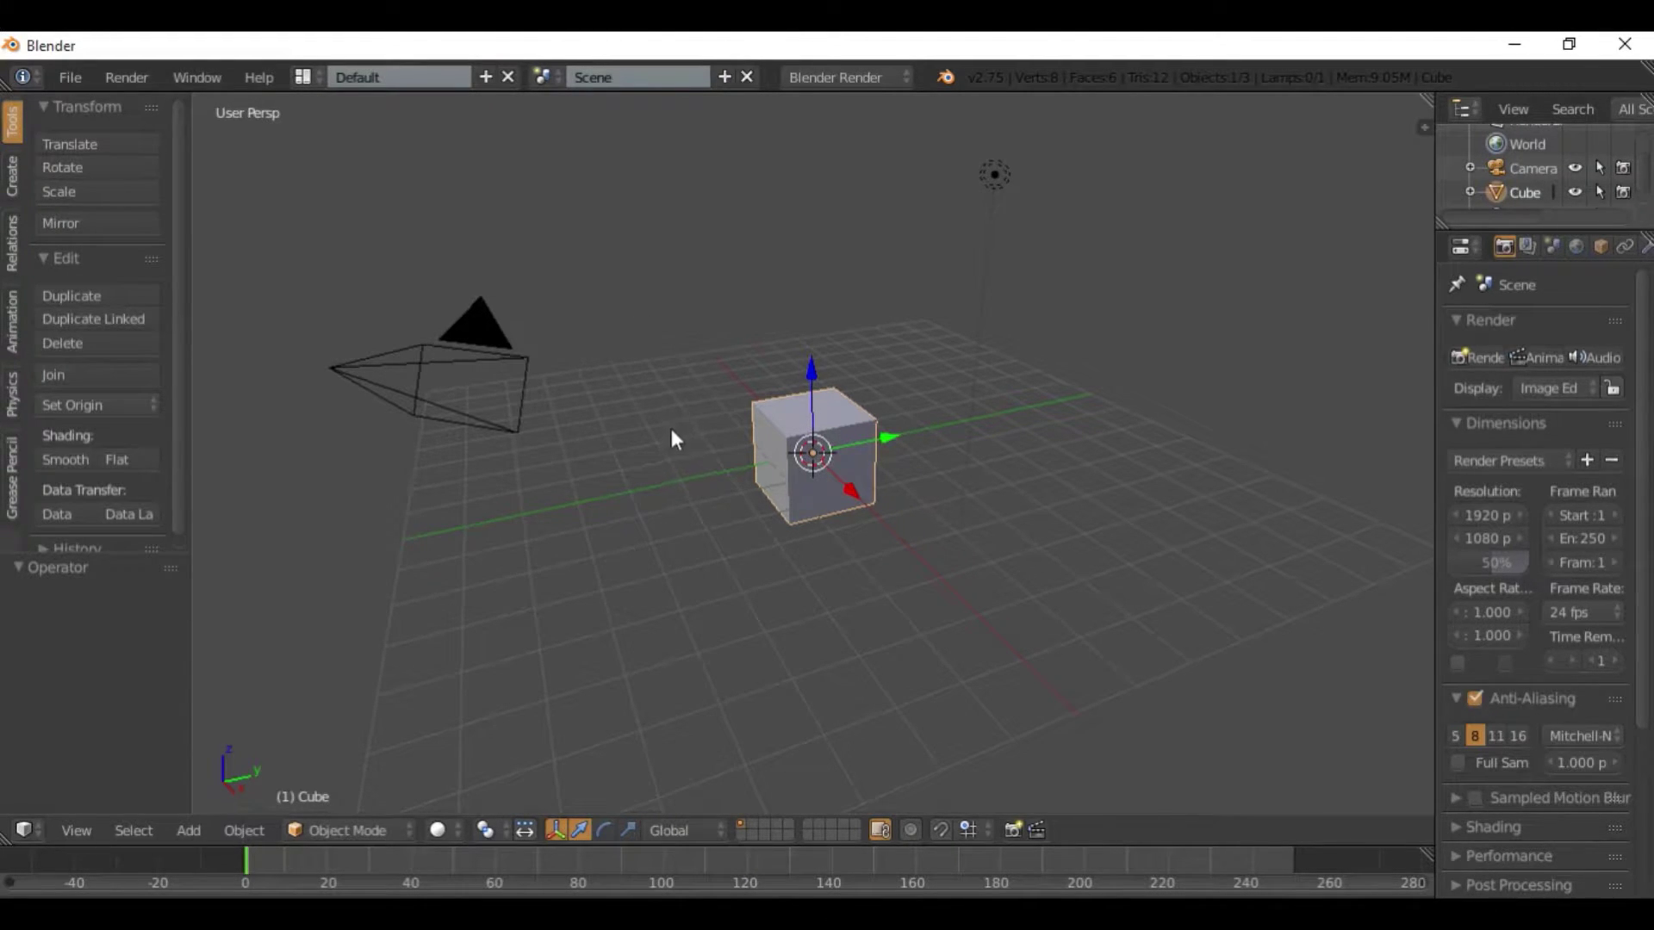
Delete every object in the default scene, including the cube, camera and lamp.
key("a")
key("a")
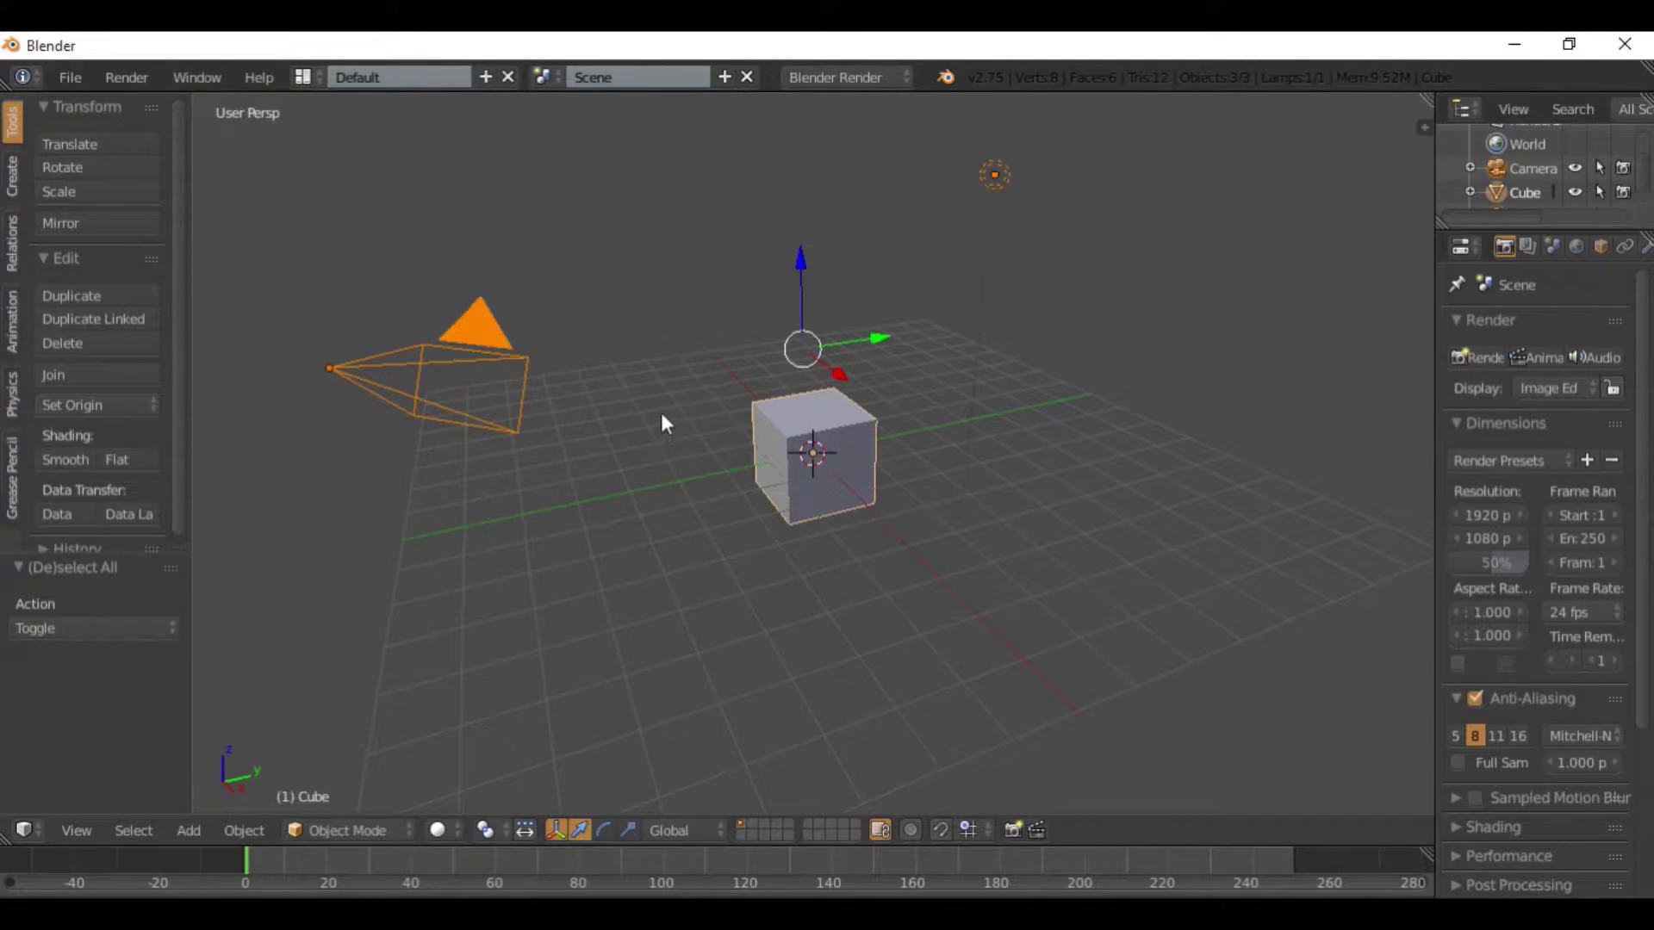
key("x")
left_click(673, 411)
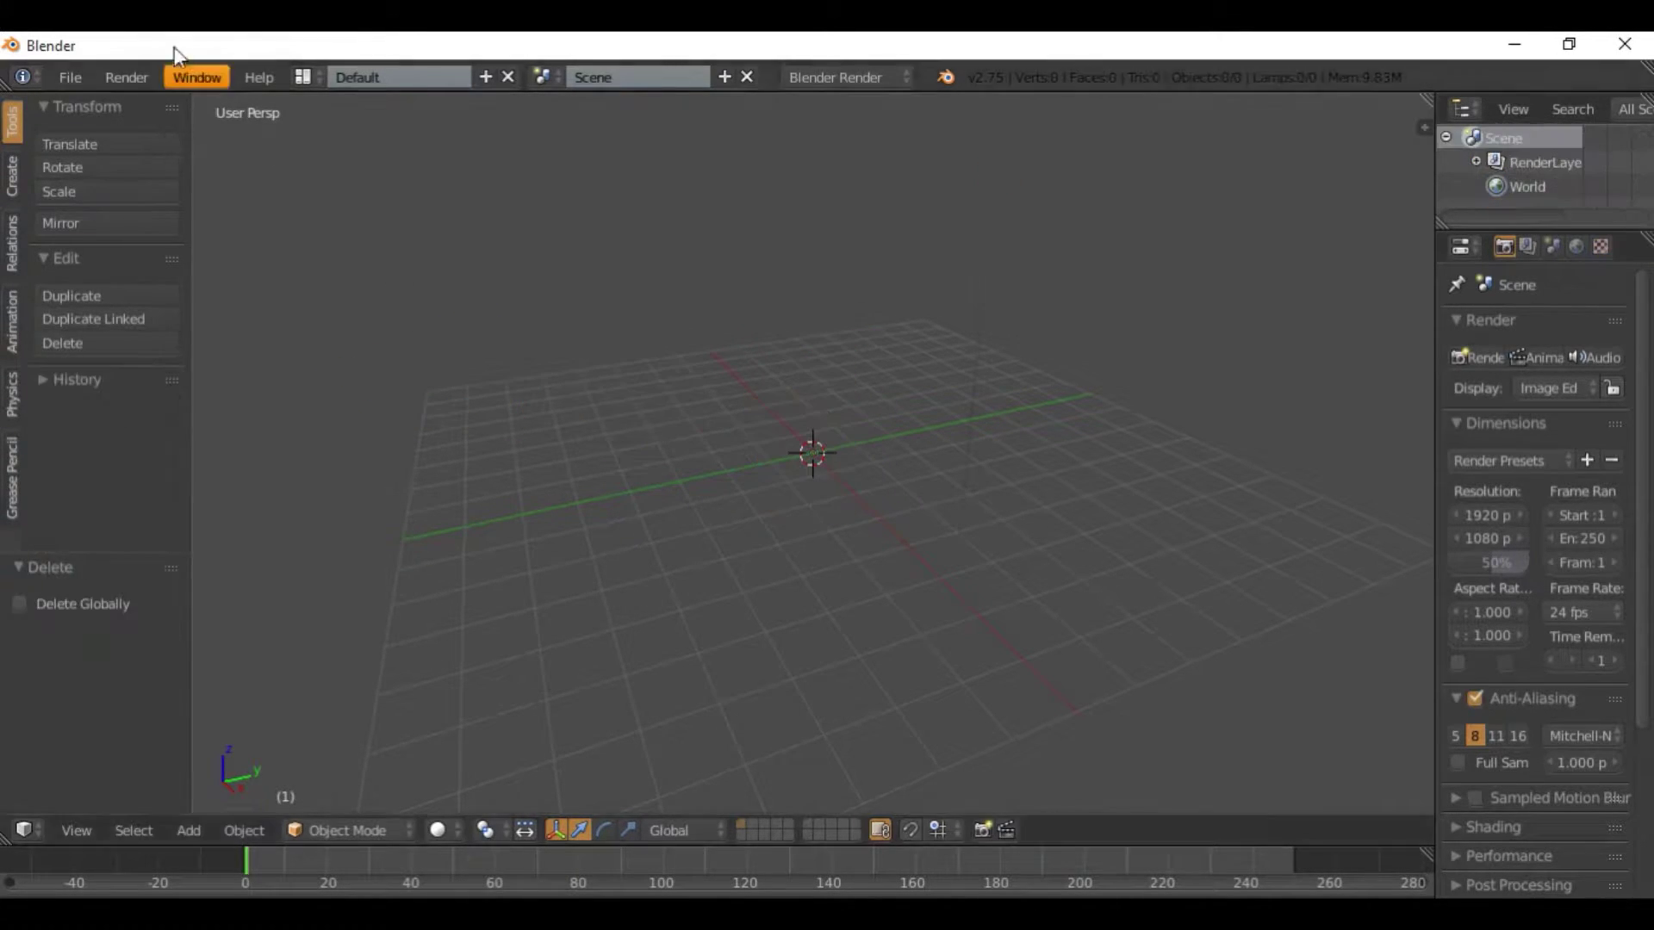
left_click(55, 74)
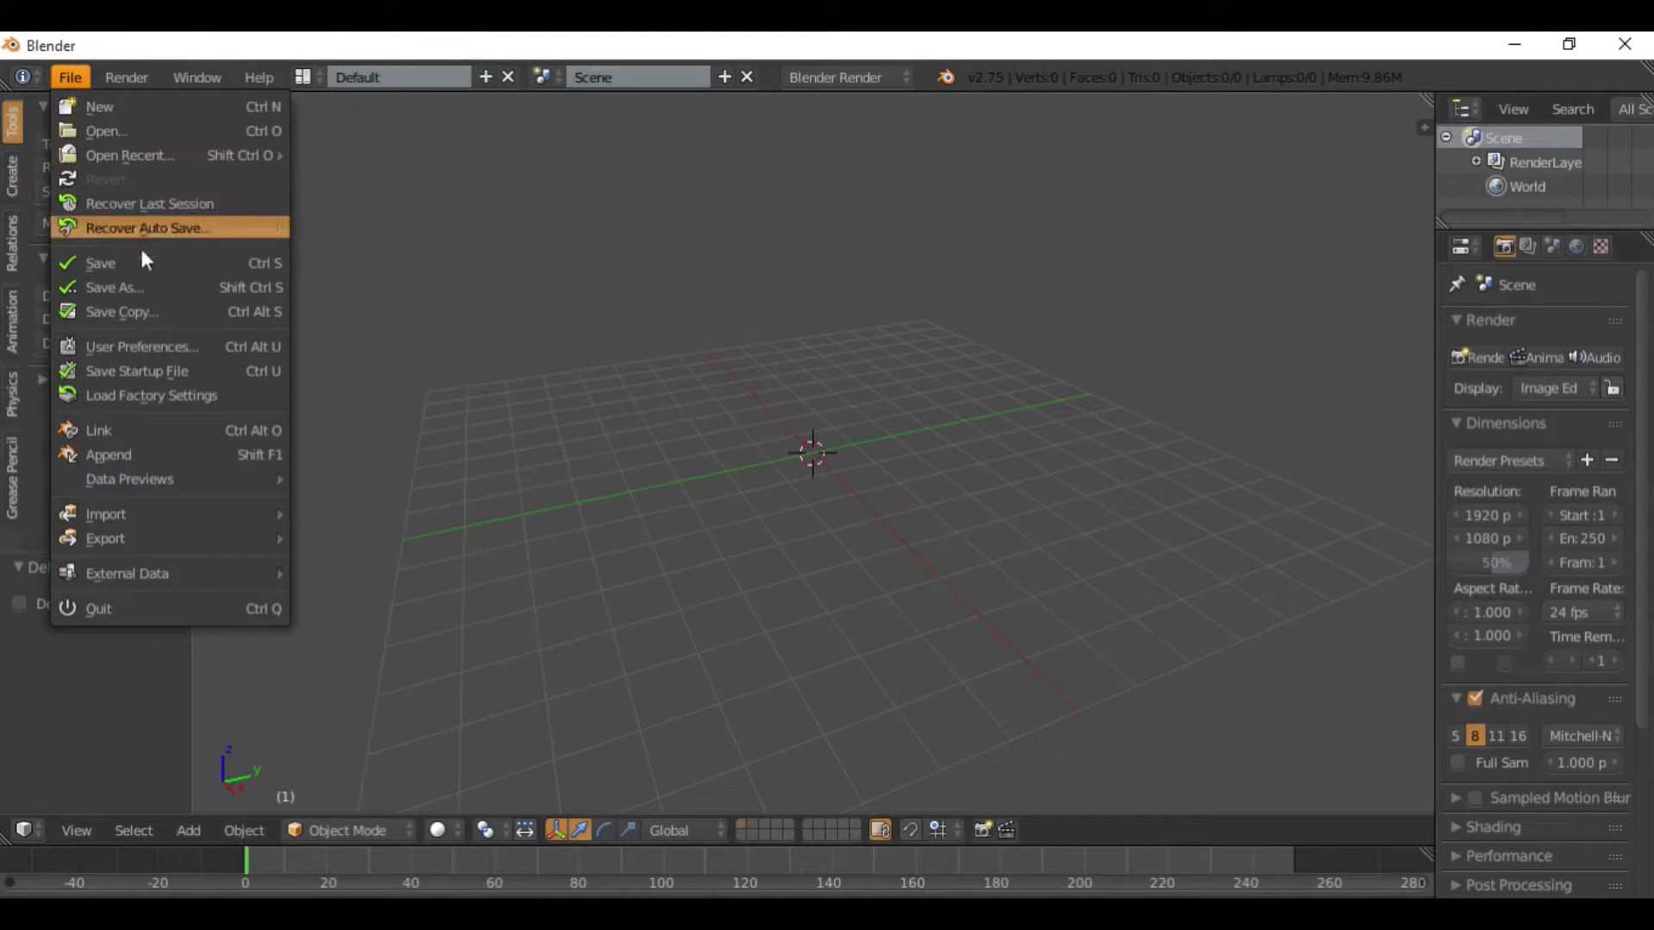
left_click(34, 832)
Add a Monkey mesh at the centre of the empty scene.
key("shift+a")
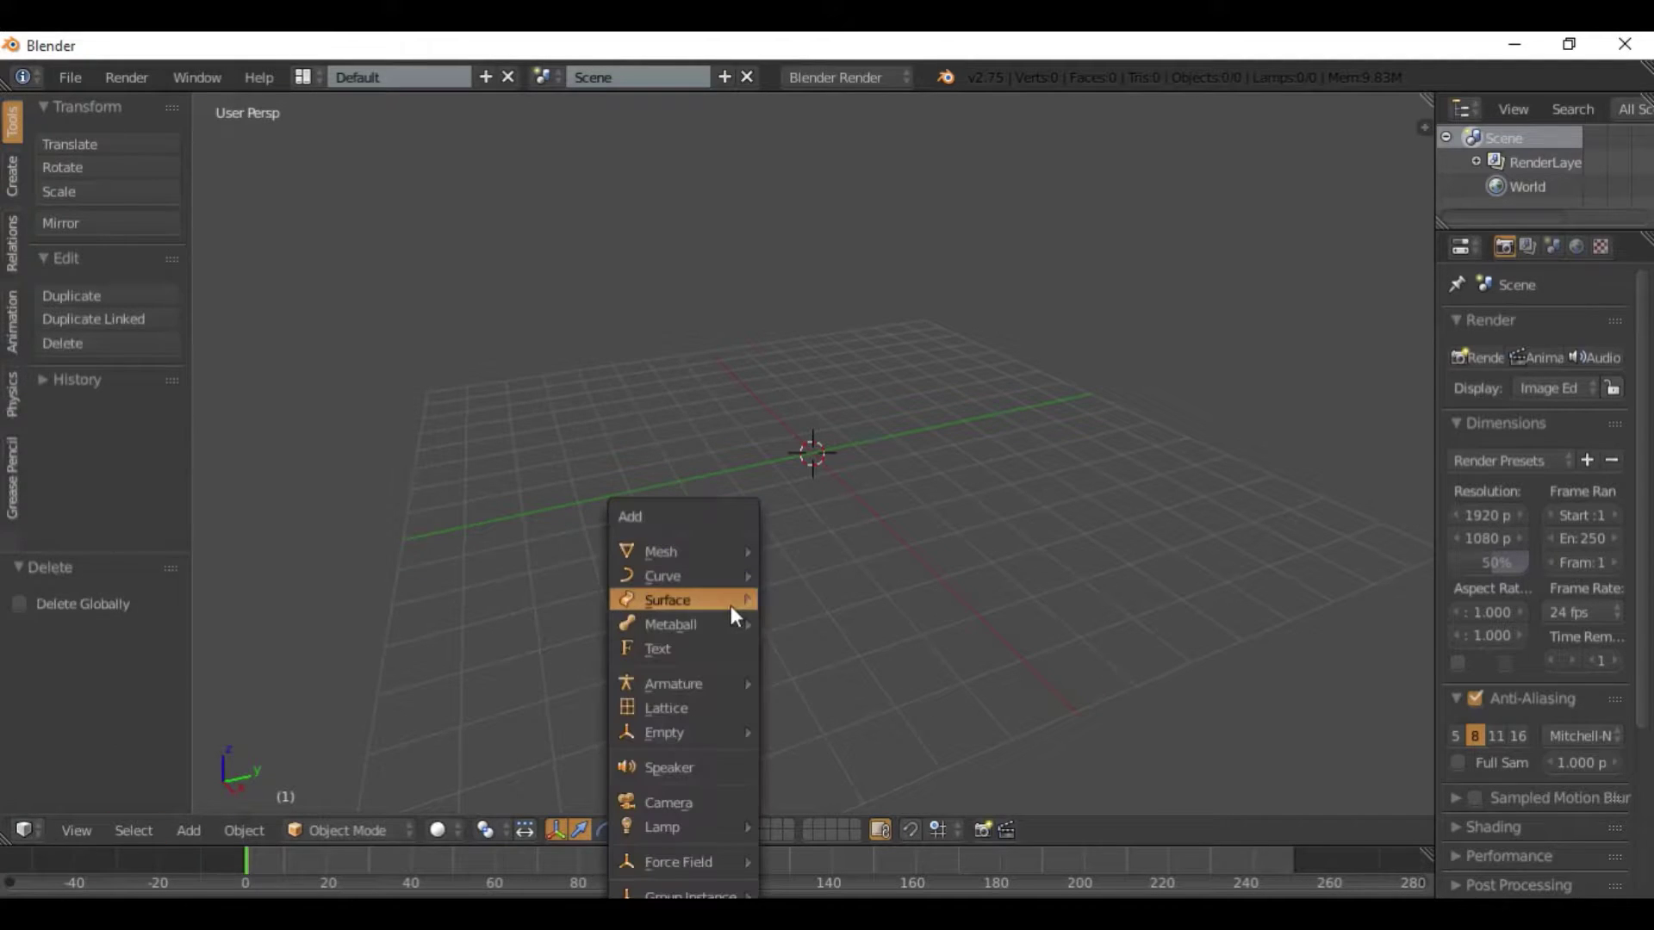
key("shift+a")
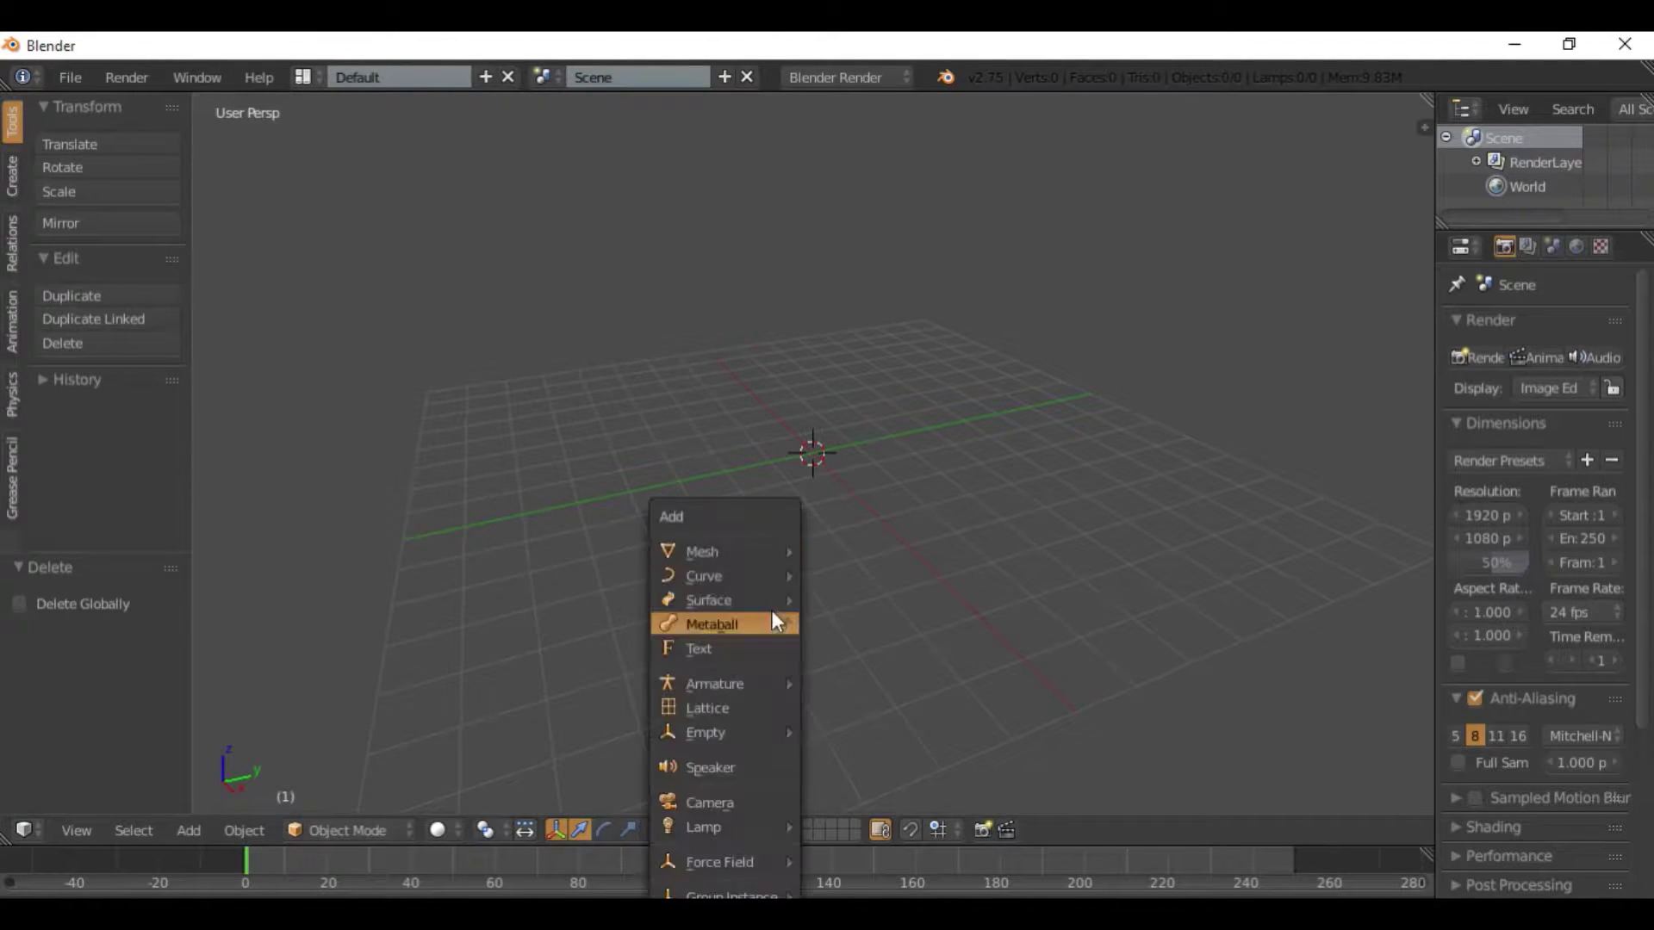
mouse_move(761, 556)
left_click(853, 788)
scroll(844, 453, "up", 5)
middle_click_drag(845, 453, 1172, 396)
scroll(1172, 396, "up", 5)
Add a Subdivision Surface modifier to the monkey with View subdivisions set to 2.
left_click(1646, 248)
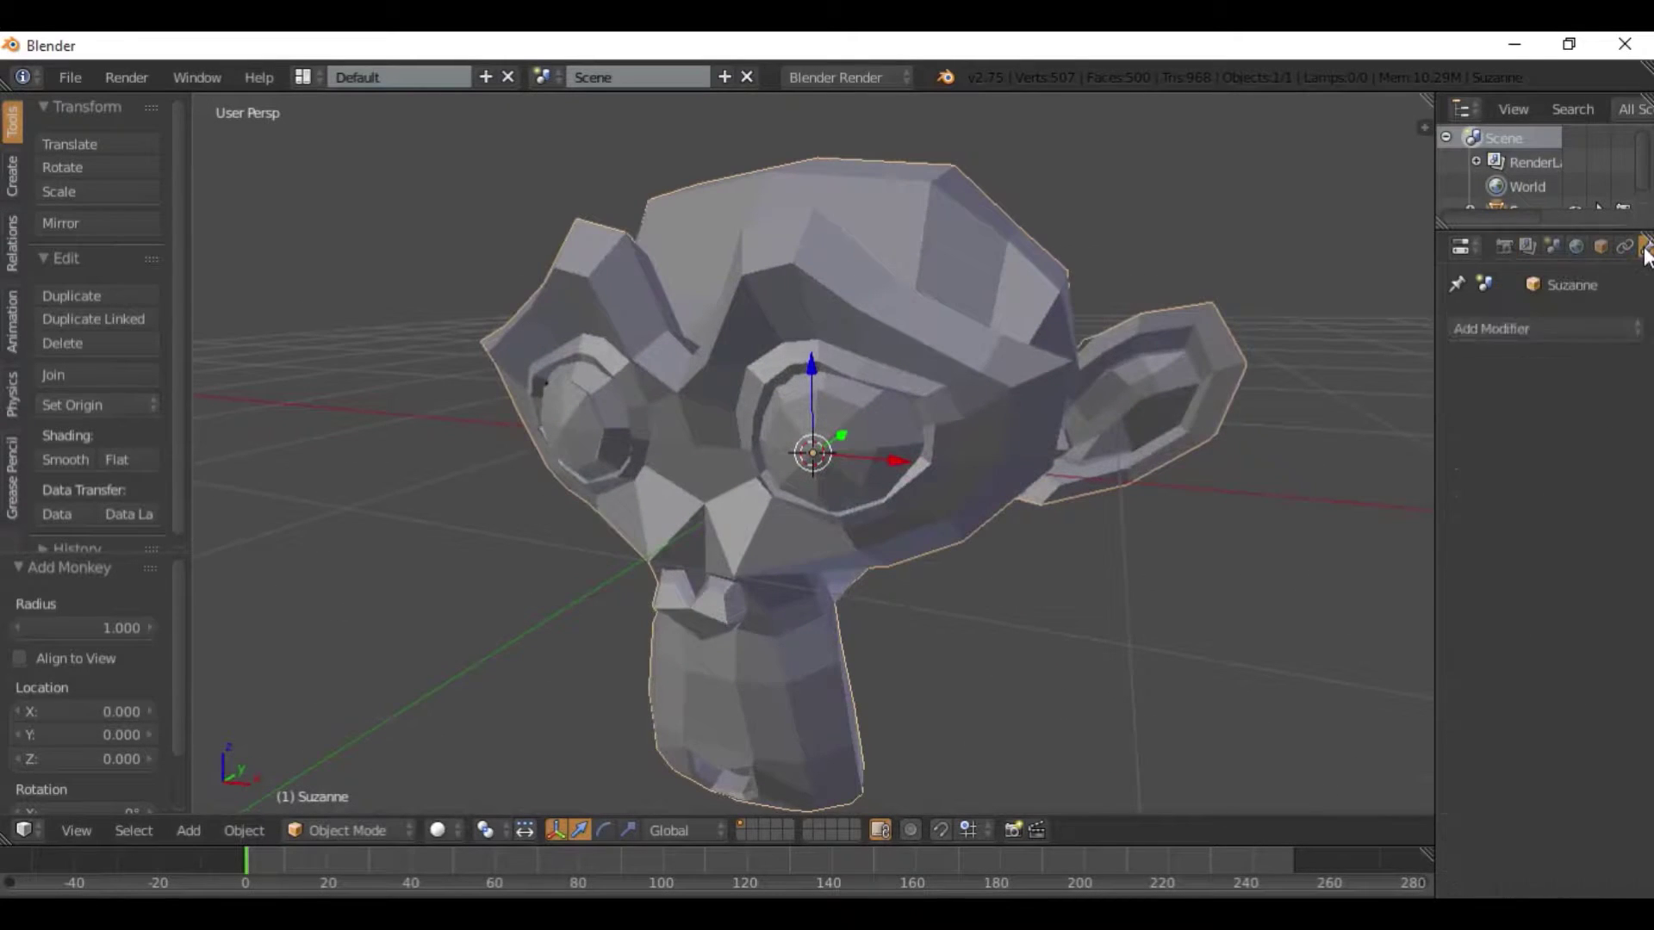
left_click(1546, 329)
left_click(1180, 731)
scroll(1181, 728, "down", 4)
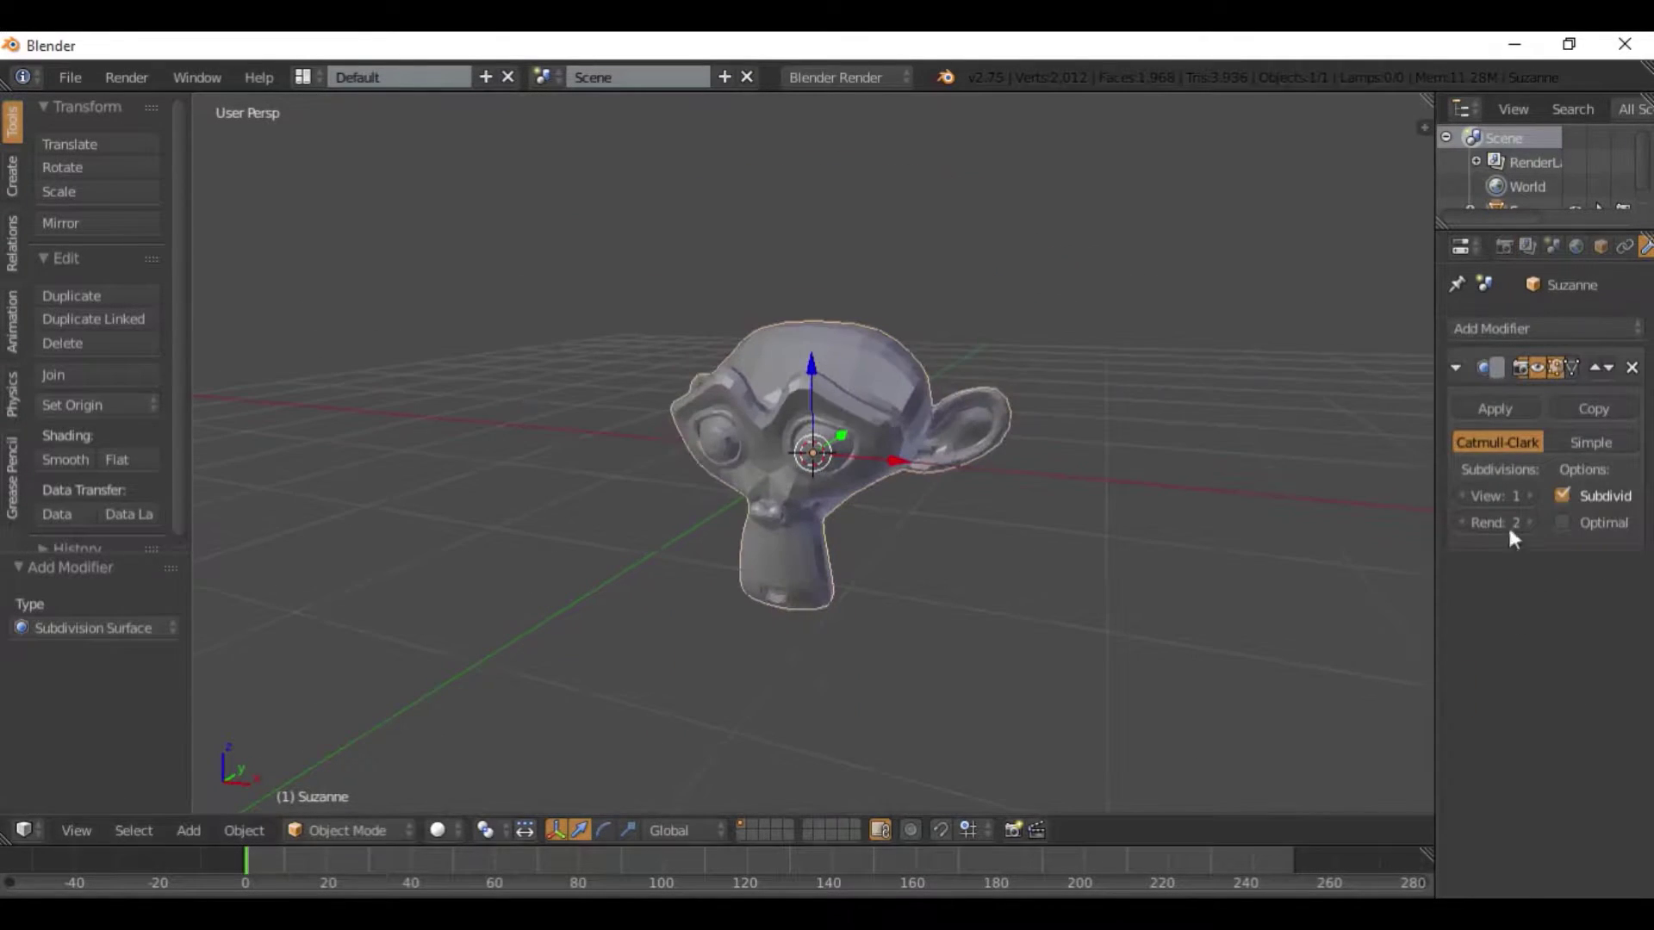
left_click(1533, 495)
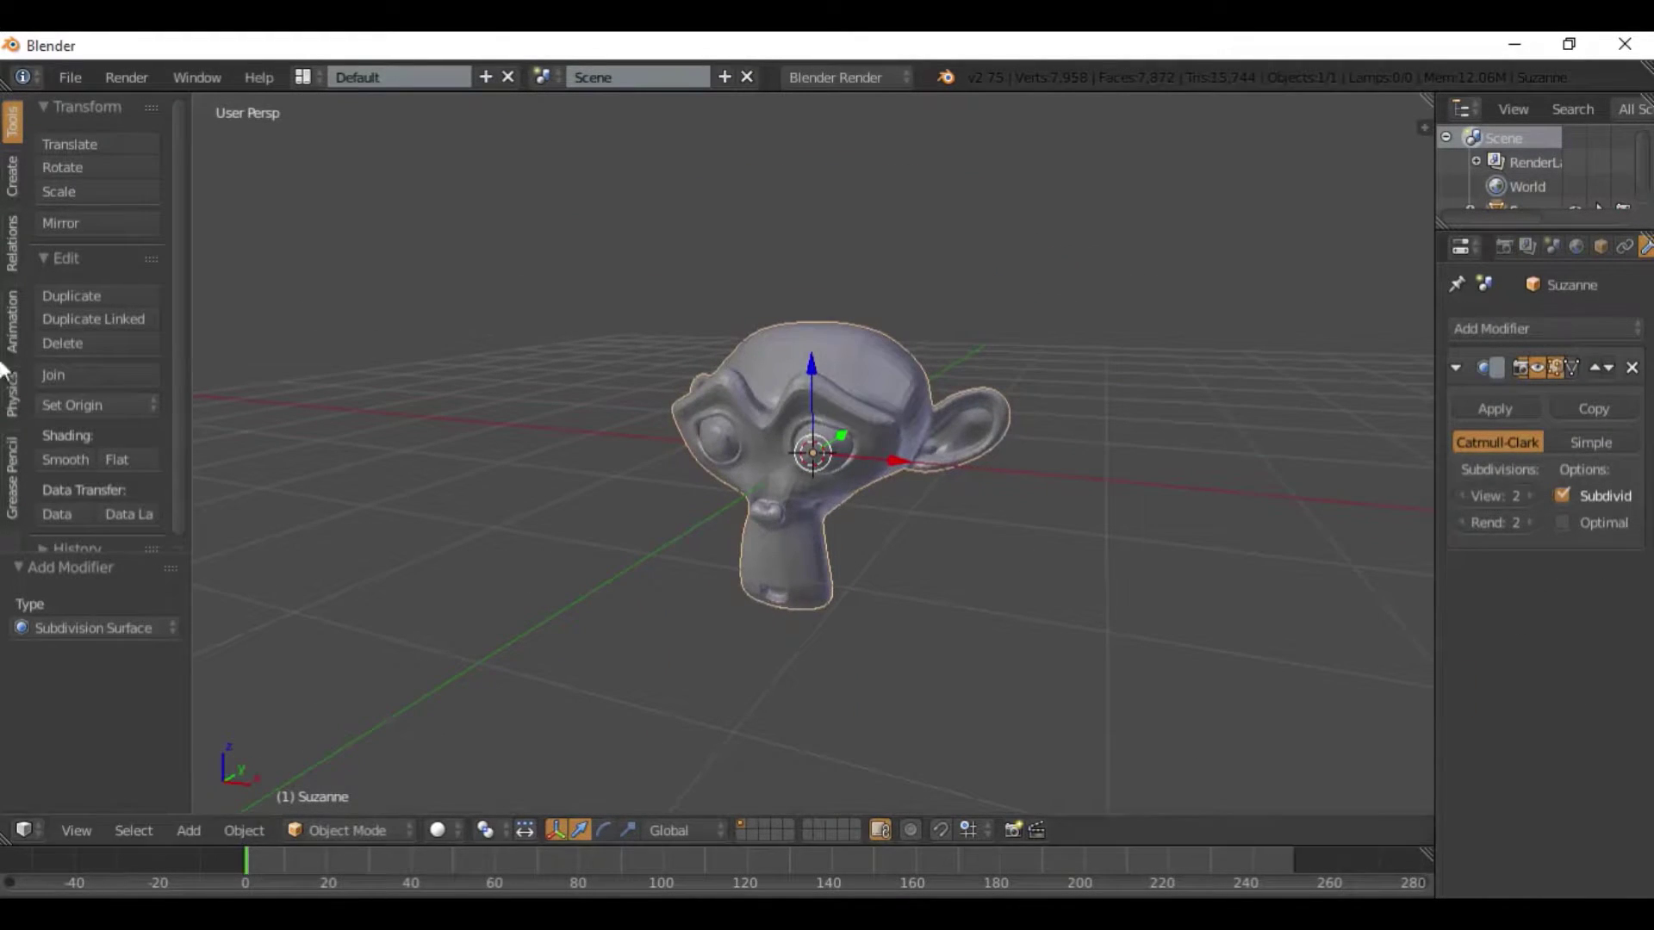
Shade the monkey smooth and apply its Subdivision Surface modifier, making more room for the properties.
left_click(67, 461)
left_click(1479, 407)
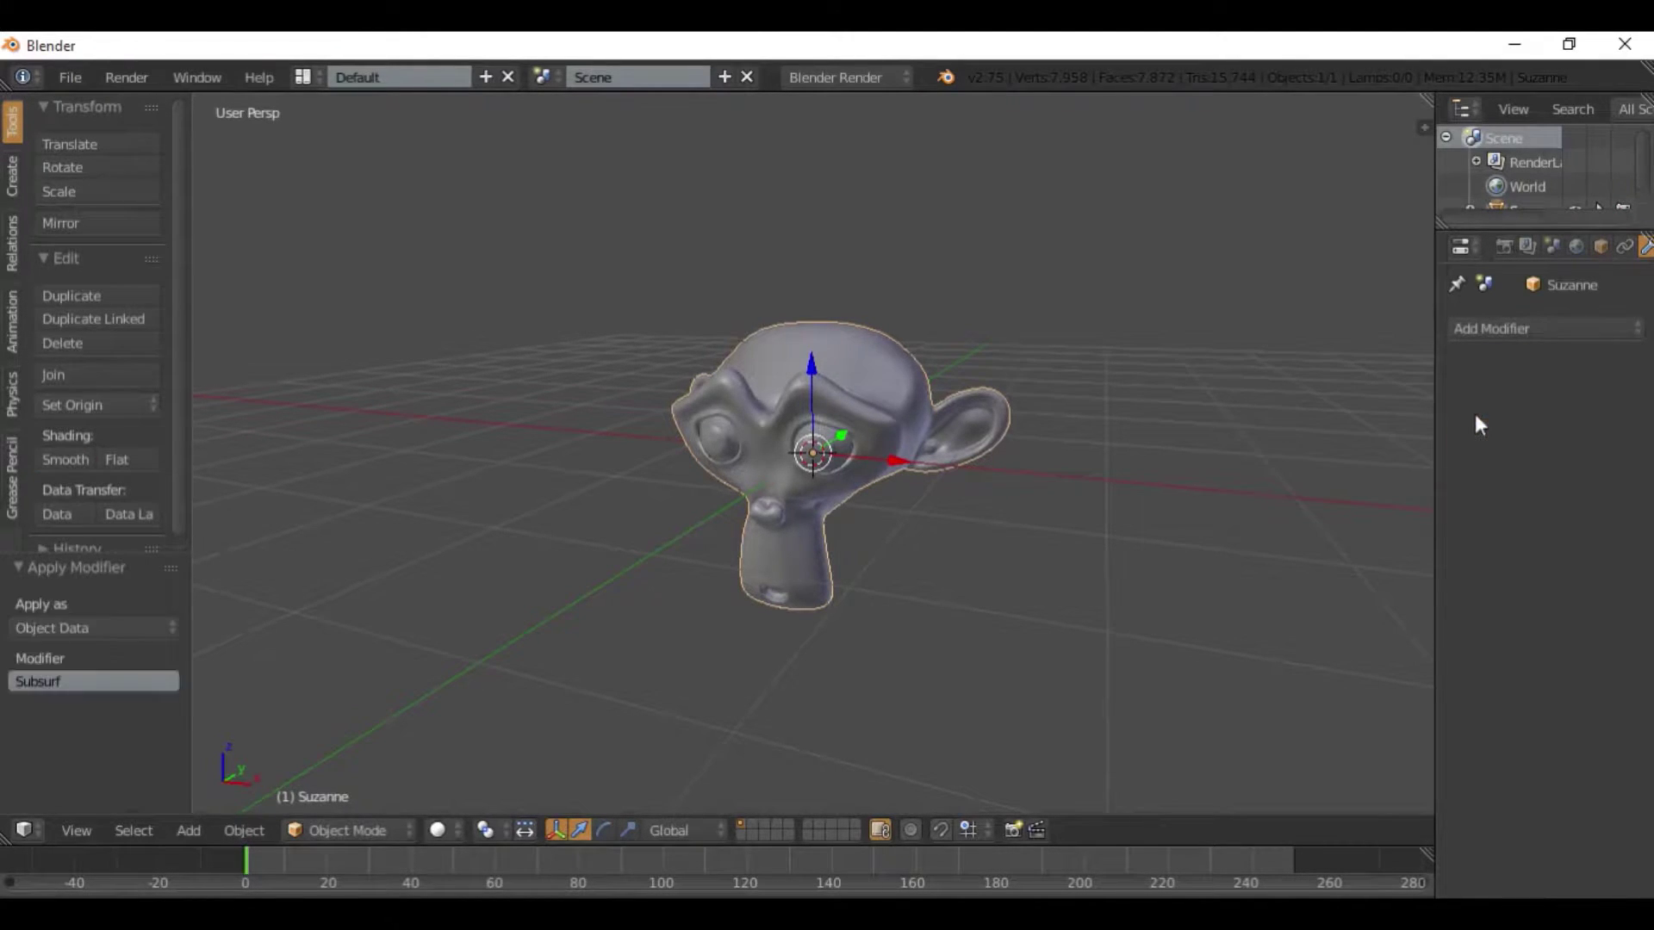
left_click_drag(1433, 256, 1159, 259)
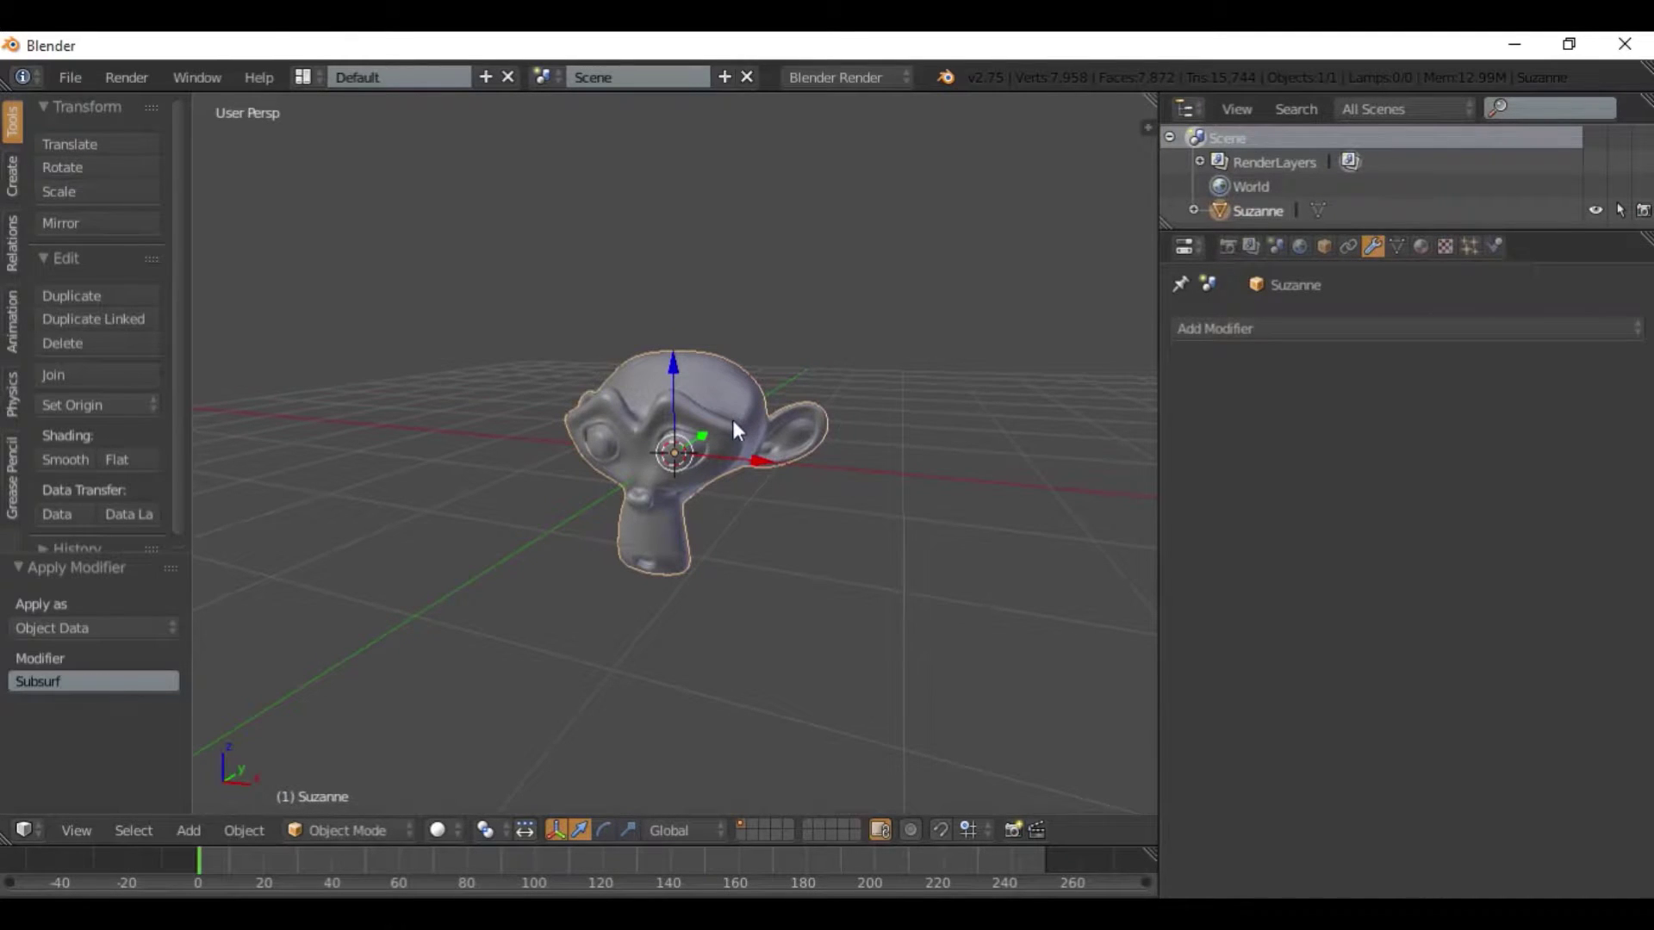
Add a UV Sphere at the origin and scale it down smaller than the monkey's head.
key("shift+a")
mouse_move(733, 422)
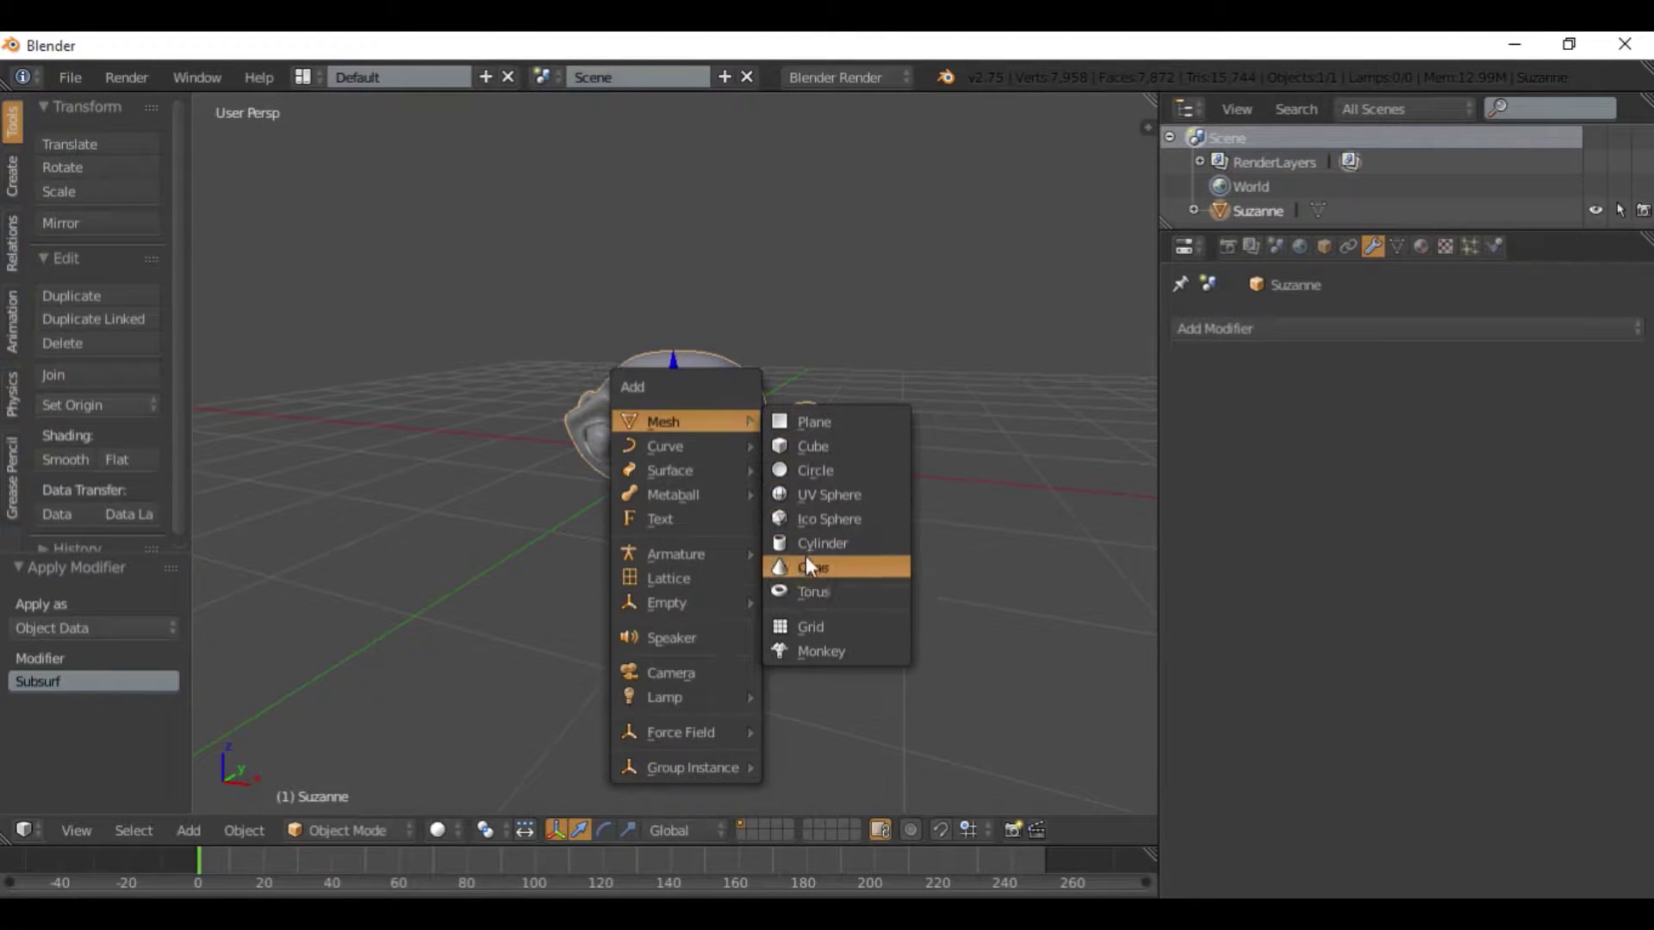
left_click(825, 496)
key("s")
left_click(722, 496)
Move the sphere about 2.8 units along X and raise it along Z above the monkey's level.
middle_click_drag(726, 487, 746, 422)
left_click_drag(746, 424, 1129, 469)
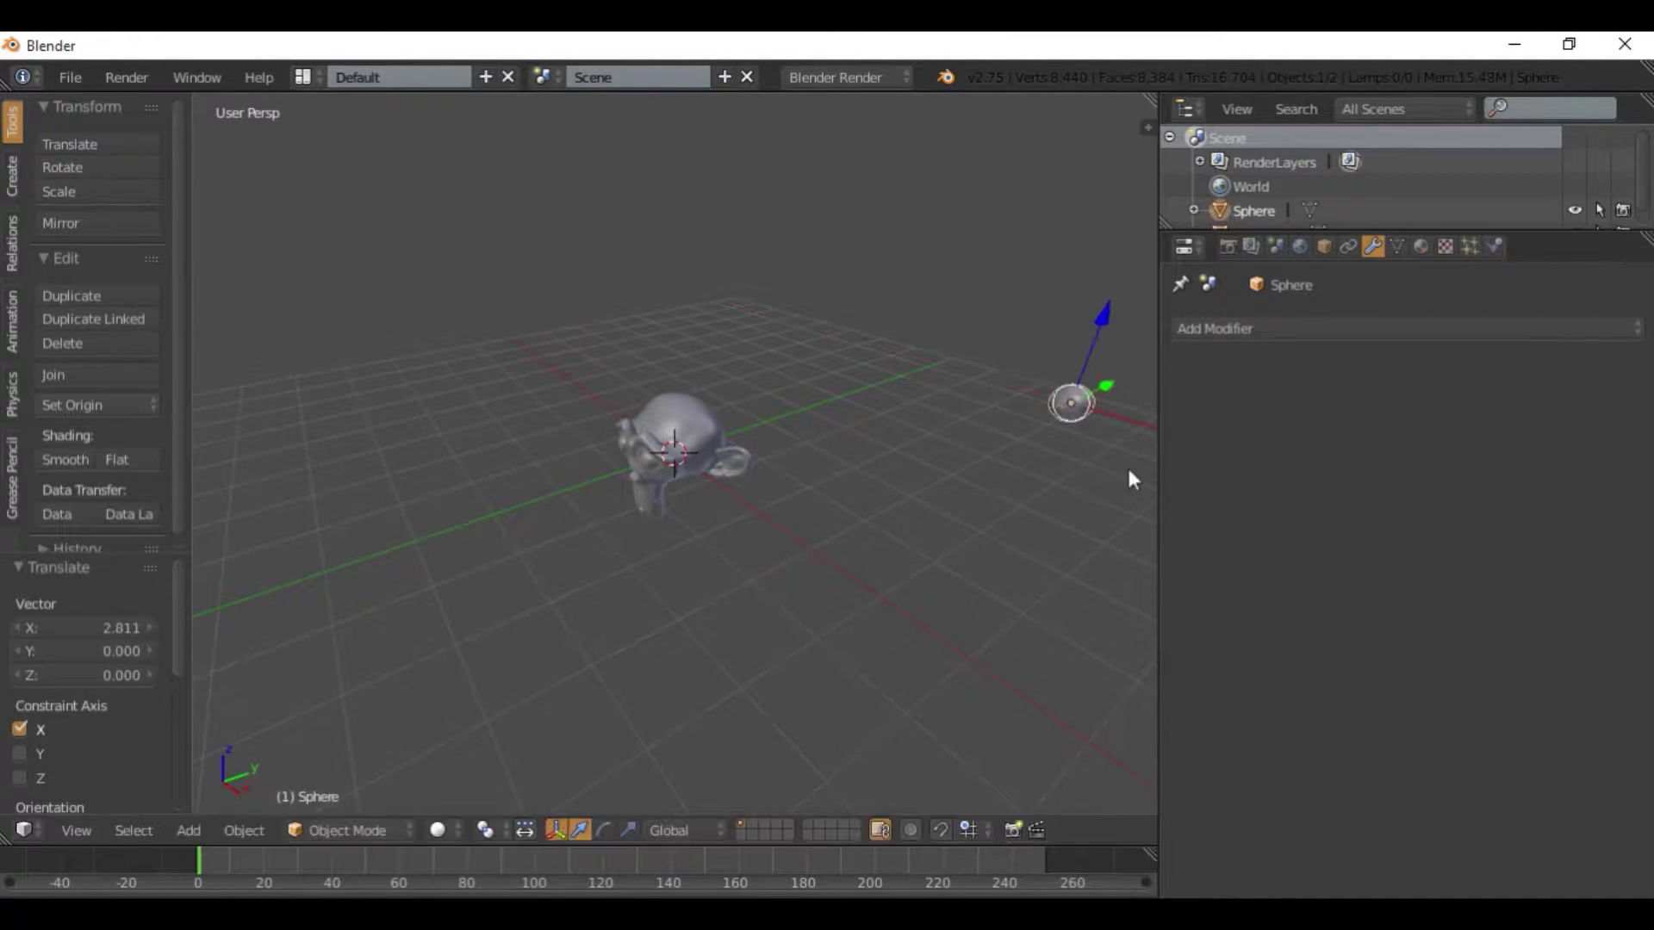
left_click_drag(1093, 348, 1120, 221)
scroll(1111, 237, "down", 3)
Enlarge the sphere and move it about -3.38 units along Y.
key("s")
left_click(1067, 375)
left_click_drag(978, 348, 898, 372)
middle_click_drag(900, 370, 964, 393)
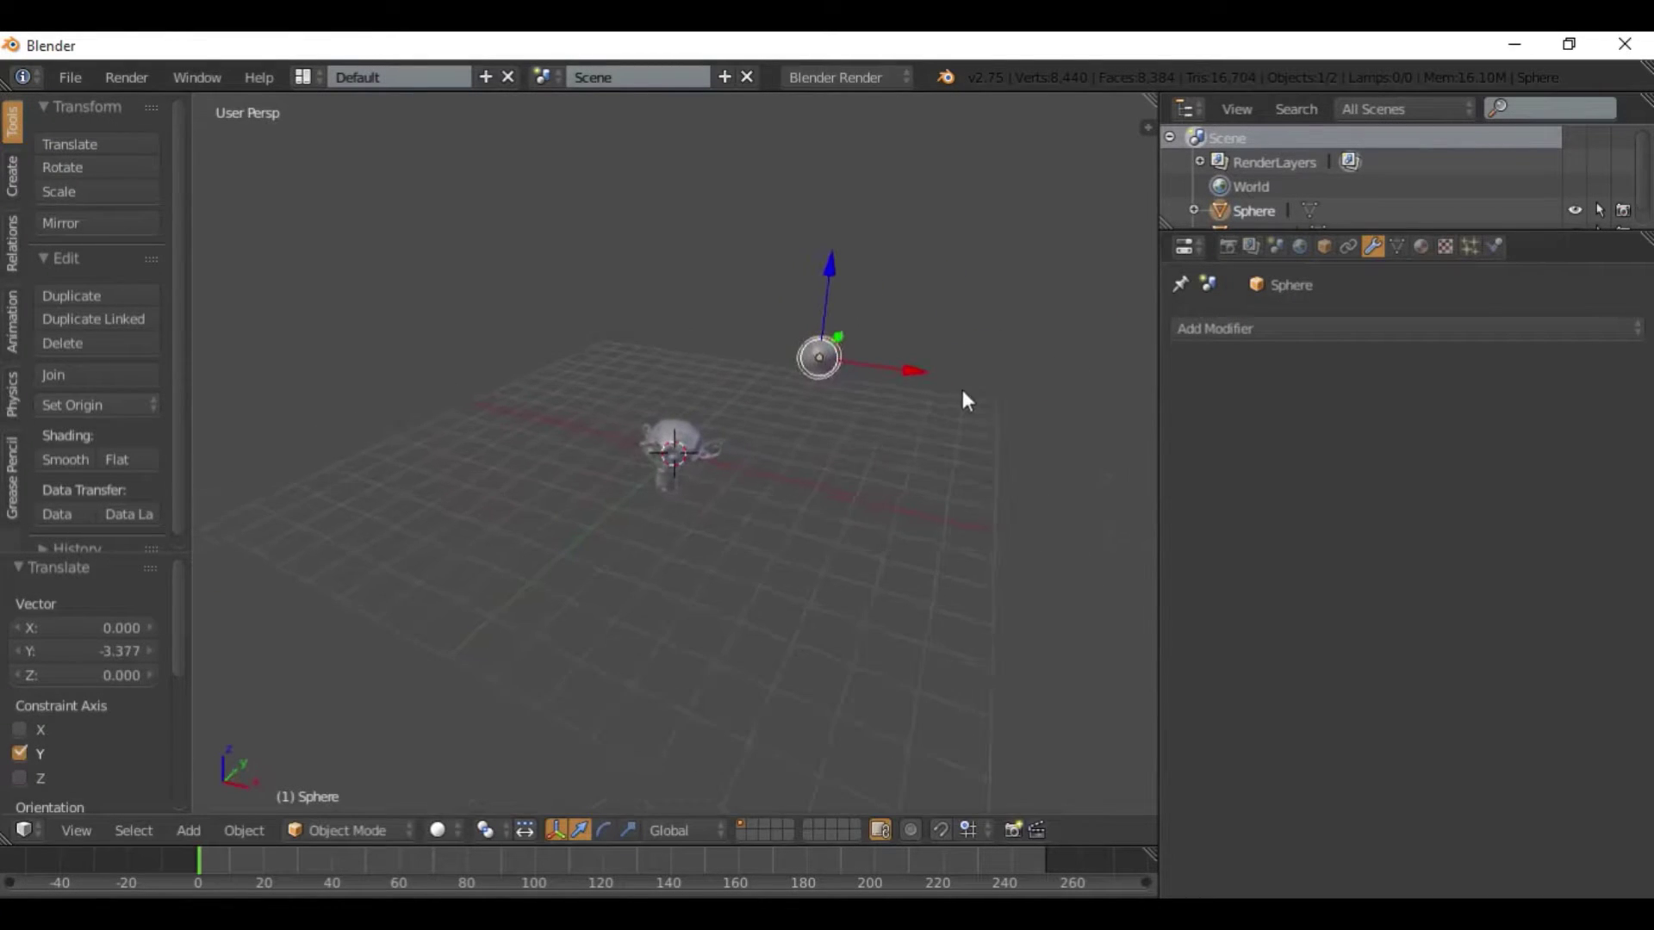
Create a new material for the sphere and switch the render engine to Cycles Render.
left_click(1421, 247)
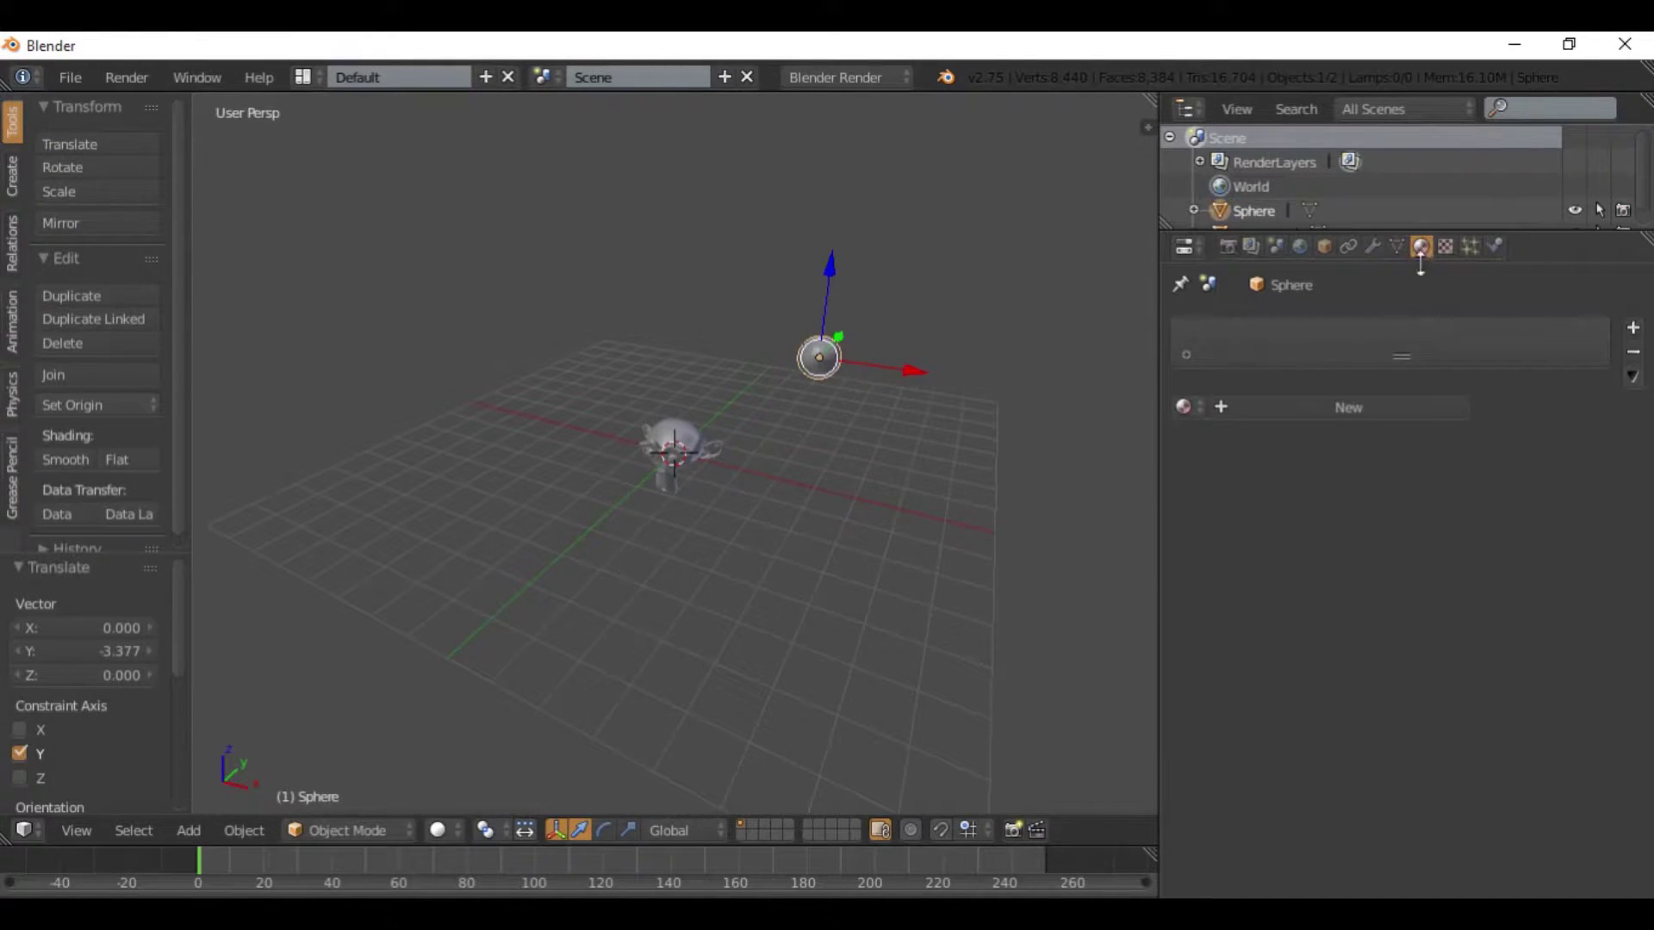
left_click(1383, 405)
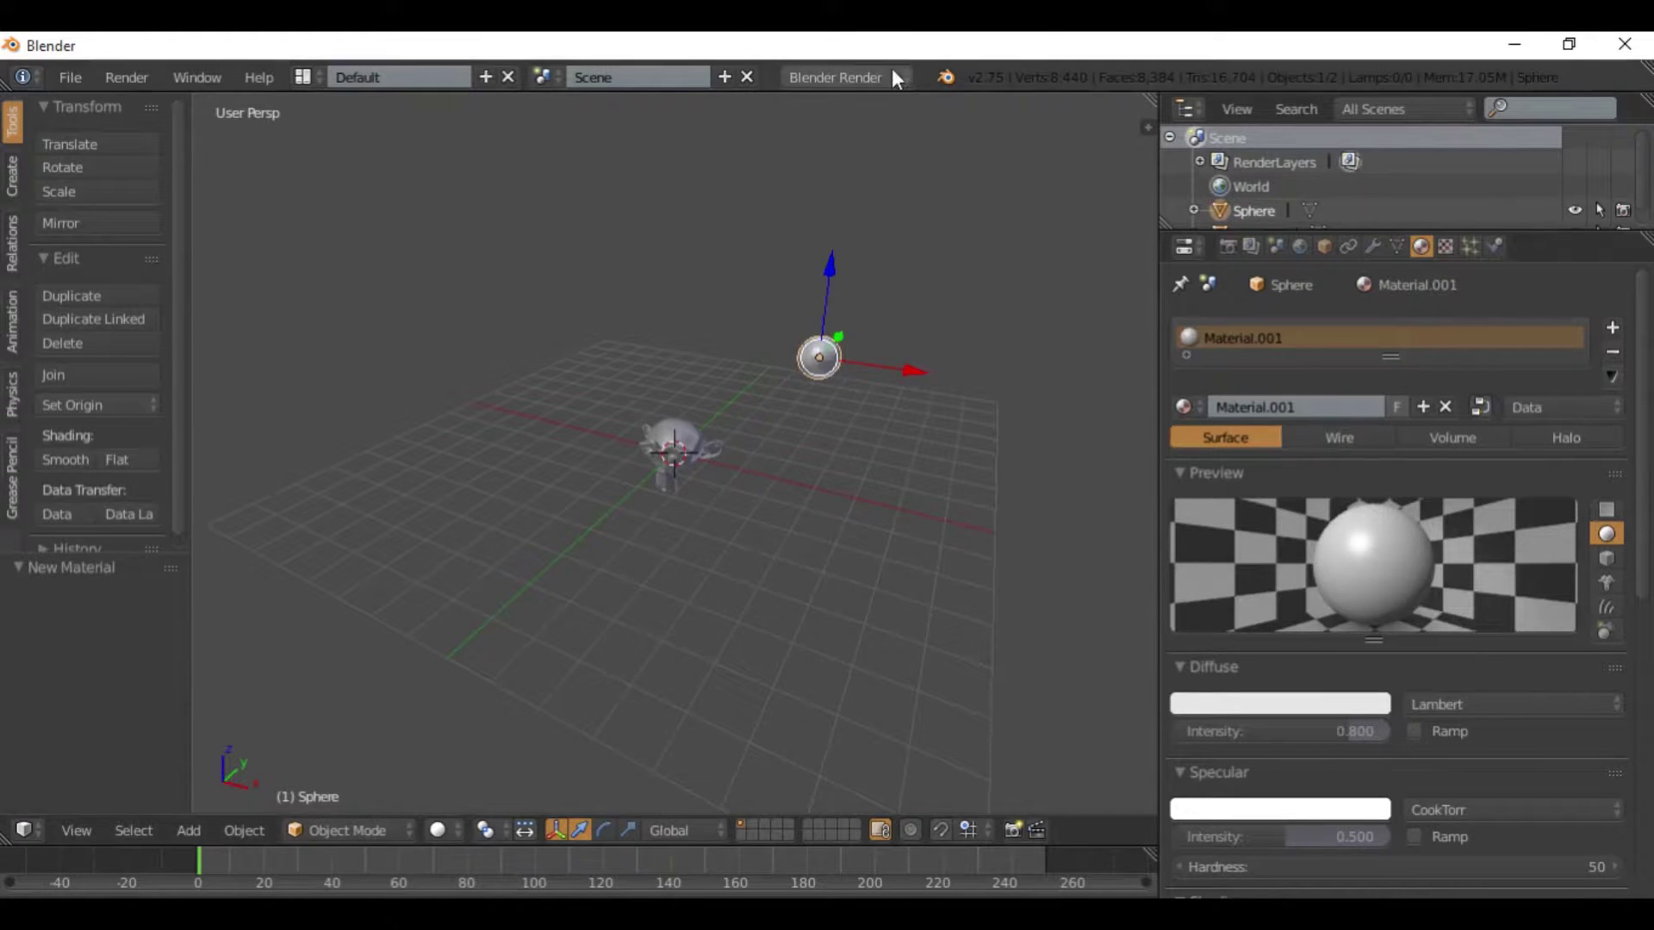
left_click(857, 76)
left_click(849, 167)
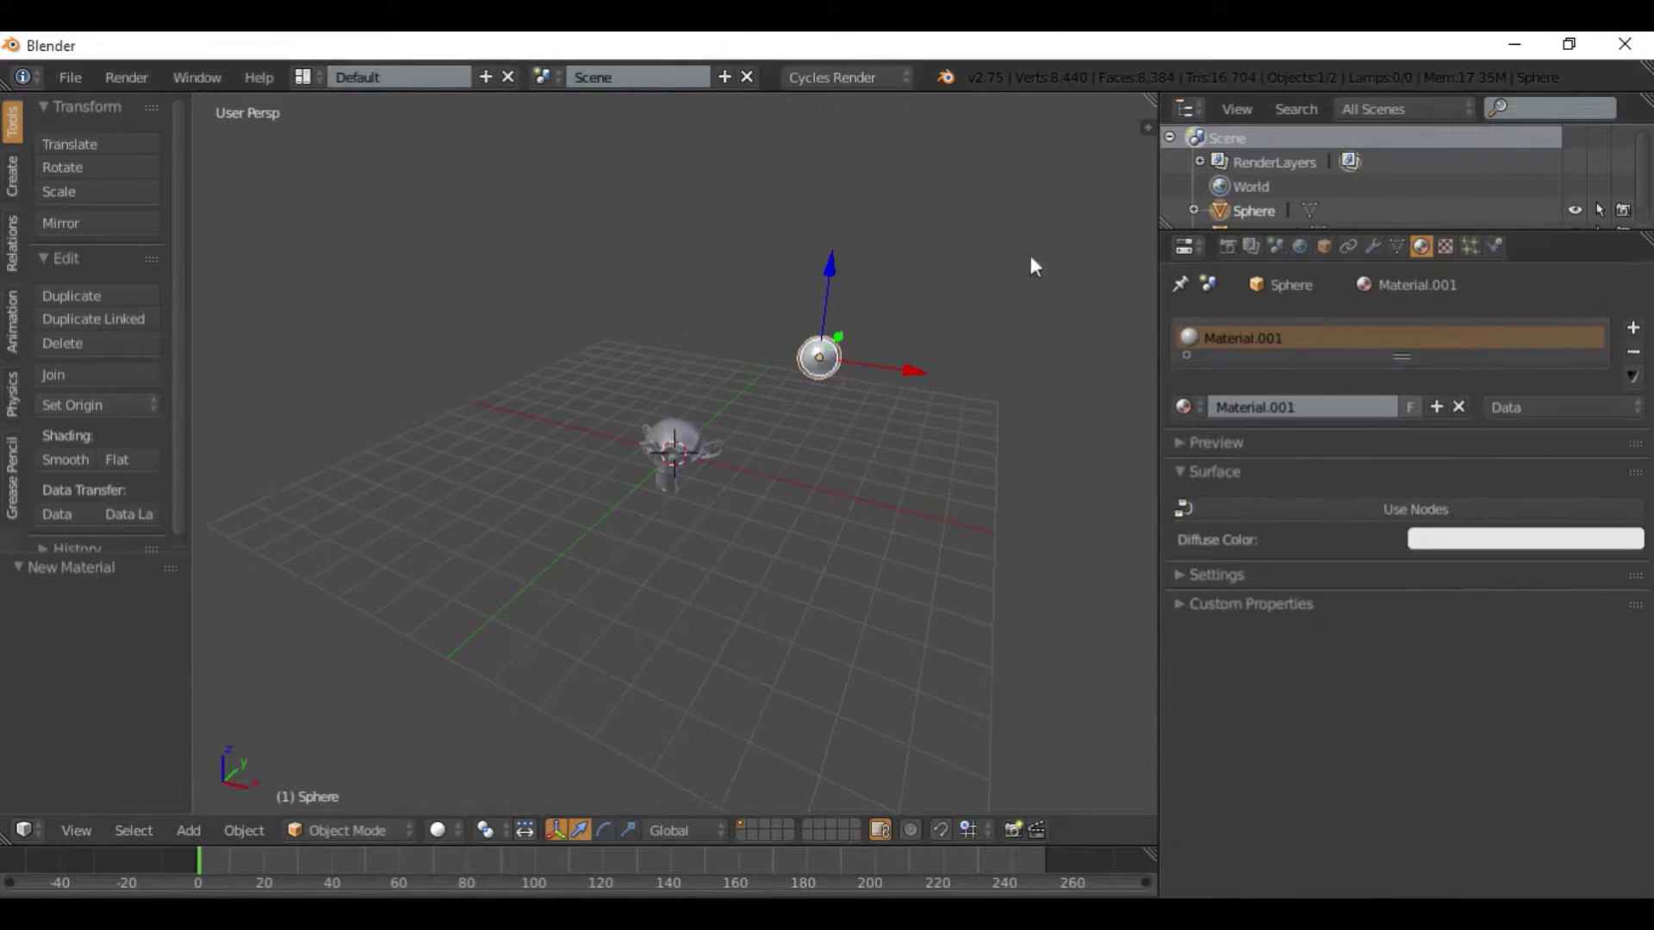
Enable nodes for the sphere's material and set its surface to Emission with a strength of 3.
left_click(1434, 509)
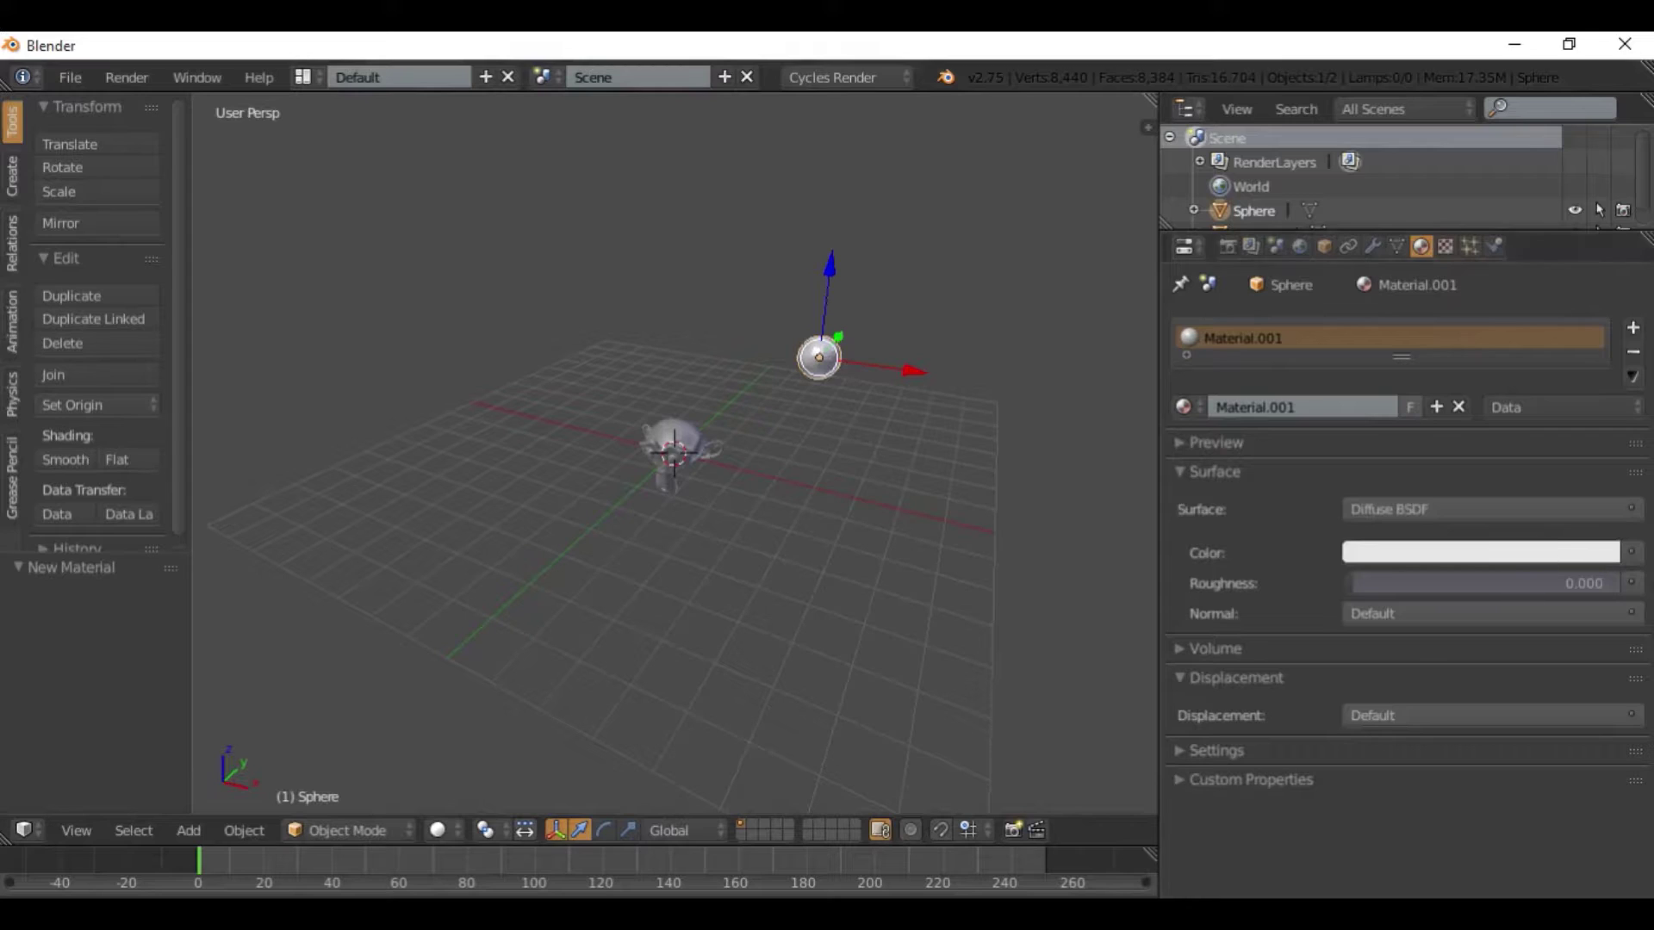
left_click(1631, 552)
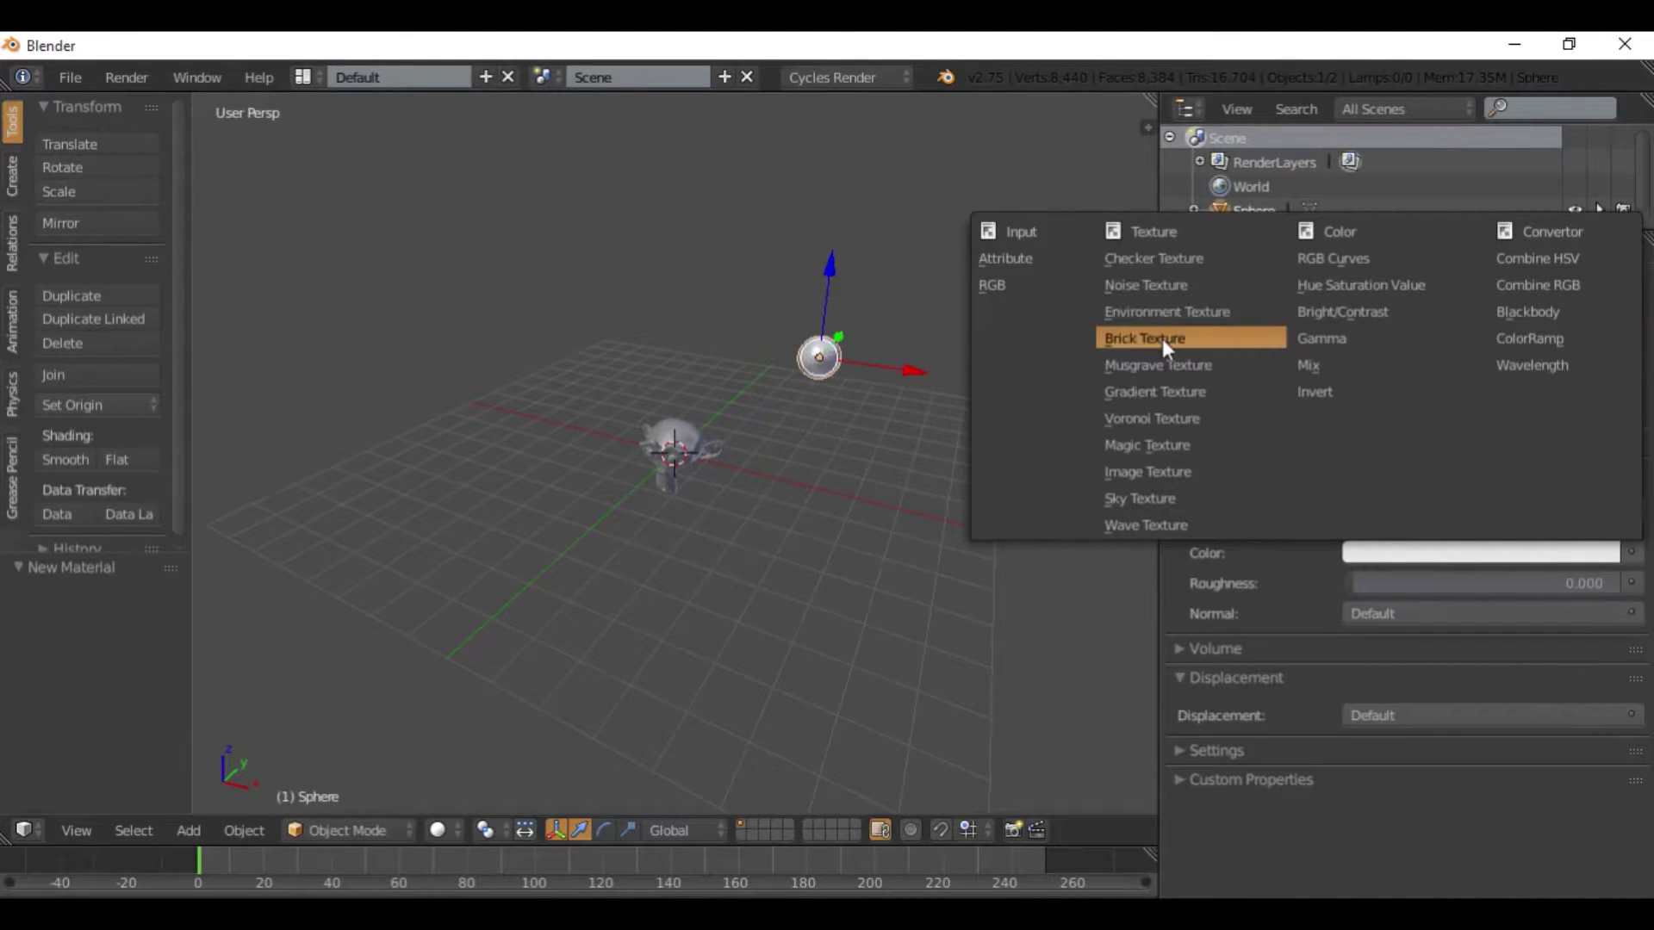
left_click(1568, 513)
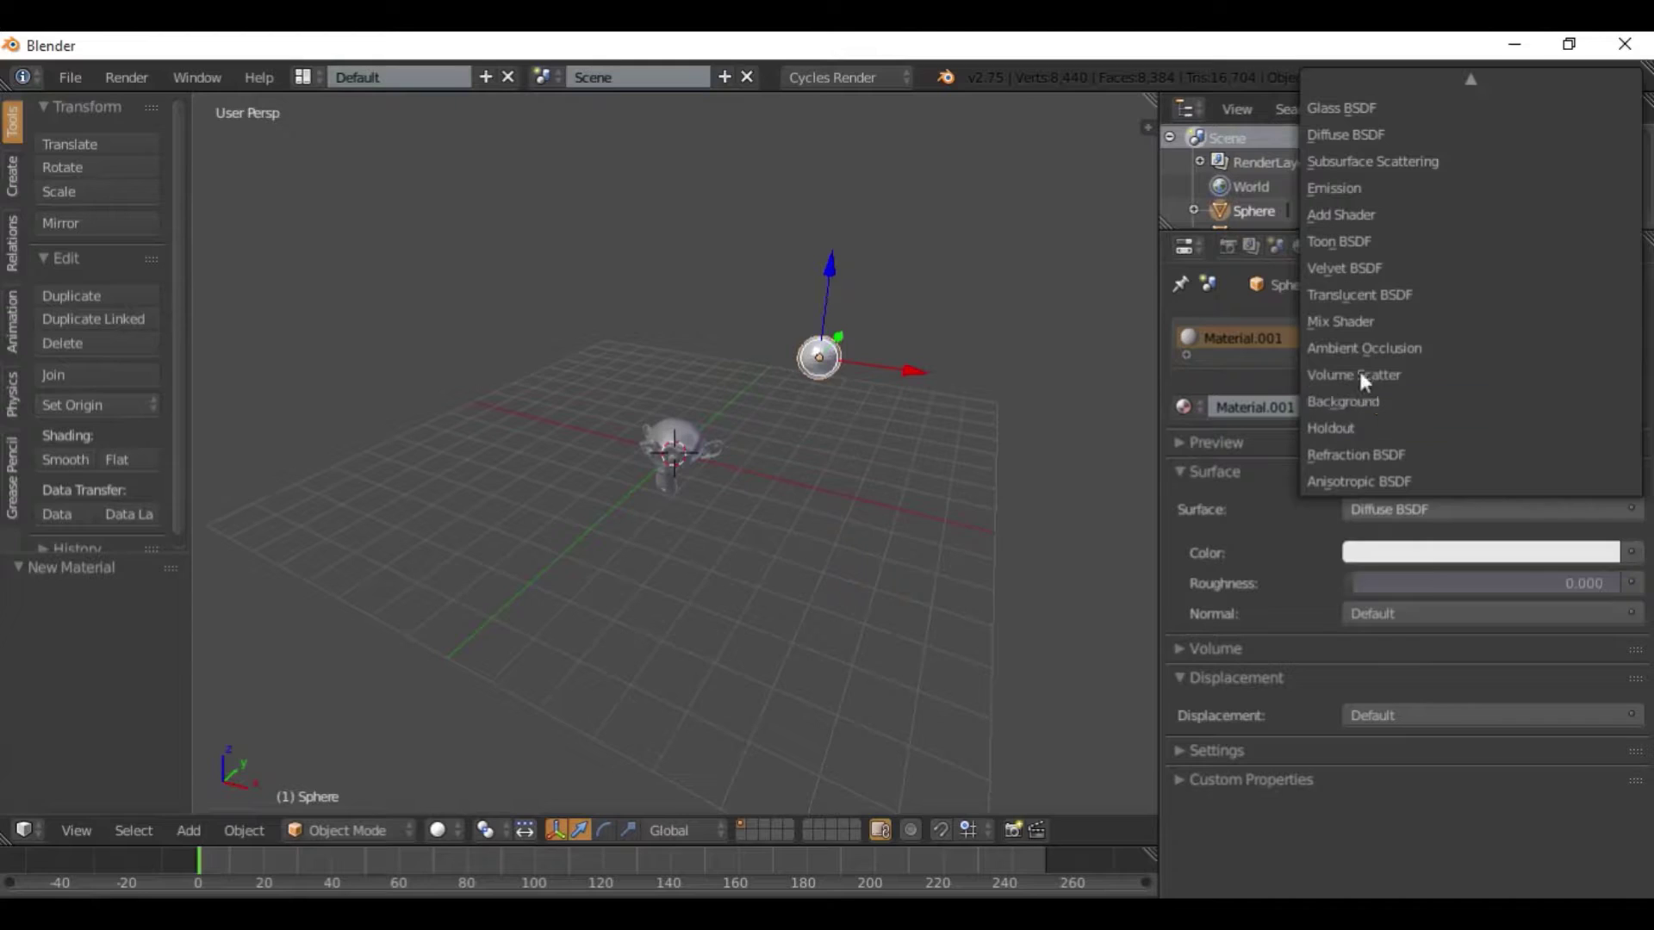
left_click(1356, 186)
left_click(1578, 584)
type("3")
key("Return")
Preview the monkey lit by the emissive sphere in rendered shading from several angles, and return to wireframe display.
middle_click_drag(878, 410, 769, 366)
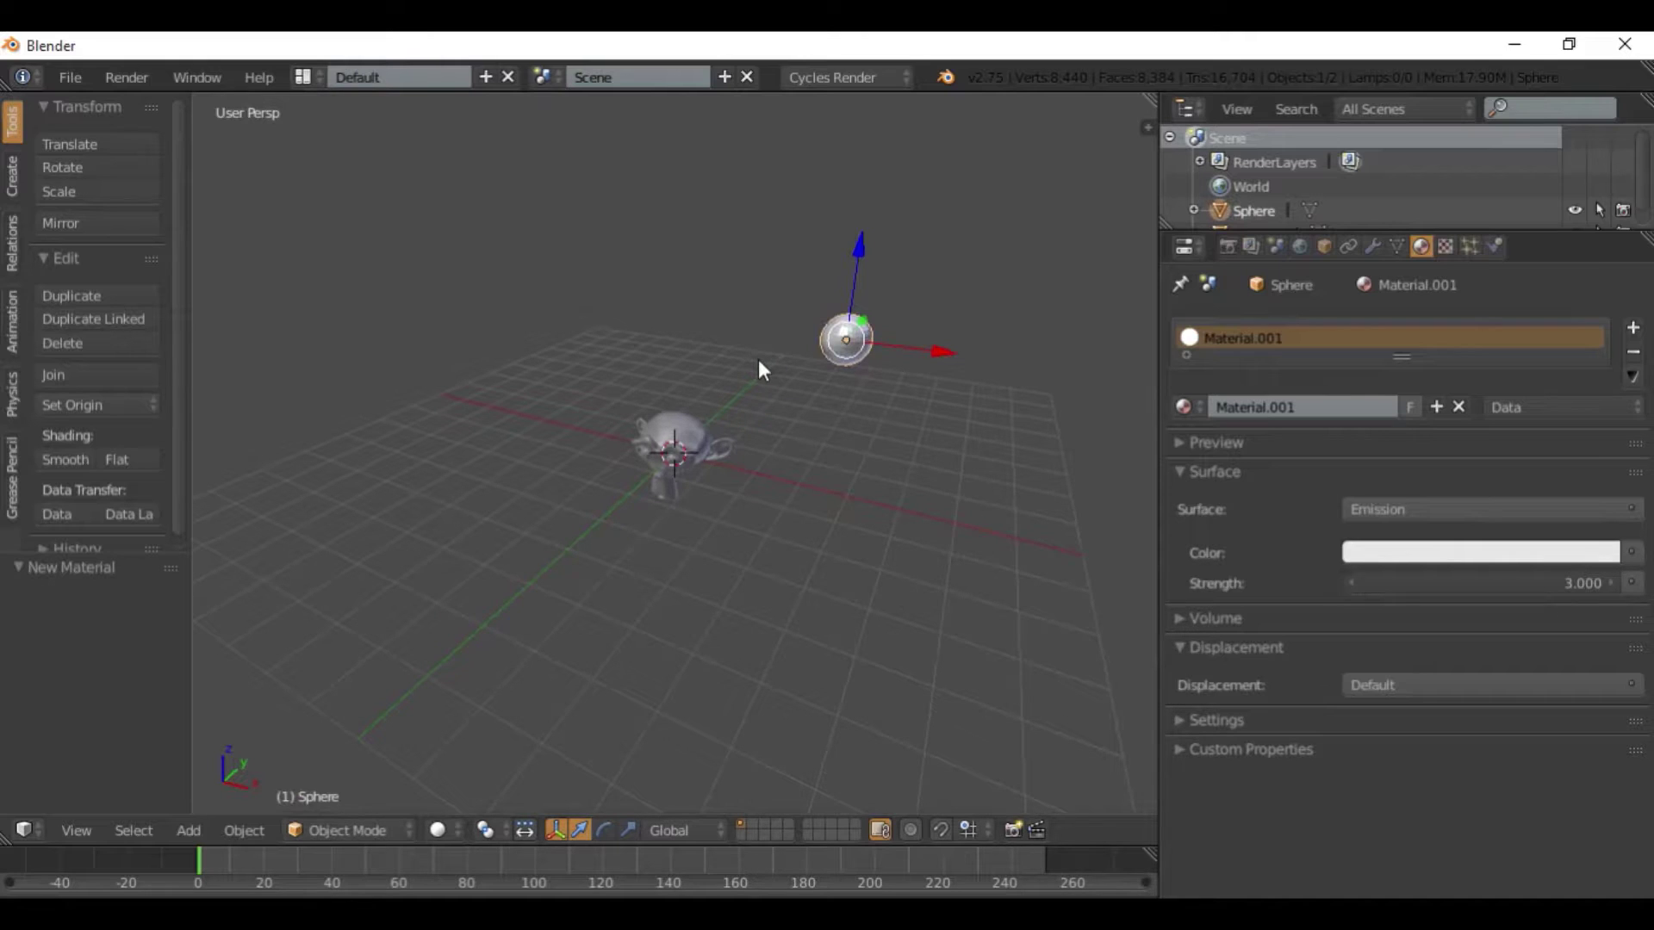
key("shift+z")
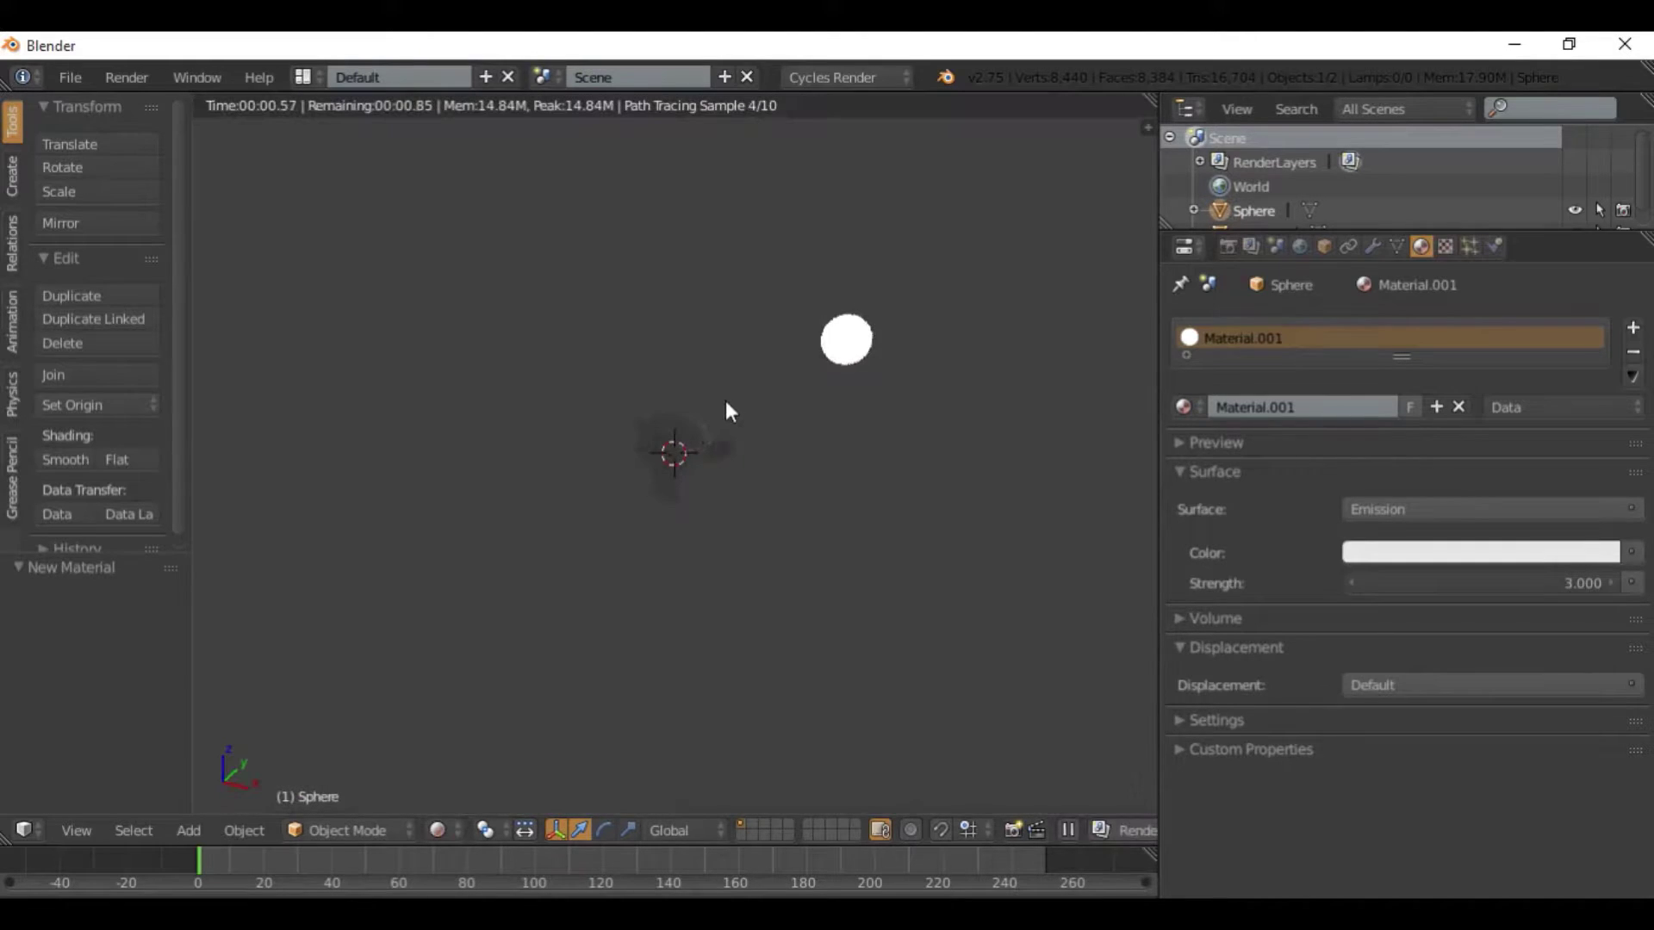
mouse_move(725, 401)
middle_mouse_down()
mouse_move(807, 372)
mouse_move(777, 390)
middle_mouse_up()
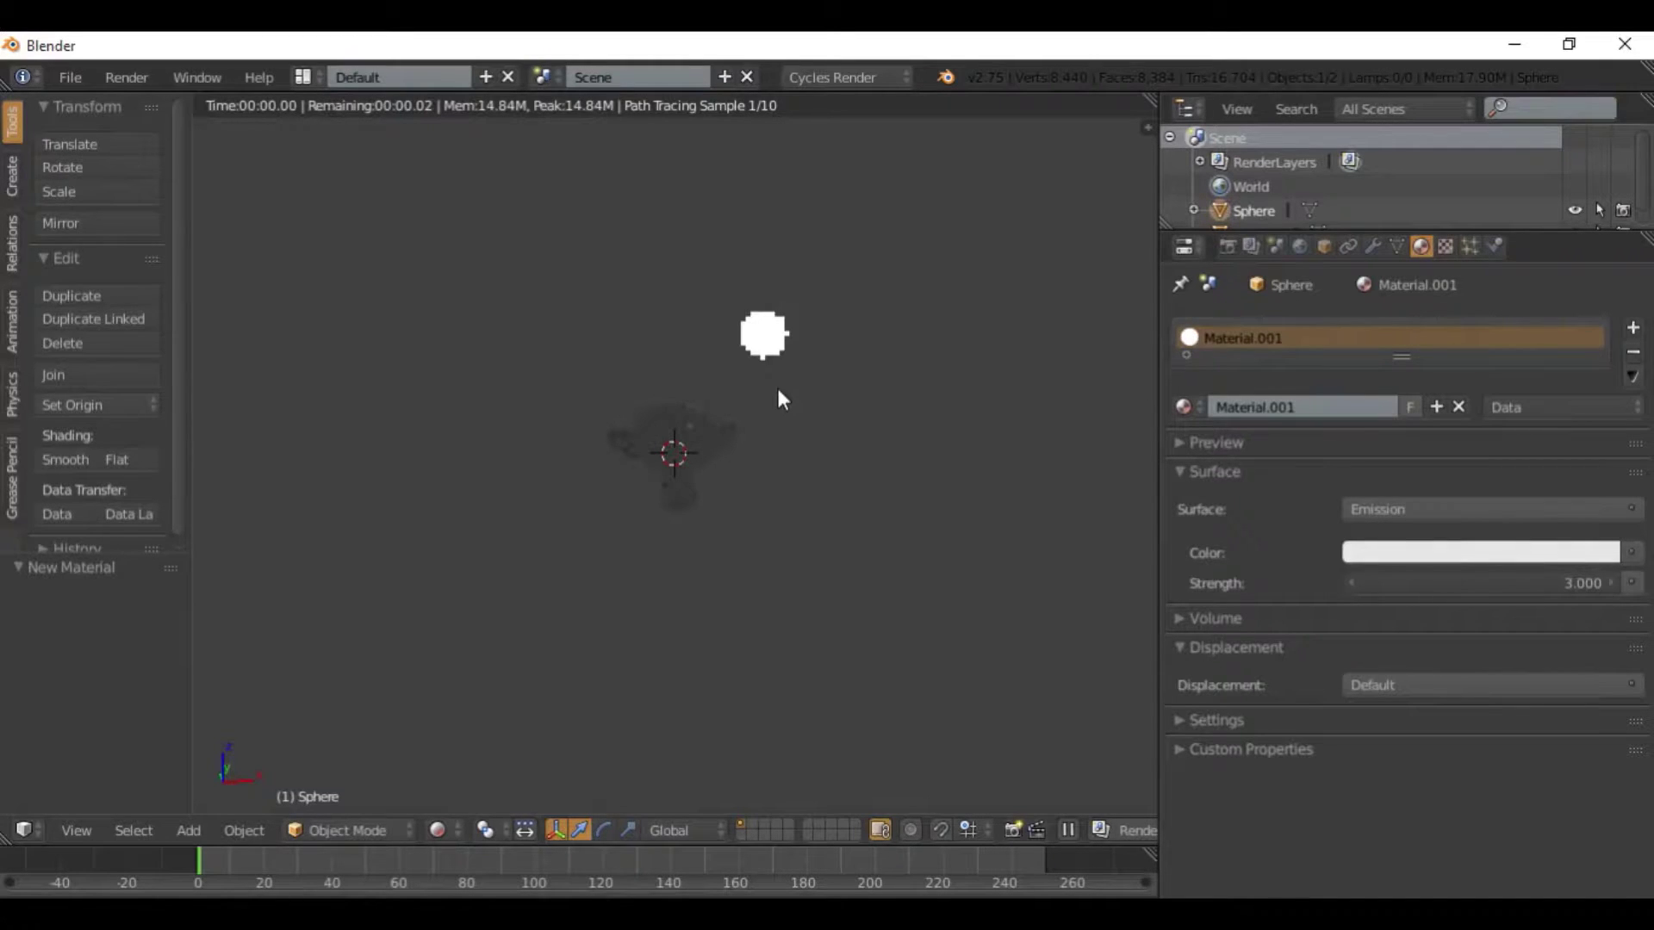
middle_click_drag(778, 392, 539, 406)
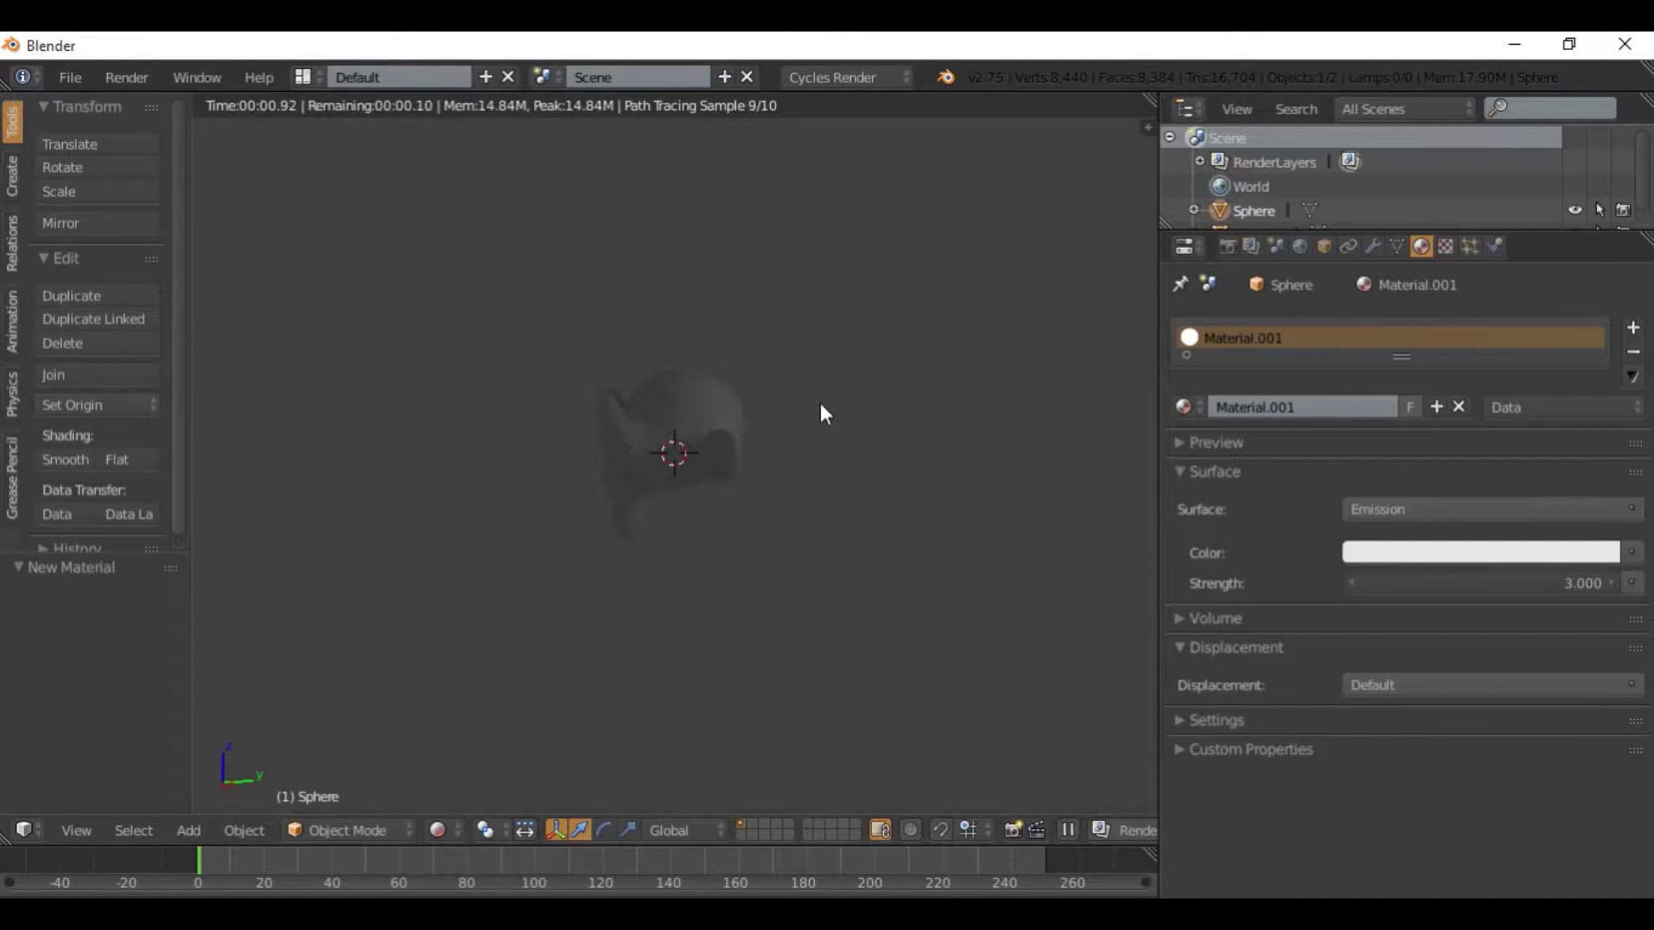
key("z")
mouse_move(839, 396)
middle_mouse_down()
mouse_move(761, 443)
mouse_move(742, 501)
middle_mouse_up()
Select the monkey and darken the world's surface color to near black.
right_click(691, 402)
scroll(800, 425, "down", 1)
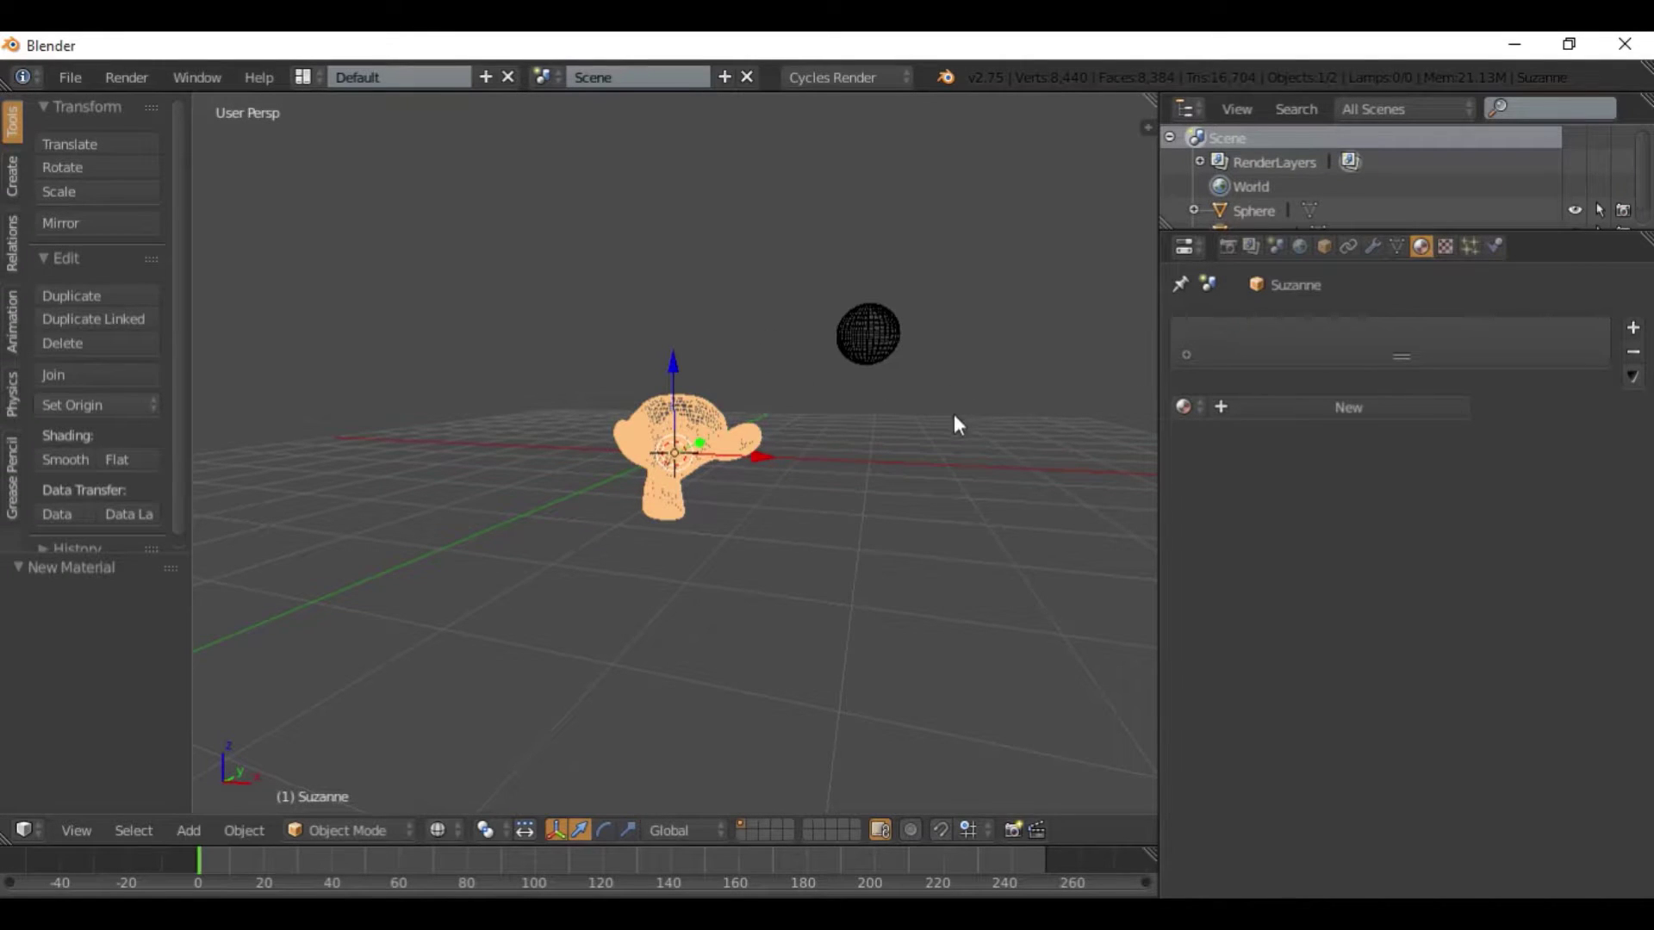
left_click(1302, 246)
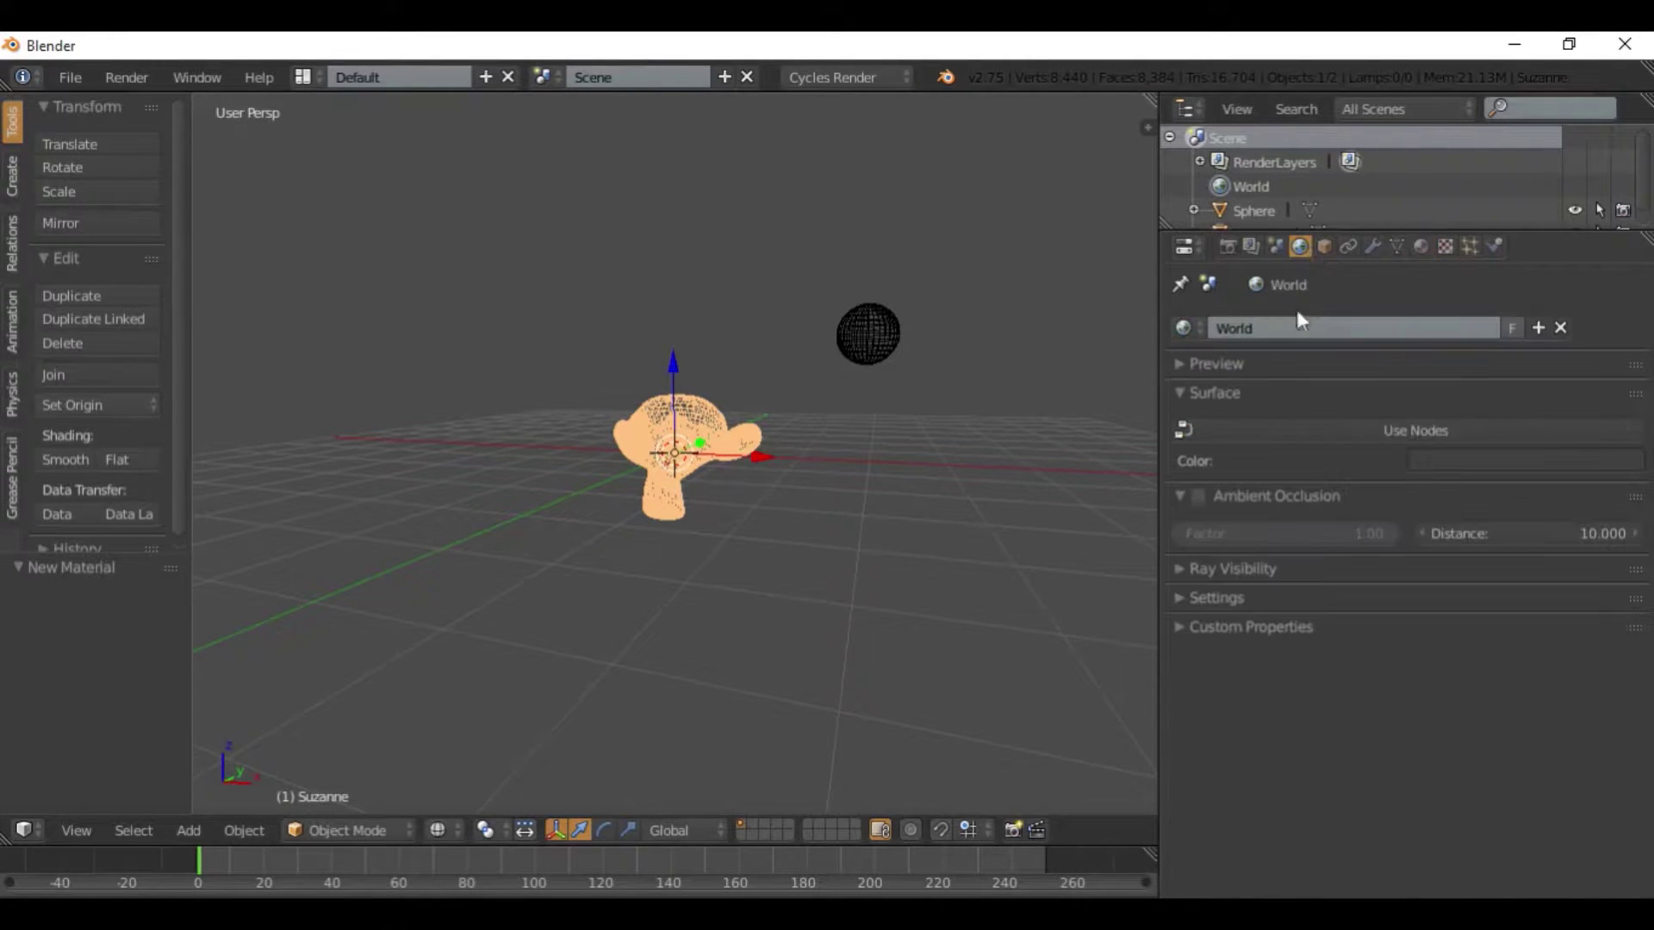
left_click(1539, 460)
left_click_drag(1627, 303, 1624, 313)
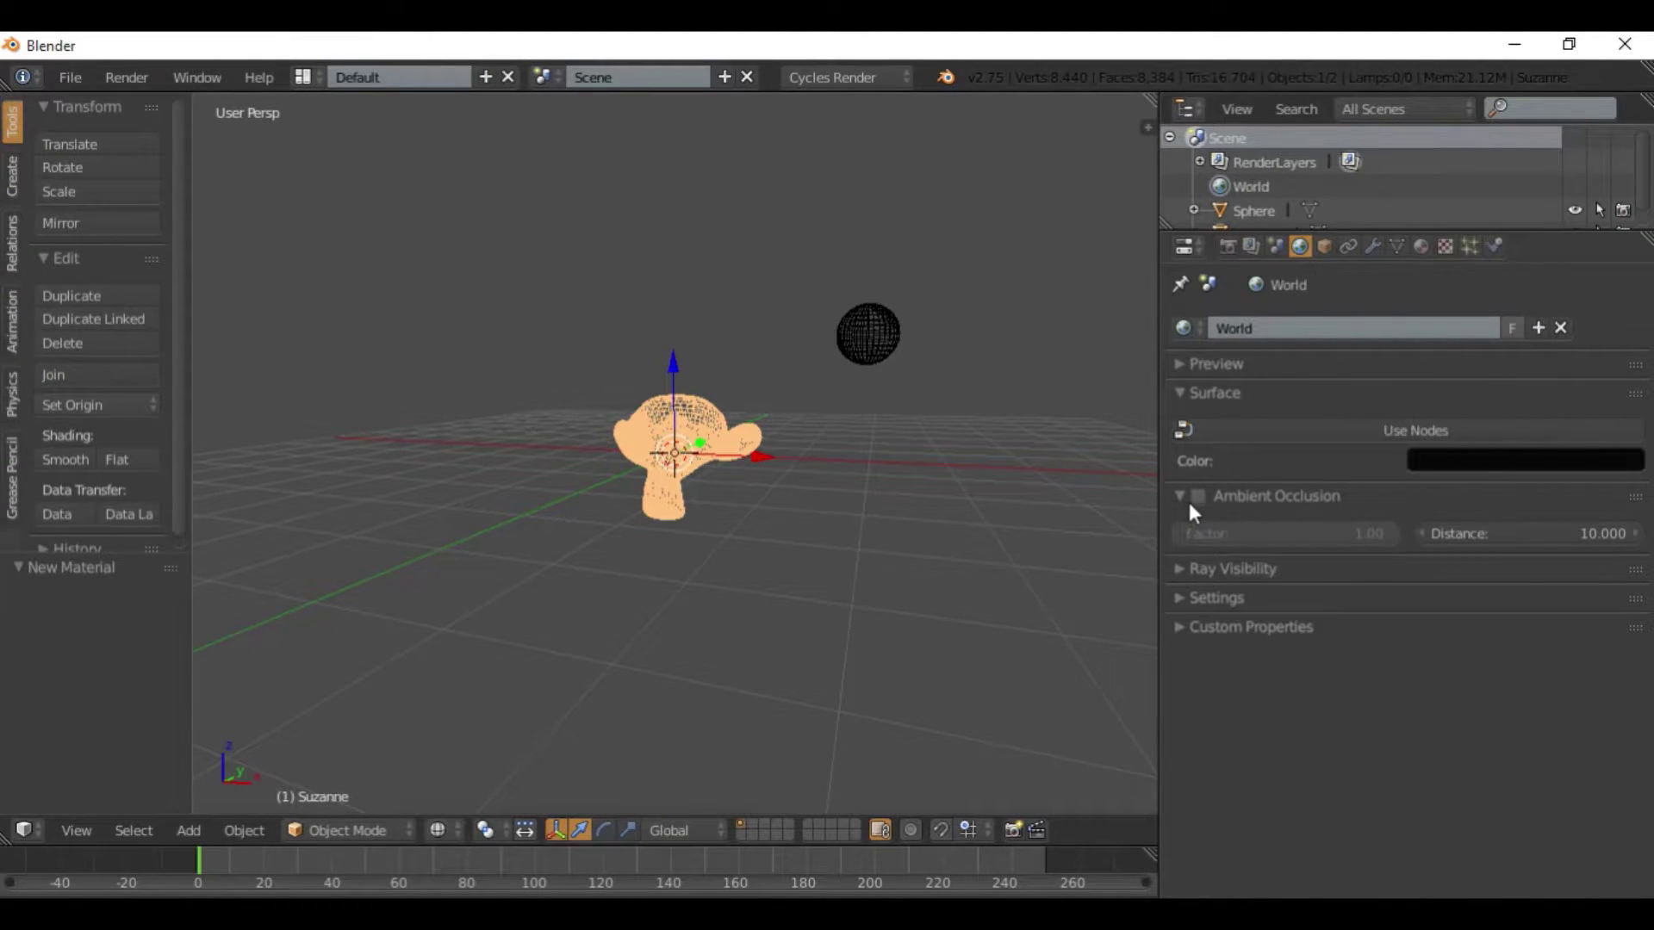
Enable the world's Ambient Occlusion with a factor of 0.05 while the viewport shows rendered shading.
key("shift+z")
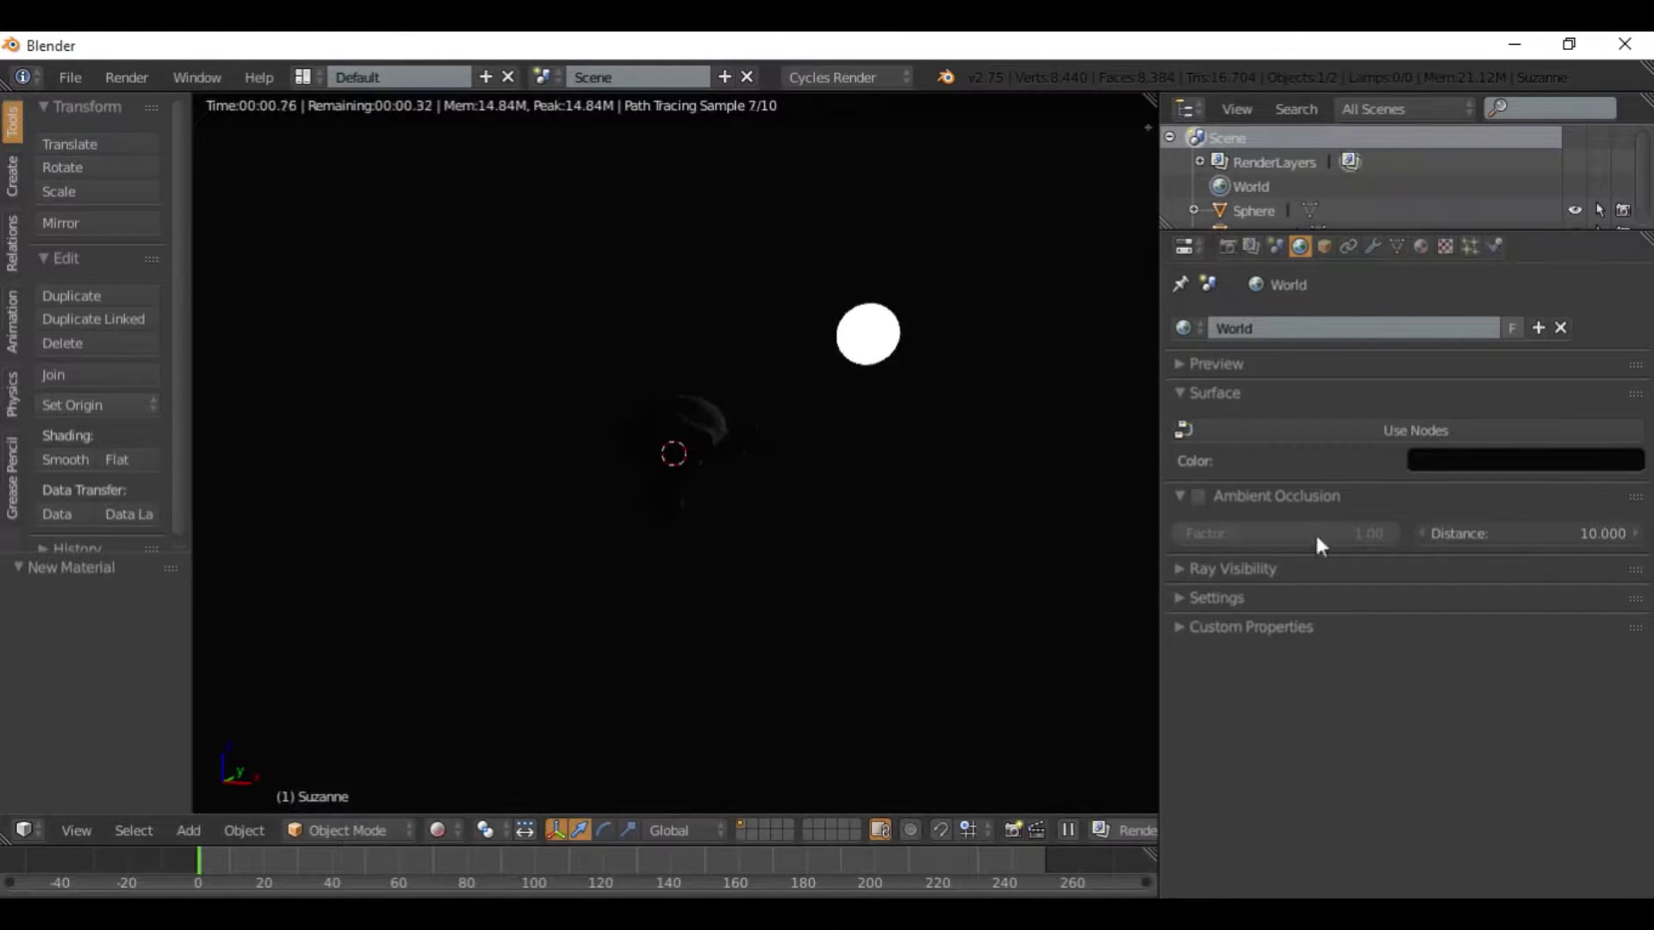
left_click_drag(1292, 534, 1290, 534)
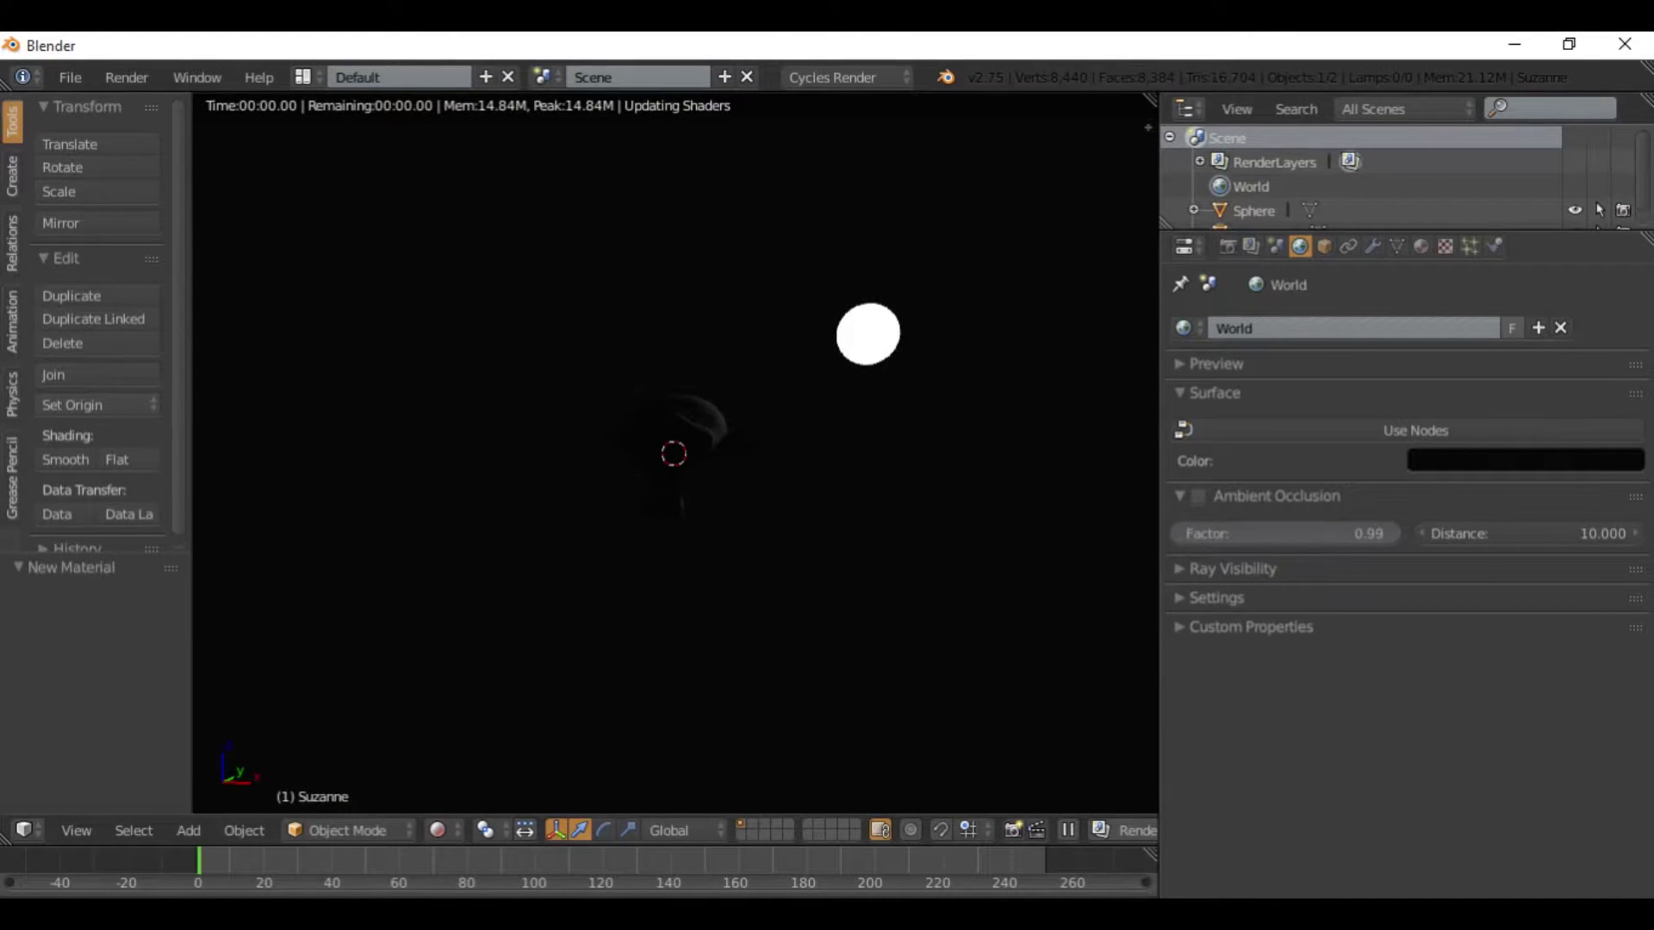
left_click(1201, 507)
left_click(1198, 497)
left_click(1182, 499)
left_click_drag(1331, 534, 1184, 534)
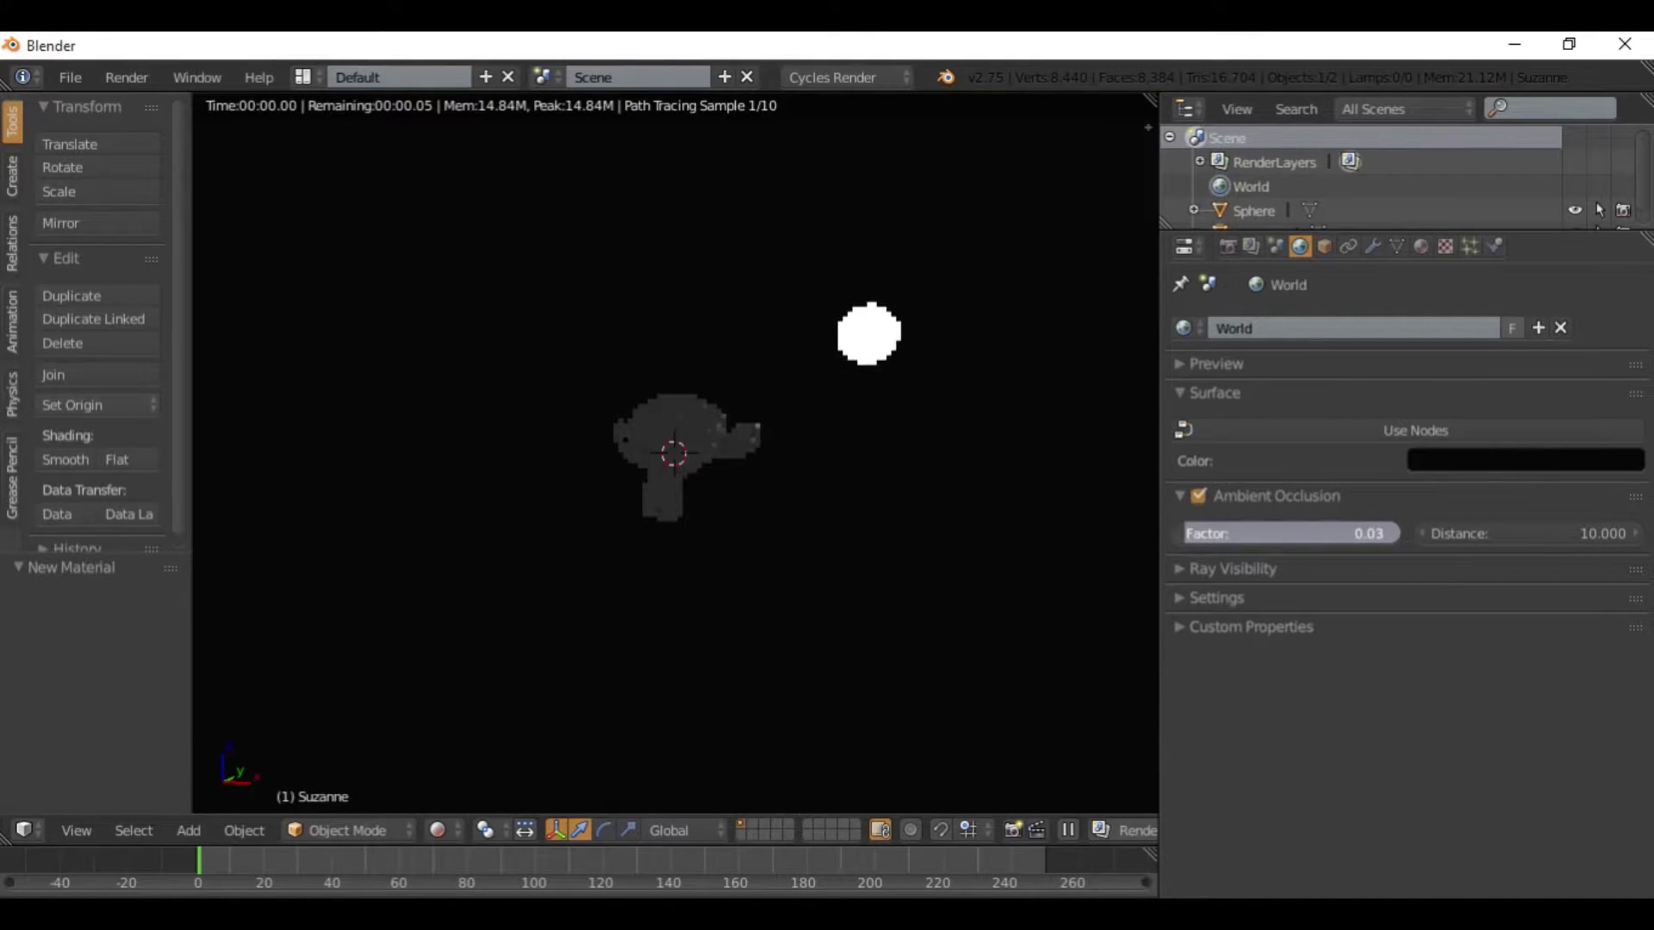
left_click_drag(1185, 534, 1188, 534)
Inspect the monkey's ambient lighting up close and return the viewport to wireframe display.
scroll(926, 457, "up", 4)
mouse_move(819, 482)
middle_mouse_down()
mouse_move(927, 457)
mouse_move(797, 507)
middle_mouse_up()
scroll(905, 459, "down", 4)
key("z")
left_click(41, 823)
left_click(41, 823)
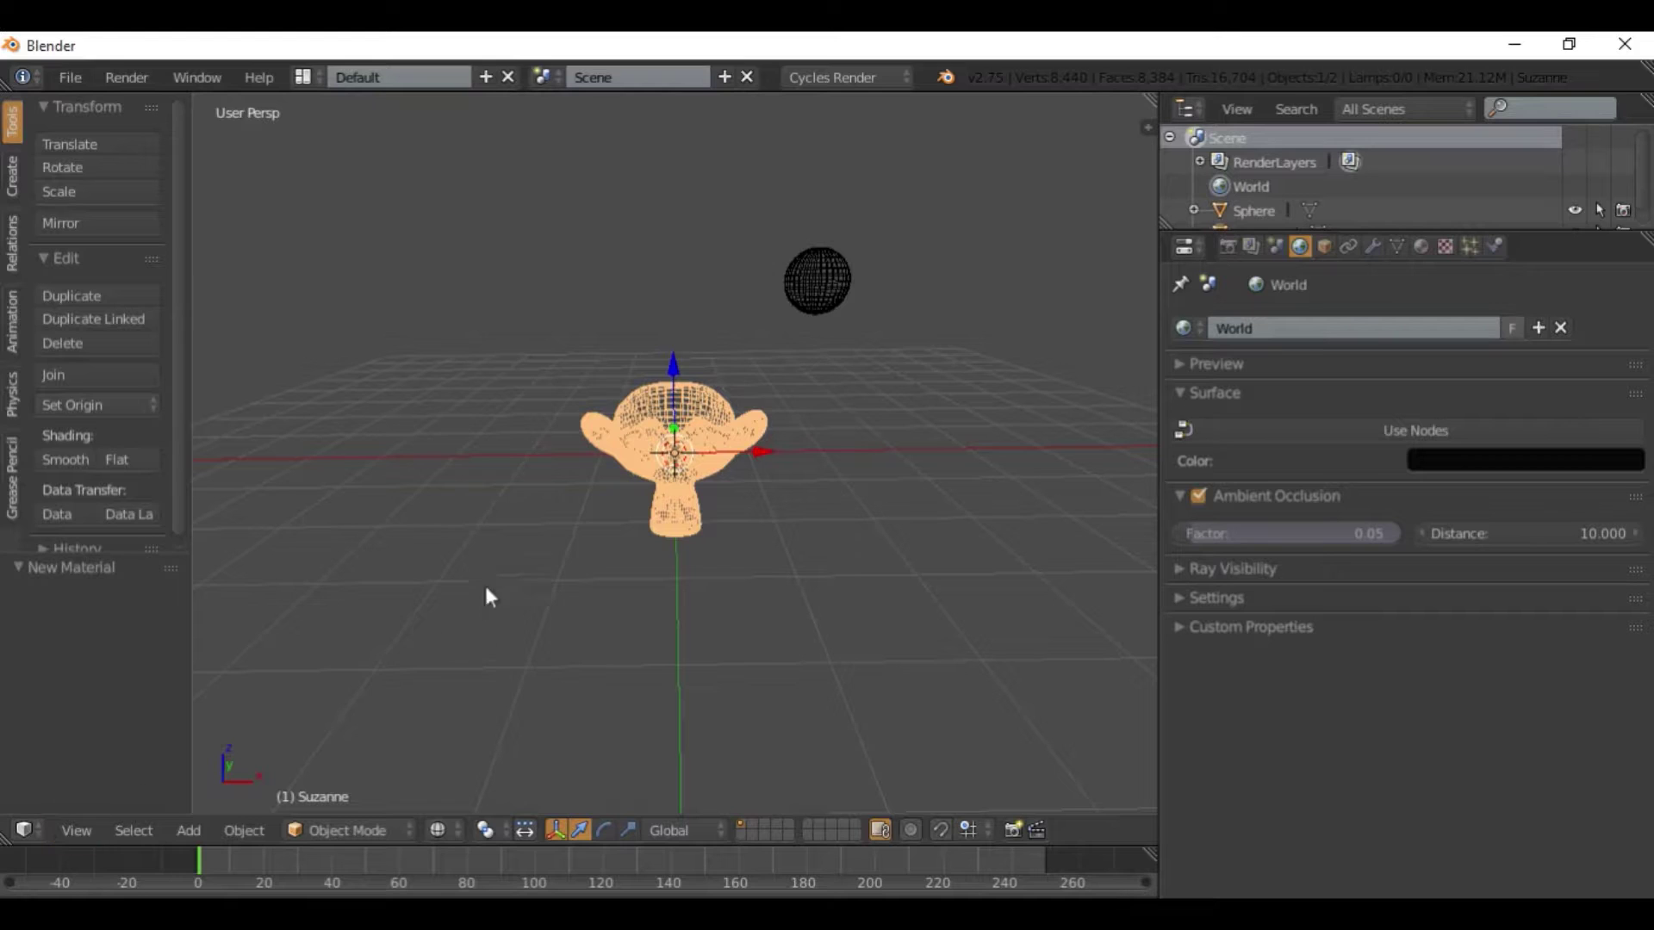
Add a camera and align it to a view that shows both the monkey and the sphere.
key("shift+a")
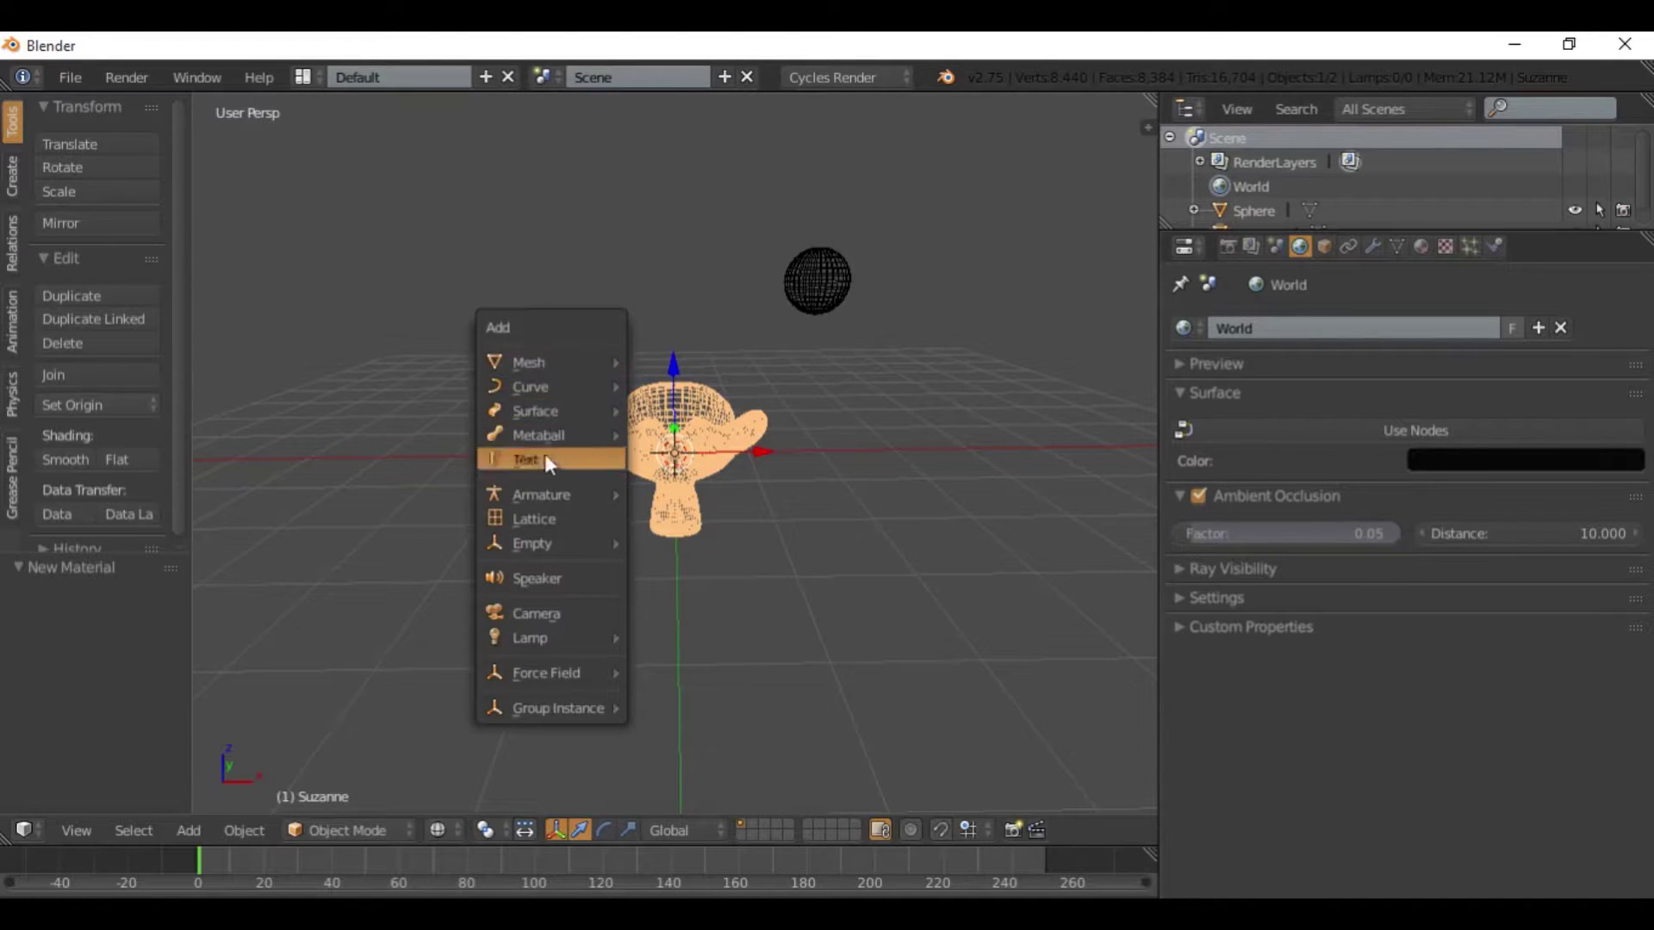
left_click(539, 612)
middle_click_drag(560, 597, 620, 454)
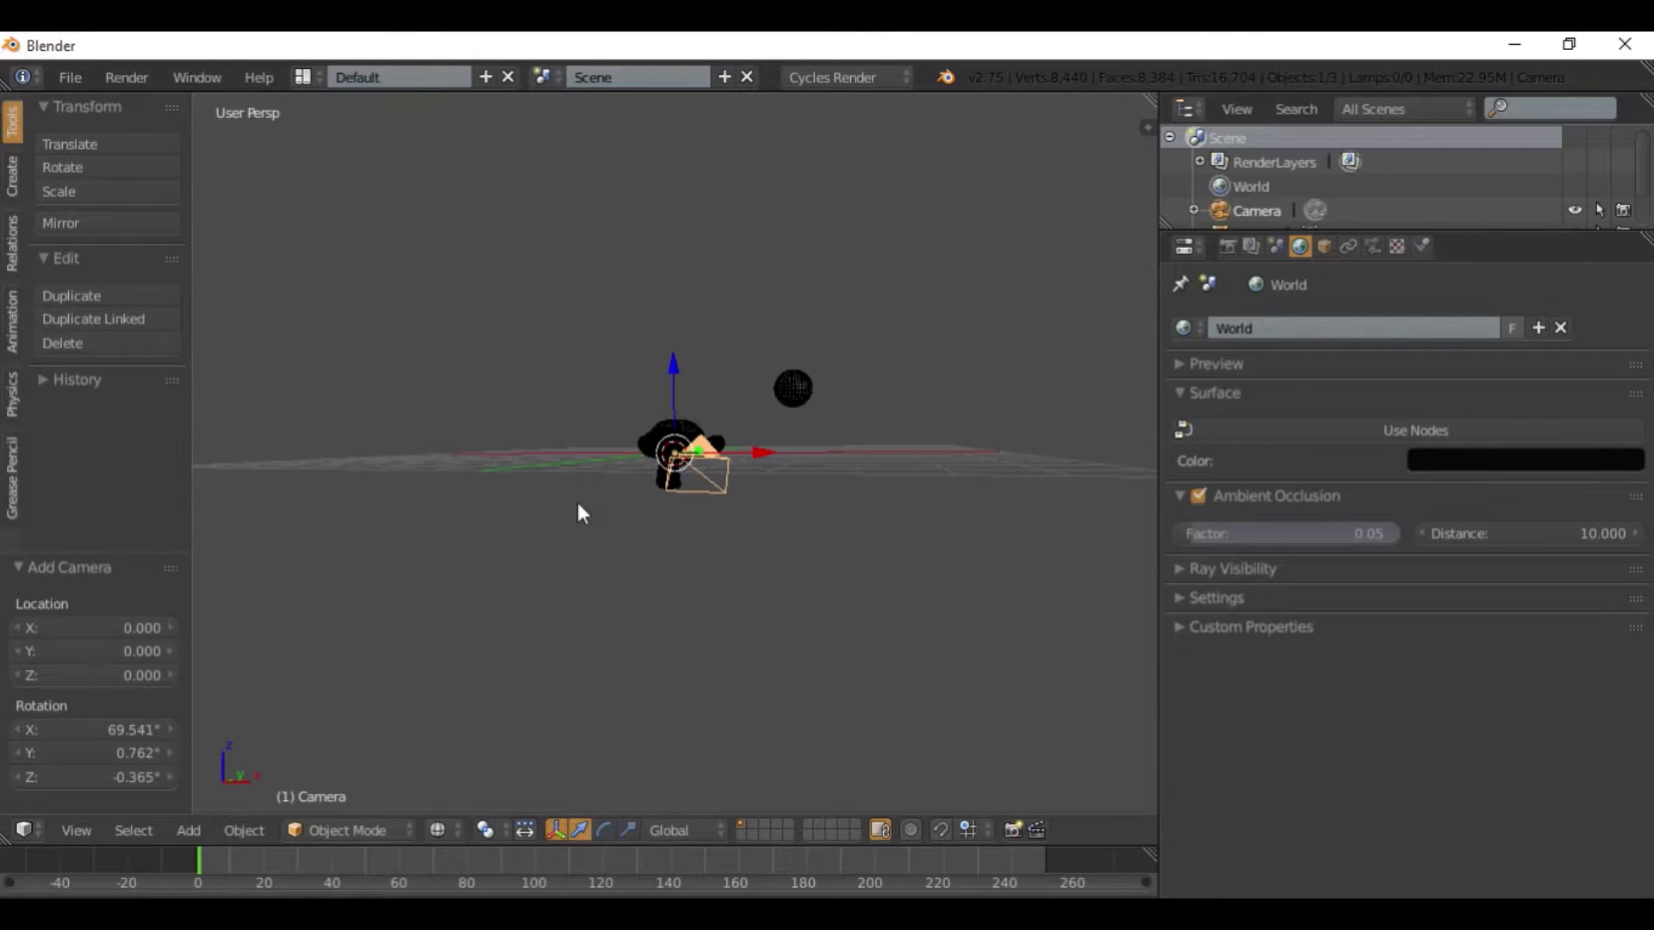
middle_click_drag(455, 251, 601, 419)
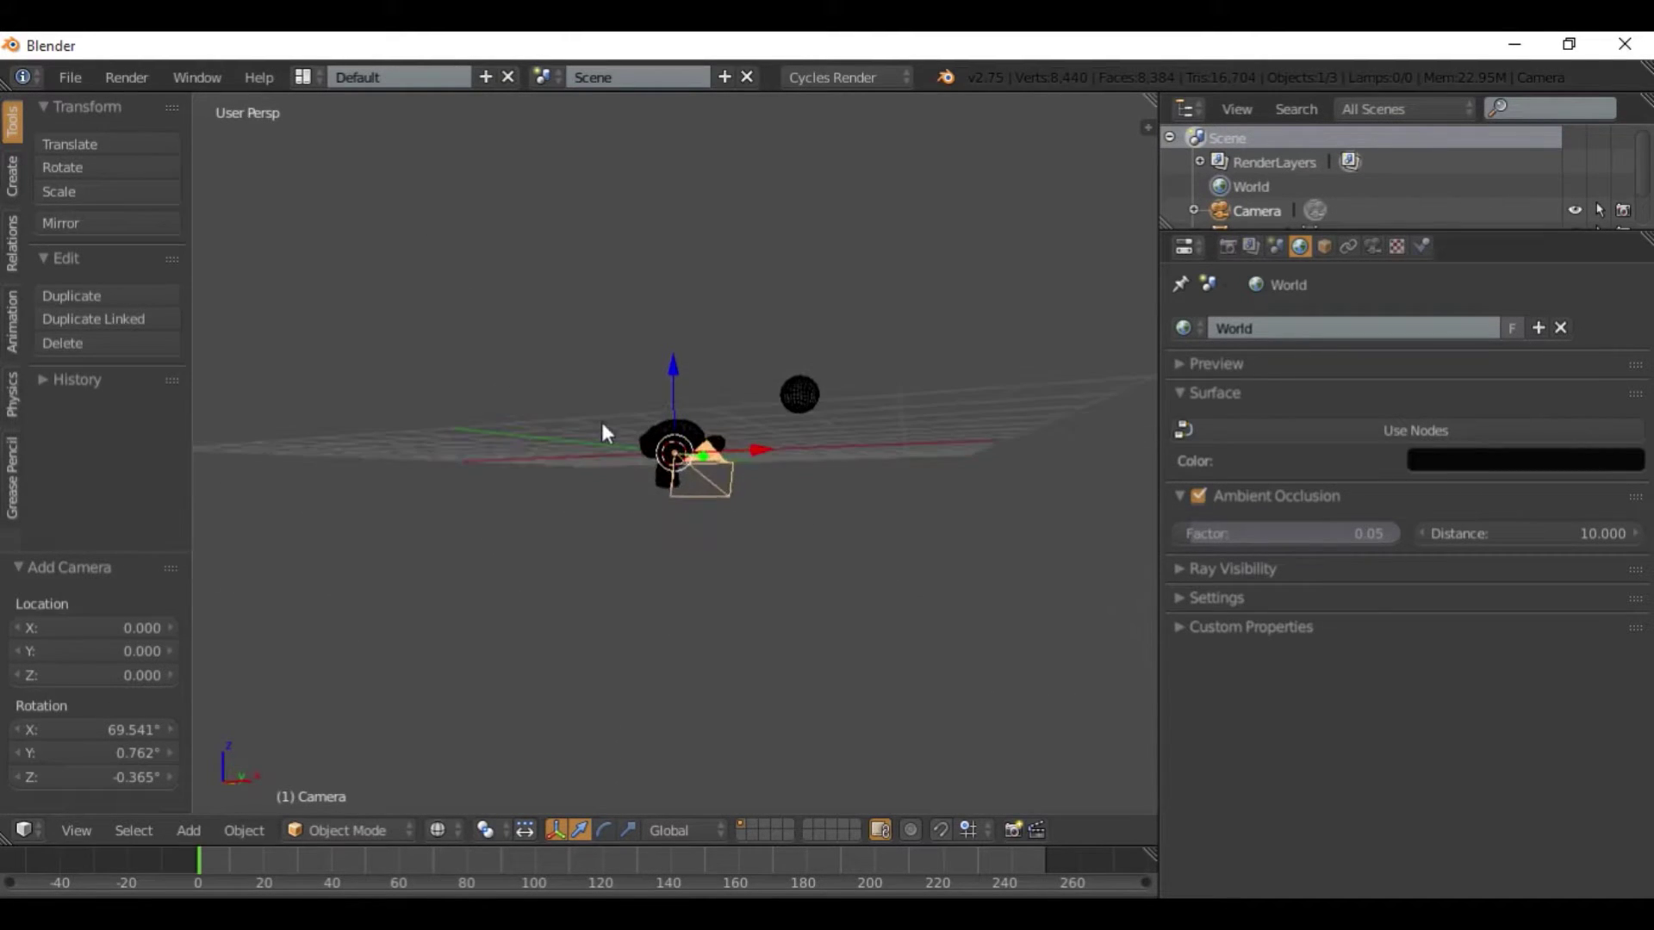
key("ctrl+alt+KP_0")
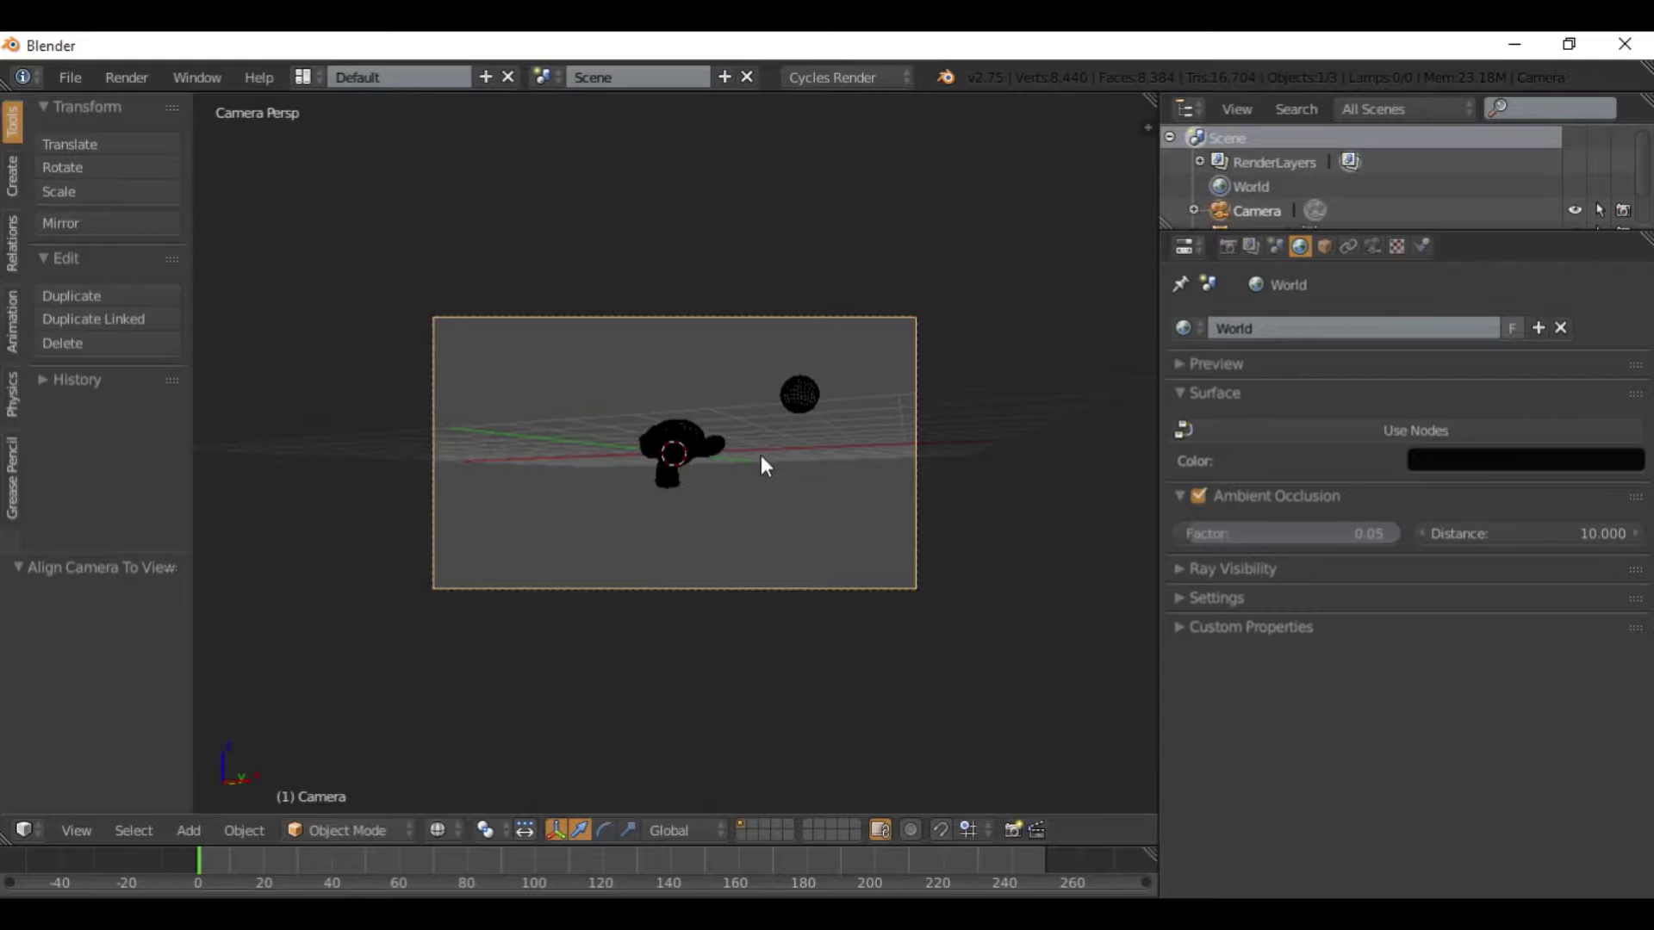
Adjust the camera's framing with Fly navigation, keeping the monkey and the sphere inside the frame.
key("shift+f")
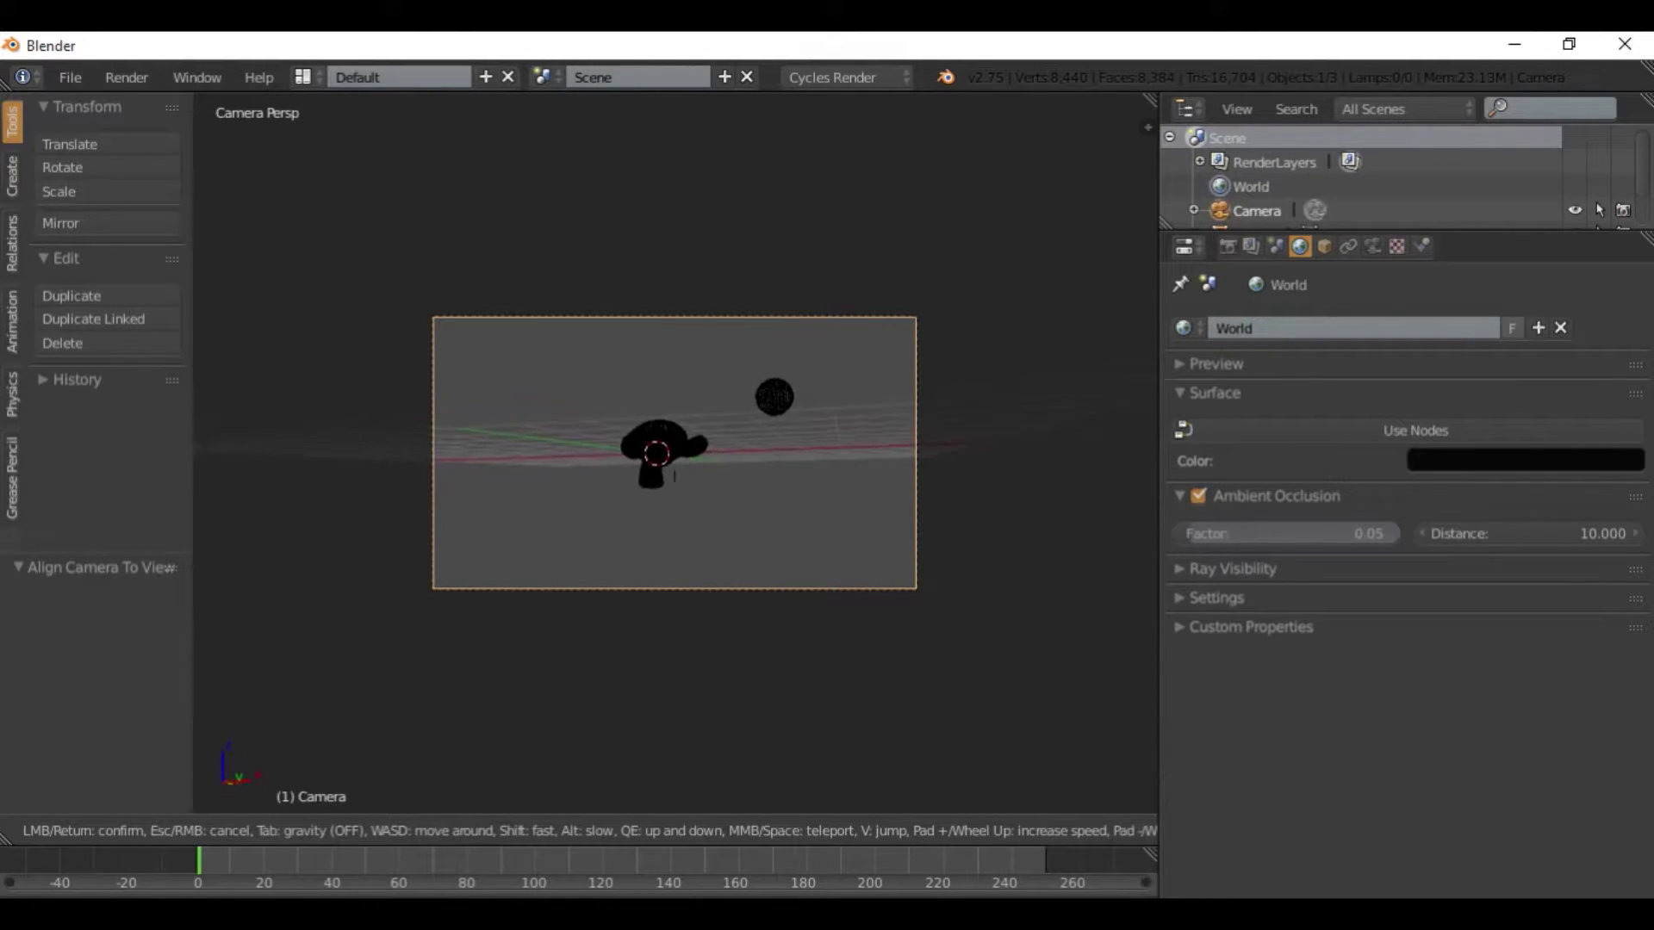
key("d")
key("a")
key("d")
key("a")
key("d")
key("a")
key("w")
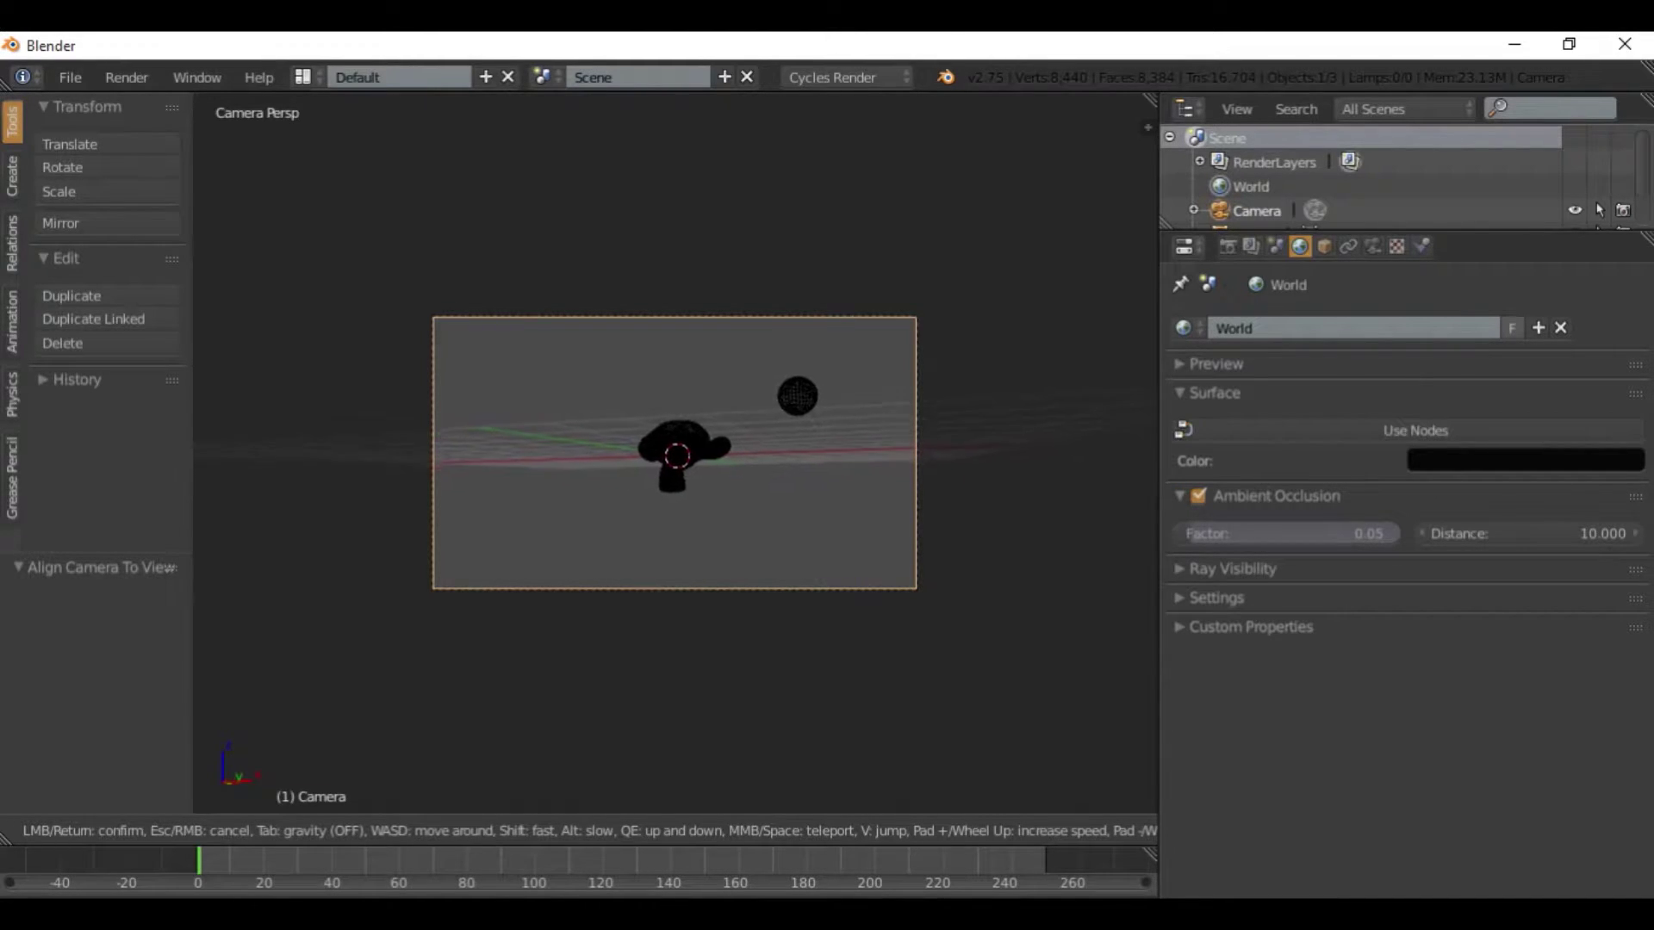
key("a")
left_click(674, 453)
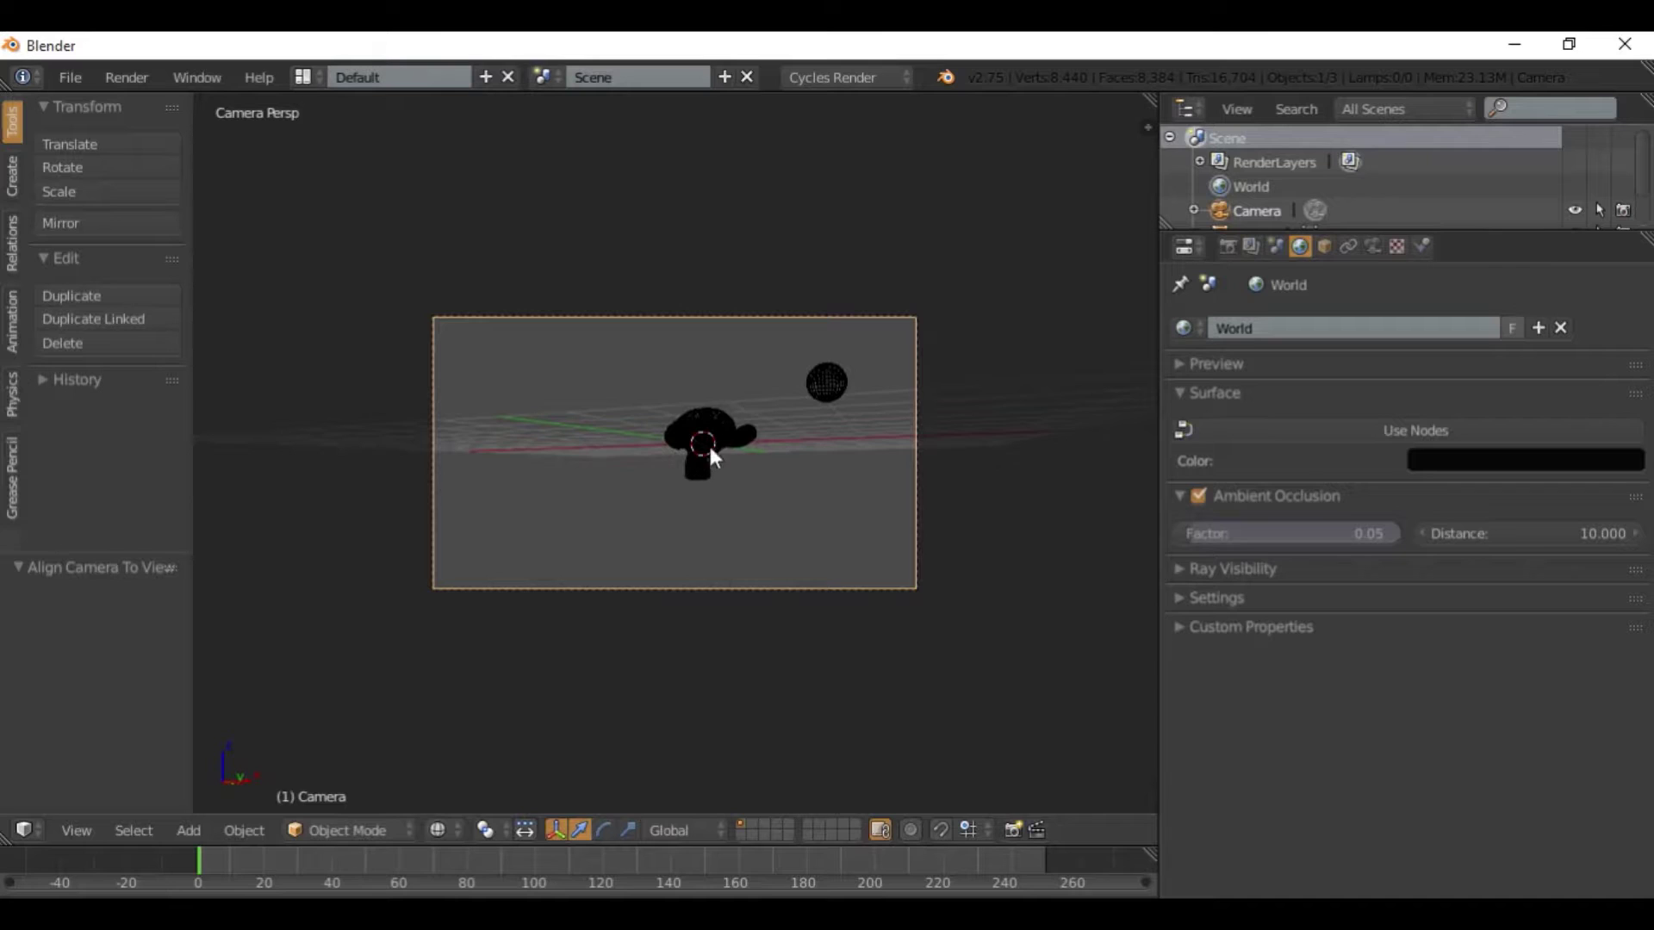
Reselect the camera, refine its framing of the monkey and sphere with Fly navigation, and preview it in rendered shading.
key("shift+z")
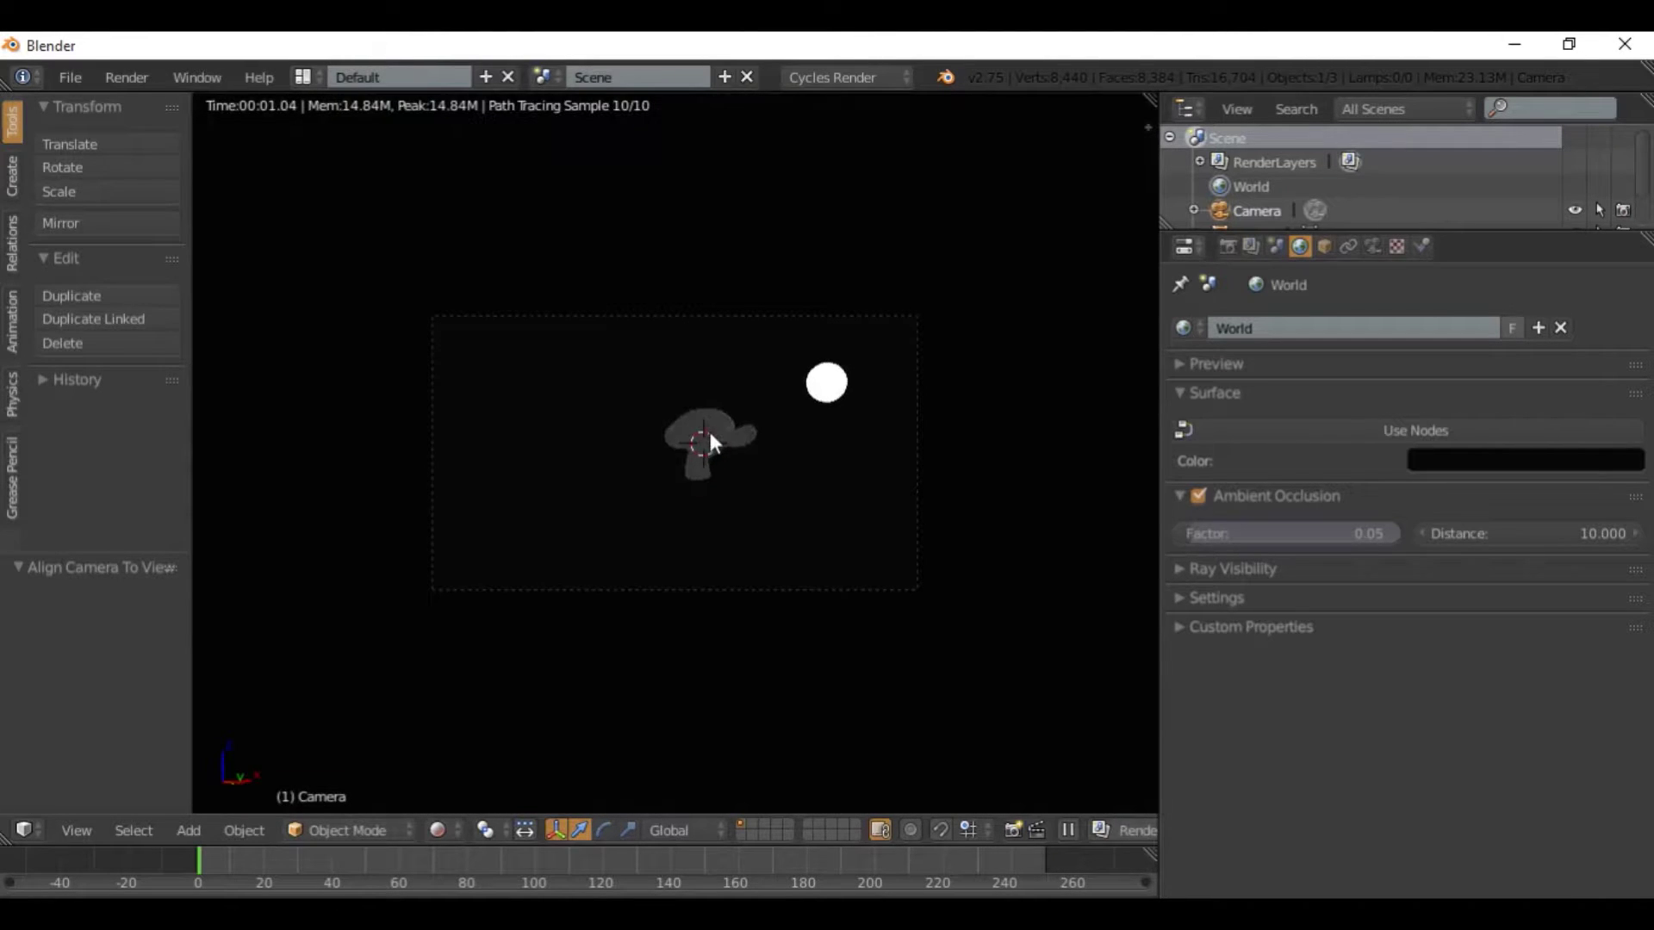
key("shift+z")
right_click(709, 432)
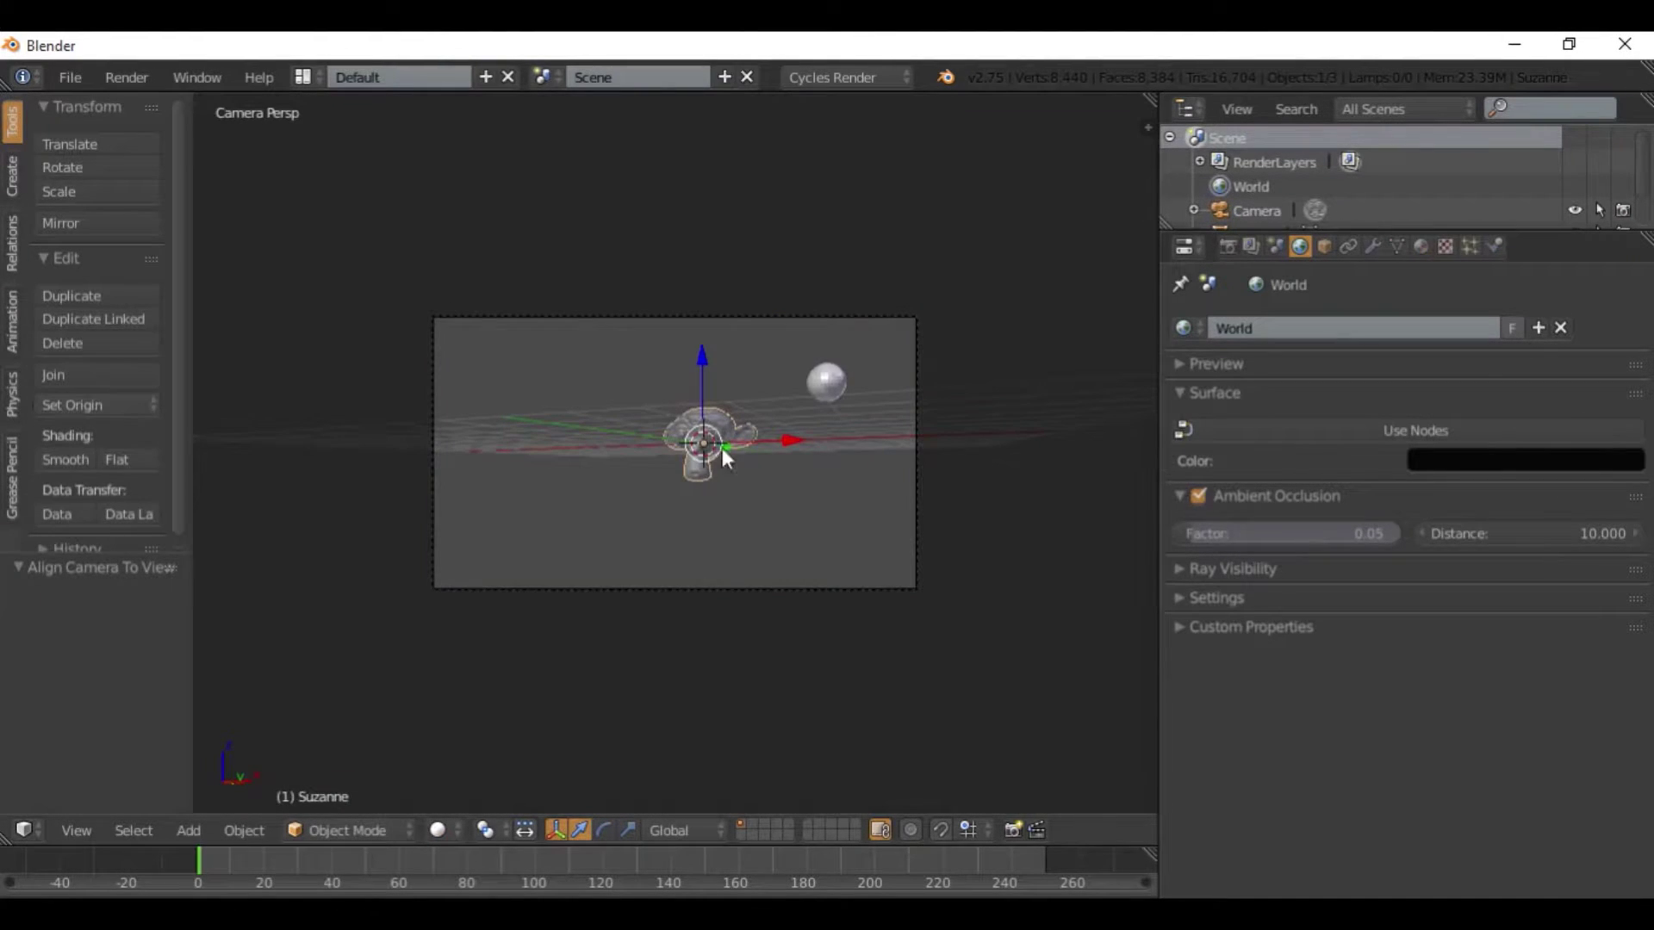
right_click(743, 580)
key("shift+f")
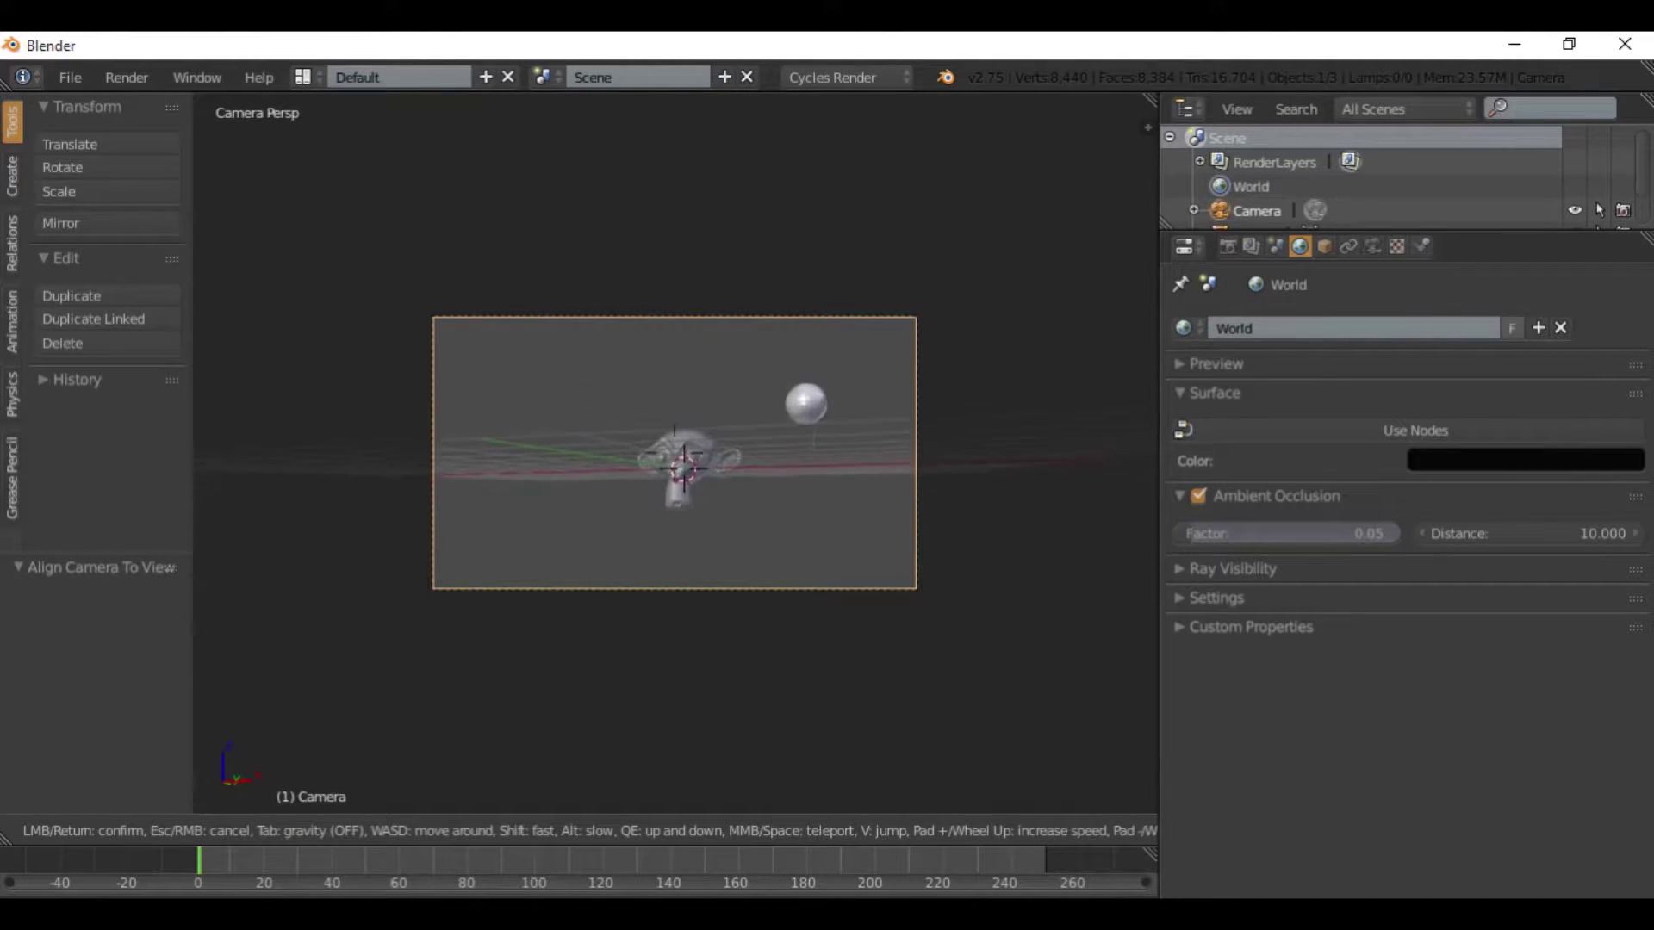
left_click(674, 453)
key("shift+z")
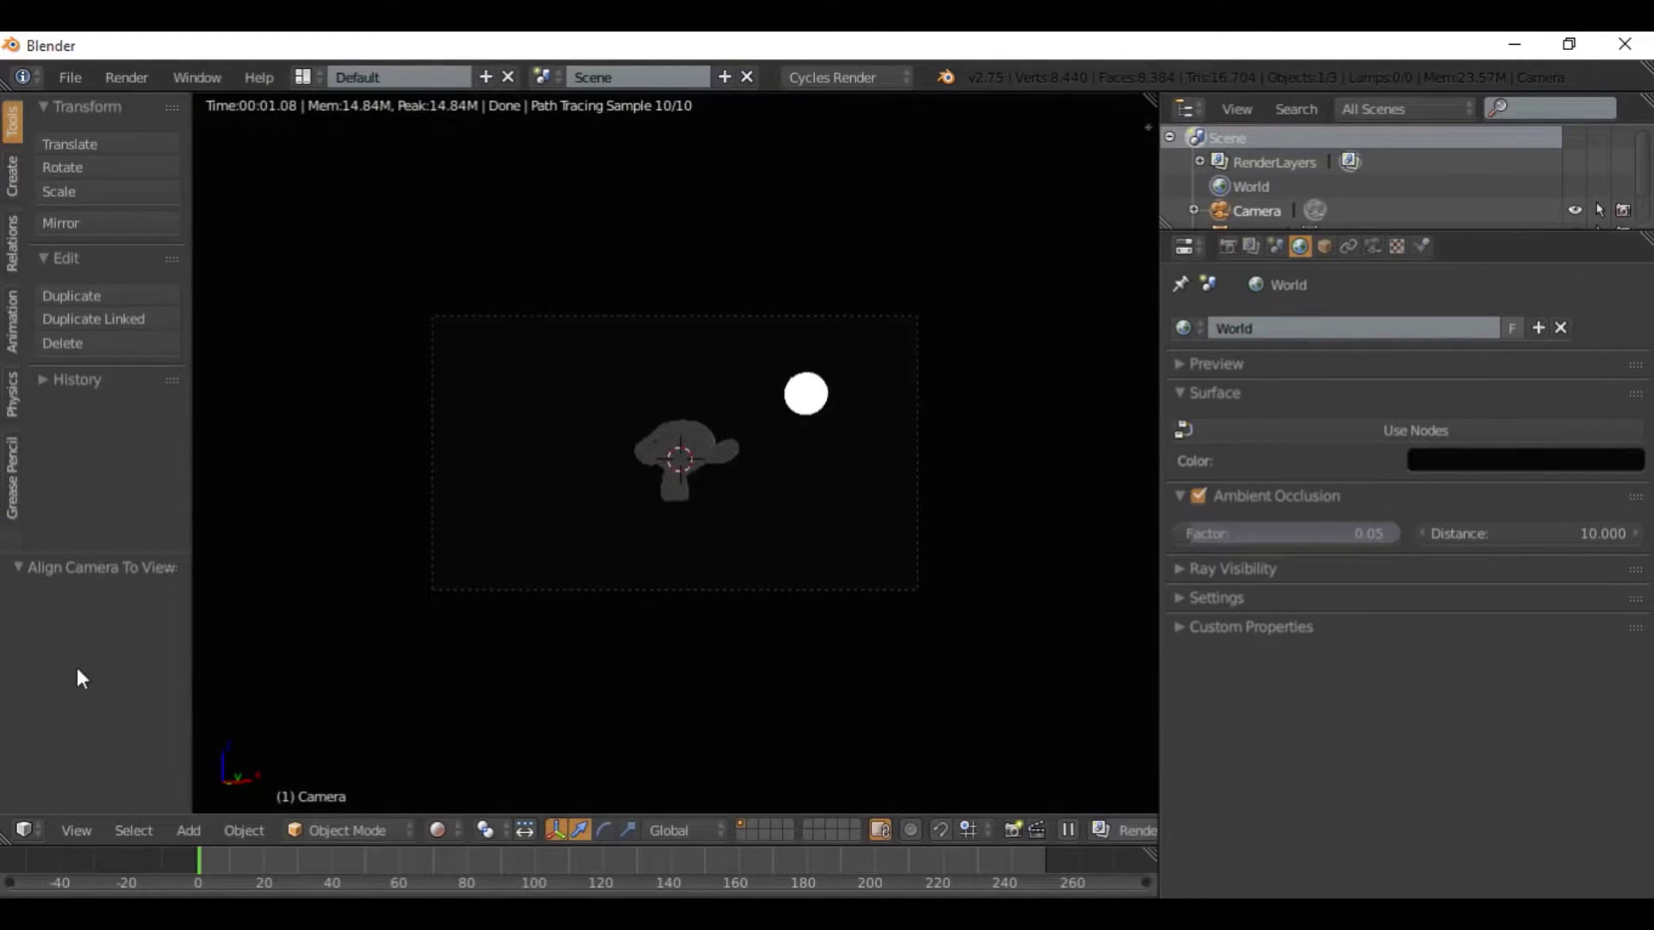
key("shift+z")
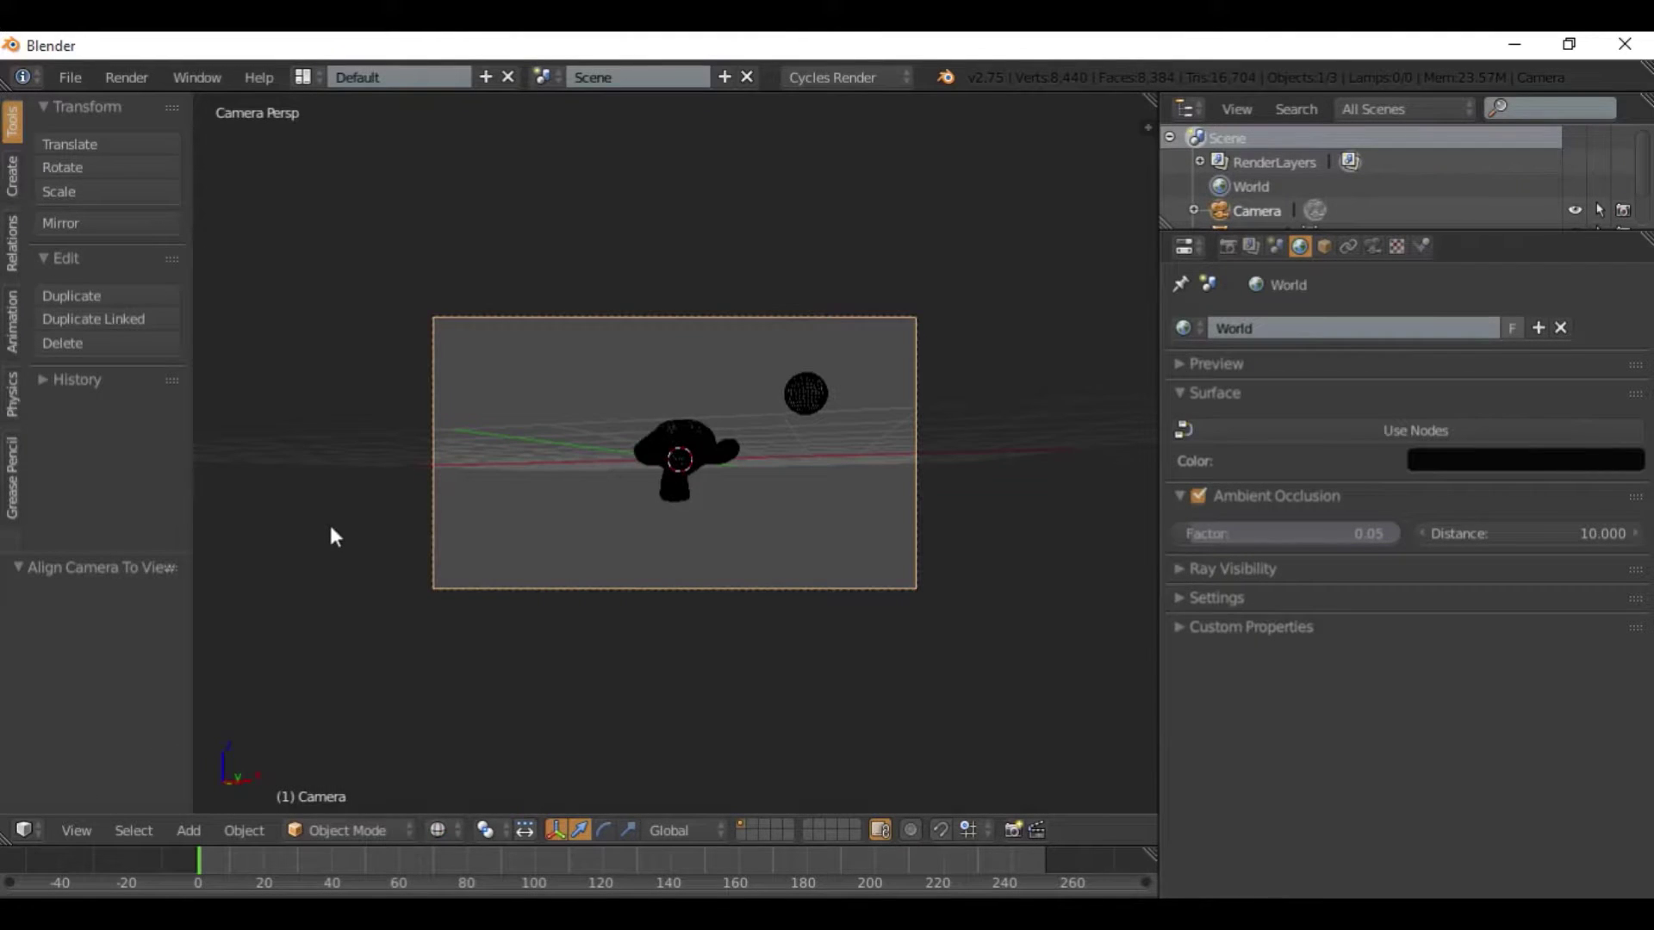
Render the current frame from the camera and look over the resulting image.
key("F12")
scroll(344, 512, "down", 3)
scroll(762, 479, "up", 5)
scroll(682, 484, "down", 3)
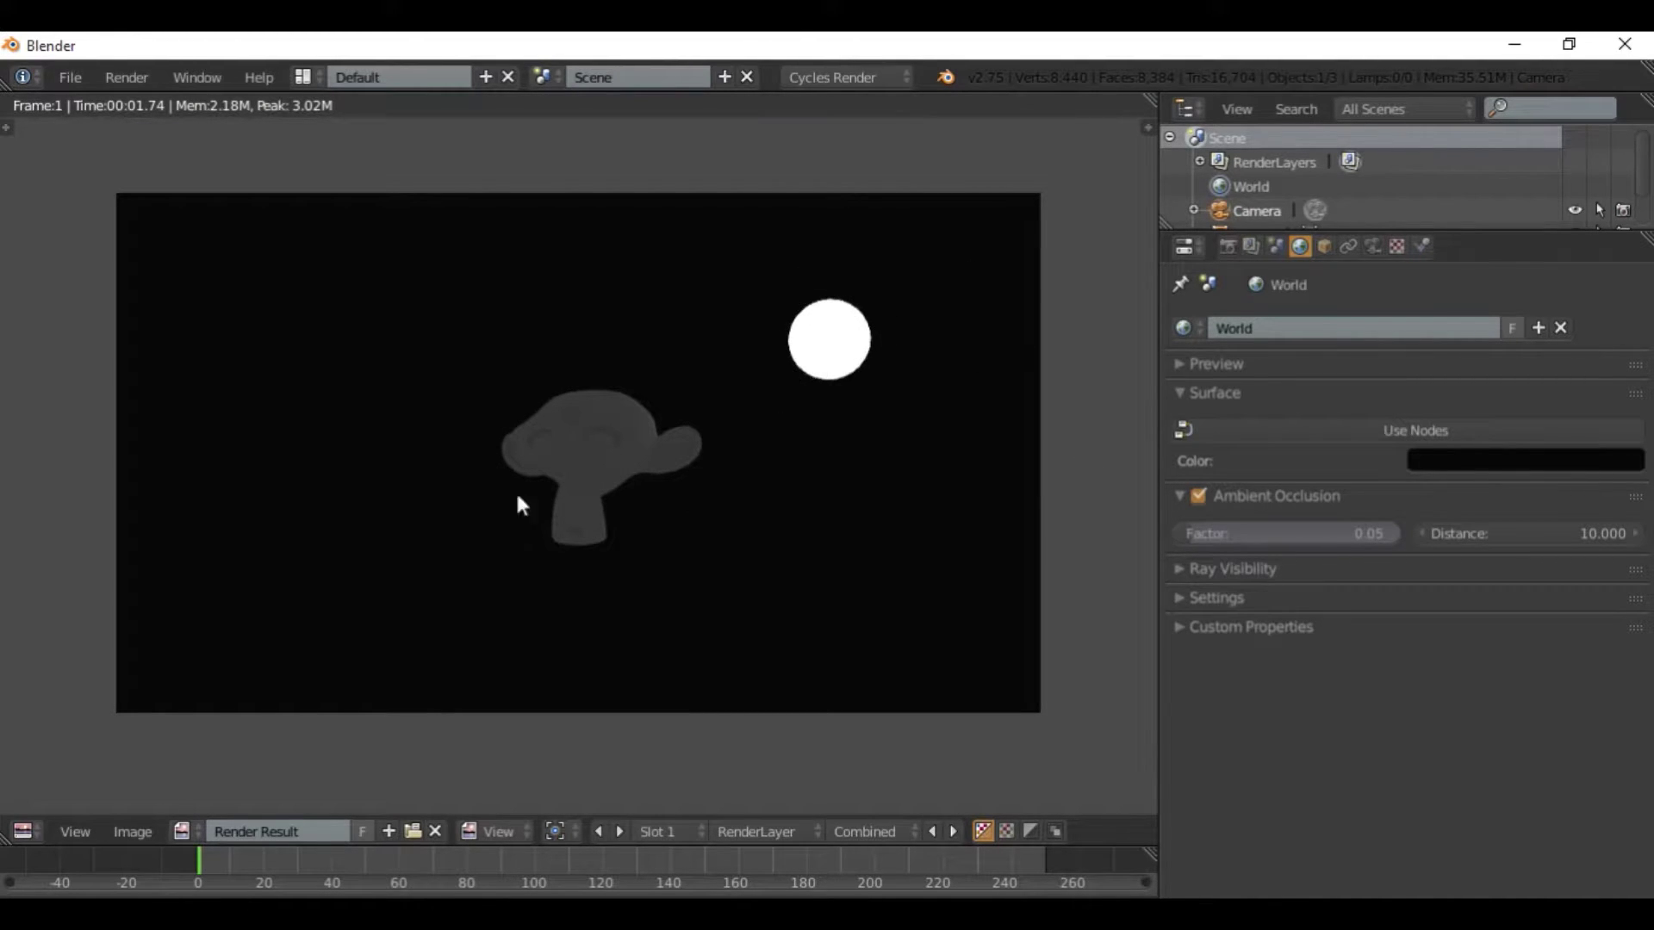
Enable the Emission pass for the render layer and render the frame again.
left_click(1229, 251)
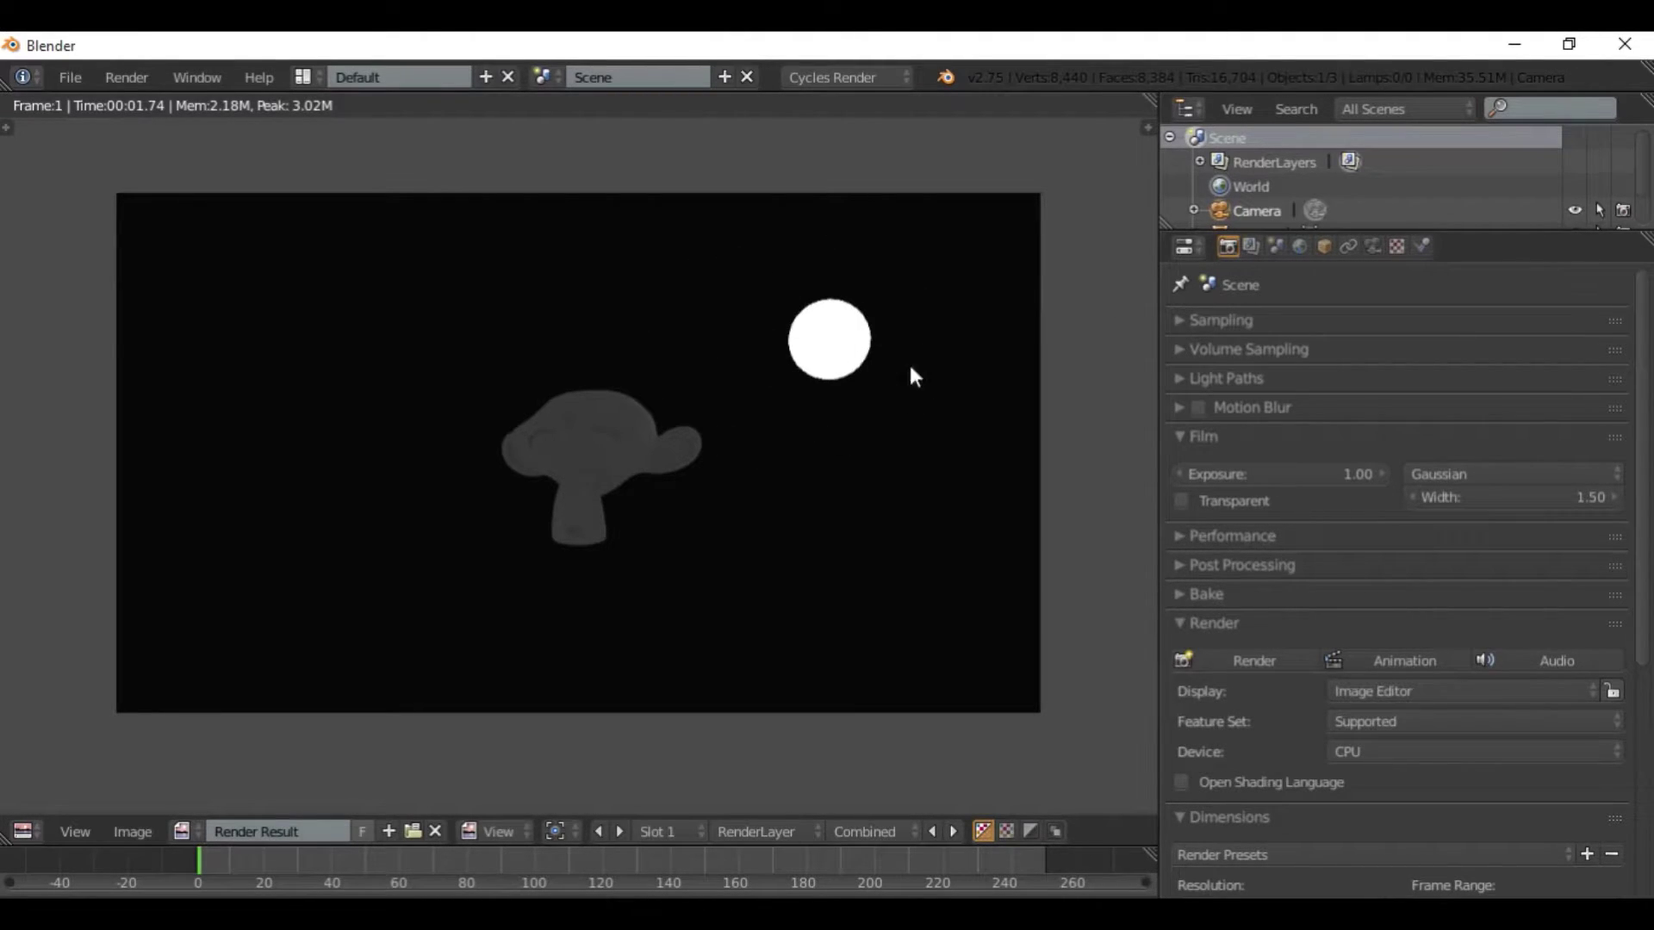
left_click(1274, 247)
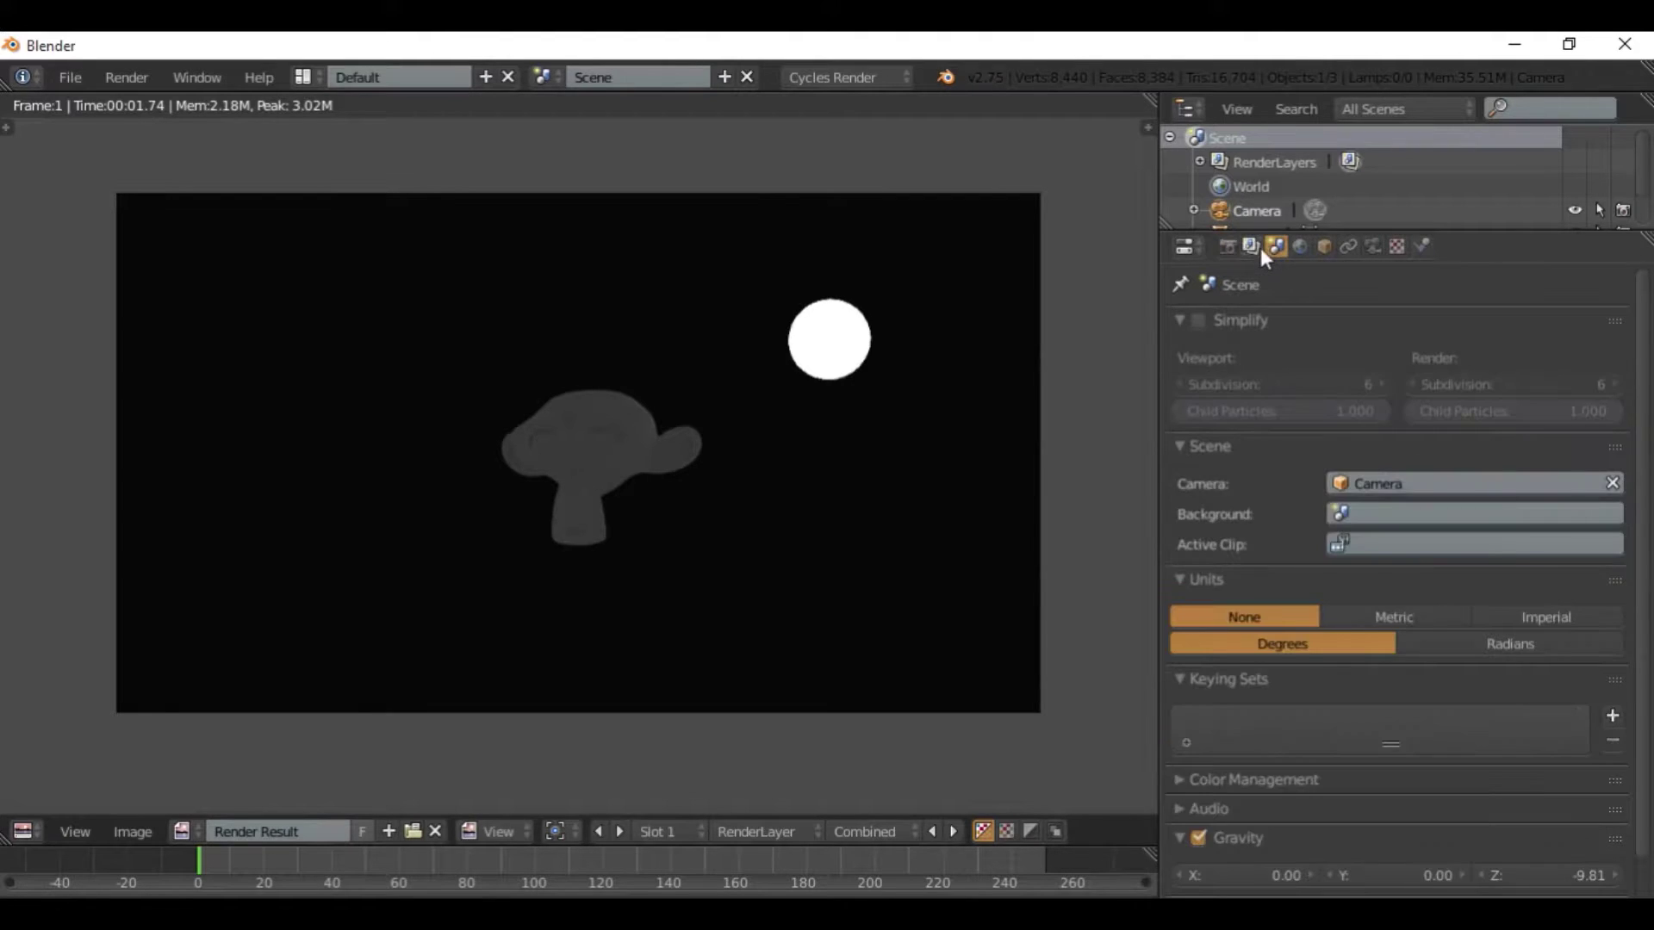
left_click(1253, 250)
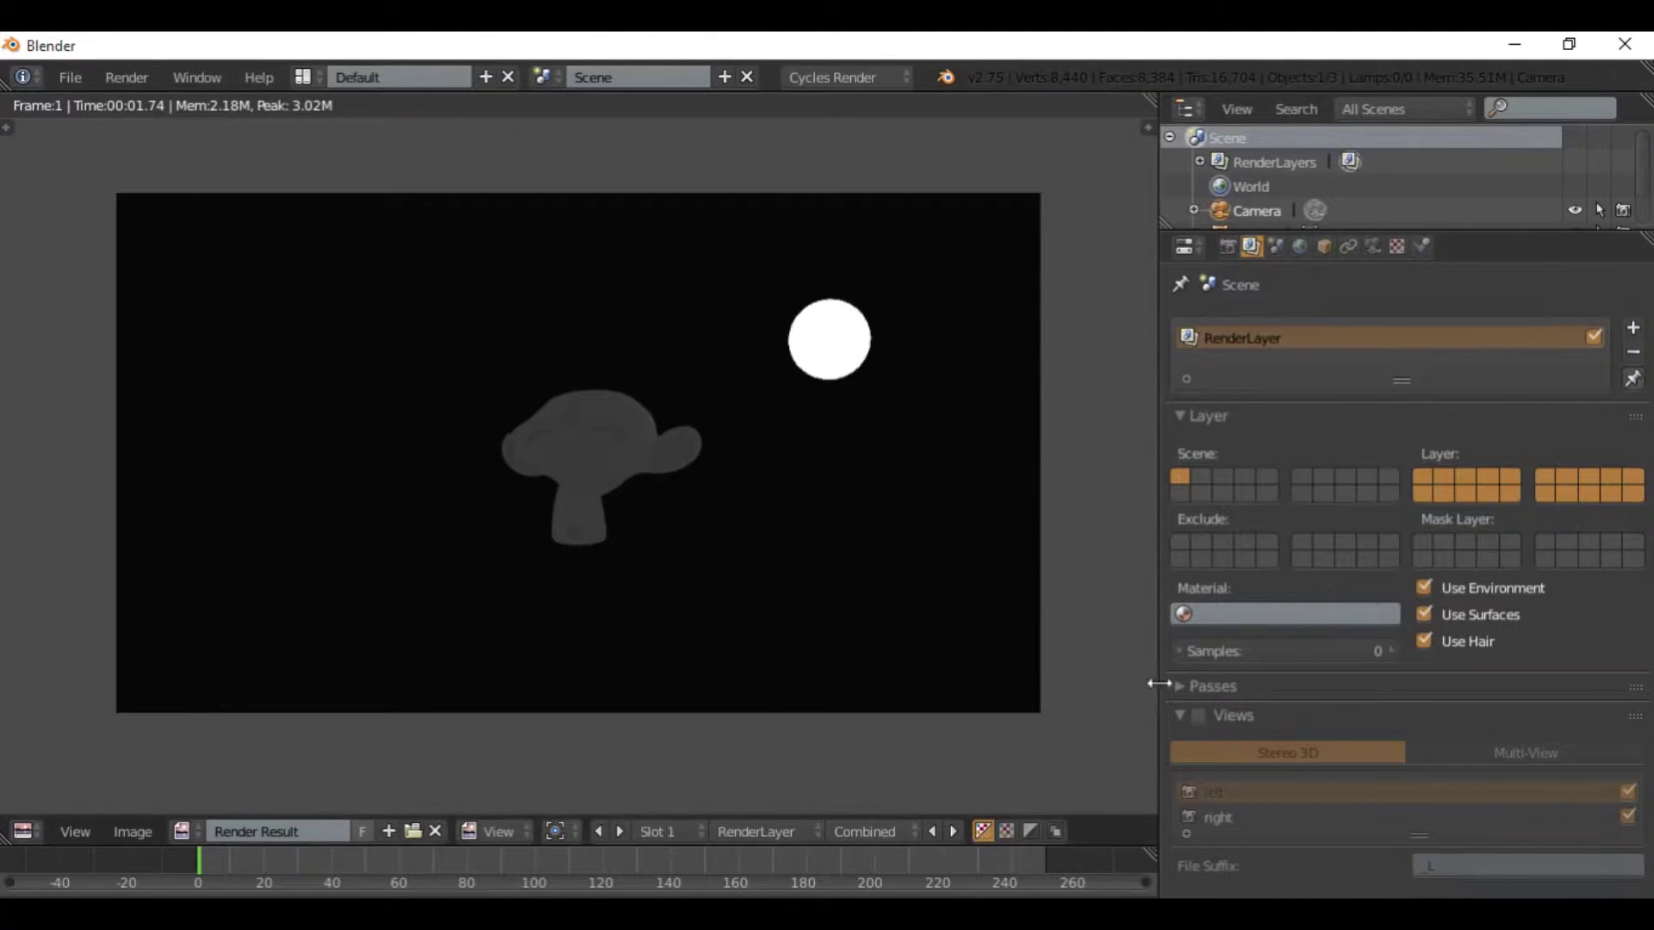
left_click(1195, 688)
scroll(1266, 668, "down", 5)
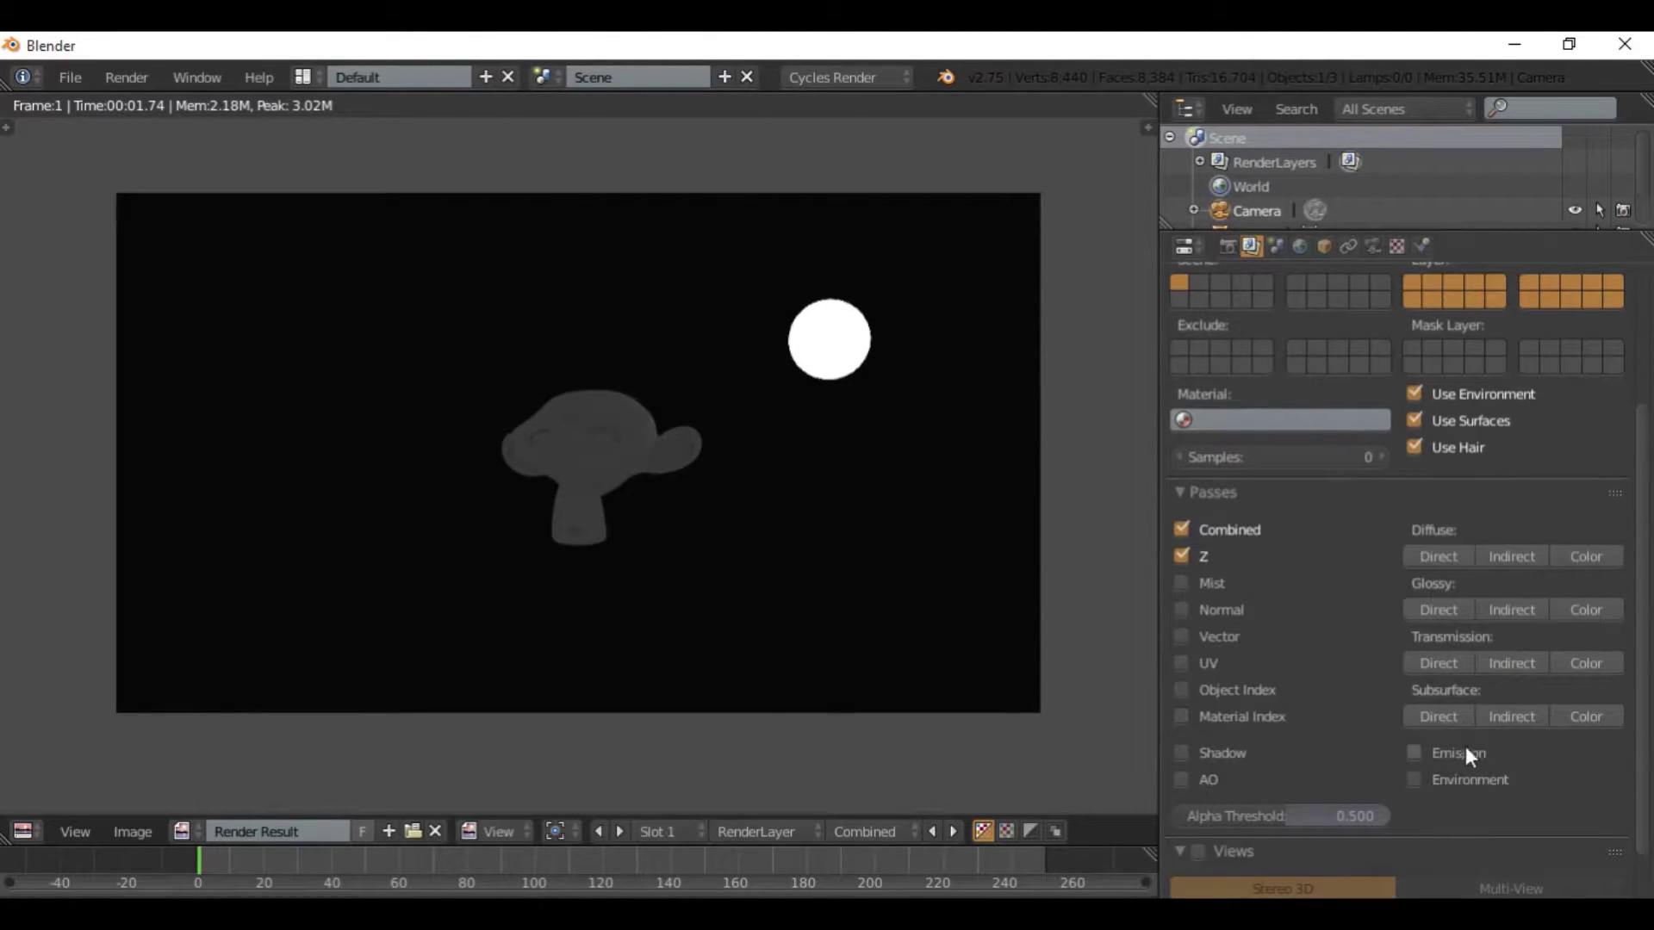
left_click(1416, 750)
key("F12")
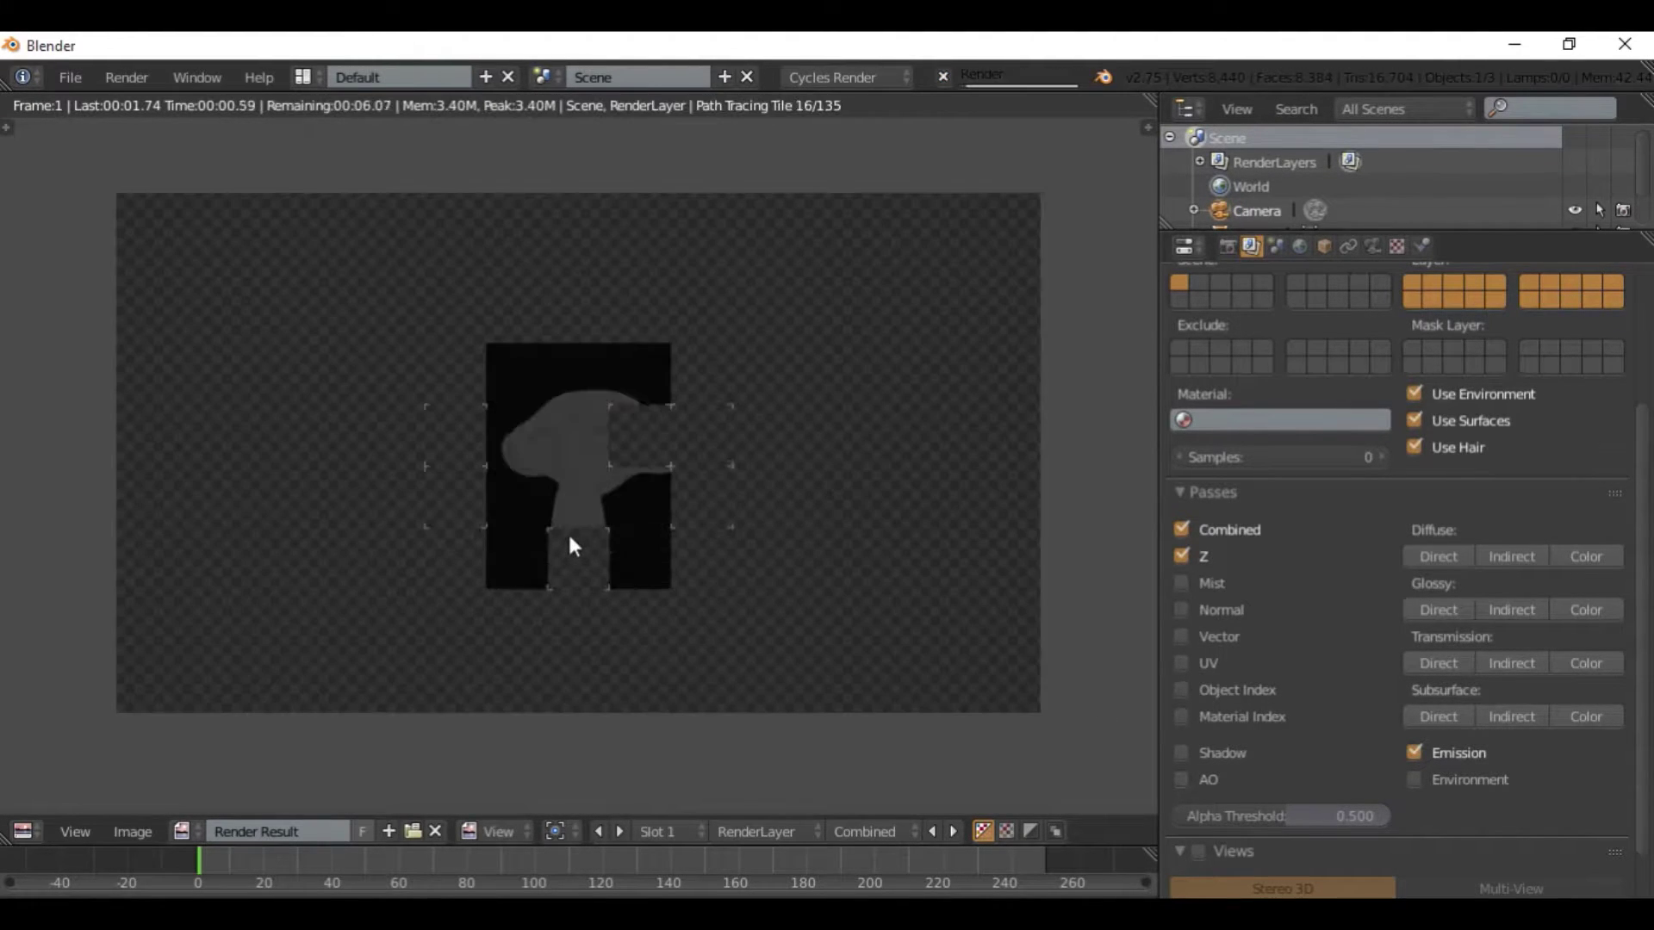
Split the render area in two, with a Node Editor above and the UV/Image Editor showing the render below.
left_click(34, 830)
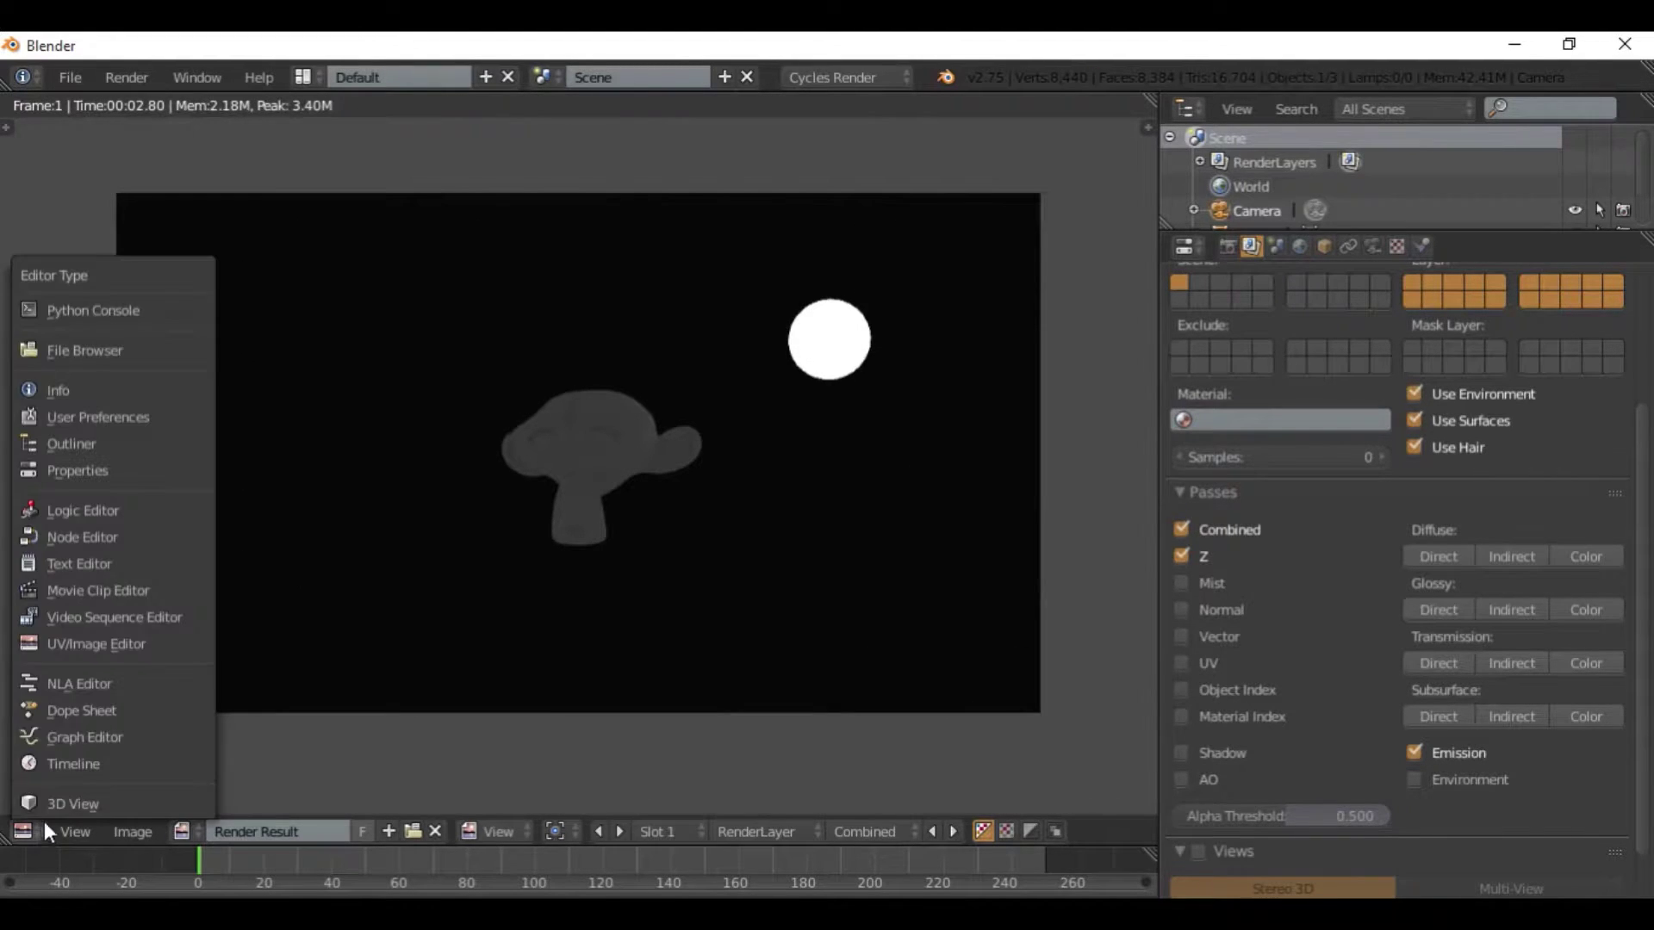
left_click(105, 544)
left_click_drag(7, 840, 9, 489)
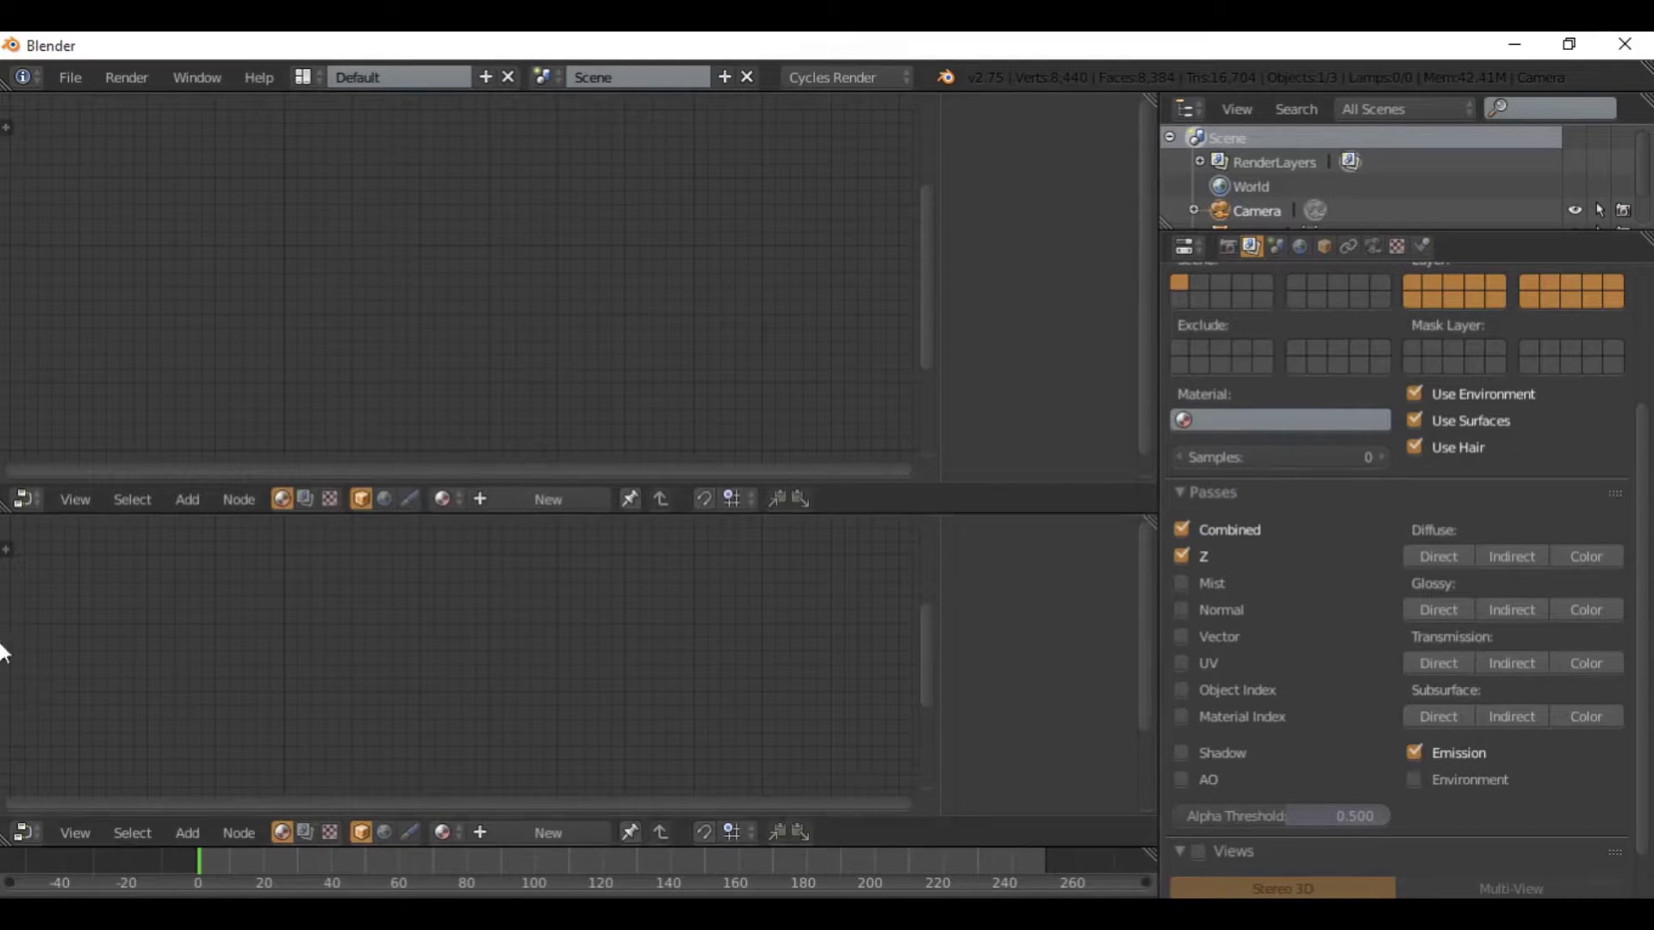
left_click(32, 836)
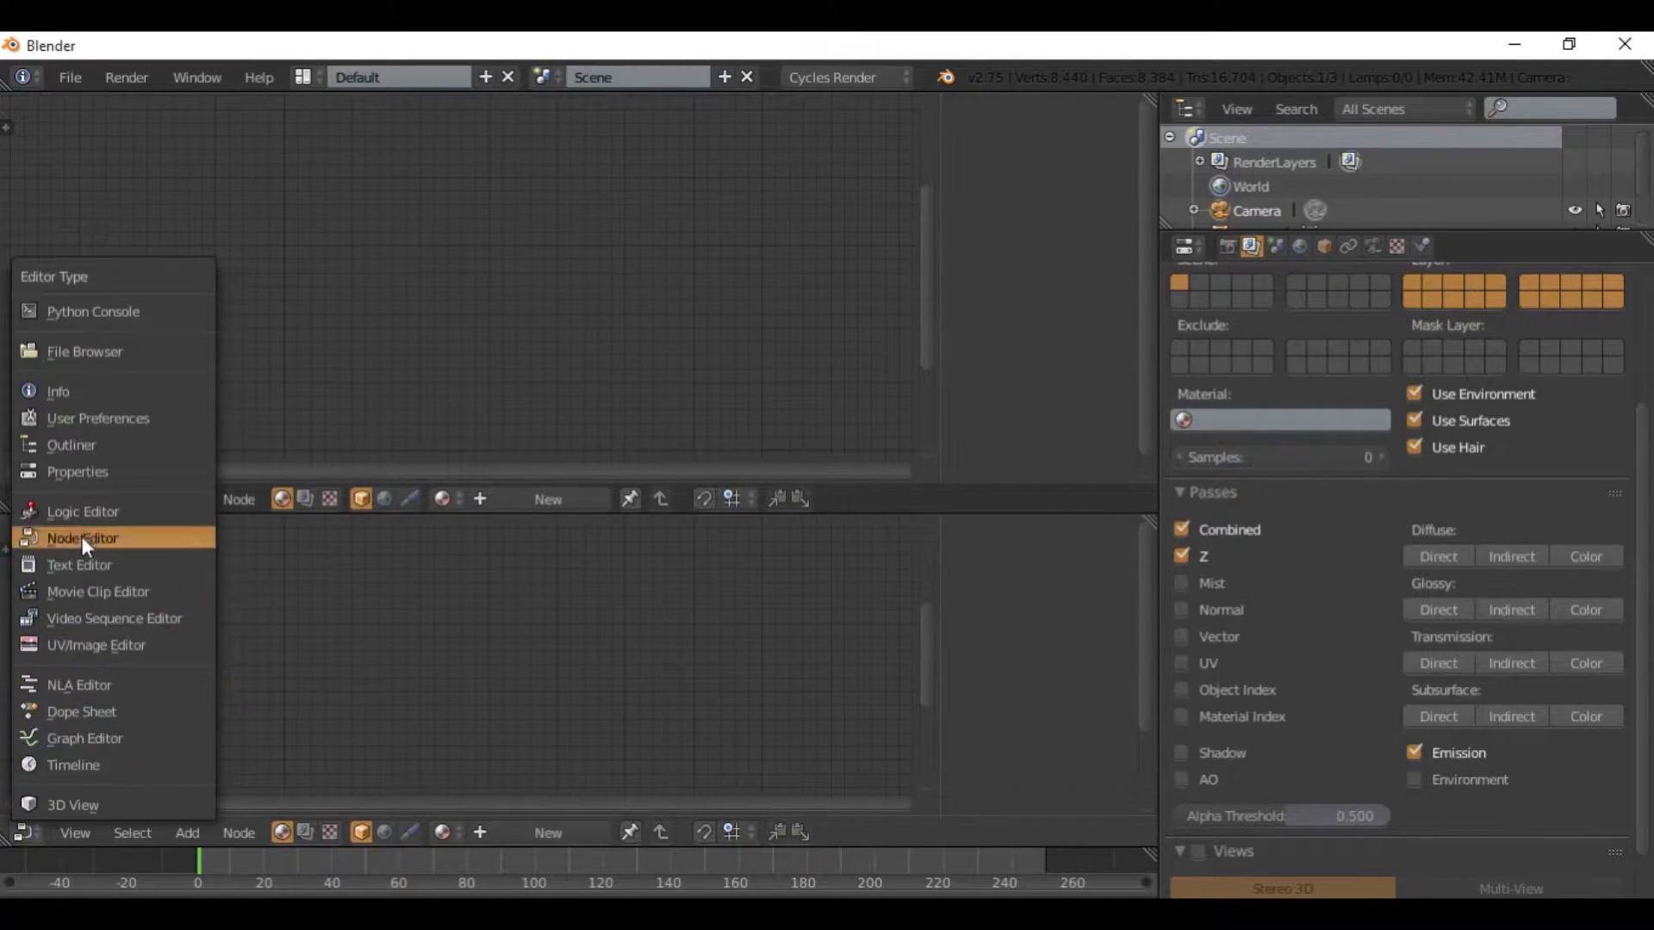
left_click(101, 644)
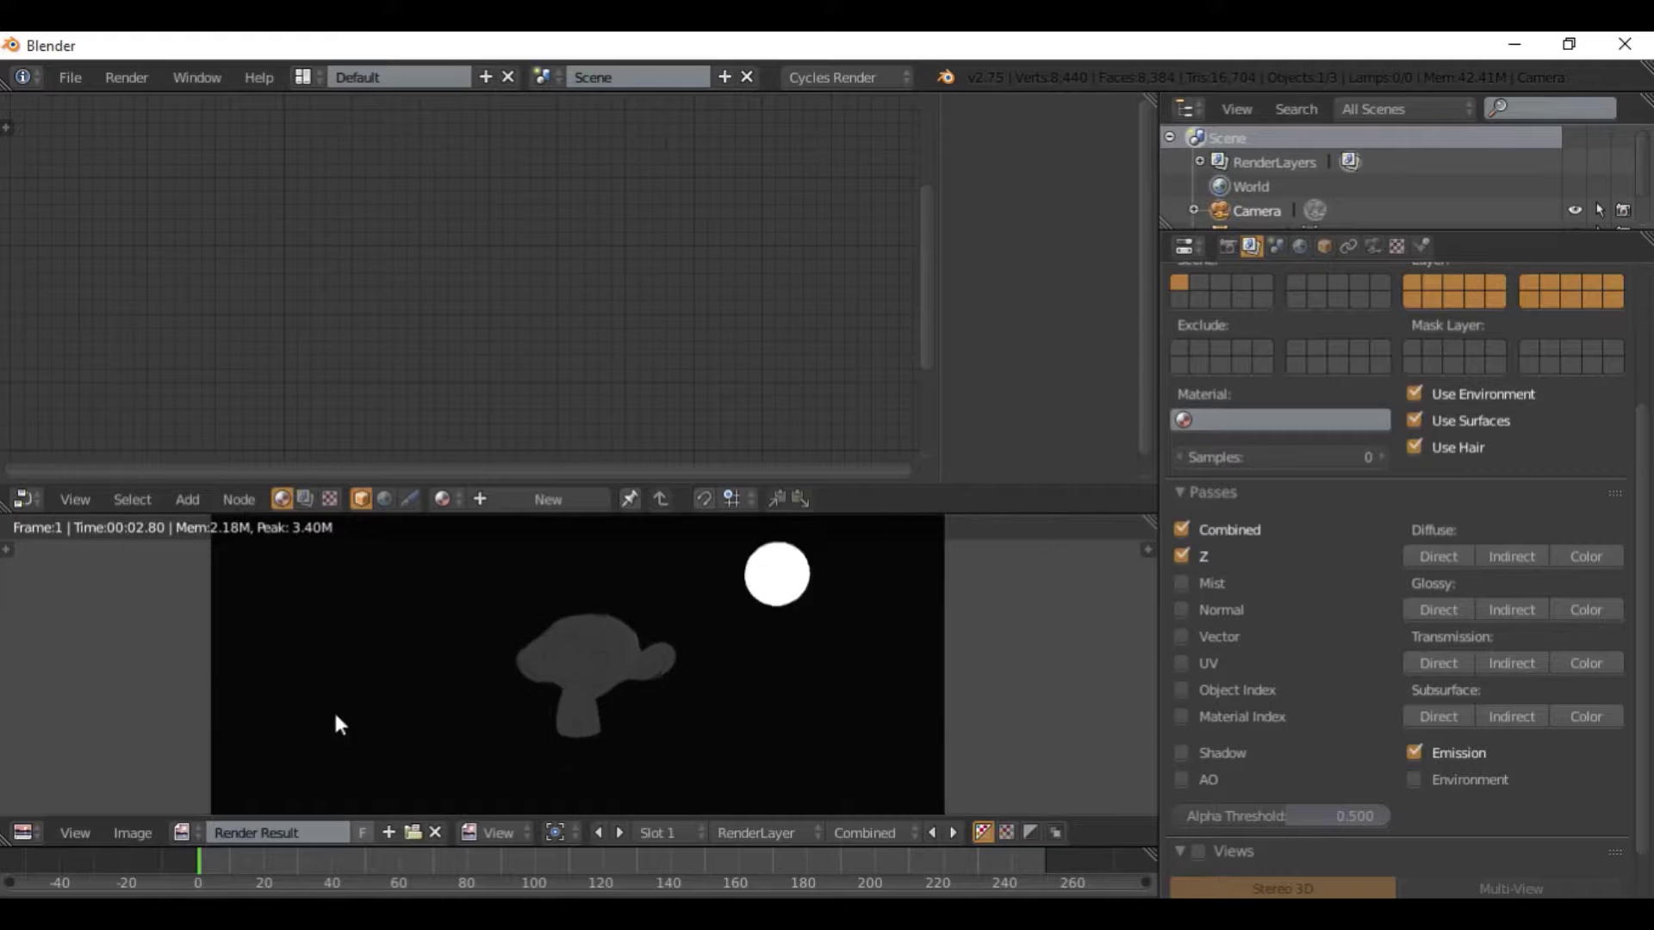
Enable compositing nodes for the scene and move the Render Layers node well away from the Composite node.
left_click(312, 504)
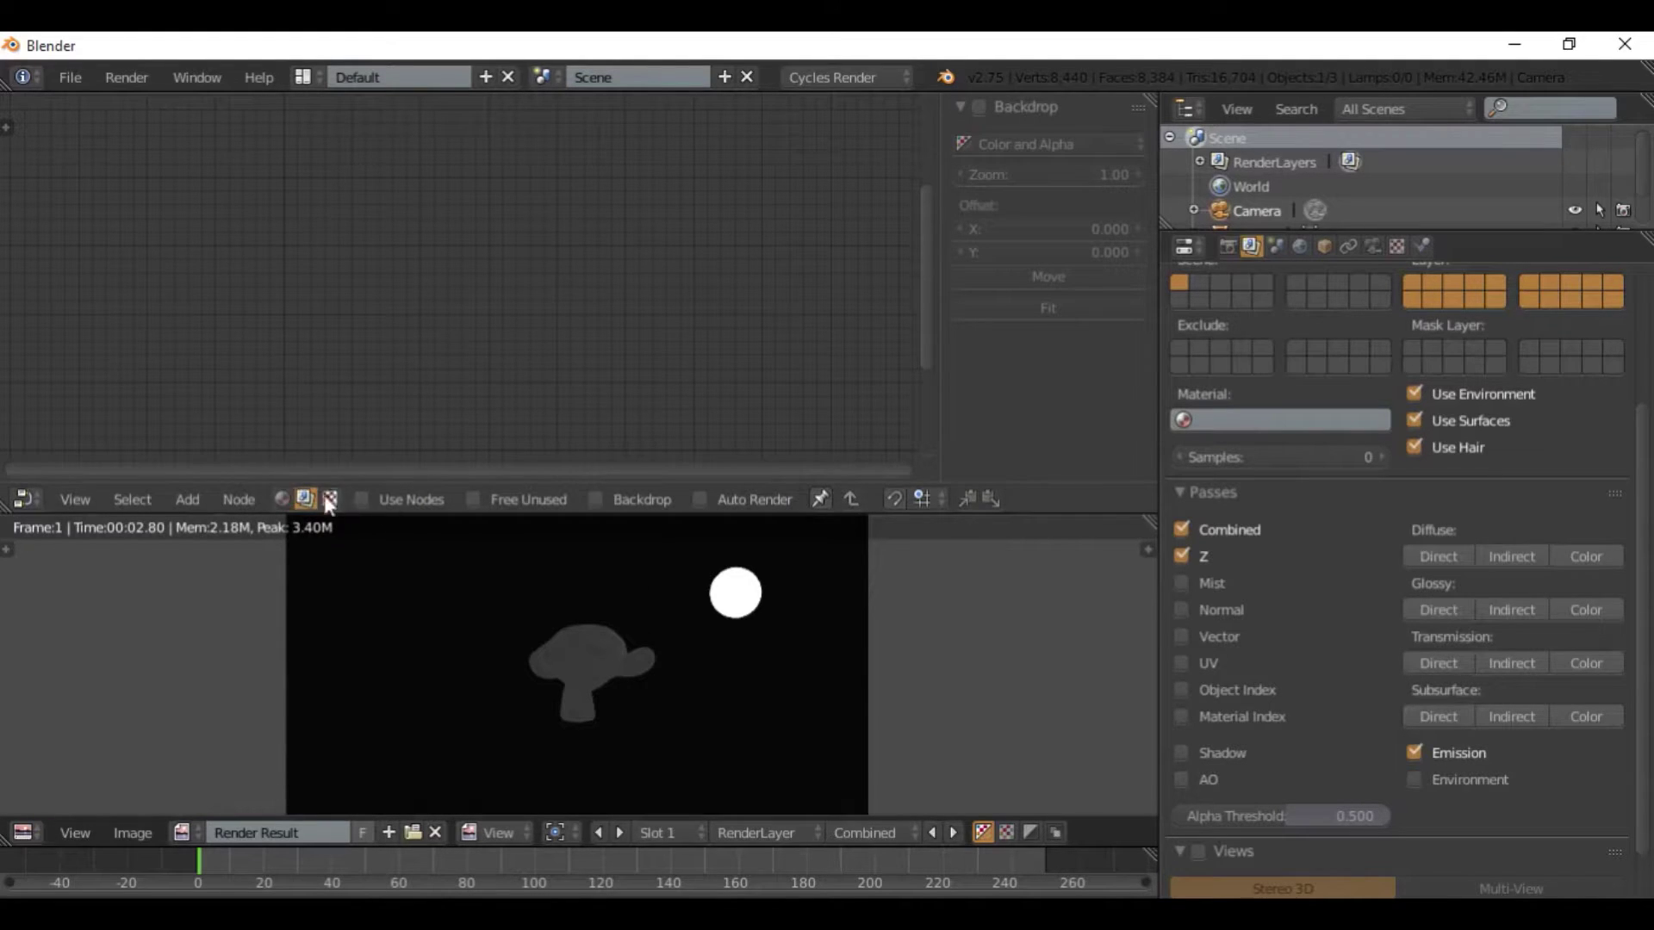
left_click(379, 502)
scroll(408, 335, "up", 4)
middle_click_drag(450, 339, 671, 394)
scroll(556, 345, "down", 8)
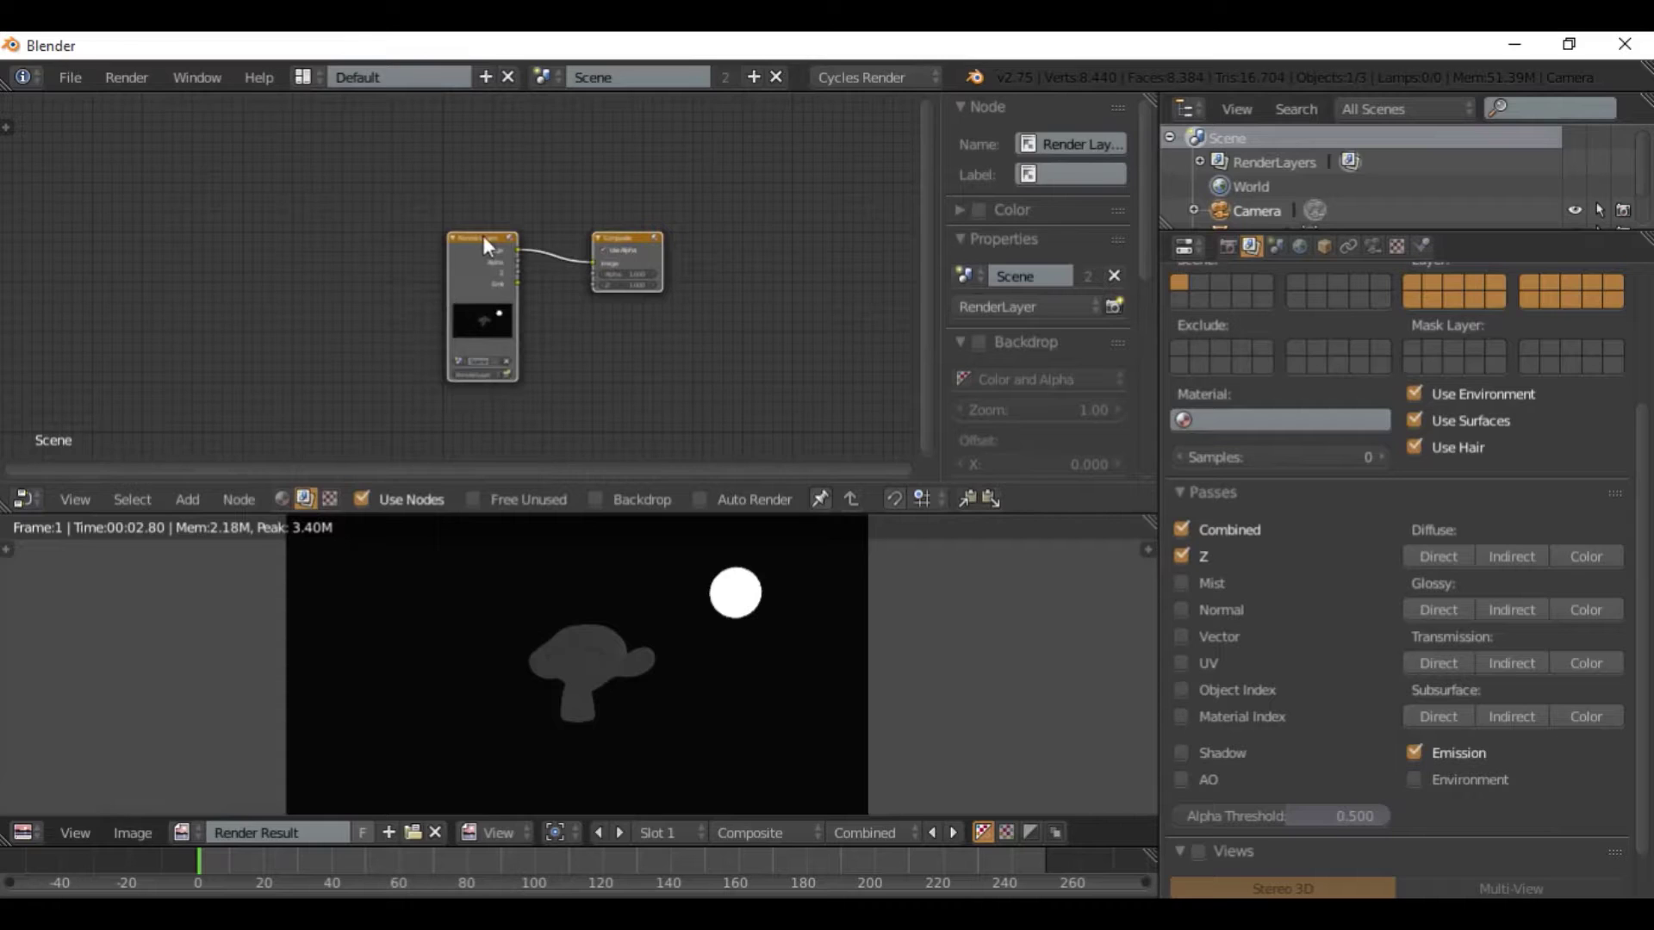
left_click_drag(483, 237, 169, 195)
middle_click_drag(454, 285, 646, 328)
scroll(603, 341, "up", 1)
middle_click_drag(494, 351, 393, 345)
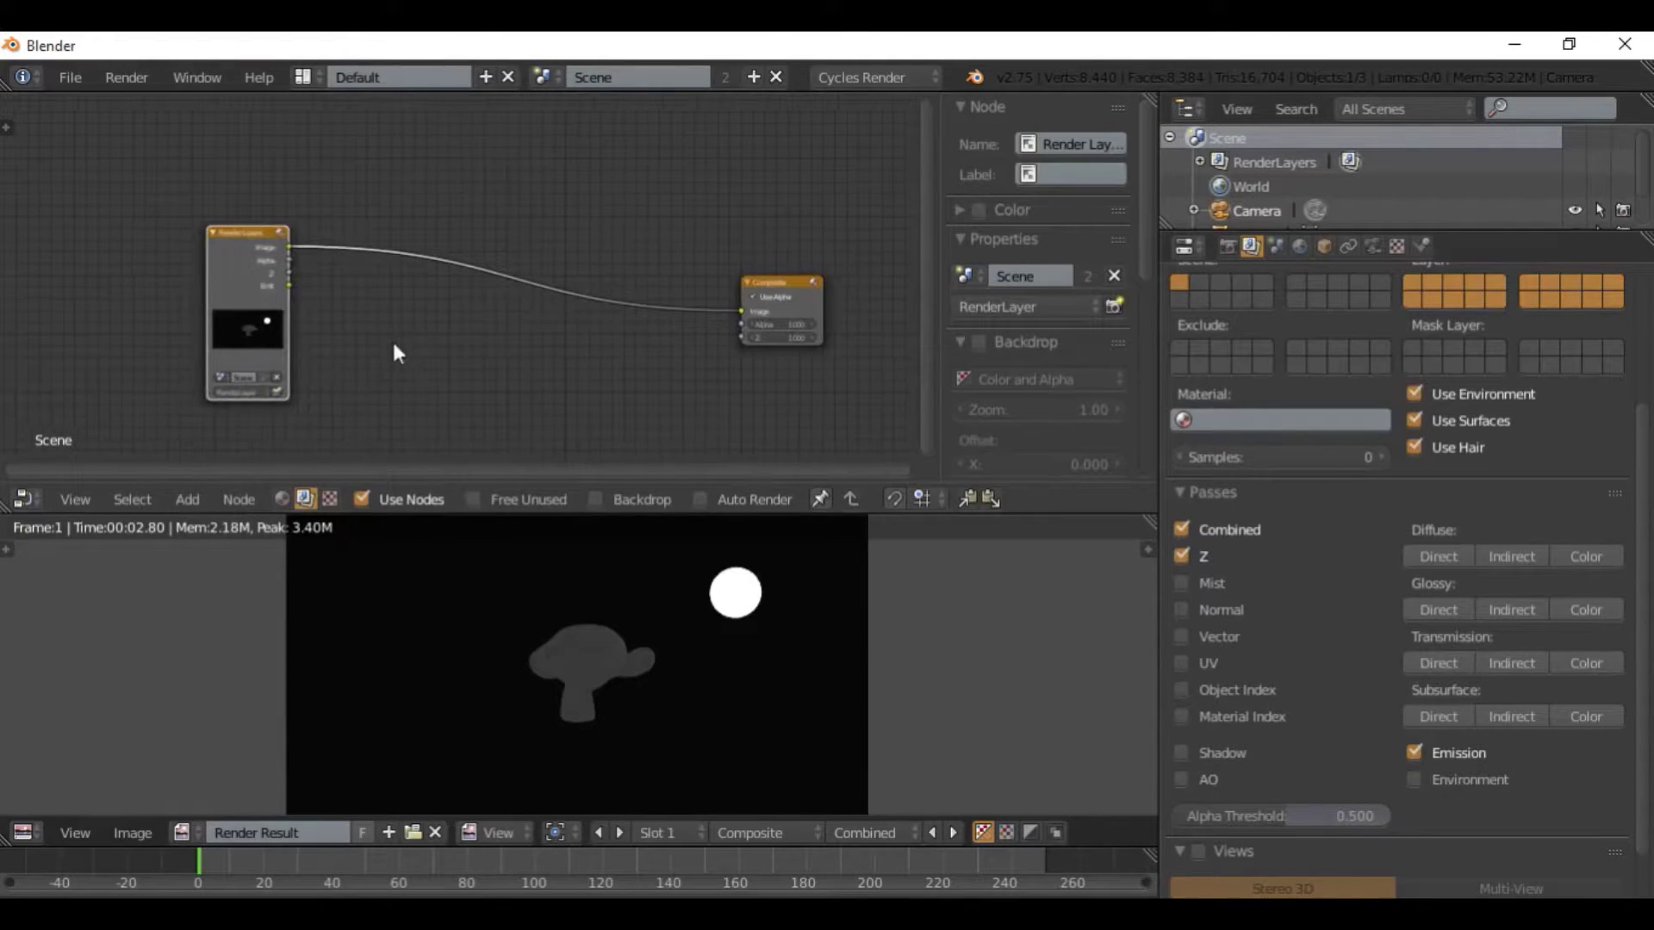
Add a Viewer node above the Composite node and connect the Render Layers Image output to it.
key("shift+a")
mouse_move(364, 396)
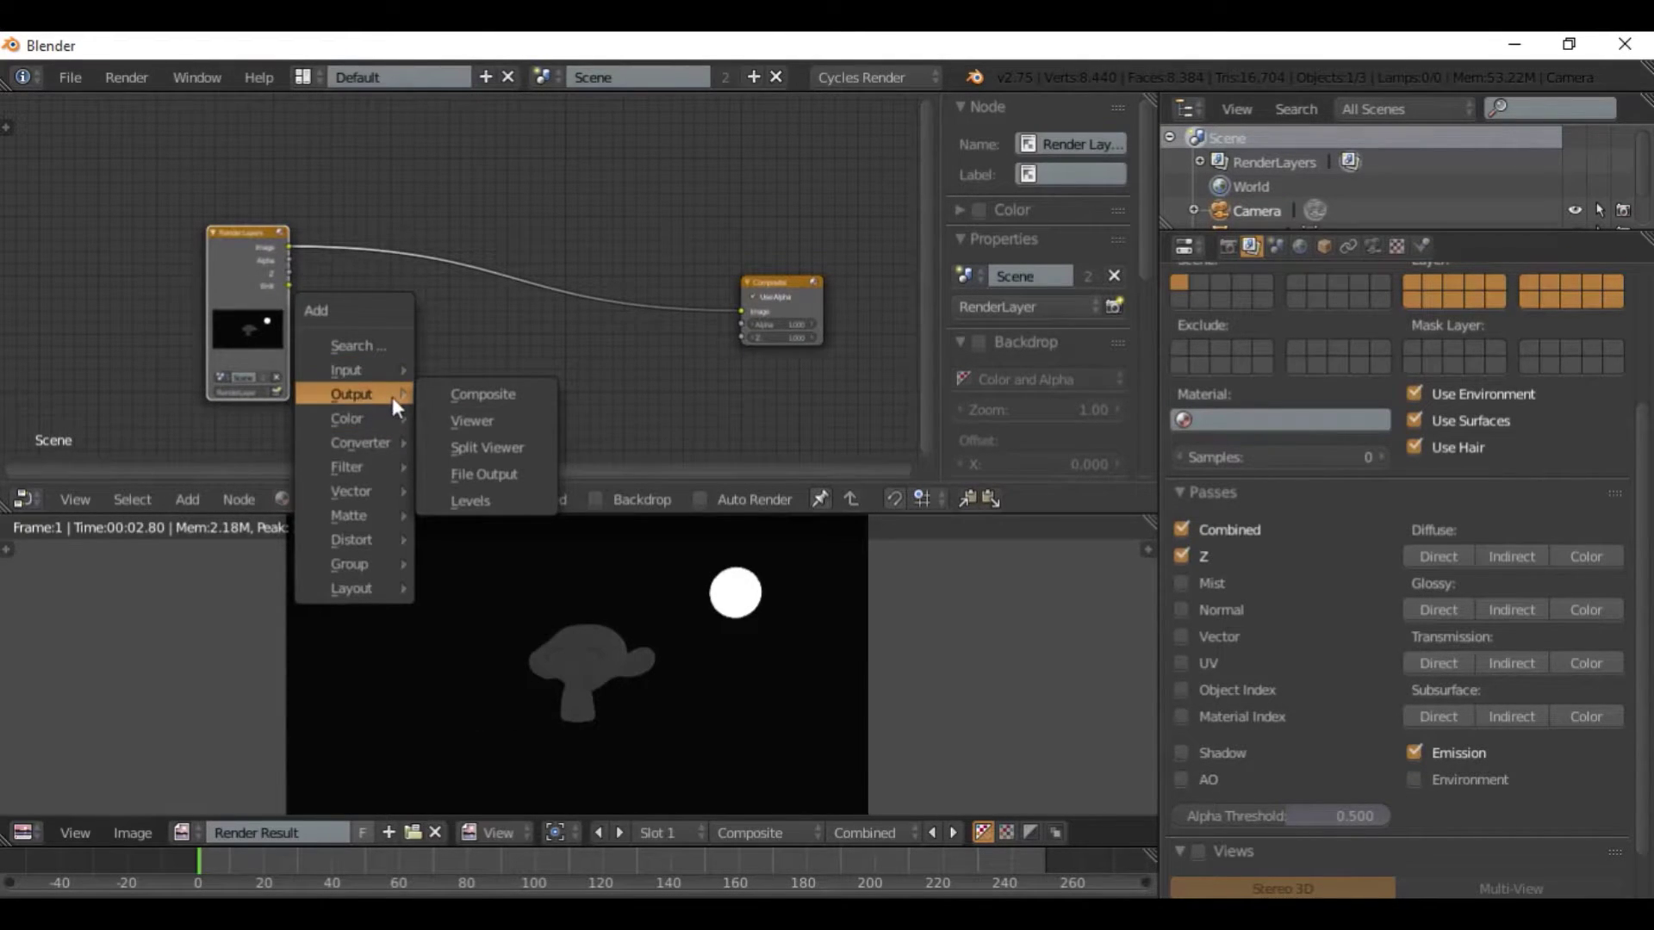
left_click(460, 417)
left_click(724, 167)
scroll(641, 255, "up", 5)
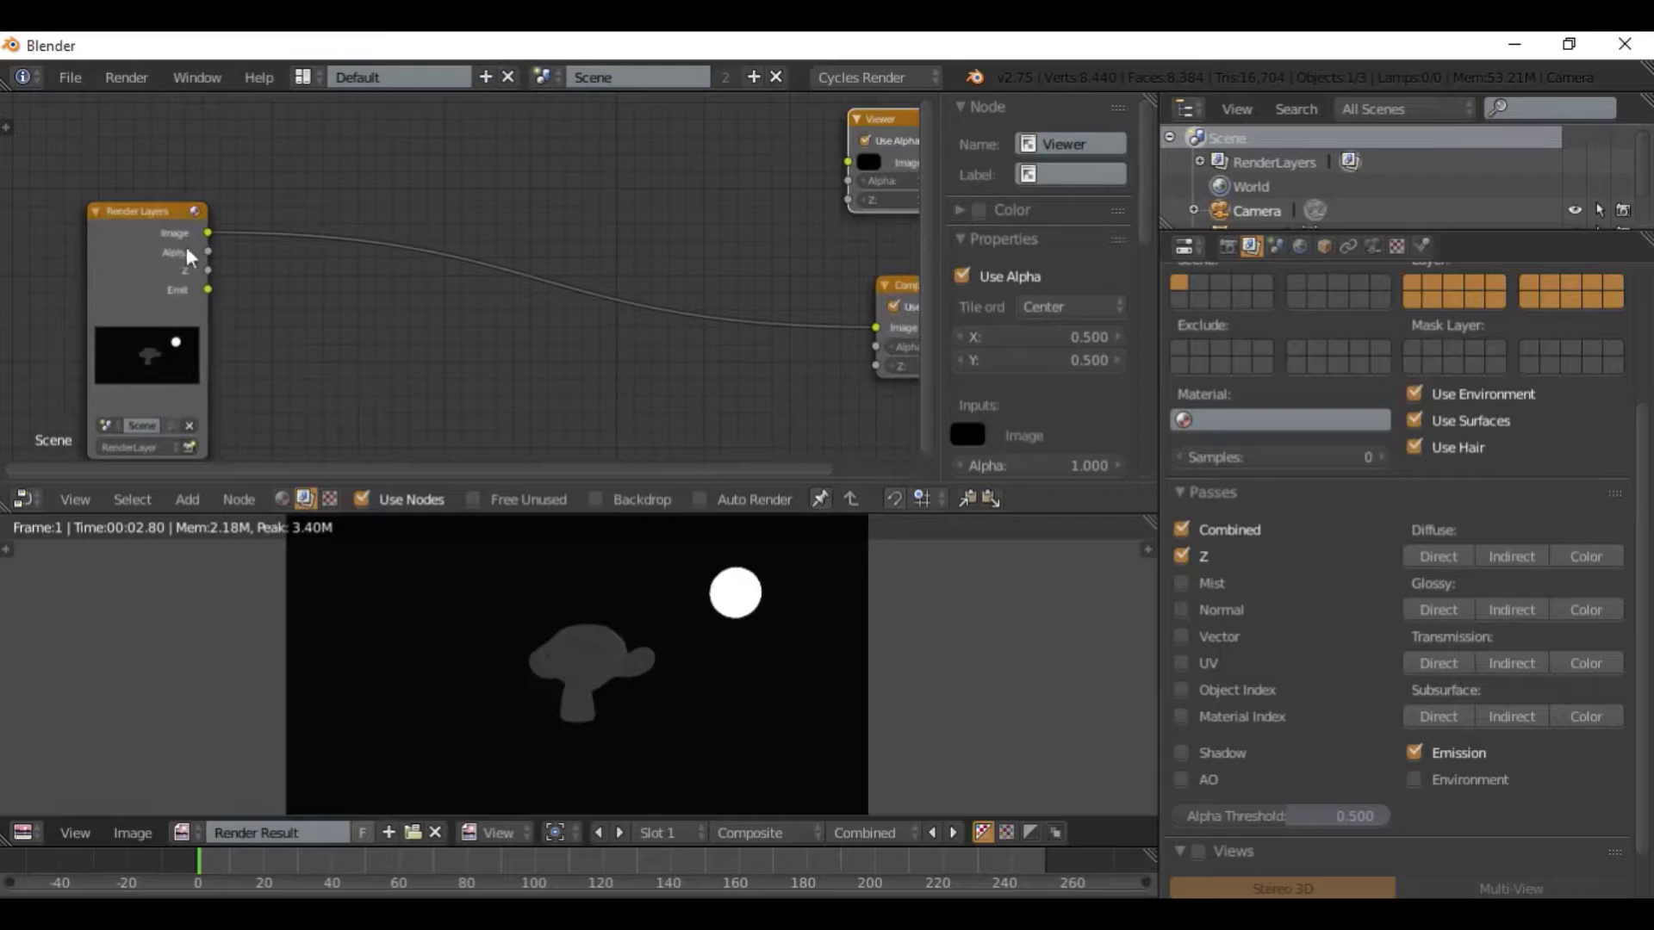
middle_click_drag(414, 278, 354, 282)
left_click_drag(148, 237, 796, 165)
middle_click_drag(727, 137, 629, 178)
left_click_drag(722, 160, 770, 162)
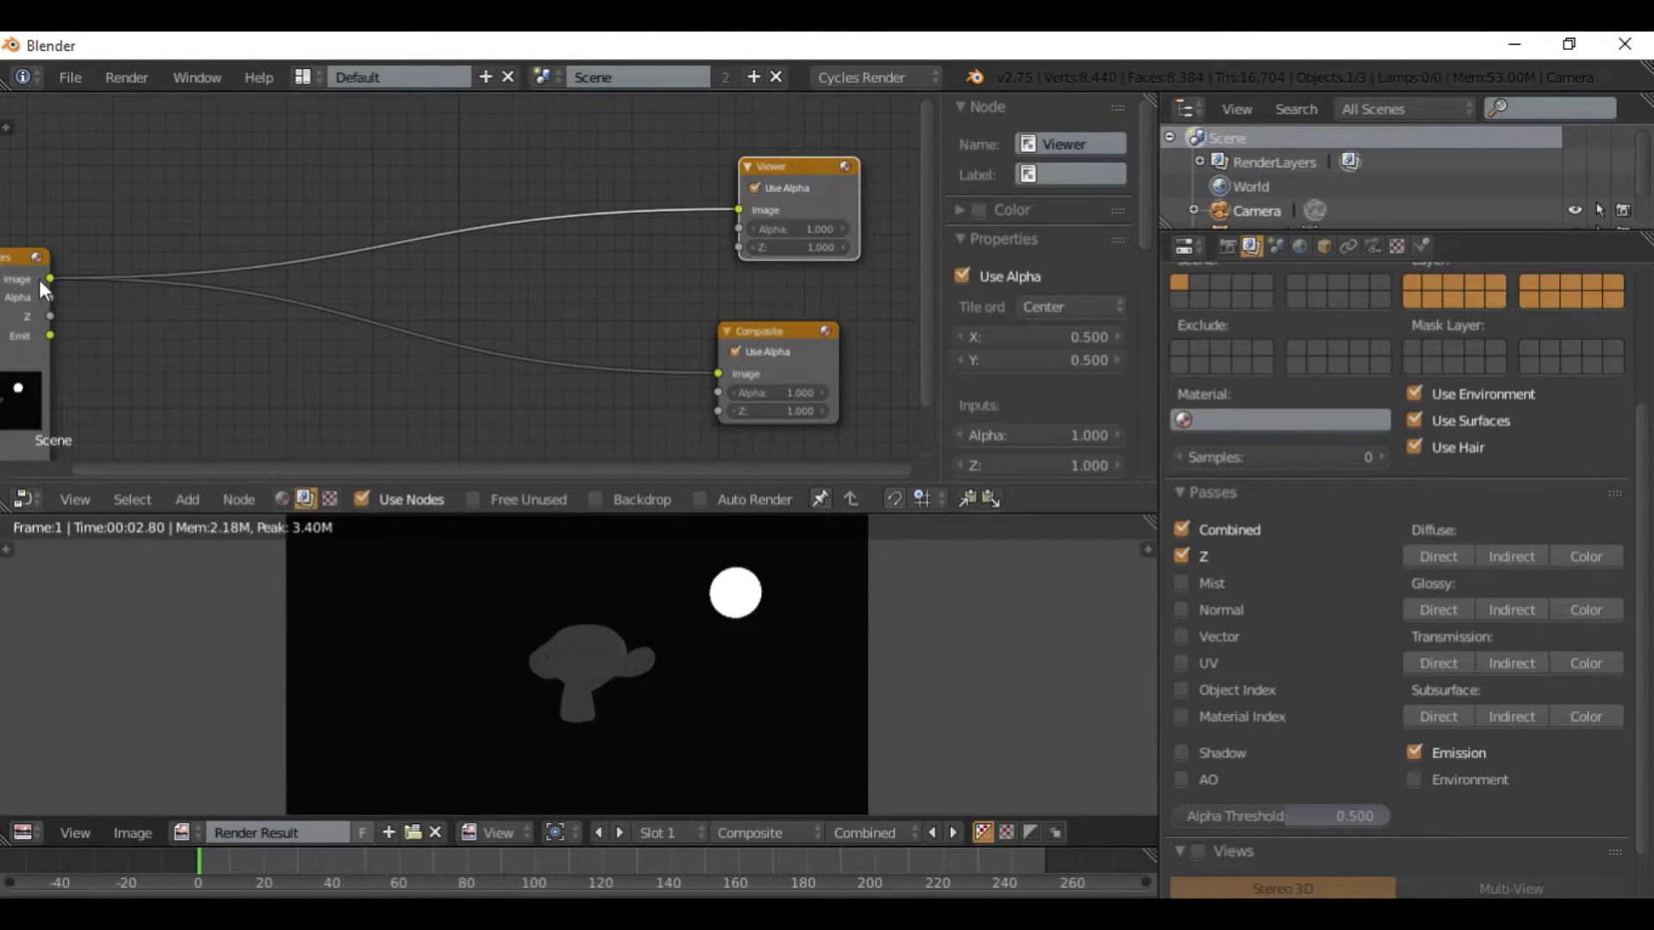
Insert a shared reroute point on the two Image links and arrange it just before the Viewer and Composite nodes.
middle_click_drag(265, 295, 286, 294)
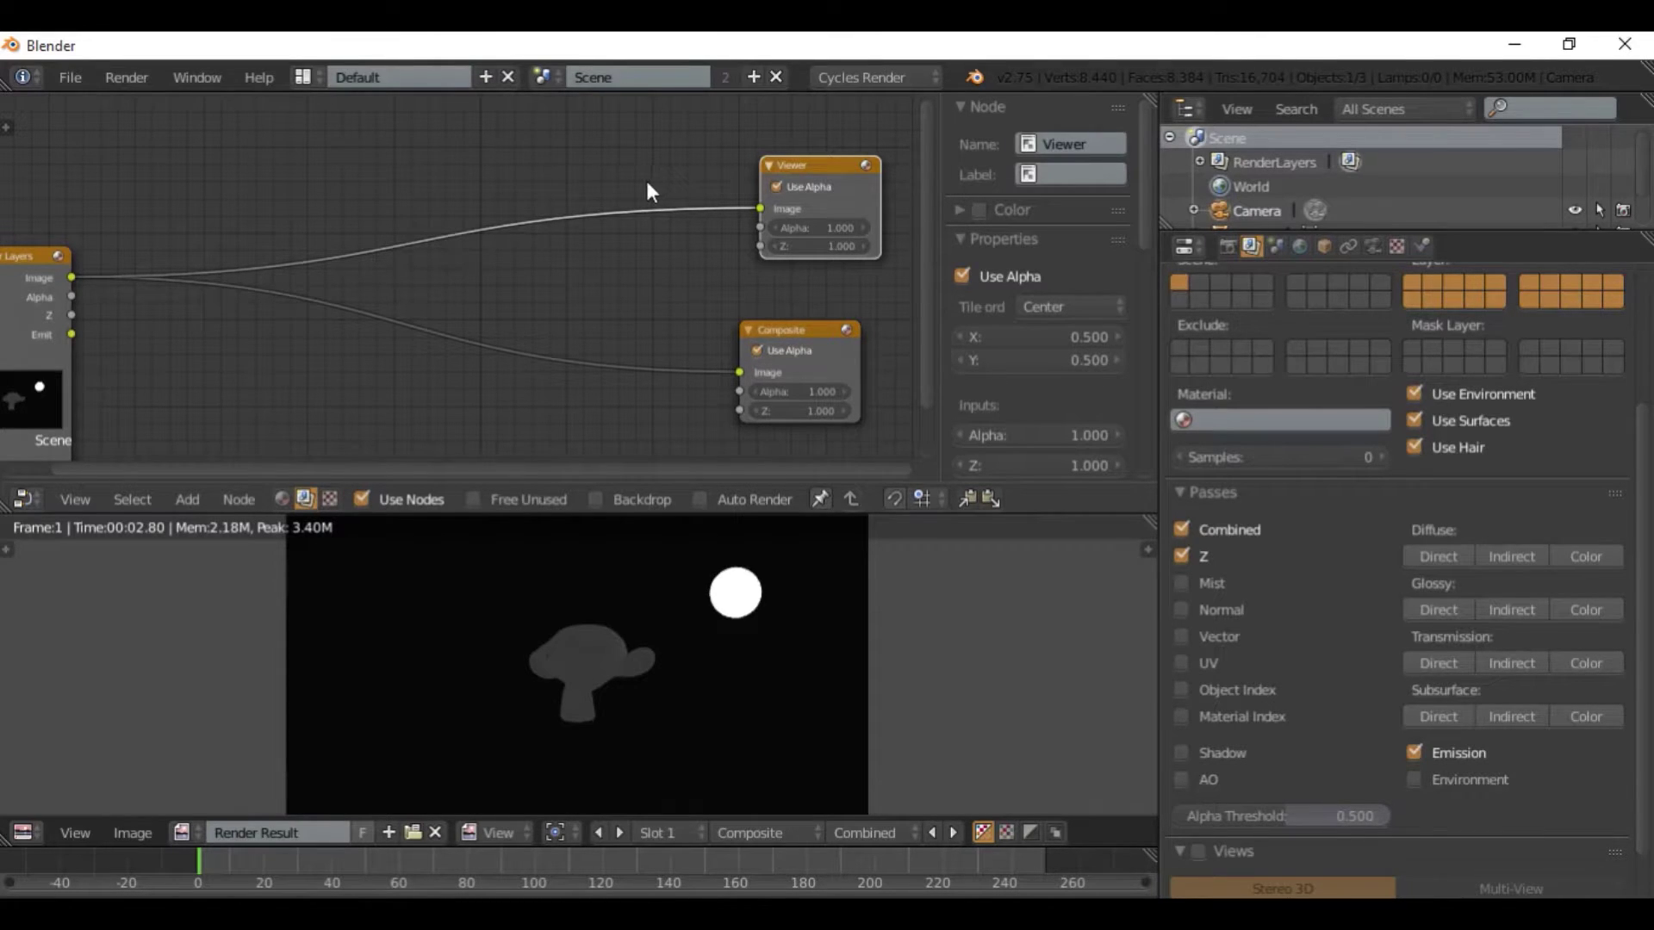
right_click_drag(669, 147, 656, 417, "shift")
left_click_drag(667, 288, 699, 260)
scroll(698, 267, "down", 2)
middle_click_drag(629, 342, 681, 343)
left_click_drag(738, 316, 759, 314)
scroll(706, 315, "up", 4)
middle_click_drag(768, 301, 635, 336)
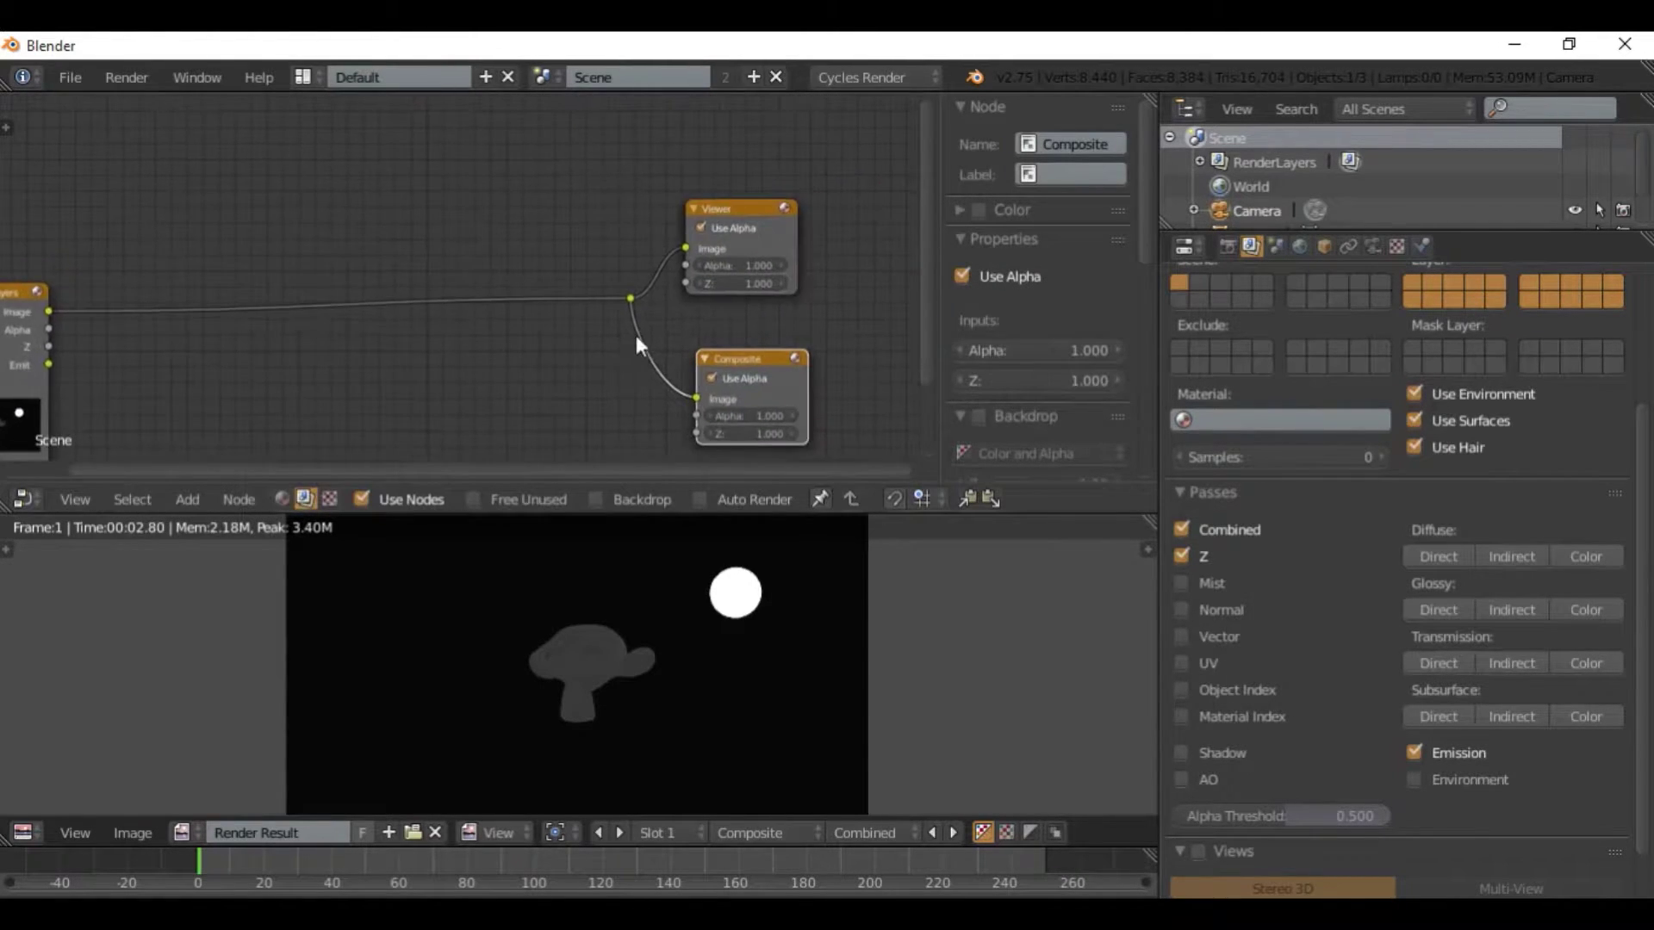
Examine the node chain from Render Layers through the reroute point to the Viewer and Composite nodes.
scroll(641, 332, "up", 3)
left_click(805, 205)
scroll(628, 323, "down", 4)
scroll(603, 331, "up", 3)
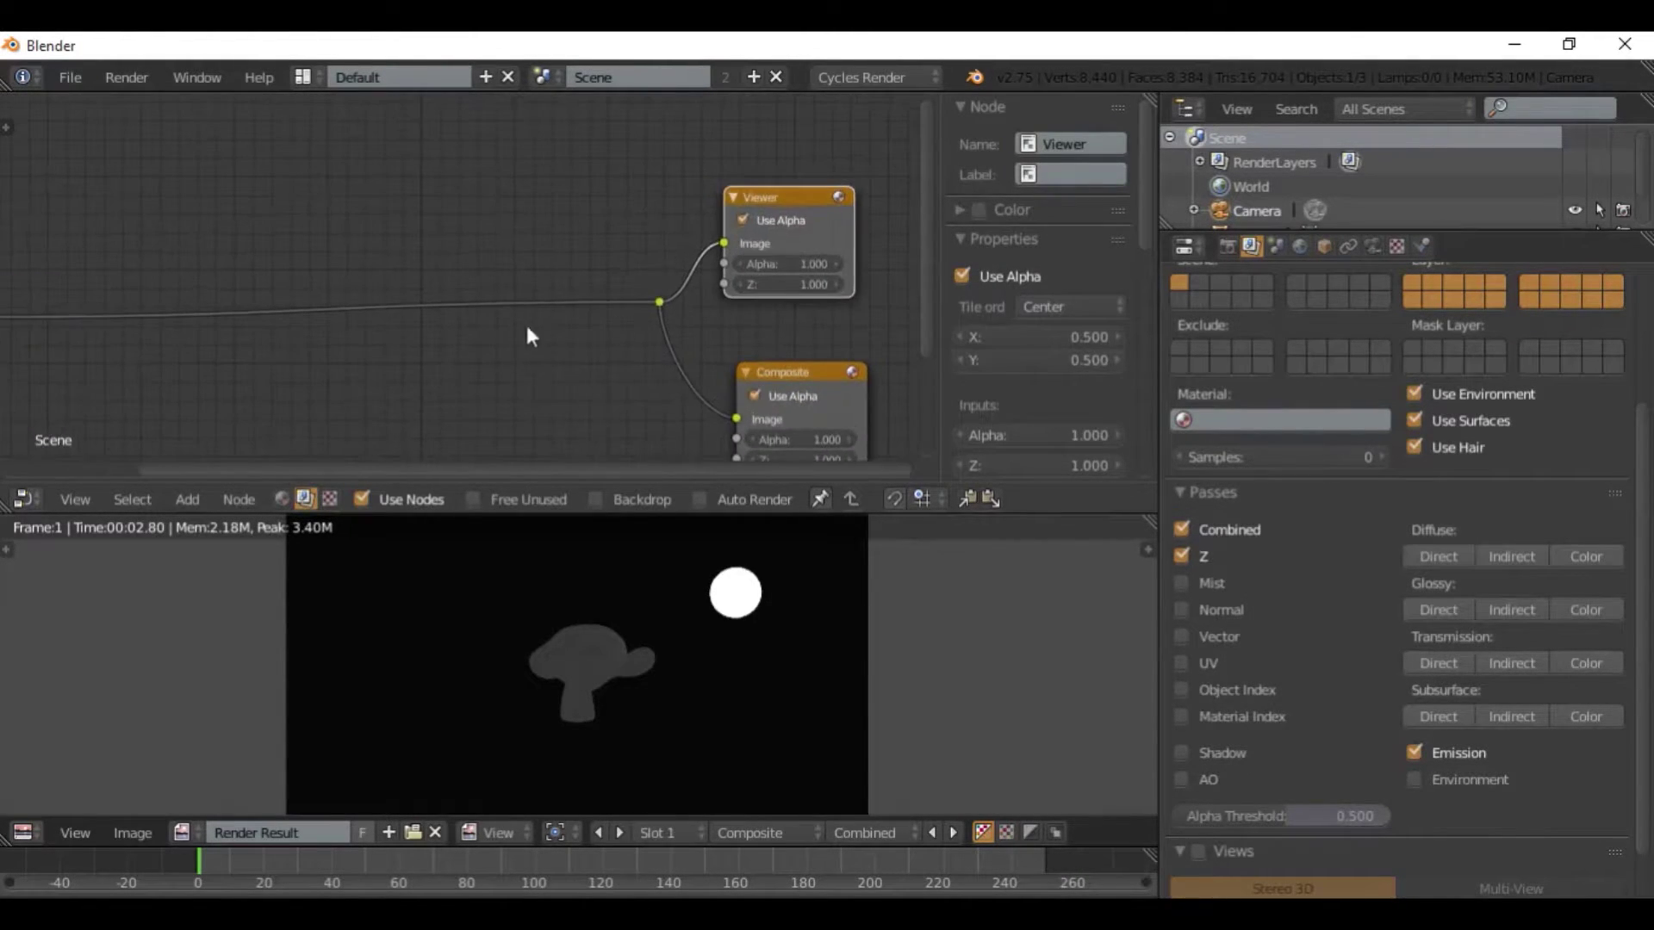
middle_click_drag(519, 330, 559, 318)
middle_click_drag(186, 331, 302, 304)
scroll(439, 350, "down", 3)
middle_click_drag(439, 350, 403, 285)
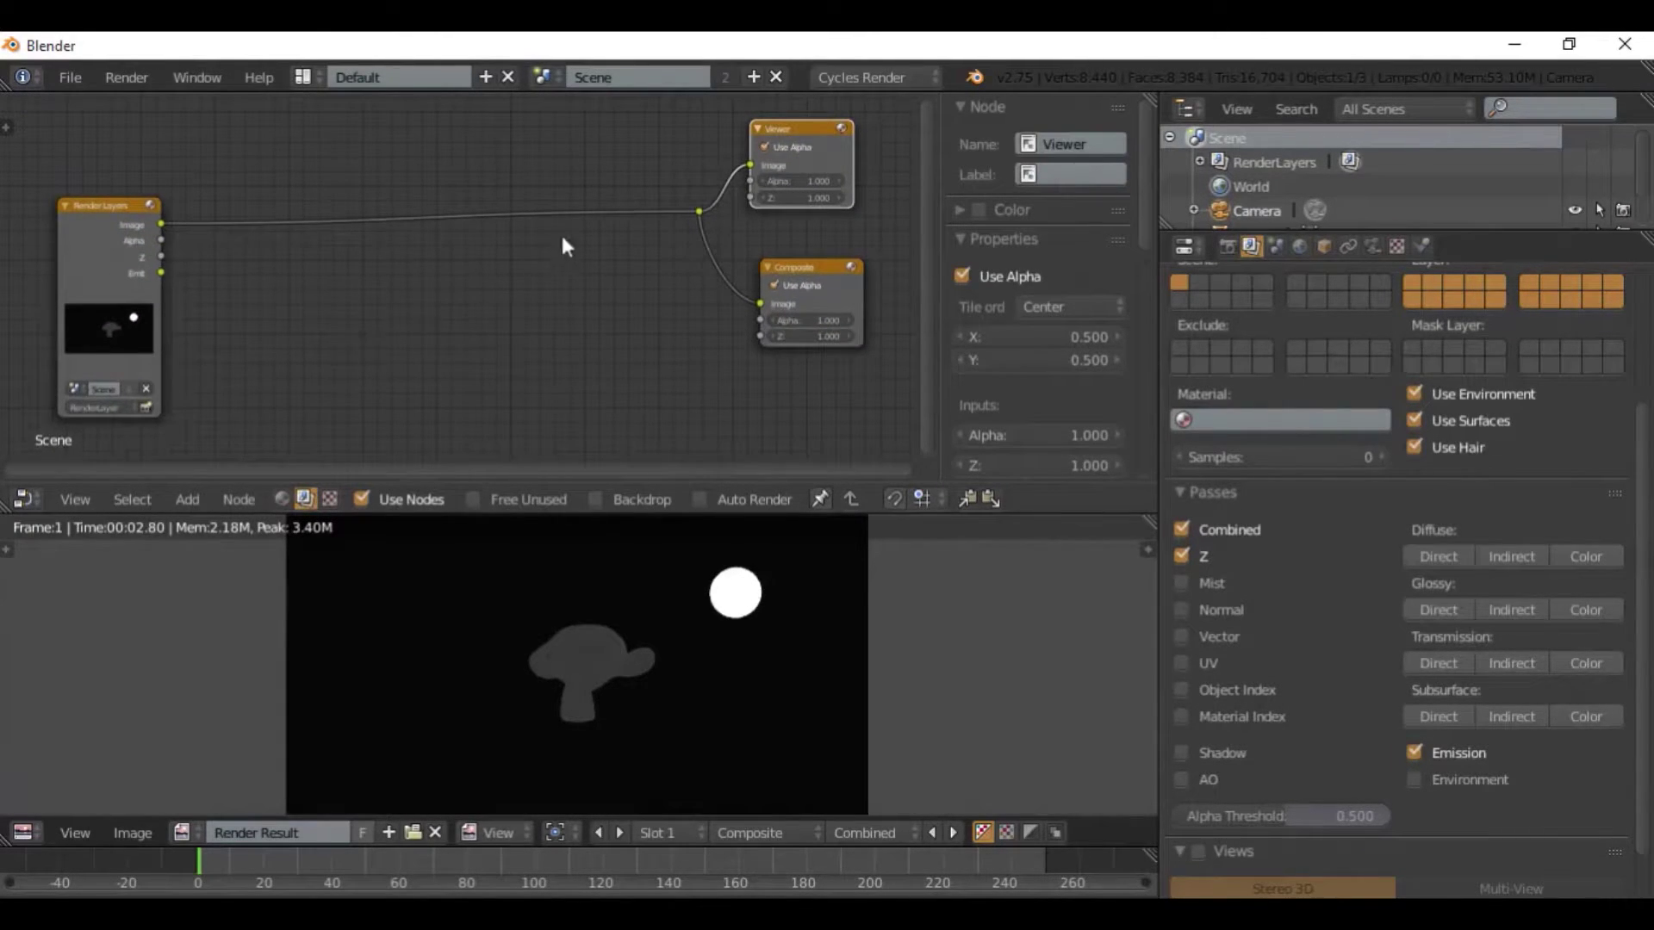
Add an Image input node and place it directly below the Render Layers node.
middle_click_drag(336, 412, 382, 335)
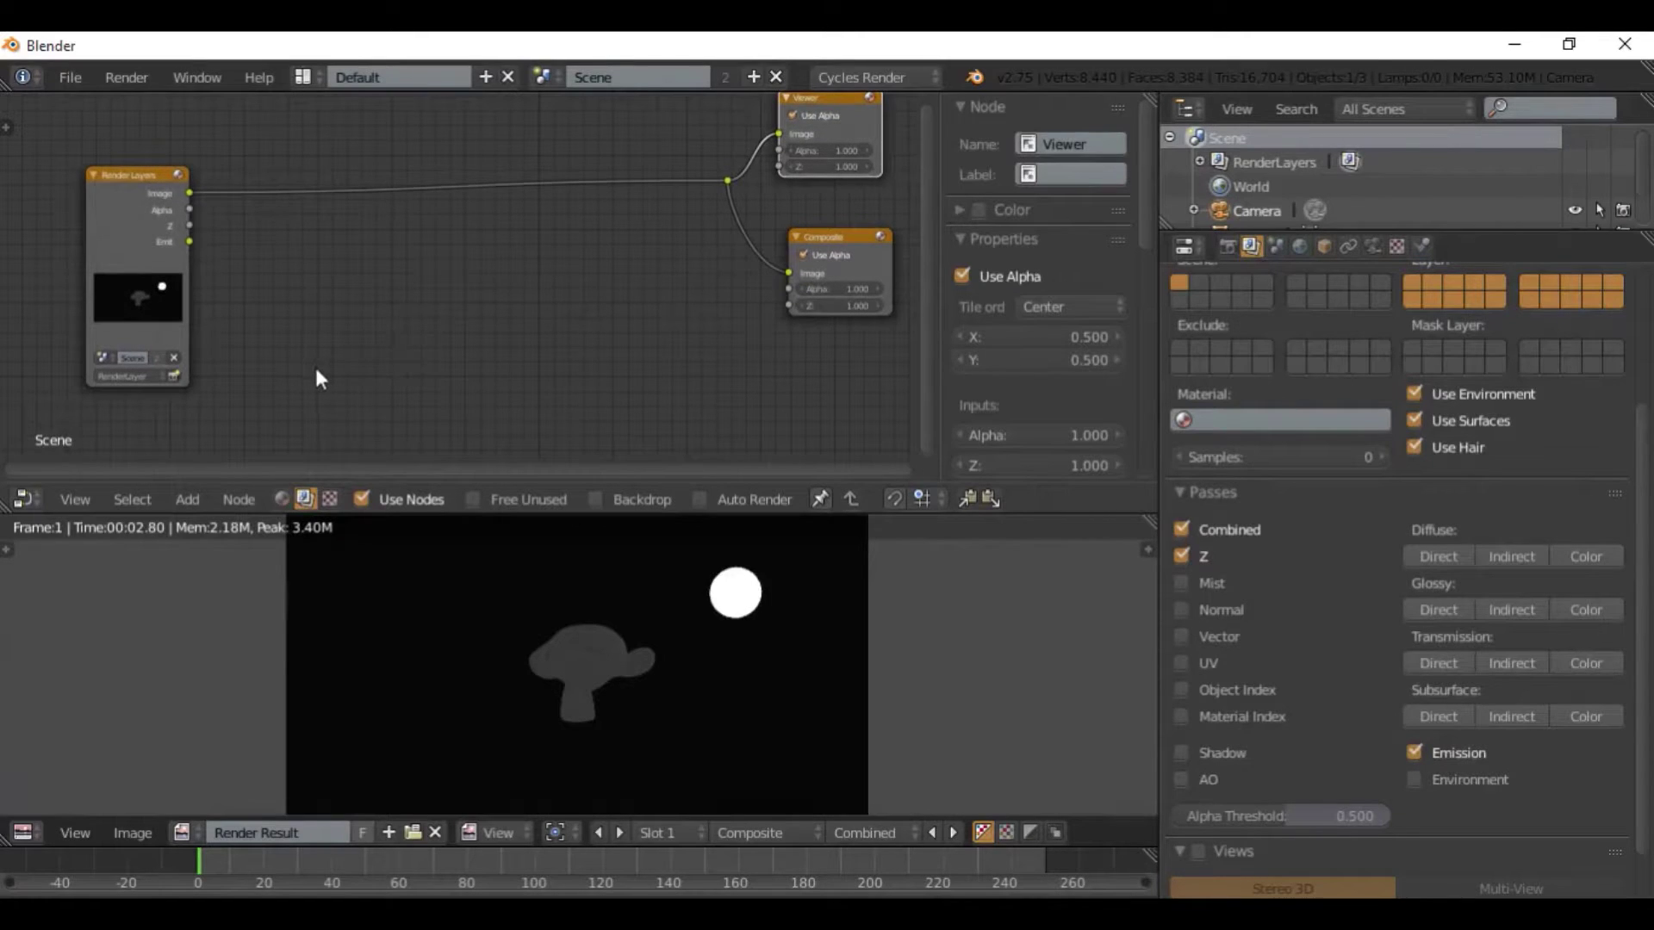
scroll(314, 370, "up", 3)
mouse_move(310, 374)
middle_mouse_down()
mouse_move(271, 398)
mouse_move(332, 350)
middle_mouse_up()
scroll(320, 343, "up", 1)
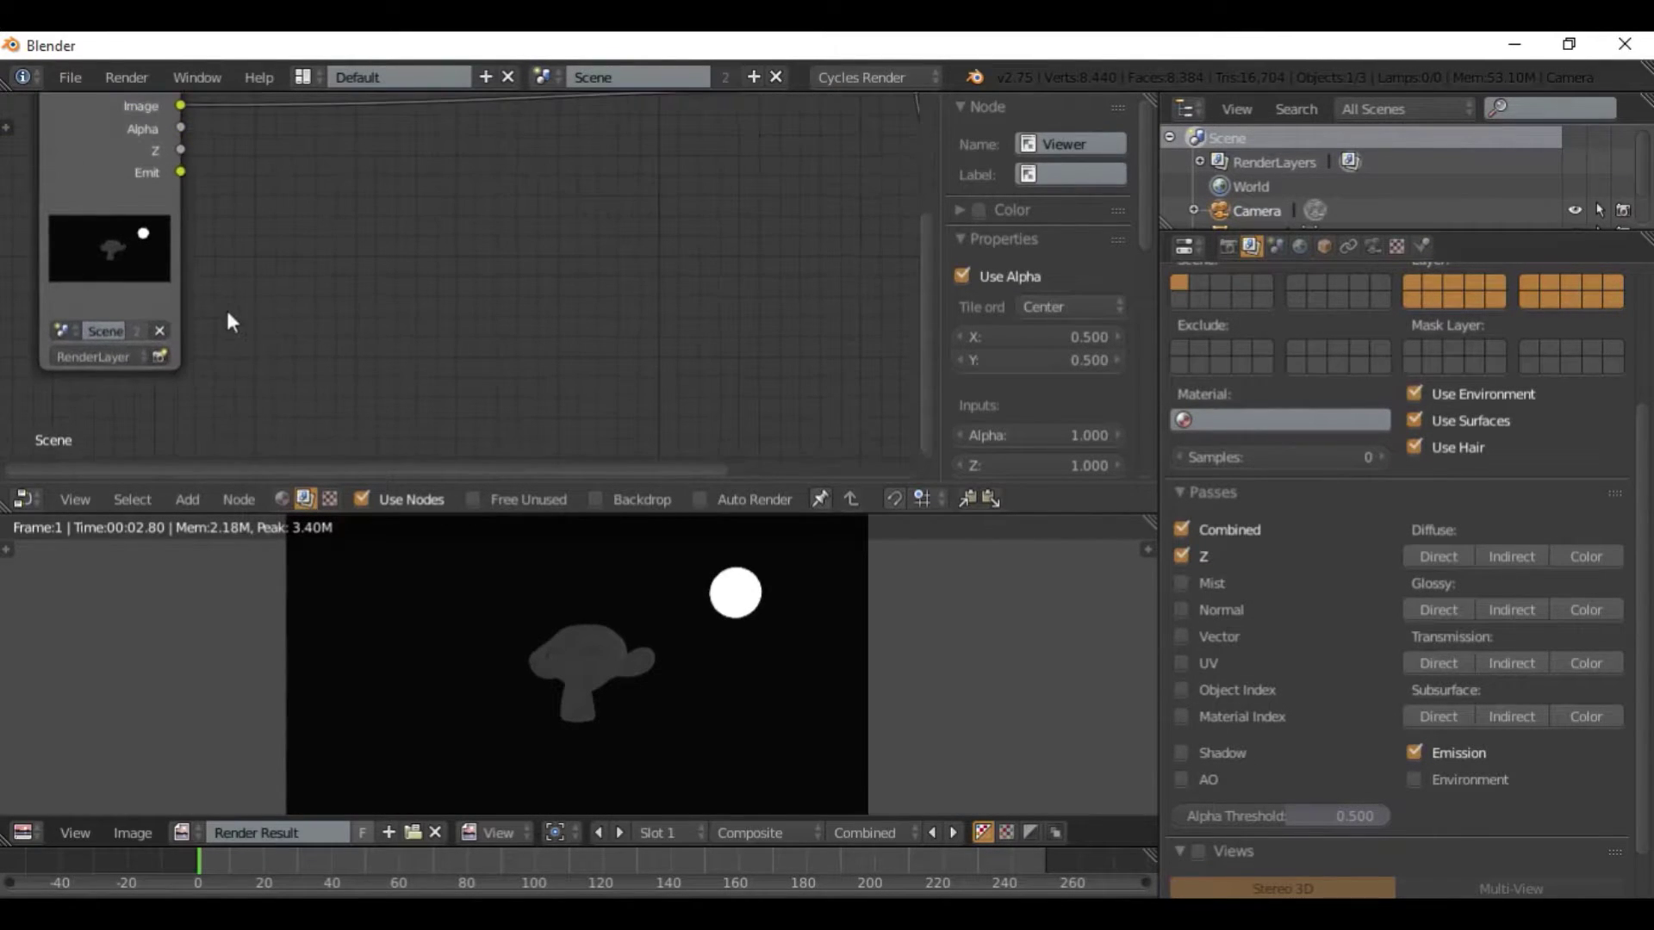
middle_click_drag(229, 315, 224, 315)
key("shift+a")
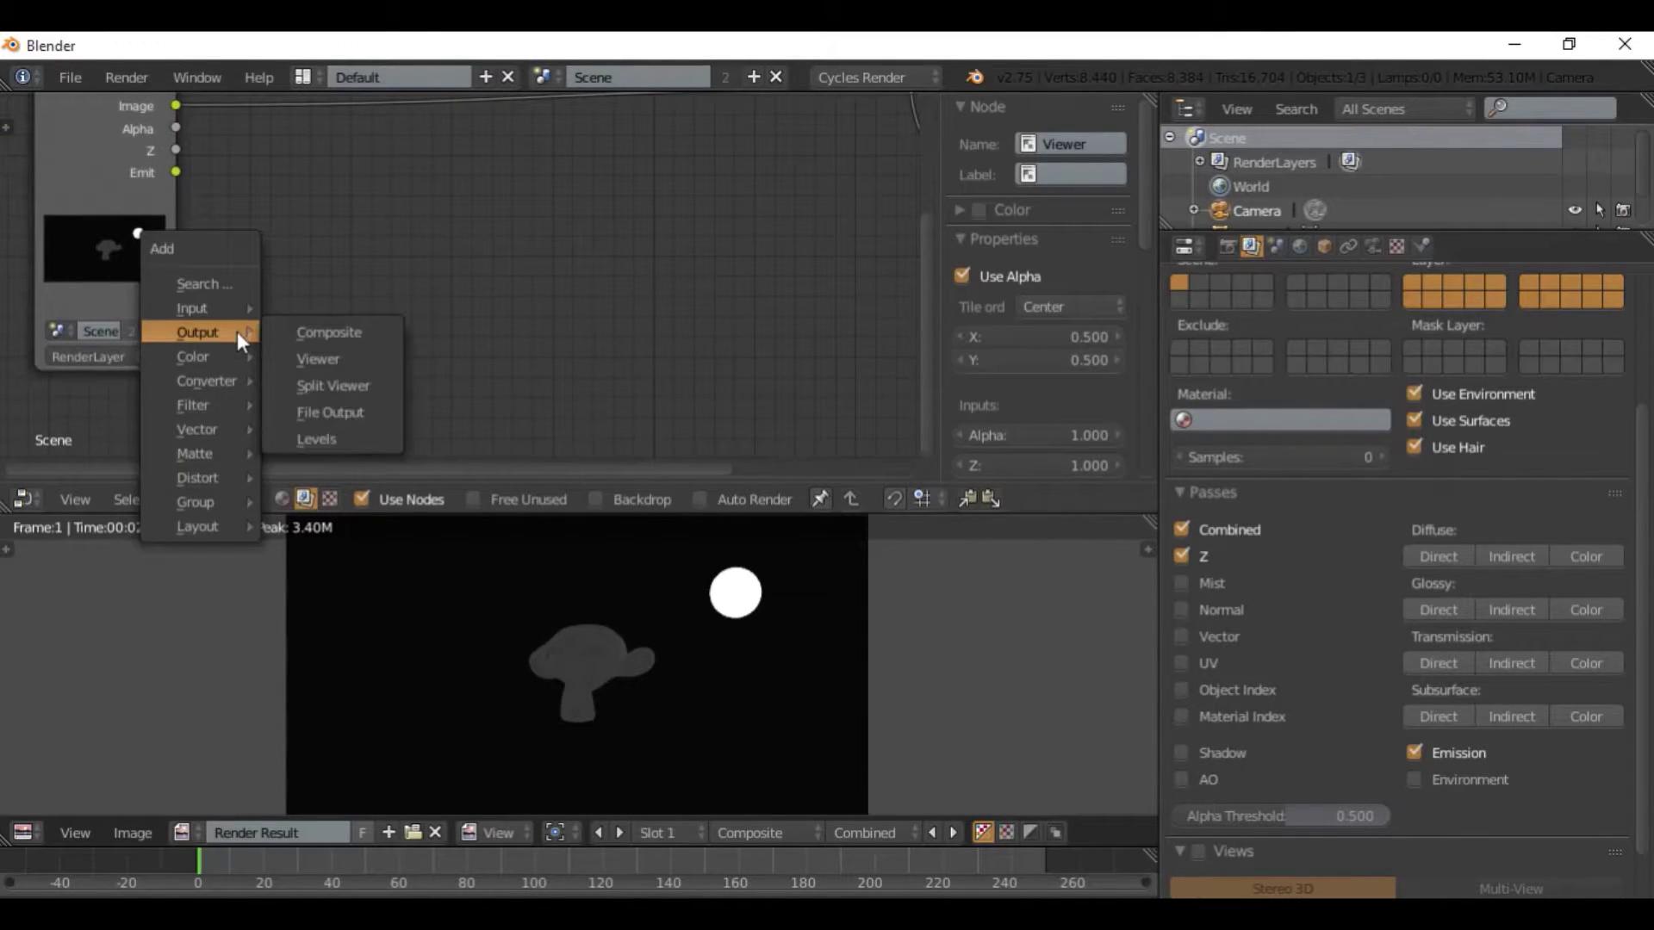
mouse_move(227, 357)
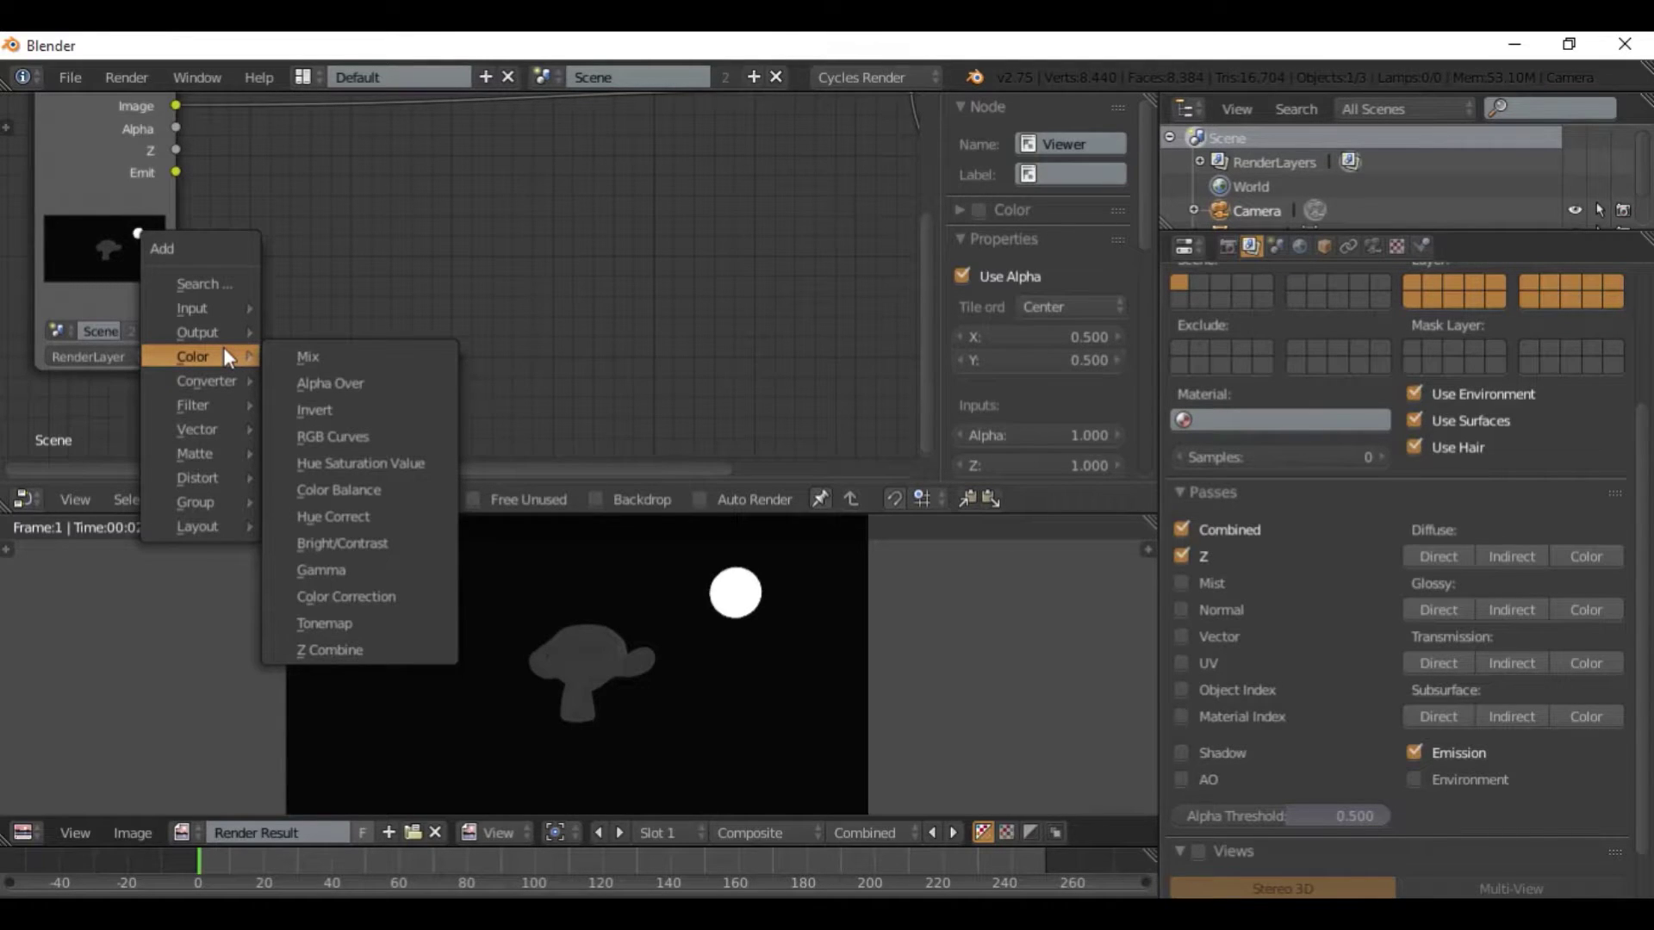
key("shift+a")
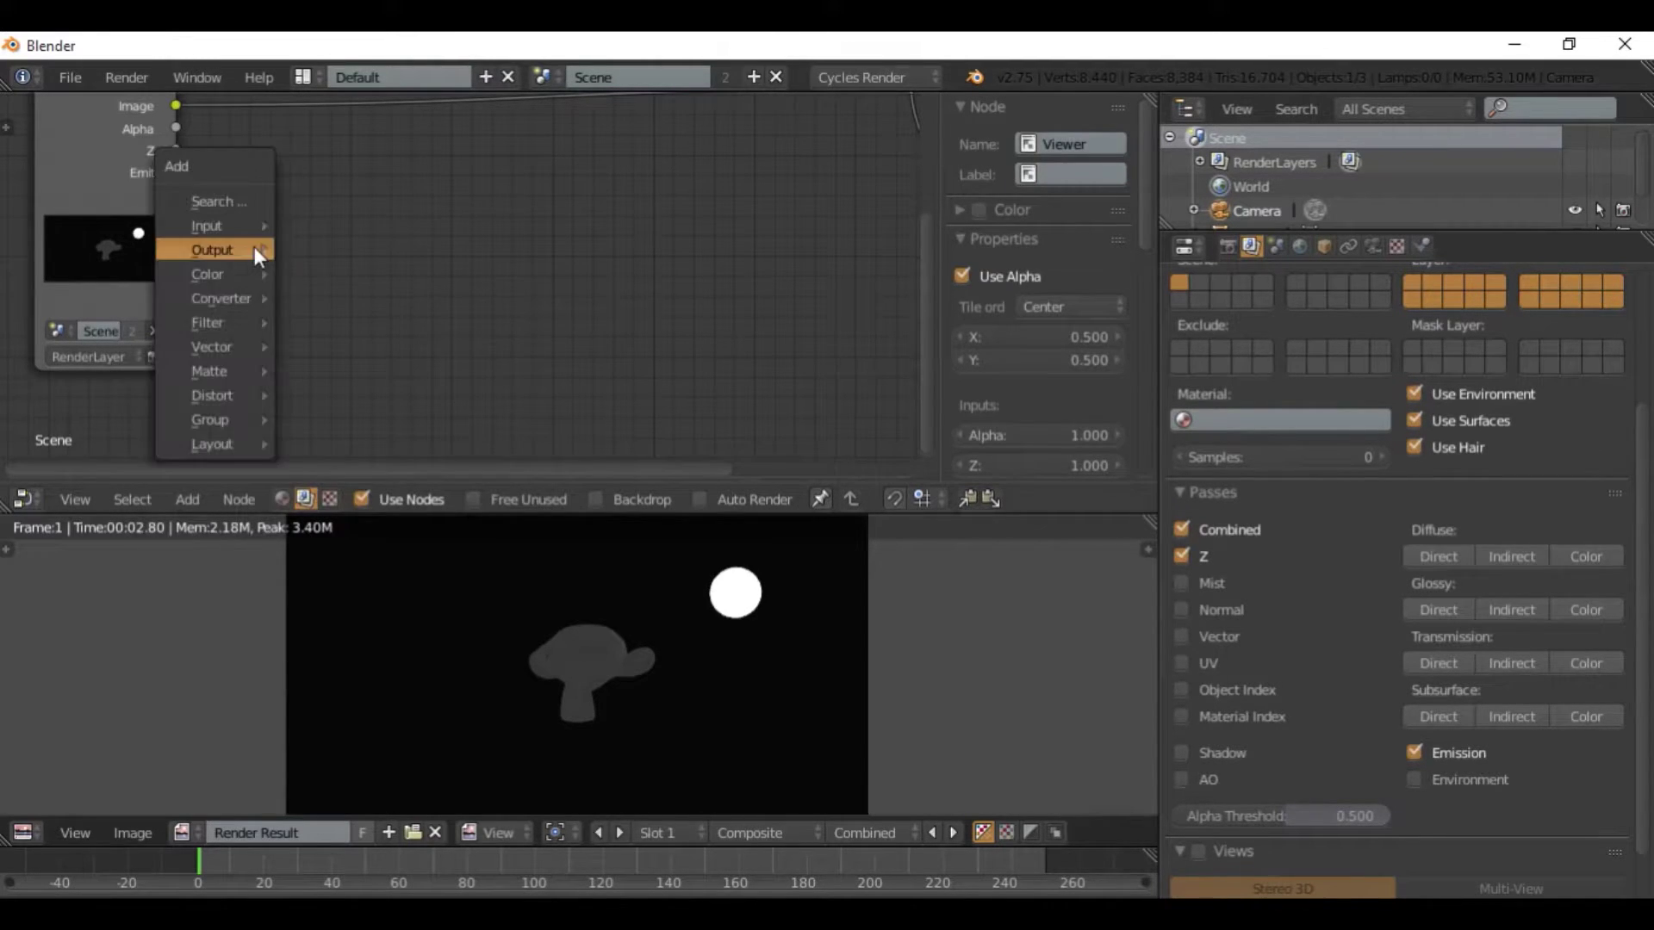
mouse_move(231, 270)
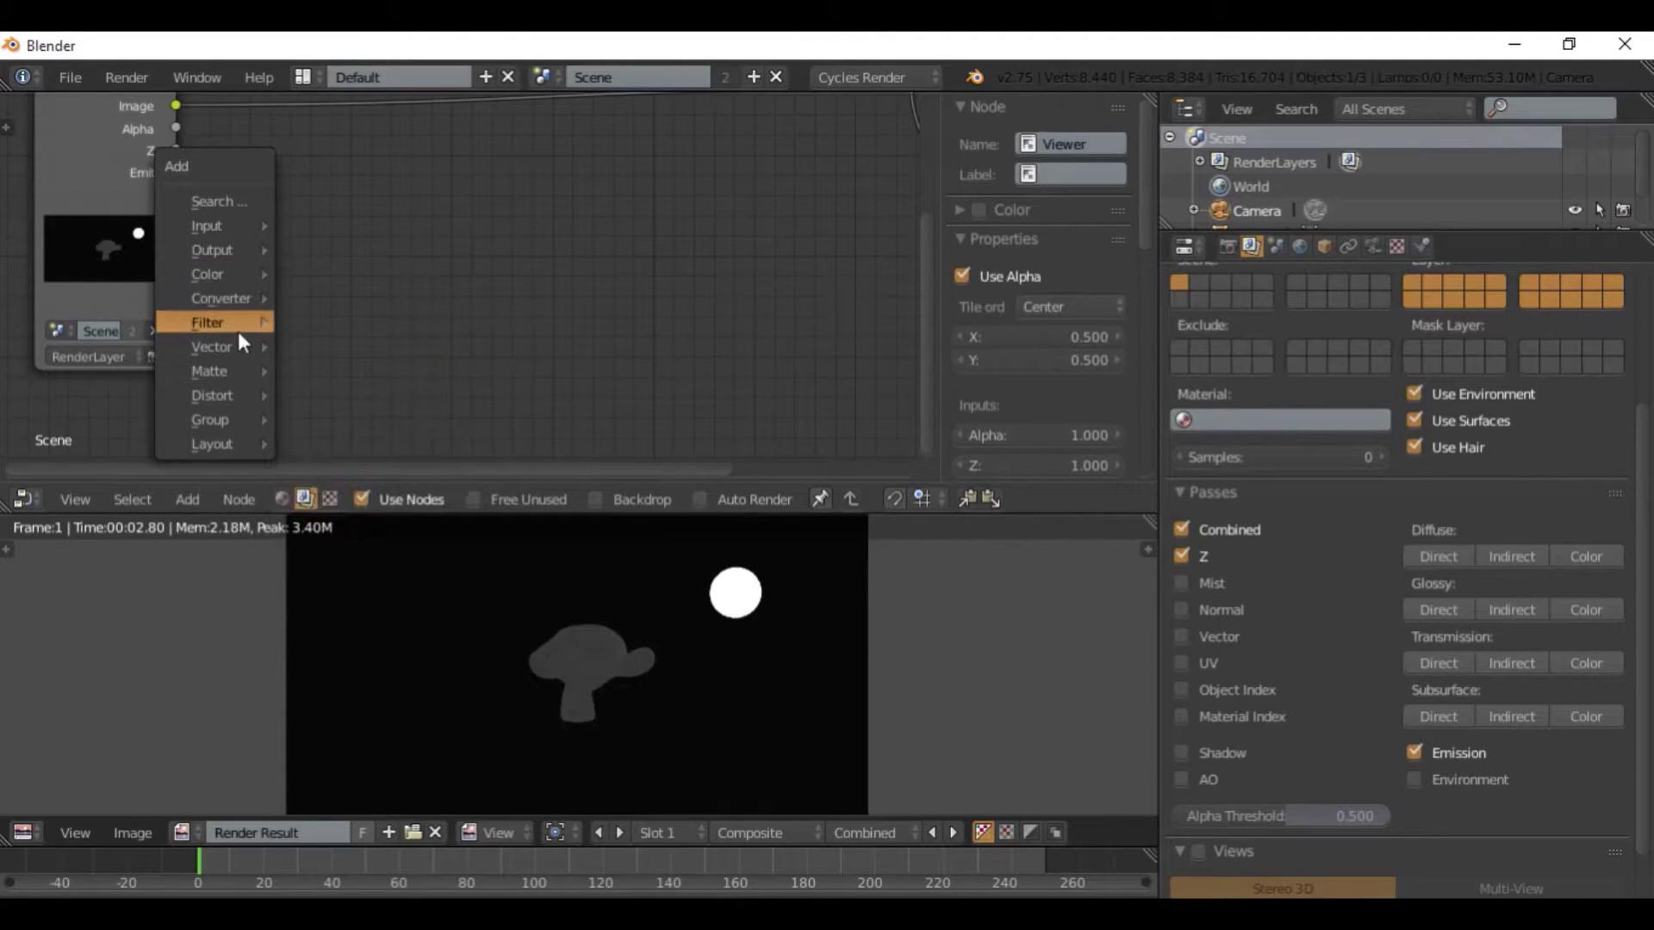
mouse_move(226, 225)
left_click(328, 250)
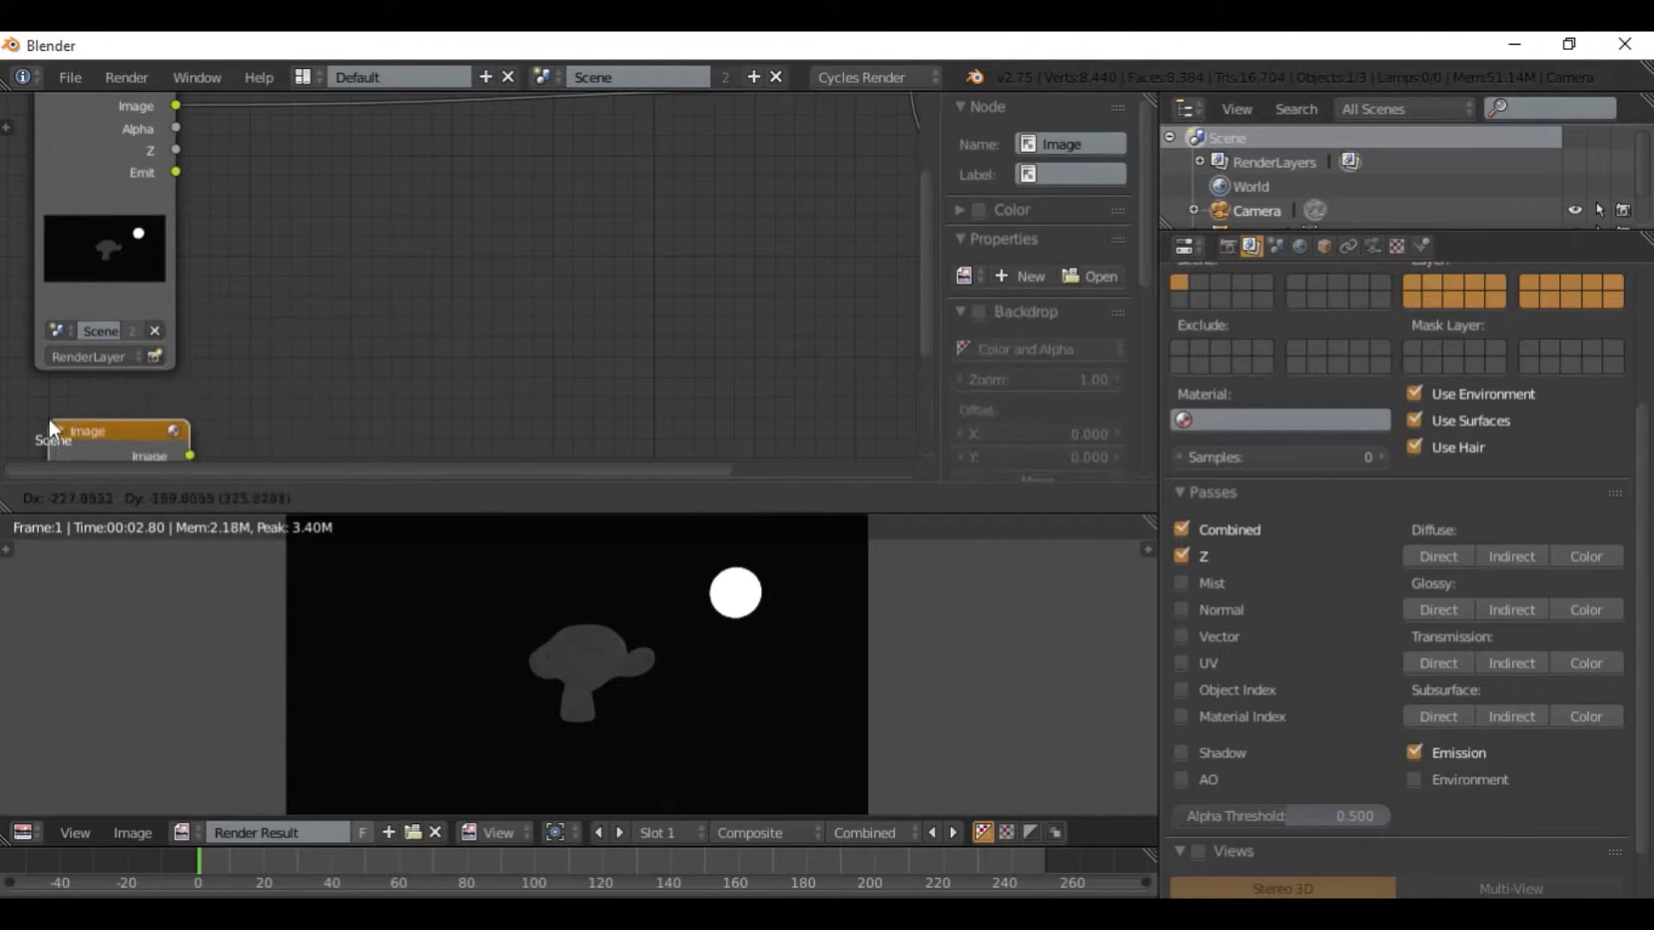
left_click(41, 408)
middle_click_drag(131, 385, 346, 85)
left_click(343, 318)
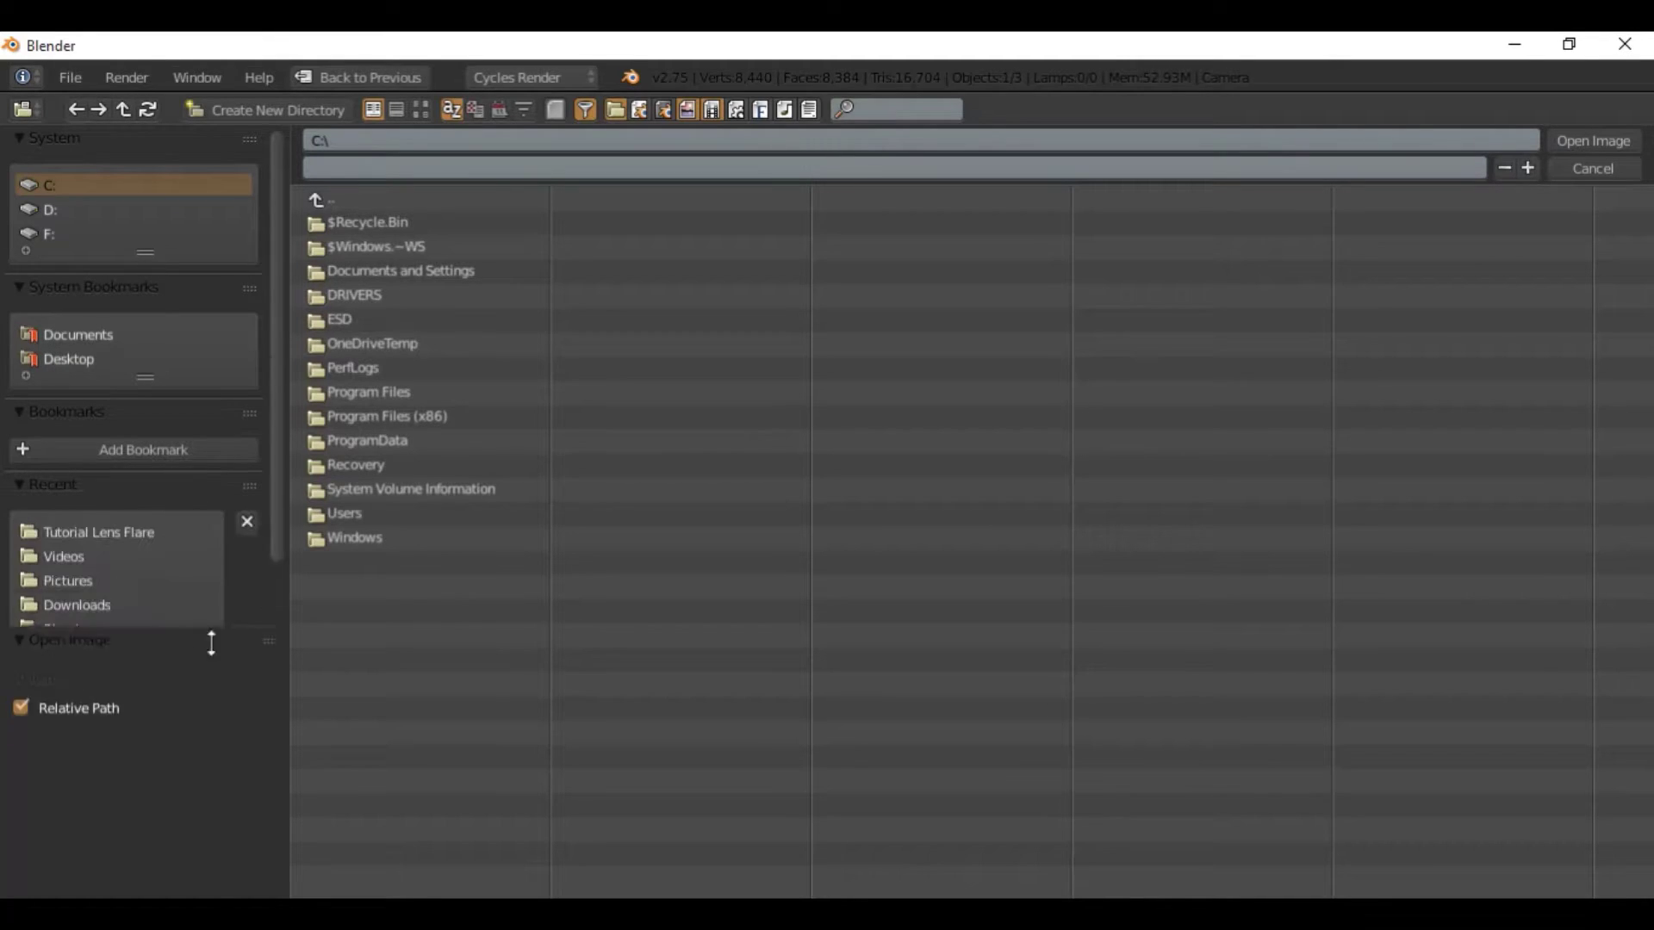
left_click(120, 533)
left_click(377, 225)
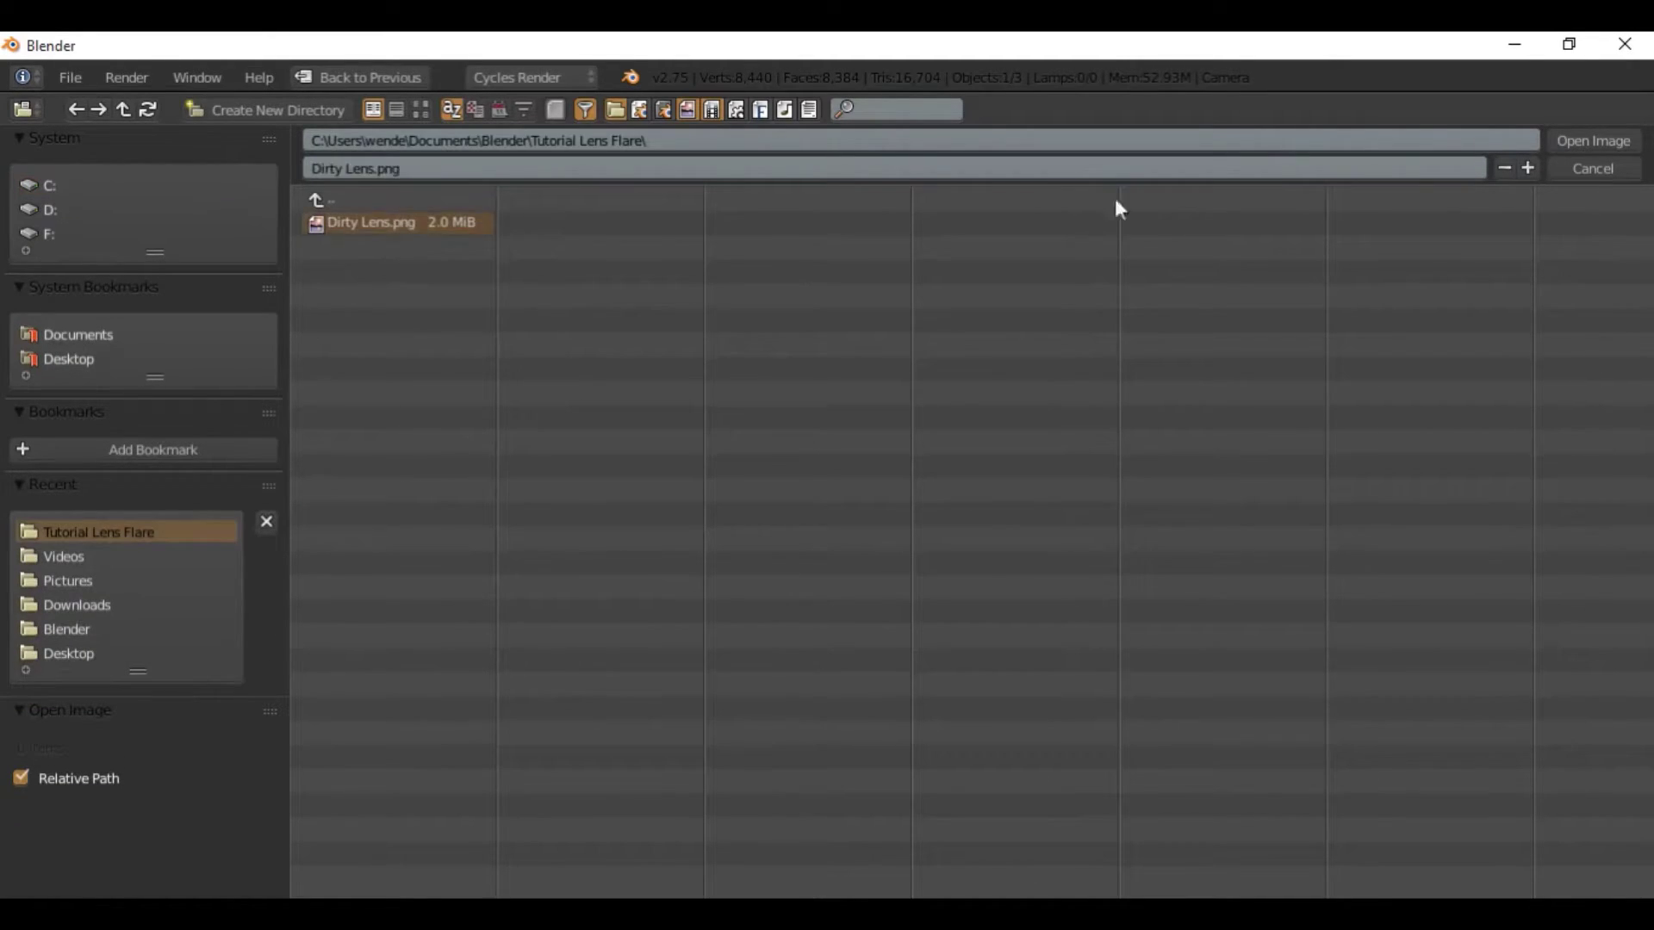
left_click(1586, 160)
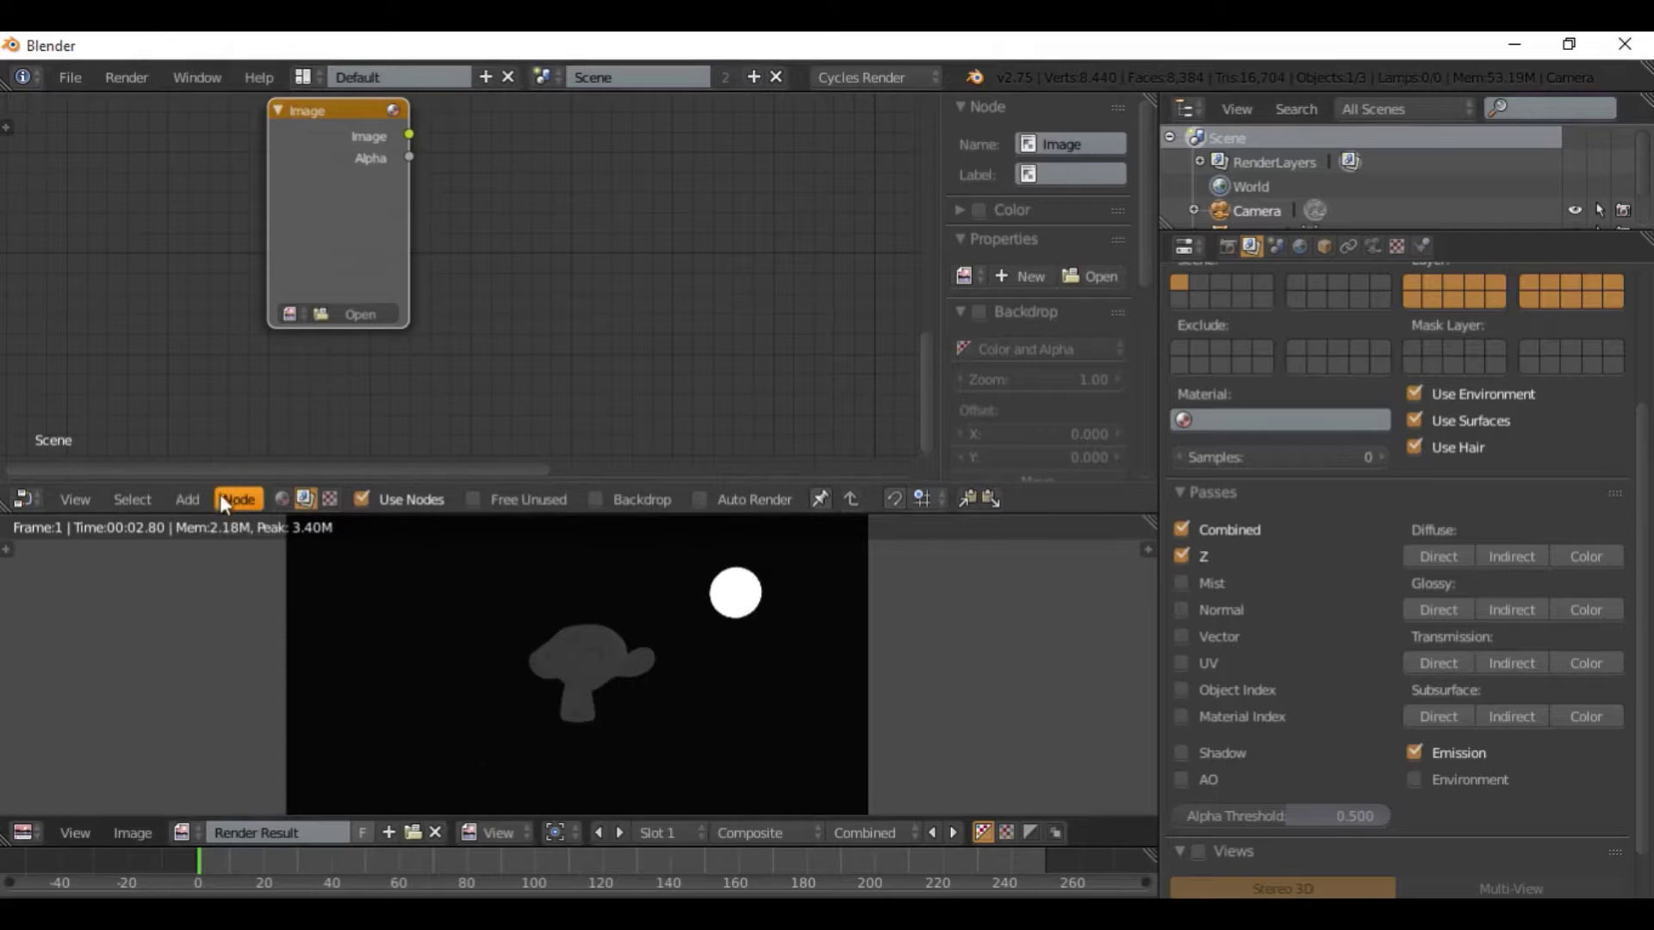
Load Dirty Lens.png from the Tutorial Lens Flare folder into the Image node.
left_click(360, 313)
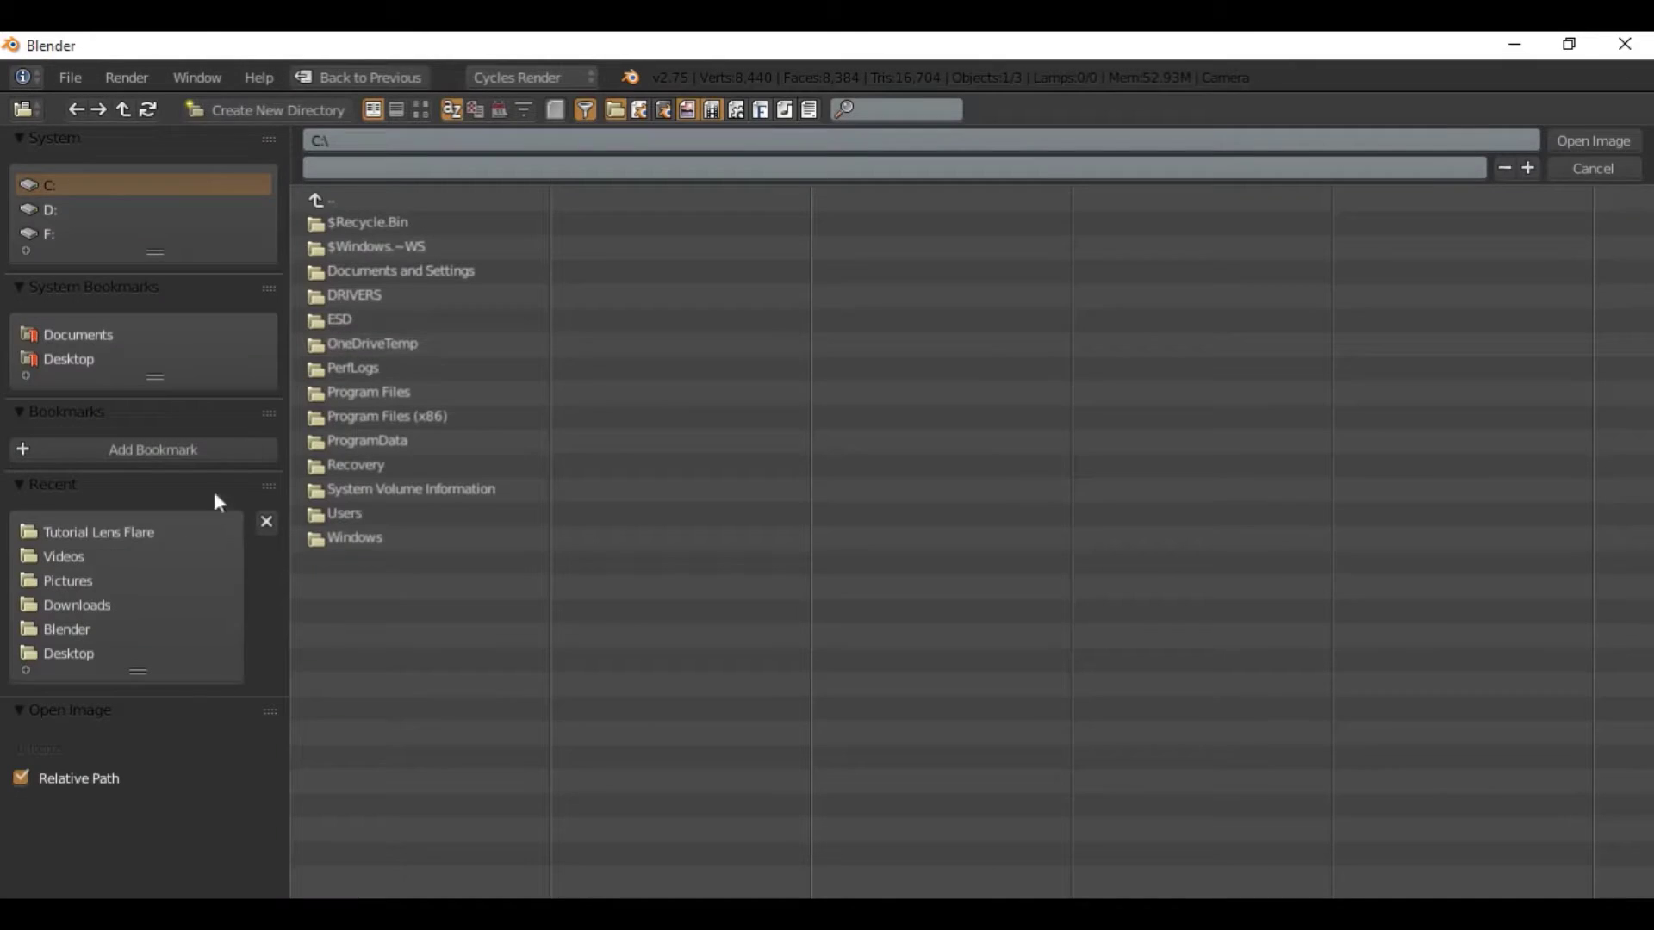
left_click(92, 534)
left_click(370, 222)
left_click(1608, 138)
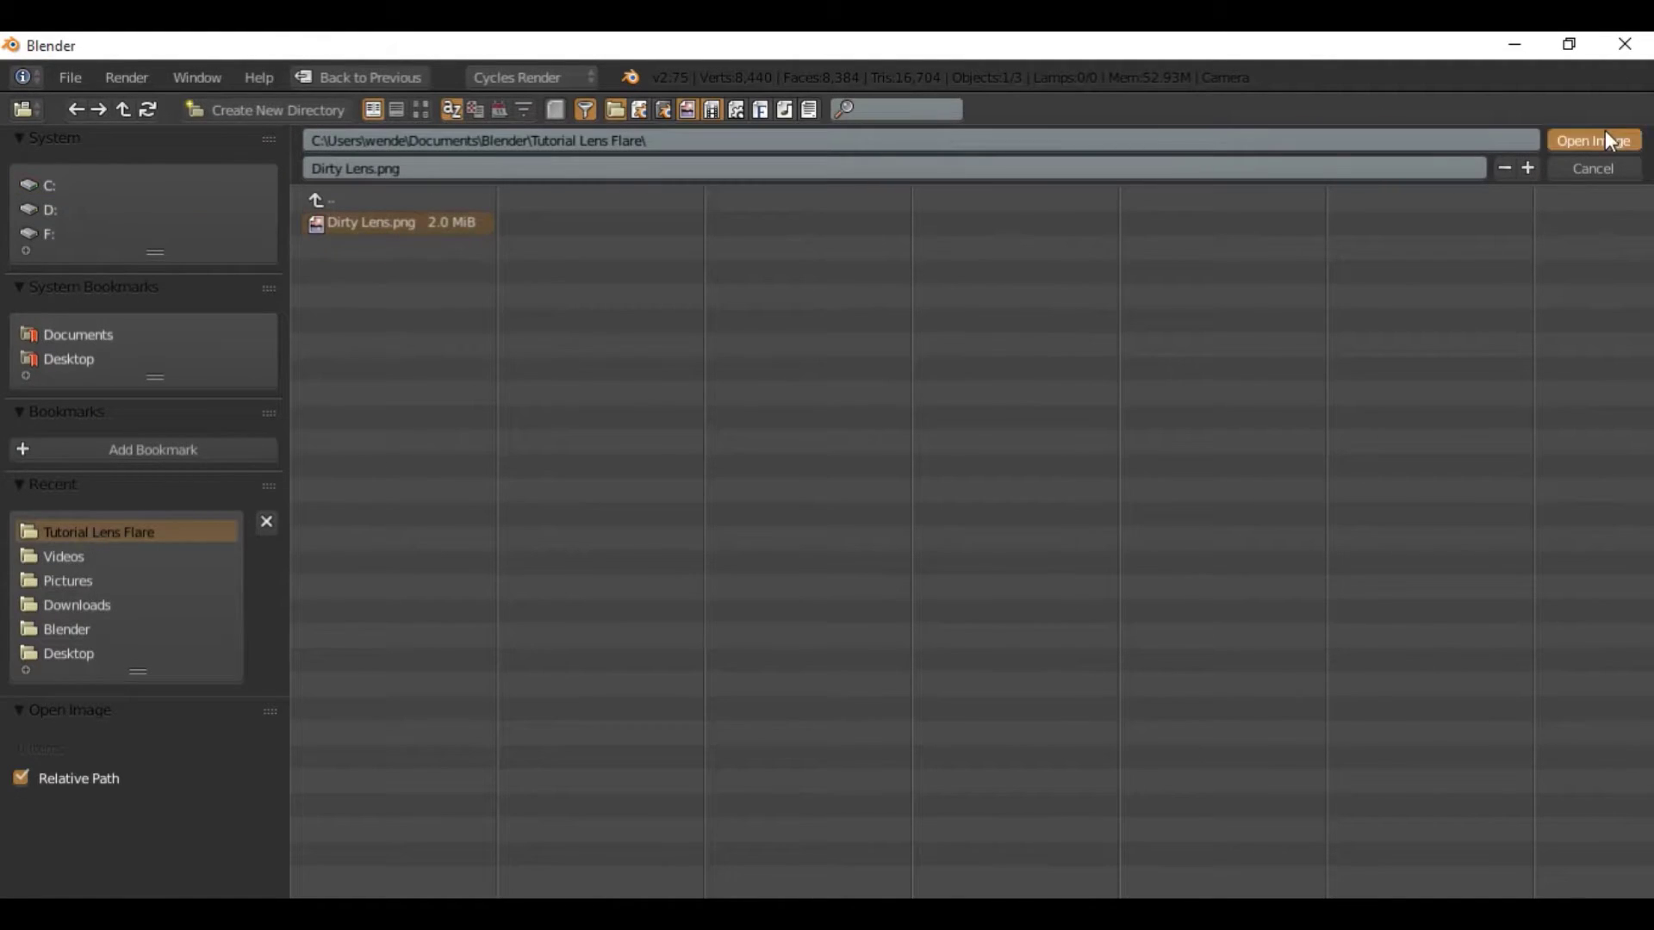
scroll(351, 250, "down", 6)
scroll(358, 251, "up", 4)
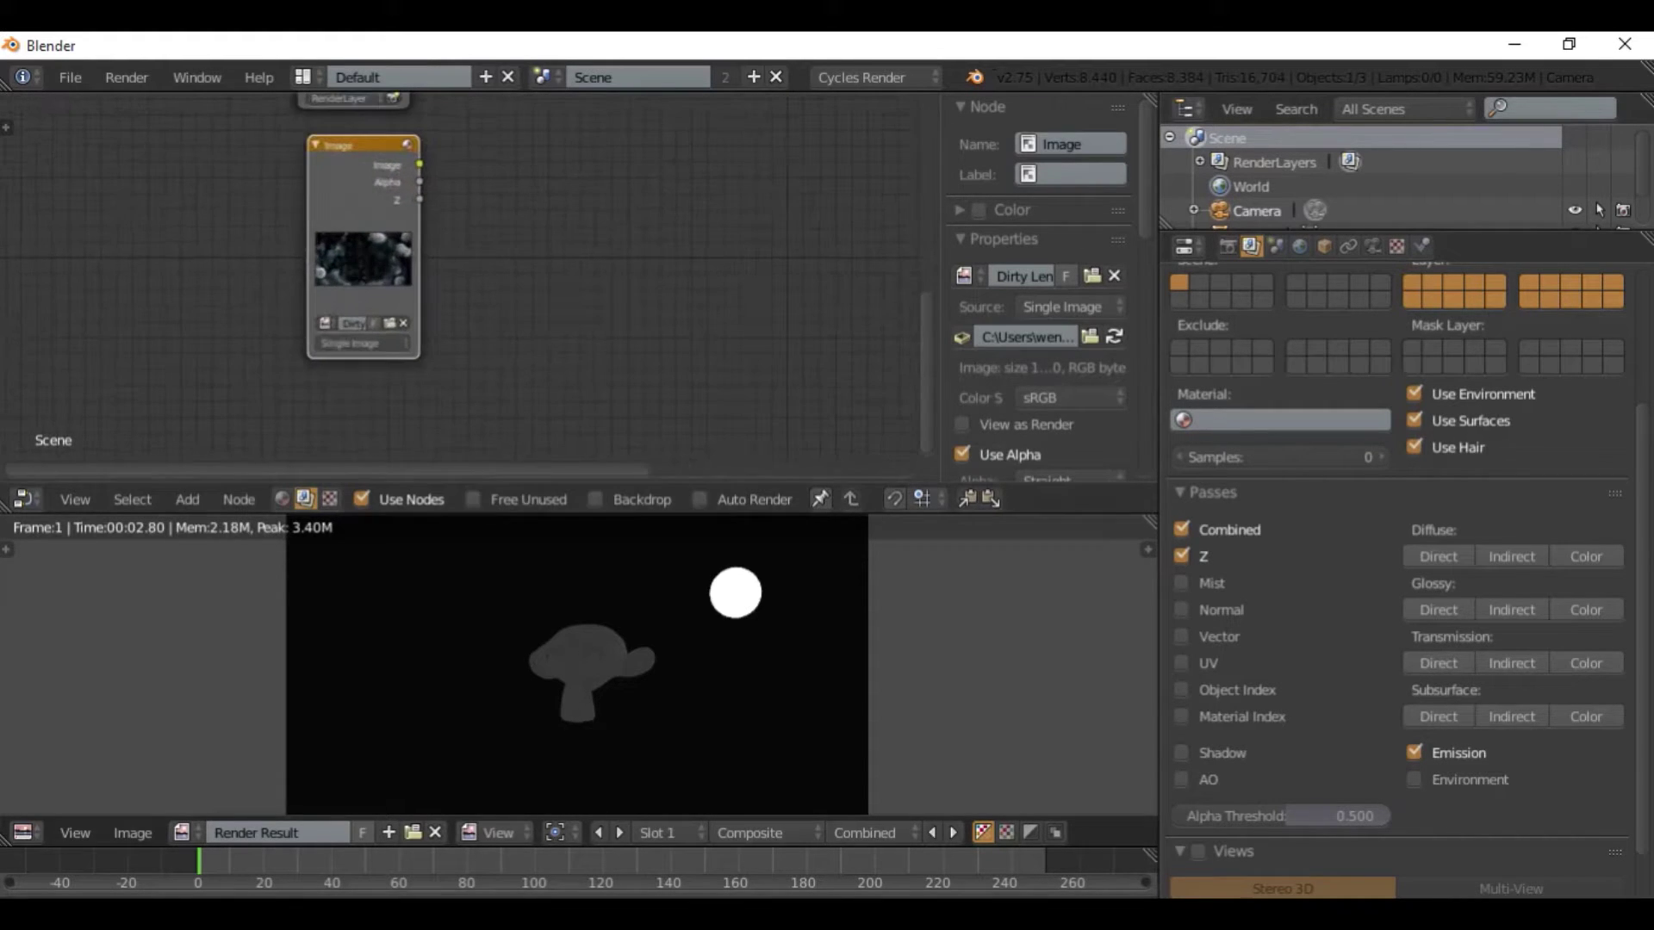
Display Dirty Lens.png in the image editor and examine the whole picture.
left_click(203, 833)
left_click(227, 638)
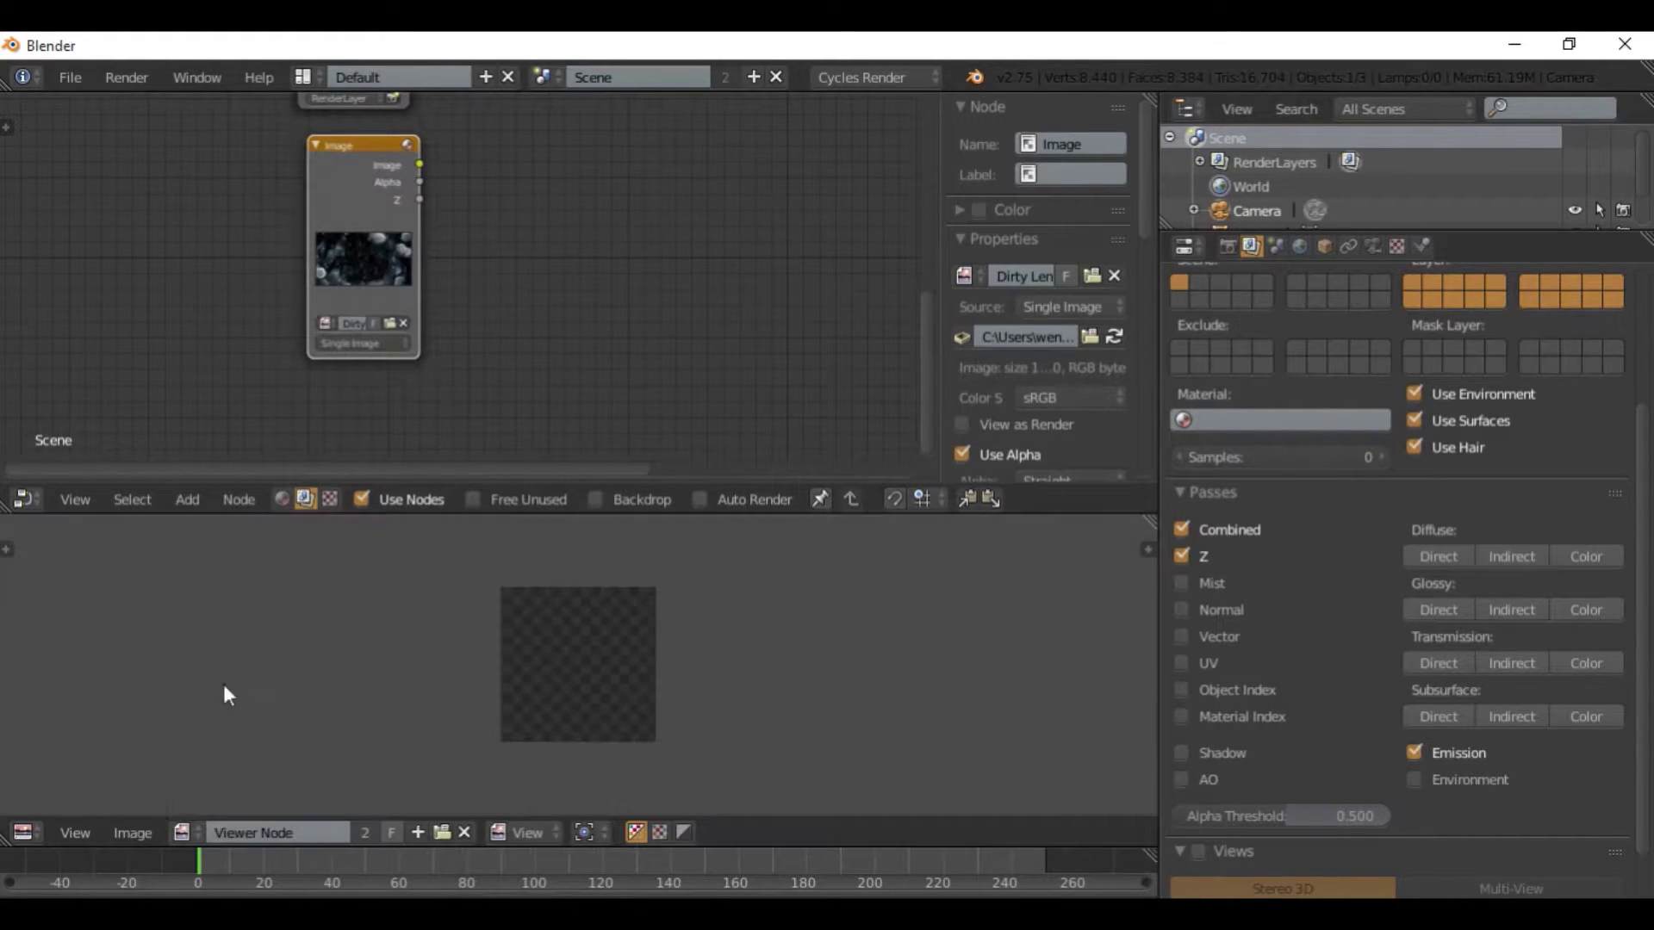
left_click(183, 833)
left_click(284, 584)
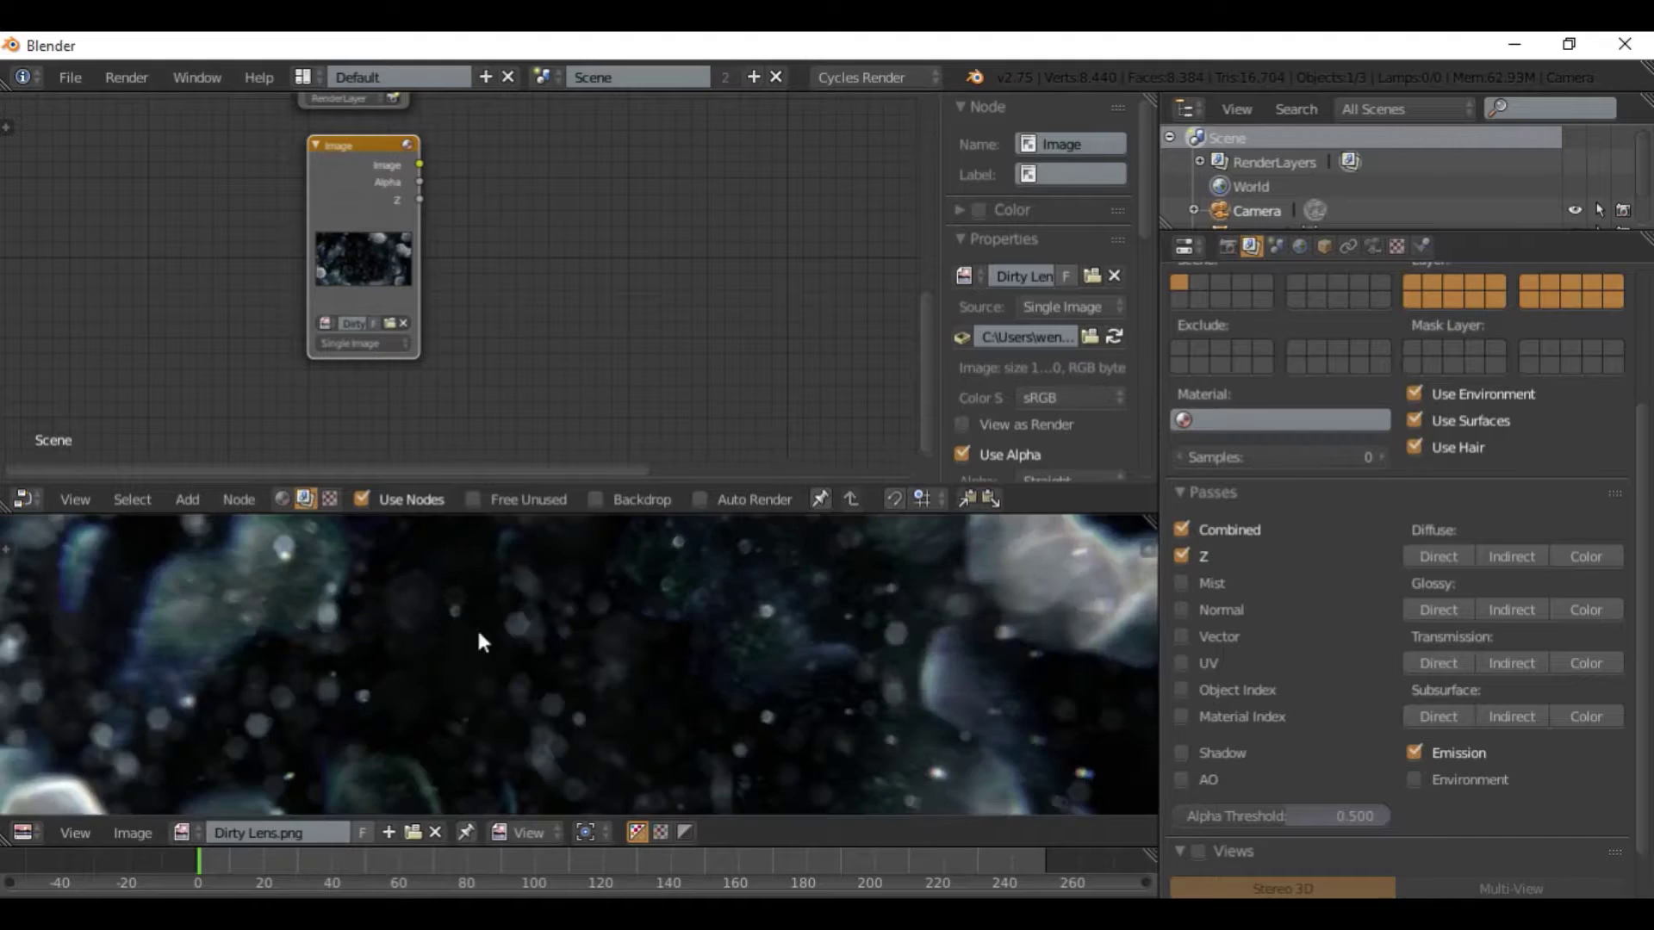
scroll(502, 639, "up", 1)
scroll(306, 610, "down", 1)
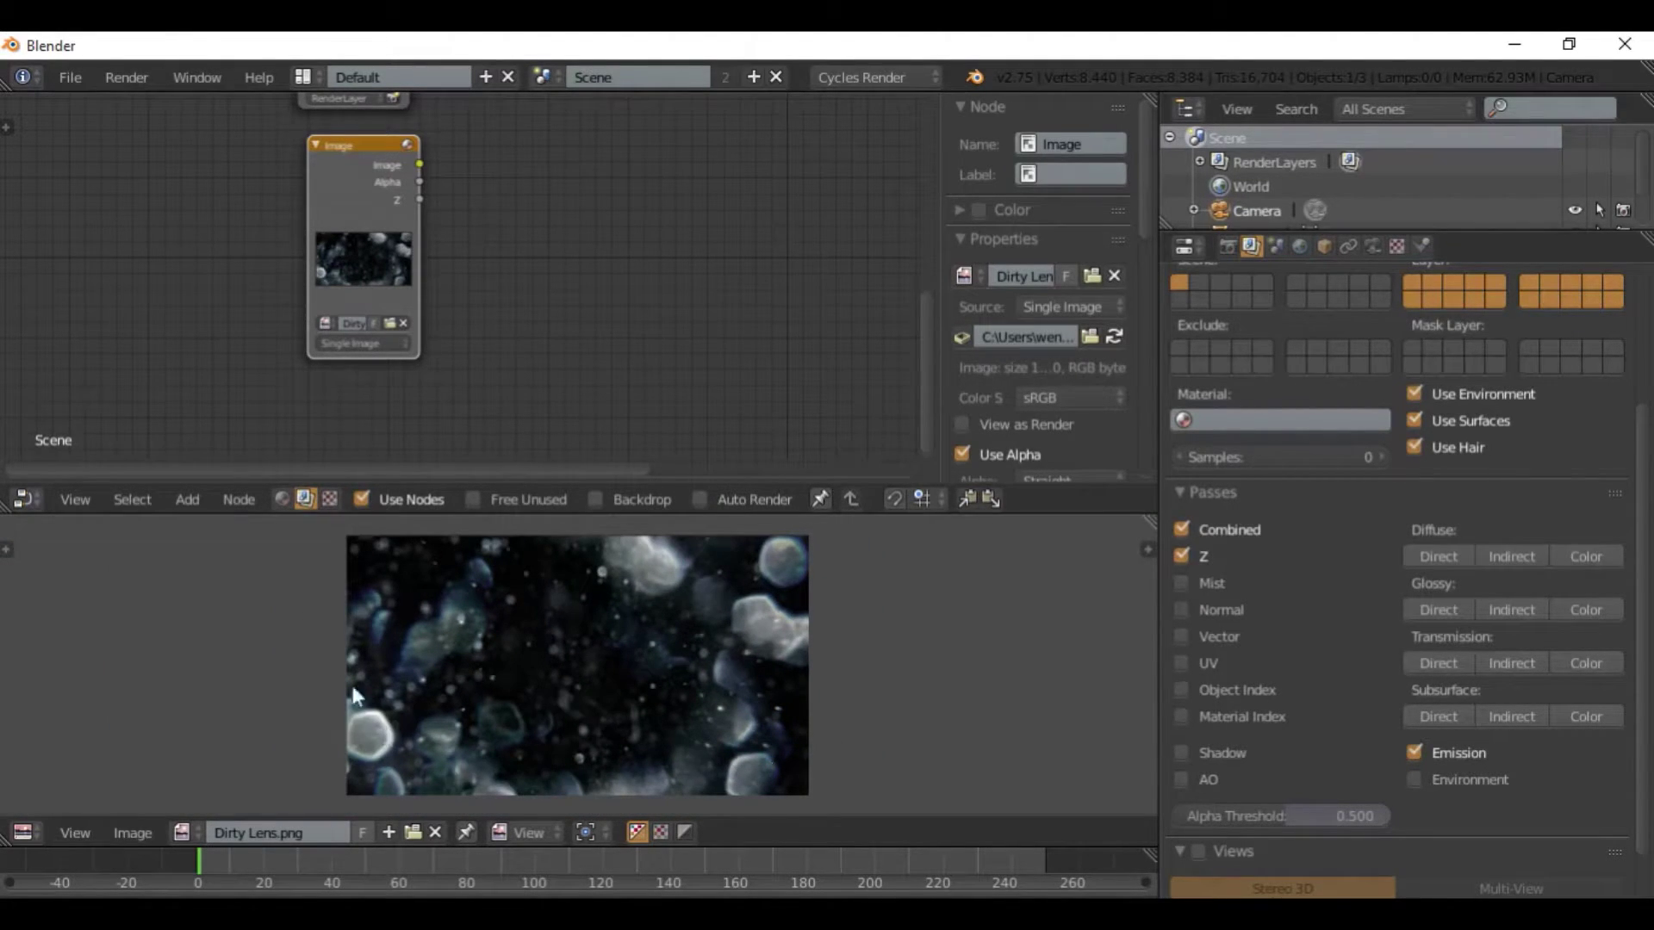
scroll(617, 625, "down", 1)
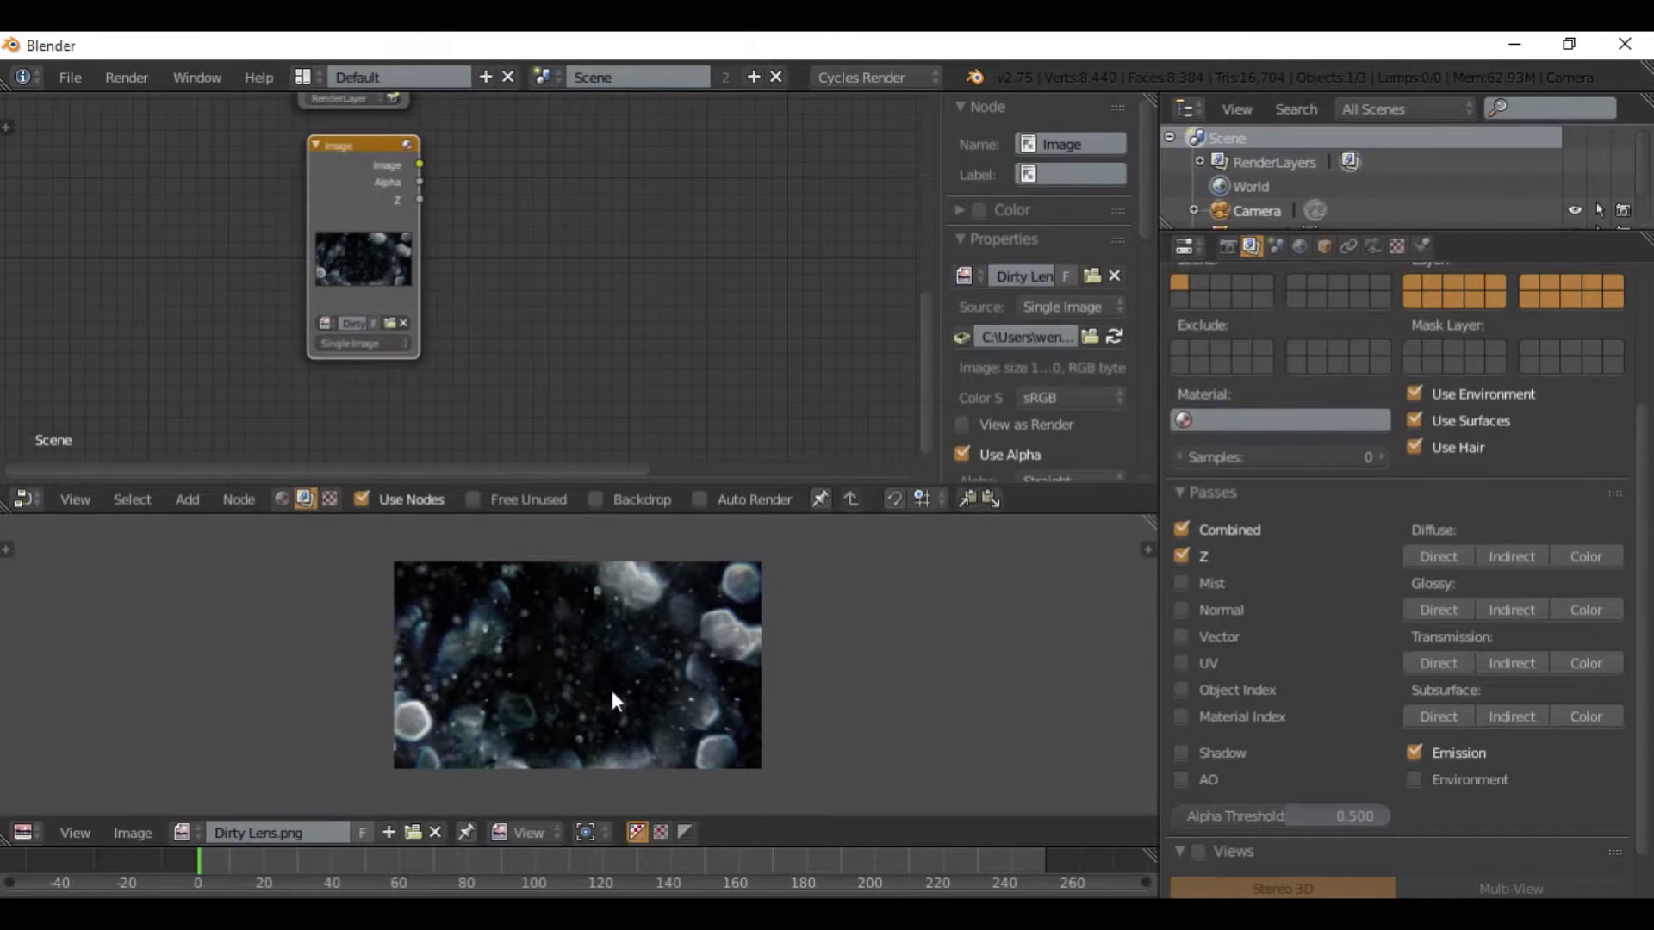
scroll(612, 693, "up", 2)
scroll(512, 702, "down", 1)
Switch the image editor to display the Viewer Node result.
left_click(152, 836)
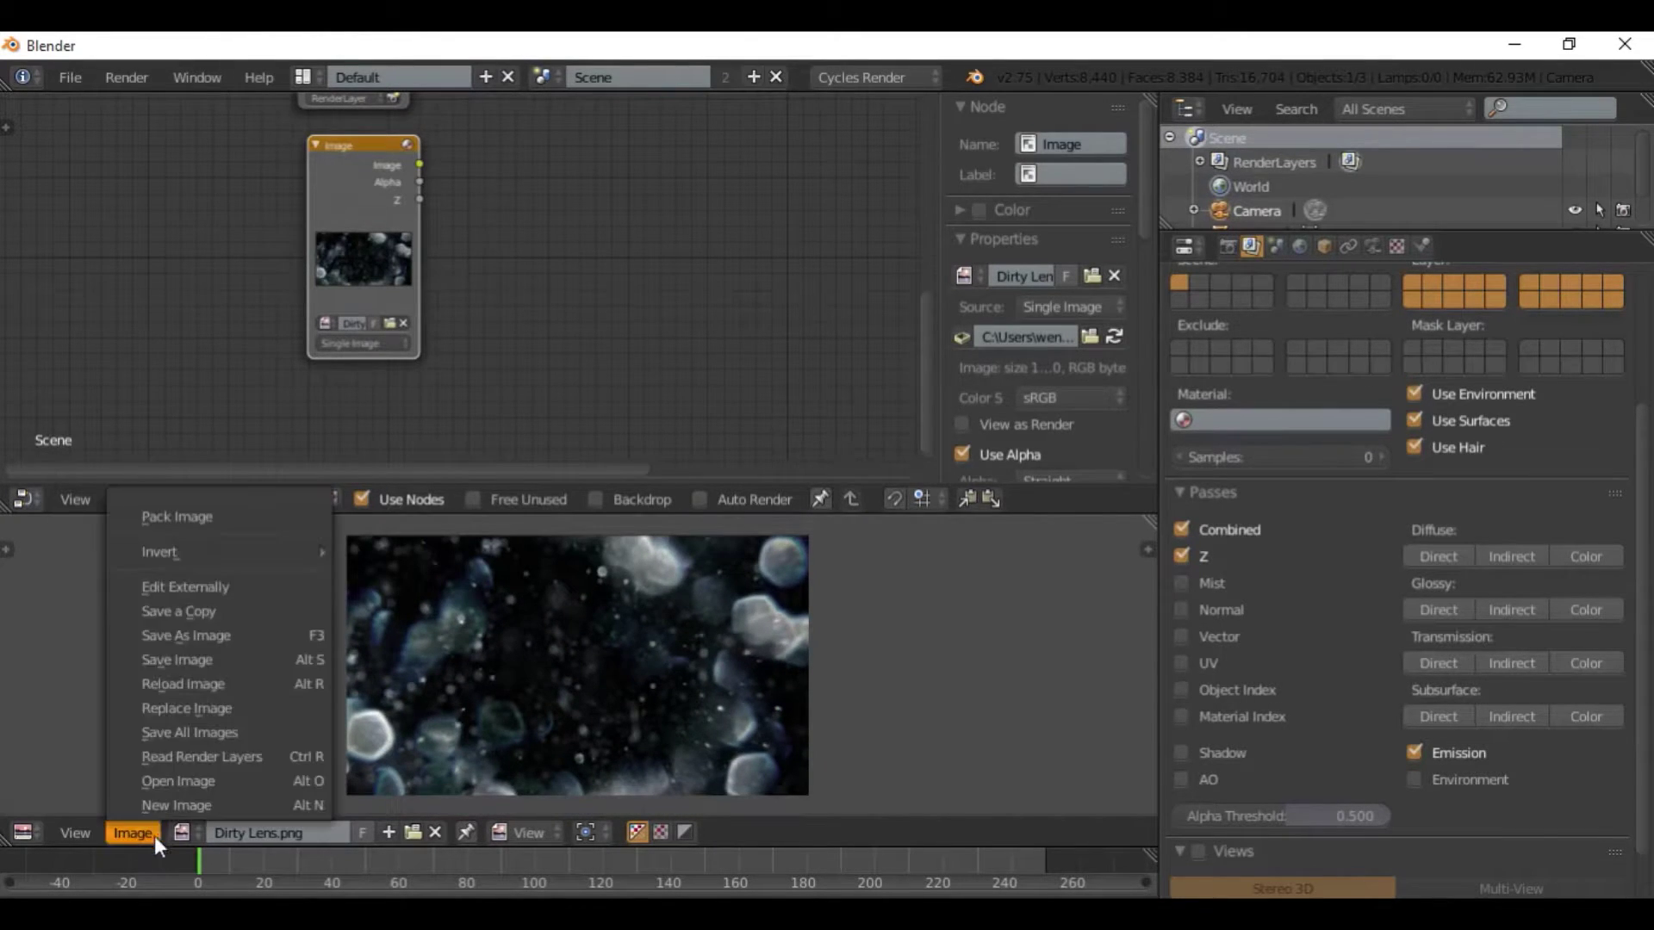
left_click(178, 833)
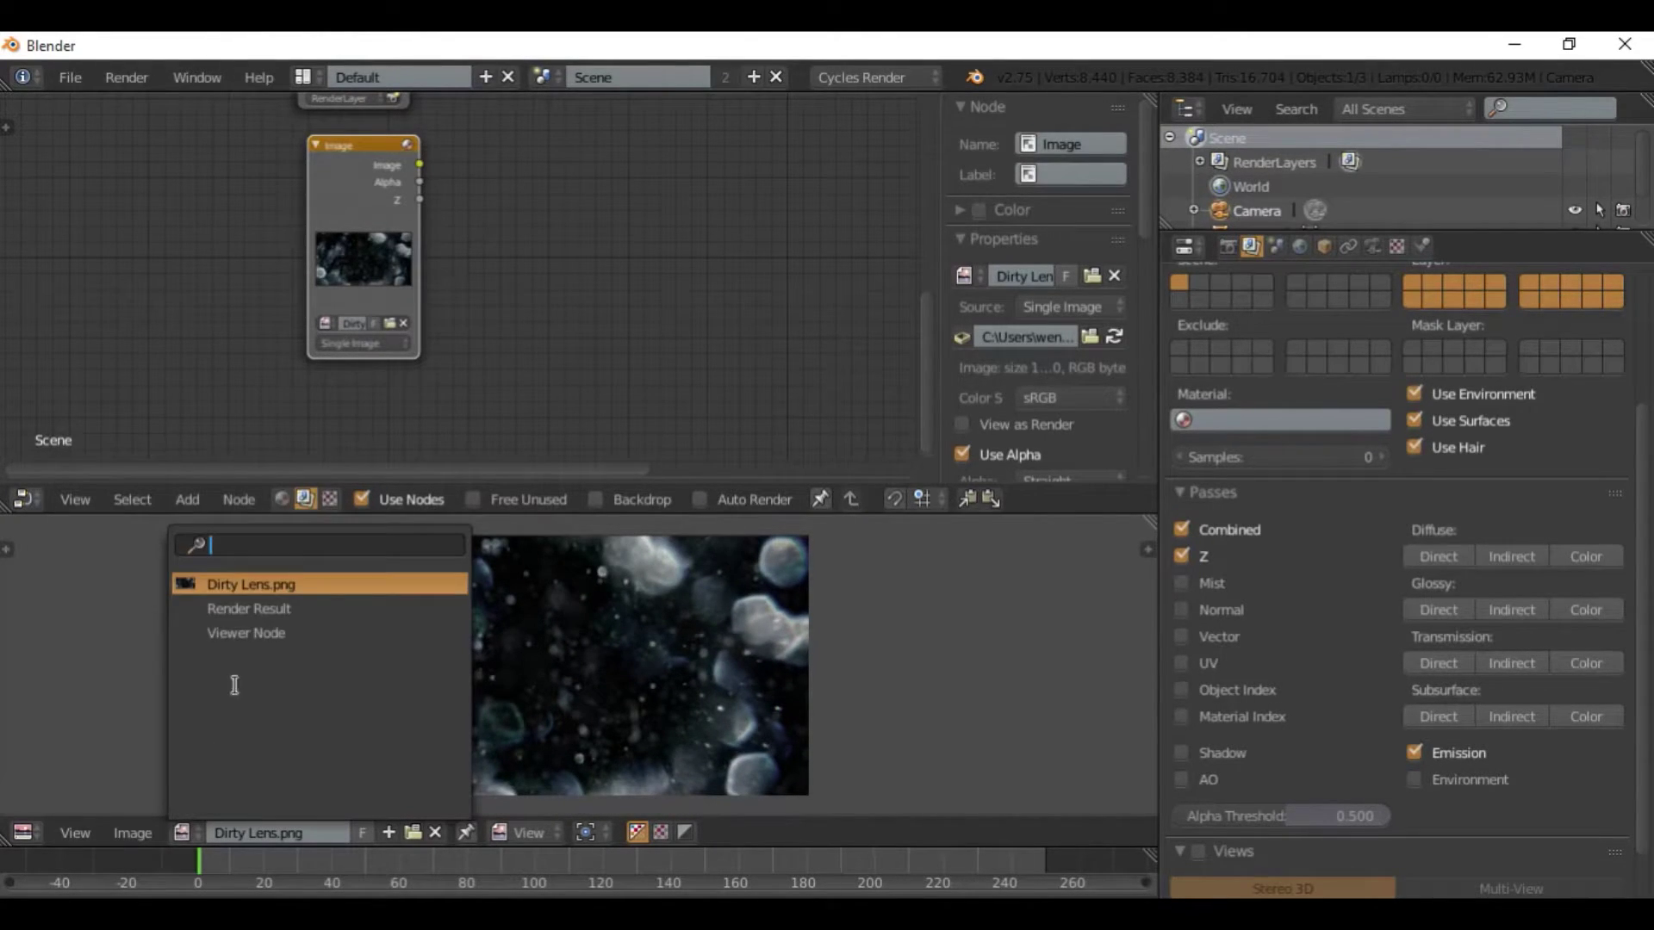
left_click(281, 632)
Connect the Image node's Image output to the Viewer node to preview the dirty lens picture.
middle_click_drag(699, 195, 500, 361)
scroll(392, 289, "down", 8)
scroll(495, 362, "up", 3)
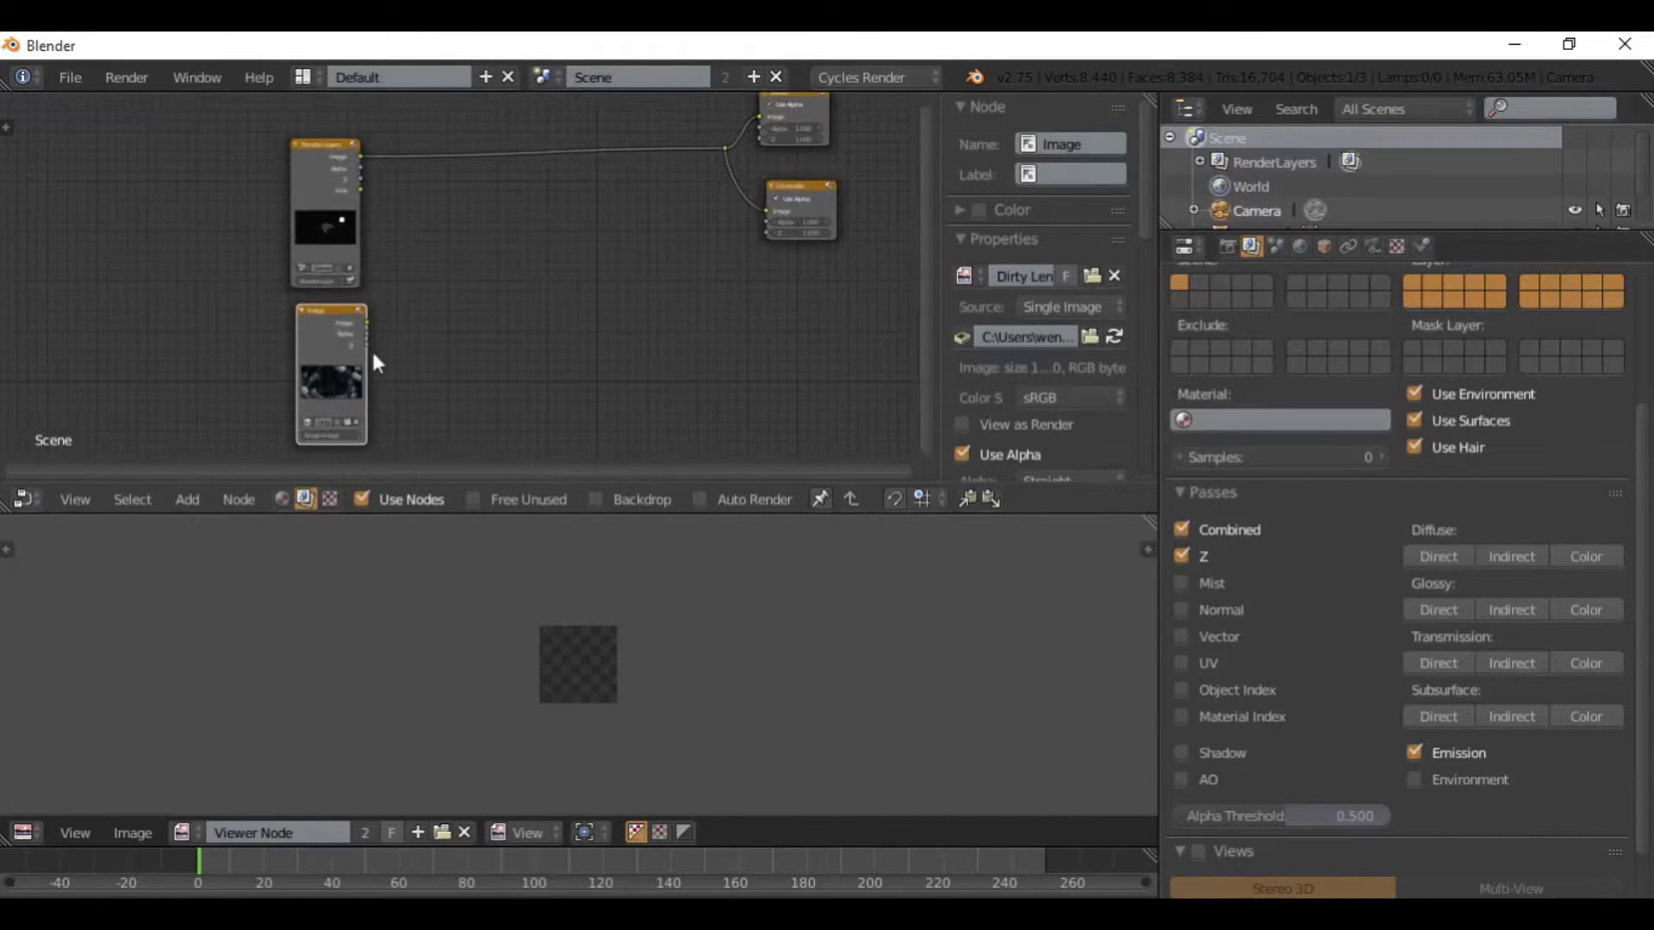
scroll(384, 363, "up", 1)
middle_click_drag(287, 352, 382, 314)
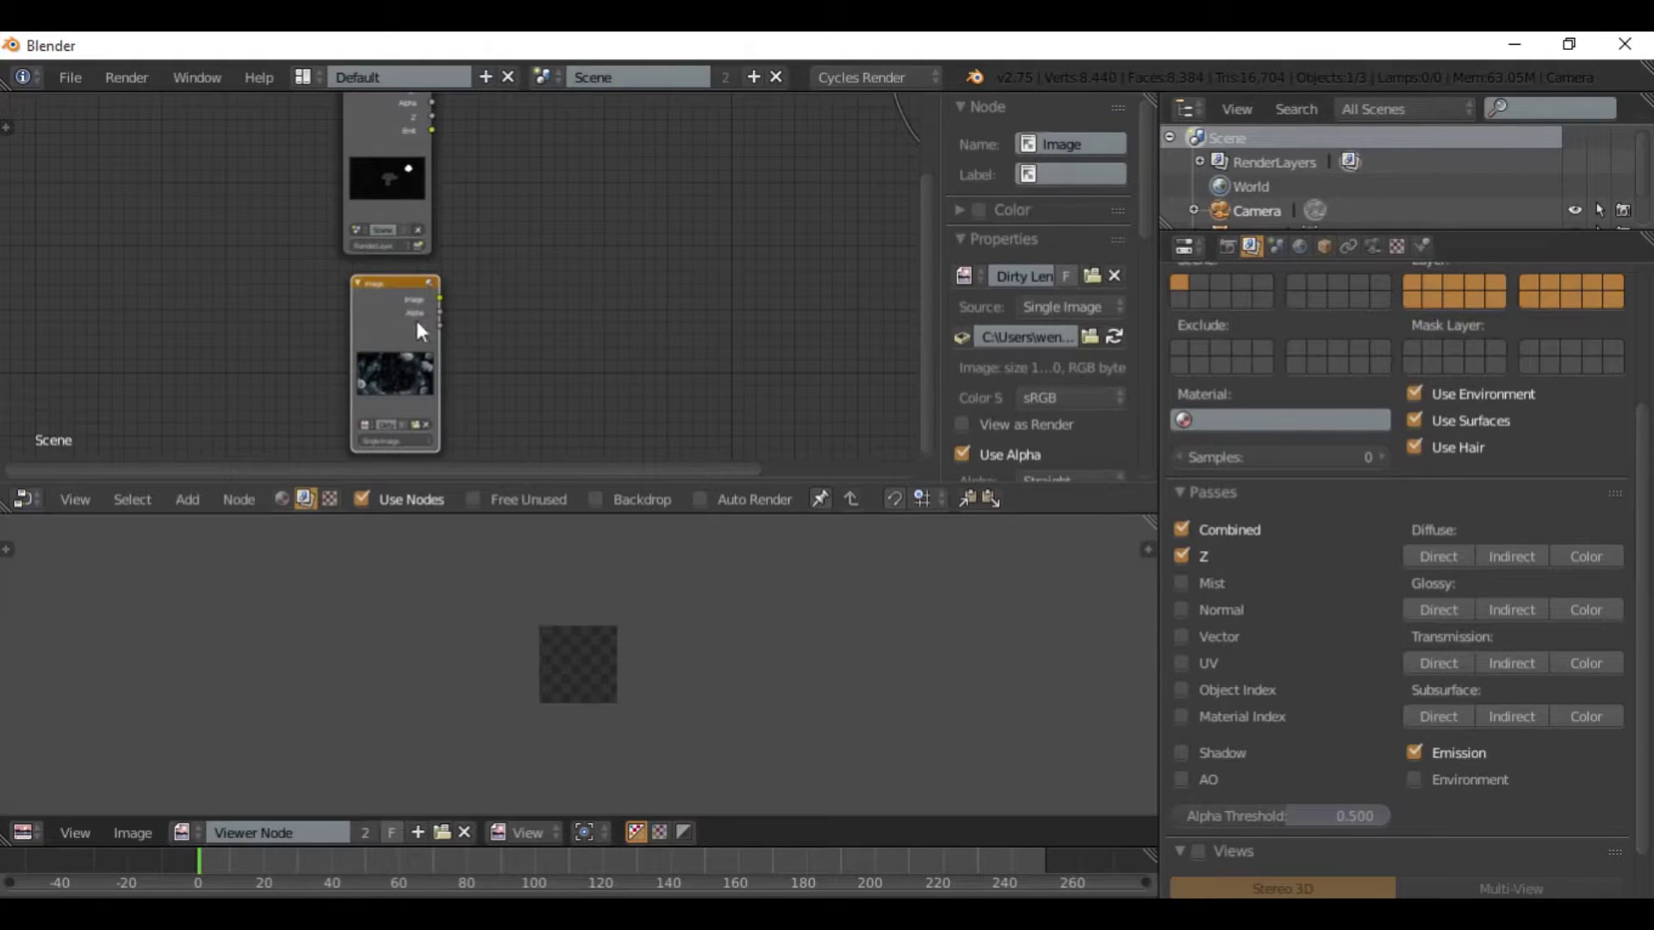
left_click(400, 299, "ctrl+shift")
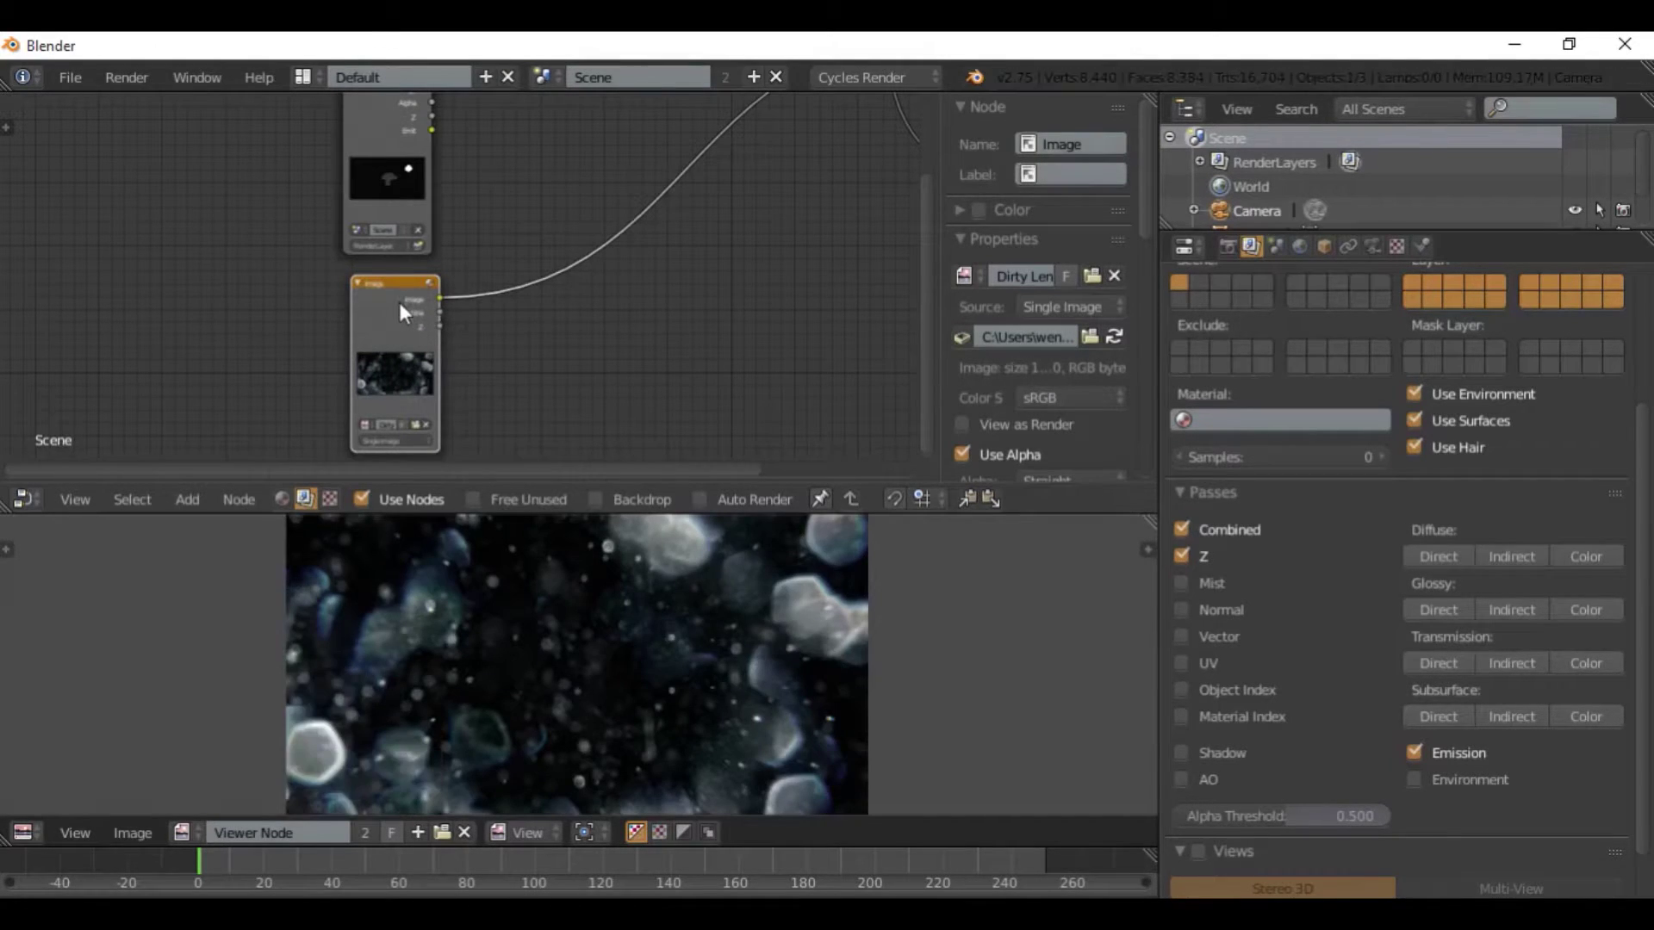
Alternate the Viewer input between the Render Layers and Image nodes to compare their frame sizes.
scroll(401, 302, "down", 4)
scroll(602, 709, "down", 3)
scroll(601, 710, "up", 3)
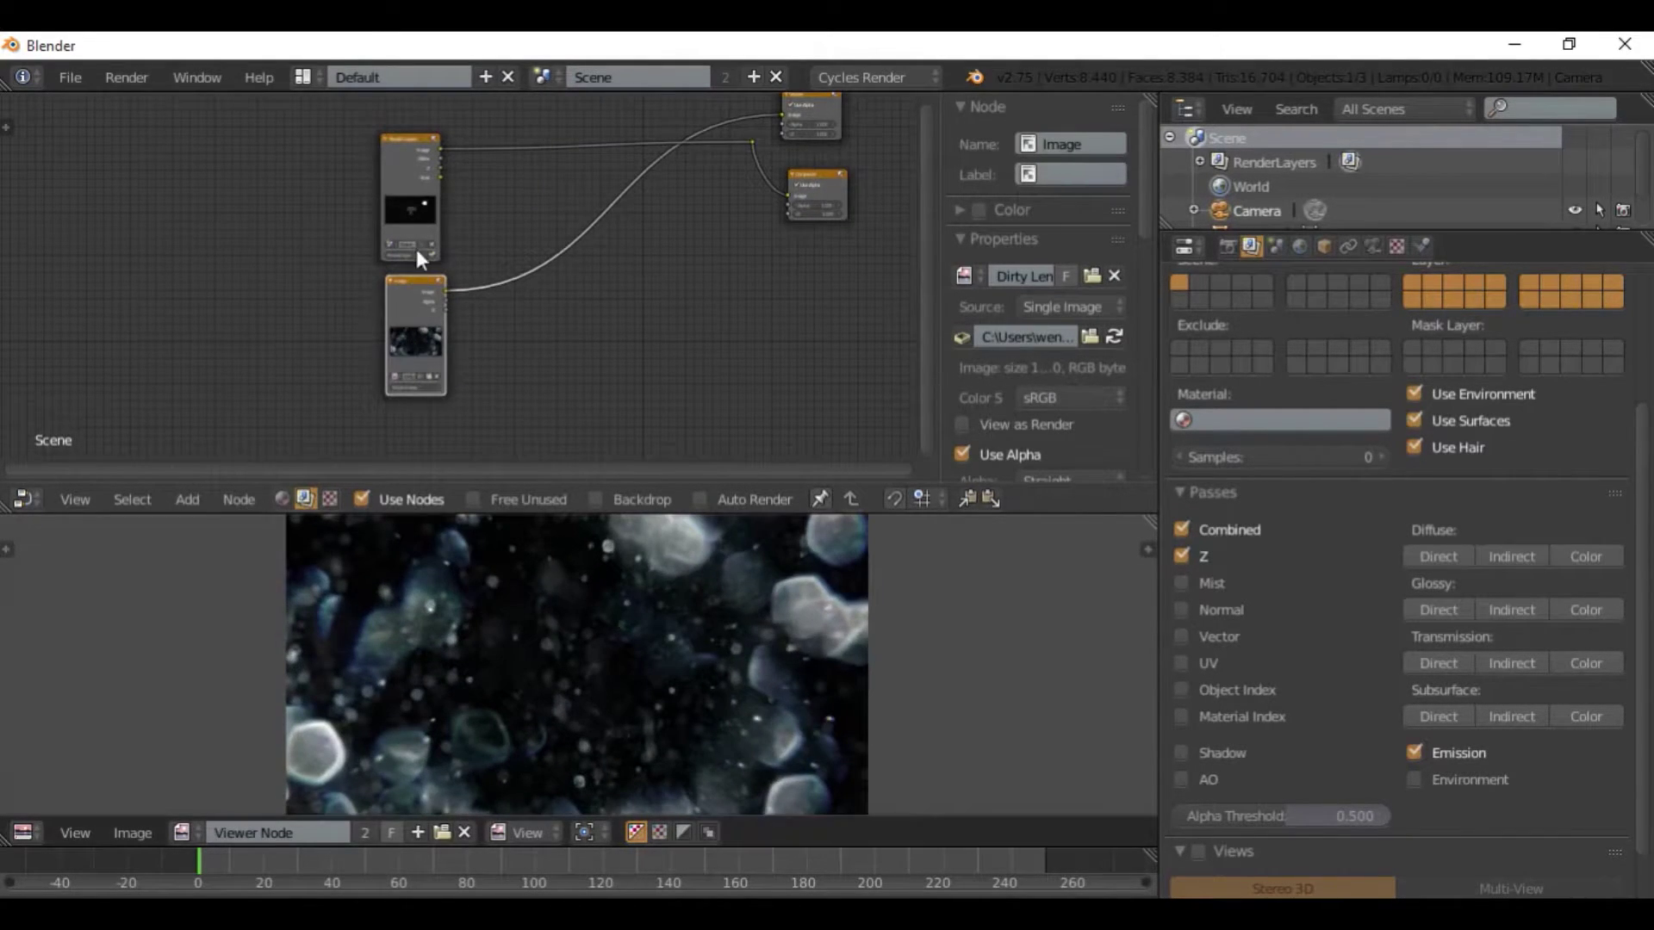
scroll(539, 601, "down", 1)
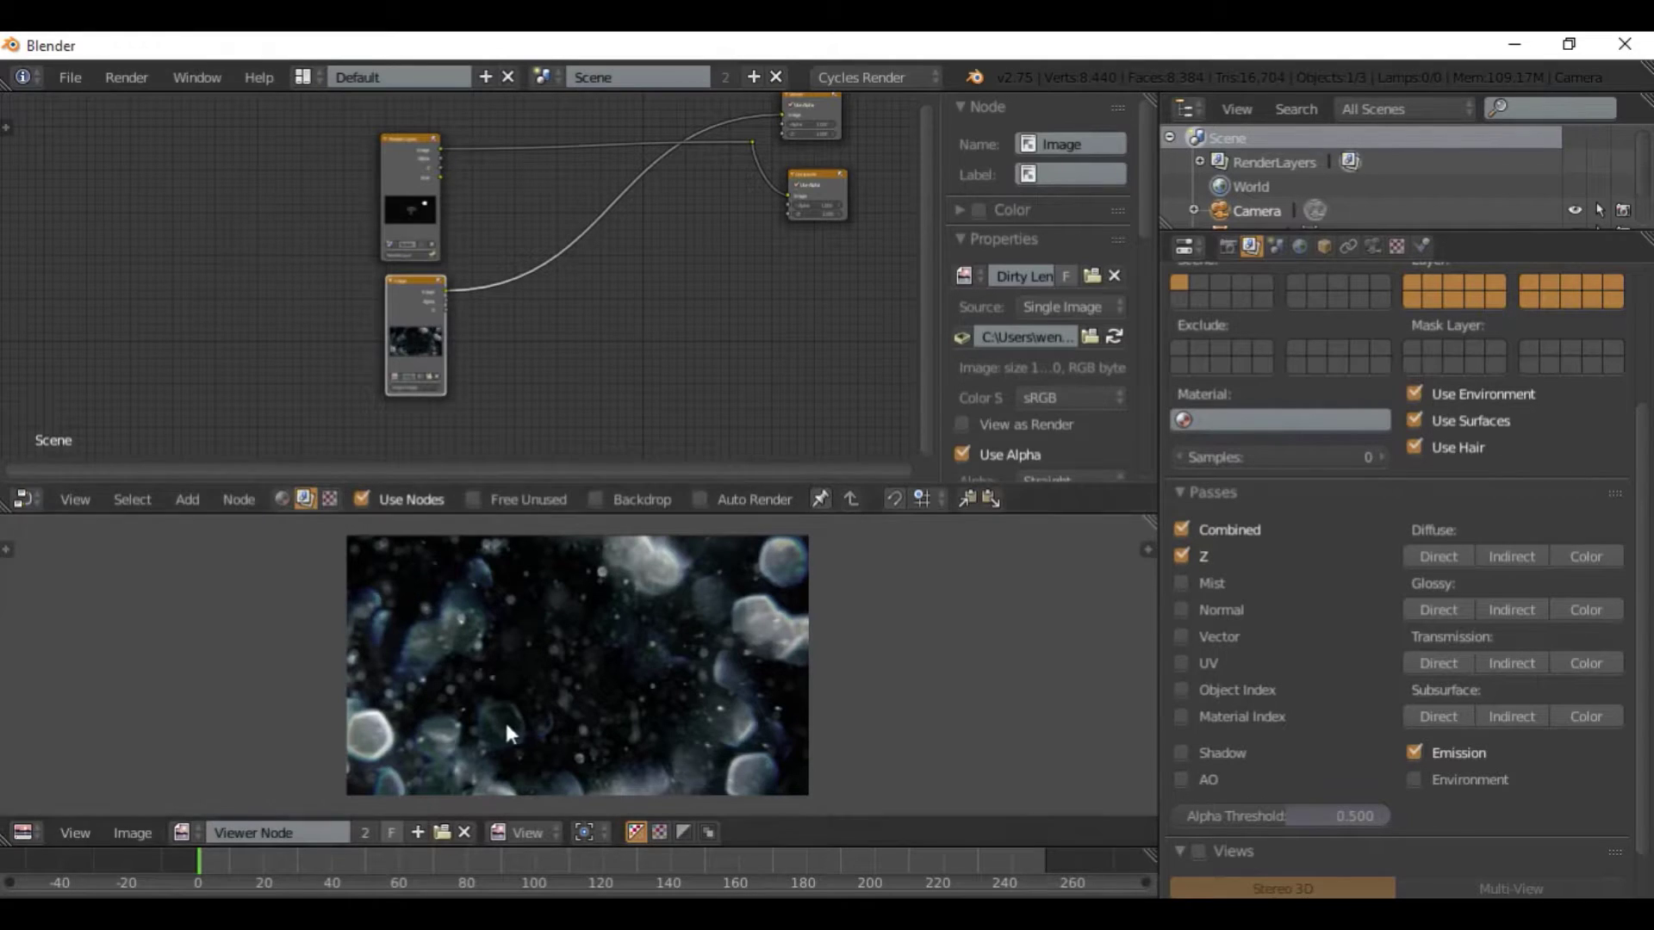
scroll(406, 391, "up", 2)
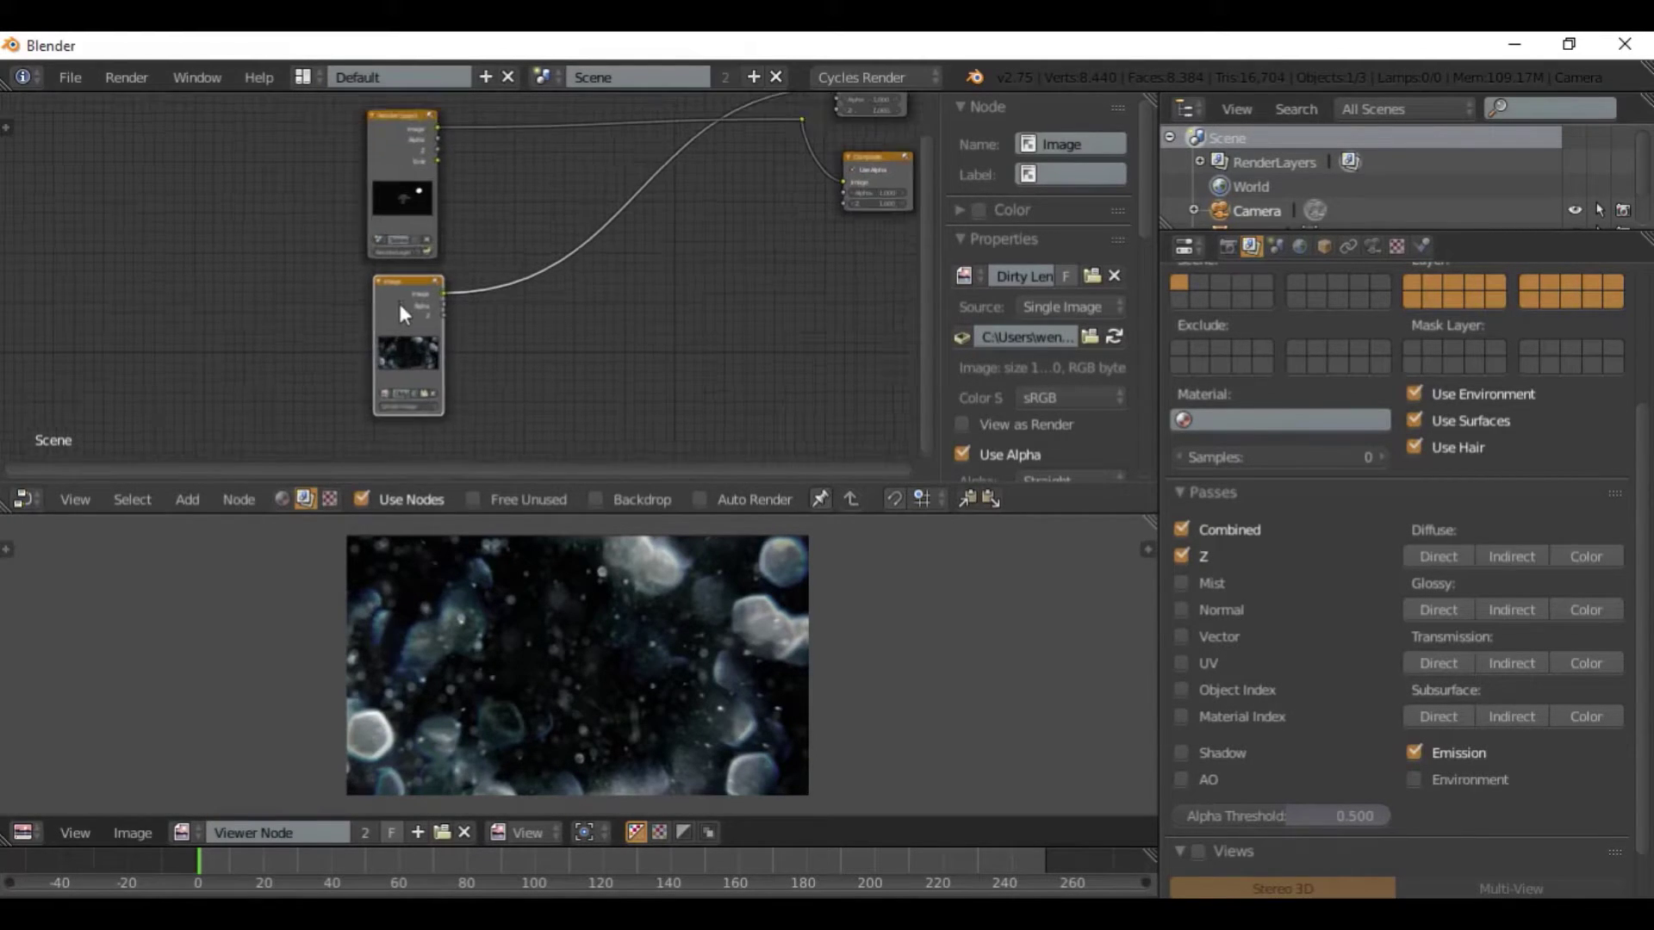
left_click(384, 129, "ctrl+shift")
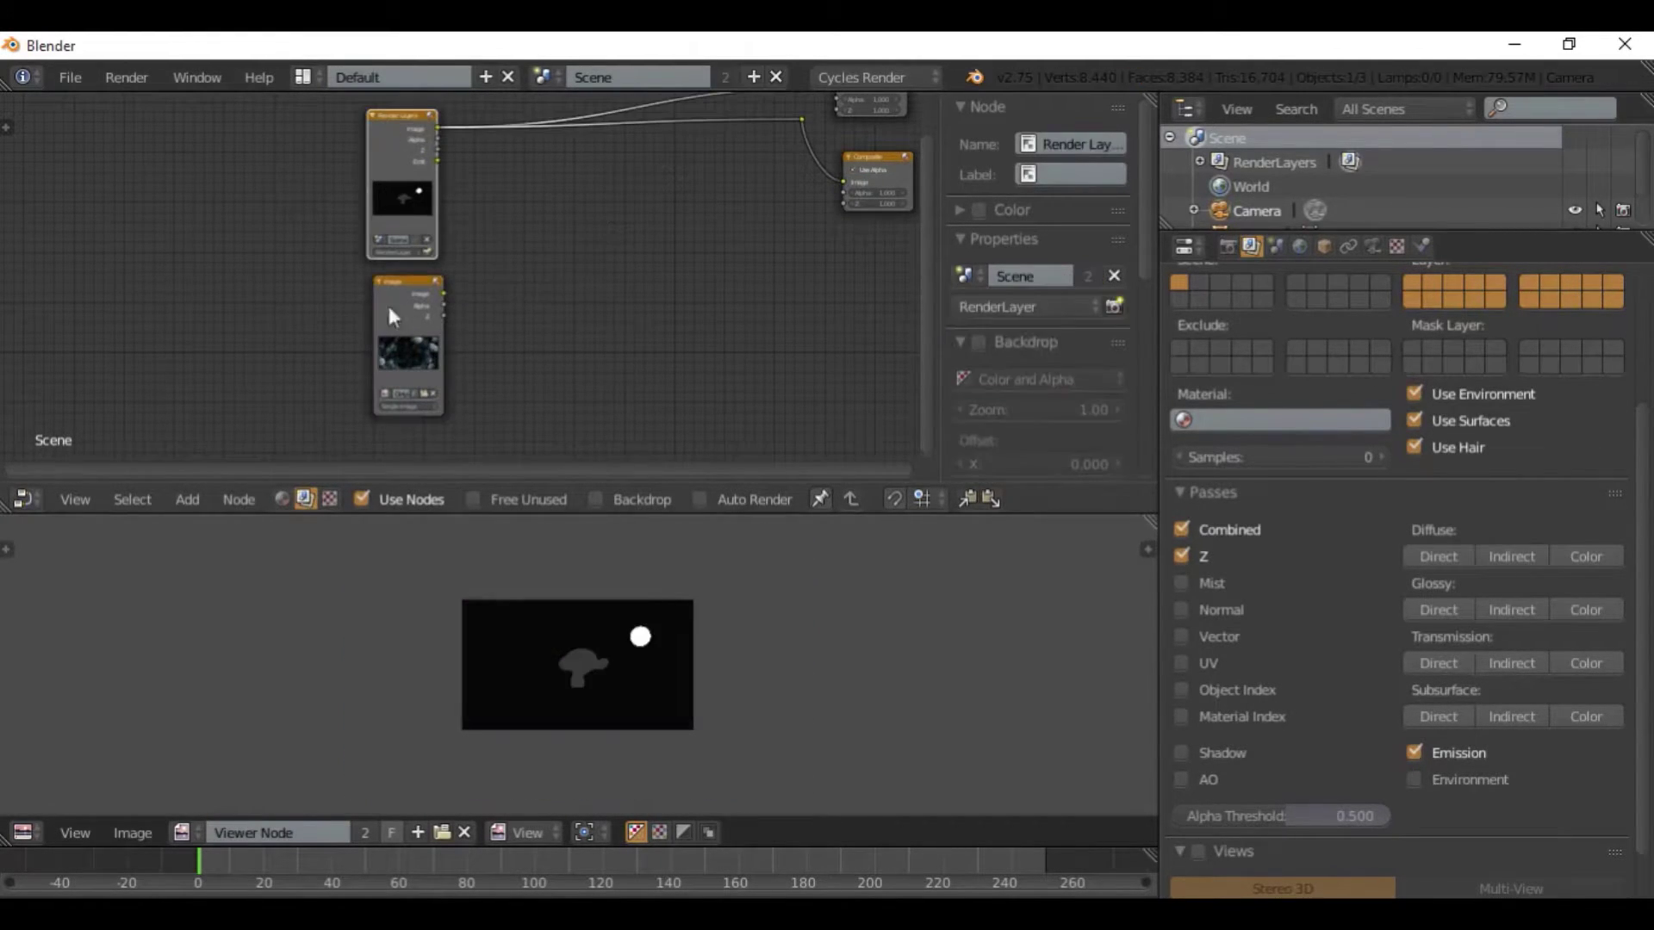
left_click(412, 338, "ctrl+shift")
left_click(400, 138, "ctrl+shift")
left_click(403, 351, "ctrl+shift")
Insert a Scale node on the link between the Image node and the Viewer, positioned beside the Image node.
key("shift+a")
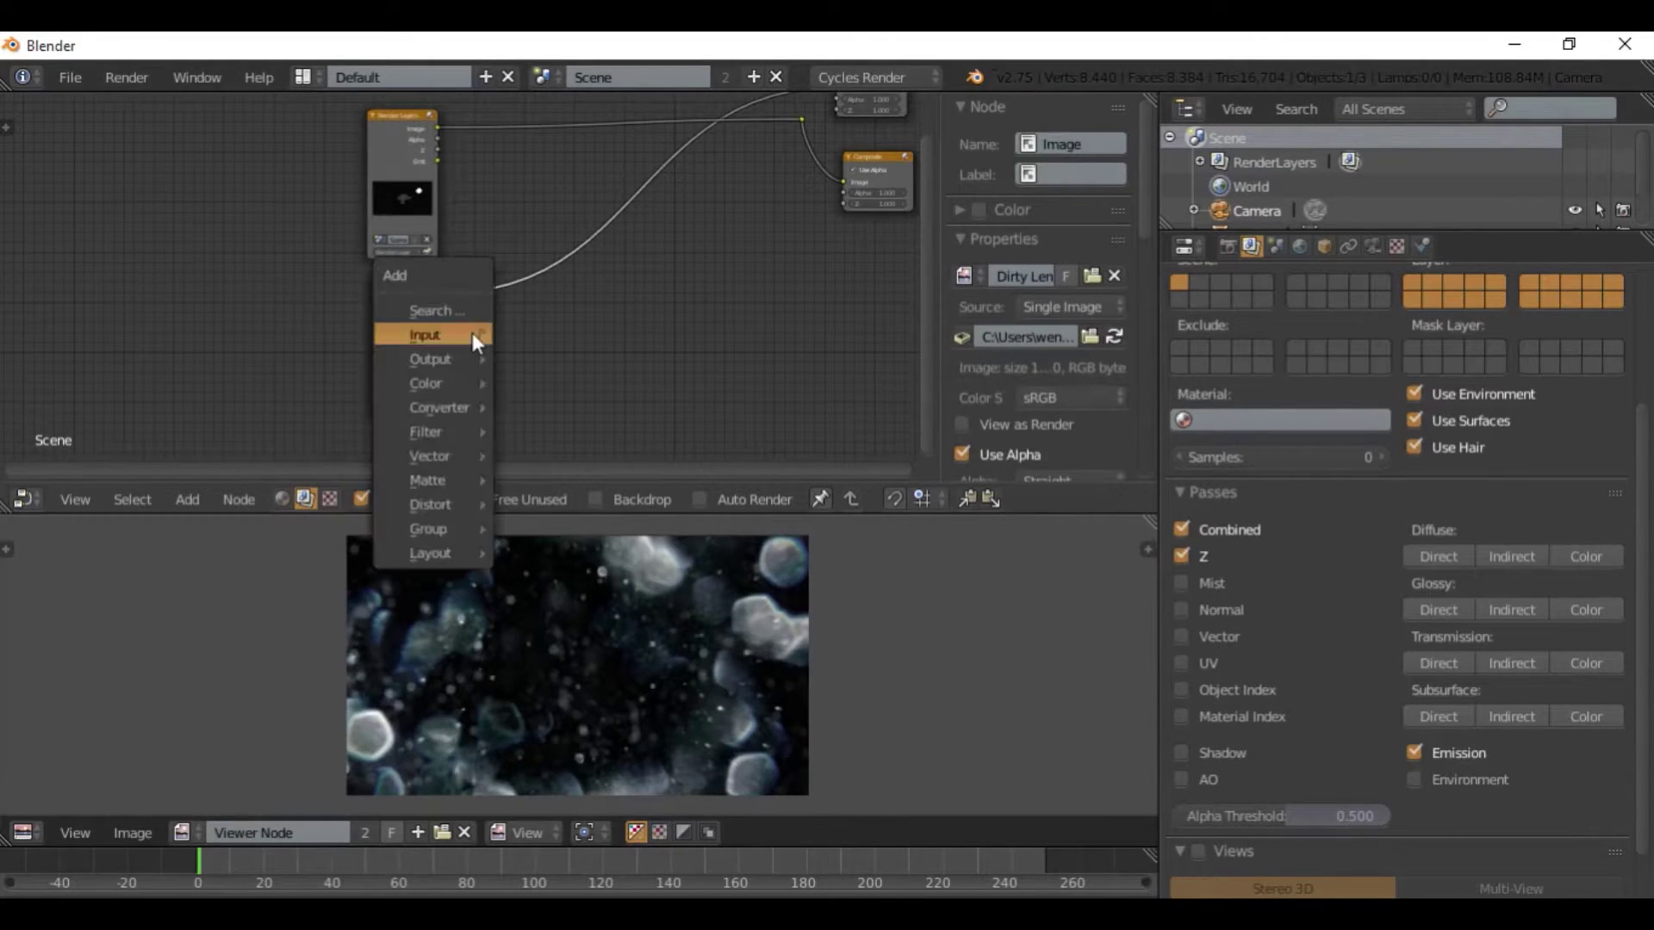
mouse_move(443, 508)
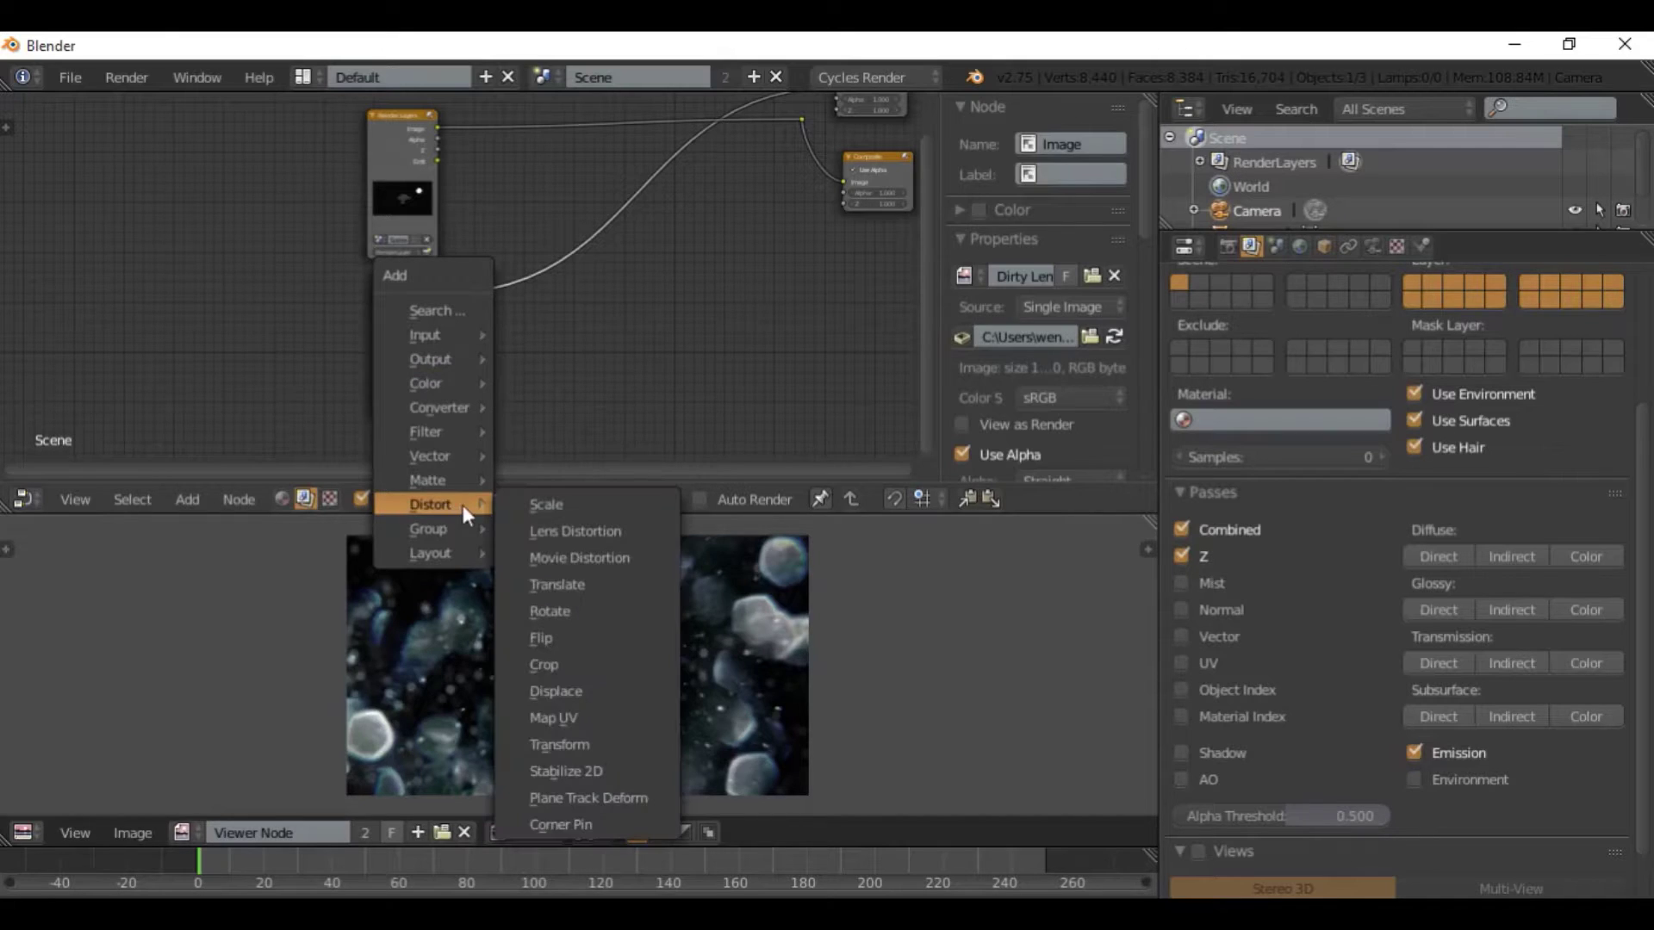
left_click(527, 504)
left_click(484, 246)
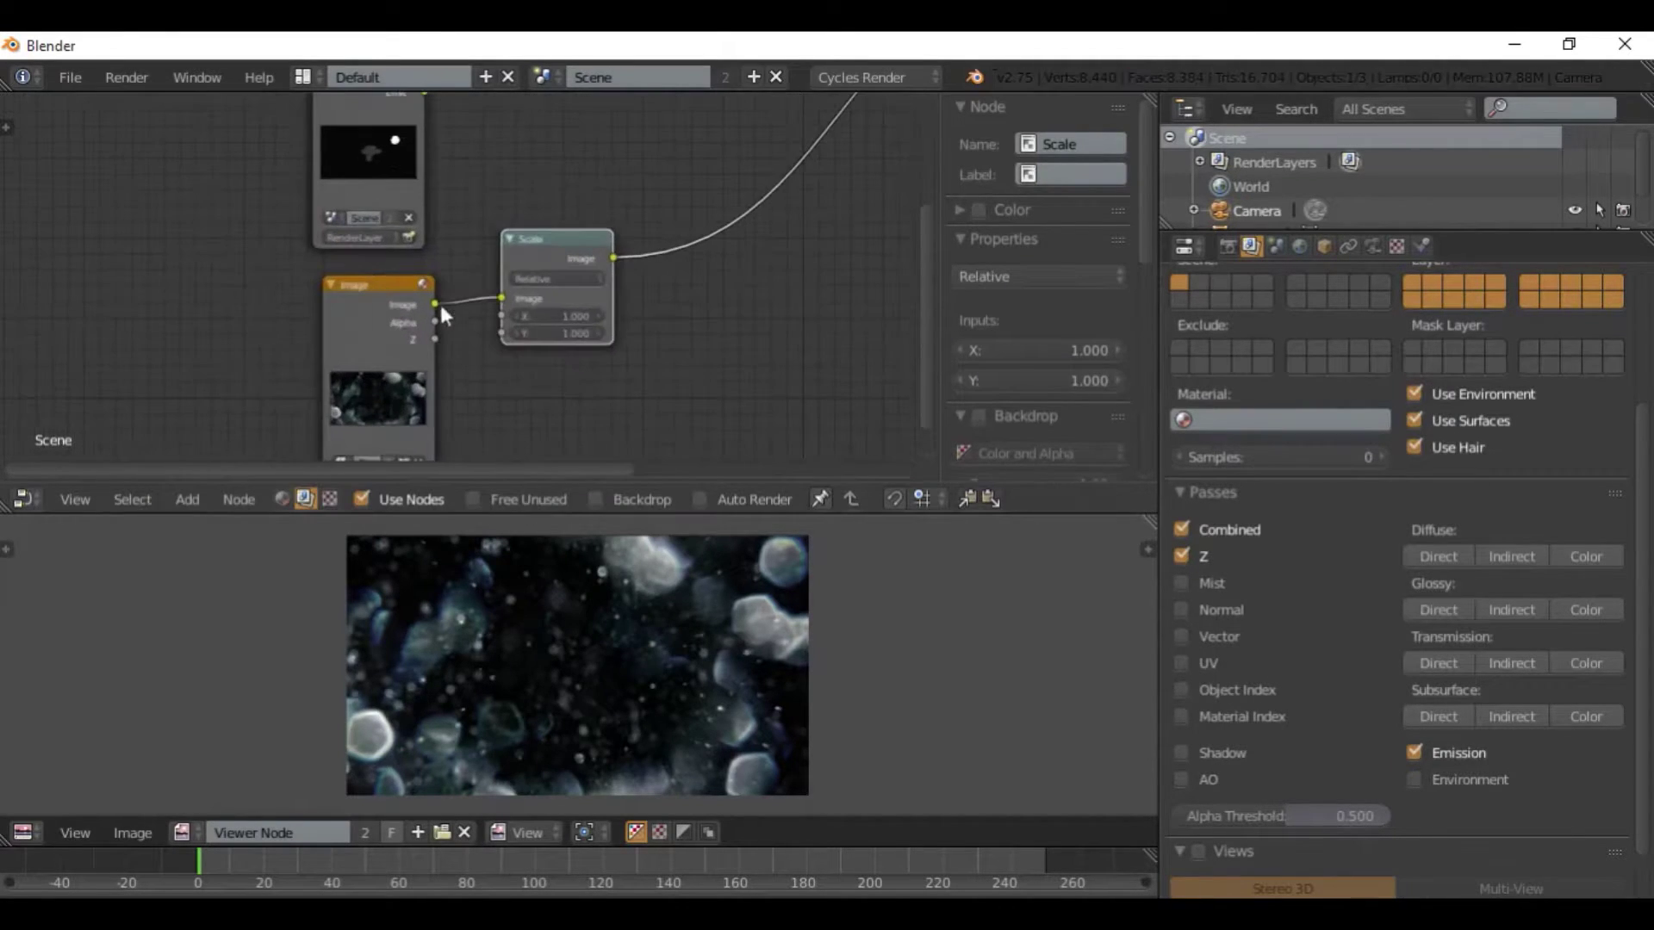
middle_click_drag(396, 327, 472, 216)
left_click_drag(593, 143, 556, 198)
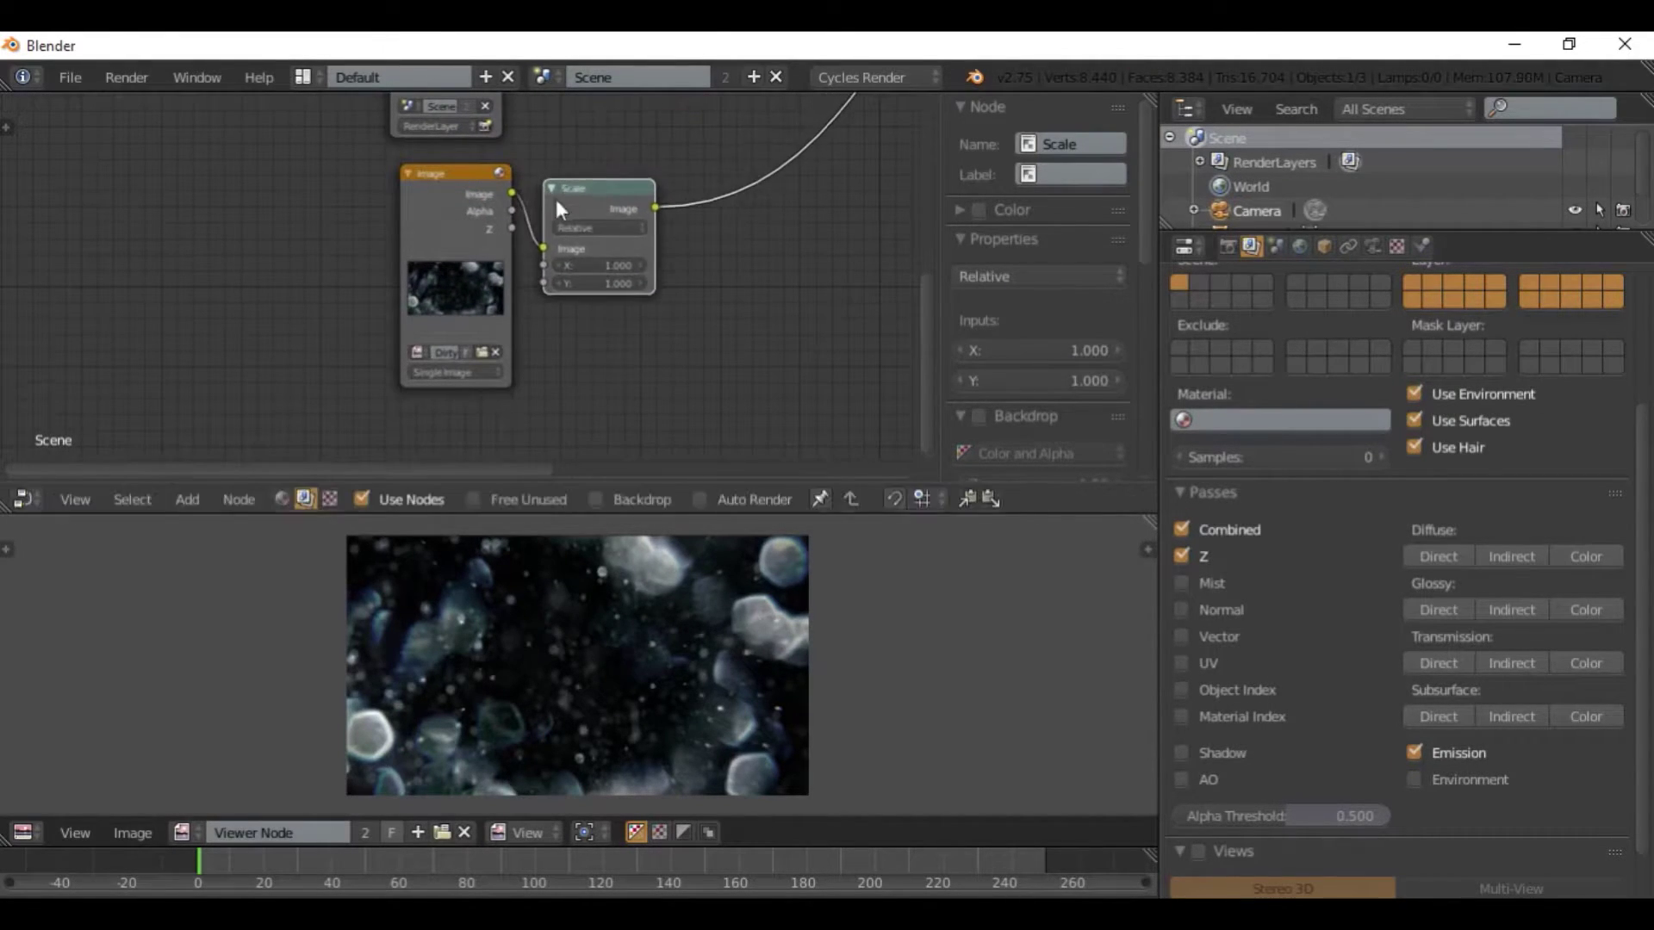
Set the Scale node's space to Render Size.
scroll(523, 247, "up", 1)
left_click(633, 218)
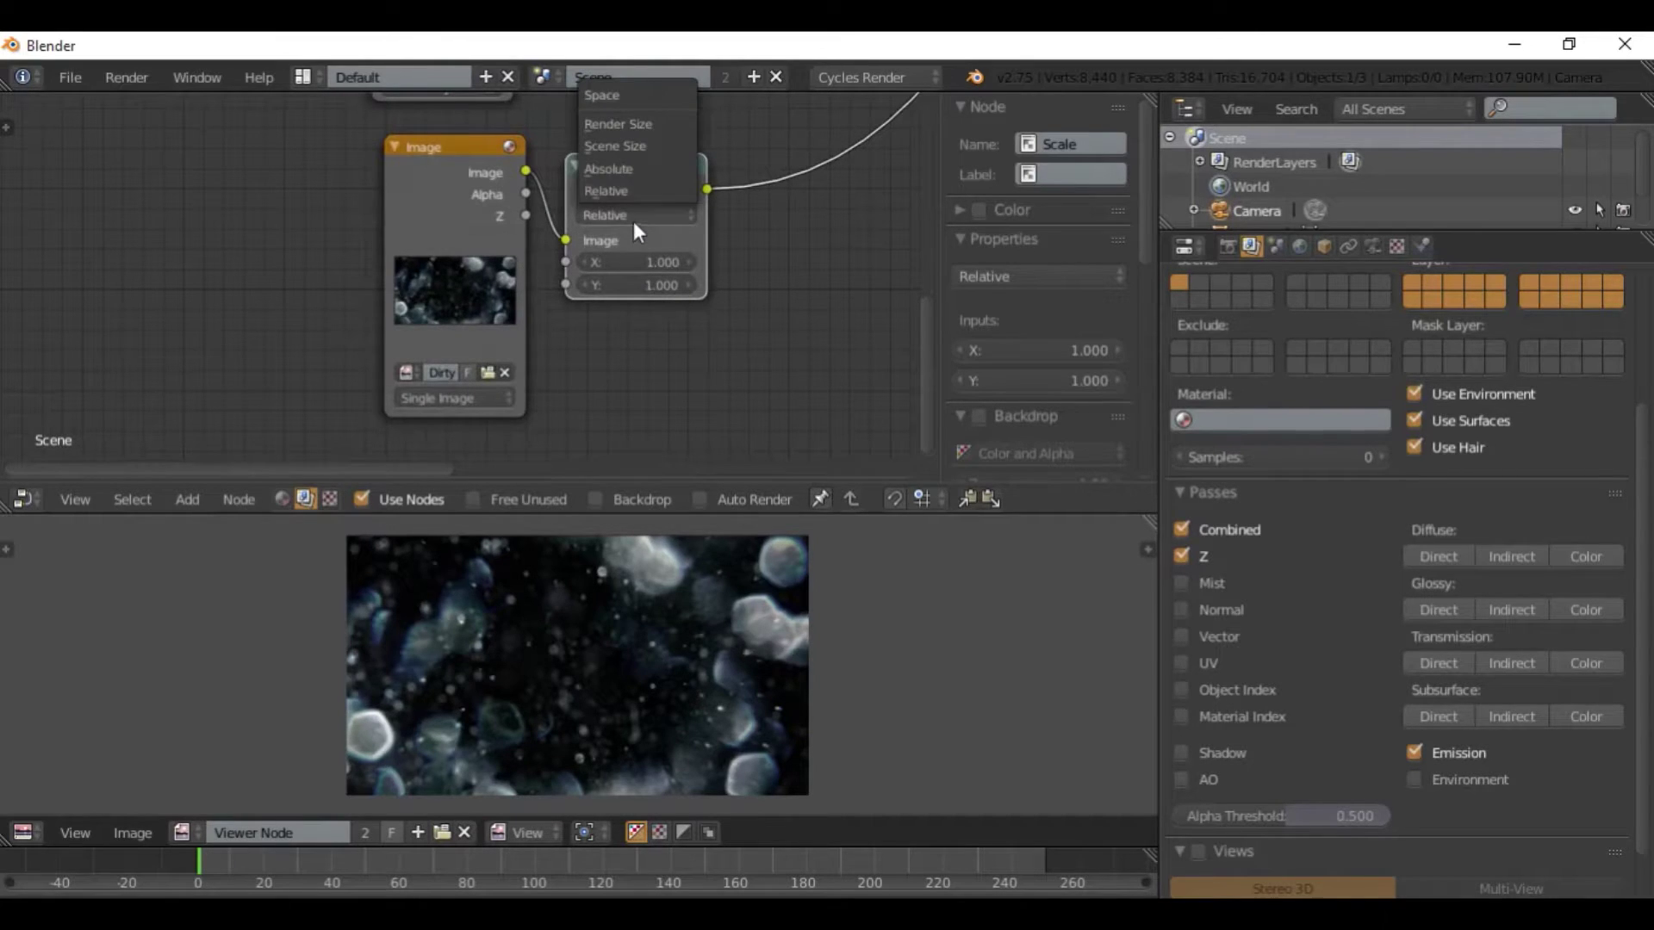
left_click(639, 124)
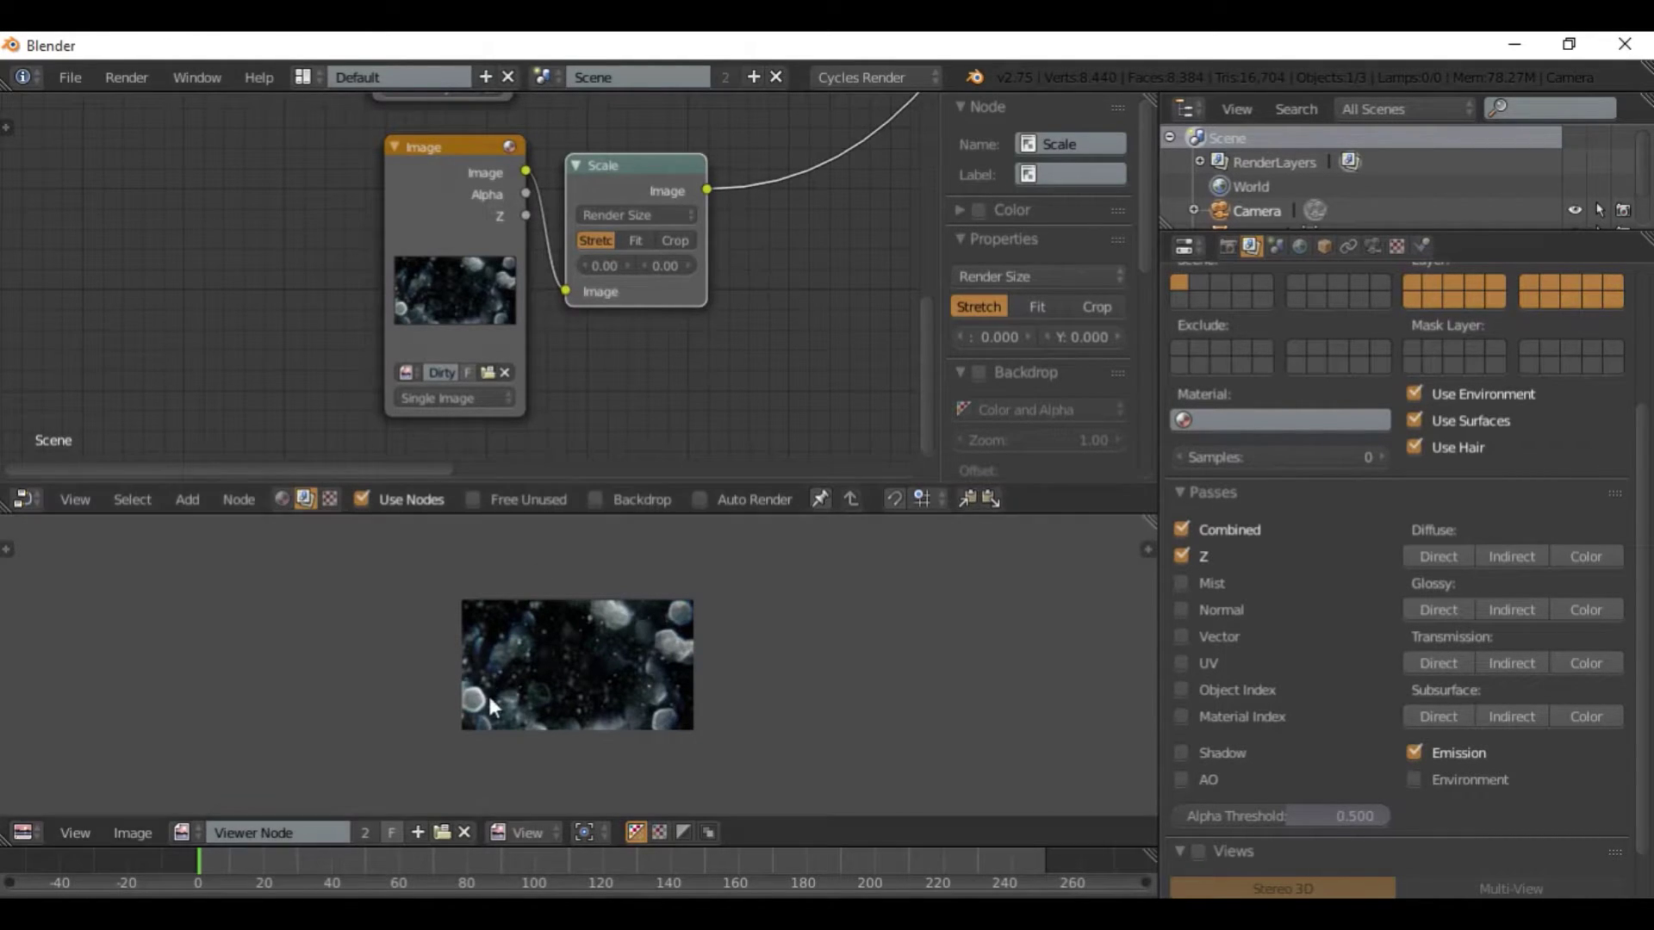
Alternate the Viewer input between the Render Layers and Scale nodes to compare the render with the scaled lens image.
scroll(504, 277, "down", 3)
middle_click_drag(504, 278, 496, 354)
scroll(495, 355, "down", 2)
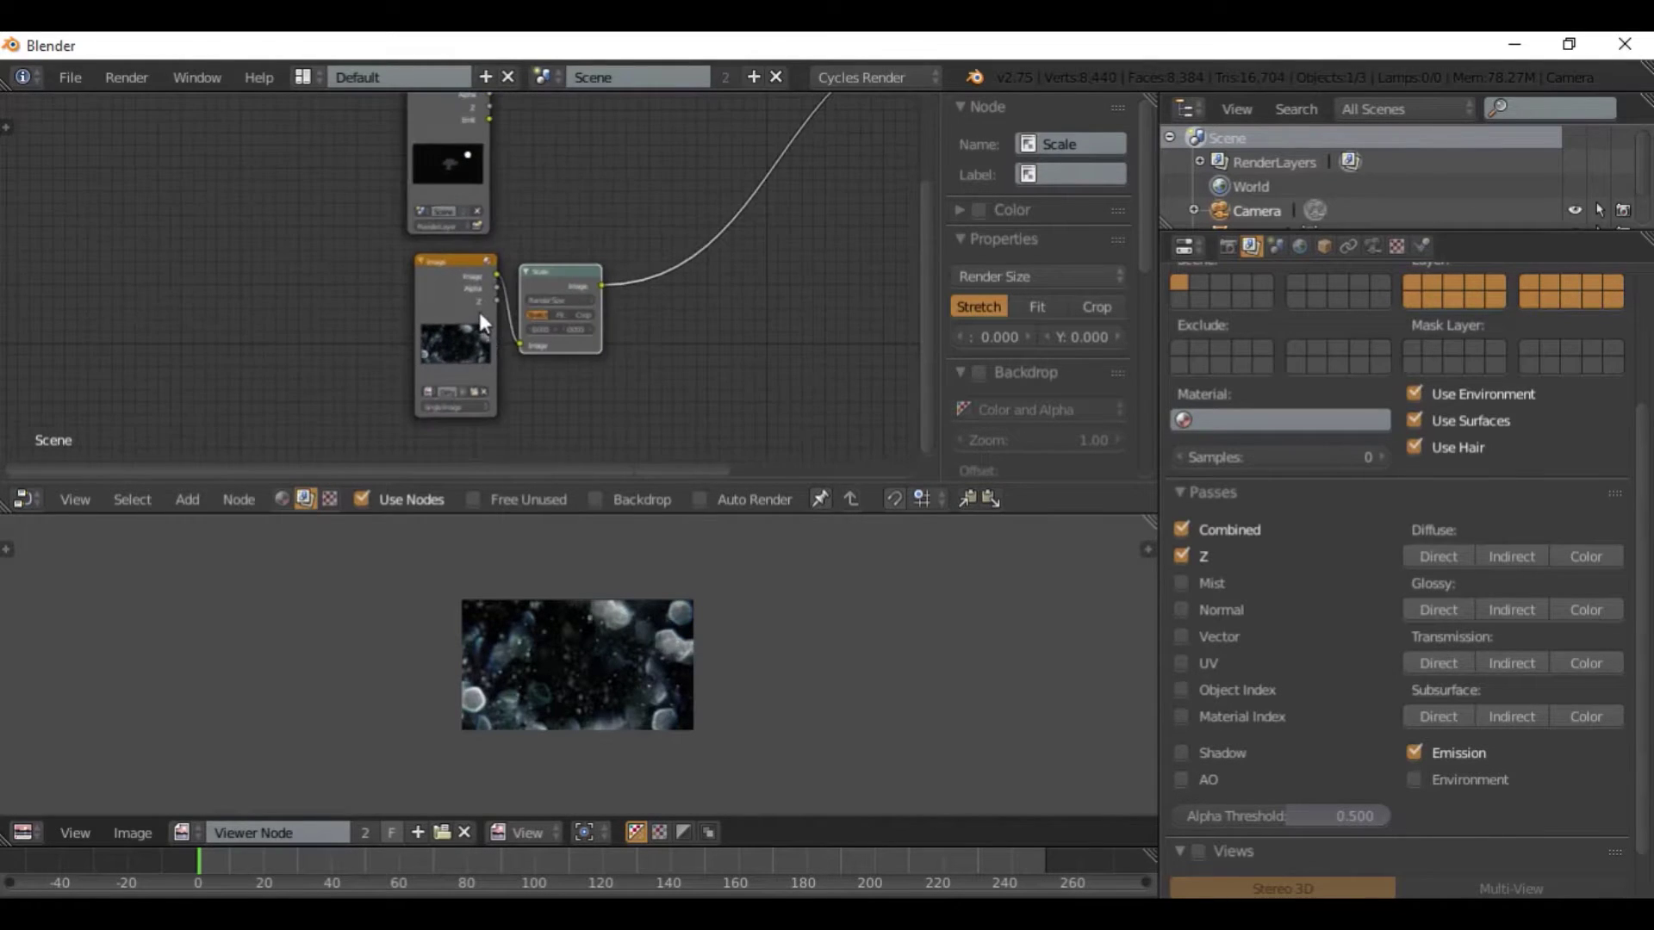
left_click(446, 136, "ctrl+shift")
left_click(426, 267, "ctrl+shift")
left_click(437, 131, "ctrl+shift")
left_click(442, 265, "ctrl+shift")
scroll(509, 272, "up", 1)
scroll(510, 274, "up", 1)
left_click(587, 282)
middle_click_drag(588, 317, 472, 417)
scroll(472, 417, "down", 1)
left_click(469, 380, "ctrl+shift")
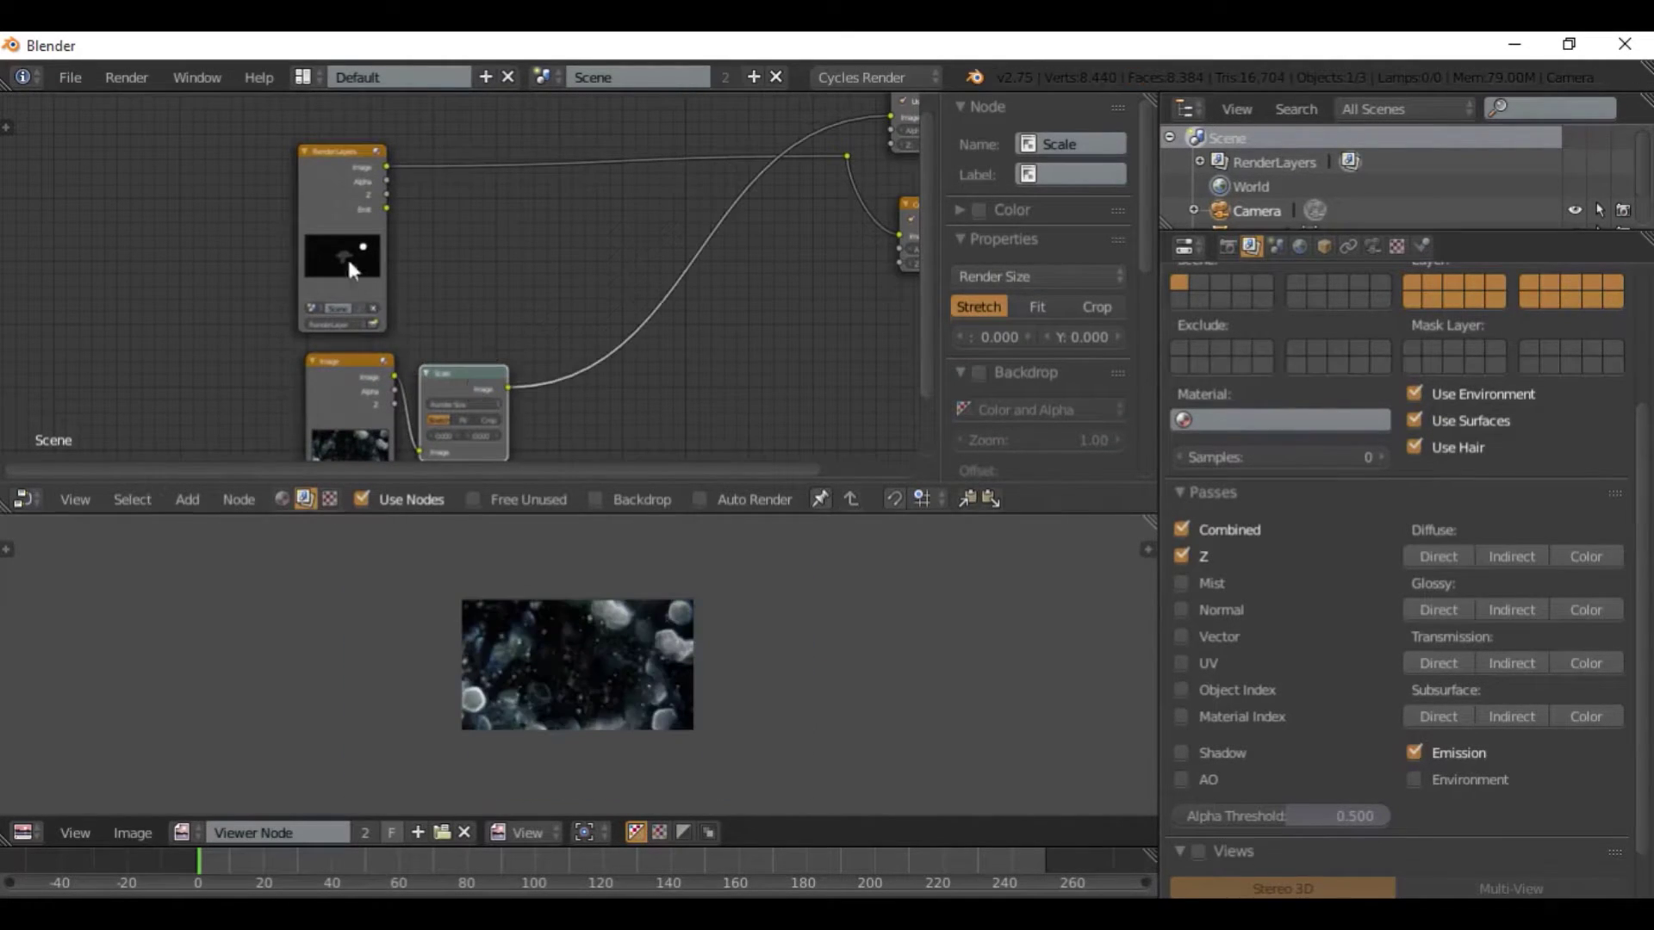
left_click(338, 222, "ctrl+shift")
left_click(454, 384, "ctrl+shift")
left_click(333, 244, "ctrl+shift")
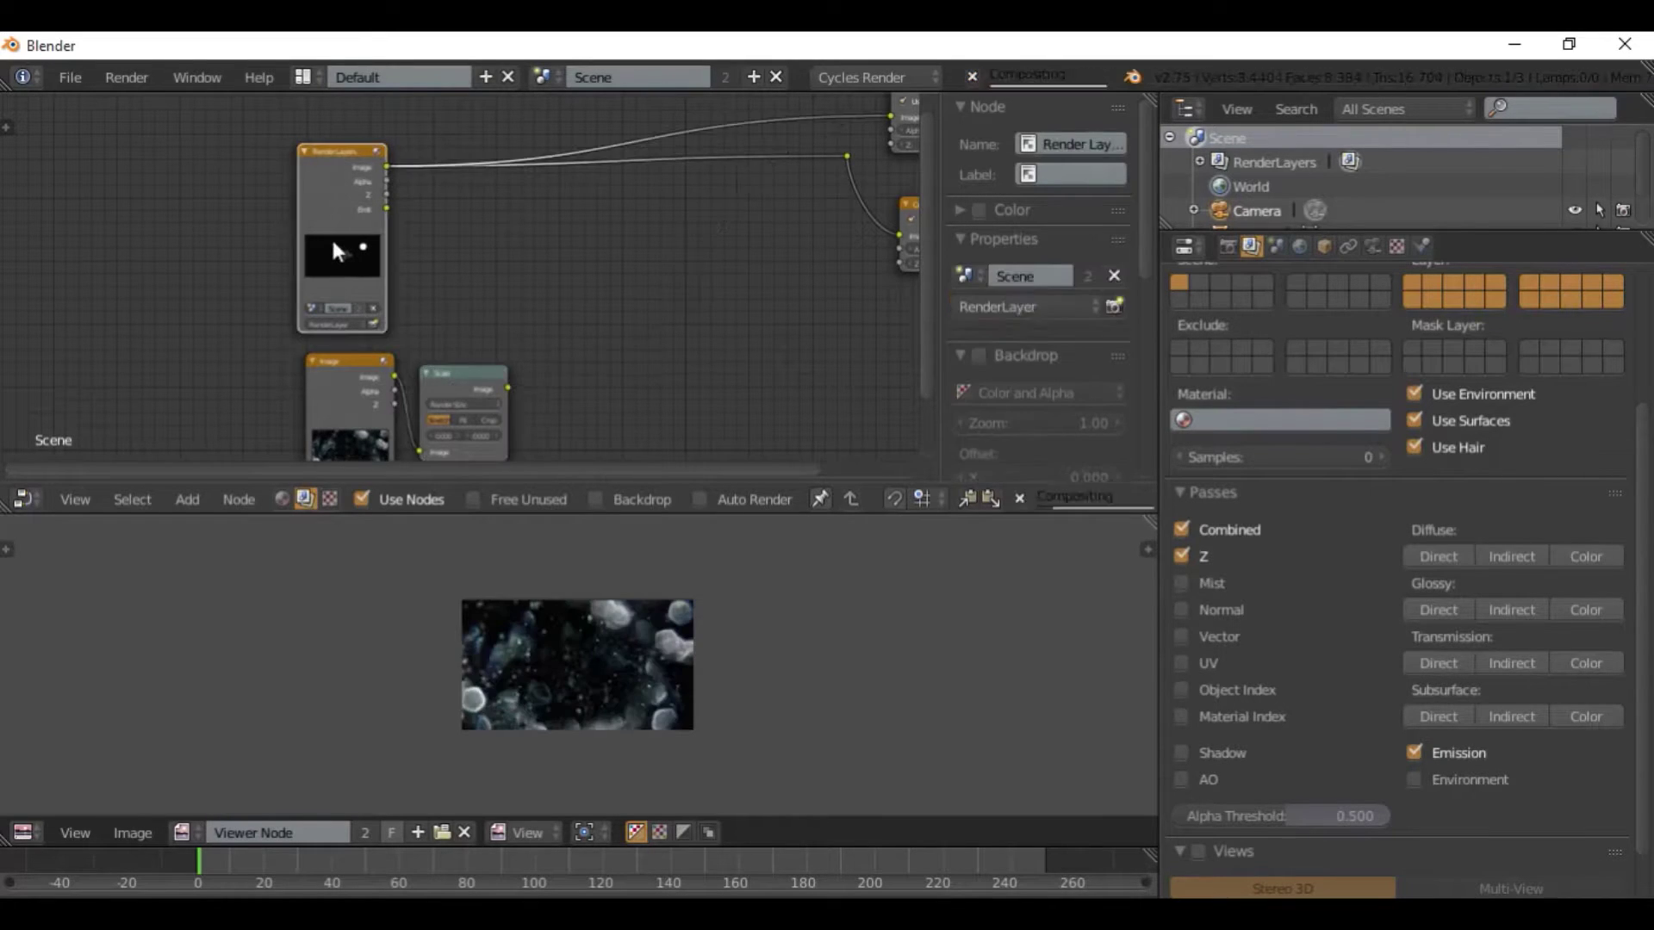
Reconnect the Scale node beside the lens Image node to the Viewer.
middle_click_drag(458, 418, 367, 373)
scroll(415, 371, "down", 1)
scroll(488, 412, "up", 3)
middle_click_drag(334, 235, 338, 224)
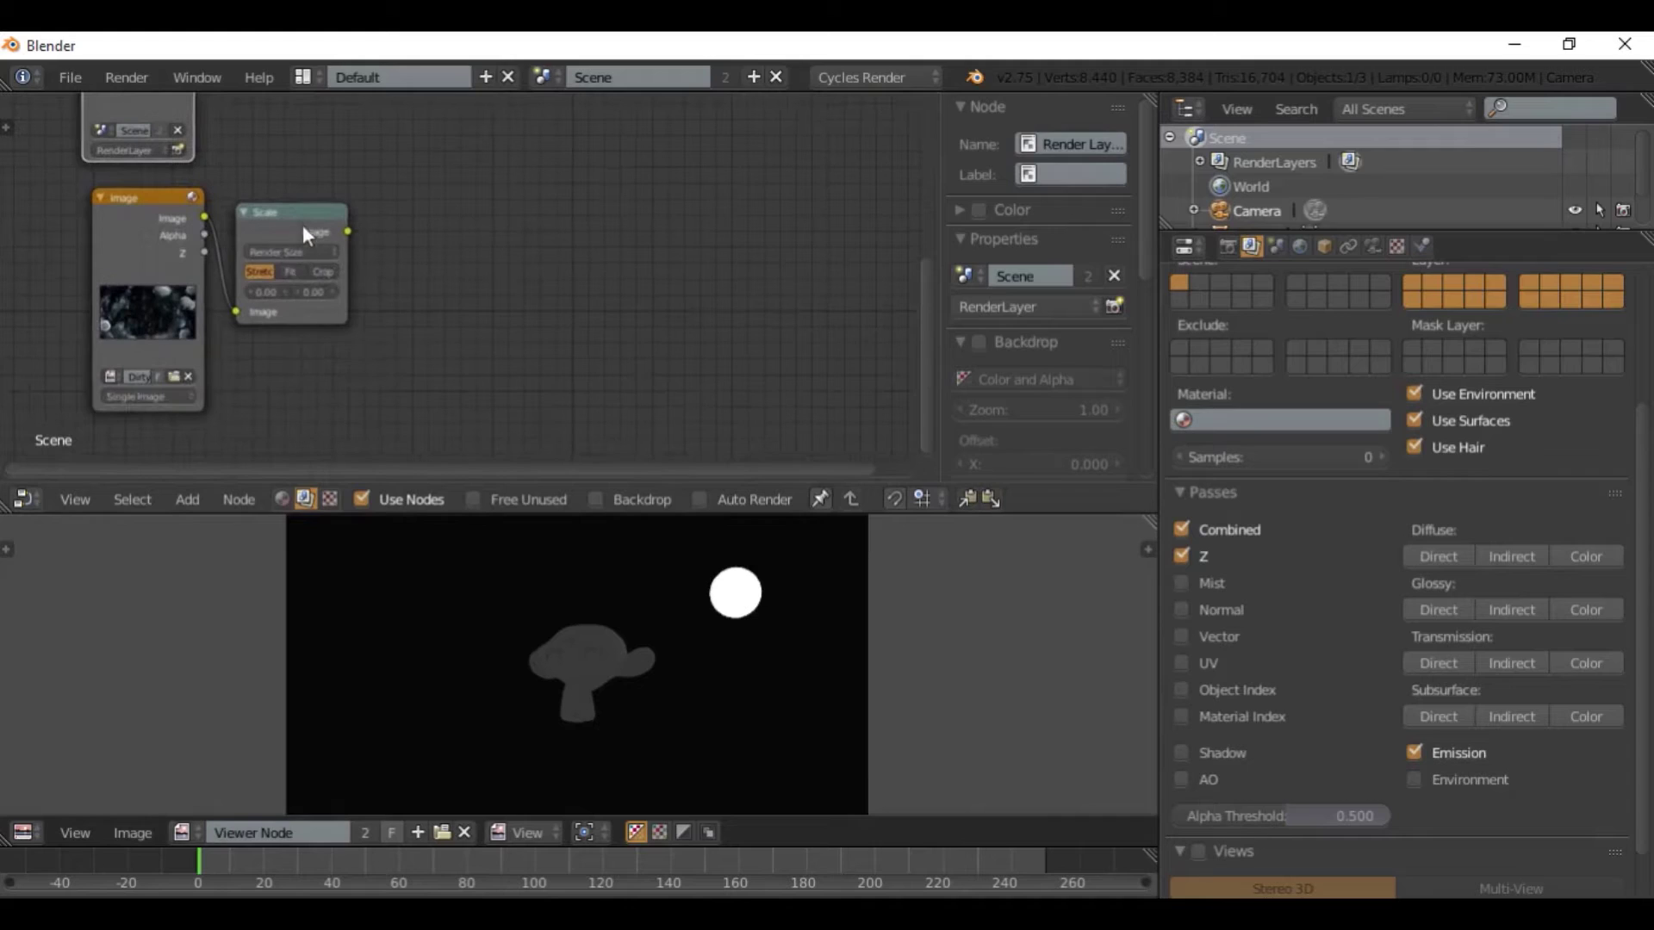
left_click_drag(299, 229, 310, 206)
scroll(364, 255, "up", 4)
key("shift+a")
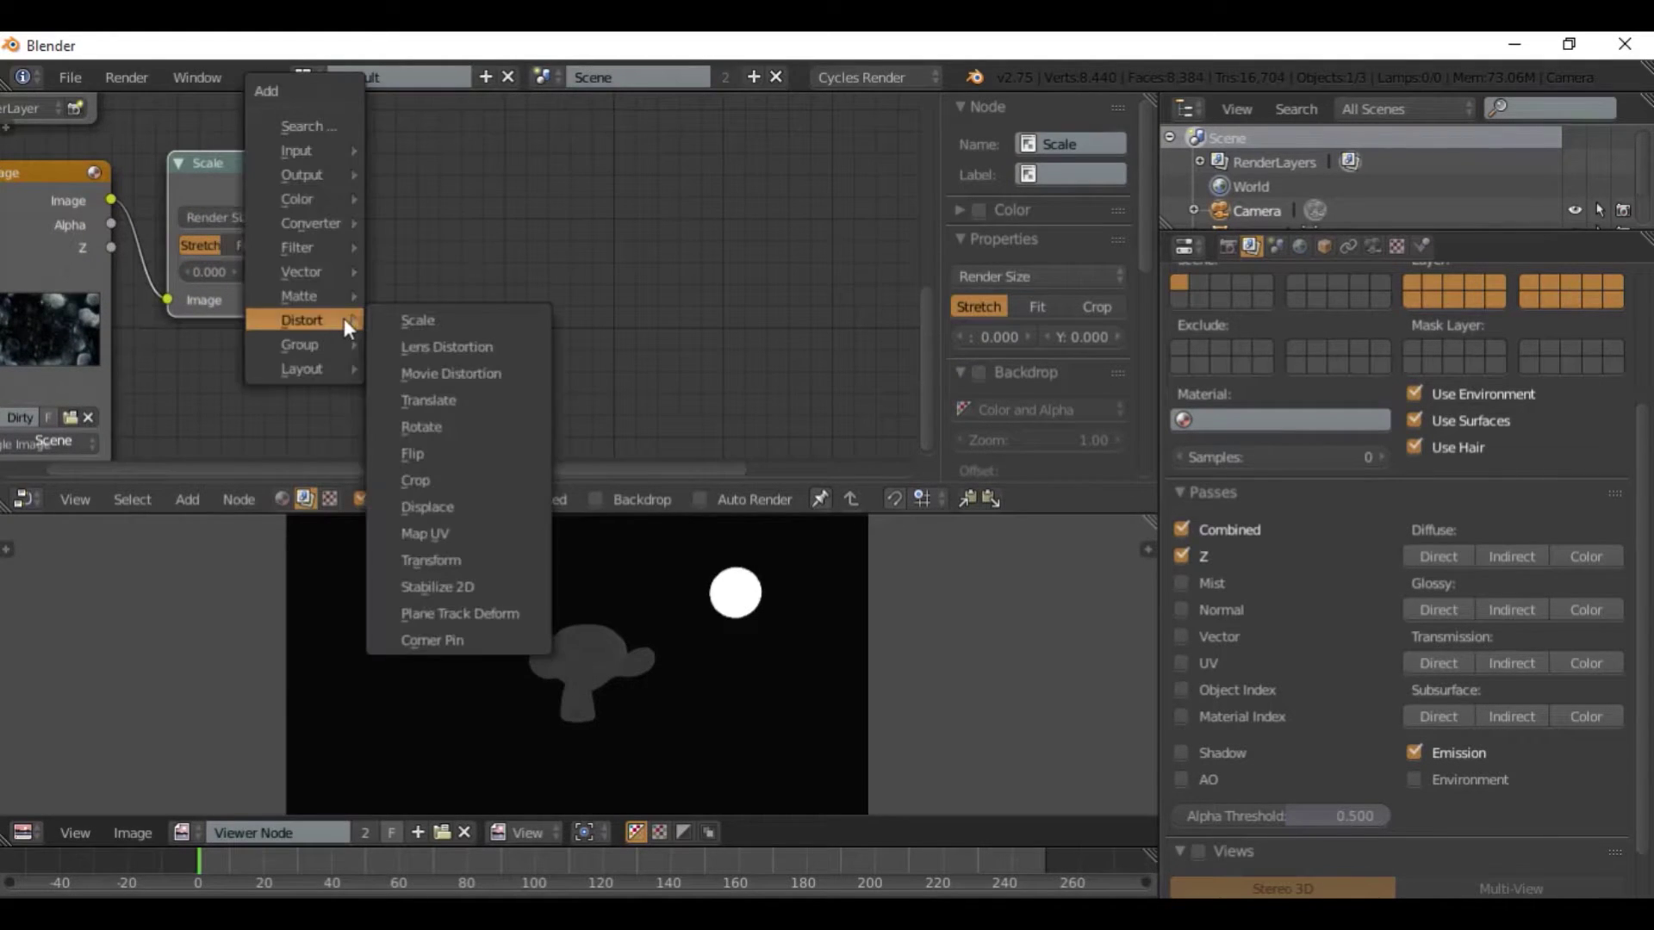
mouse_move(317, 254)
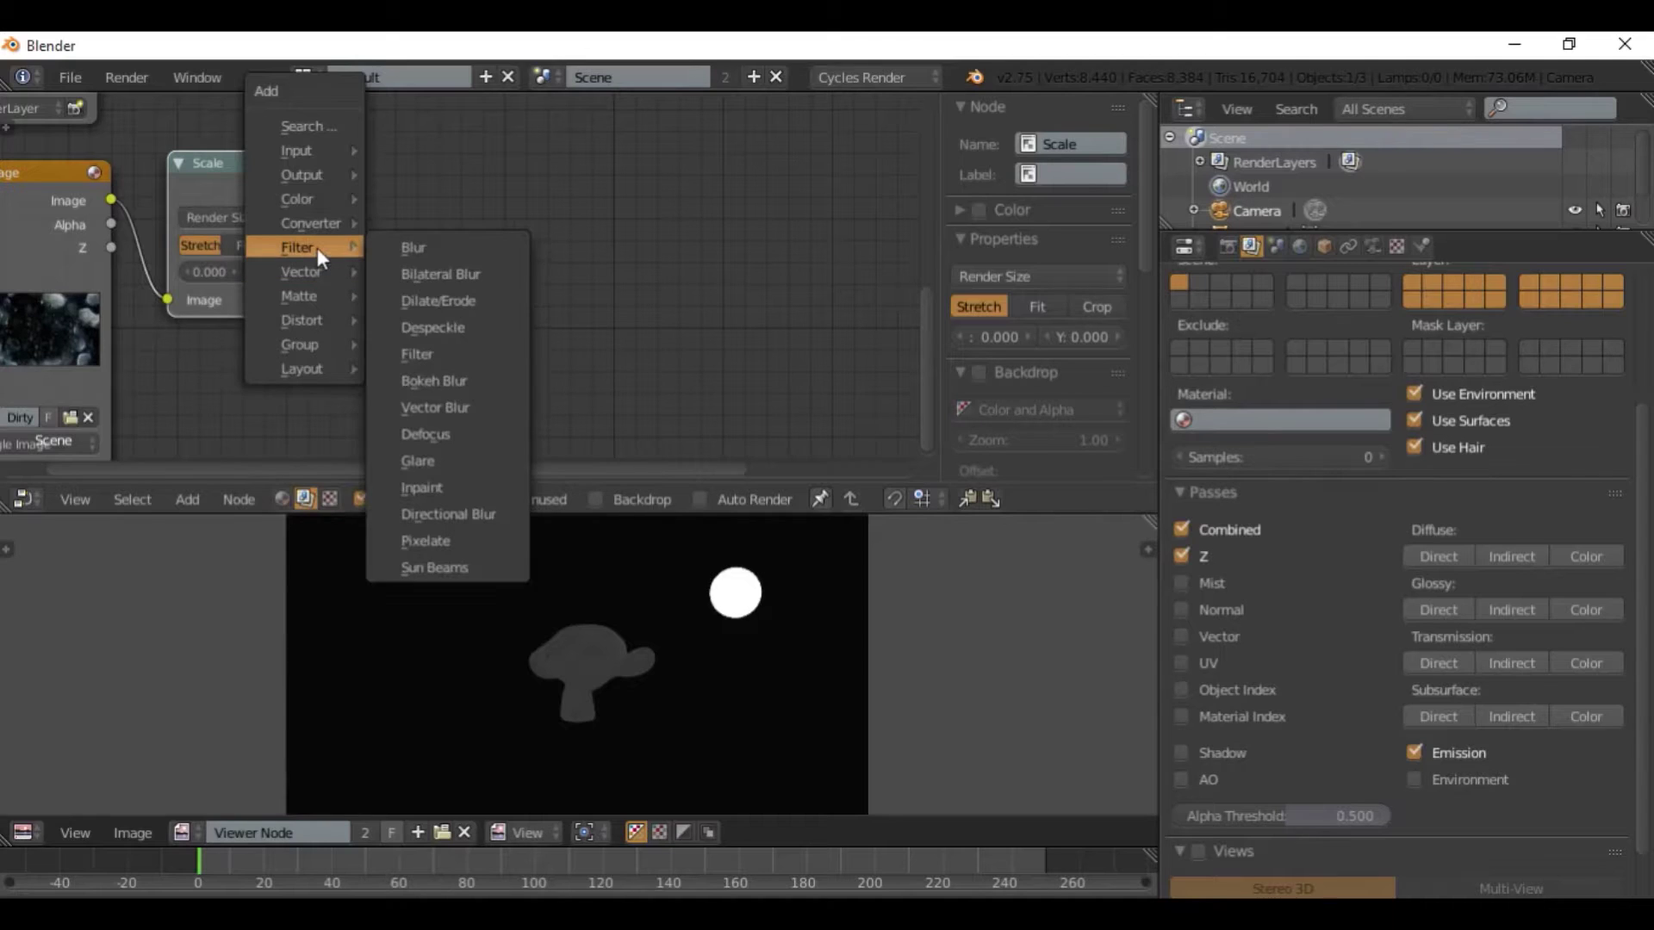
left_click(224, 189, "ctrl+shift")
Insert a Lens Distortion node on the link between the lens image's Scale node and the Viewer.
key("shift+a")
mouse_move(378, 240)
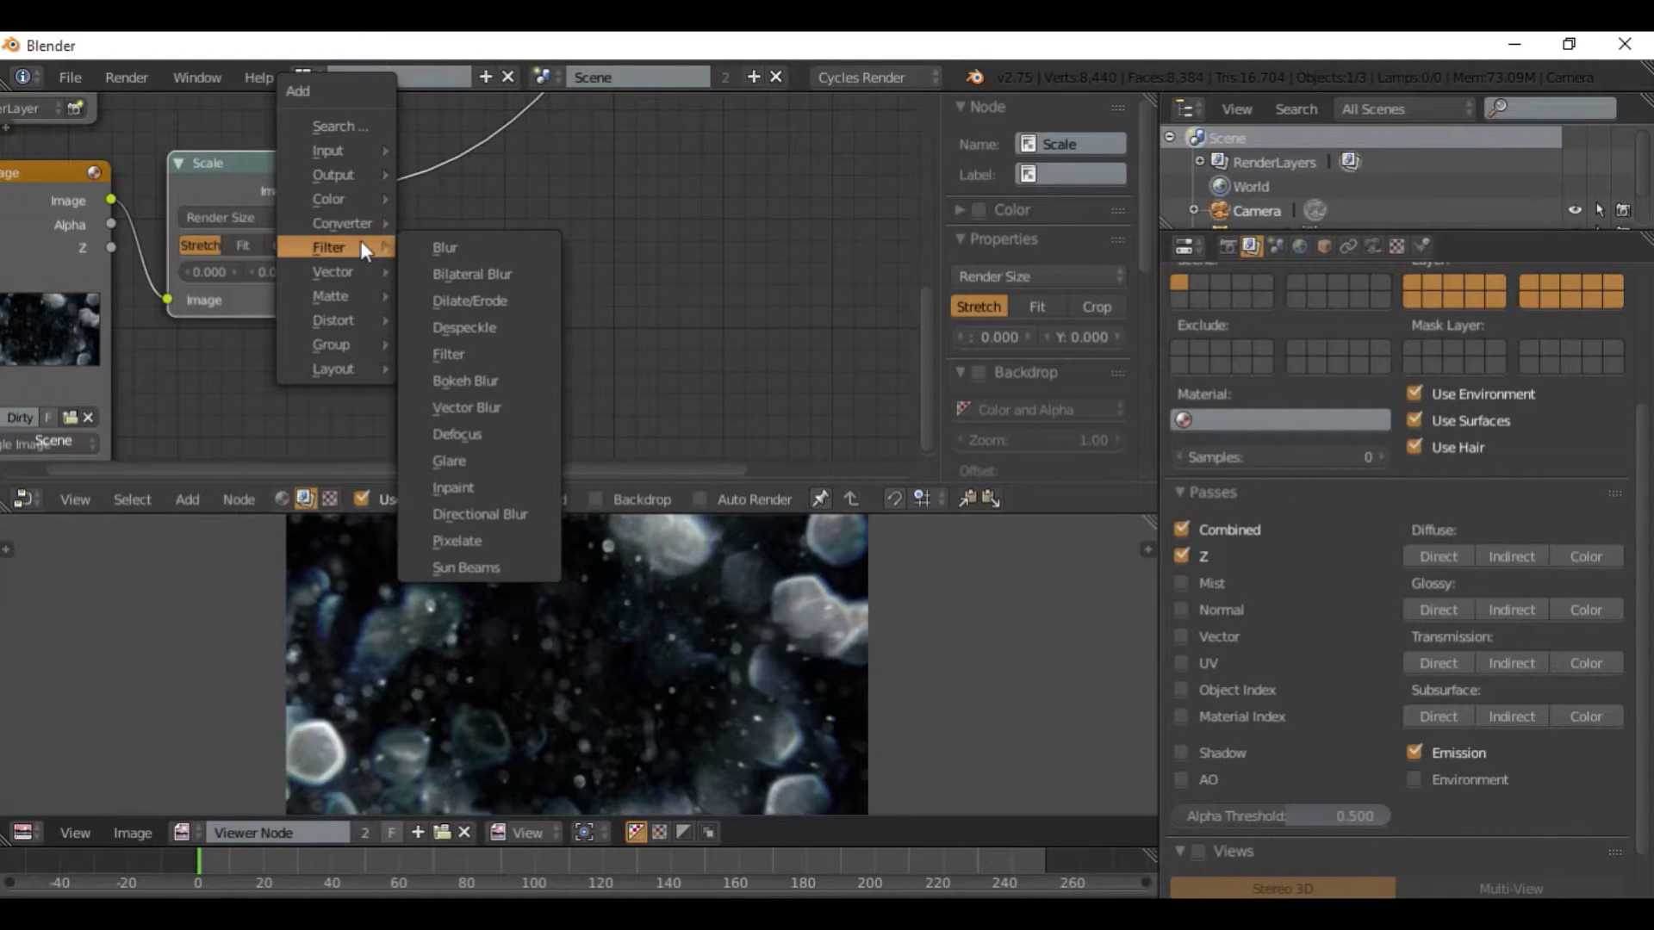
mouse_move(333, 322)
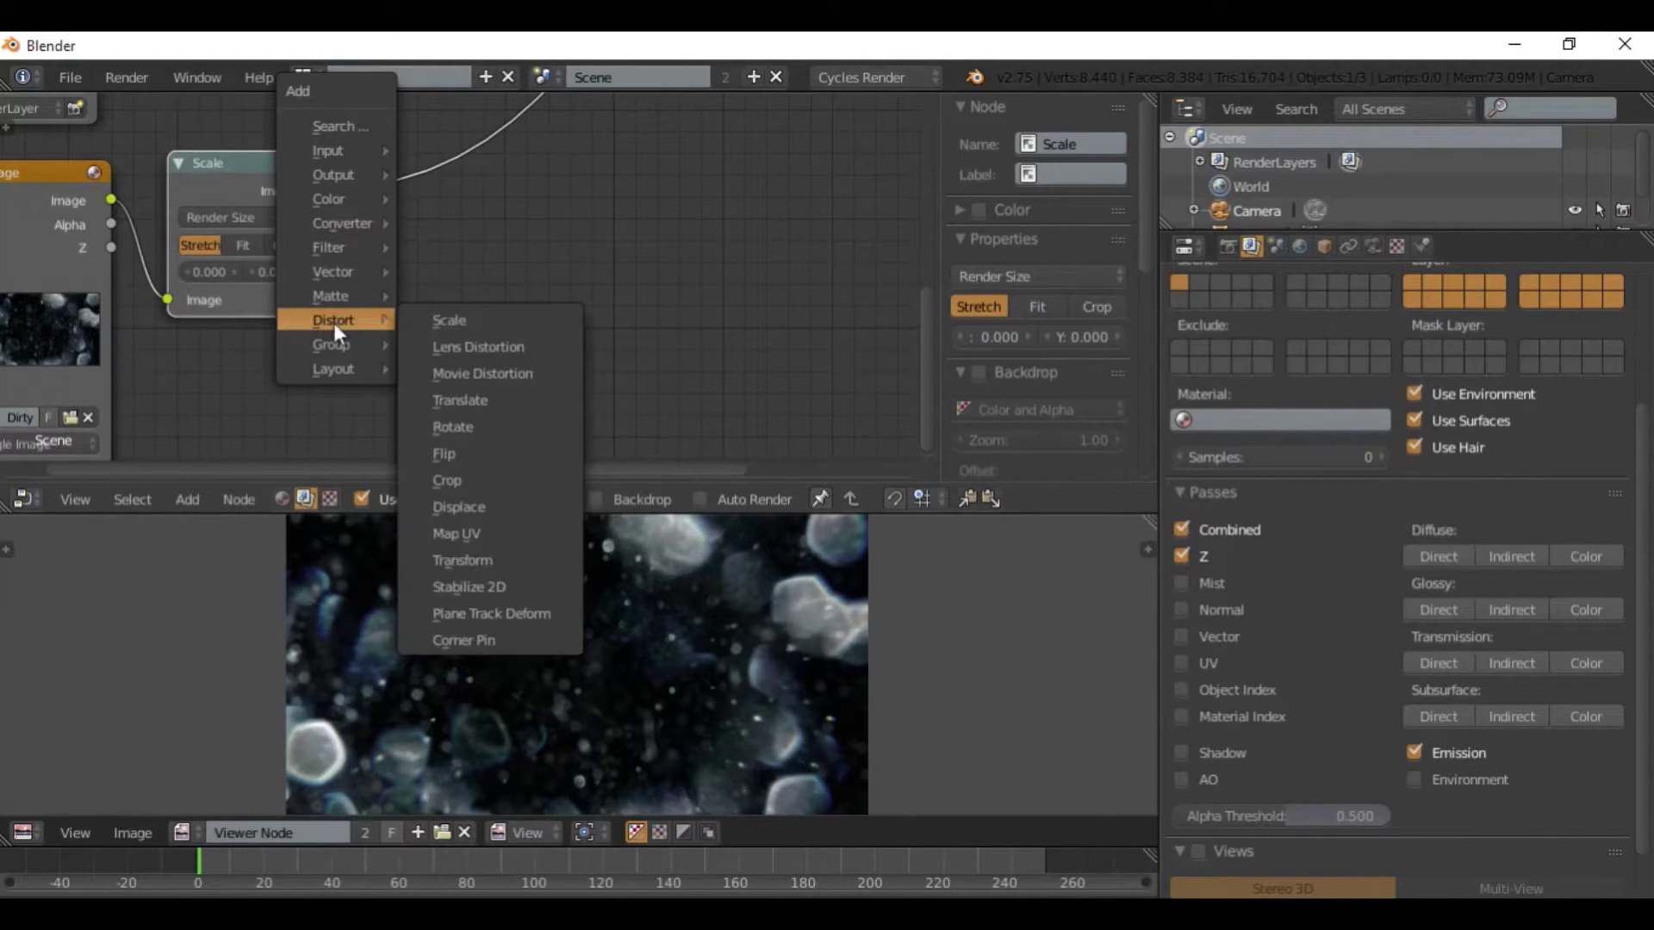
left_click(470, 351)
left_click(406, 159)
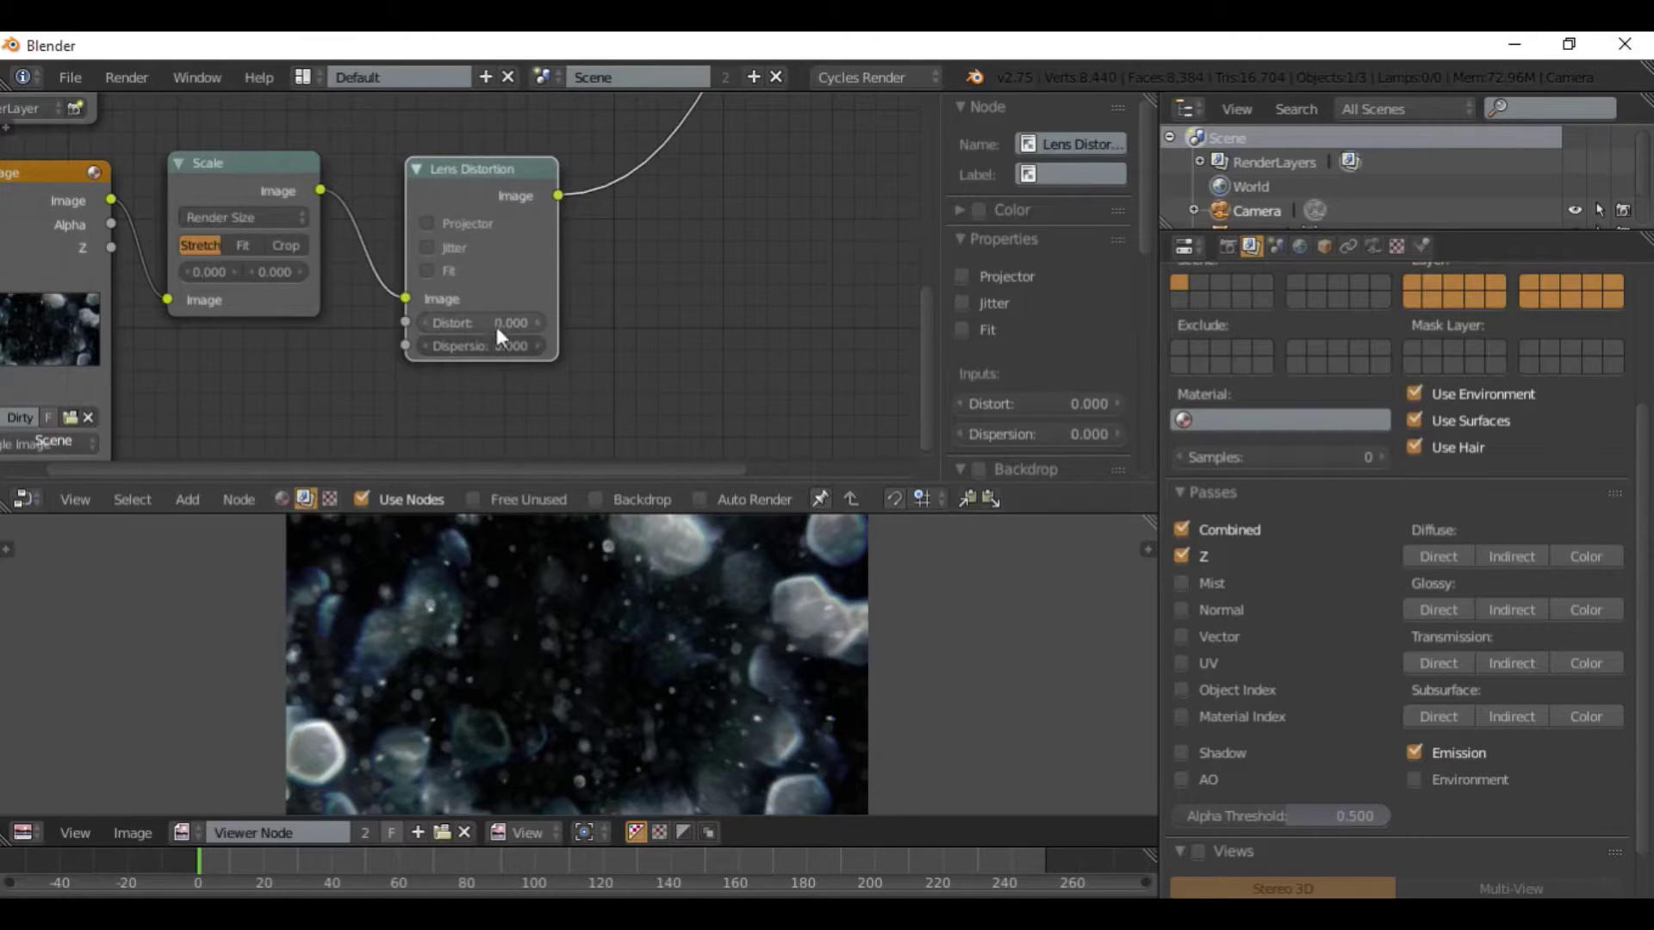
Set the Lens Distortion node's Distort to 0.1 and Dispersion to 0.2, and inspect the distorted lens image.
middle_click_drag(489, 348, 518, 315)
scroll(511, 328, "down", 4)
scroll(545, 624, "down", 3)
scroll(493, 360, "up", 5)
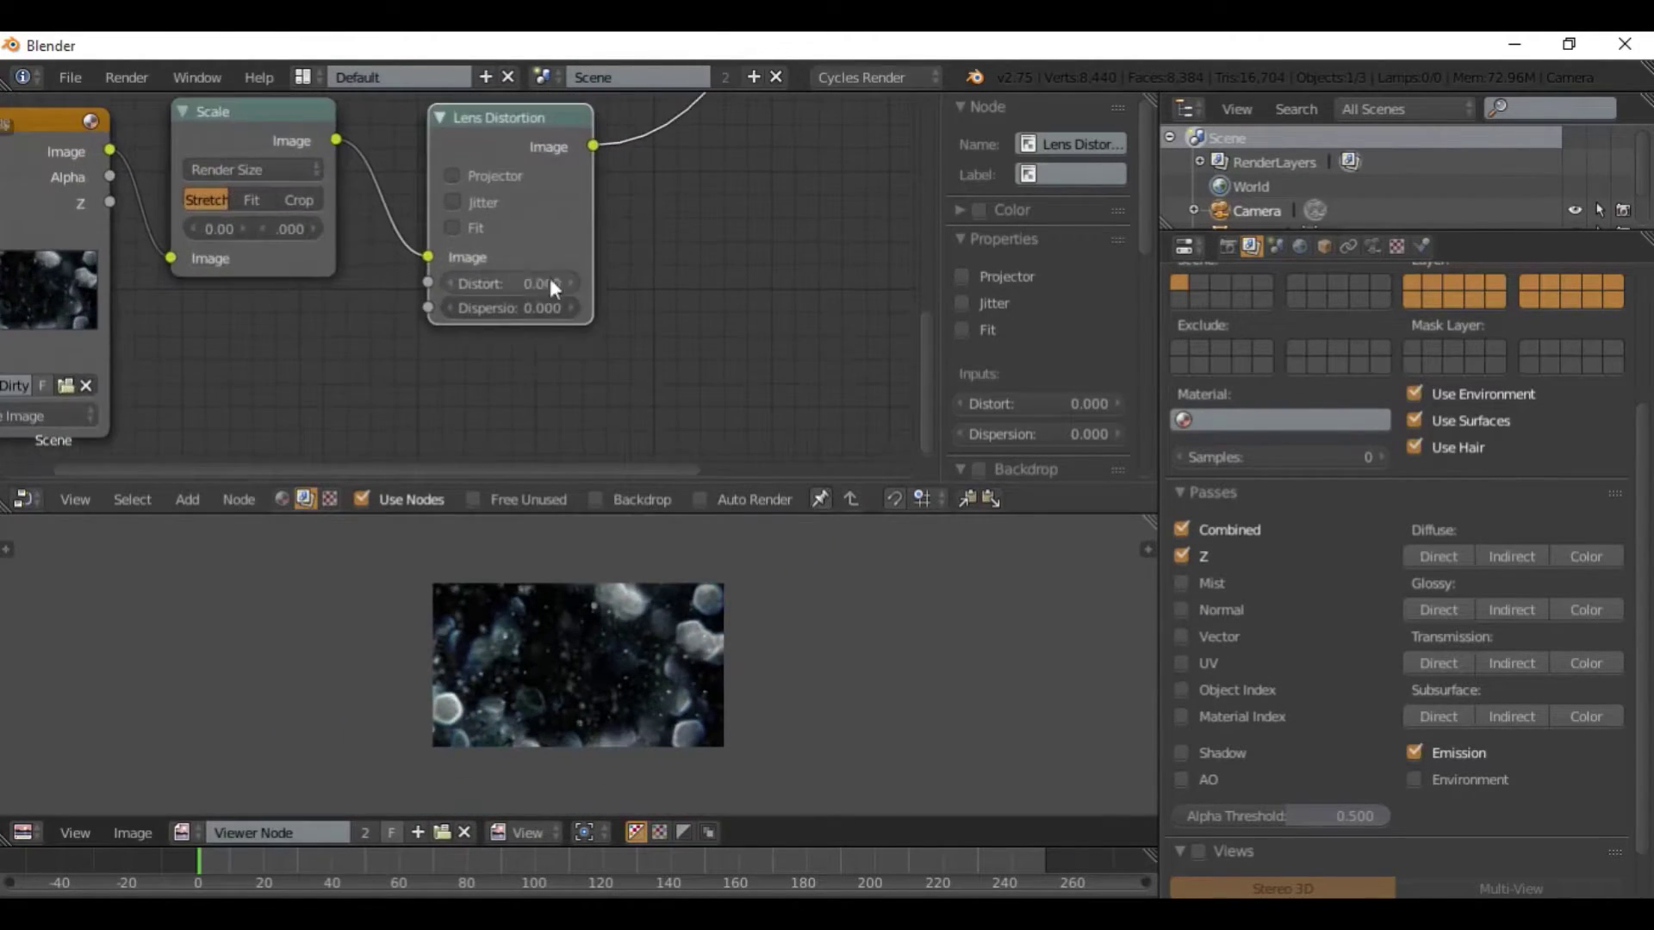
left_click(571, 283)
left_click(573, 309)
left_click(573, 310)
scroll(569, 689, "up", 2)
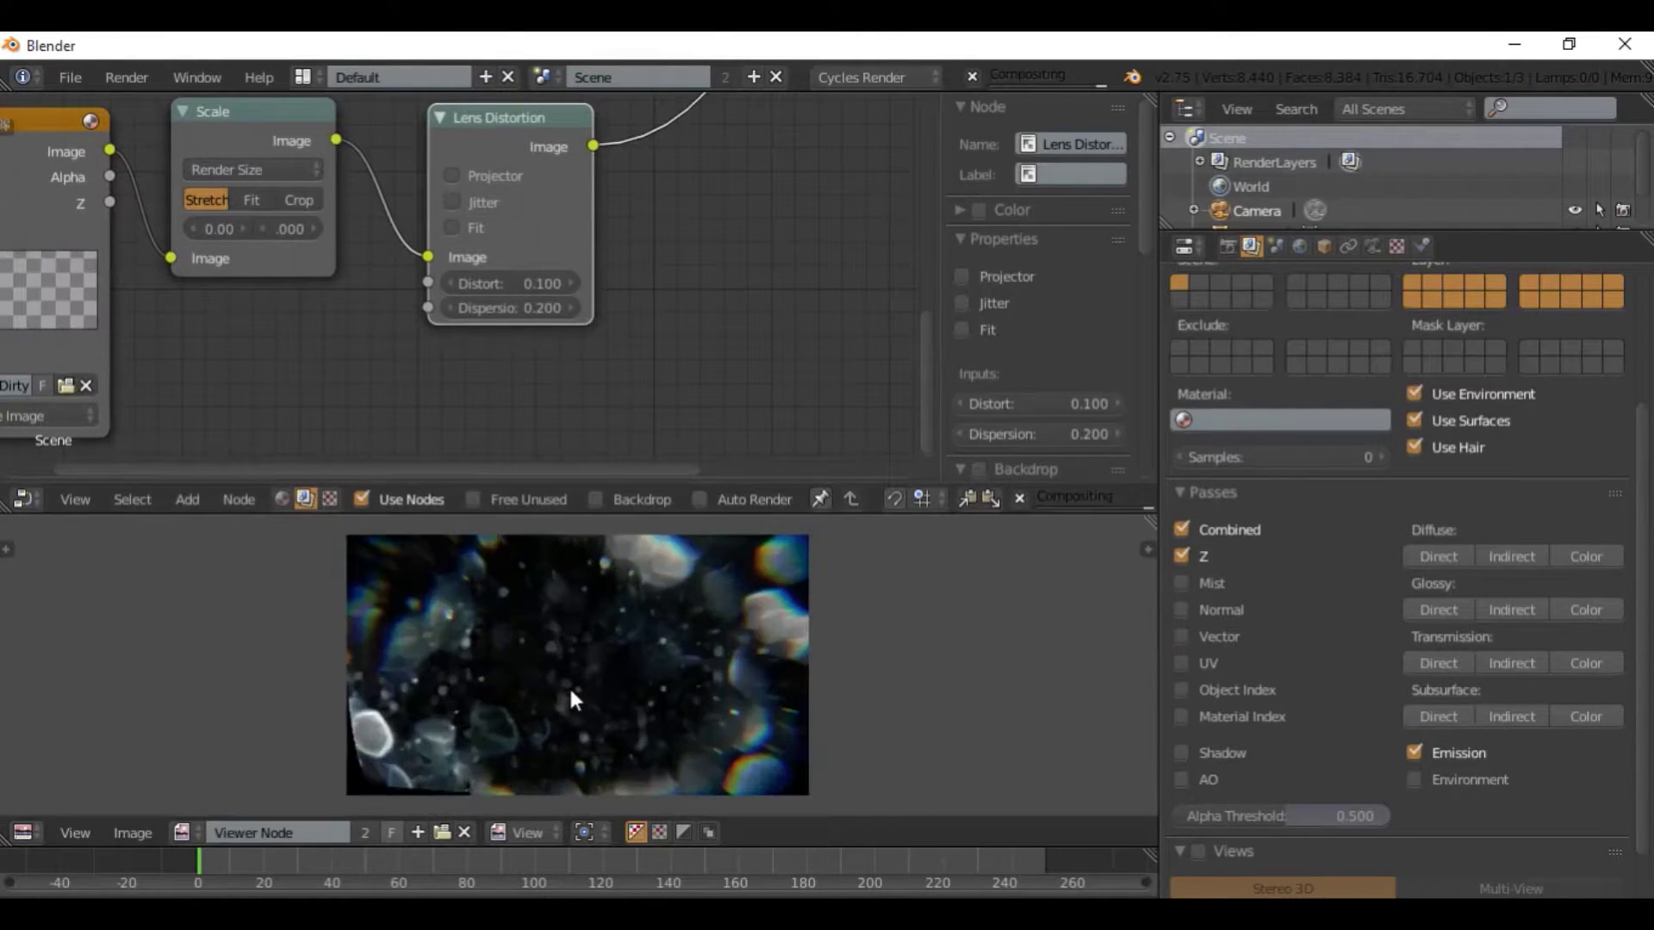
scroll(571, 691, "up", 1)
scroll(724, 652, "down", 1)
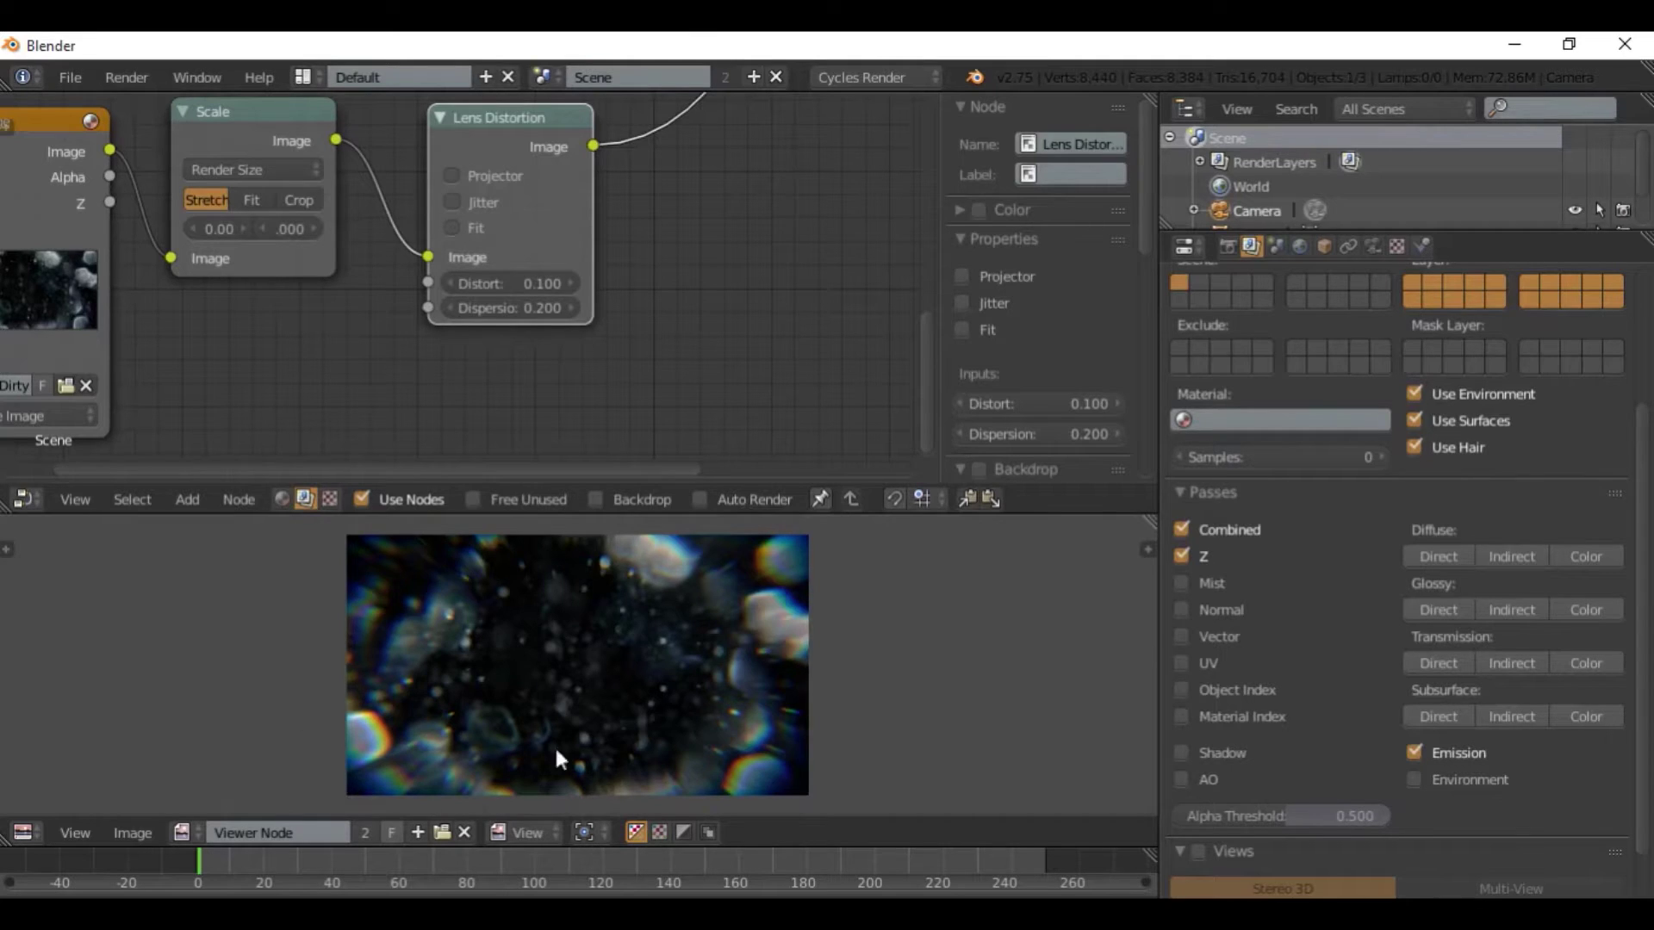
scroll(452, 349, "down", 2)
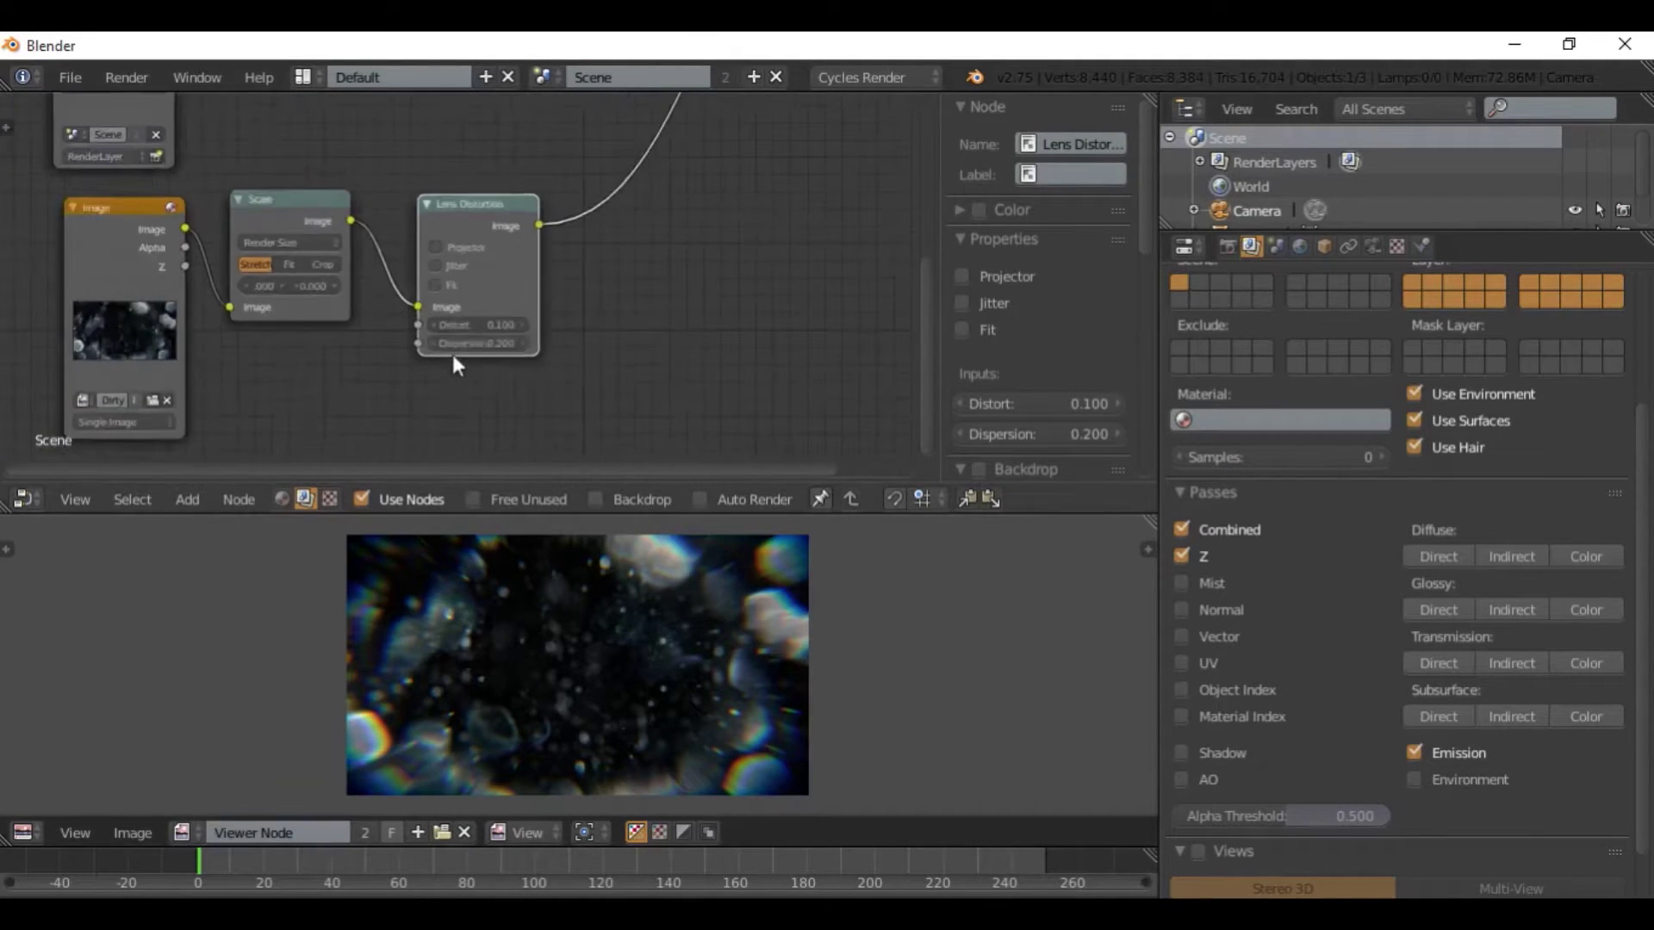
Move the Lens Distortion node slightly closer to the Scale node.
scroll(451, 349, "down", 1)
middle_click_drag(448, 331, 337, 410)
scroll(335, 410, "down", 1)
scroll(337, 406, "down", 1)
scroll(370, 382, "up", 1)
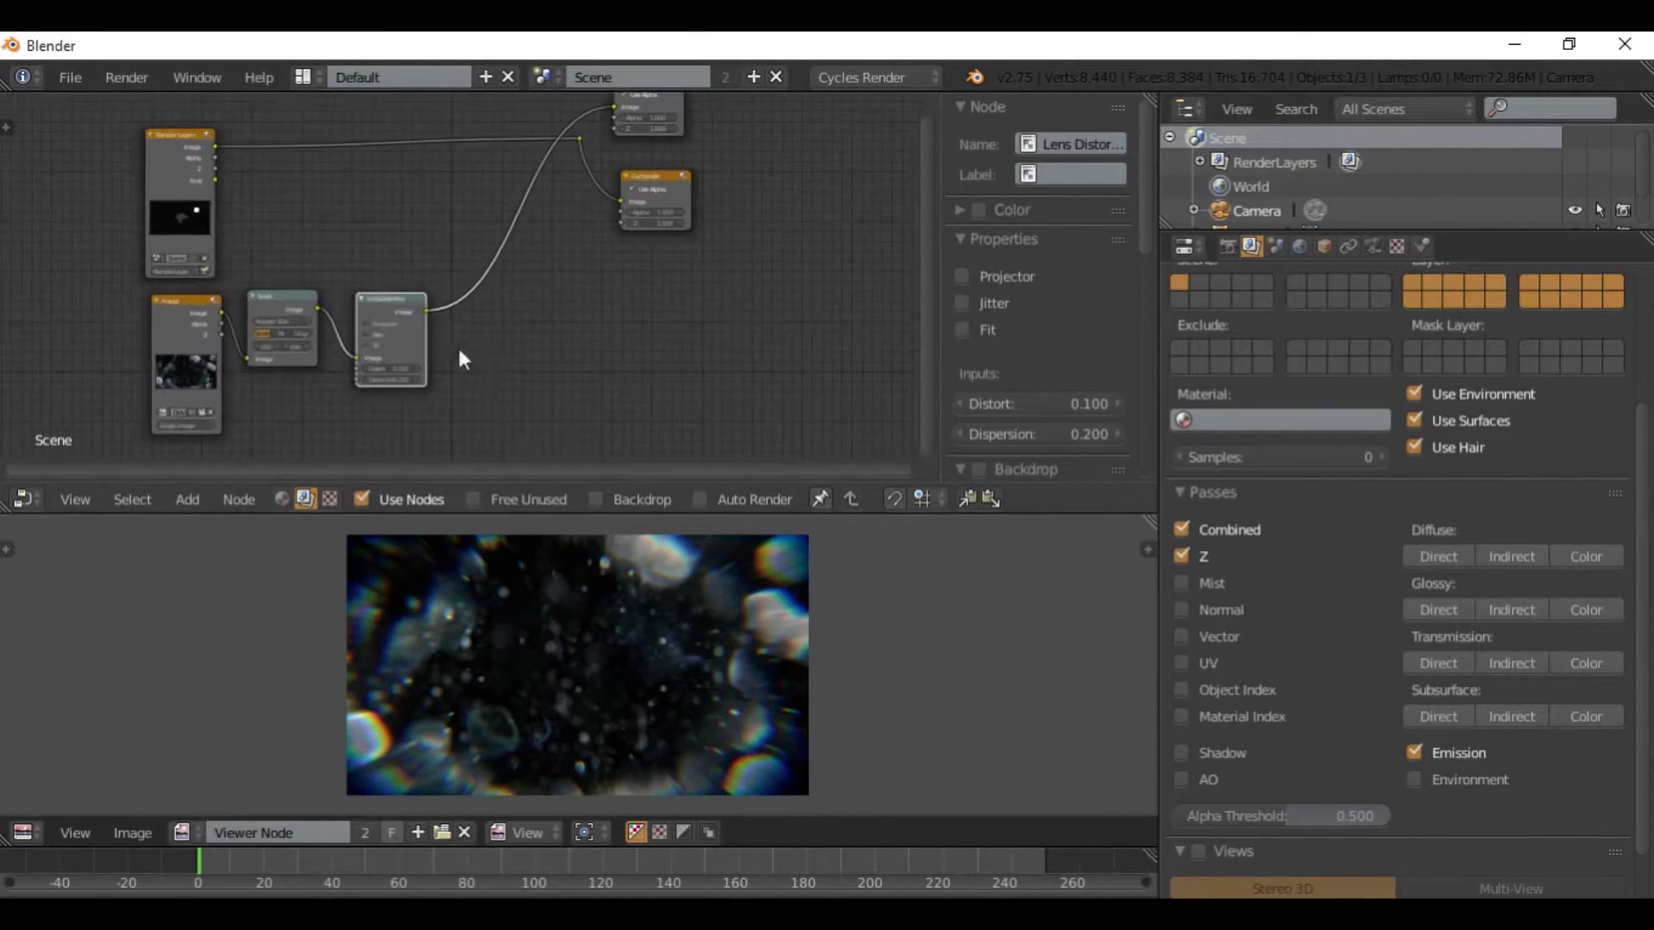
scroll(478, 346, "up", 1)
middle_click_drag(438, 347, 486, 331)
scroll(441, 320, "up", 3)
left_click_drag(437, 298, 420, 298)
scroll(414, 324, "down", 3)
mouse_move(413, 322)
middle_mouse_down()
mouse_move(541, 376)
mouse_move(402, 339)
middle_mouse_up()
scroll(541, 379, "down", 1)
scroll(428, 398, "up", 1)
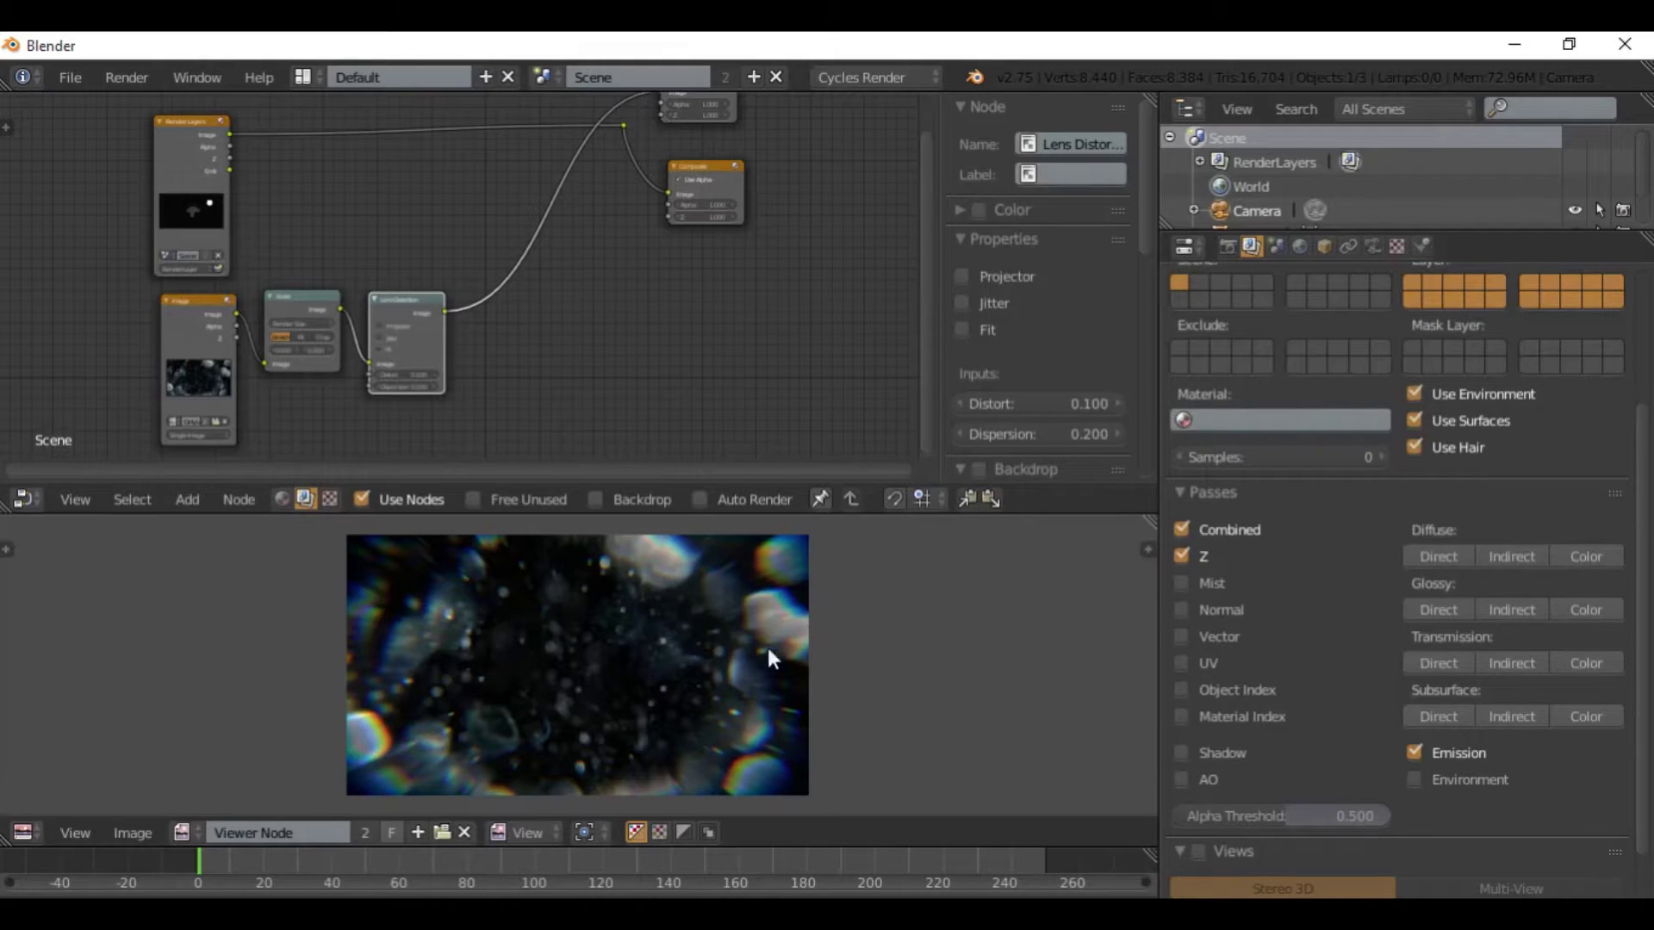
Add a second, unconnected Scale node beside the Render Layers node.
middle_click_drag(263, 290, 336, 303)
scroll(334, 296, "up", 1)
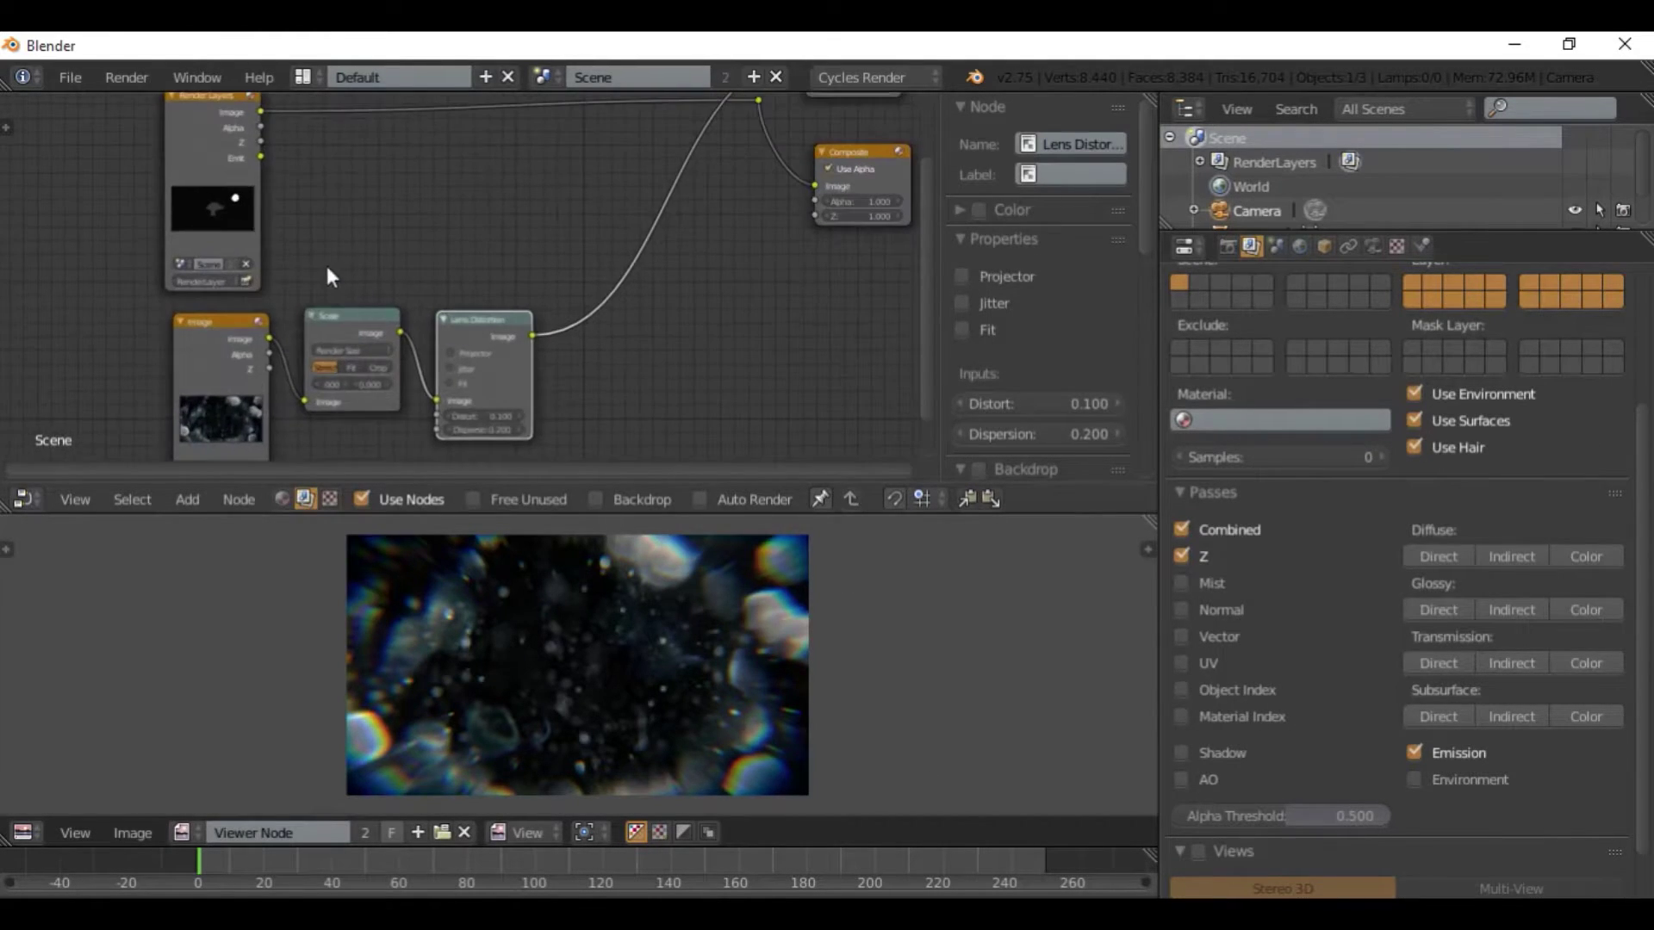
key("shift+a")
mouse_move(326, 248)
middle_click_drag(340, 215, 346, 262)
key("shift+a")
mouse_move(325, 268)
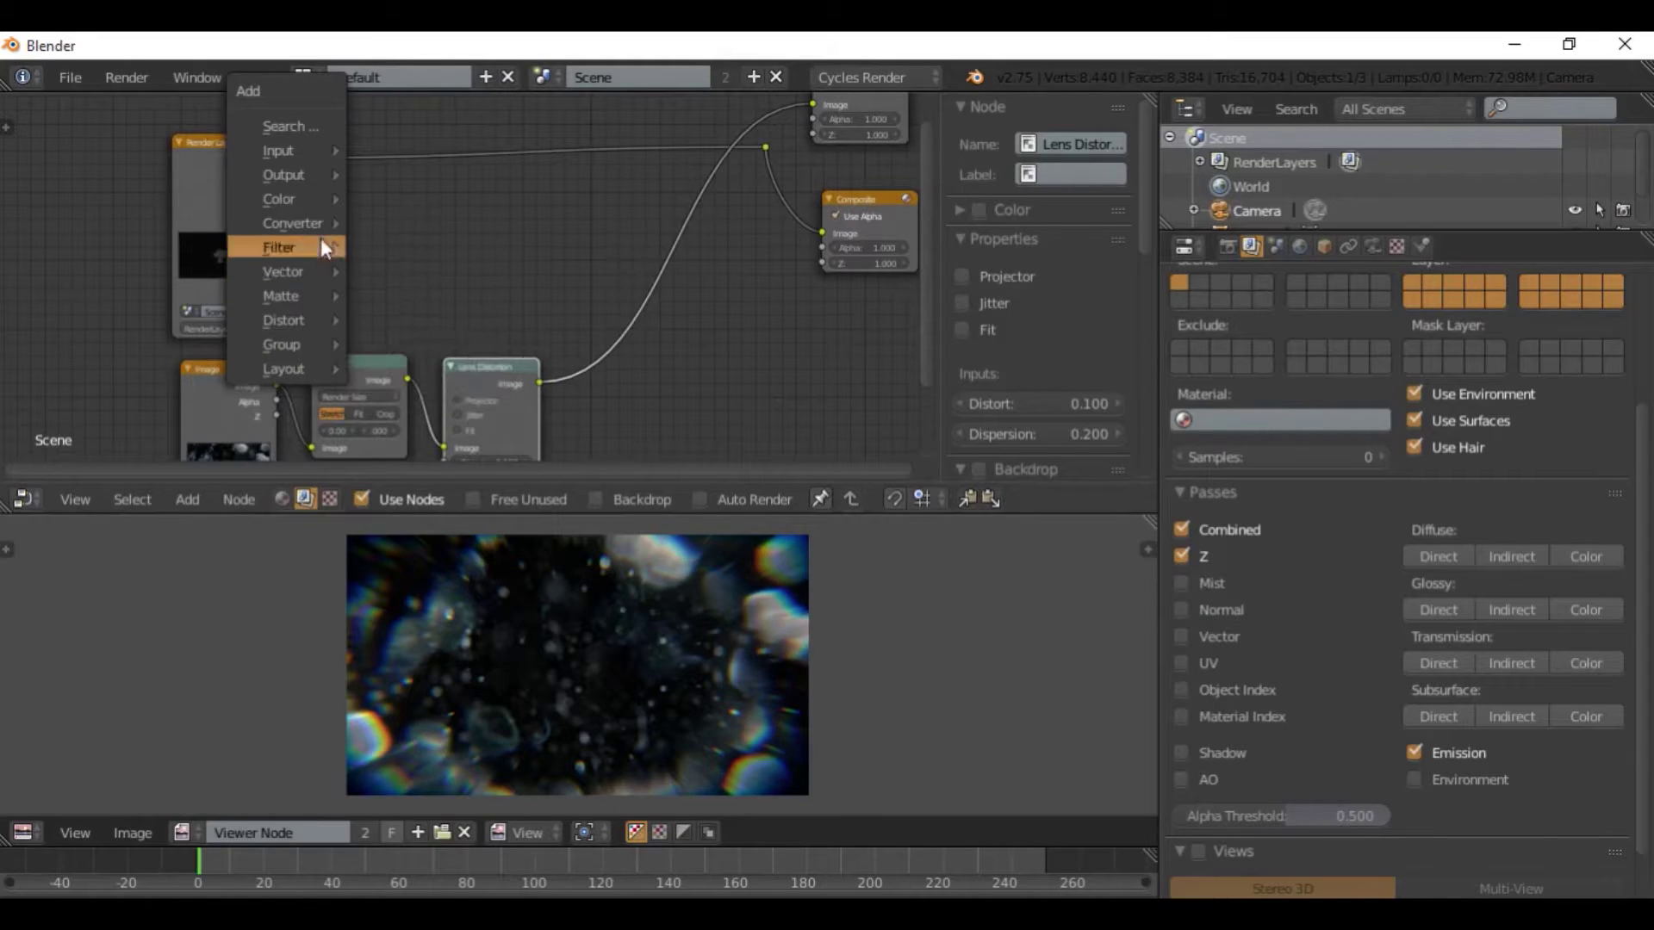
mouse_move(305, 316)
left_click(400, 322)
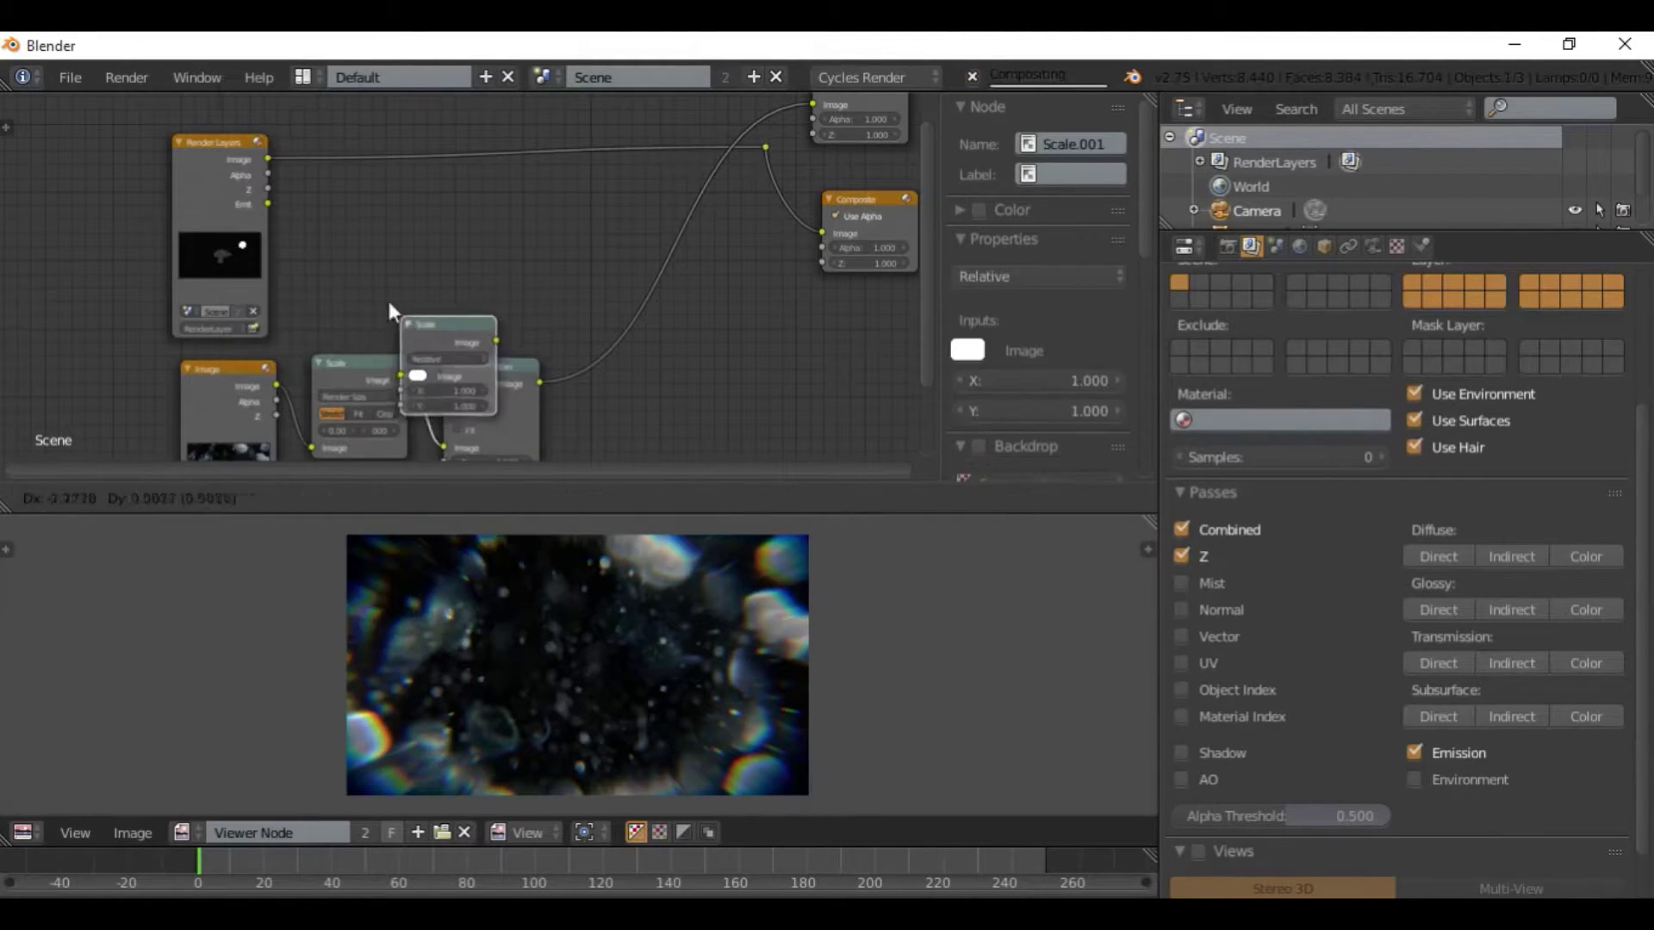
left_click(308, 207)
Link the Render Layers node's Emit output to the Viewer's Image input to preview the emission pass.
scroll(345, 229, "up", 3)
middle_click_drag(344, 229, 437, 196)
scroll(388, 208, "up", 3)
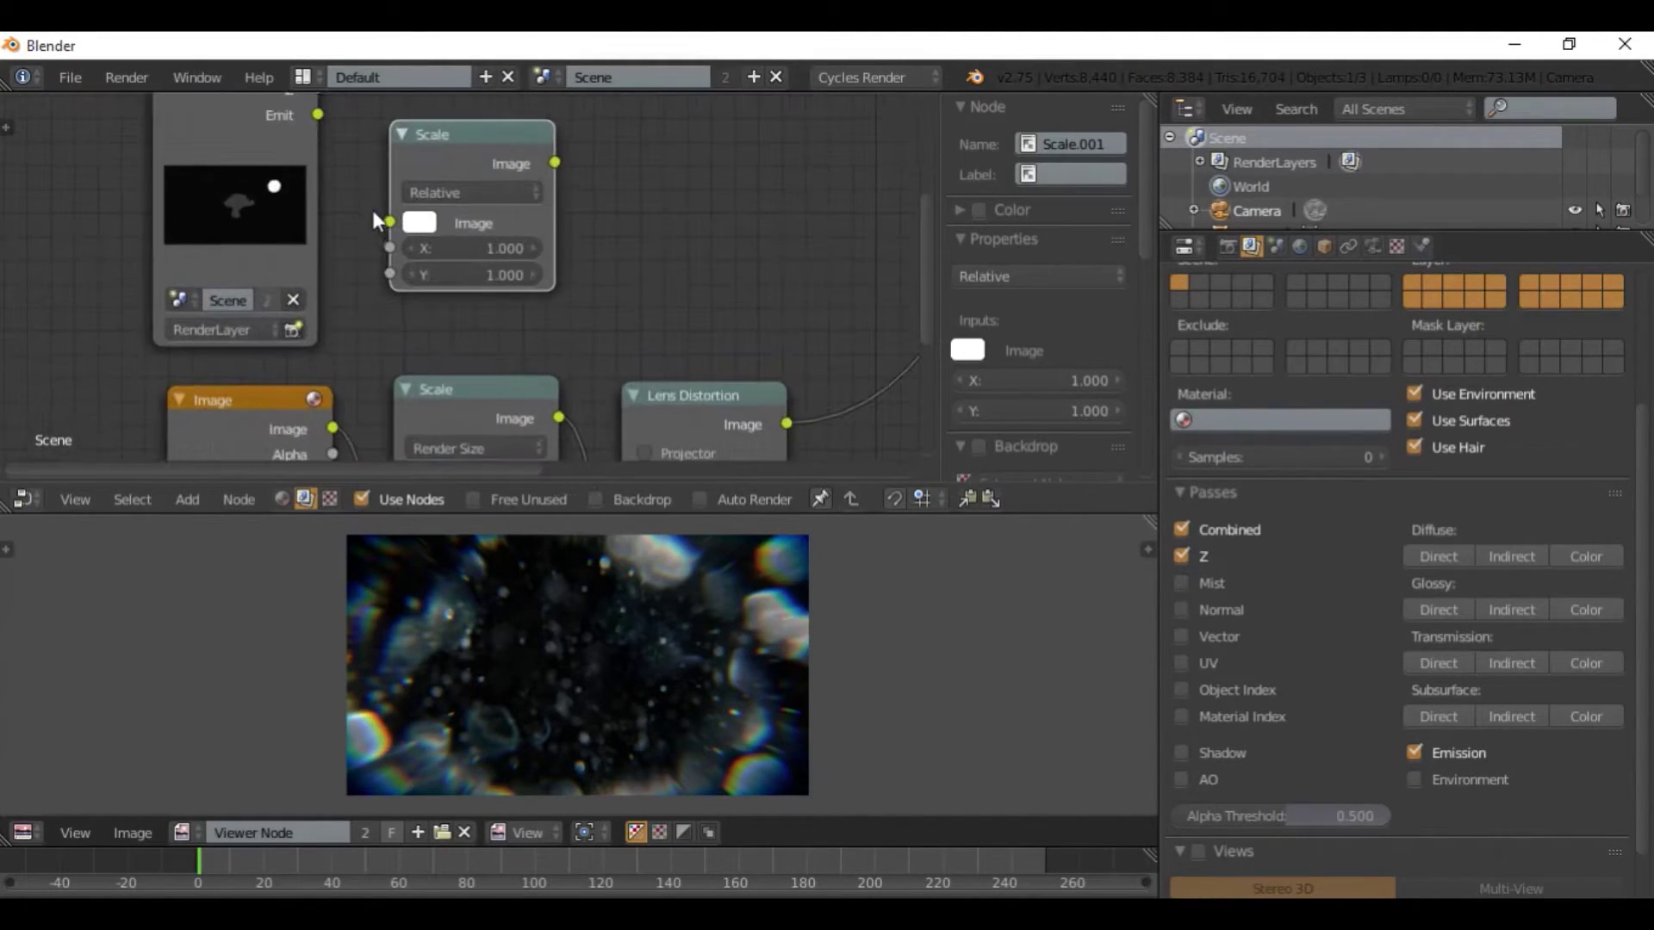
middle_click_drag(348, 286, 330, 345)
scroll(167, 296, "down", 7)
middle_click_drag(280, 206, 107, 377)
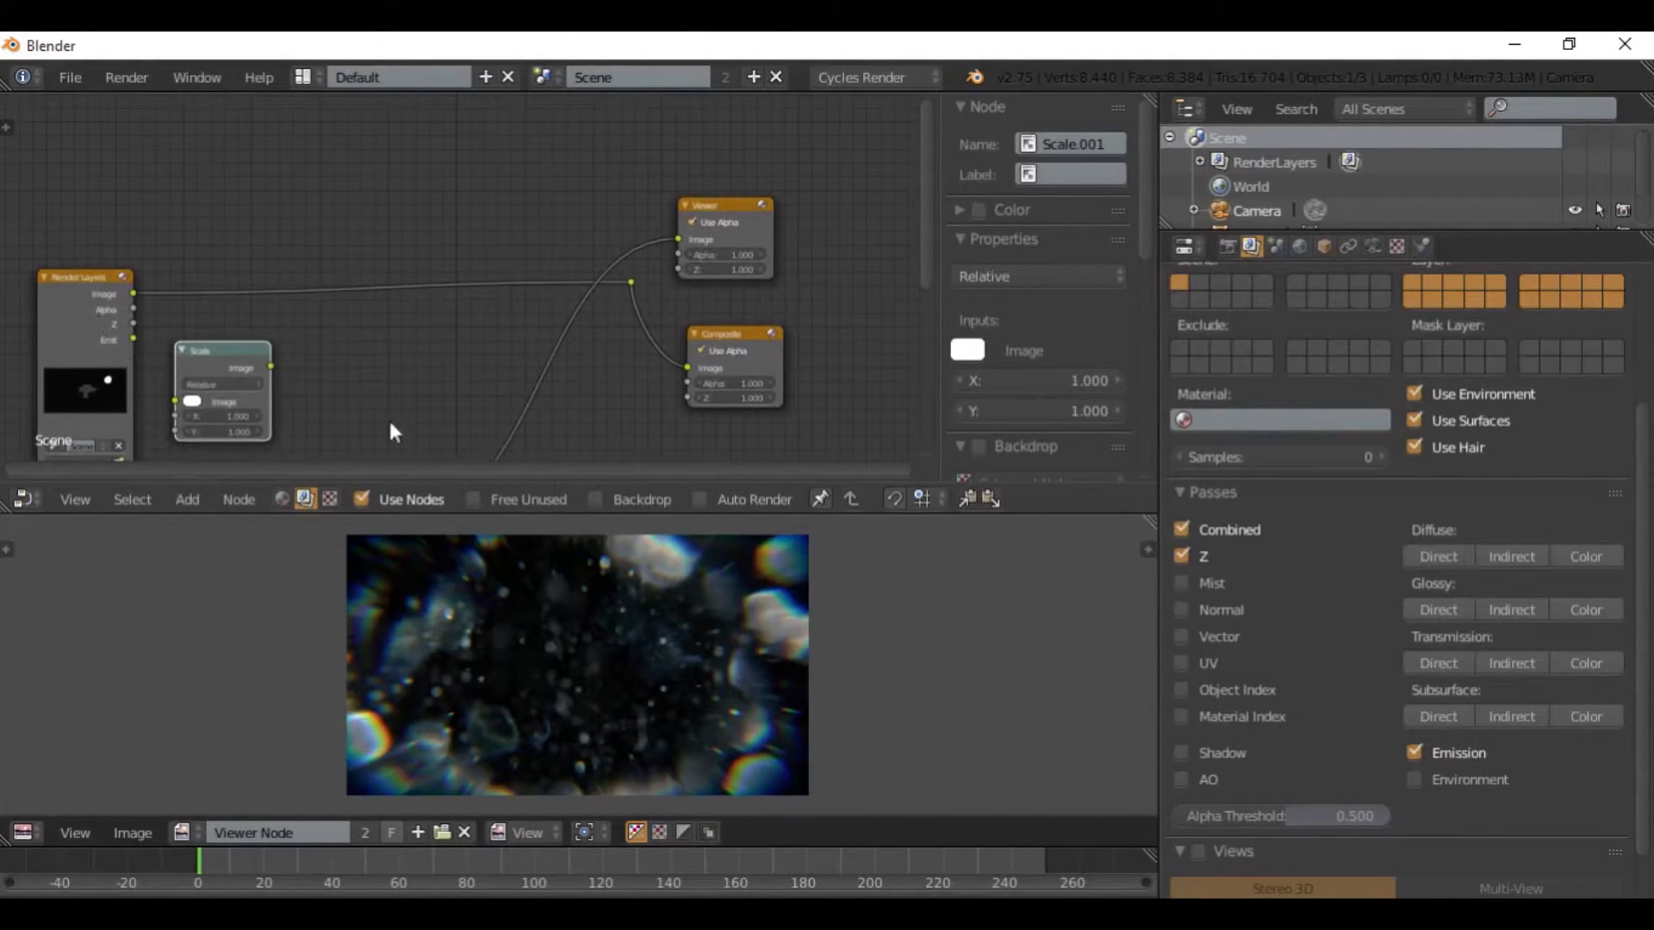
middle_click_drag(251, 230, 422, 233)
scroll(396, 310, "up", 4)
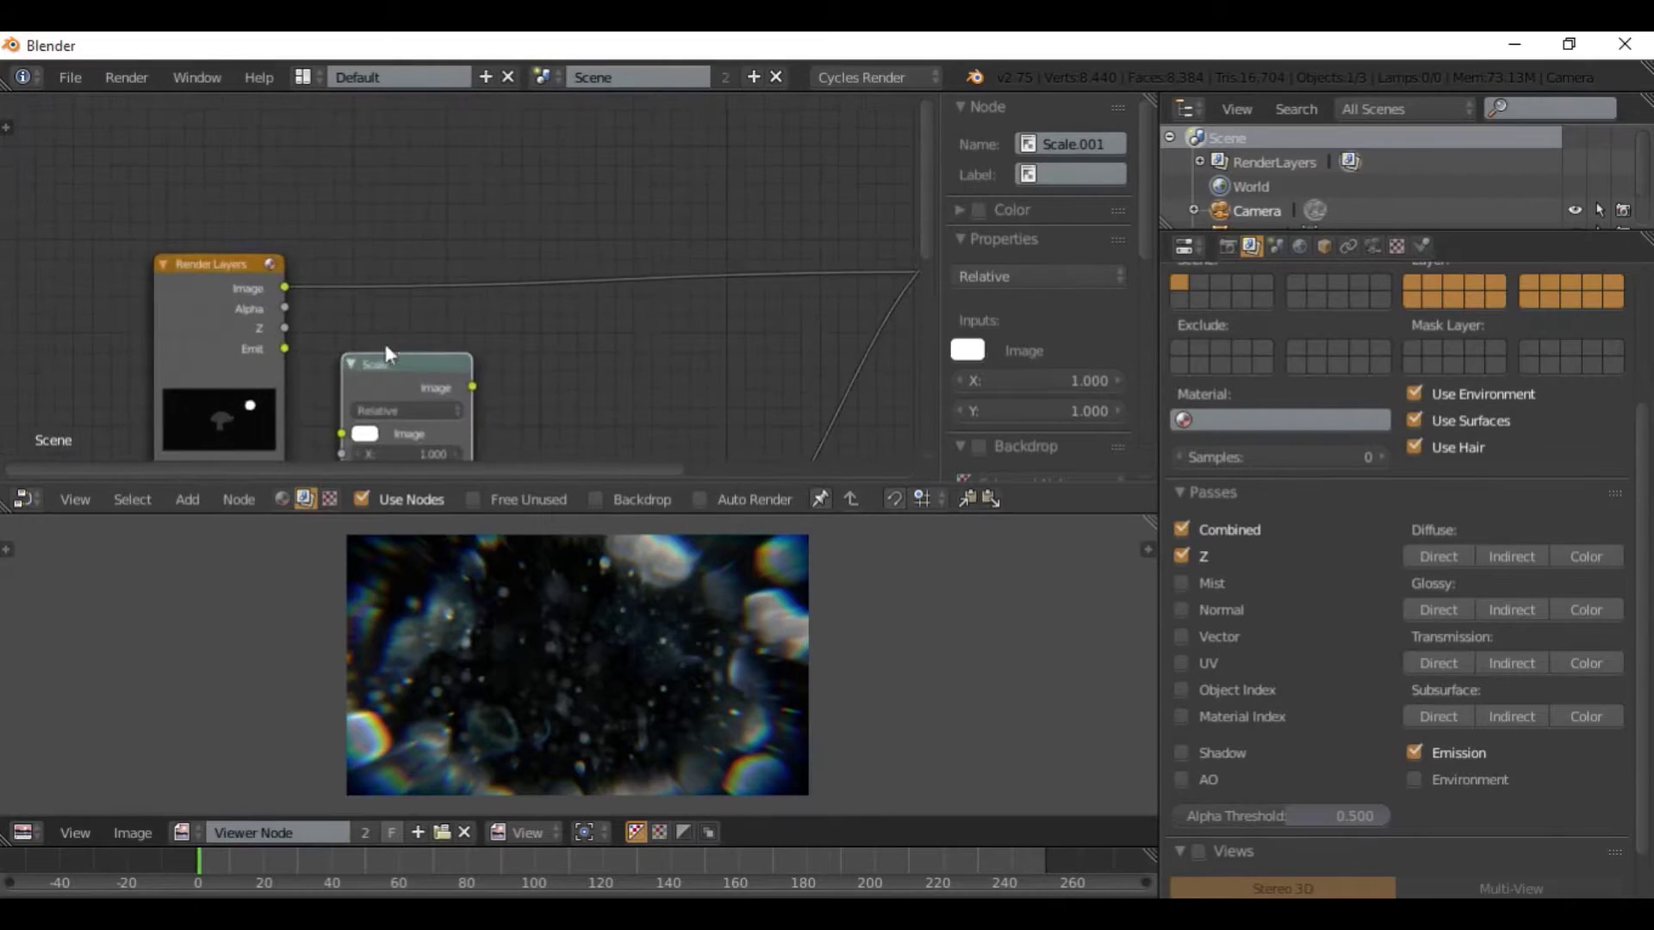
middle_click_drag(391, 334, 332, 250)
left_click_drag(223, 264, 818, 192)
scroll(741, 225, "down", 4)
middle_click_drag(663, 256, 540, 333)
left_click_drag(164, 346, 709, 248)
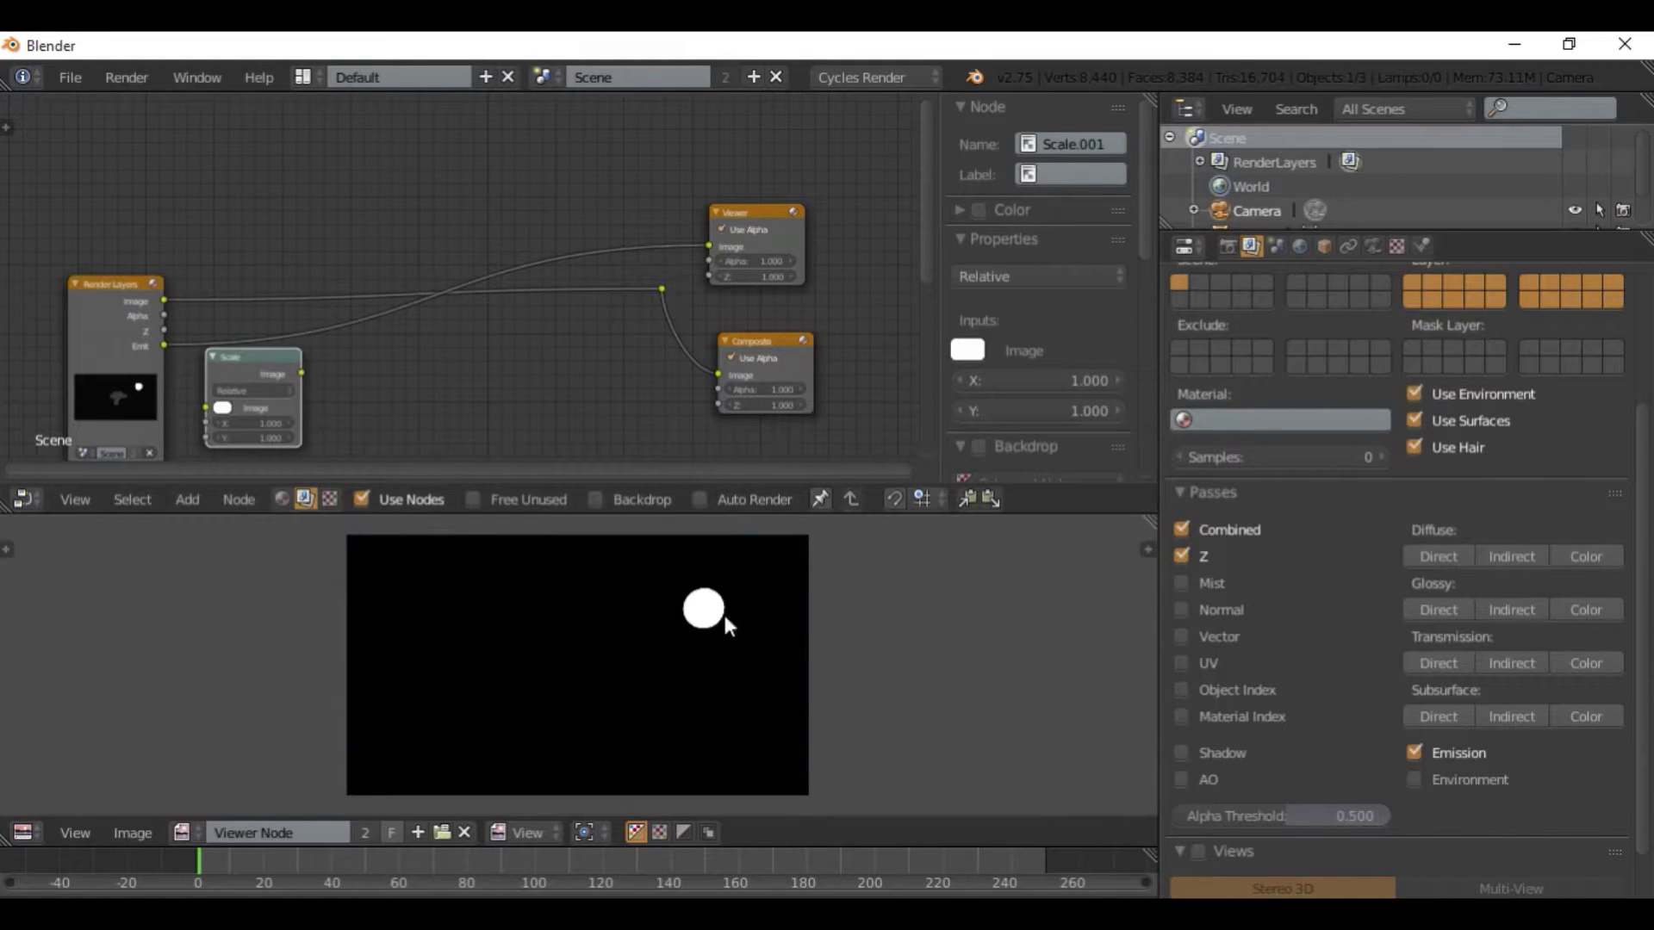
Feed the Emit output into the new Scale node's Image input and connect that Scale node to the Viewer.
middle_click_drag(295, 440, 421, 370)
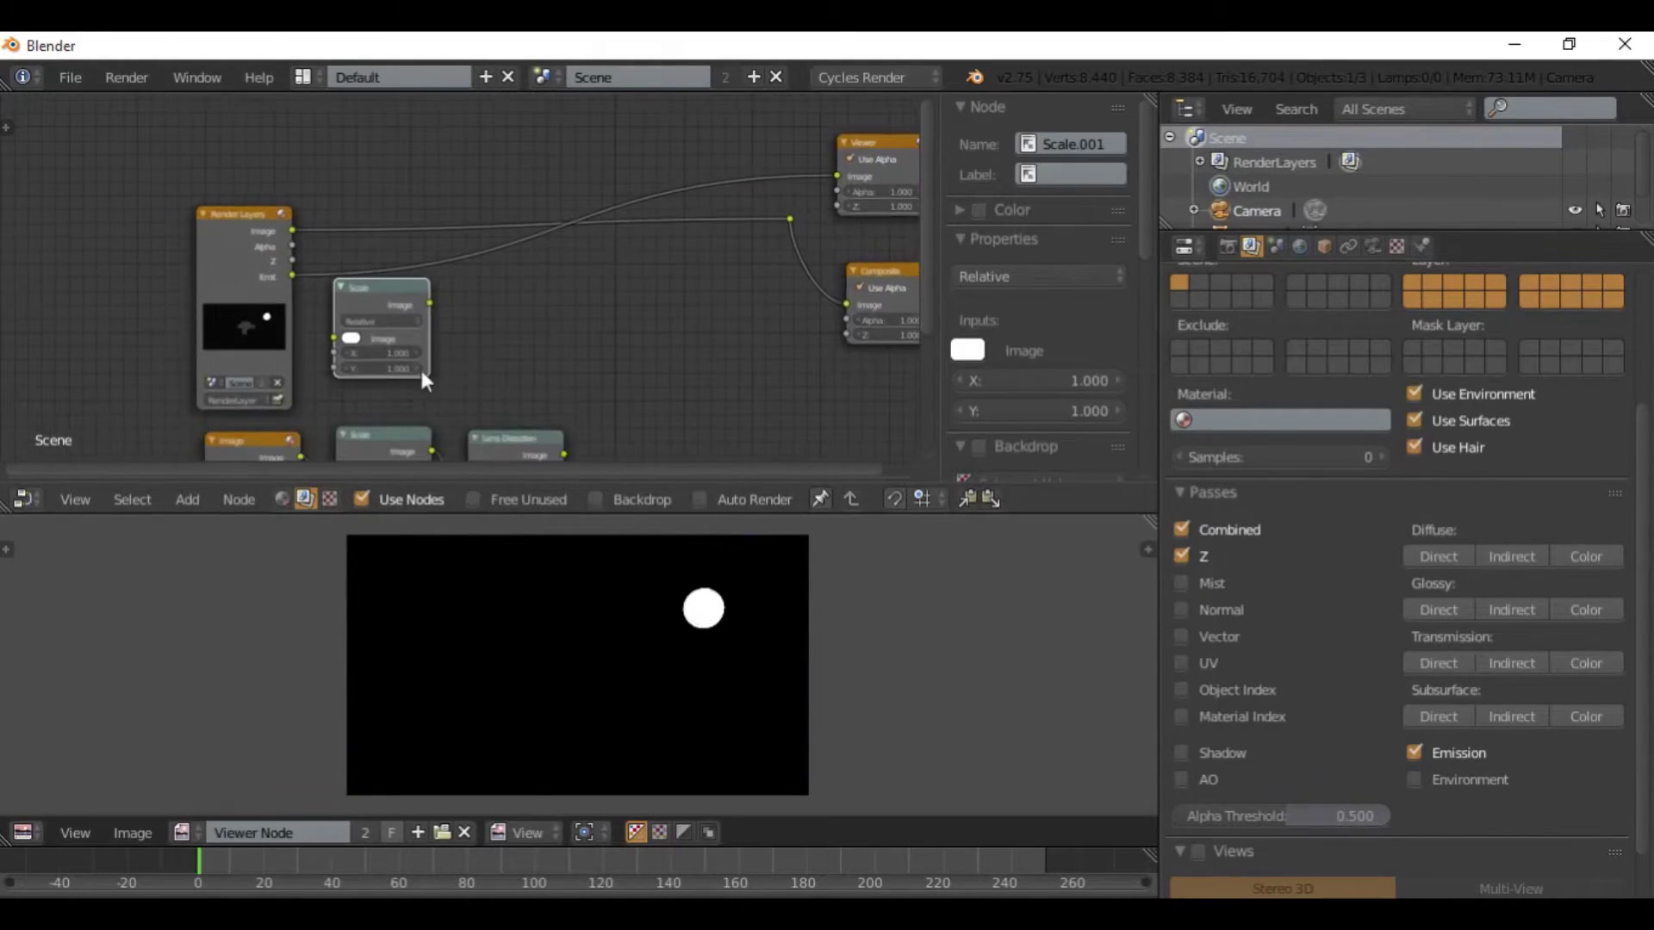
scroll(421, 370, "up", 2)
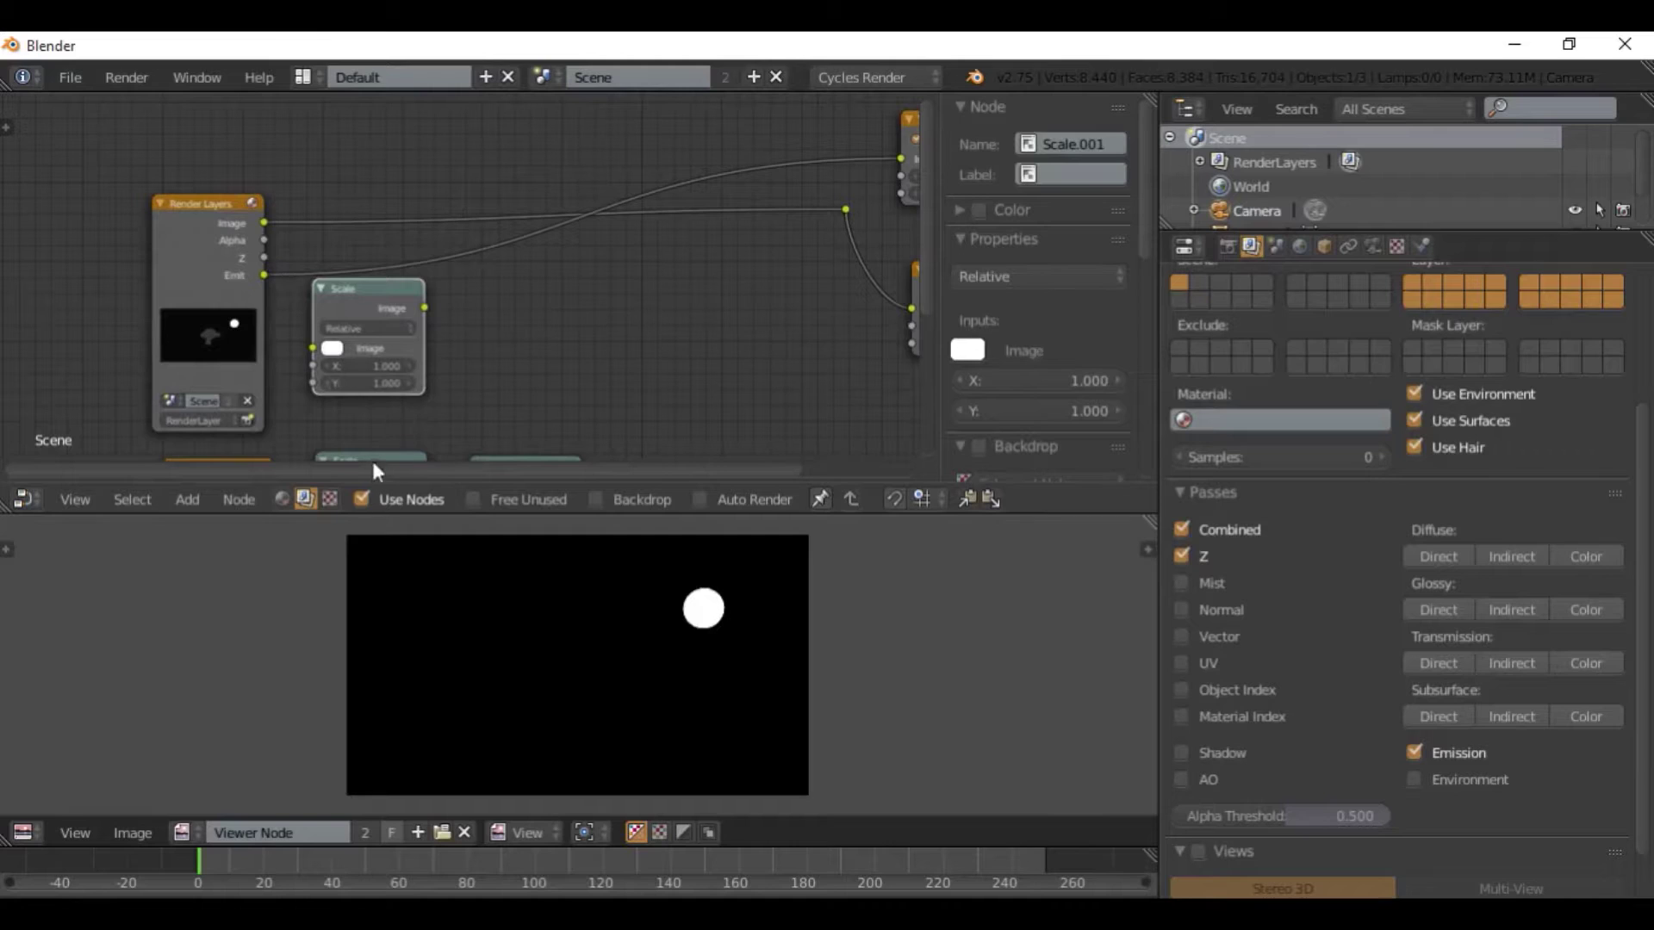
scroll(506, 334, "up", 2)
left_click_drag(241, 274, 293, 358)
scroll(413, 349, "down", 2)
middle_click_drag(432, 359, 283, 427)
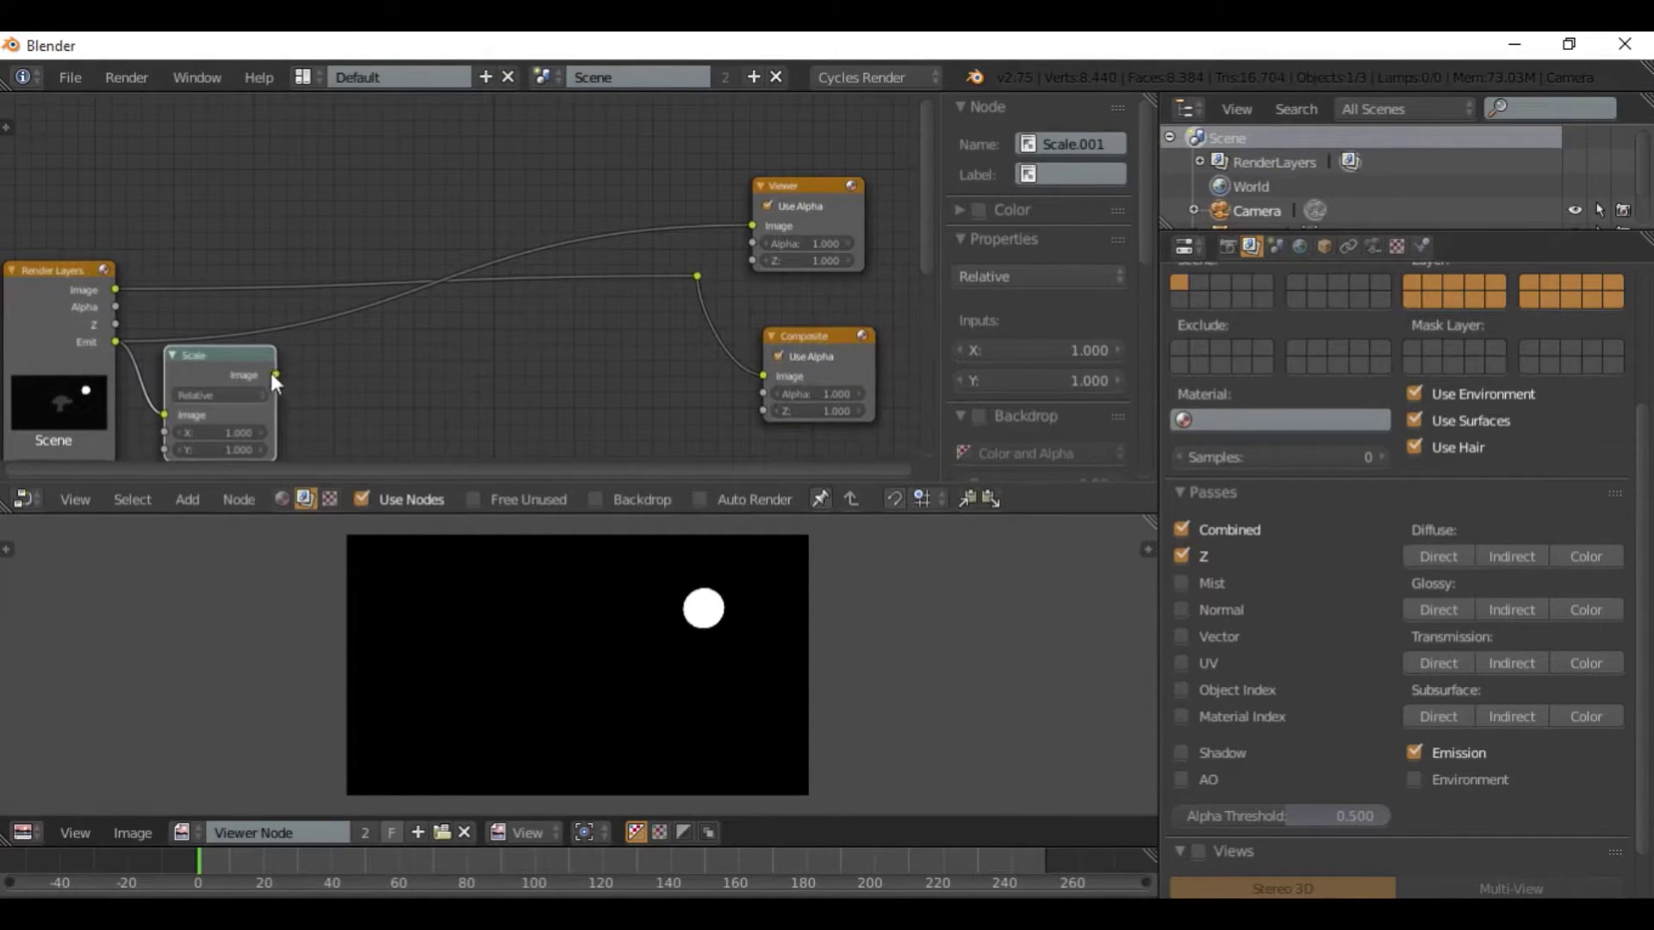
left_click(236, 371, "ctrl+shift")
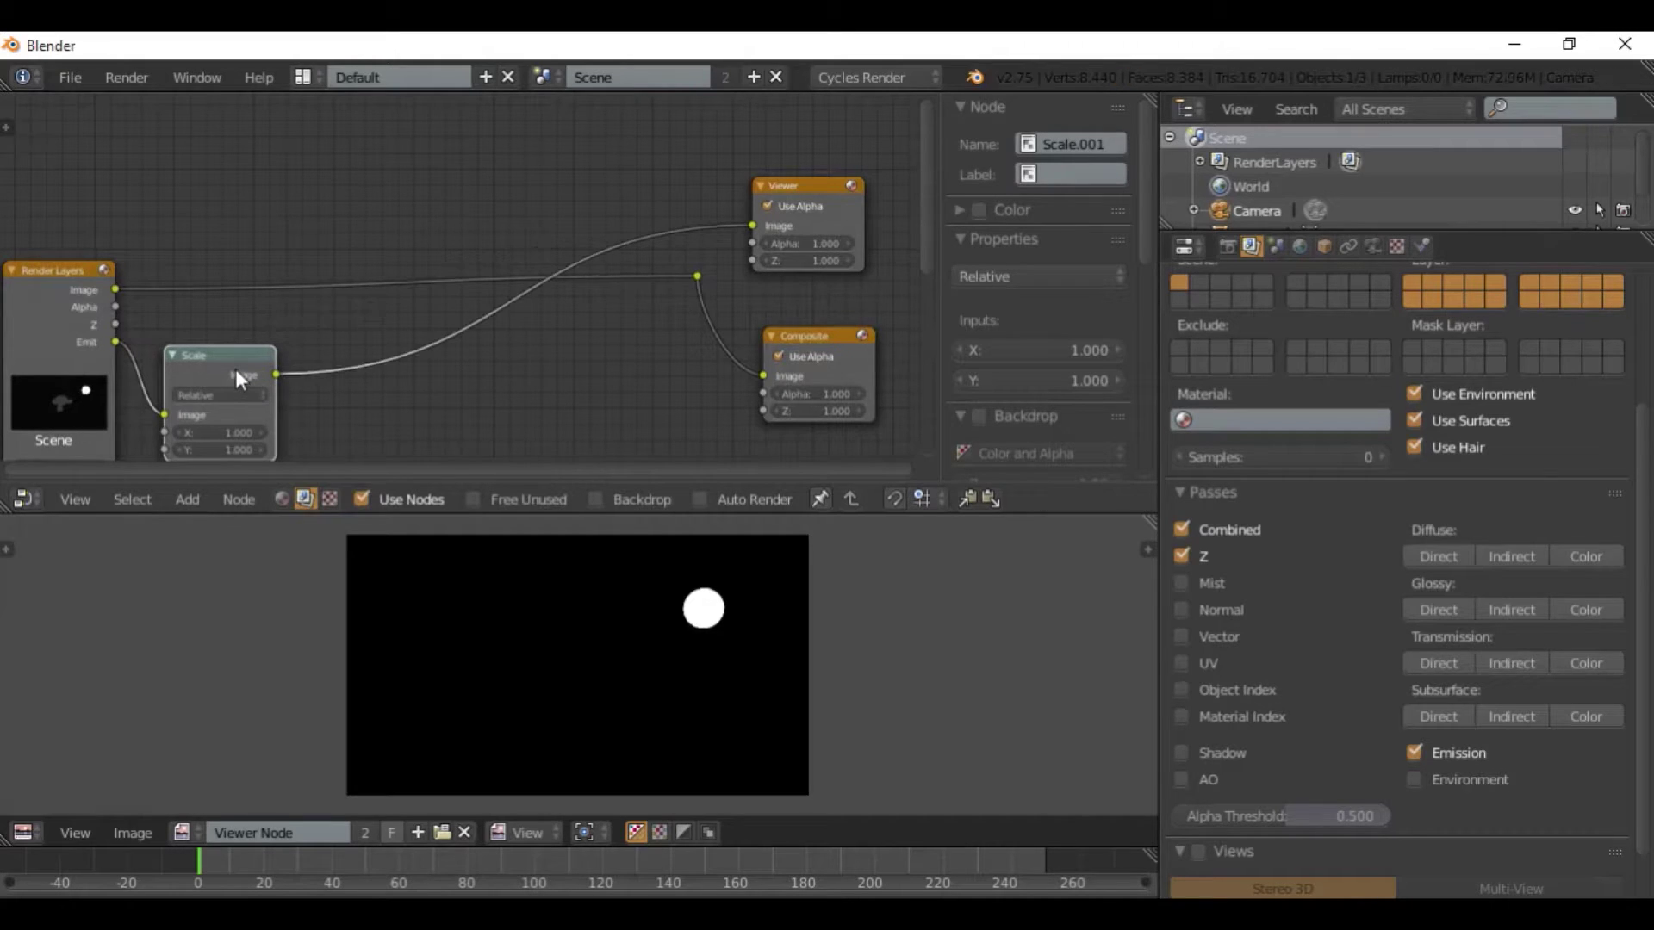
Flip the emission pass by setting the new Scale node's X and Y to -1.
middle_click_drag(195, 448, 444, 321)
scroll(373, 404, "up", 3)
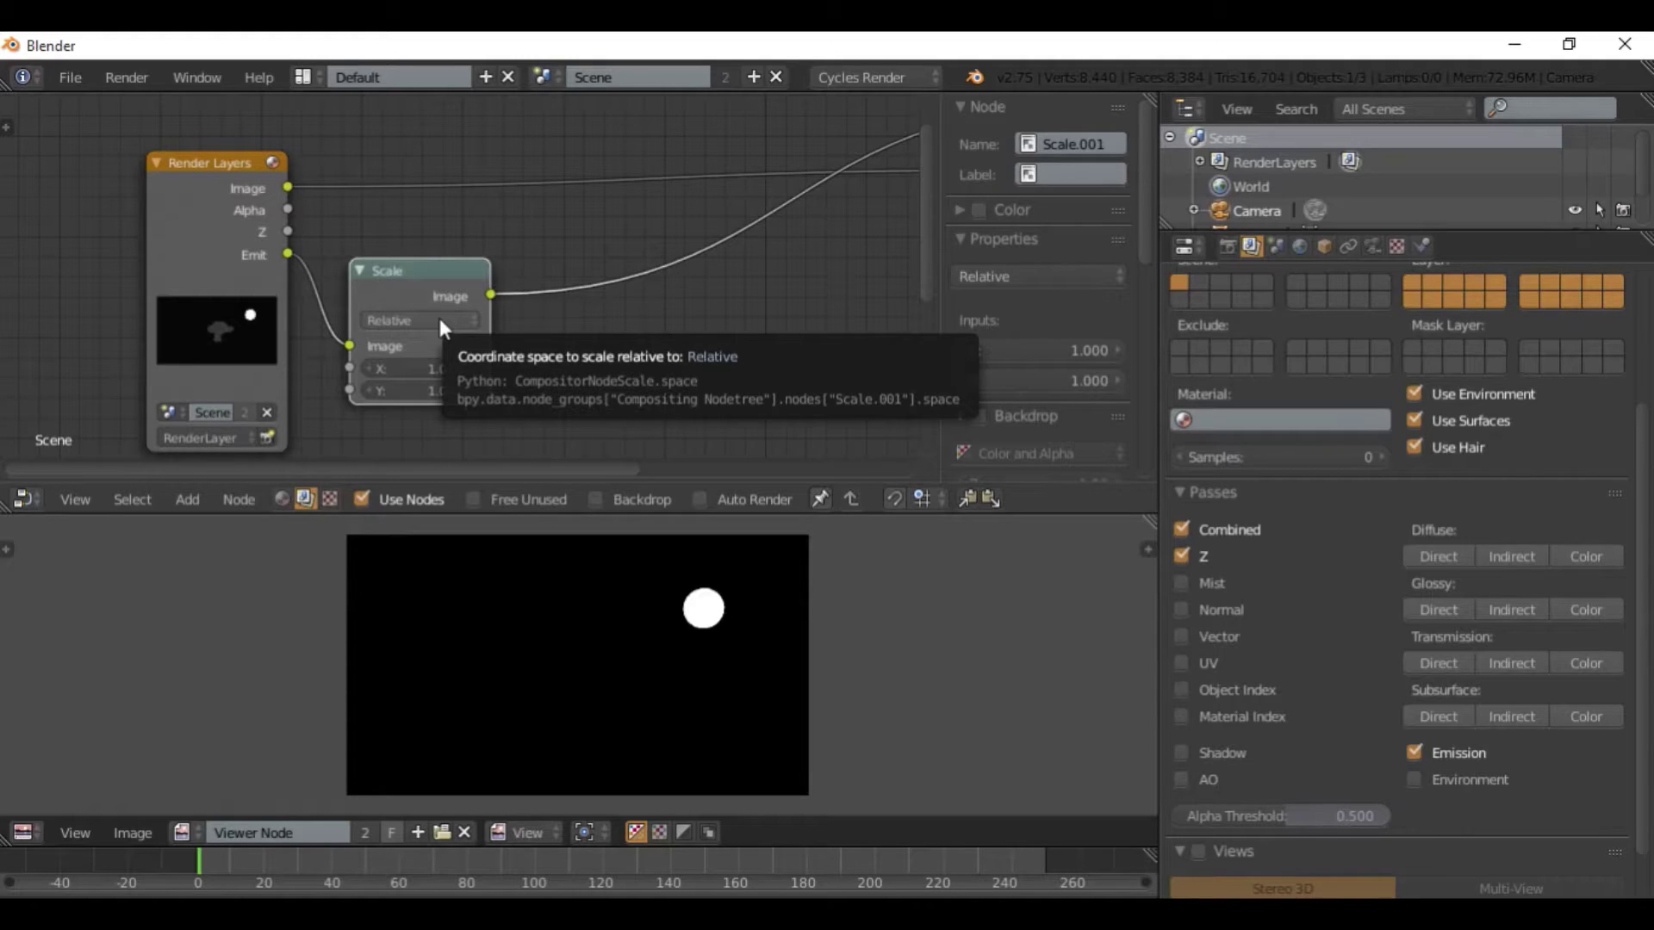
left_click(439, 362)
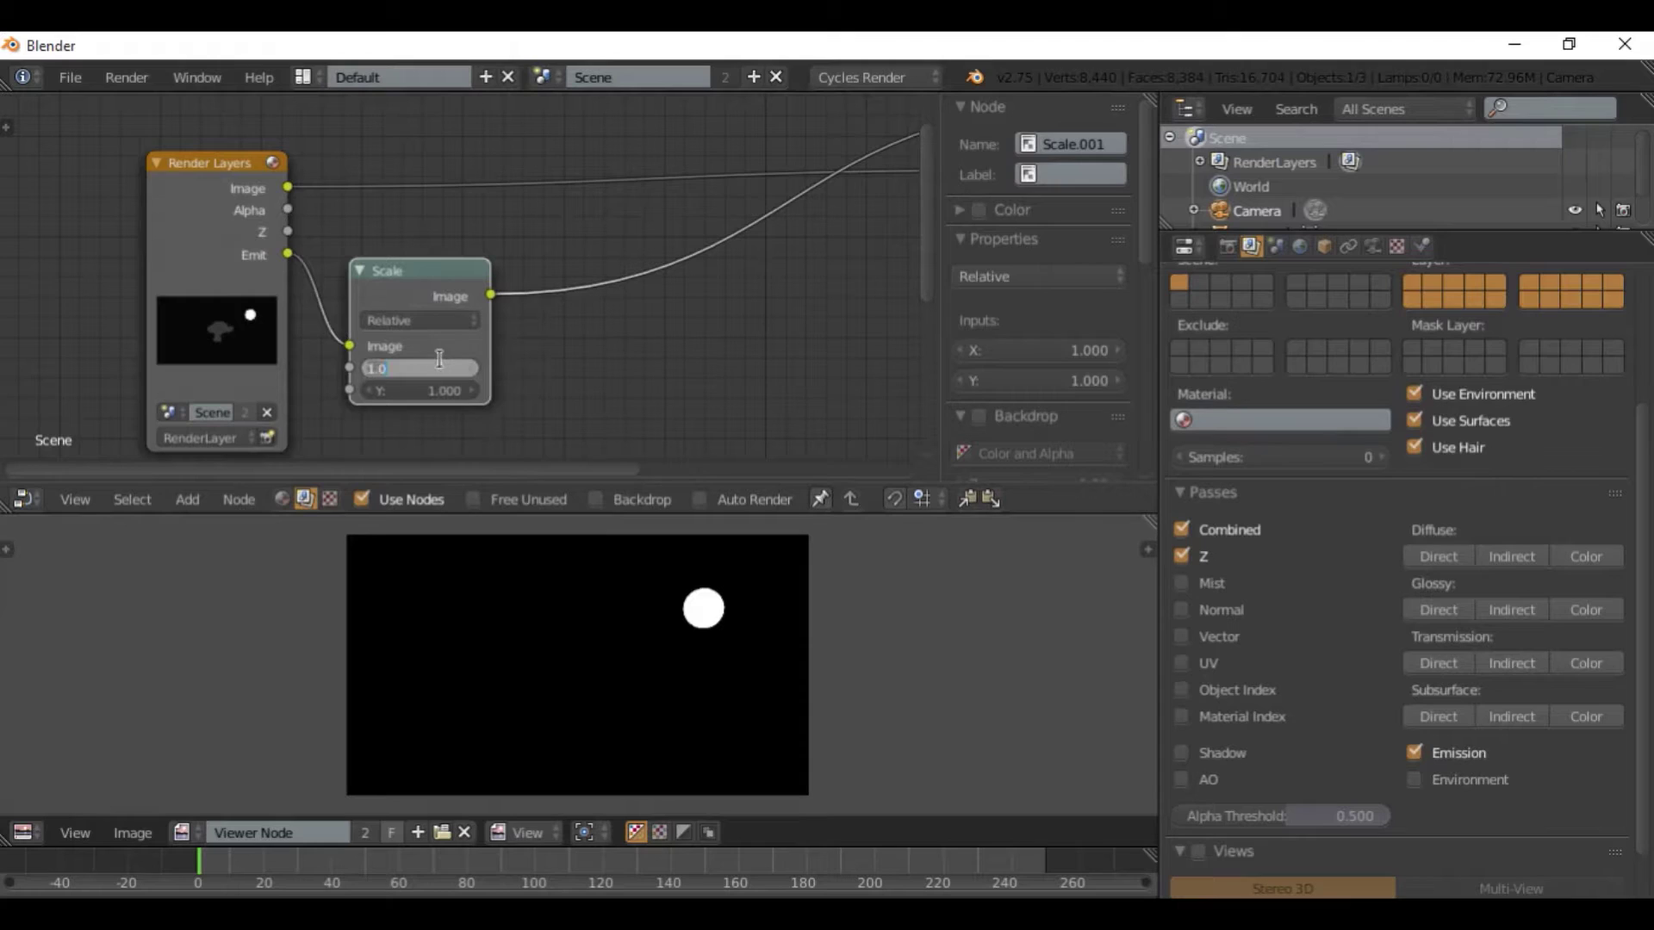
type("-1")
key("Return")
left_click(443, 396)
type("-1")
key("Return")
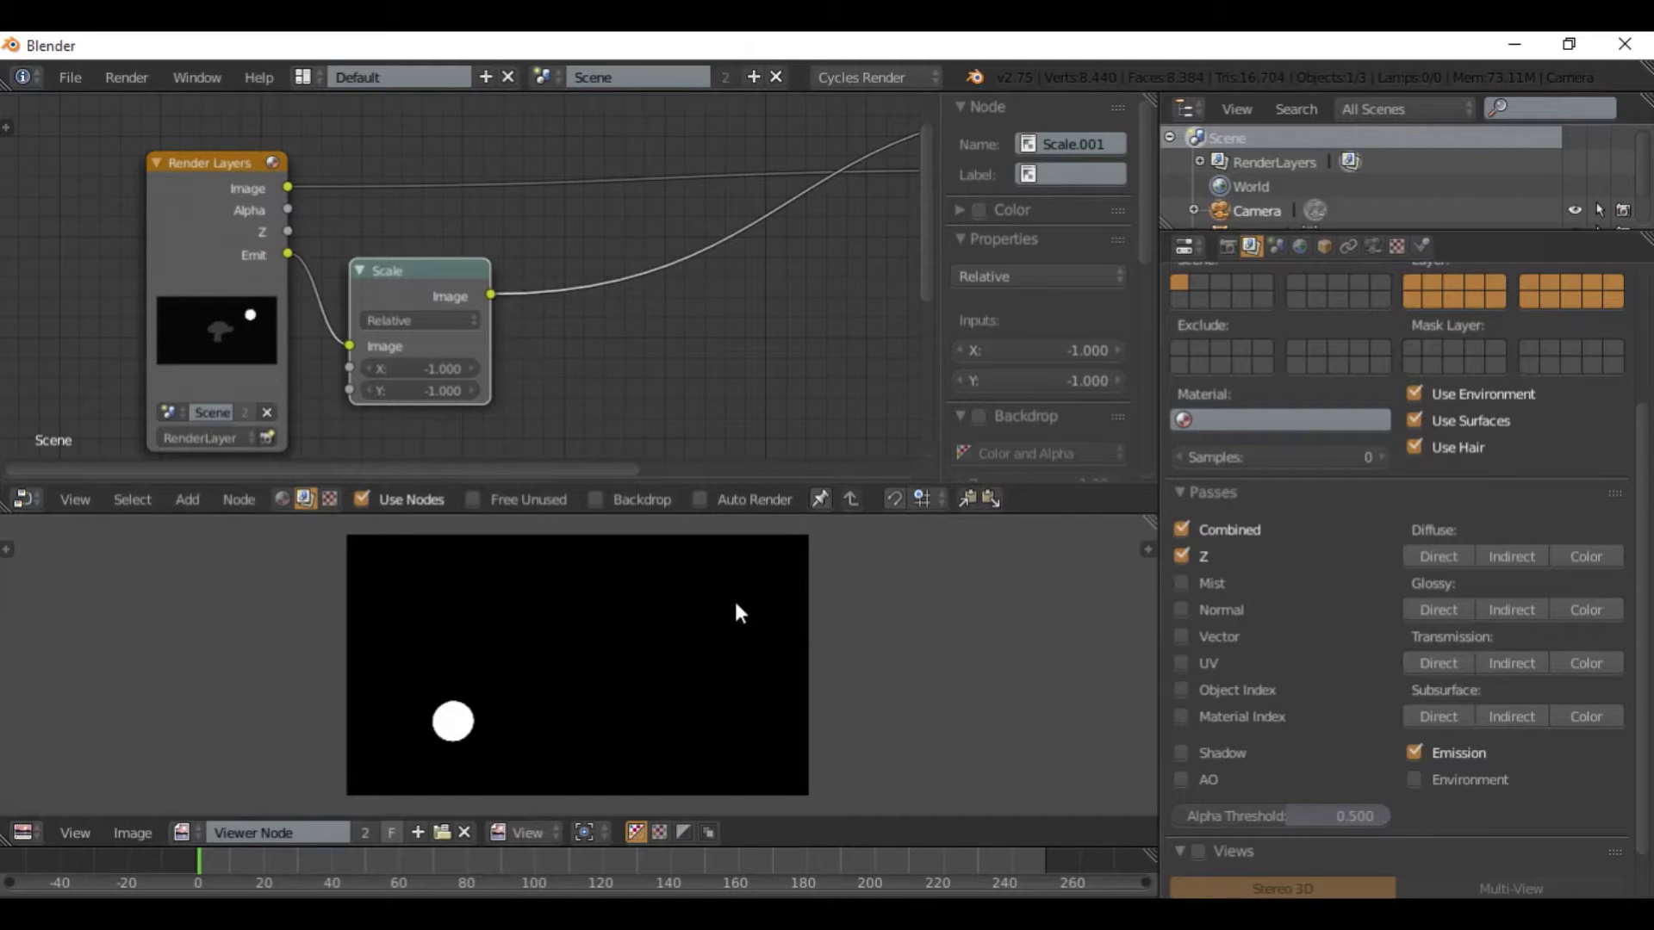
Insert a Glare node on the link between the emission Scale node and the Viewer, and shift it upward.
middle_click_drag(407, 337, 393, 296)
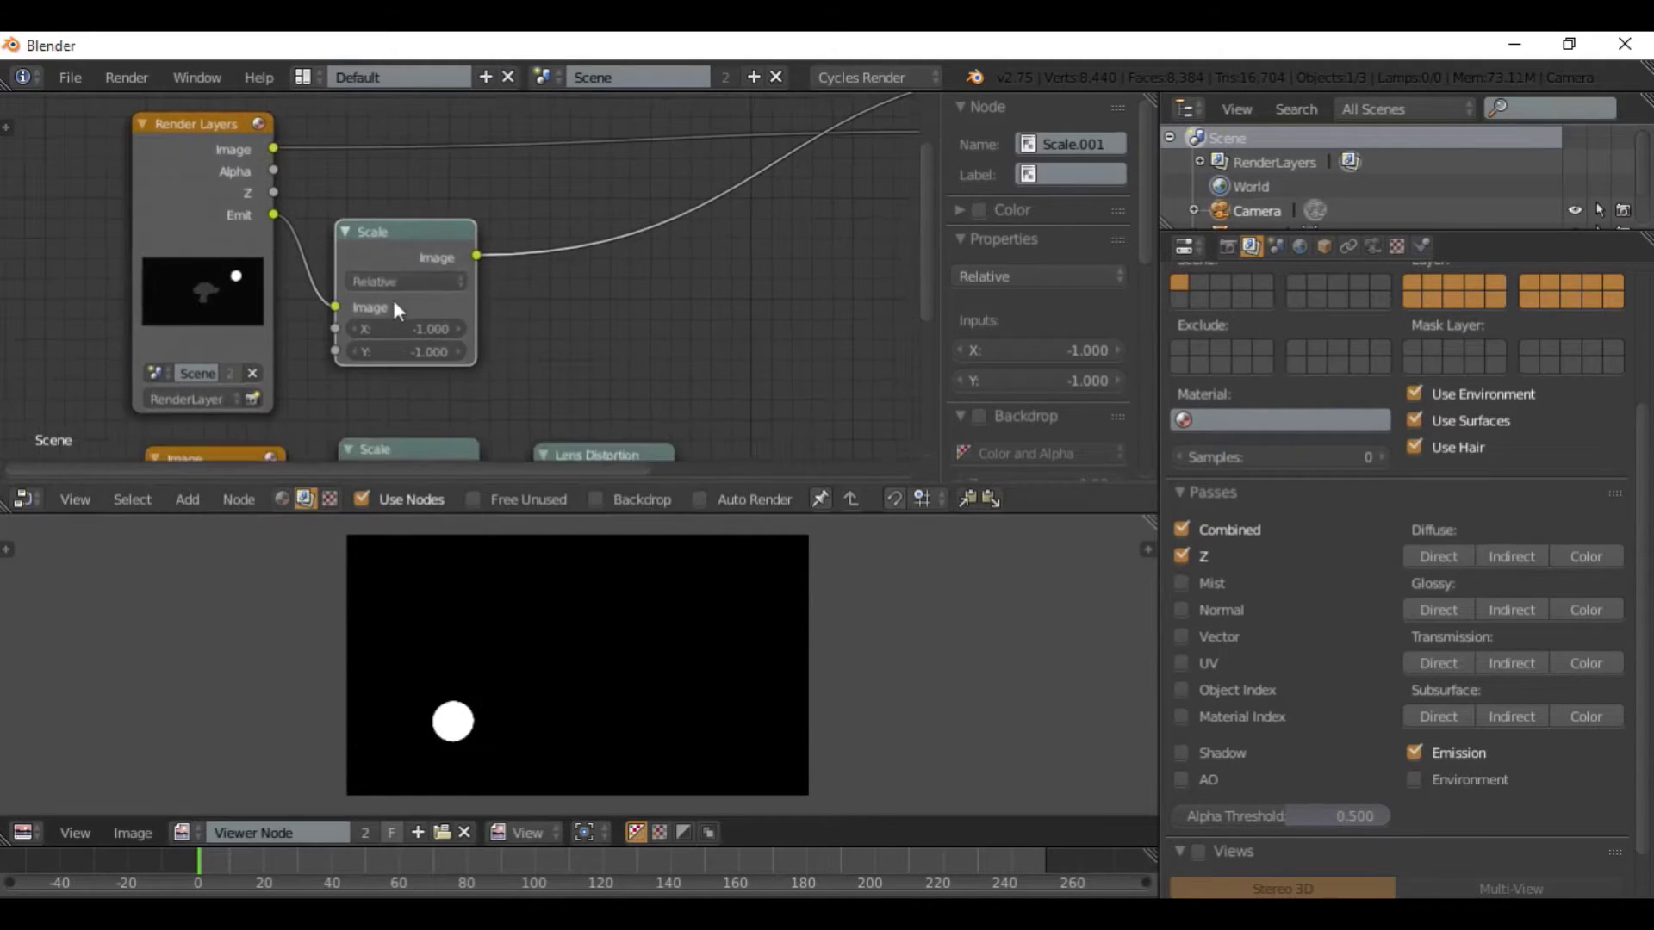
scroll(349, 343, "up", 3)
scroll(351, 353, "down", 3)
key("shift+a")
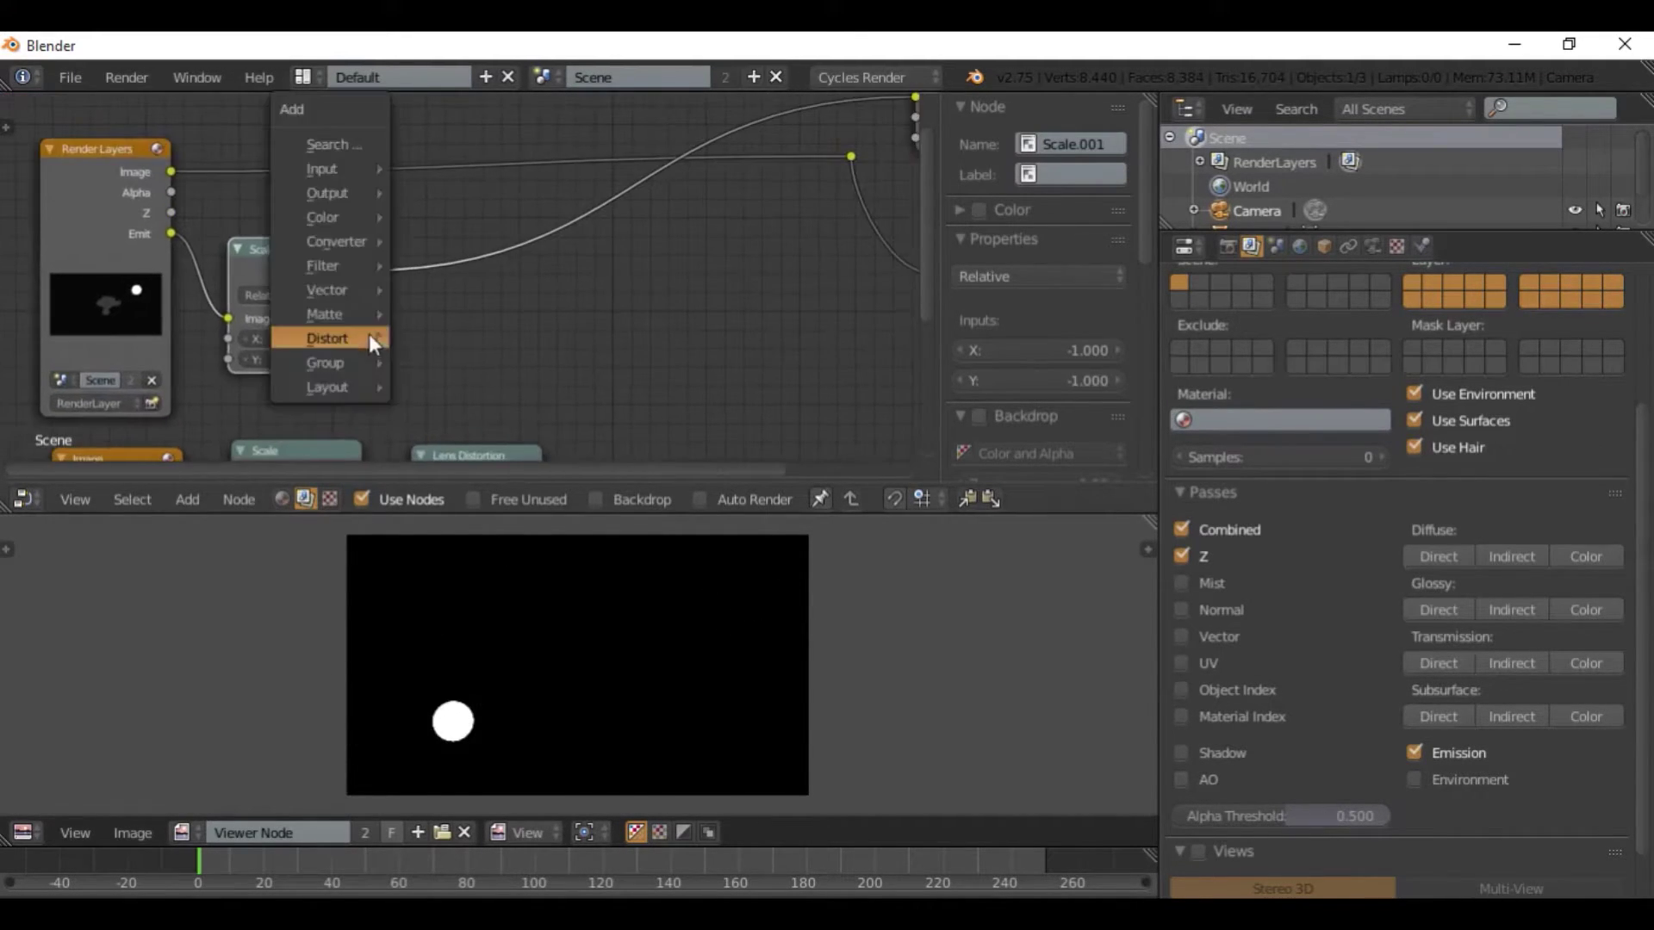
mouse_move(350, 263)
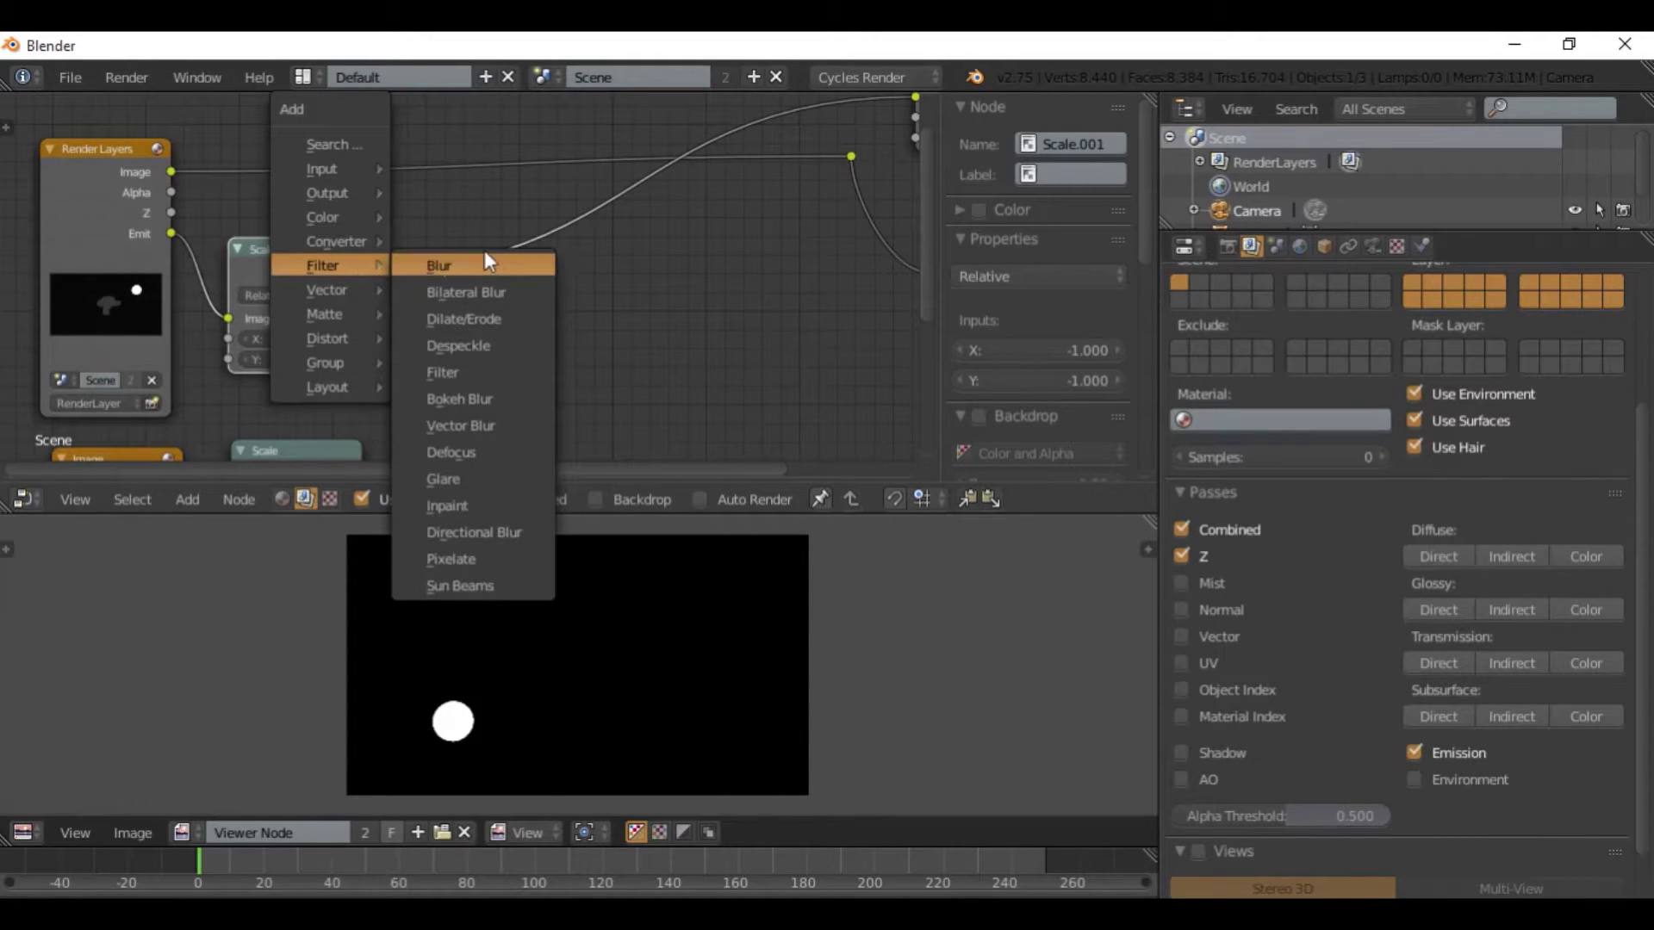
left_click(470, 488)
left_click(395, 193)
scroll(445, 279, "up", 1)
mouse_move(430, 200)
left_mouse_down()
mouse_move(423, 120)
mouse_move(423, 138)
left_mouse_up()
scroll(436, 250, "up", 1)
scroll(440, 322, "up", 2)
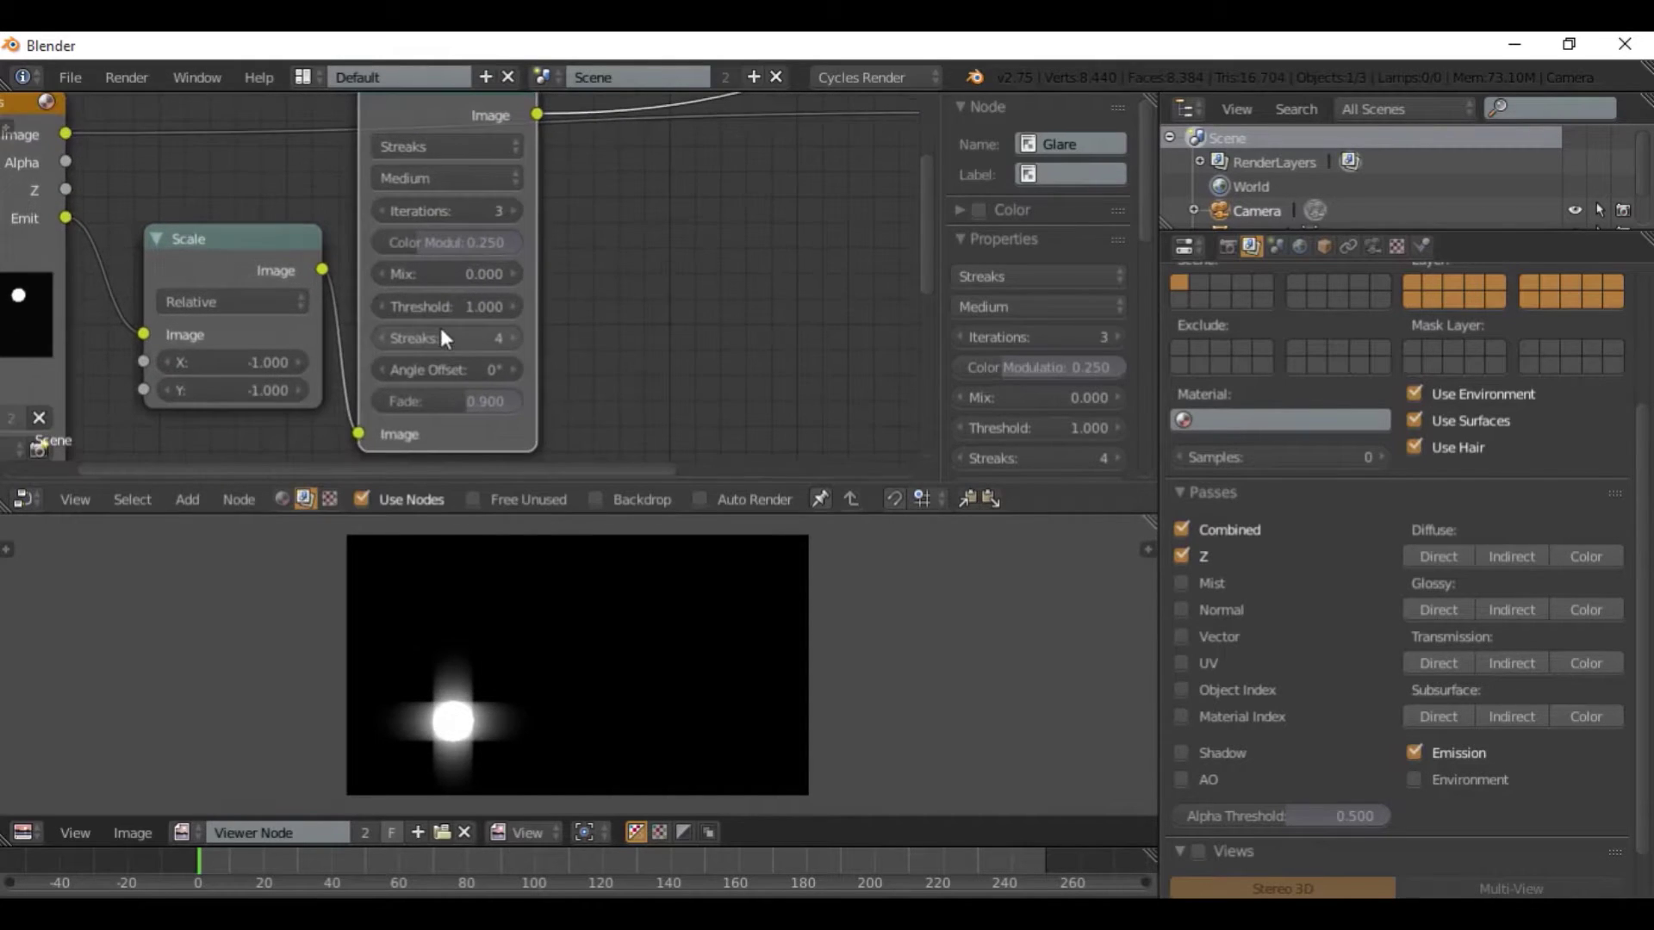
Set the Glare node's quality to Low and its Color Modulation to 0.
left_click(468, 322)
left_click(425, 141)
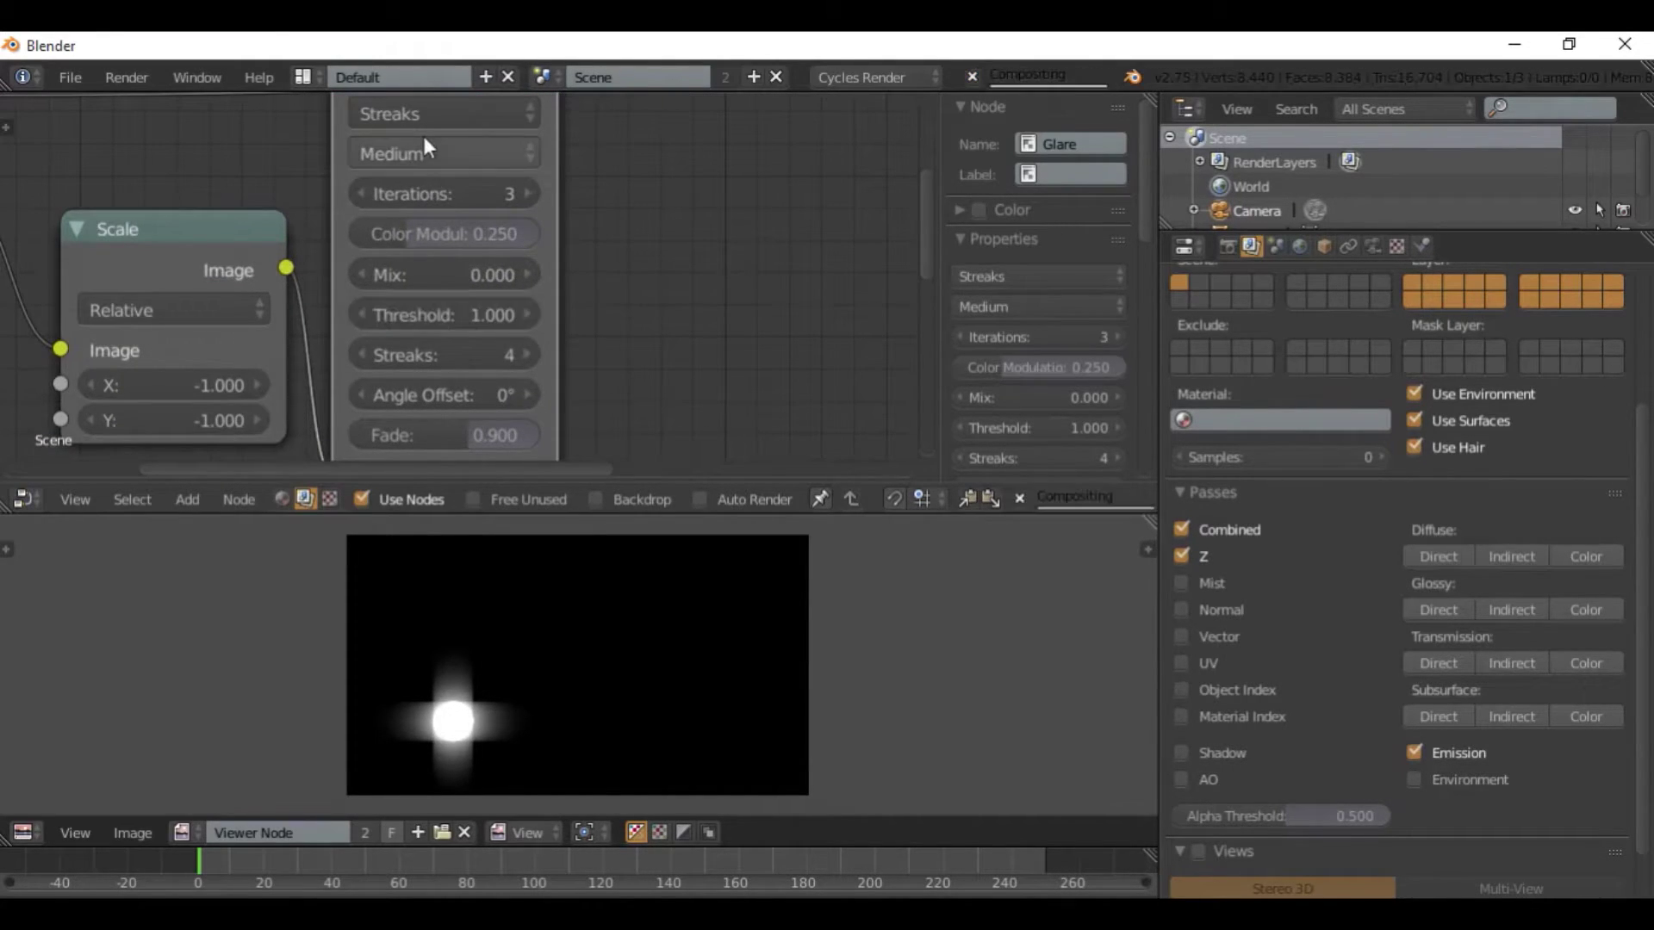
left_click(425, 140)
left_click(387, 257)
mouse_move(420, 231)
middle_mouse_down()
mouse_move(421, 350)
mouse_move(428, 222)
middle_mouse_up()
scroll(421, 346, "down", 1)
left_click_drag(441, 245, 379, 245)
Change the Glare type to Fog Glow with Threshold 0 and Size 9.
left_click(447, 133)
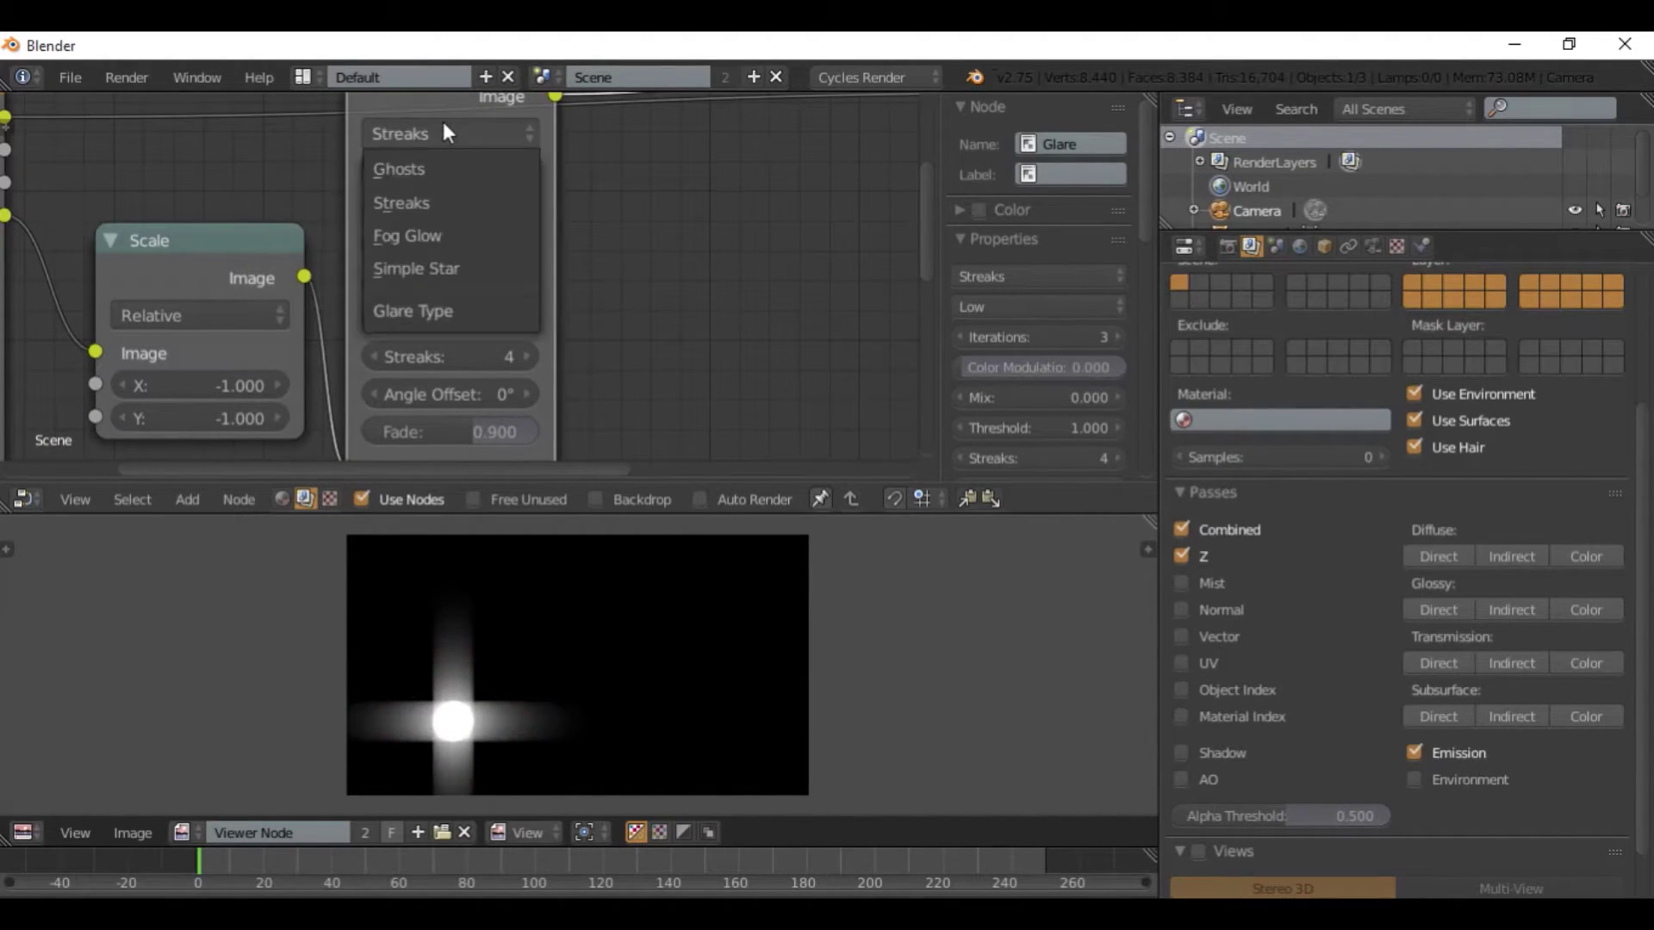
left_click(431, 241)
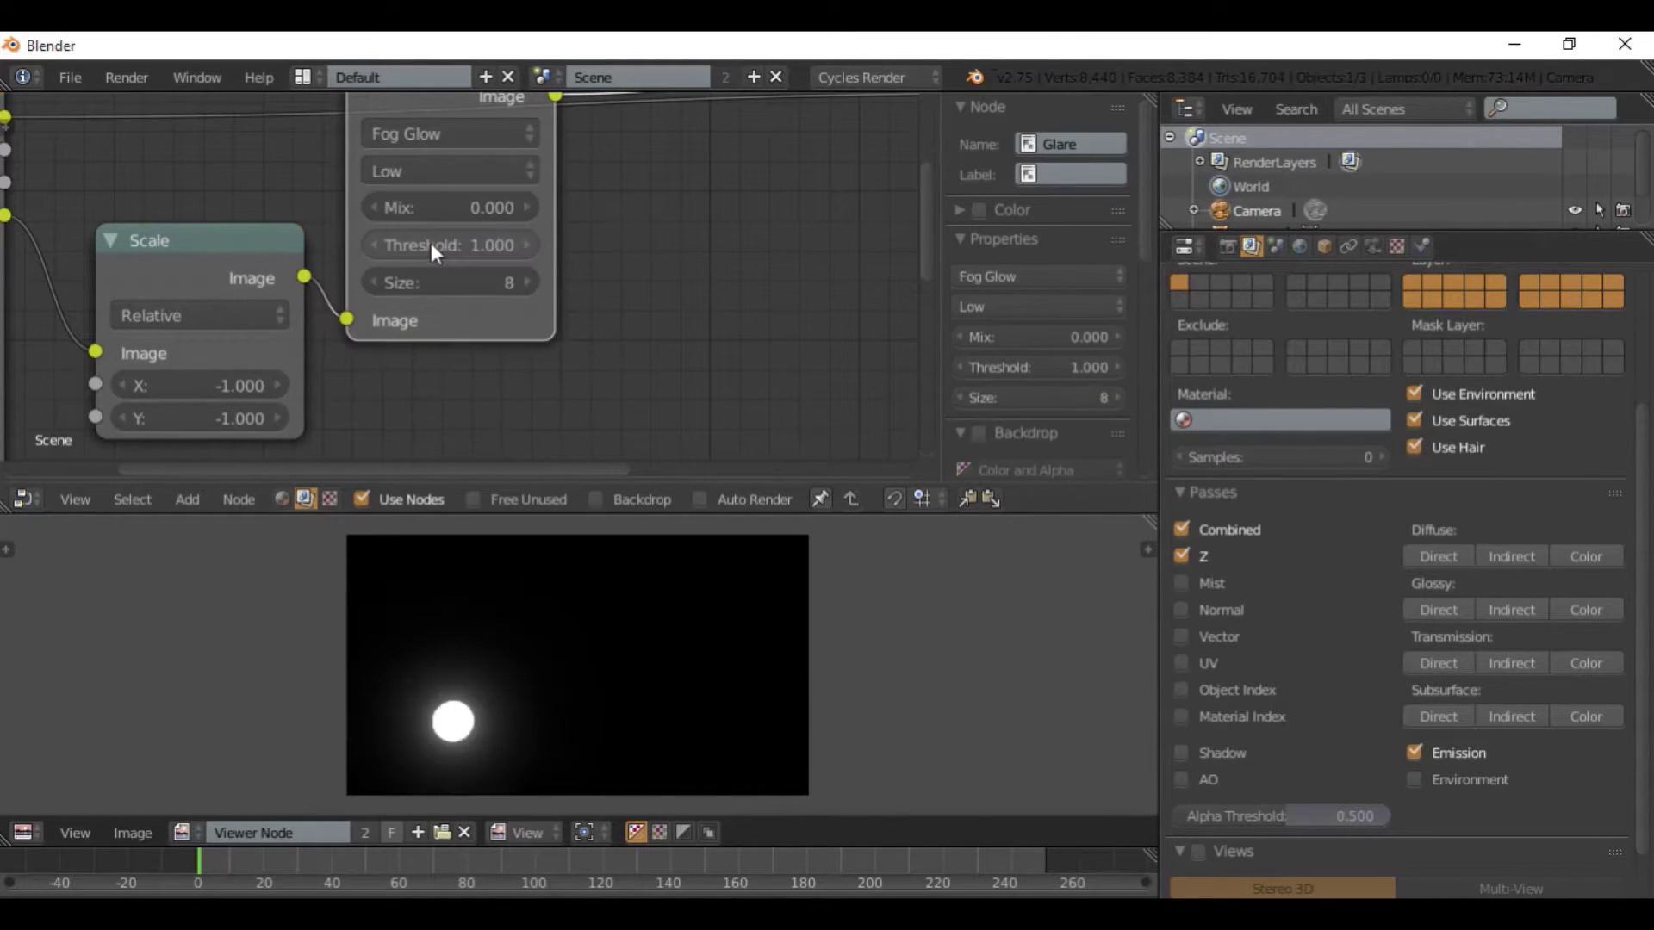
left_click_drag(510, 242, 422, 242)
left_click(524, 284)
scroll(550, 379, "down", 2)
scroll(539, 552, "down", 1)
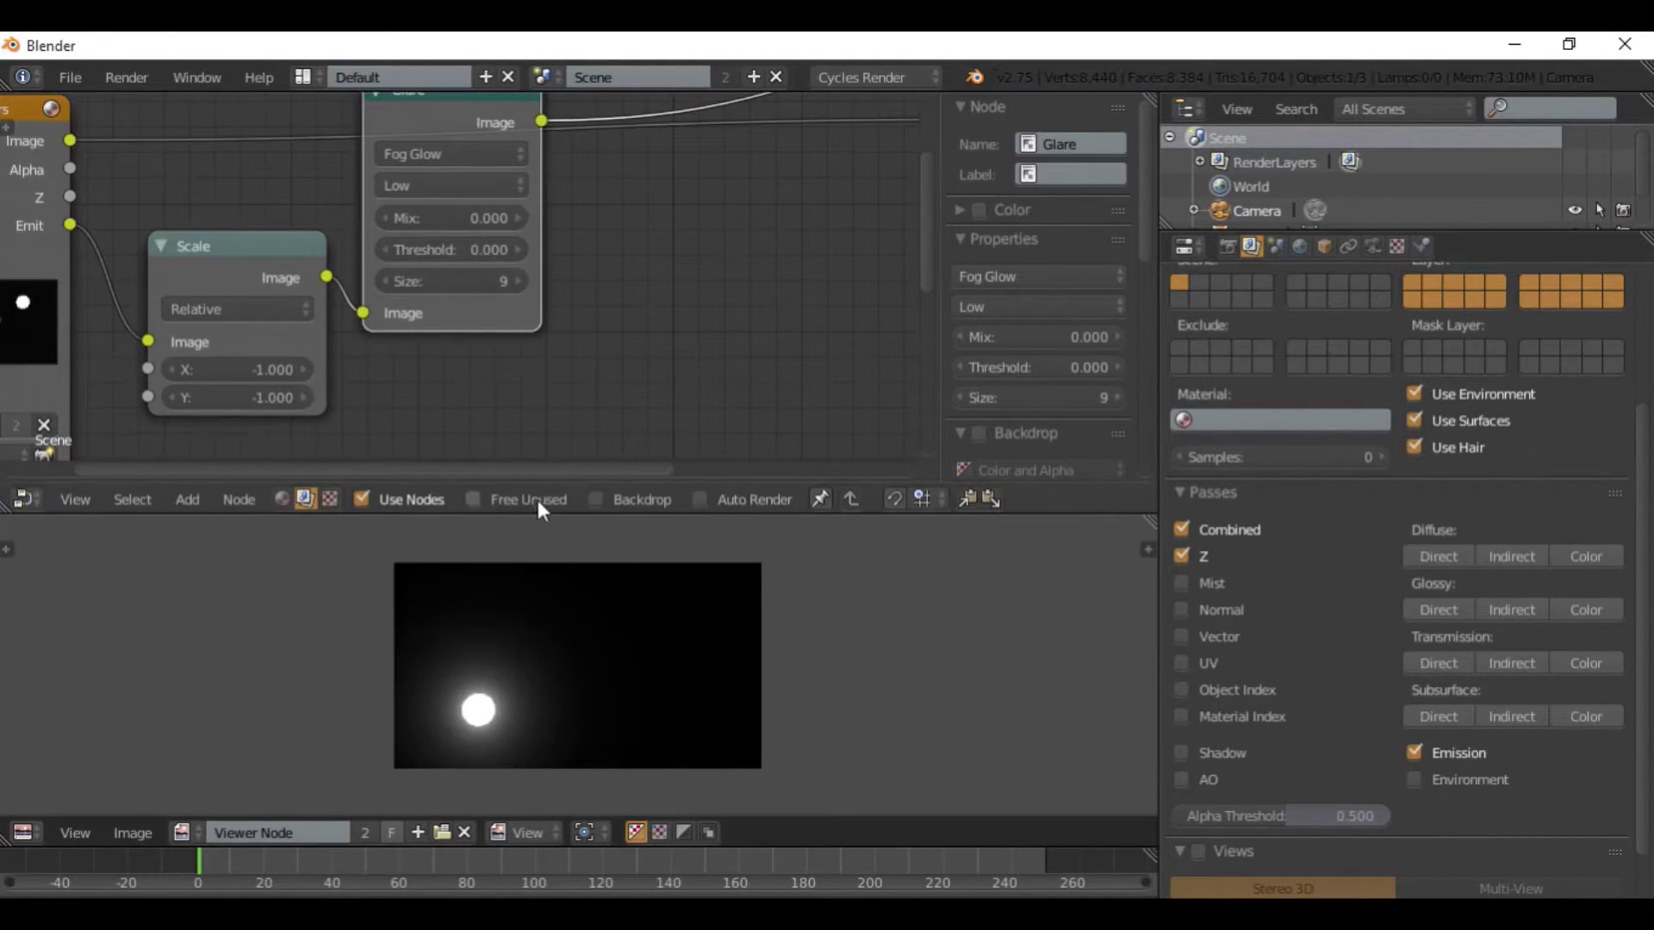
scroll(487, 345, "up", 1)
middle_click_drag(333, 360, 350, 360)
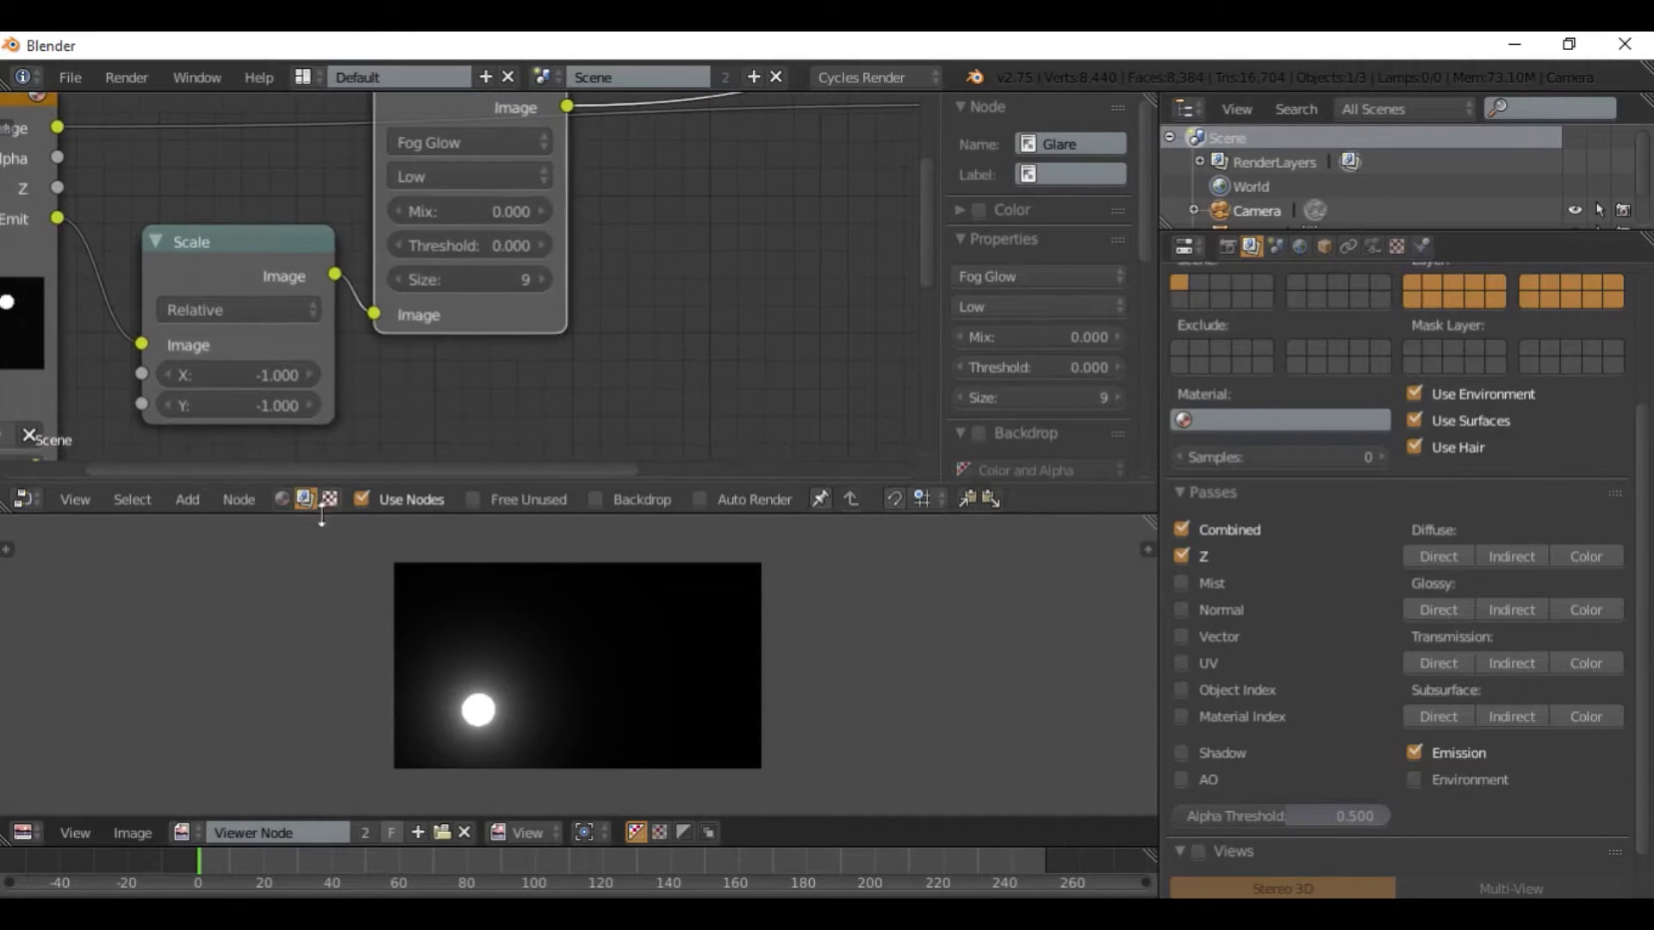
Move the Render Layers, Scale and Glare nodes further left, with the Glare node close beside the Scale node.
scroll(491, 688, "up", 4)
middle_click_drag(391, 701, 479, 582)
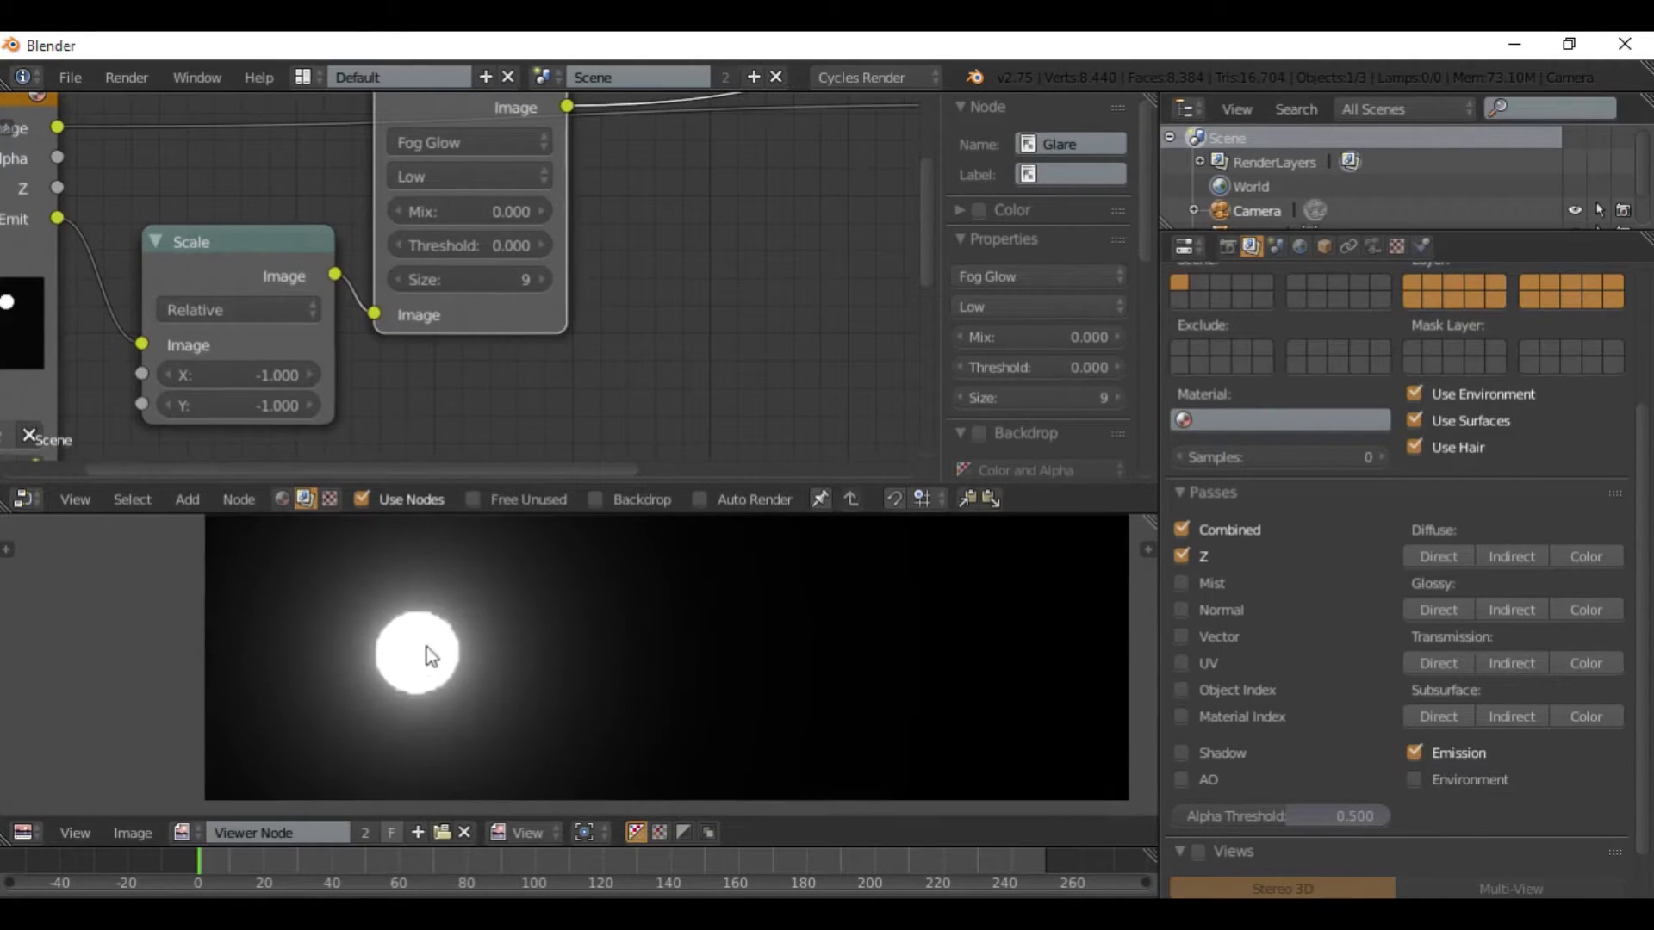
scroll(431, 293, "down", 5)
middle_click_drag(353, 168, 557, 284)
left_click_drag(285, 260, 177, 239)
left_click_drag(499, 368, 389, 362)
left_click_drag(595, 261, 561, 273)
left_click_drag(679, 256, 586, 294)
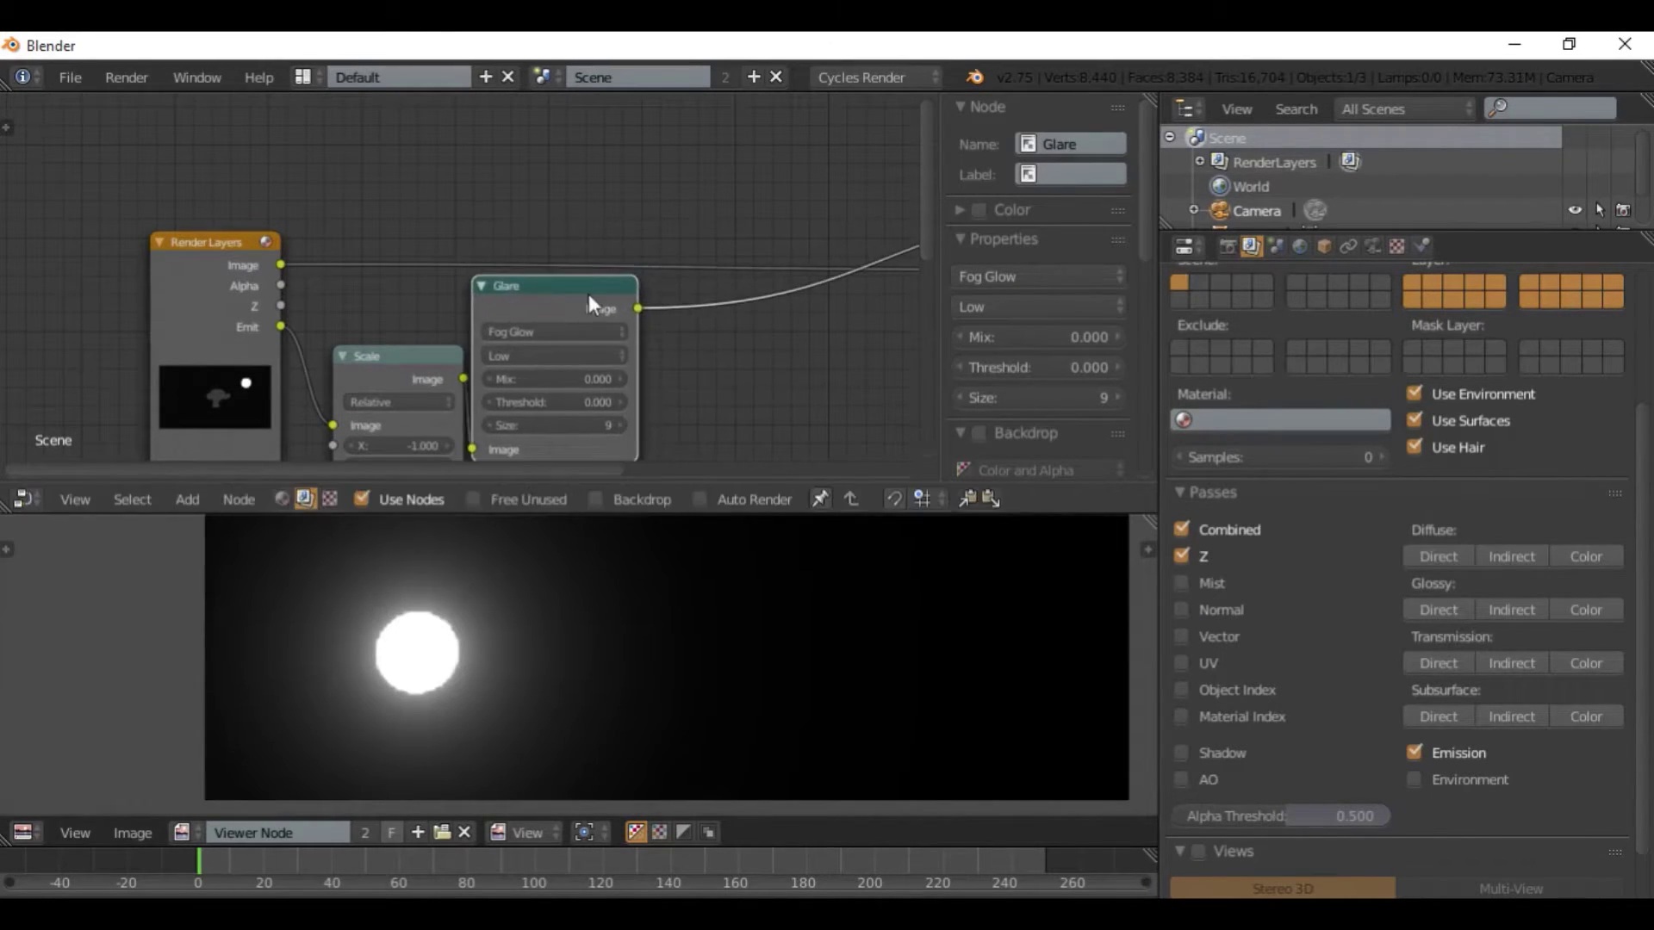
Insert a Blur node on the link between the Glare node and the Viewer.
middle_click_drag(586, 301, 405, 291)
key("shift+a")
mouse_move(400, 291)
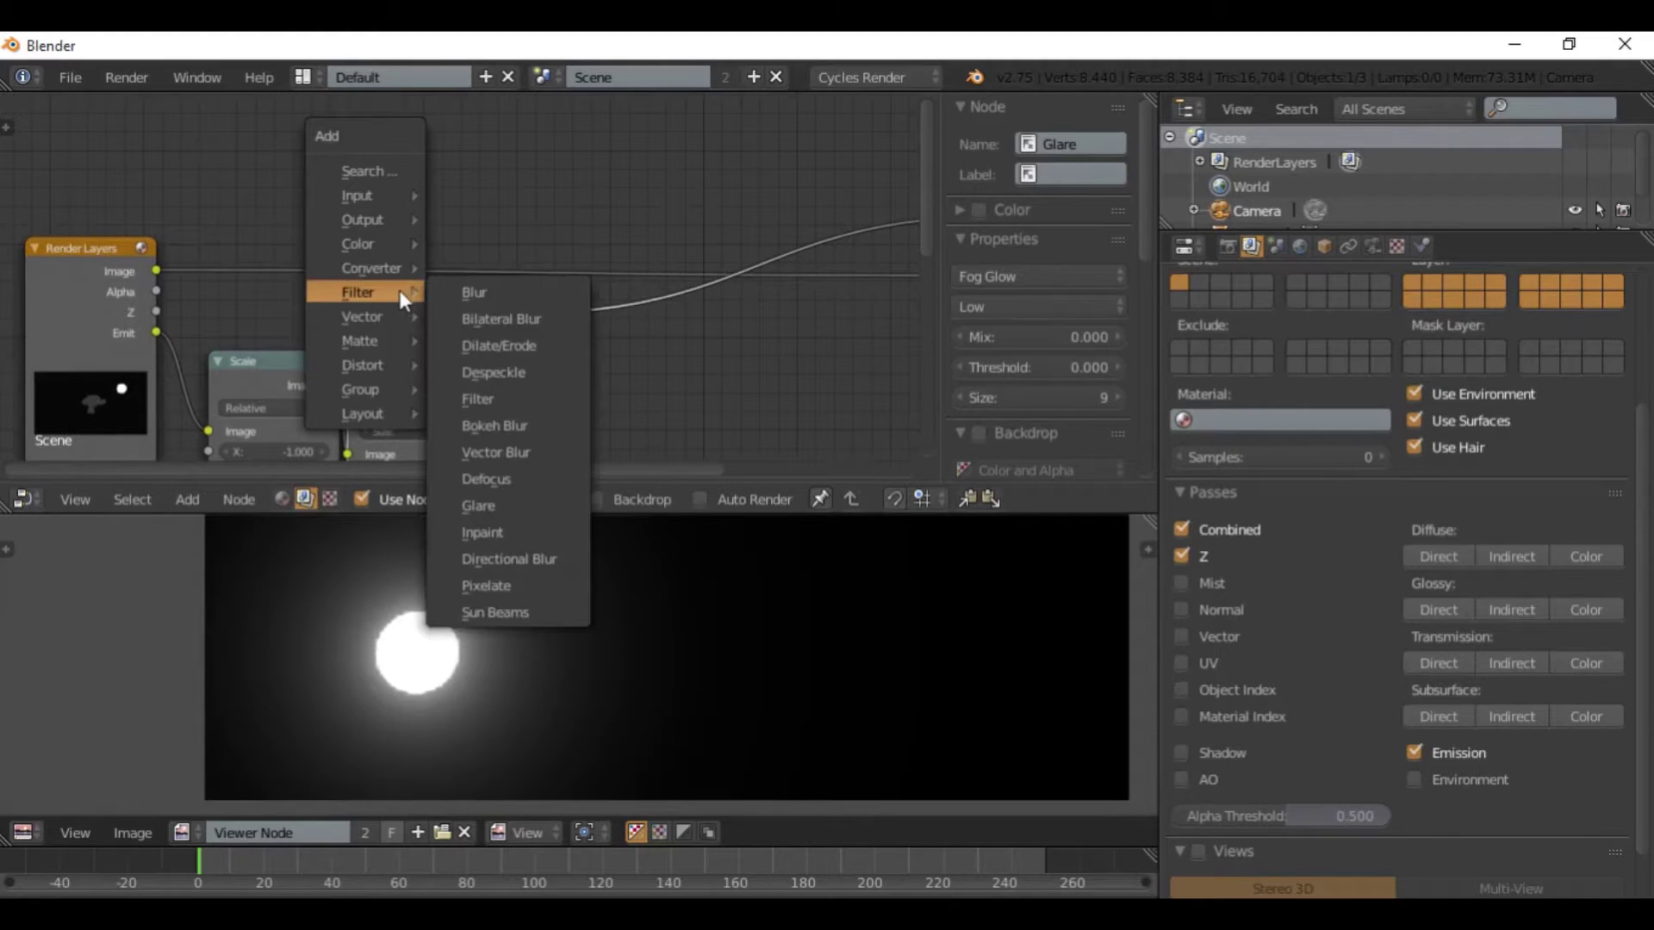
left_click(483, 292)
left_click(583, 254)
key("shift+a")
mouse_move(407, 148)
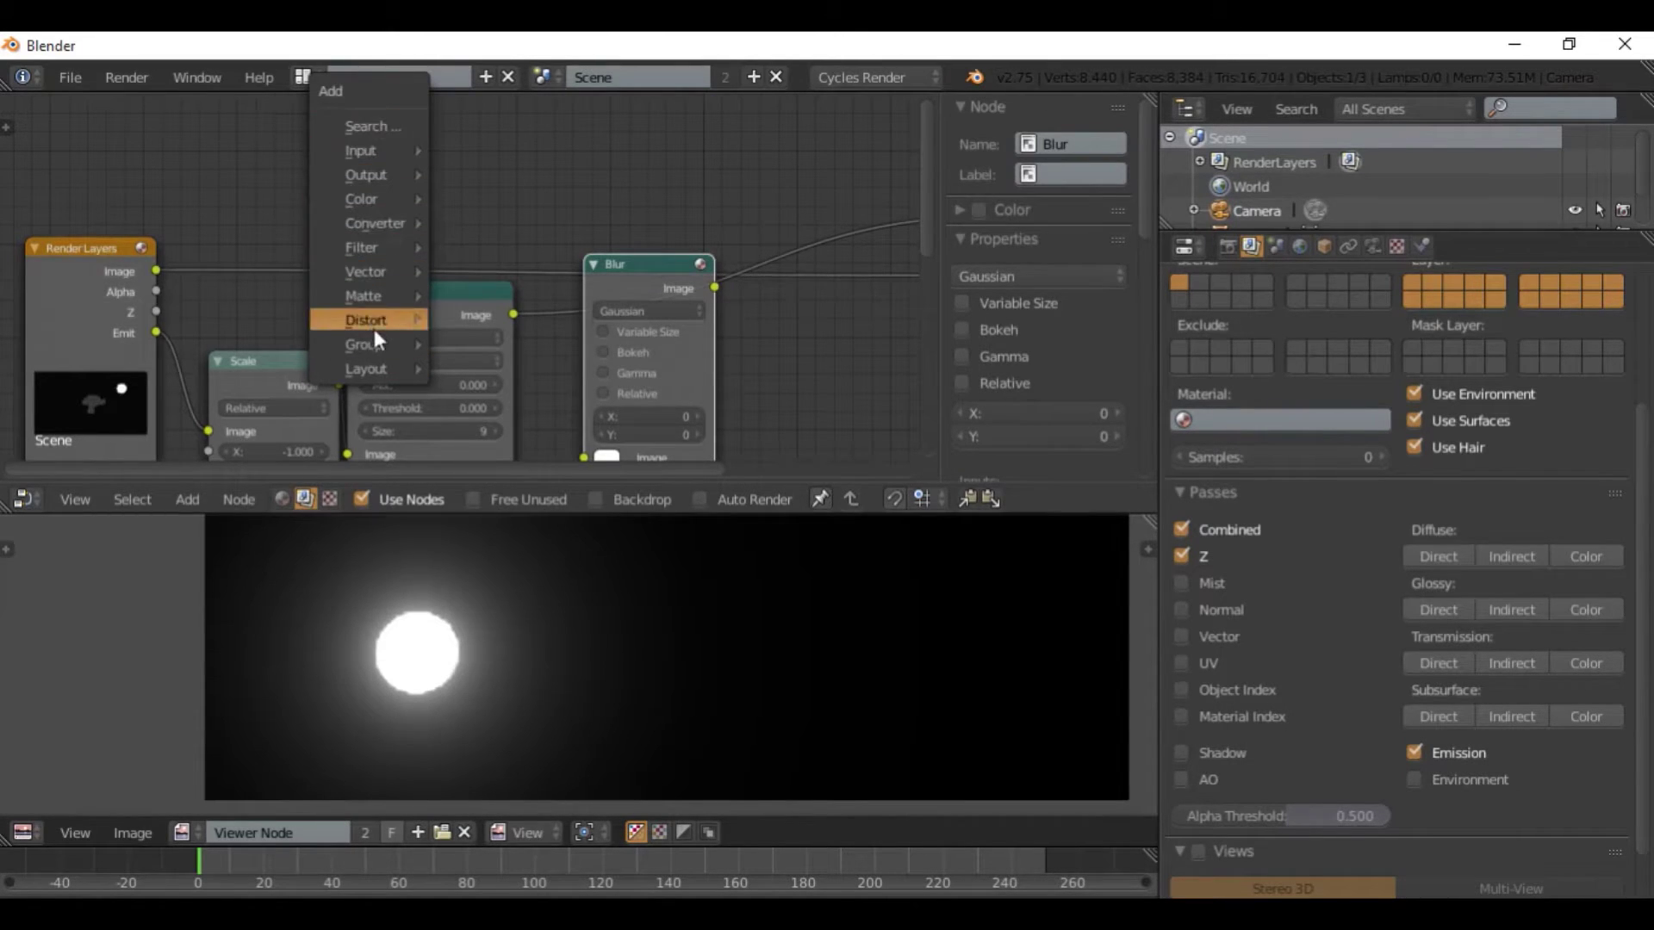
mouse_move(352, 283)
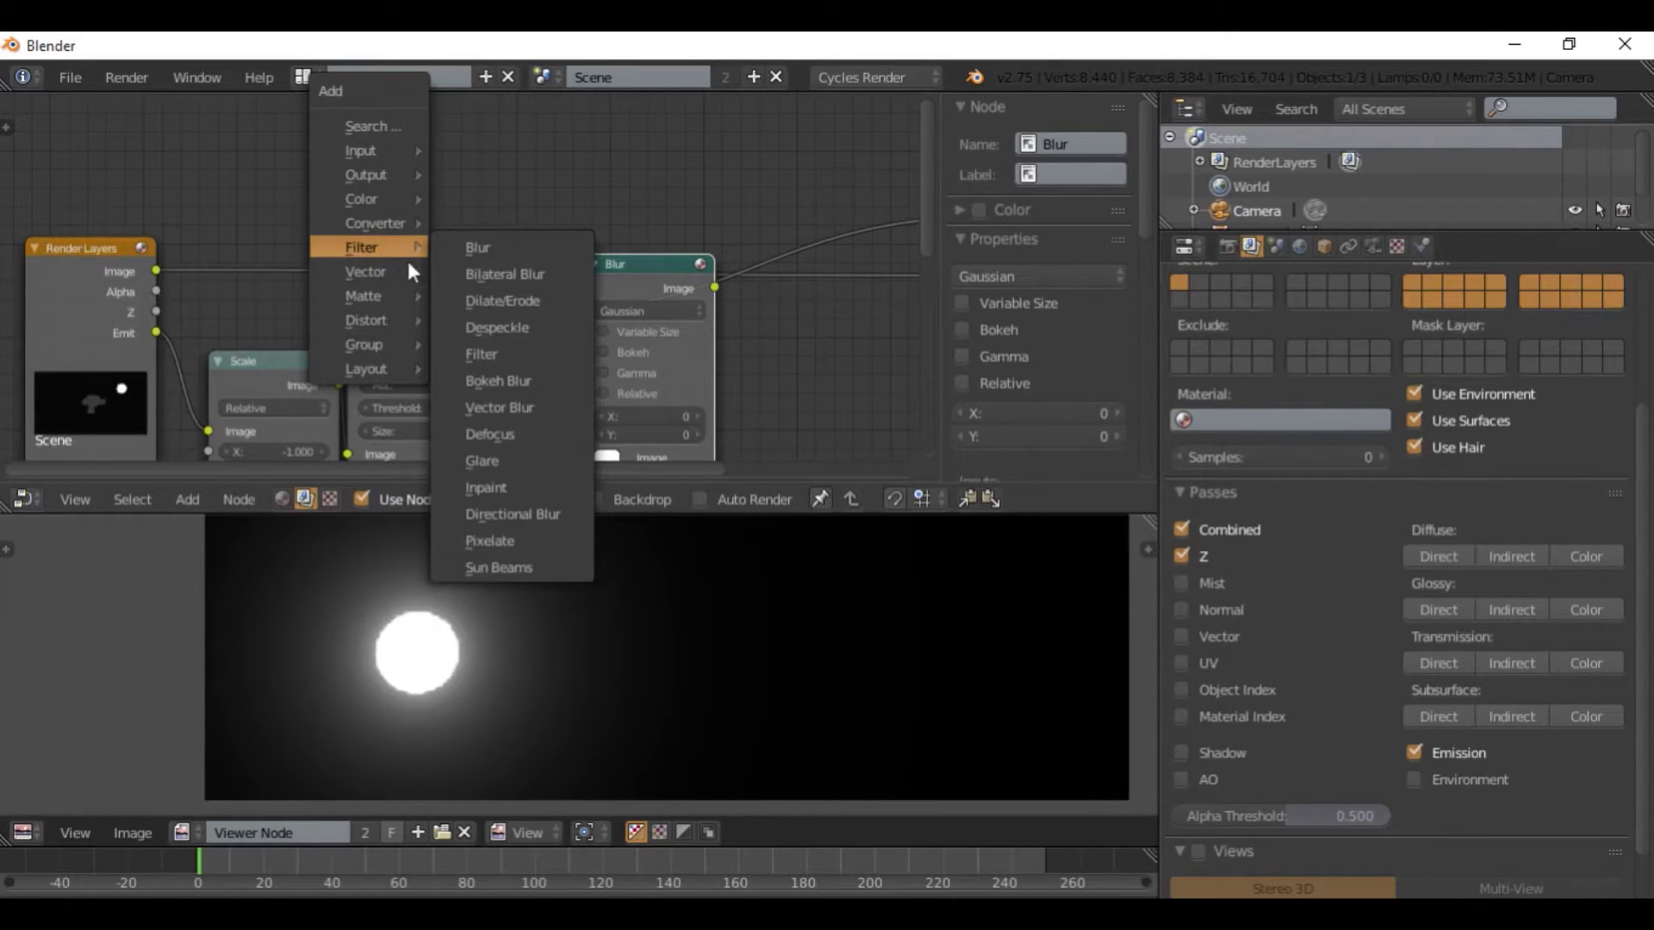
Move the Blur node closer to the Glare node and shift the Glare node slightly down and right.
middle_click_drag(686, 313, 619, 271)
scroll(536, 287, "up", 3)
left_click_drag(584, 226, 544, 262)
scroll(543, 267, "down", 4)
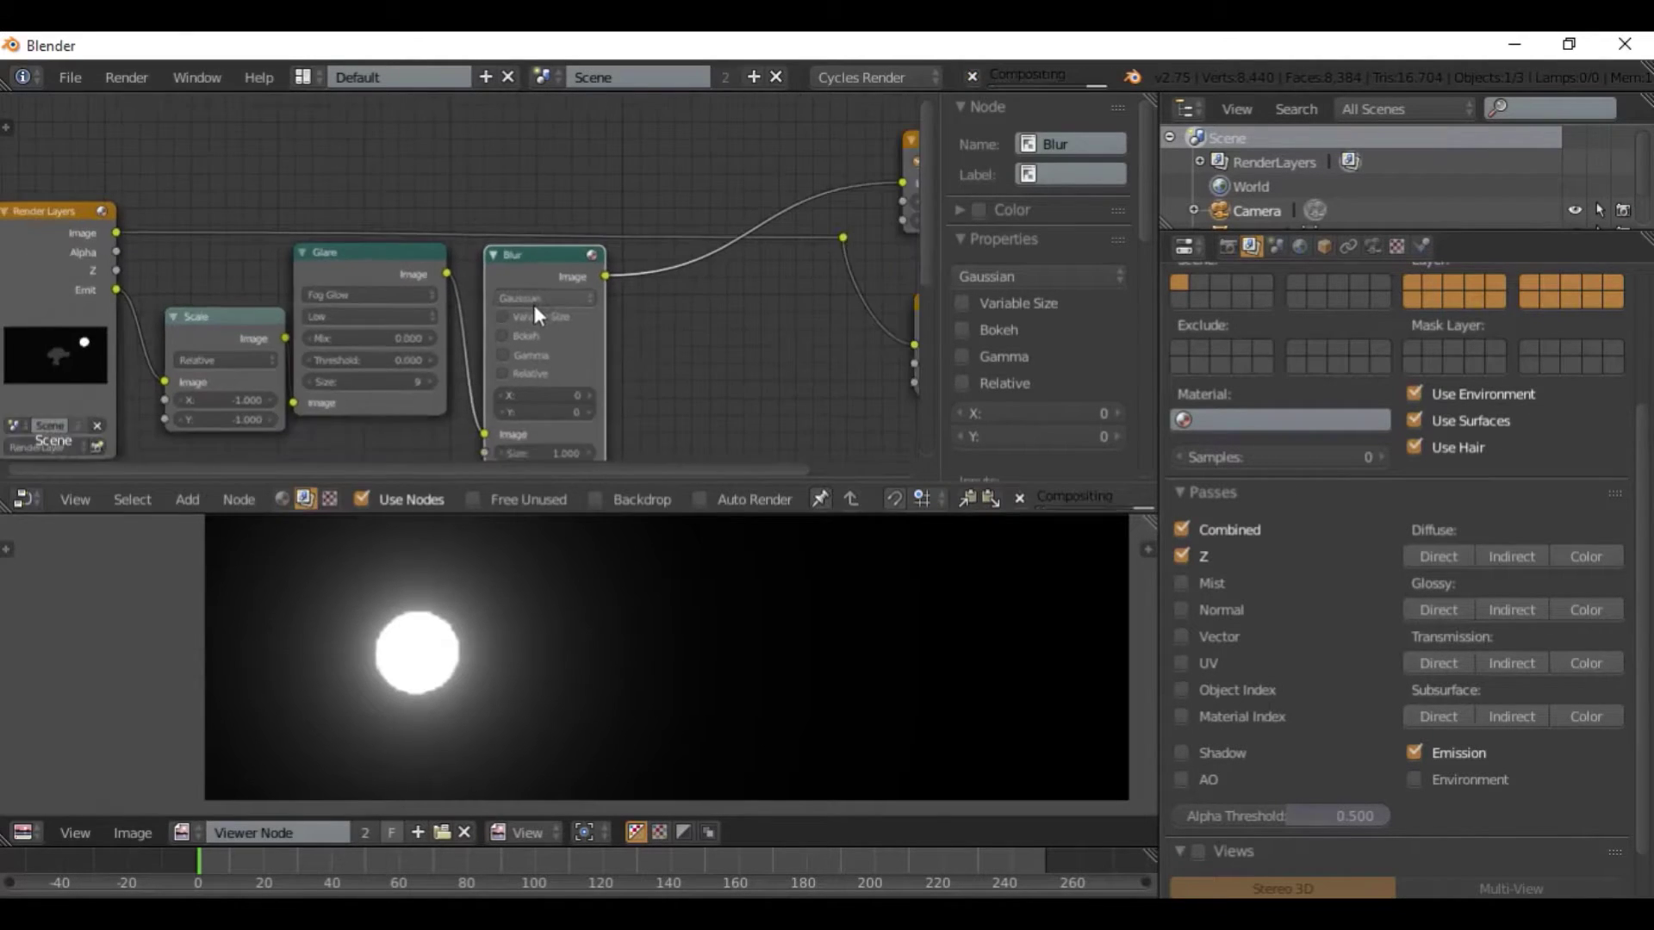
middle_click_drag(534, 305, 537, 225)
left_click_drag(391, 226, 406, 252)
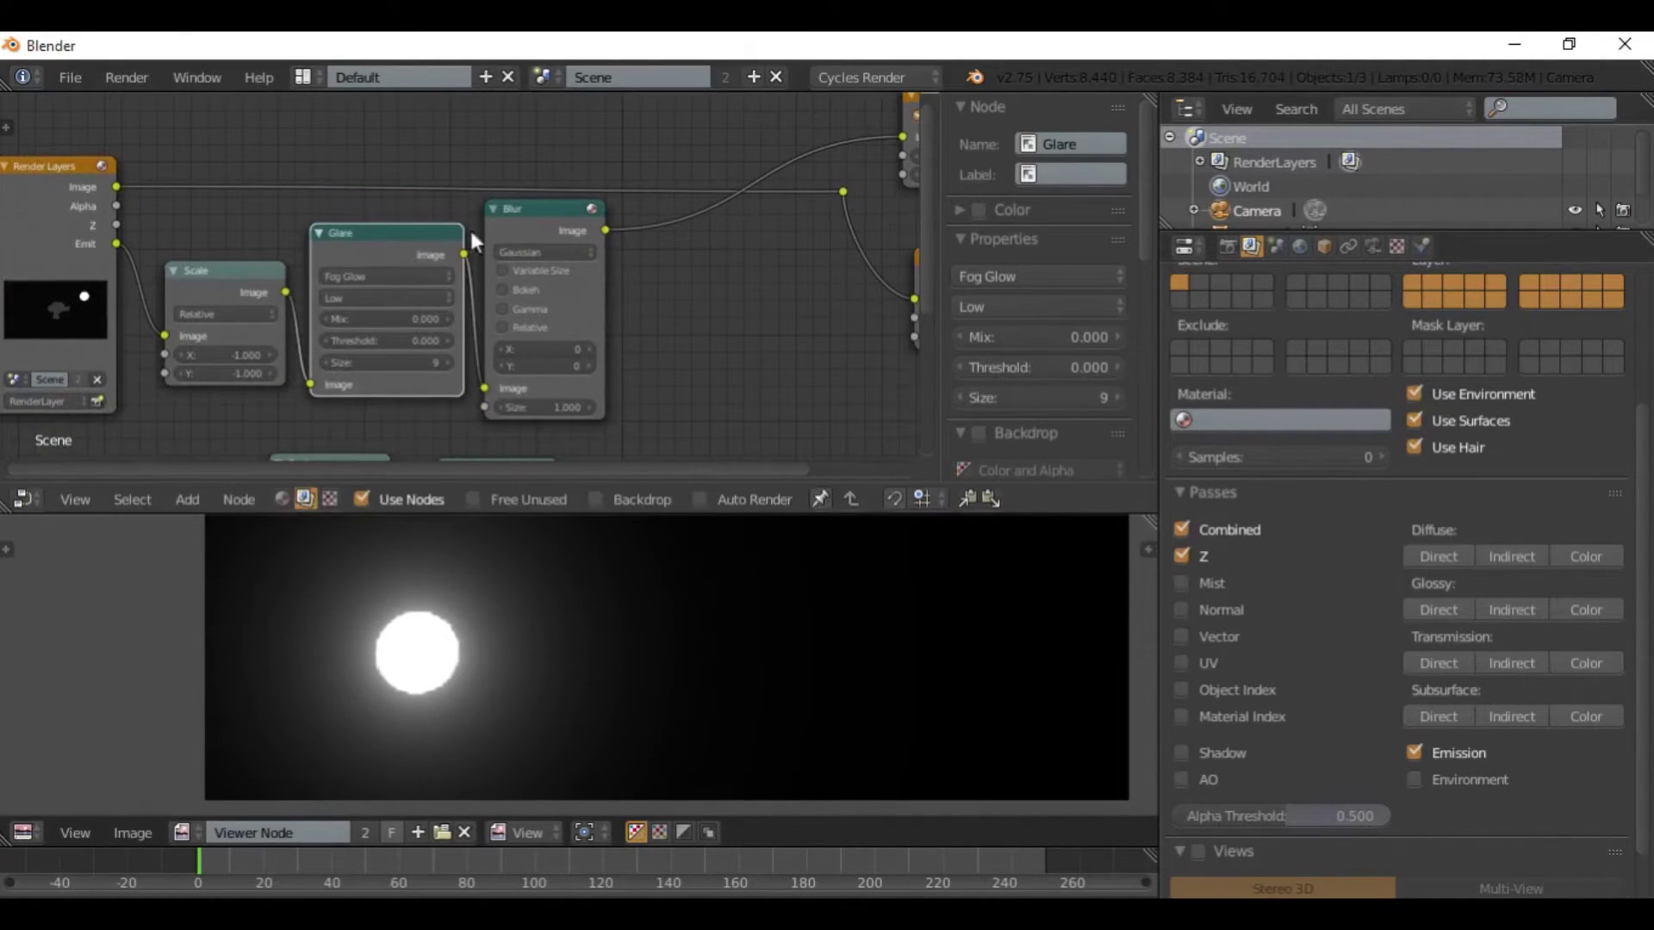
Delete the reroute point on the link from the Render Layers image to the Composite node.
middle_click_drag(528, 236, 350, 334)
scroll(350, 334, "down", 1)
left_click(731, 205)
middle_click_drag(536, 320, 565, 280)
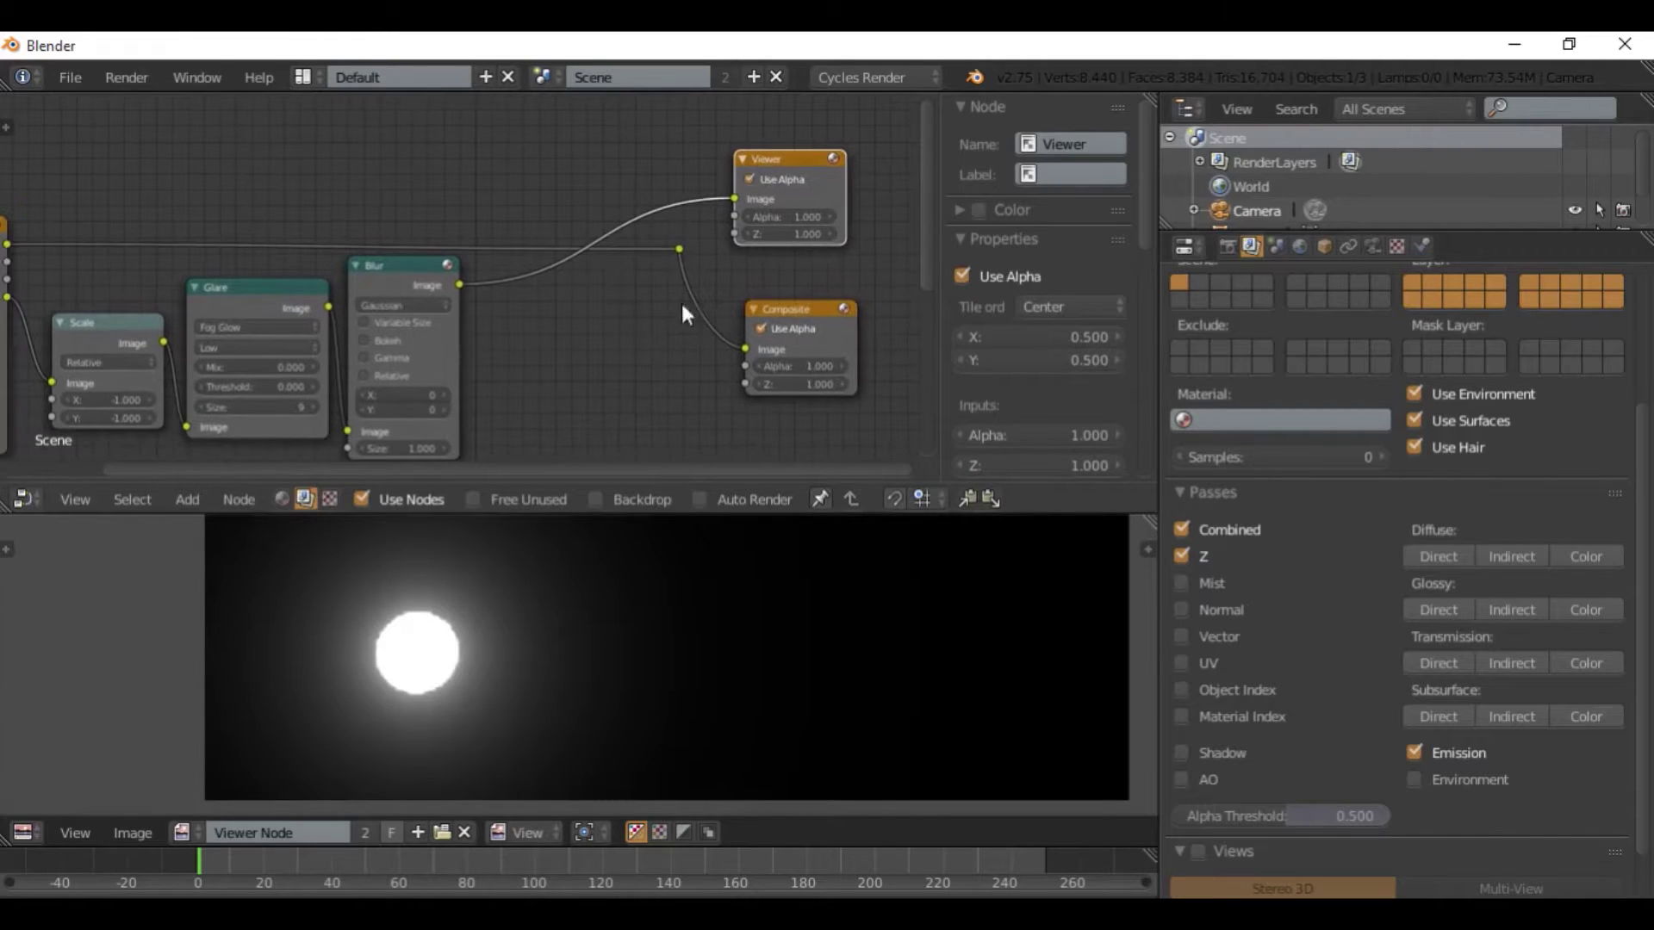
left_click_drag(676, 250, 617, 256)
key("x")
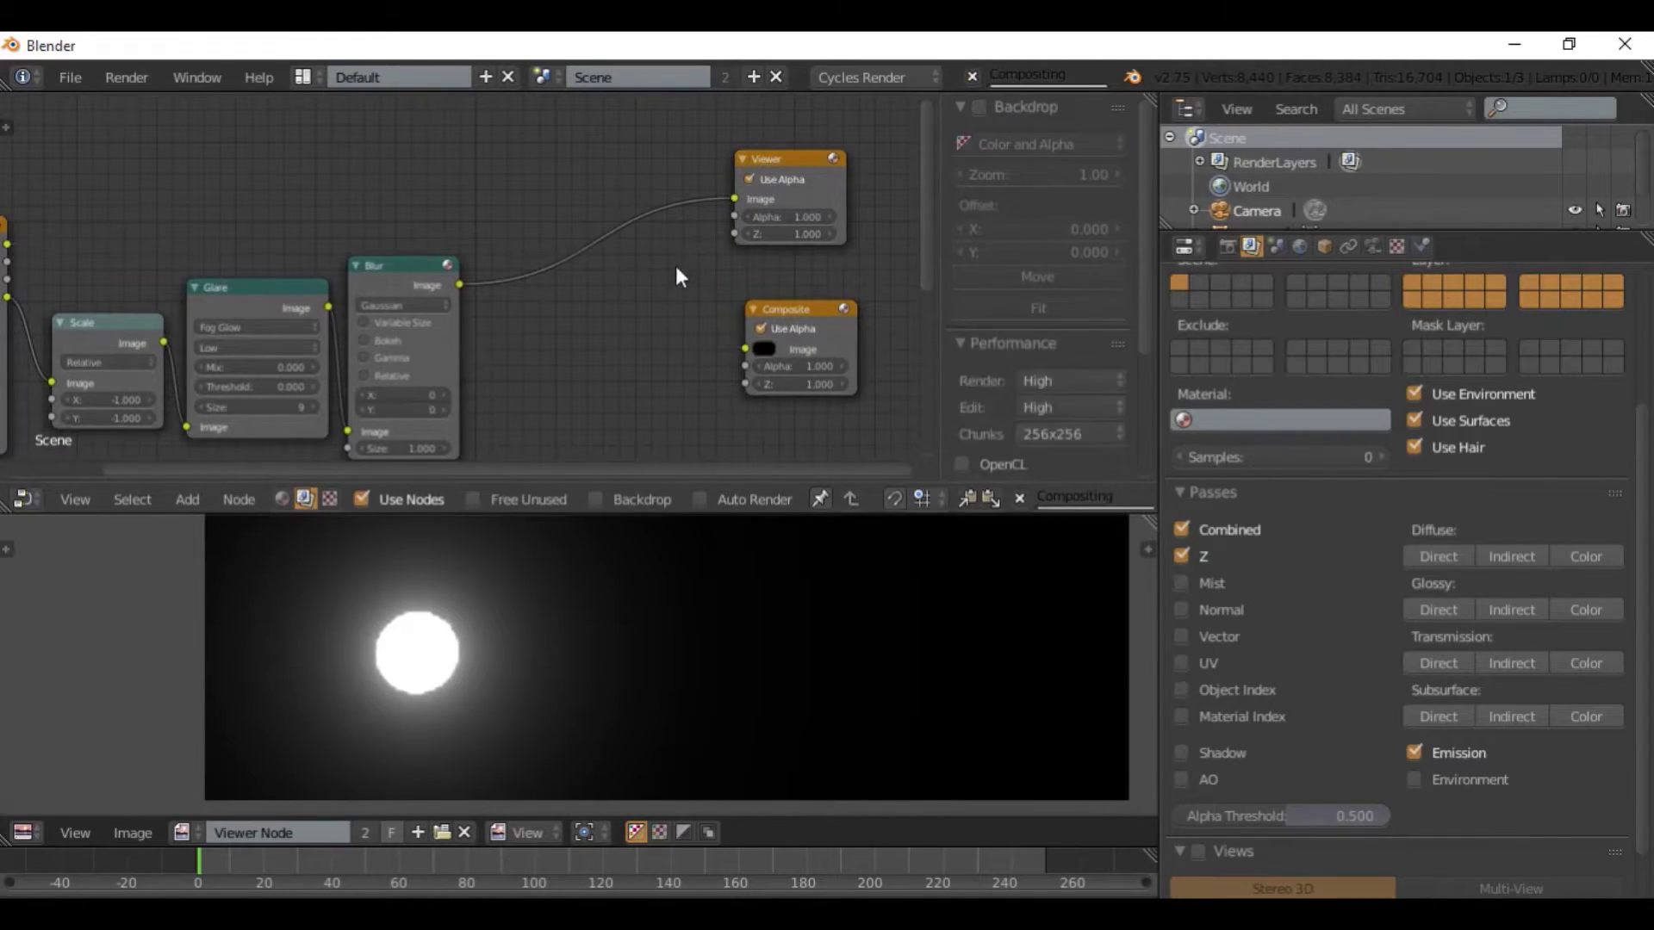
Set the Blur node's X size to 400 and Y size to 300.
scroll(551, 325, "down", 2)
scroll(550, 324, "down", 2)
scroll(507, 320, "up", 3)
middle_click_drag(457, 319, 503, 274)
scroll(441, 325, "up", 3)
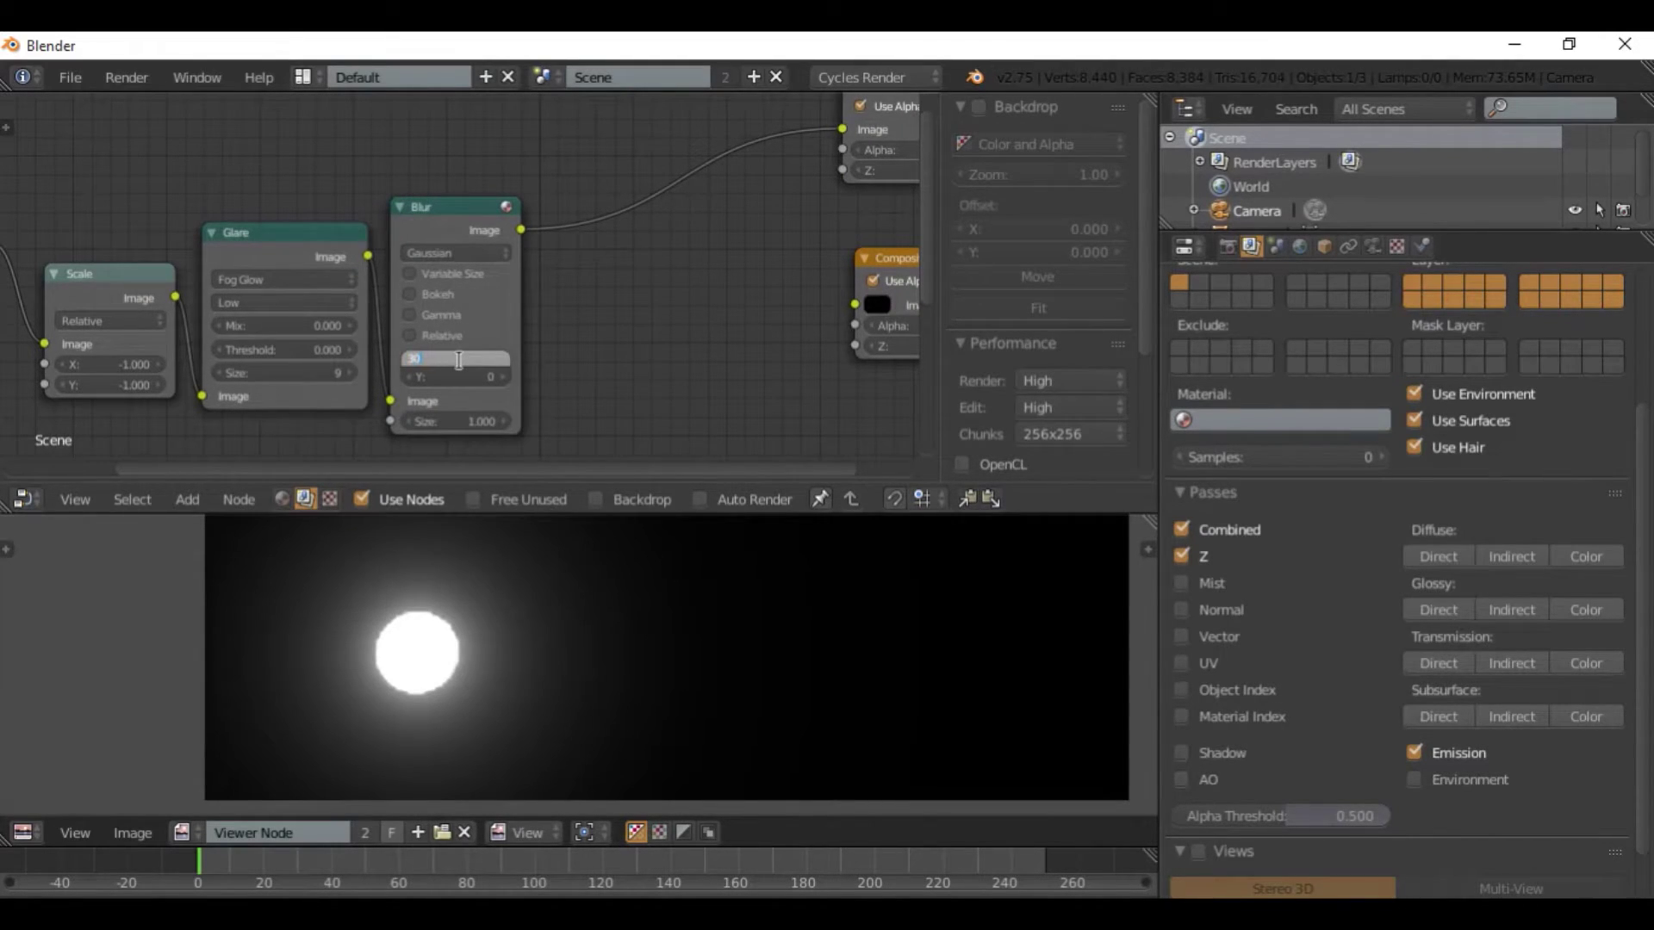
type("400")
key("Return")
left_click(475, 378)
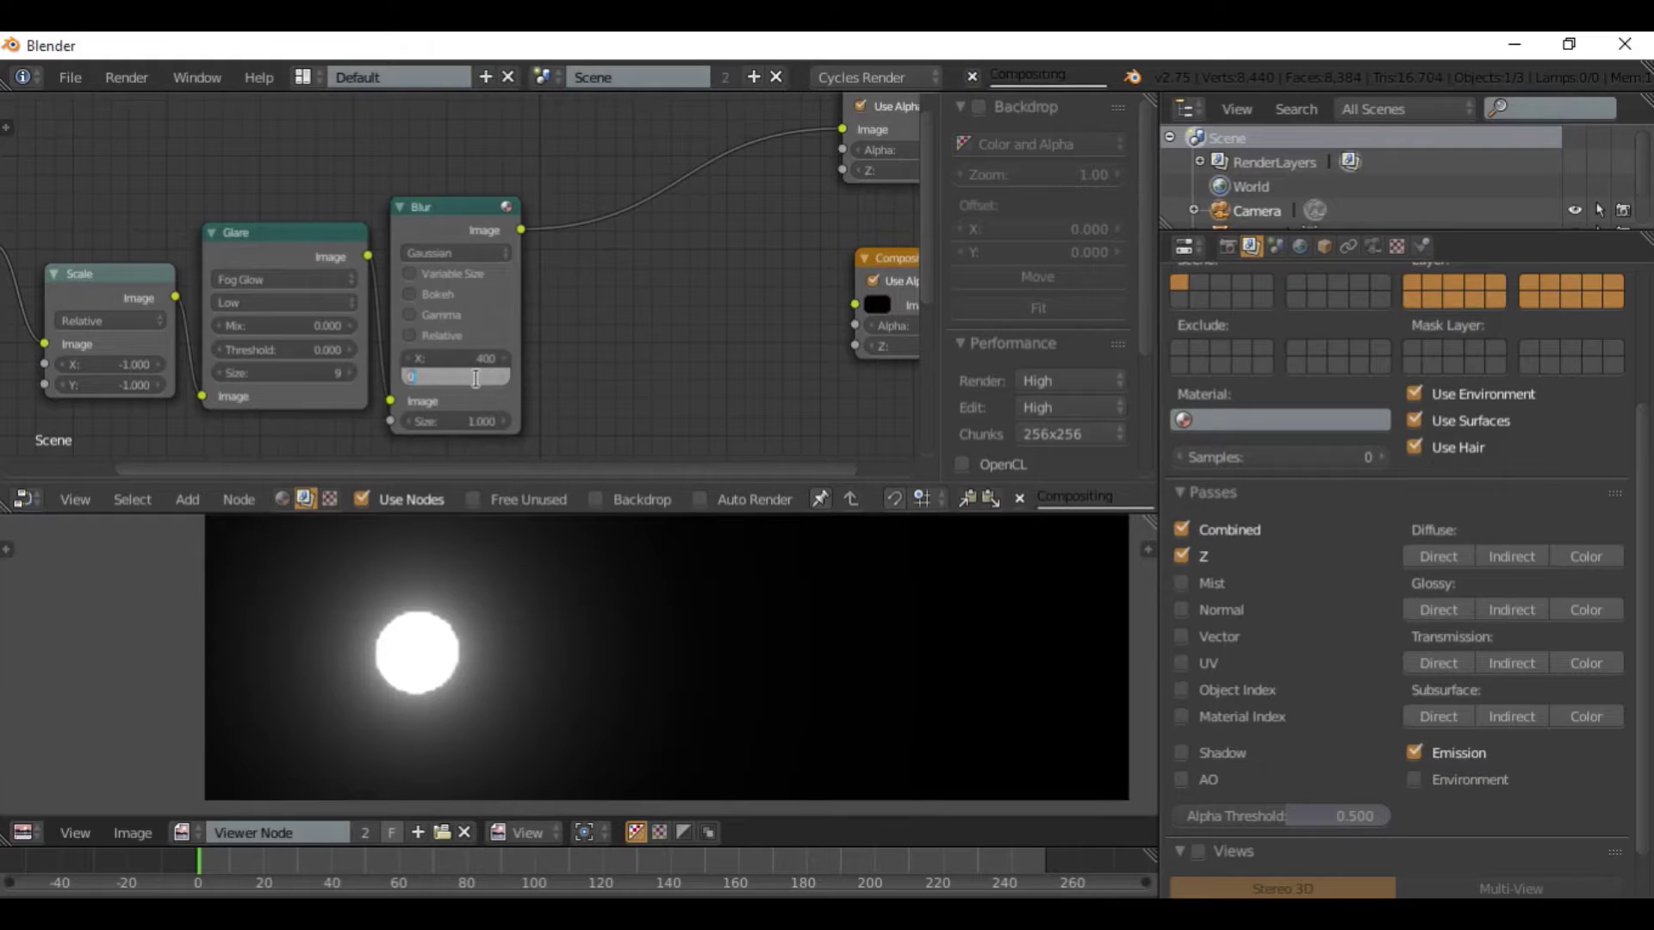
type("300")
key("Return")
scroll(470, 390, "down", 3)
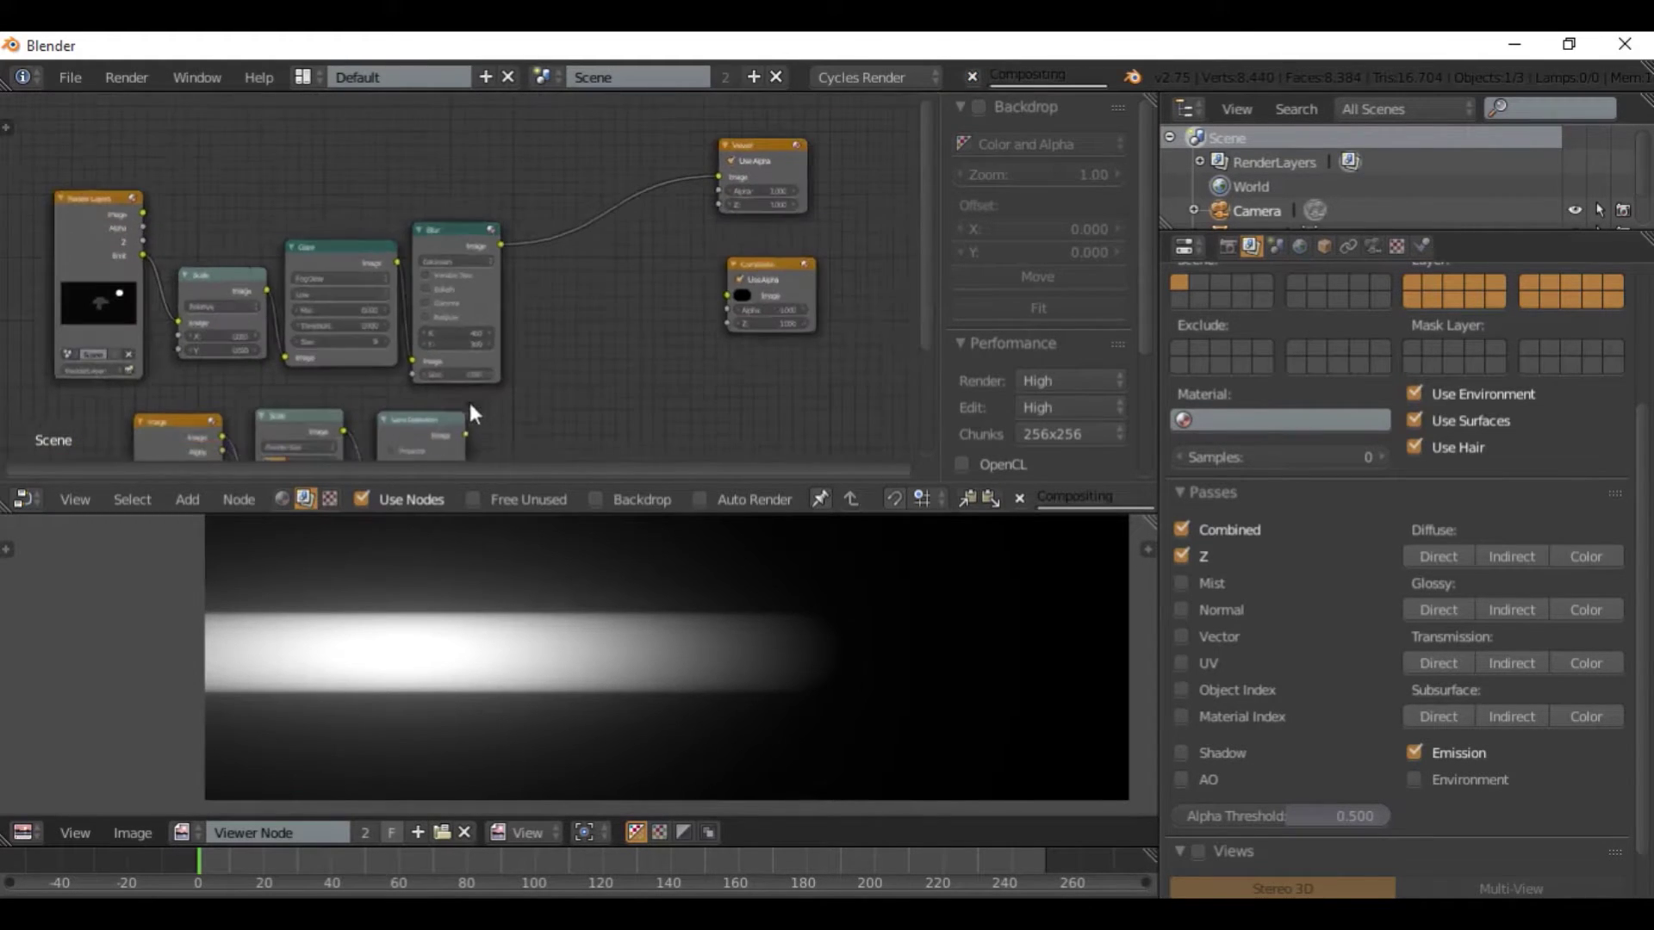
Move the Render Layers node up and left, leaving more space before the emission Scale node.
scroll(481, 683, "down", 1)
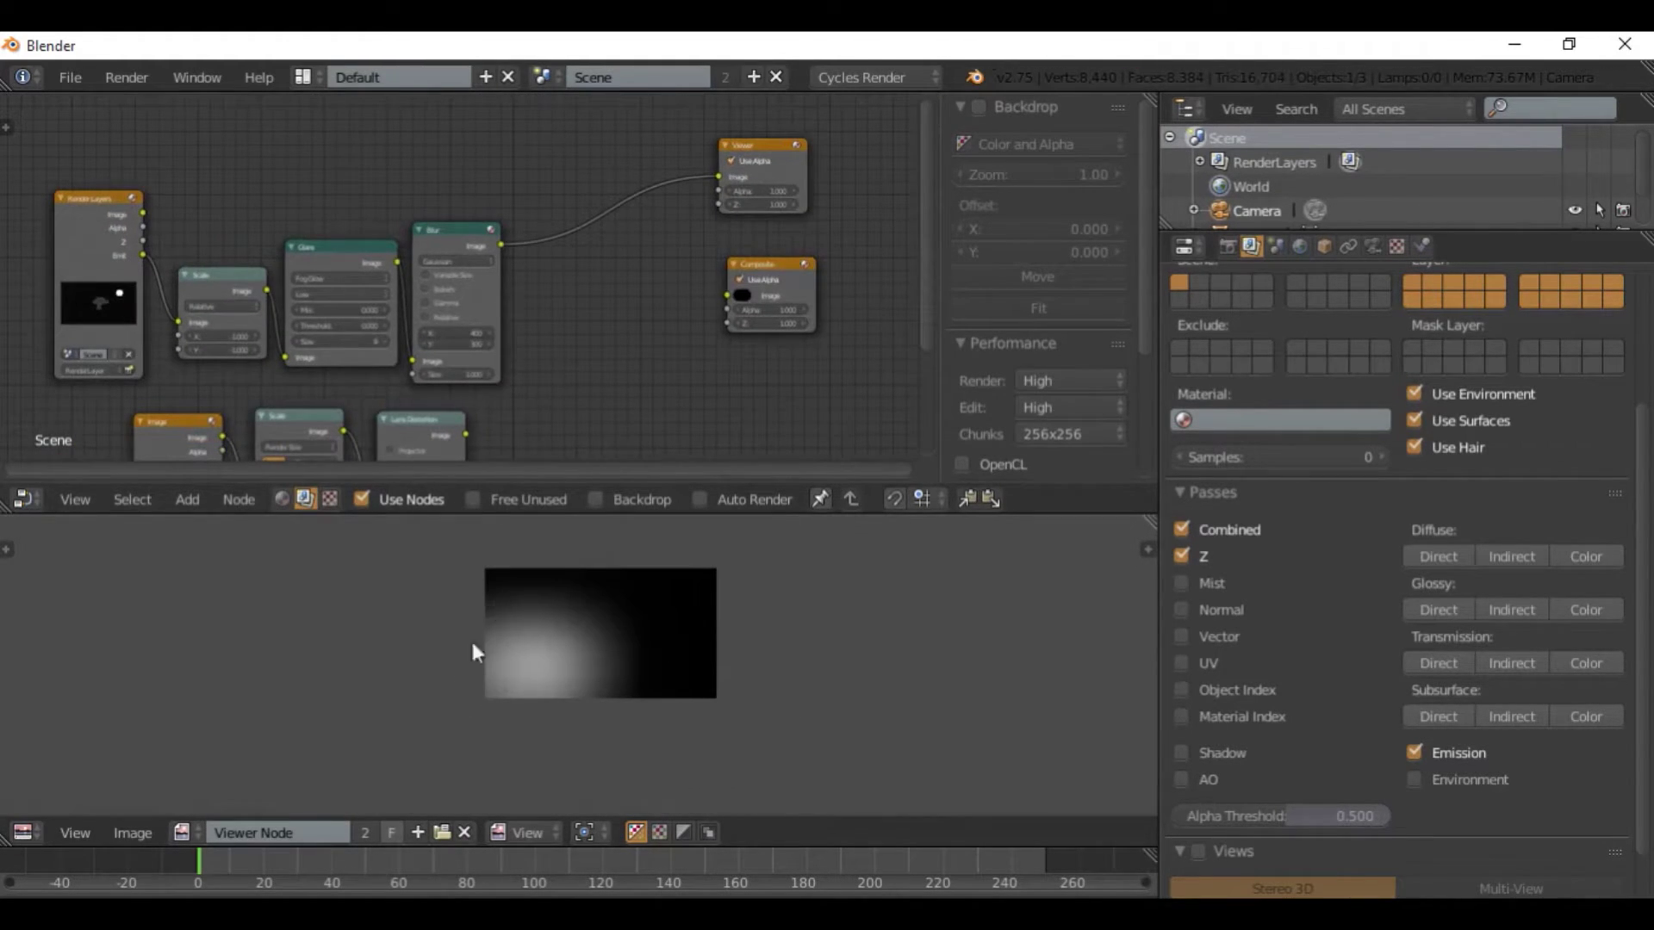
scroll(469, 284, "up", 4)
scroll(443, 289, "down", 2)
middle_click_drag(226, 306, 447, 338)
left_click_drag(262, 233, 182, 204)
middle_click_drag(499, 298, 434, 372)
Duplicate the Glare and Blur nodes together and place the copies above the originals.
left_click(453, 350)
scroll(427, 365, "up", 1)
middle_click_drag(606, 337, 565, 320)
left_click(565, 319, "shift")
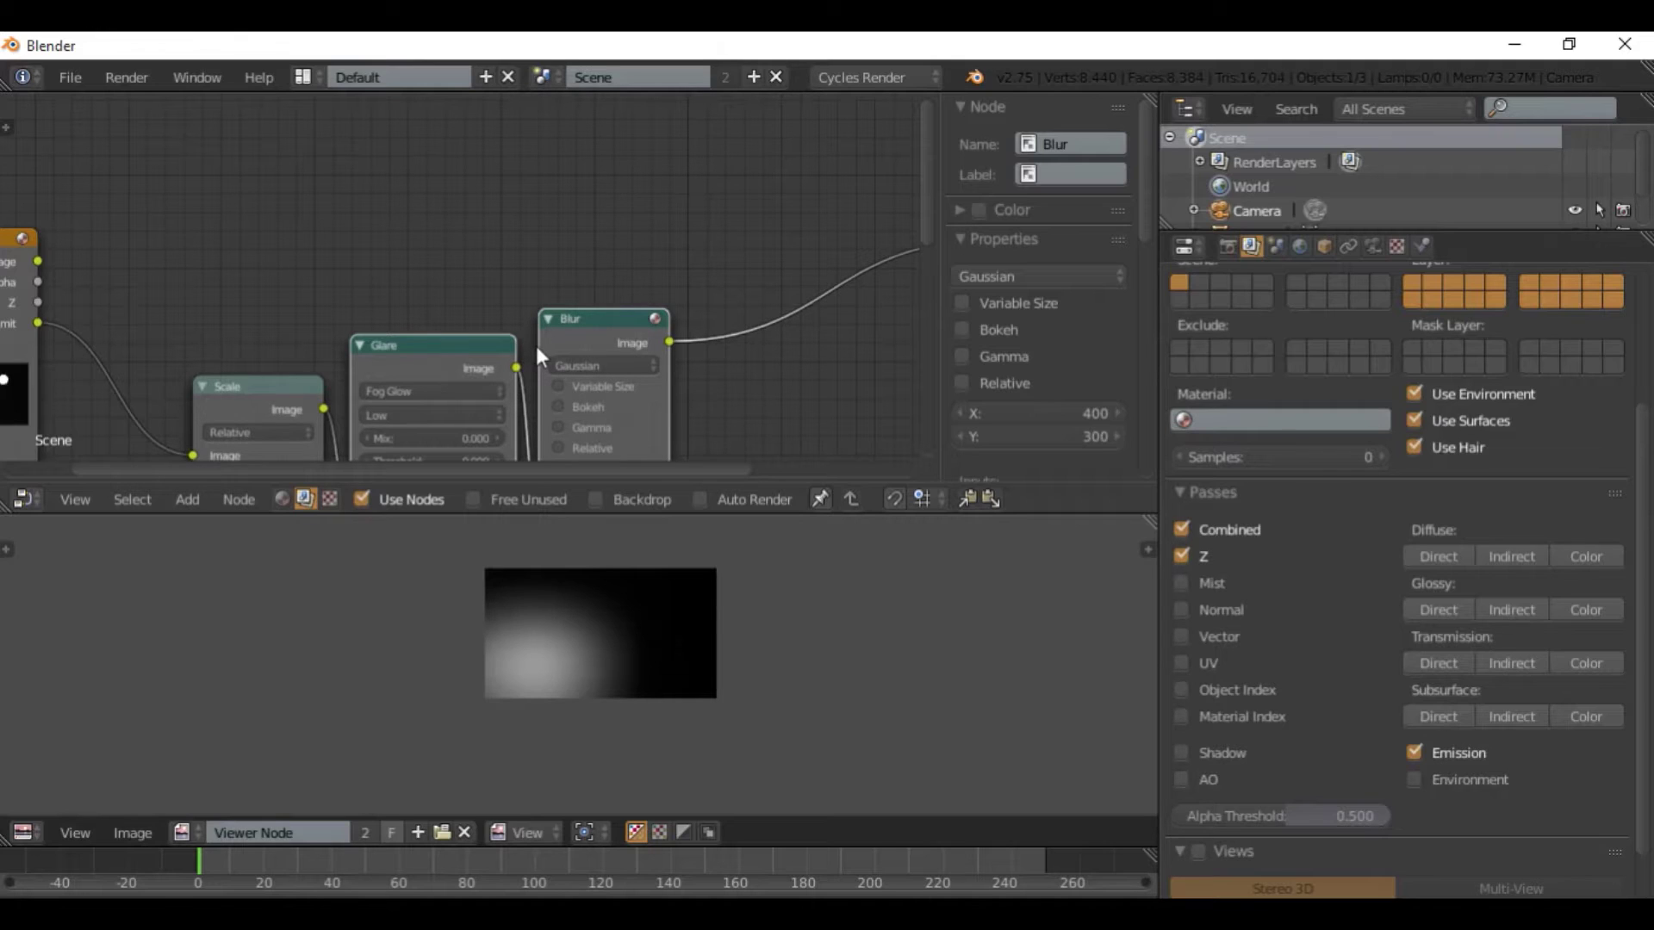
key("shift+d")
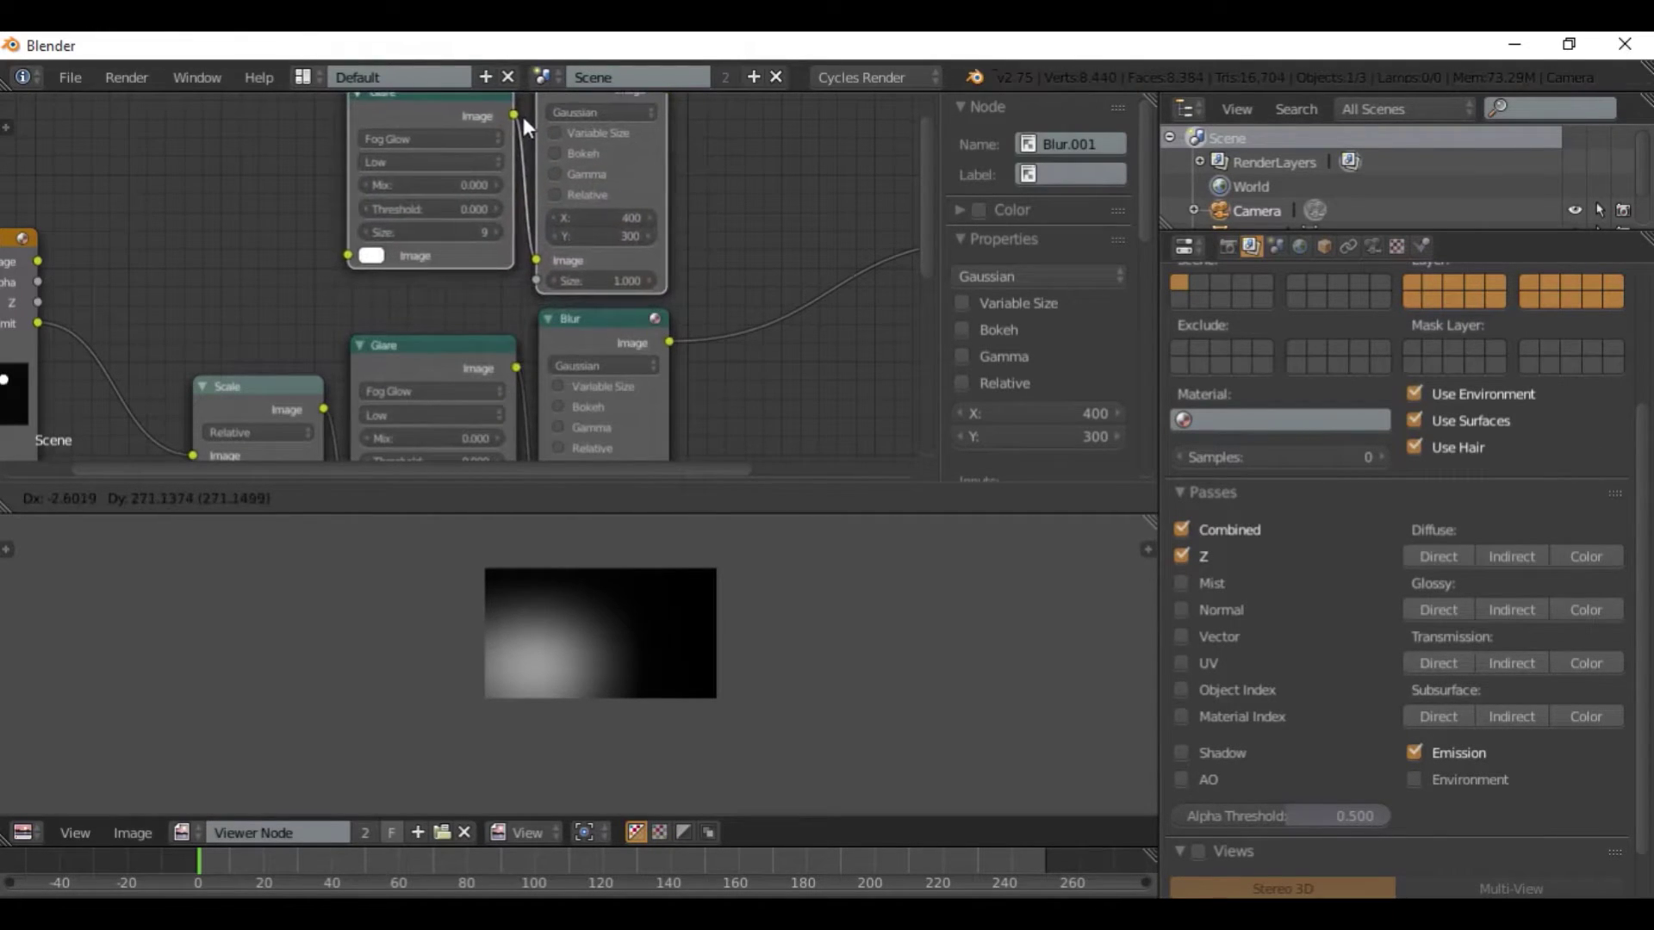
left_click(524, 117)
middle_click_drag(559, 294, 632, 362)
mouse_move(502, 158)
left_mouse_down()
mouse_move(499, 204)
mouse_move(499, 178)
left_mouse_up()
scroll(540, 348, "up", 3)
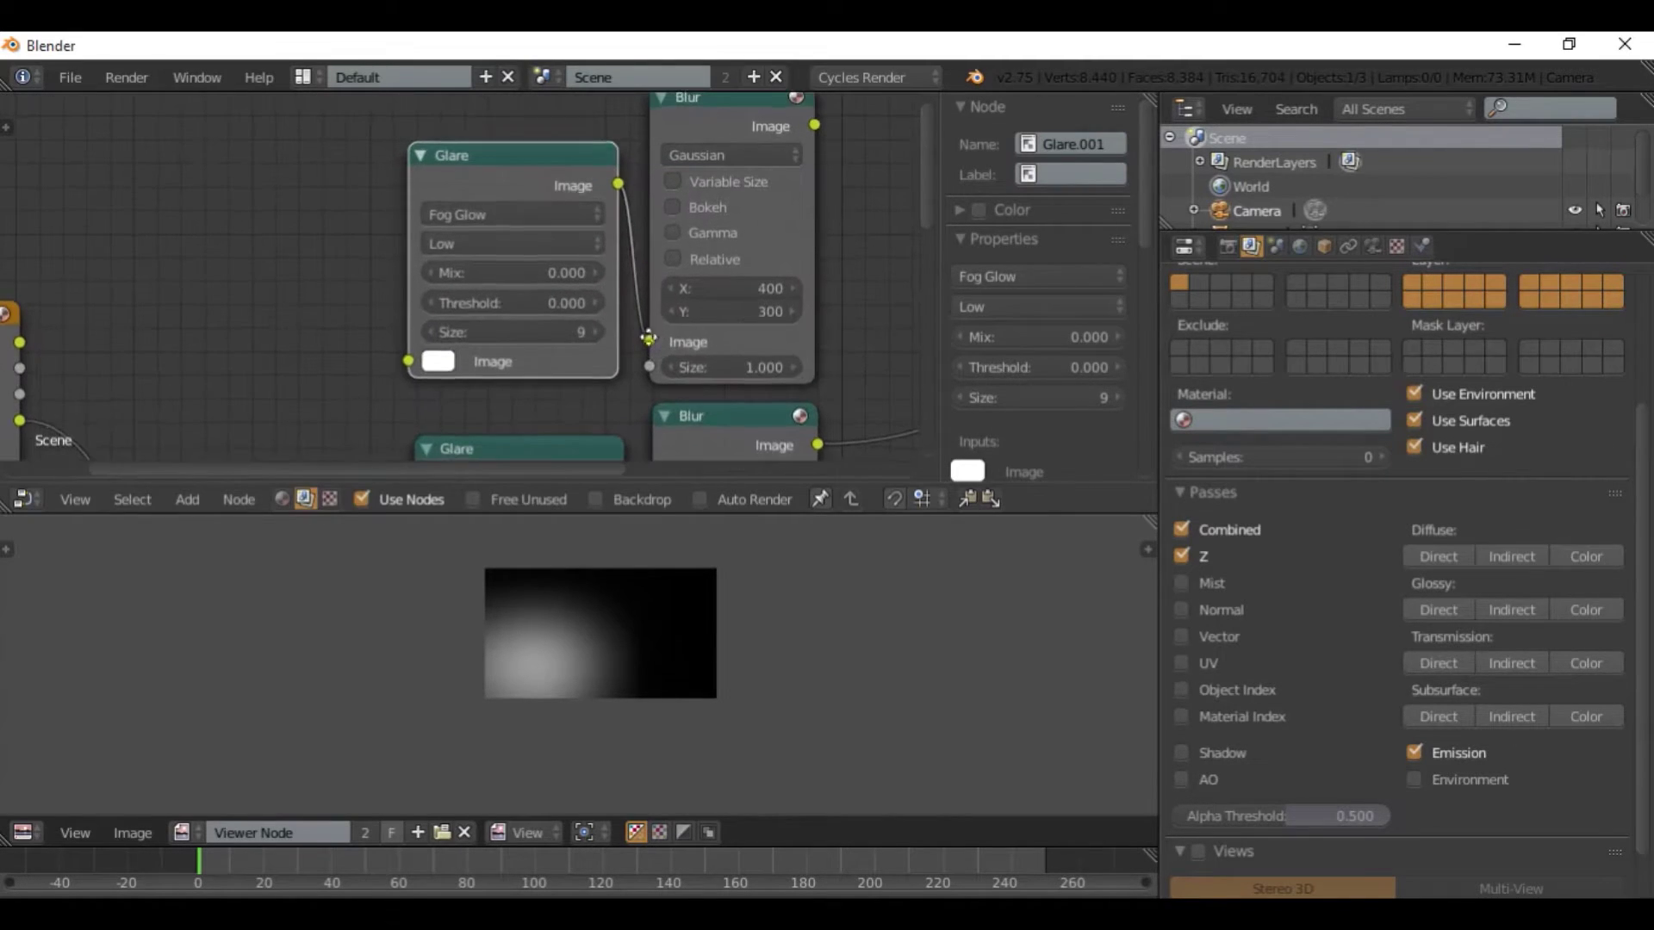
Set the duplicated Blur node's X and Y sizes to 150.
middle_click_drag(722, 305, 518, 289)
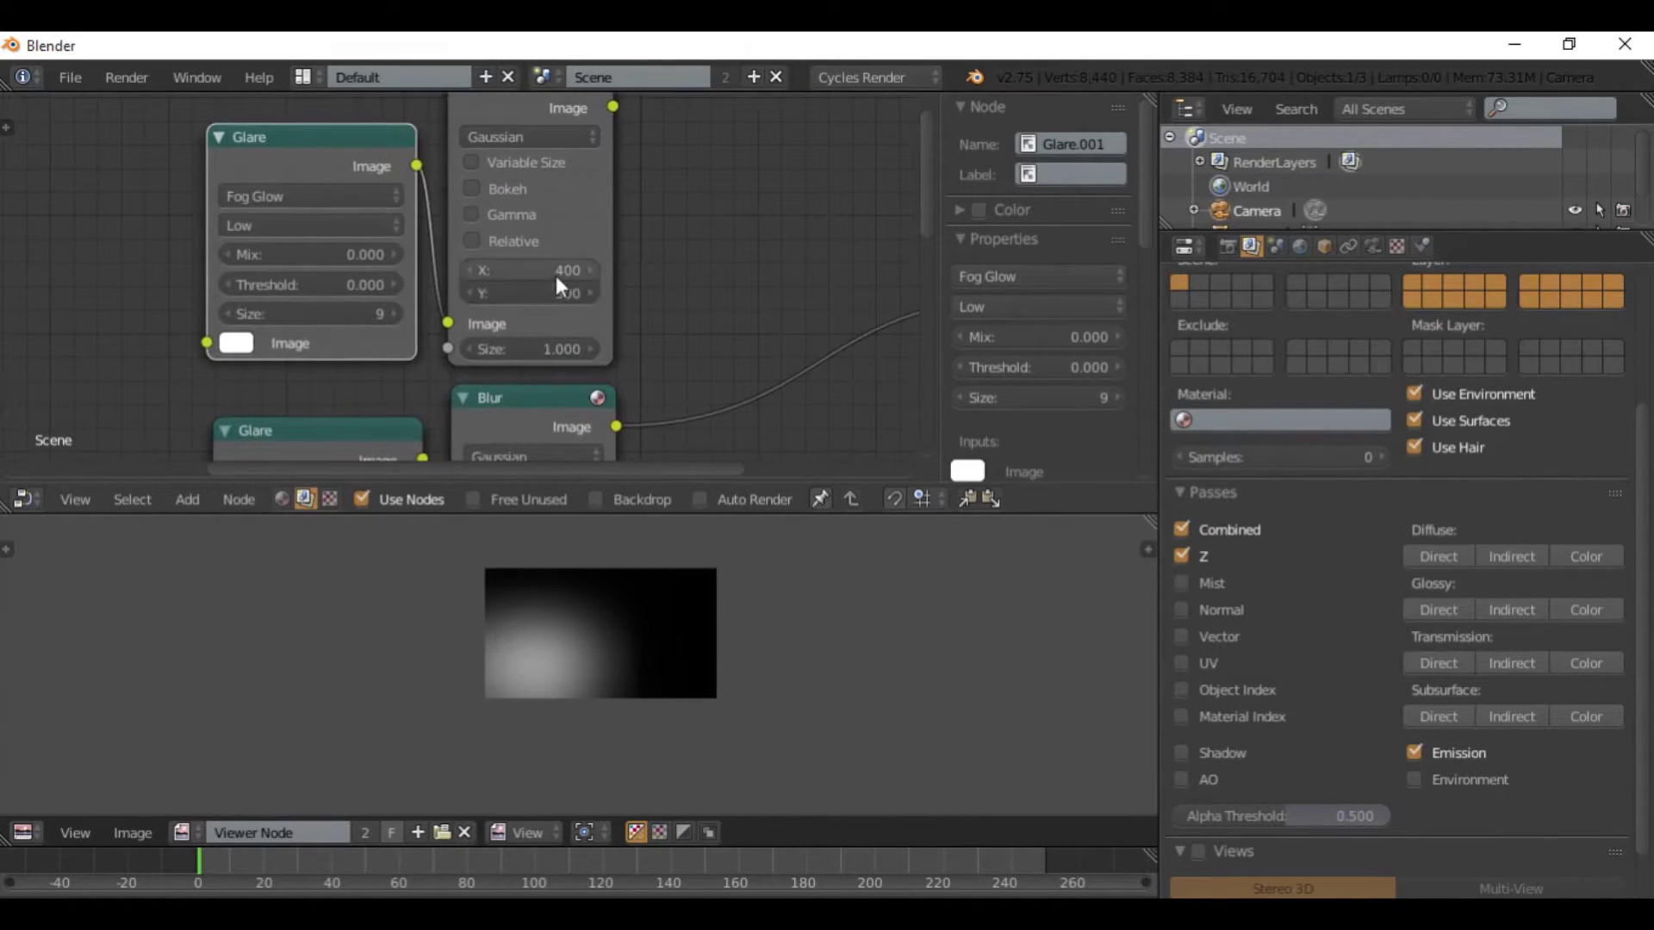
scroll(556, 276, "up", 2)
scroll(548, 307, "down", 4)
middle_click_drag(473, 325, 613, 311)
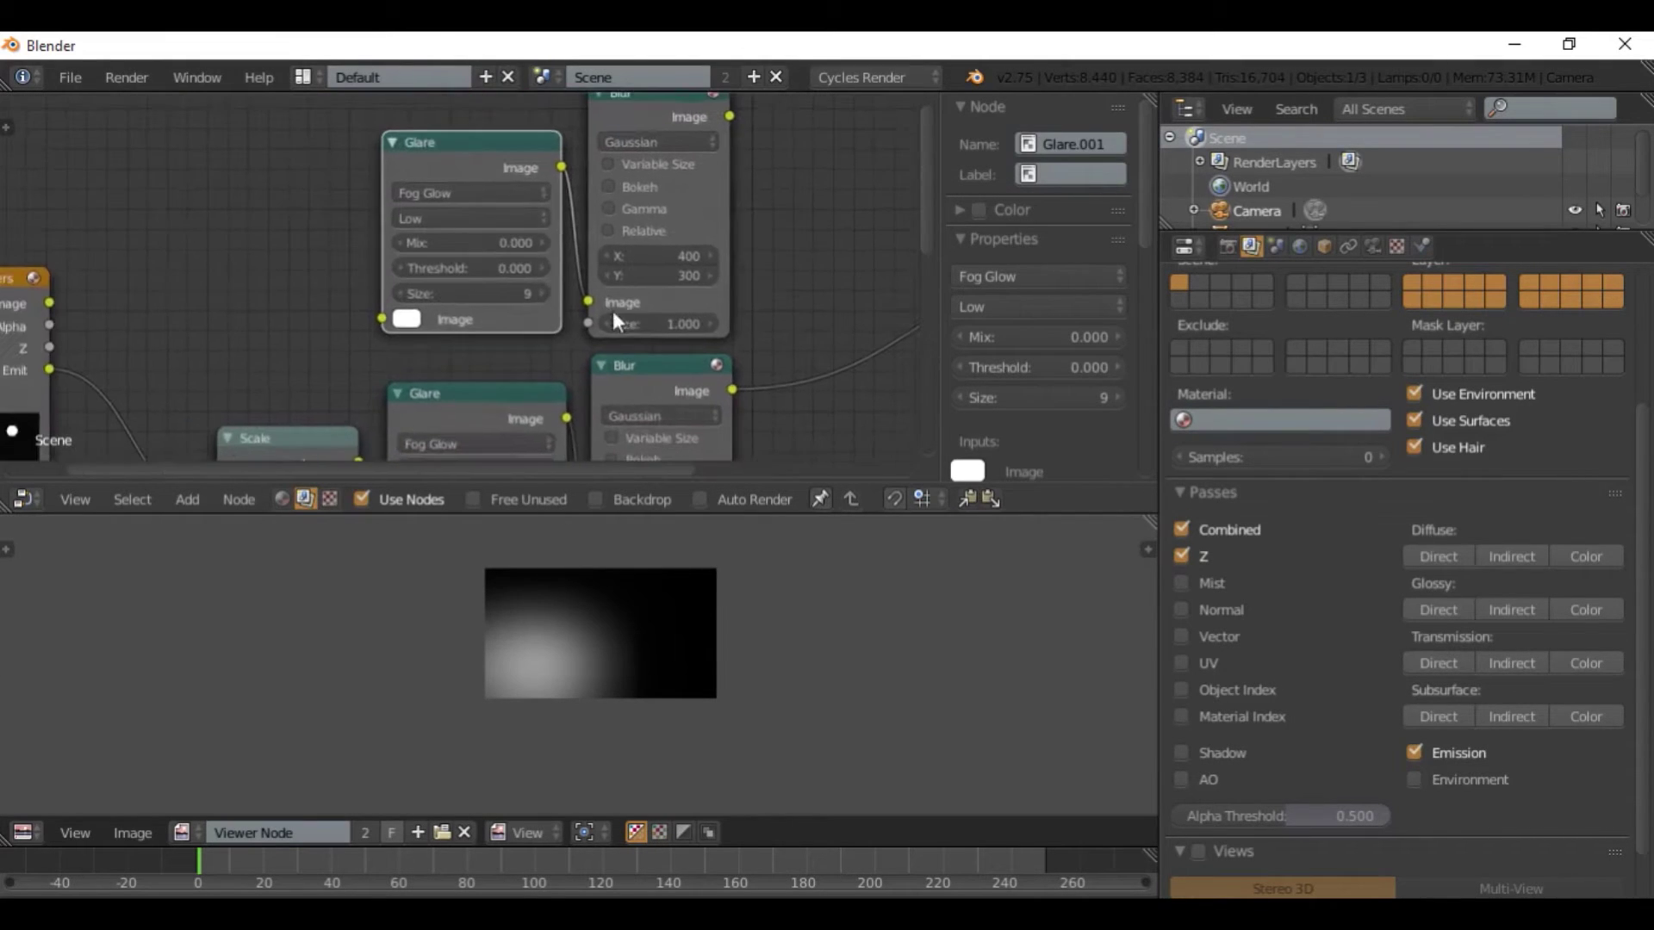
scroll(684, 260, "up", 1)
left_click(705, 254)
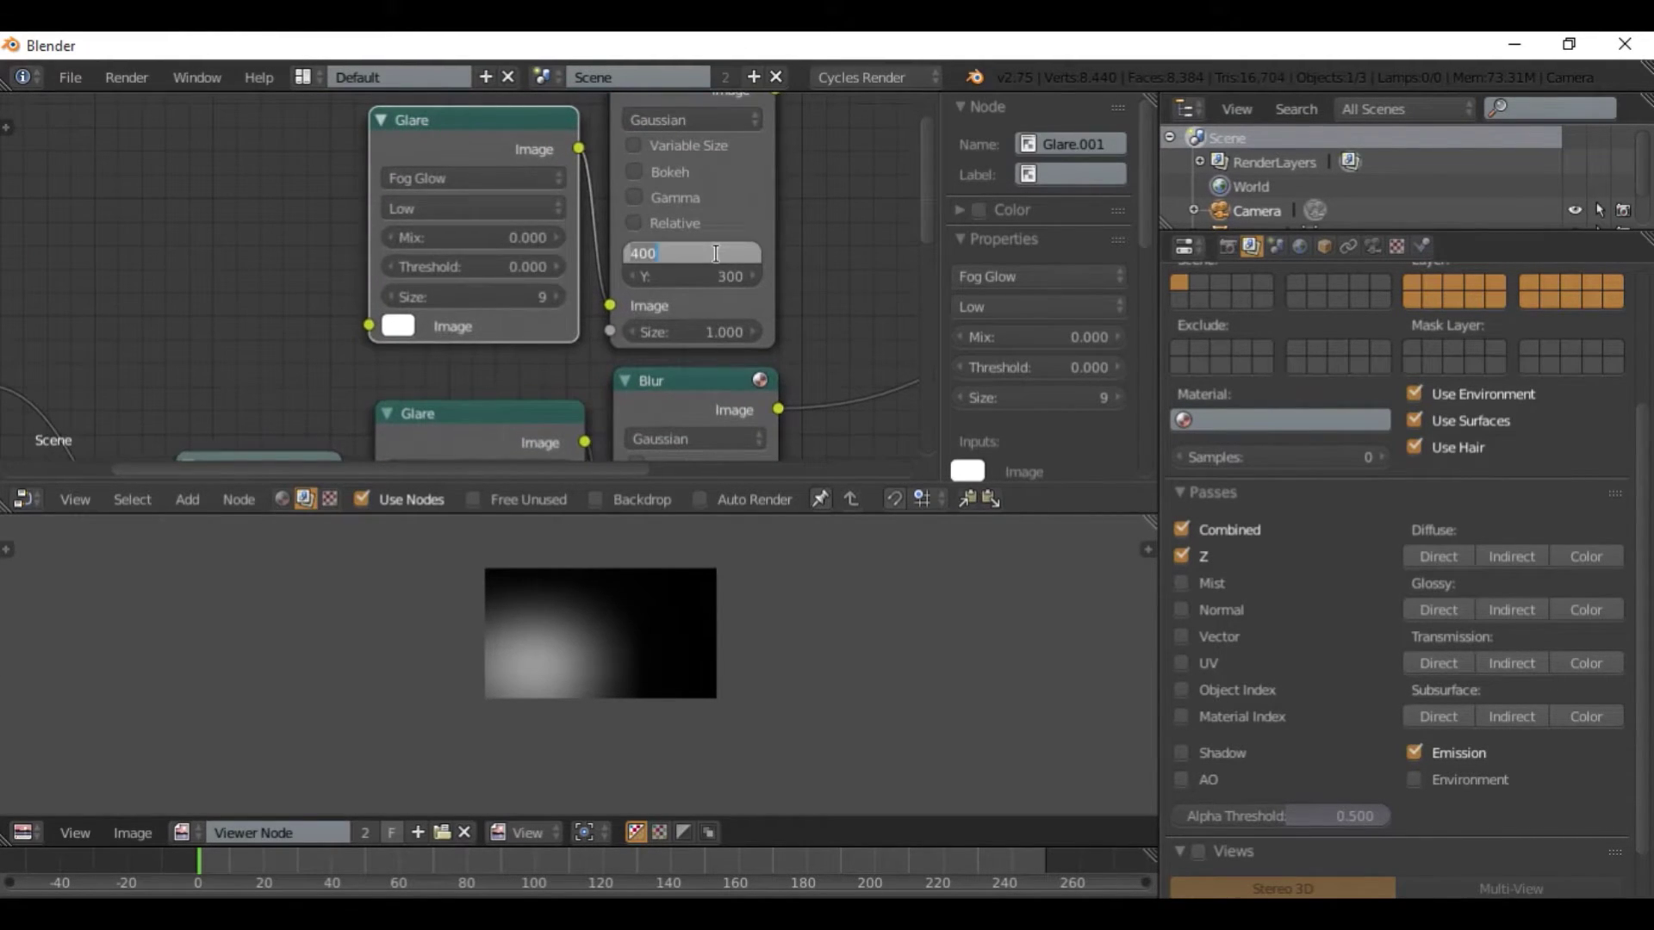
type("150")
key("Return")
left_click(705, 280)
type("1")
type("0")
key("Return")
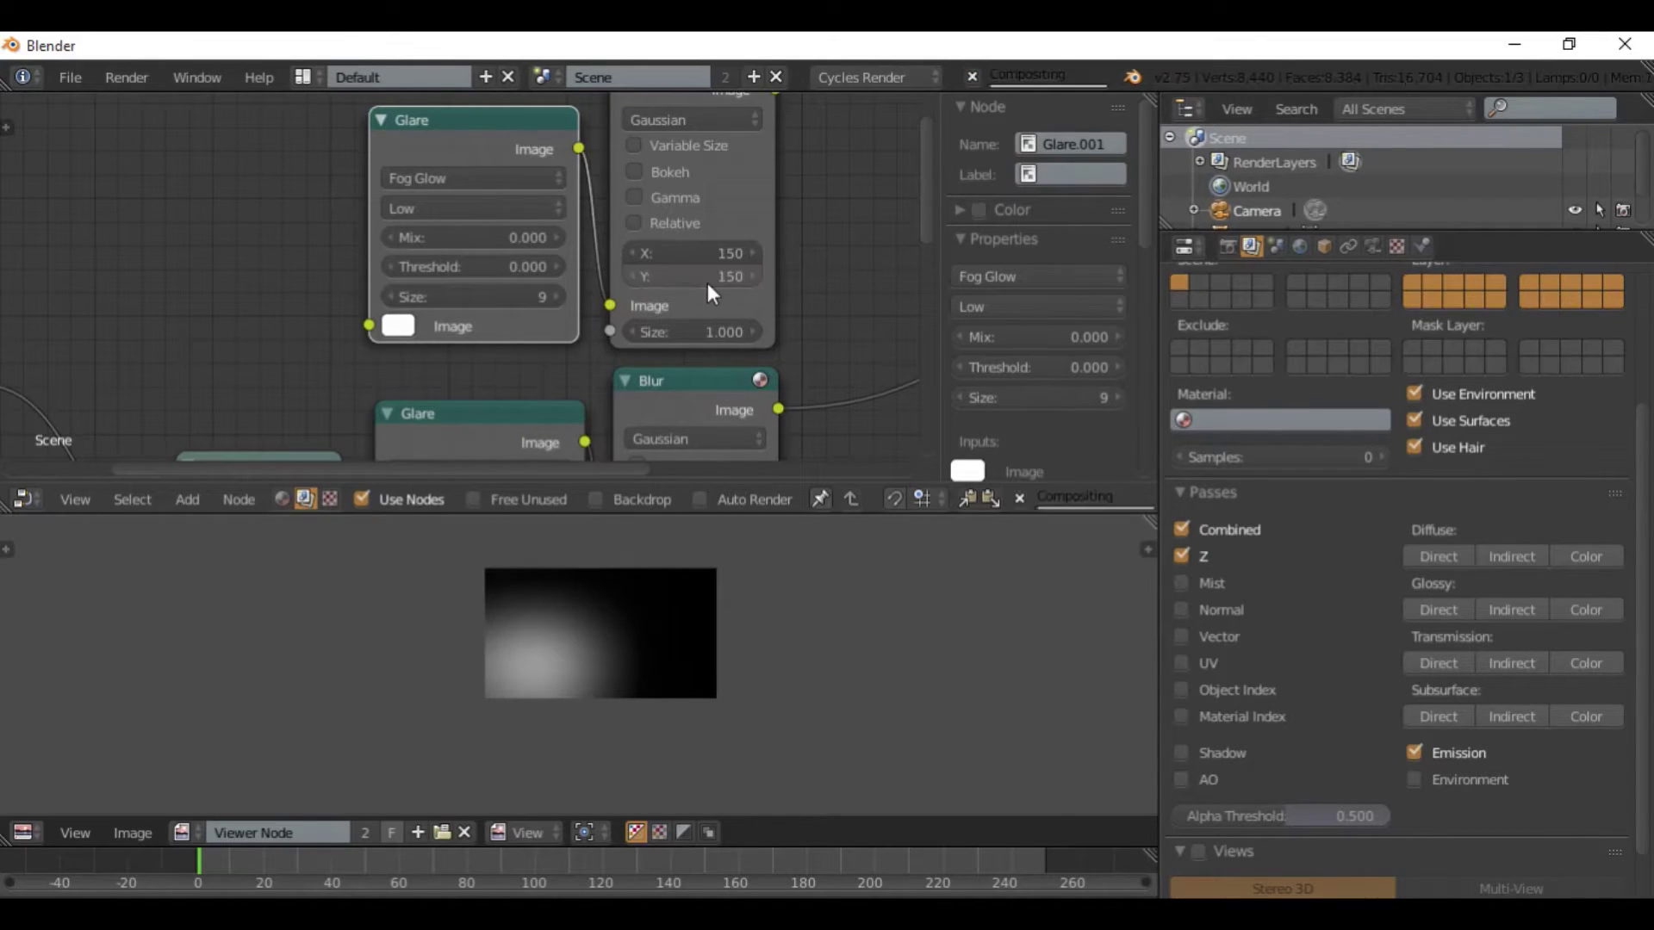
Connect the Render Layers Emit output to the duplicated Glare node's Image input.
scroll(578, 327, "down", 3)
middle_click_drag(318, 336, 505, 320)
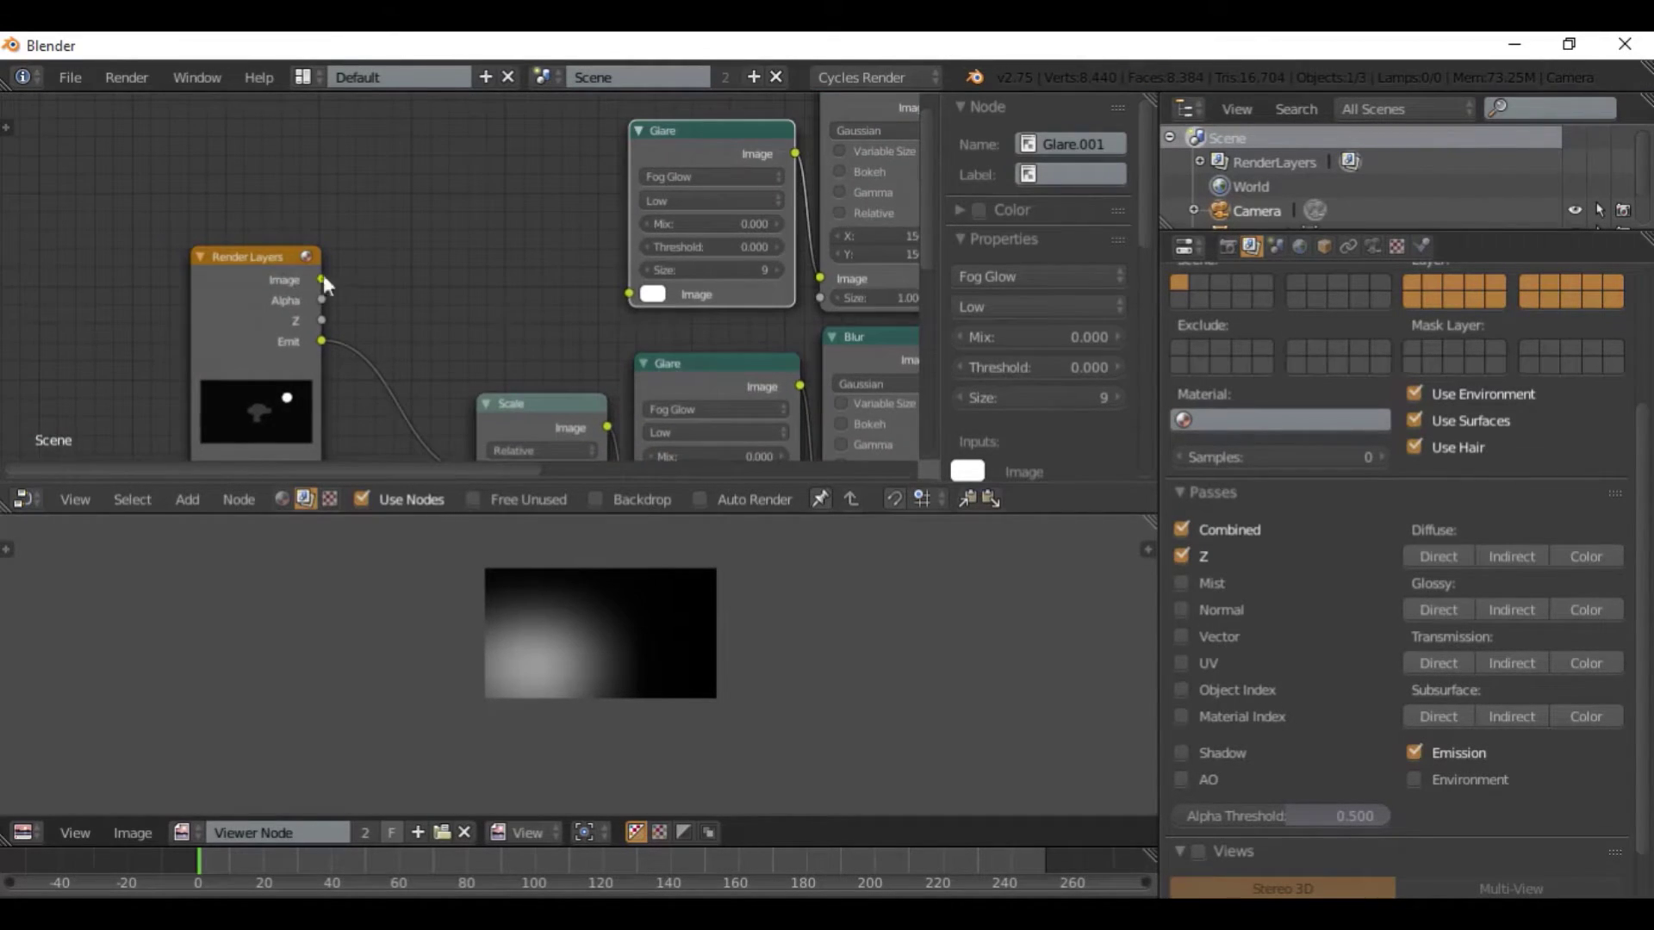
left_click_drag(320, 341, 623, 291)
Connect the duplicated Blur node's output to the Viewer node.
scroll(641, 288, "down", 4)
middle_click_drag(621, 291, 370, 313)
middle_click_drag(470, 325, 250, 357)
left_click(303, 196)
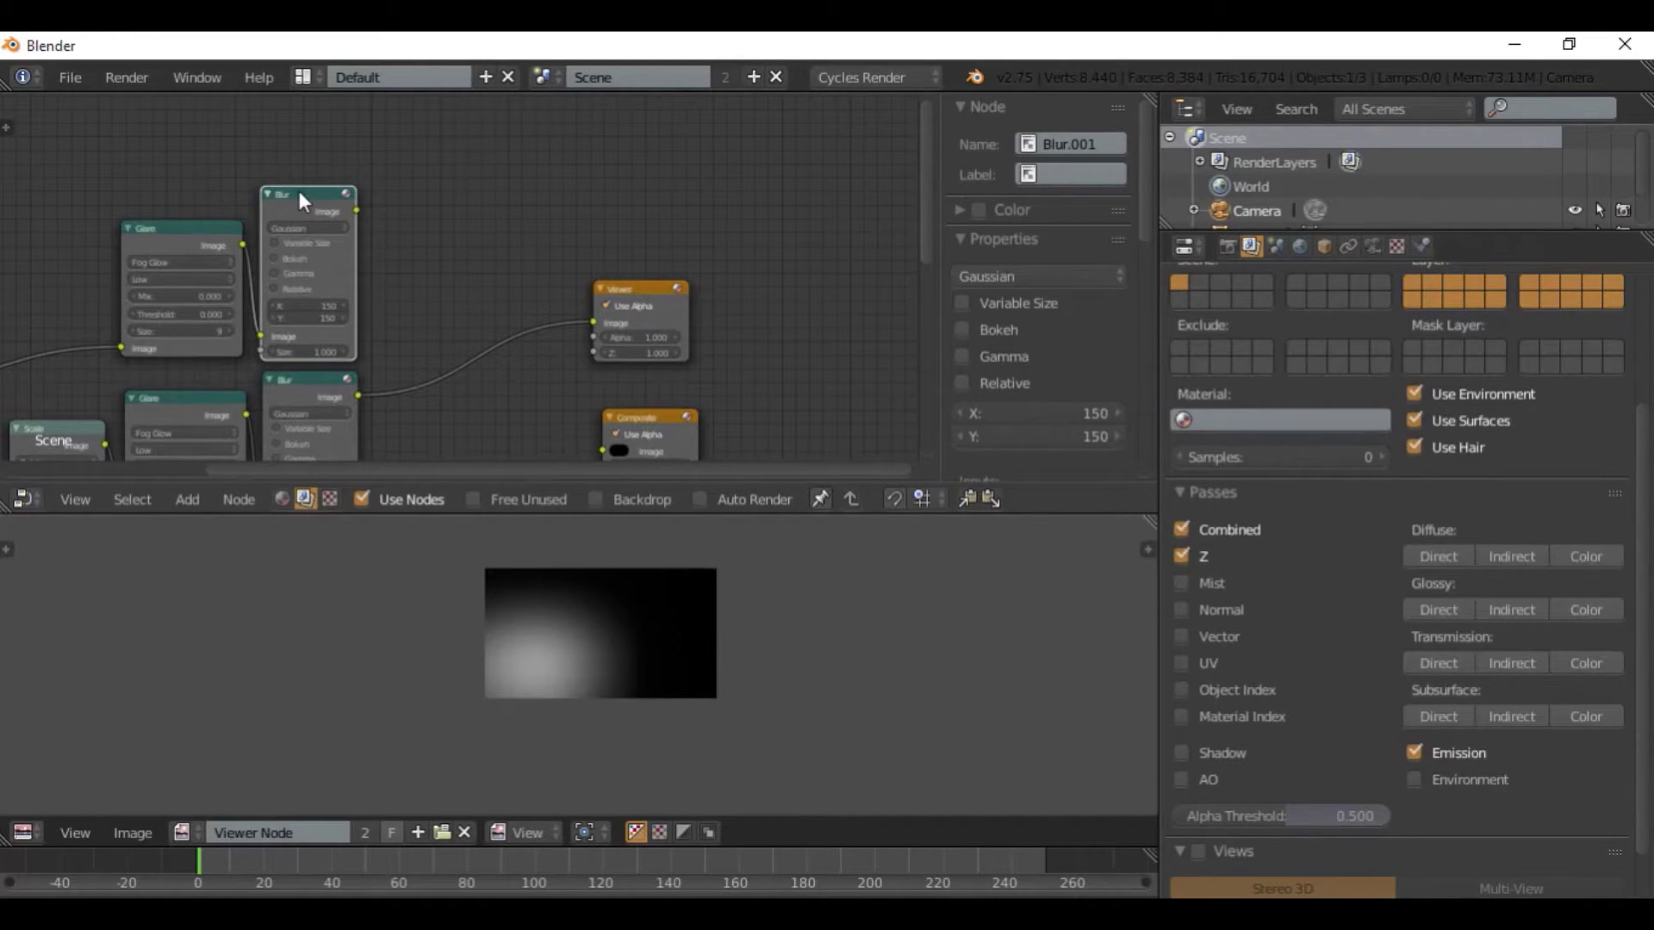
left_click(300, 196, "ctrl+shift")
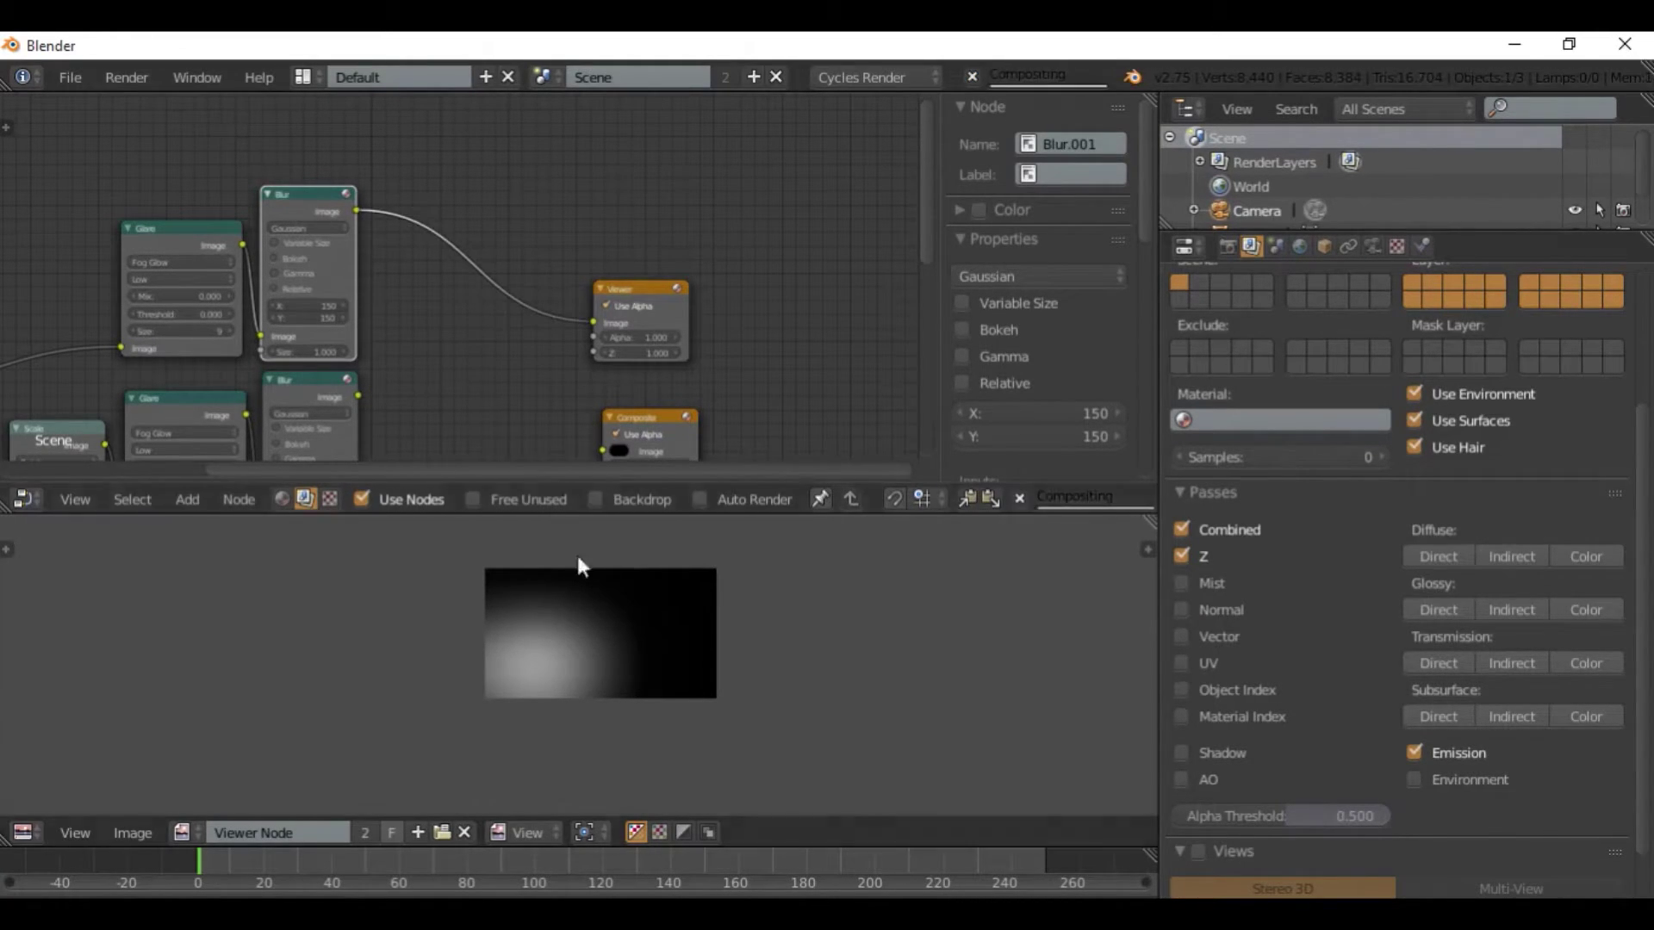
Move the Viewer and Composite nodes further right to make room after the Blur nodes.
middle_click_drag(450, 338, 546, 200)
scroll(553, 315, "down", 3)
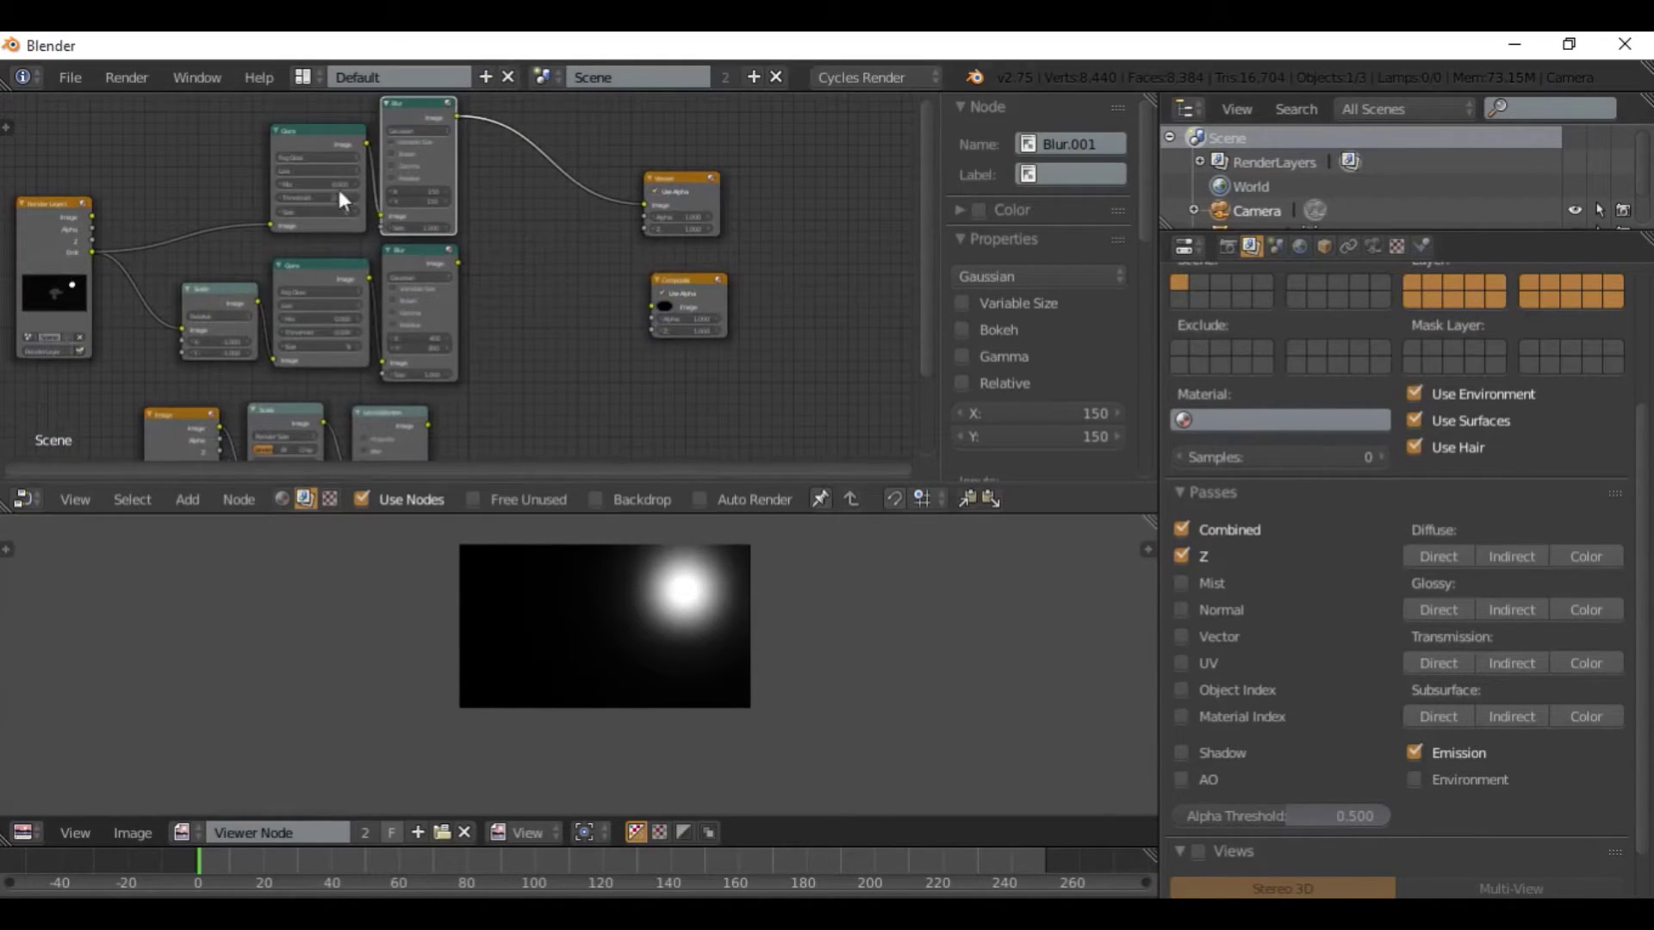
middle_click_drag(425, 173, 413, 199)
scroll(548, 349, "up", 6)
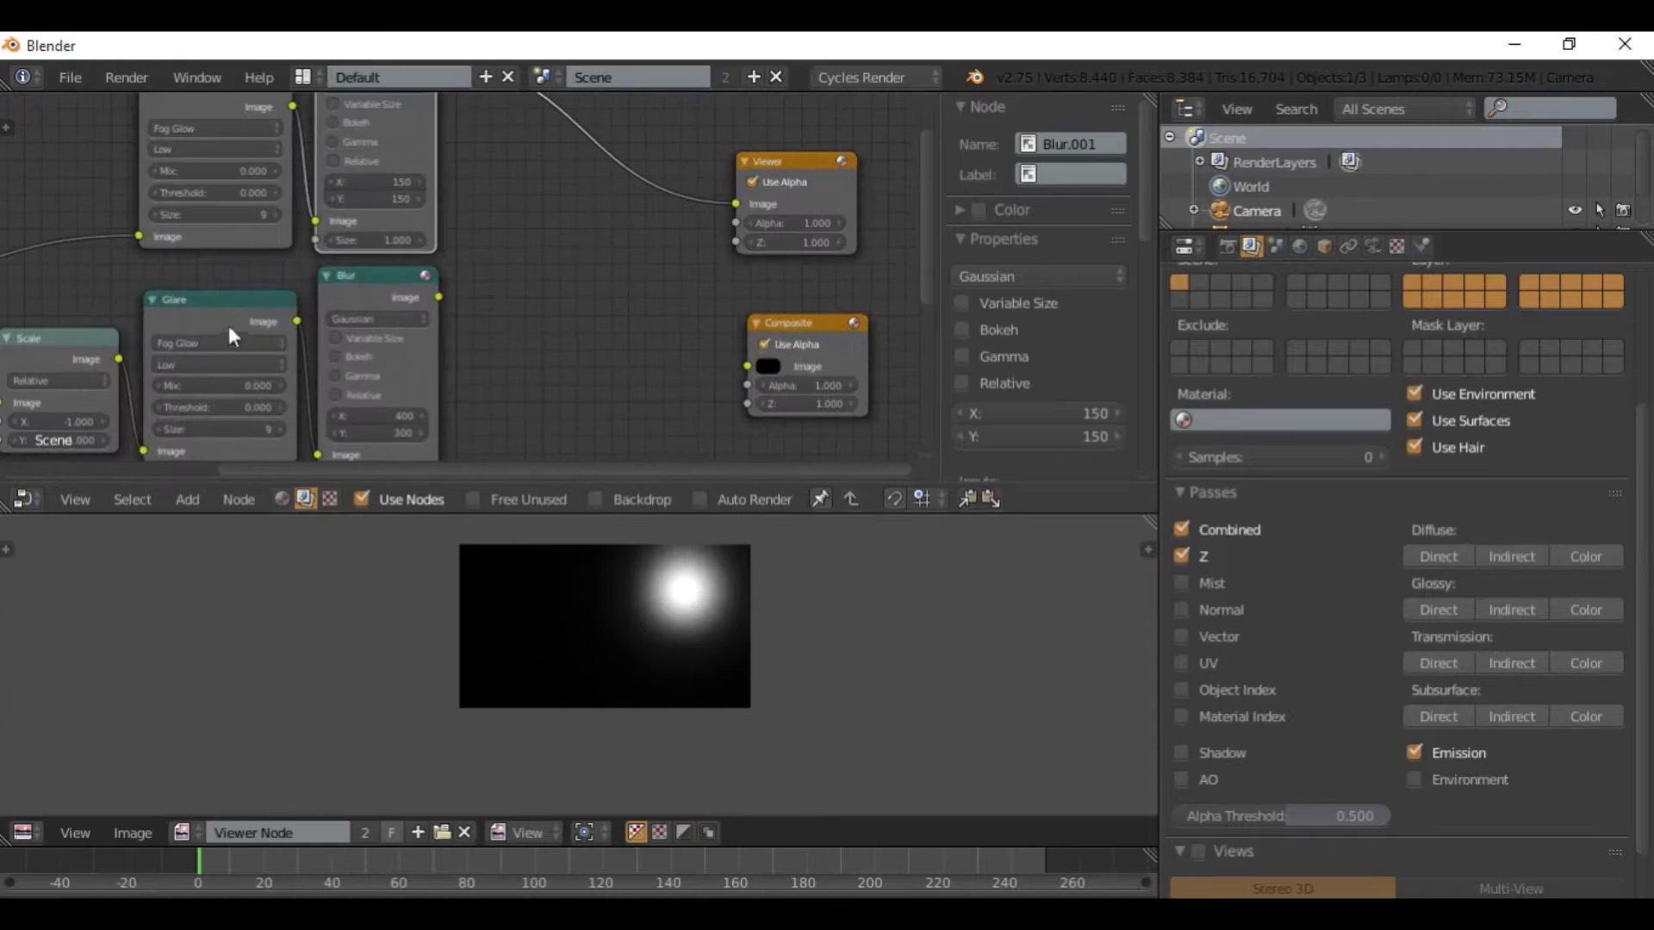
scroll(226, 329, "down", 4)
middle_click_drag(438, 297, 630, 236)
middle_click_drag(482, 248, 112, 467)
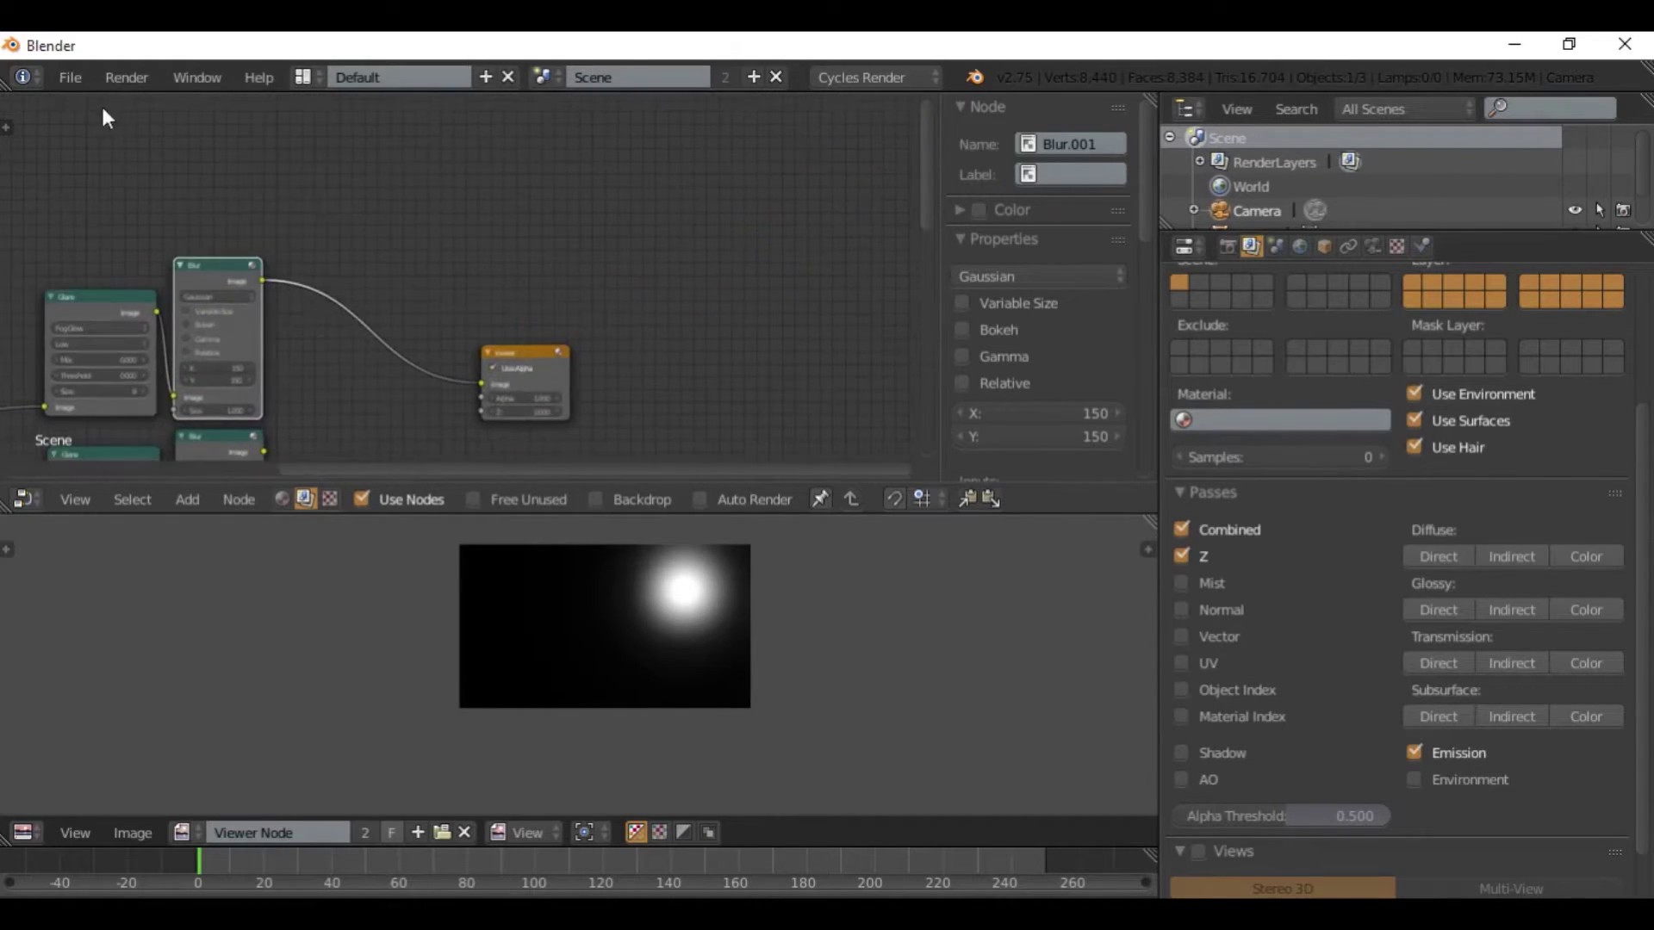
middle_click_drag(285, 257, 269, 167)
left_click_drag(495, 258, 537, 257)
left_click_drag(504, 377, 595, 362)
Insert a Mix node on the link between the duplicated Blur node and the Viewer.
key("shift+a")
mouse_move(245, 324)
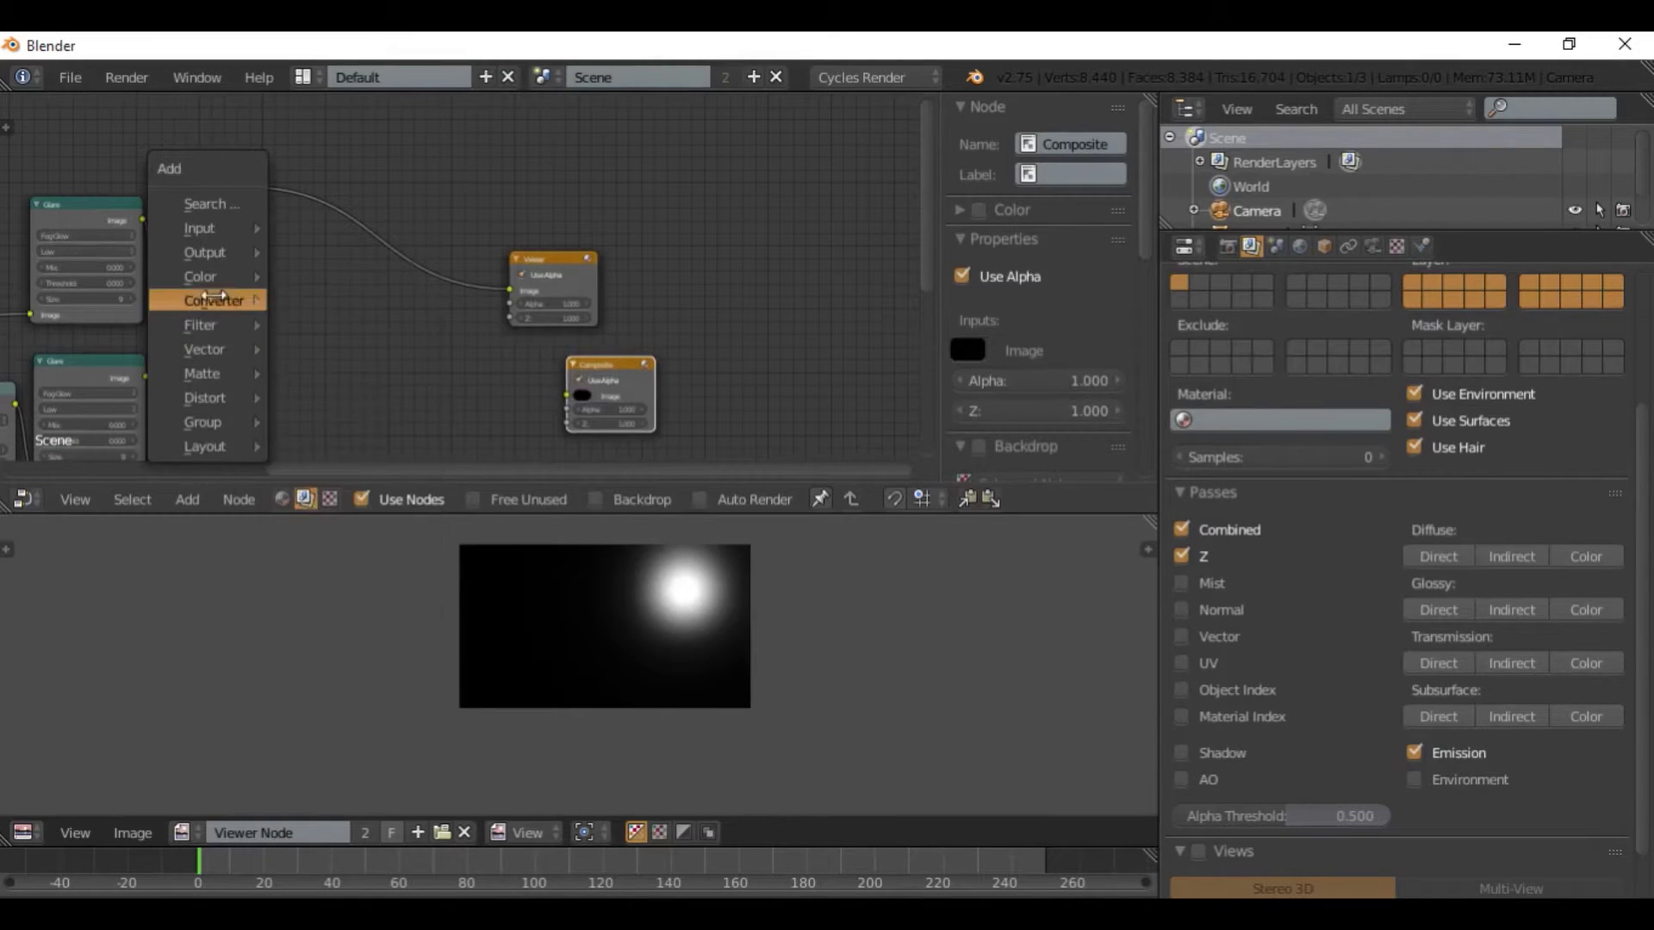
mouse_move(224, 276)
left_click(286, 272)
left_click(315, 226)
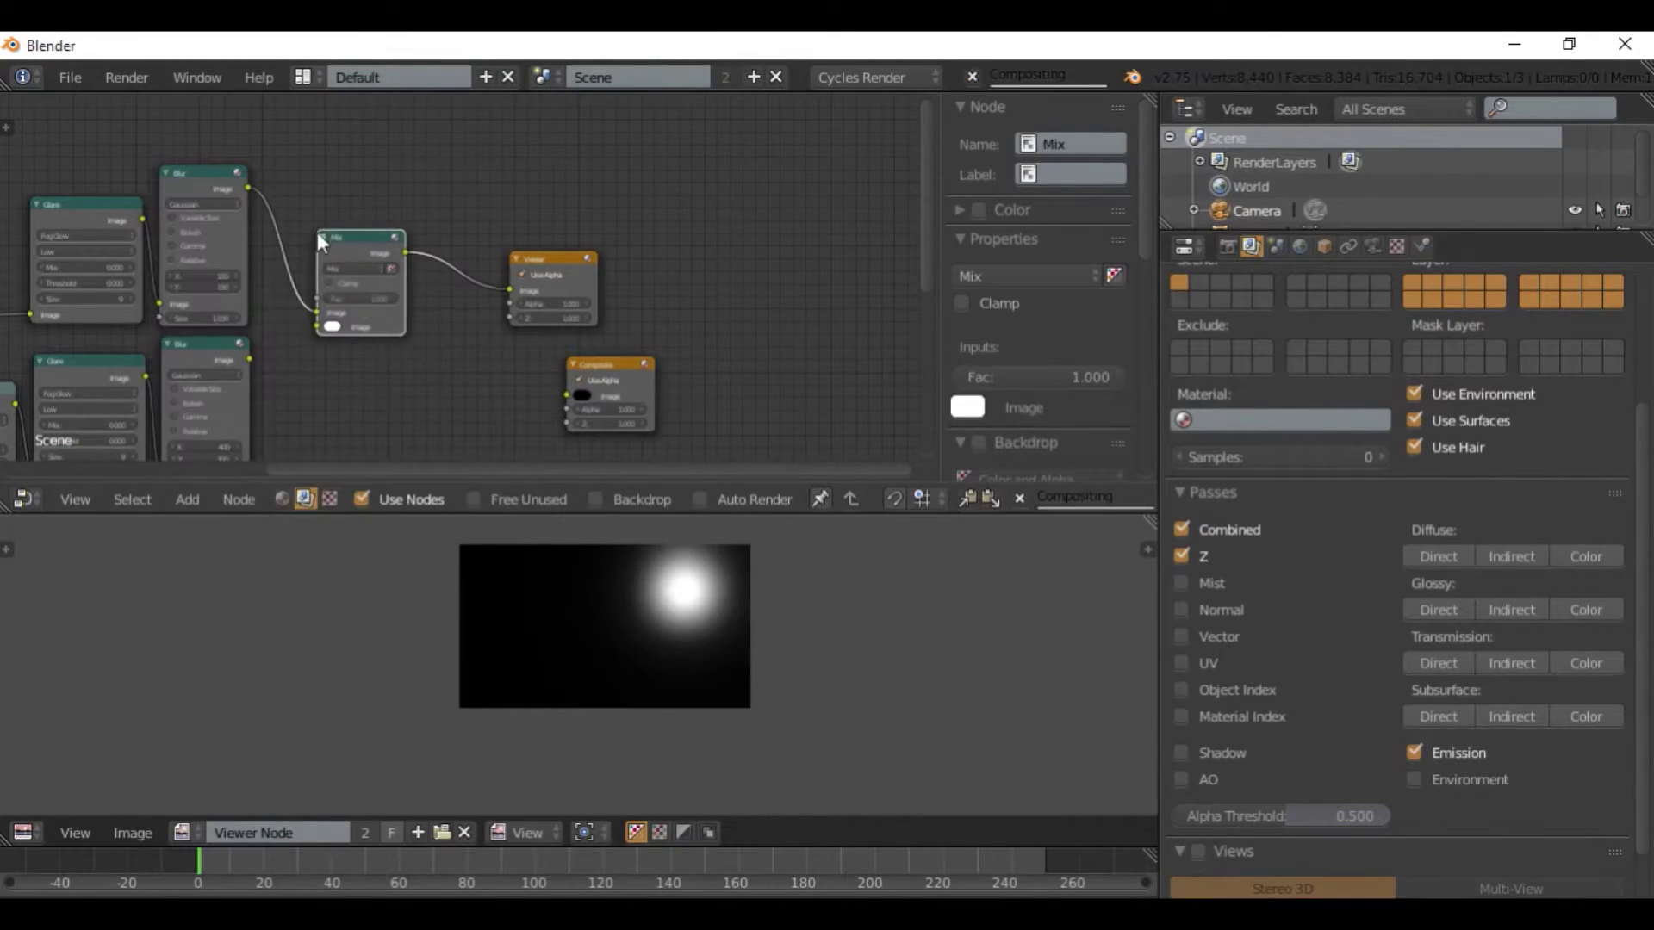
Set the Mix node's blend mode to Add and connect the original Blur output to its second Image input.
scroll(302, 269, "up", 5)
middle_click_drag(296, 279, 693, 197)
left_click(730, 179)
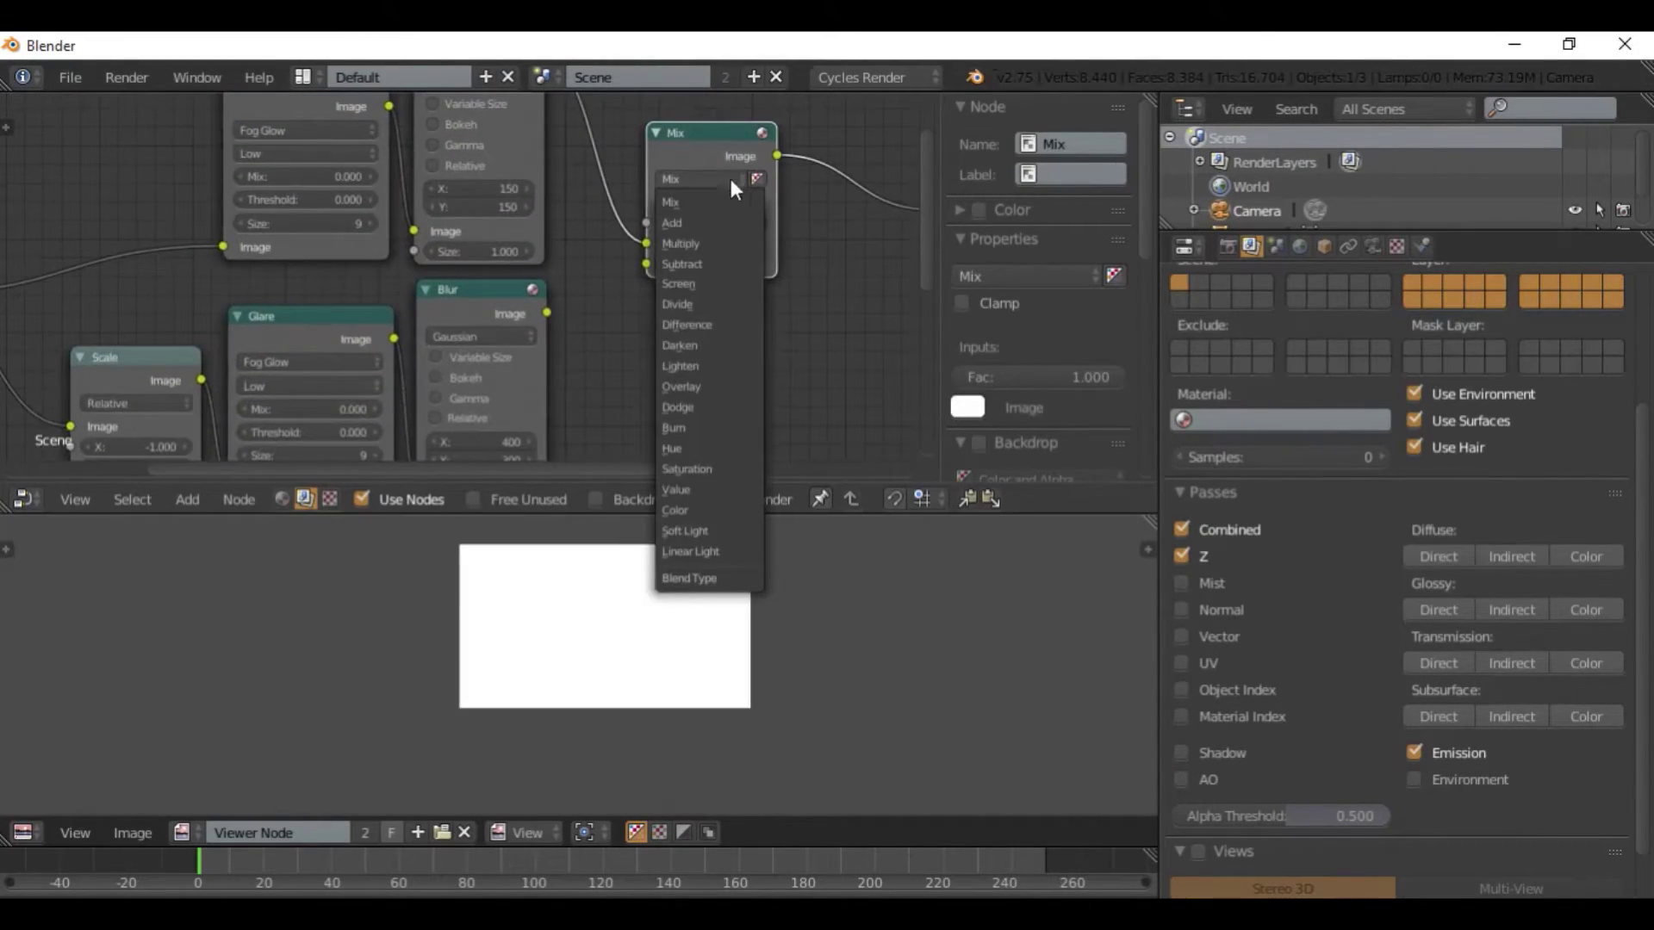
left_click(704, 220)
left_click_drag(549, 314, 648, 264)
Move the Viewer and Composite nodes well to the right and align the Composite beneath the Viewer.
middle_click_drag(720, 279, 536, 286)
scroll(536, 287, "down", 2)
scroll(536, 287, "down", 2)
scroll(638, 645, "down", 3)
scroll(600, 639, "up", 3)
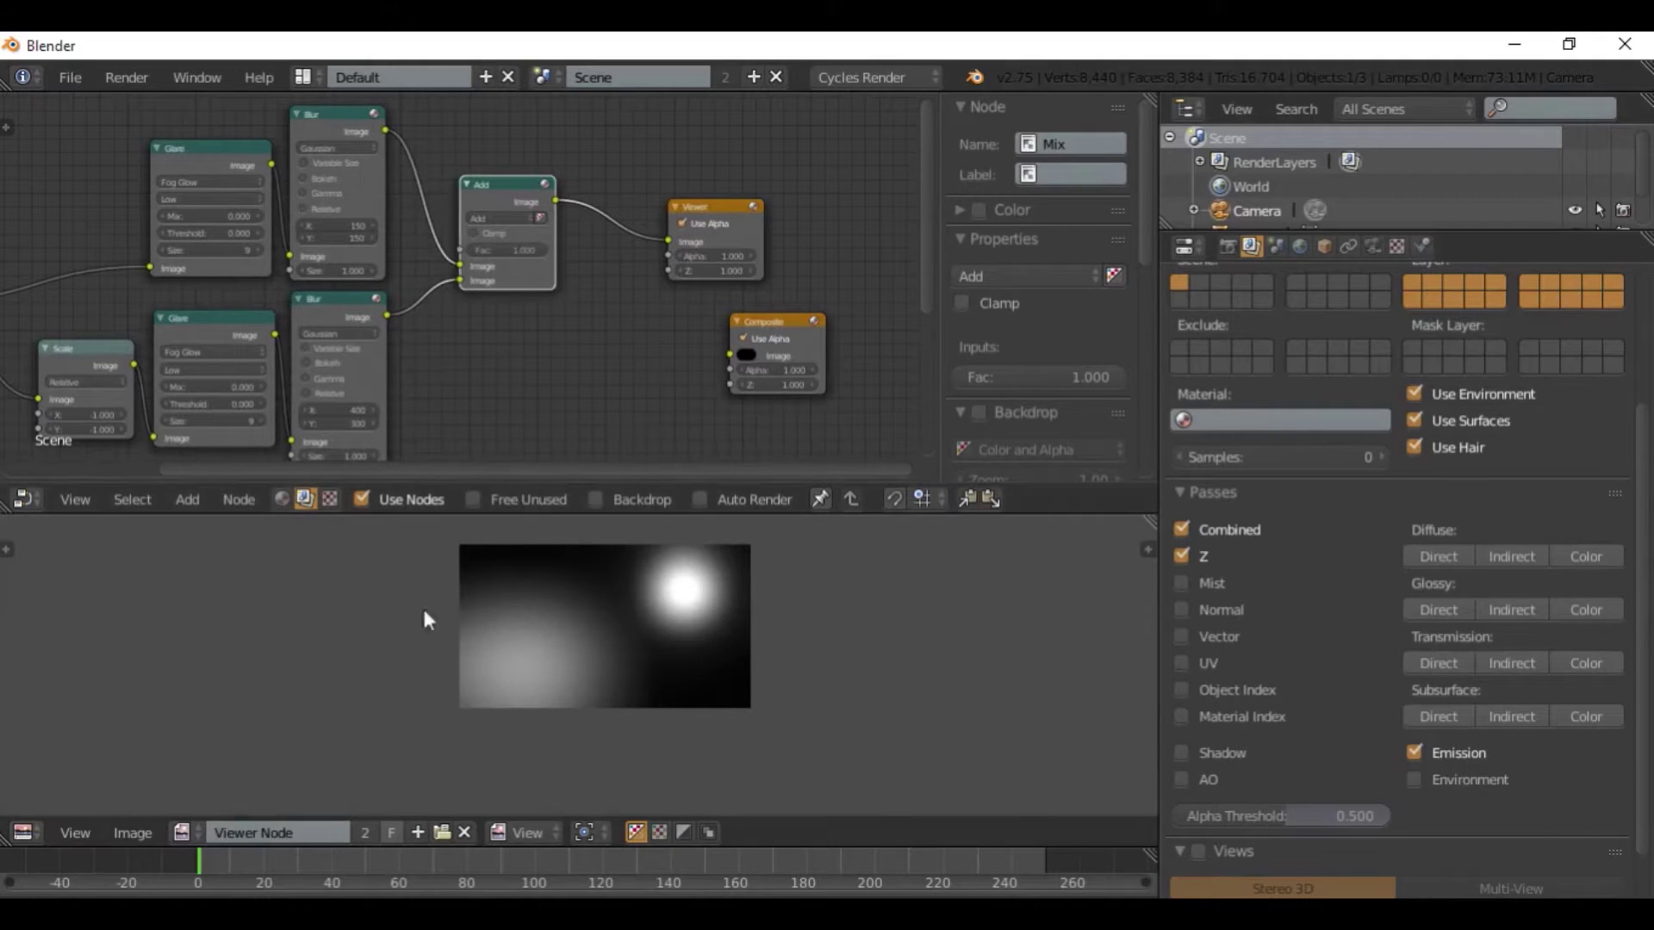
middle_click_drag(421, 386, 488, 251)
scroll(516, 263, "down", 3)
middle_click_drag(817, 281, 530, 369)
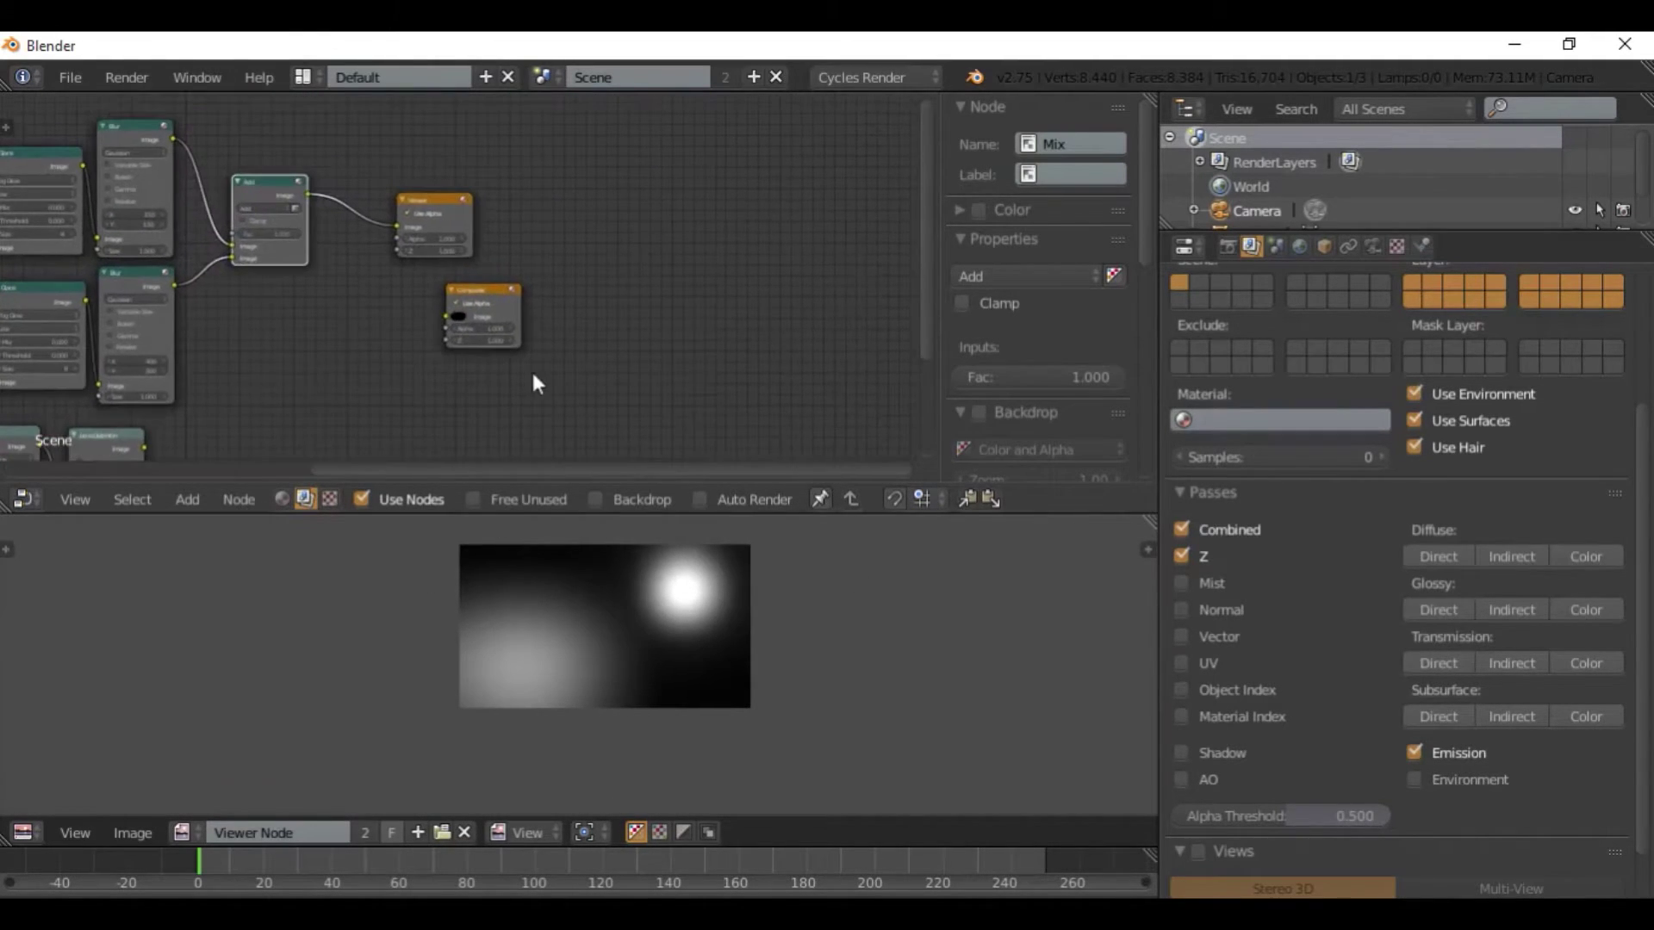
key("a")
key("b")
left_click_drag(618, 403, 395, 186)
key("g")
left_click(629, 306)
key("g")
left_click(663, 341)
left_click_drag(667, 347, 614, 350)
Insert another Mix node on the link between the Add node and the Viewer.
middle_click_drag(479, 309, 618, 241)
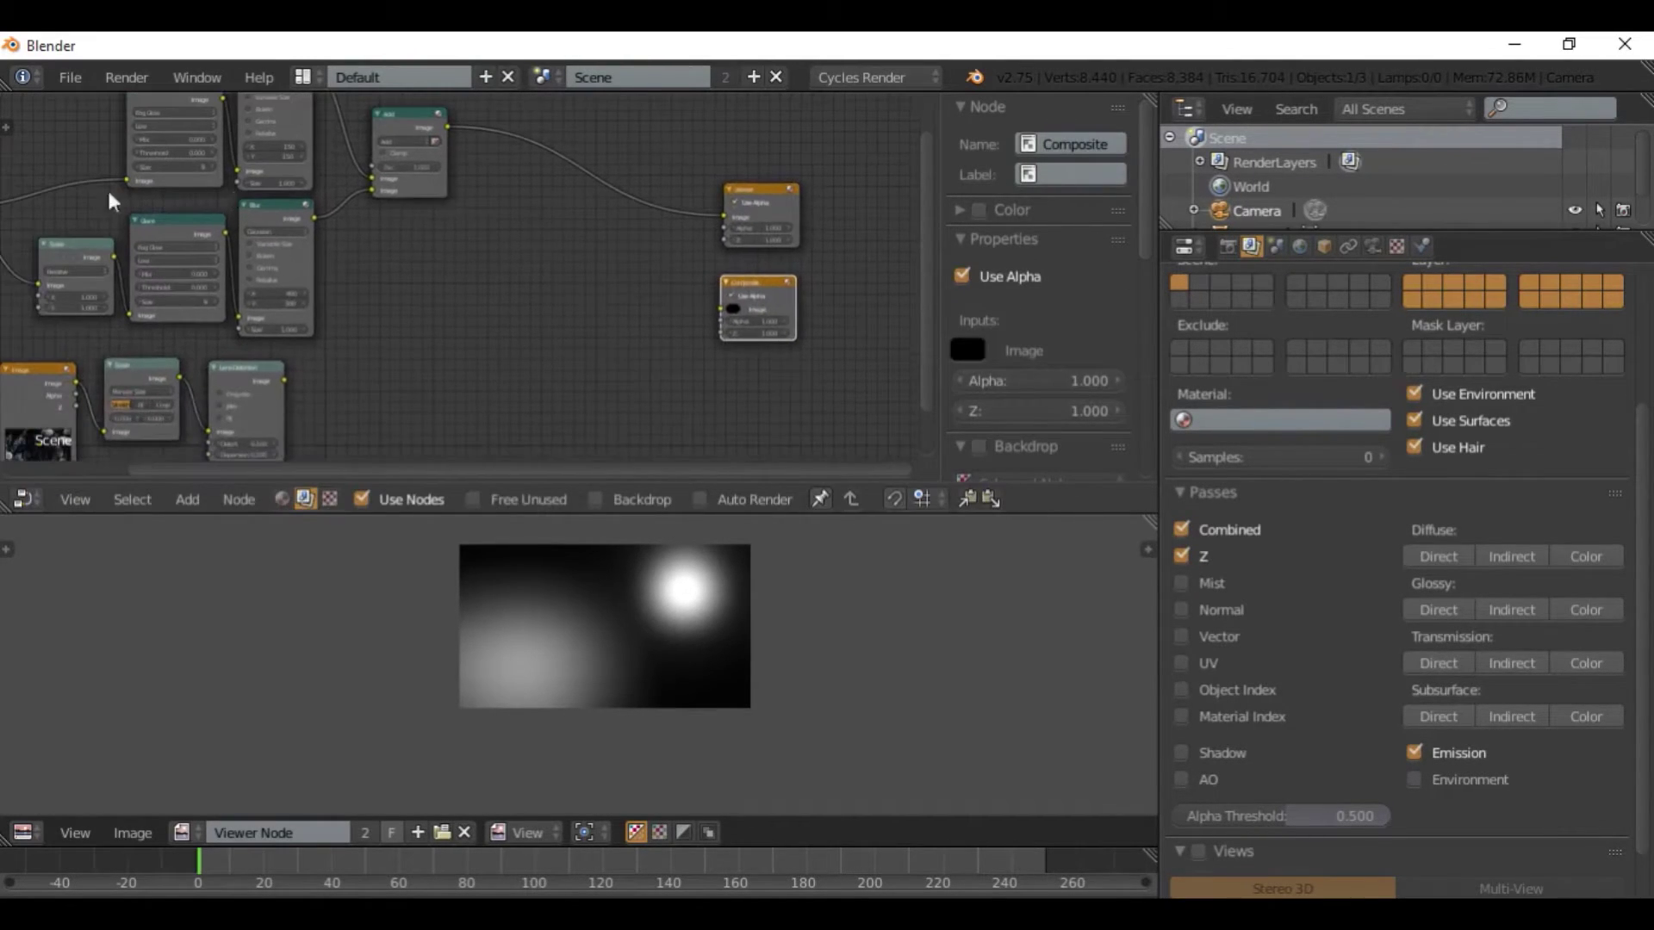
middle_click_drag(177, 336, 336, 324)
left_click(224, 295)
middle_click_drag(508, 322, 432, 368)
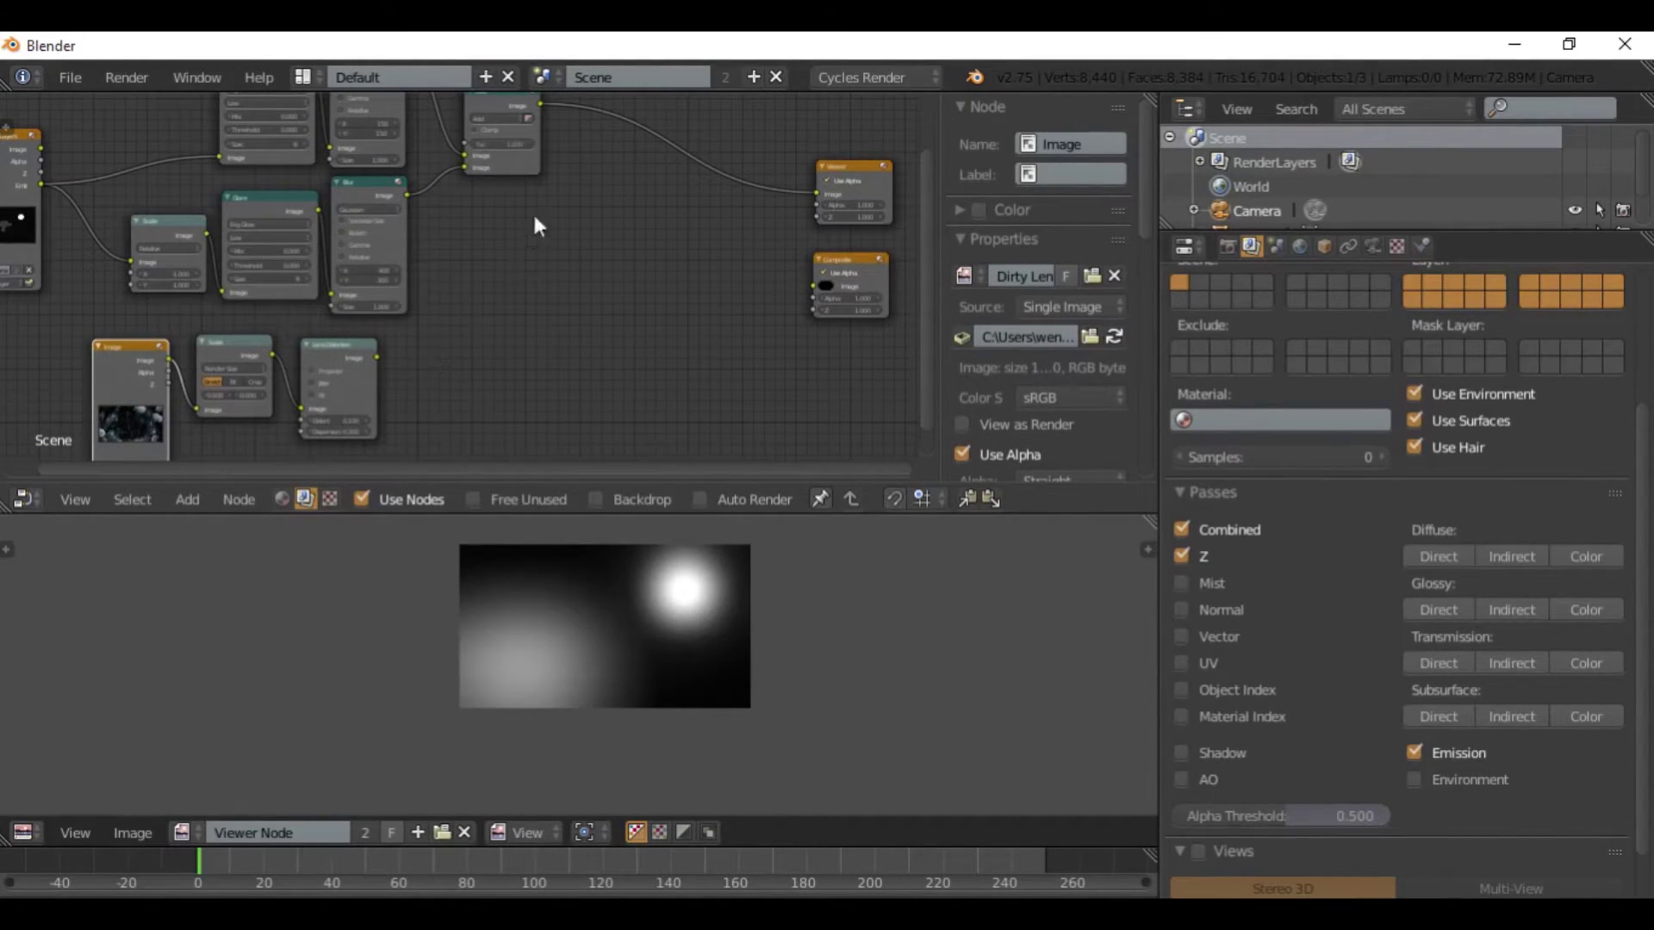
middle_click_drag(533, 213, 540, 286)
key("shift+a")
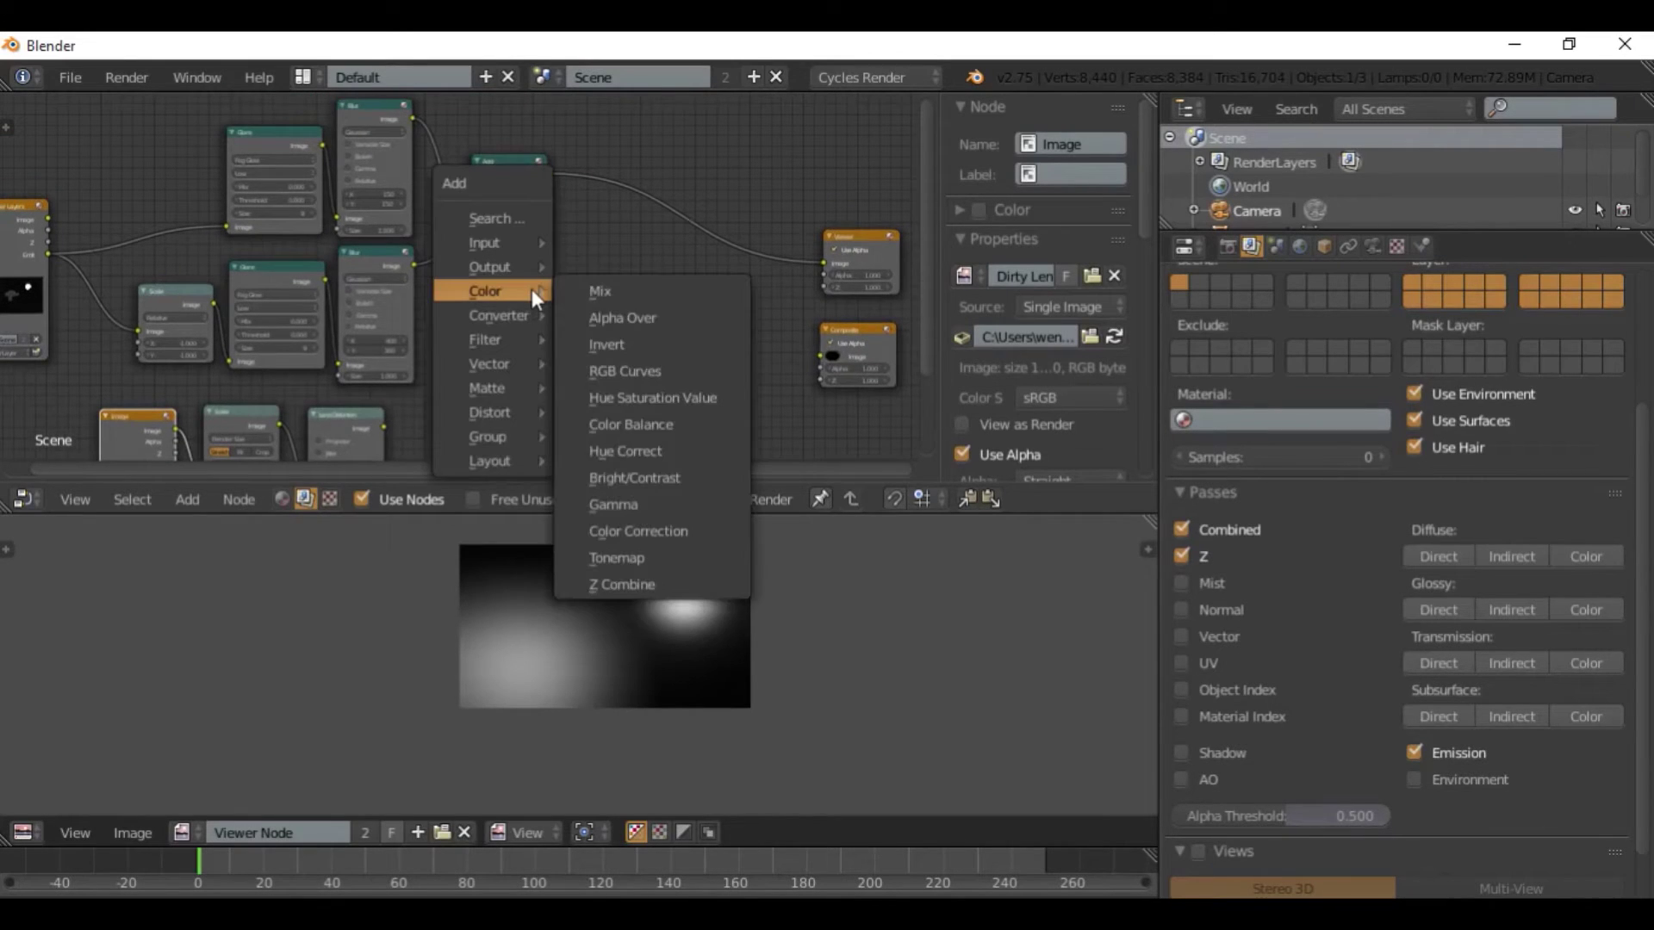
left_click(583, 288)
left_click(608, 175)
scroll(681, 198, "up", 8)
middle_click_drag(690, 204, 436, 383)
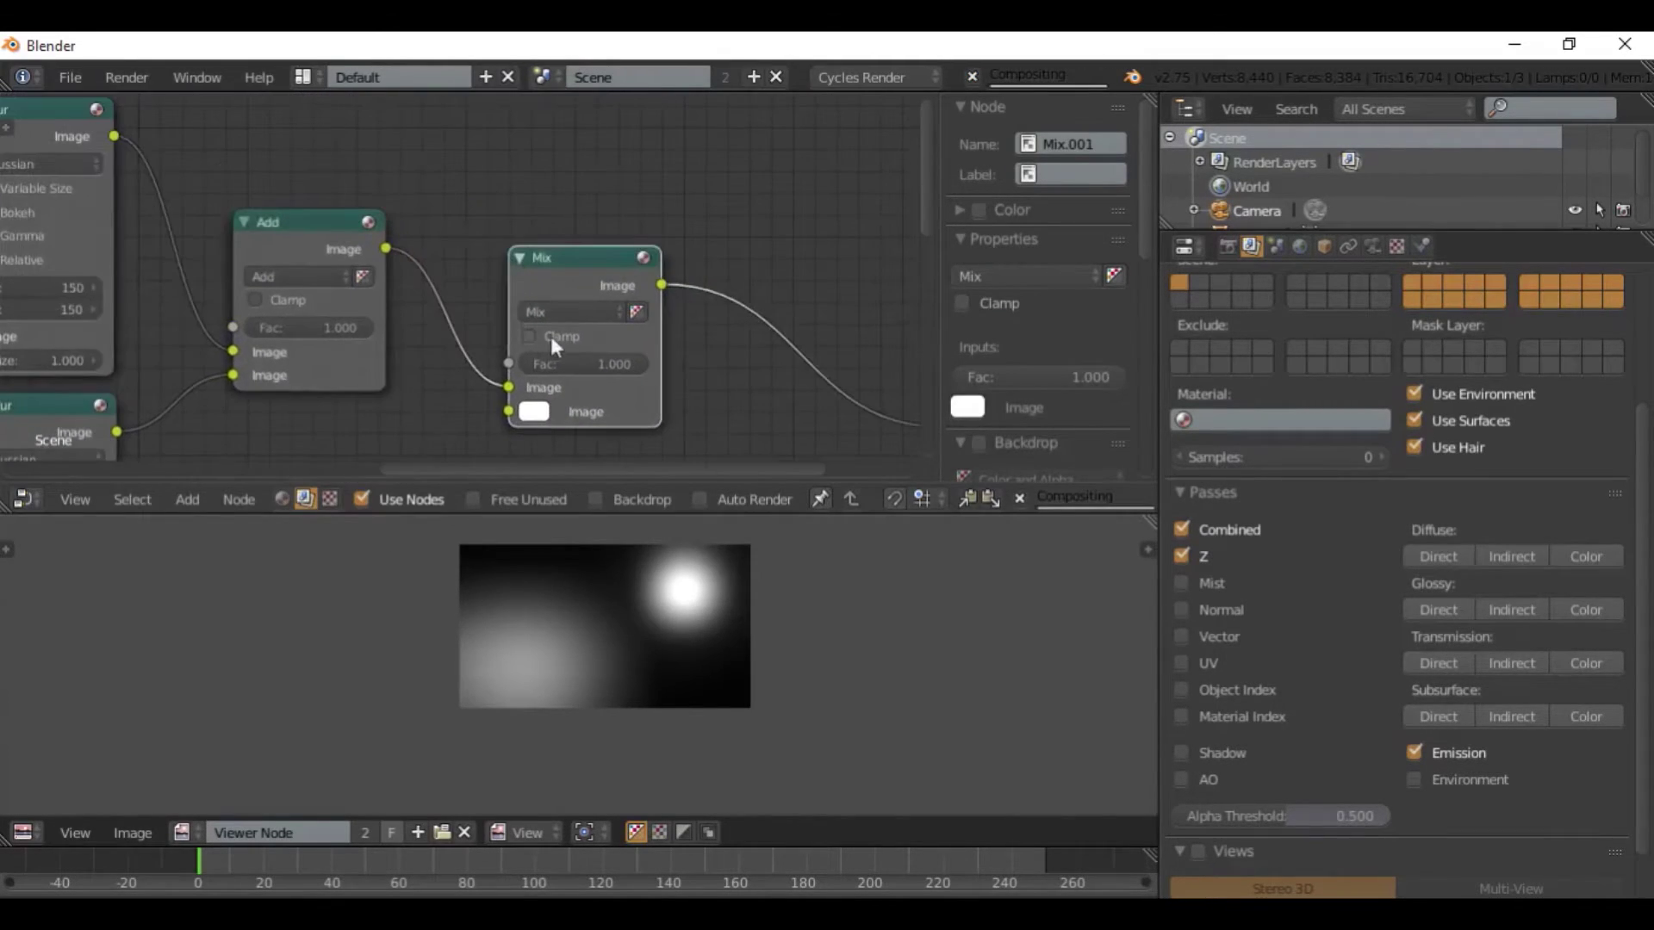
Set the blend mode of the new Mix node after the Add node to Multiply.
left_click(588, 312)
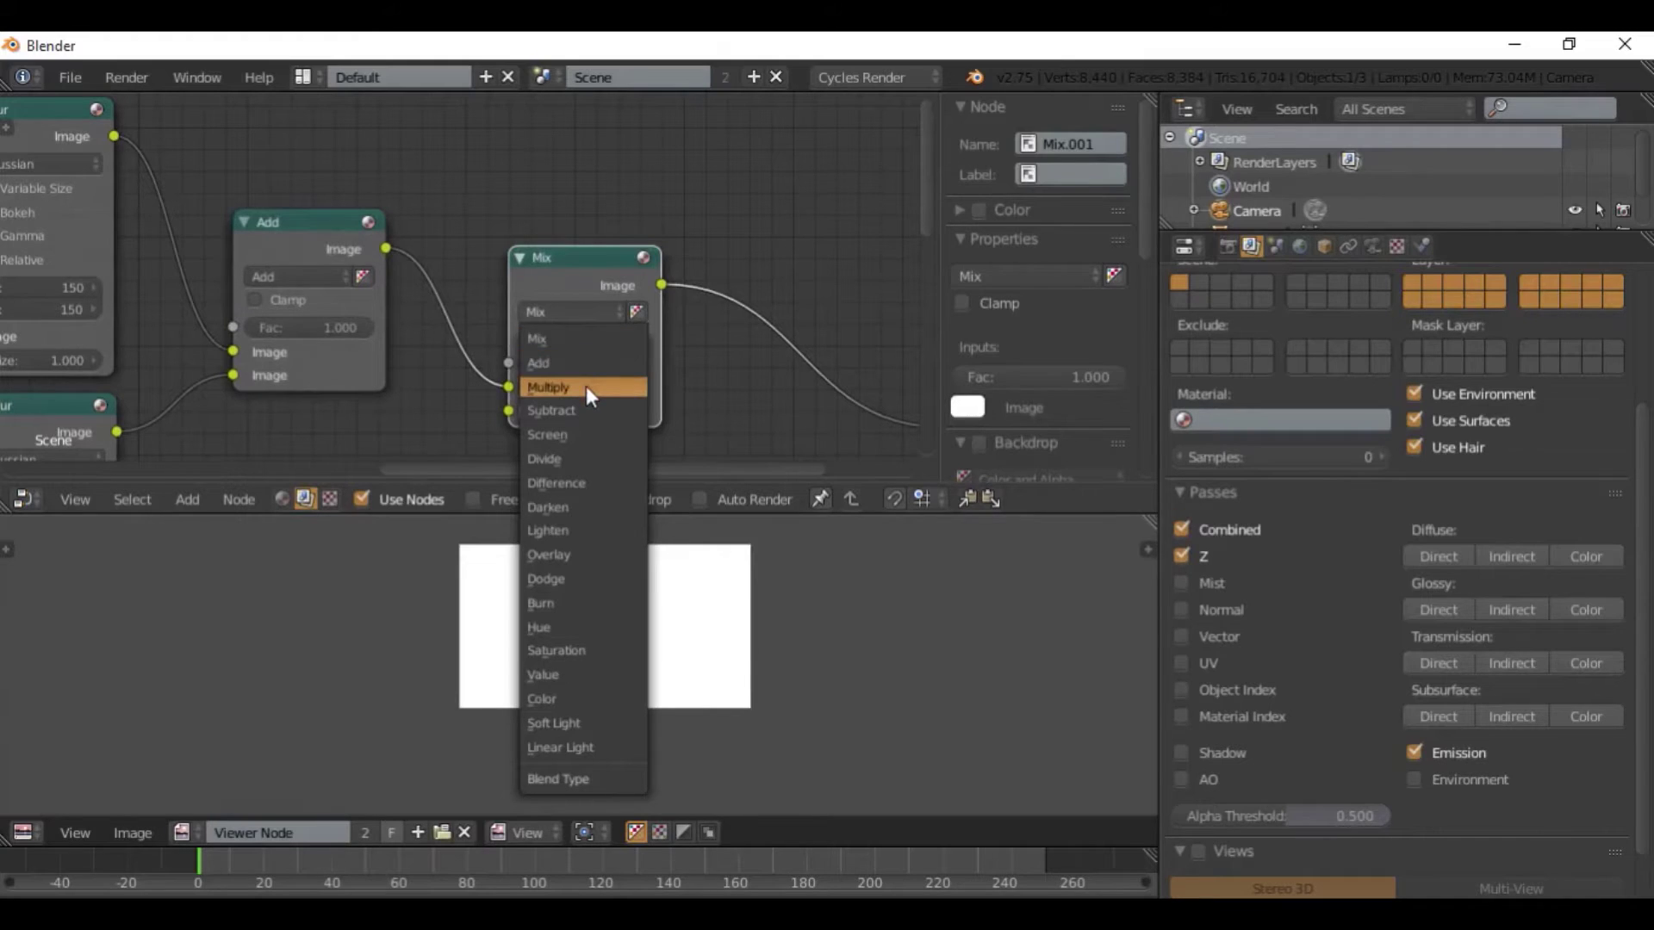
left_click(584, 363)
left_click(589, 310)
left_click(568, 386)
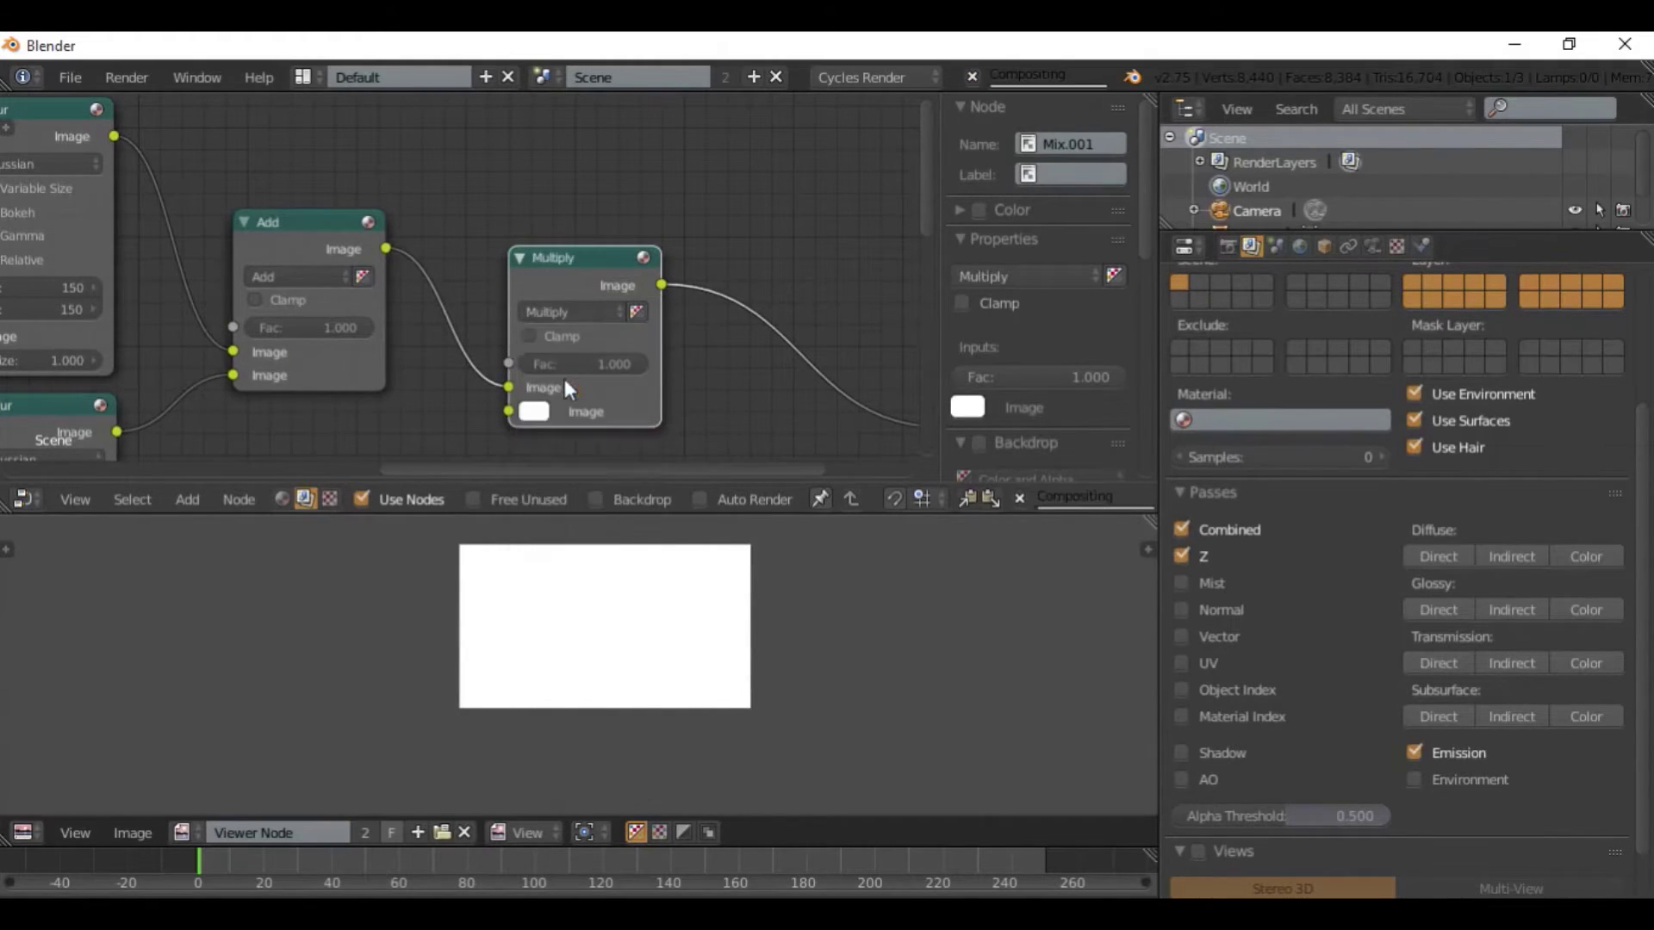
Connect the Lens Distortion output to the Multiply node's second Image input and examine the masked dirt in the viewer image.
middle_click_drag(487, 412, 562, 301)
scroll(562, 301, "down", 2)
middle_click_drag(392, 347, 382, 272)
left_click_drag(318, 417, 544, 245)
left_click_drag(546, 243, 511, 294)
left_click_drag(318, 419, 521, 293)
left_click_drag(315, 420, 520, 288)
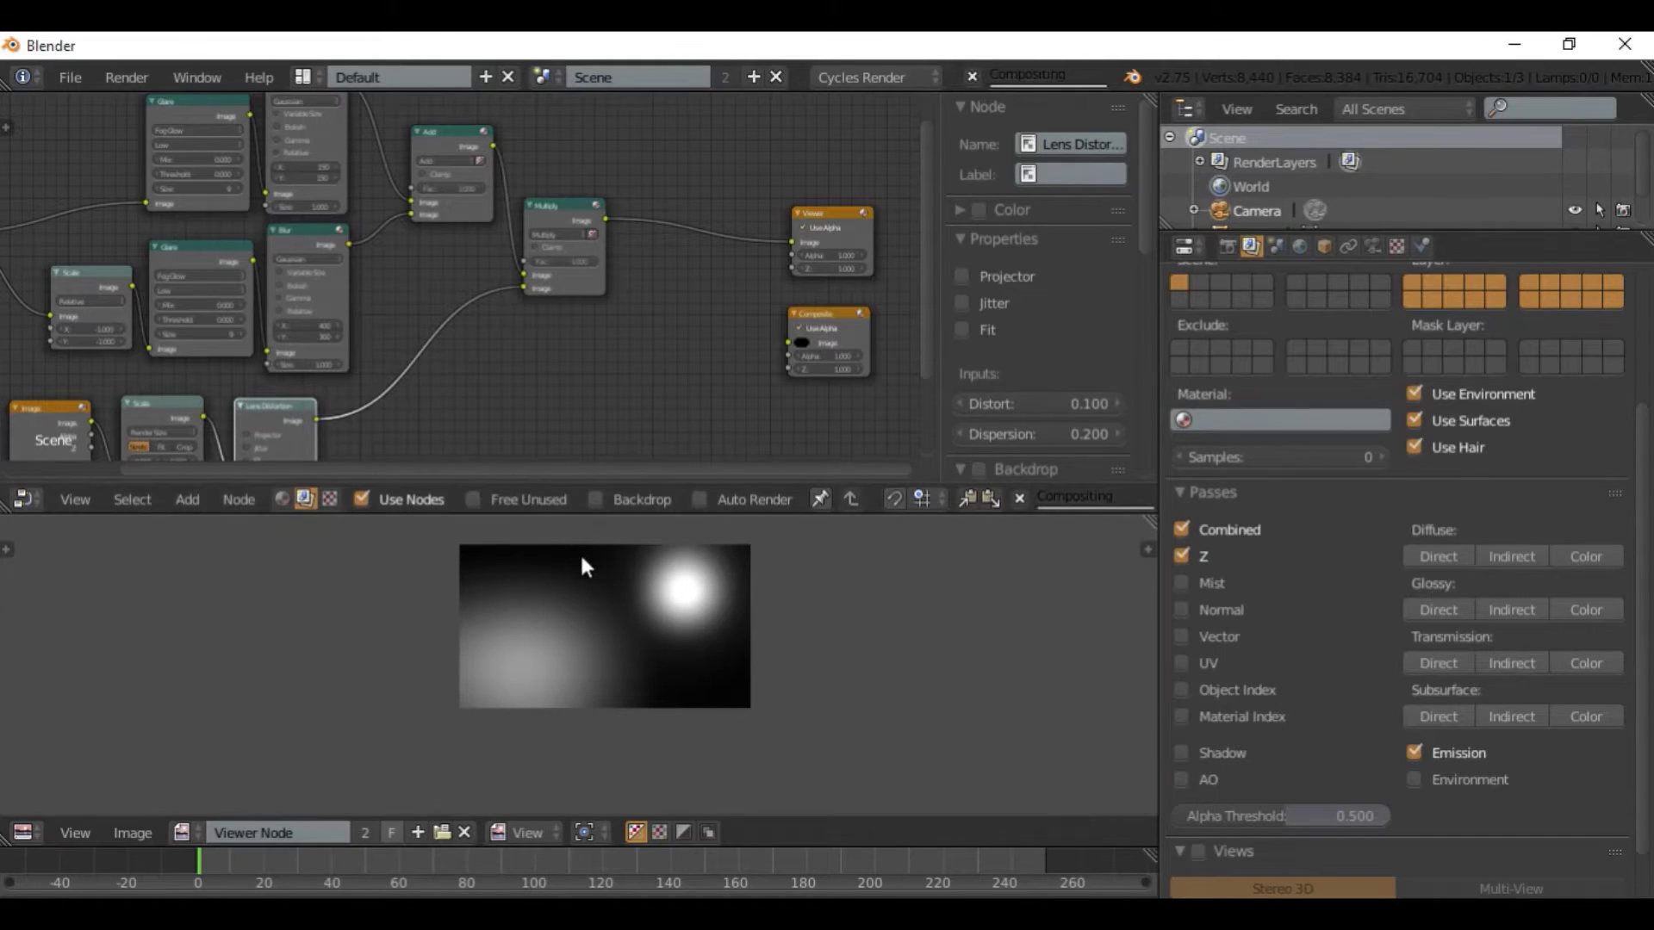
scroll(615, 601, "up", 1)
middle_click_drag(614, 606, 528, 649)
scroll(597, 664, "up", 1)
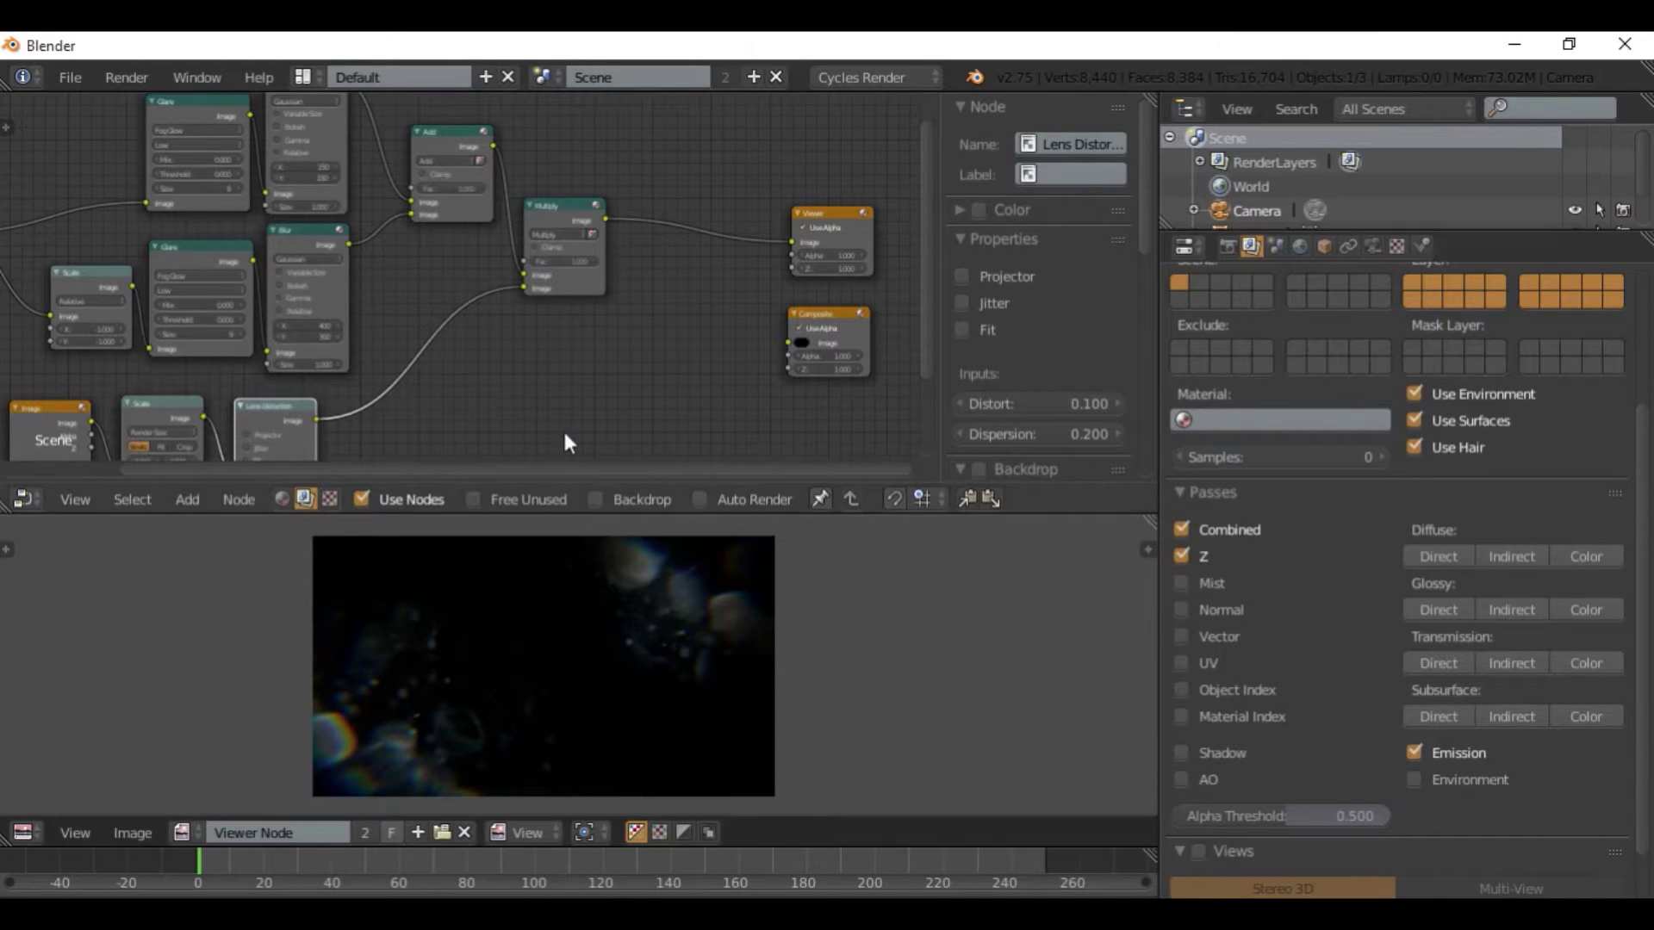
Shift the Lens Distortion, Scale and Image nodes slightly to the right to tidy the dirt branch.
scroll(551, 392, "down", 3)
middle_click_drag(263, 352, 384, 329)
middle_click_drag(616, 325, 598, 364)
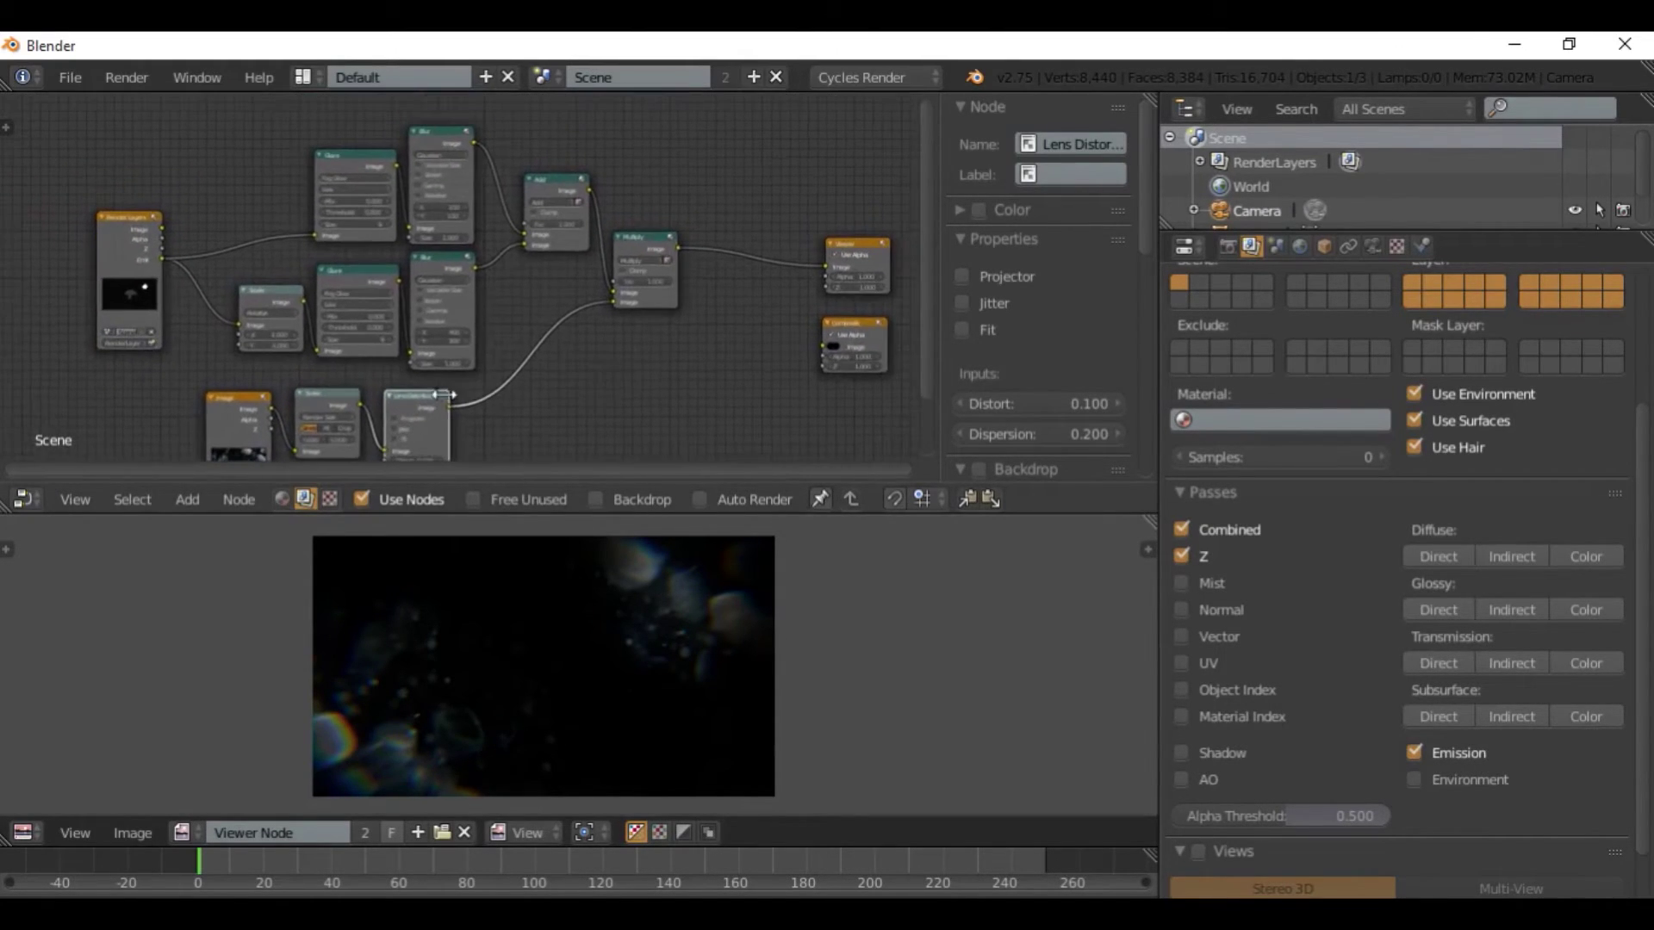
left_click_drag(410, 401, 423, 398)
left_click_drag(323, 401, 339, 396)
left_click_drag(226, 402, 253, 394)
middle_click_drag(364, 411, 558, 457)
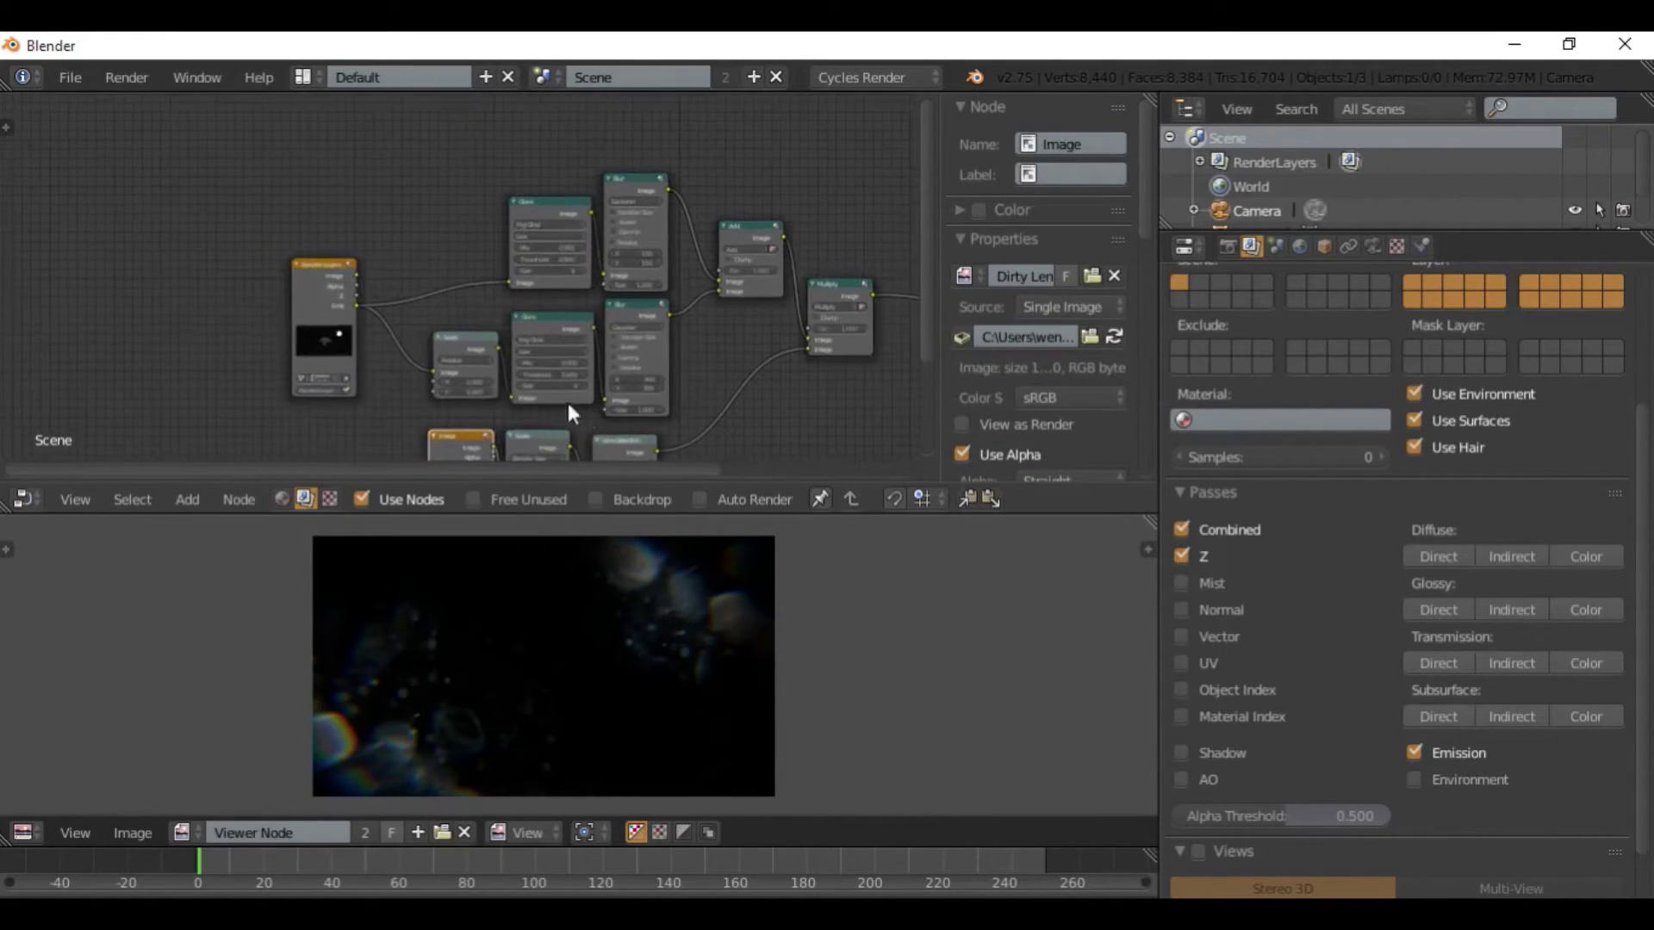
middle_click_drag(576, 400, 404, 383)
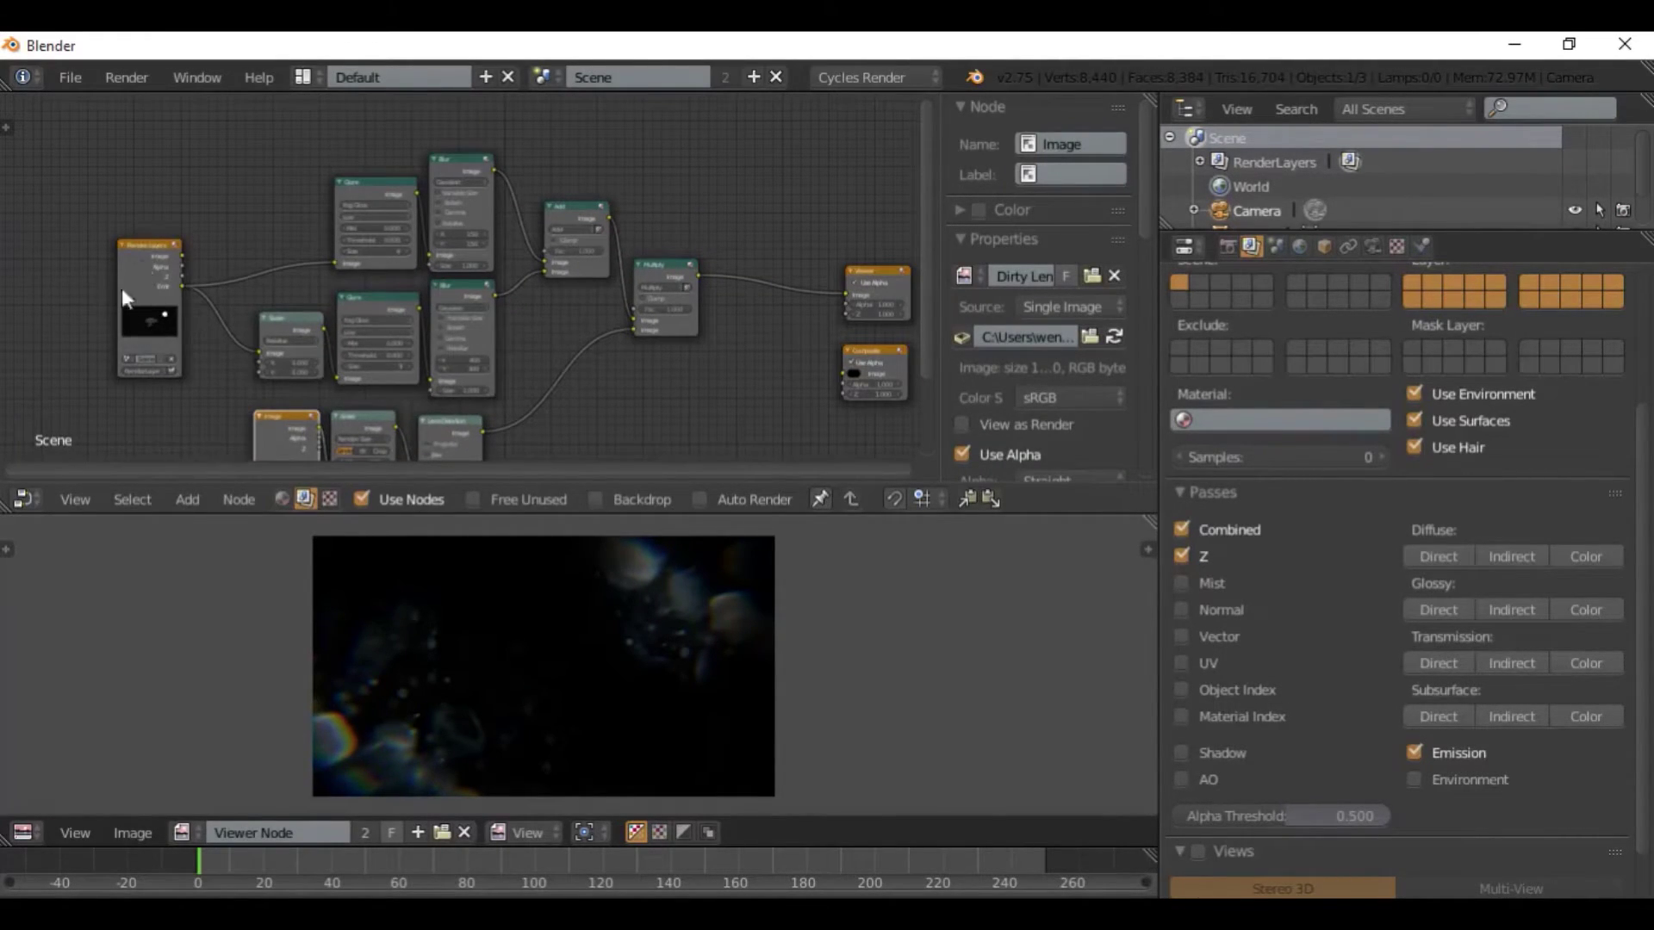
middle_click_drag(445, 295, 438, 384)
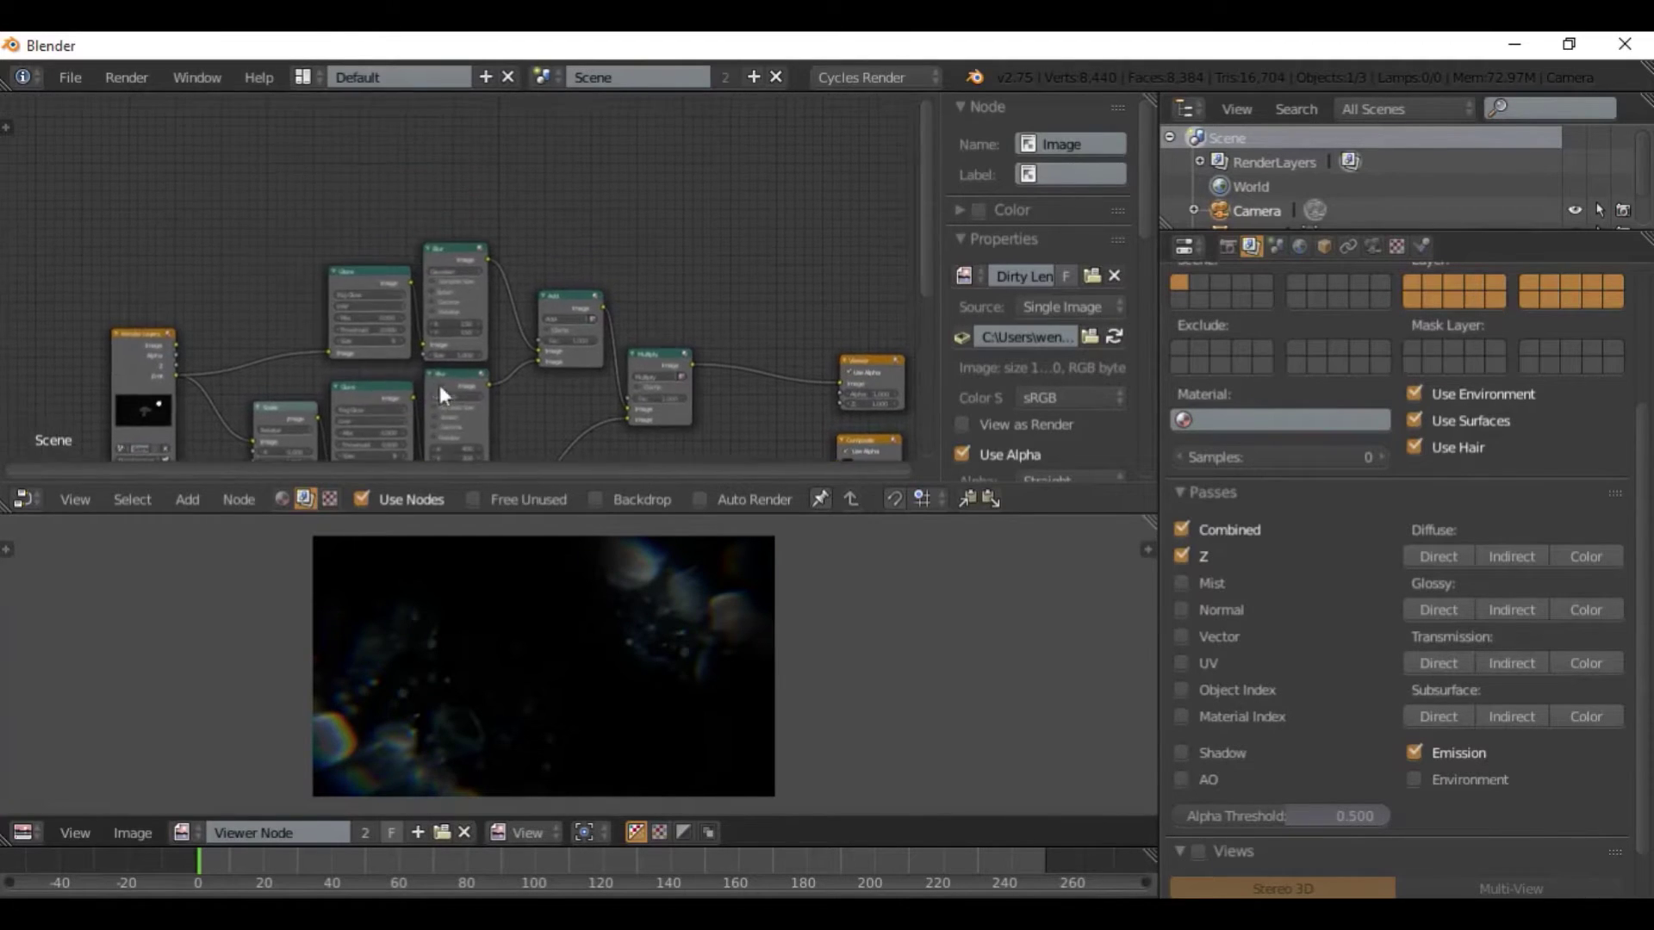
key("shift+a")
scroll(395, 347, "down", 5)
scroll(359, 274, "up", 5)
key("shift+a")
mouse_move(317, 255)
scroll(419, 254, "up", 6)
Duplicate the upper Fog Glow Glare node twice, placing the two copies side by side above the existing nodes.
left_click(317, 271)
scroll(411, 364, "down", 1)
middle_click_drag(312, 269, 328, 336)
scroll(384, 356, "up", 2)
scroll(357, 230, "down", 1)
key("shift+d")
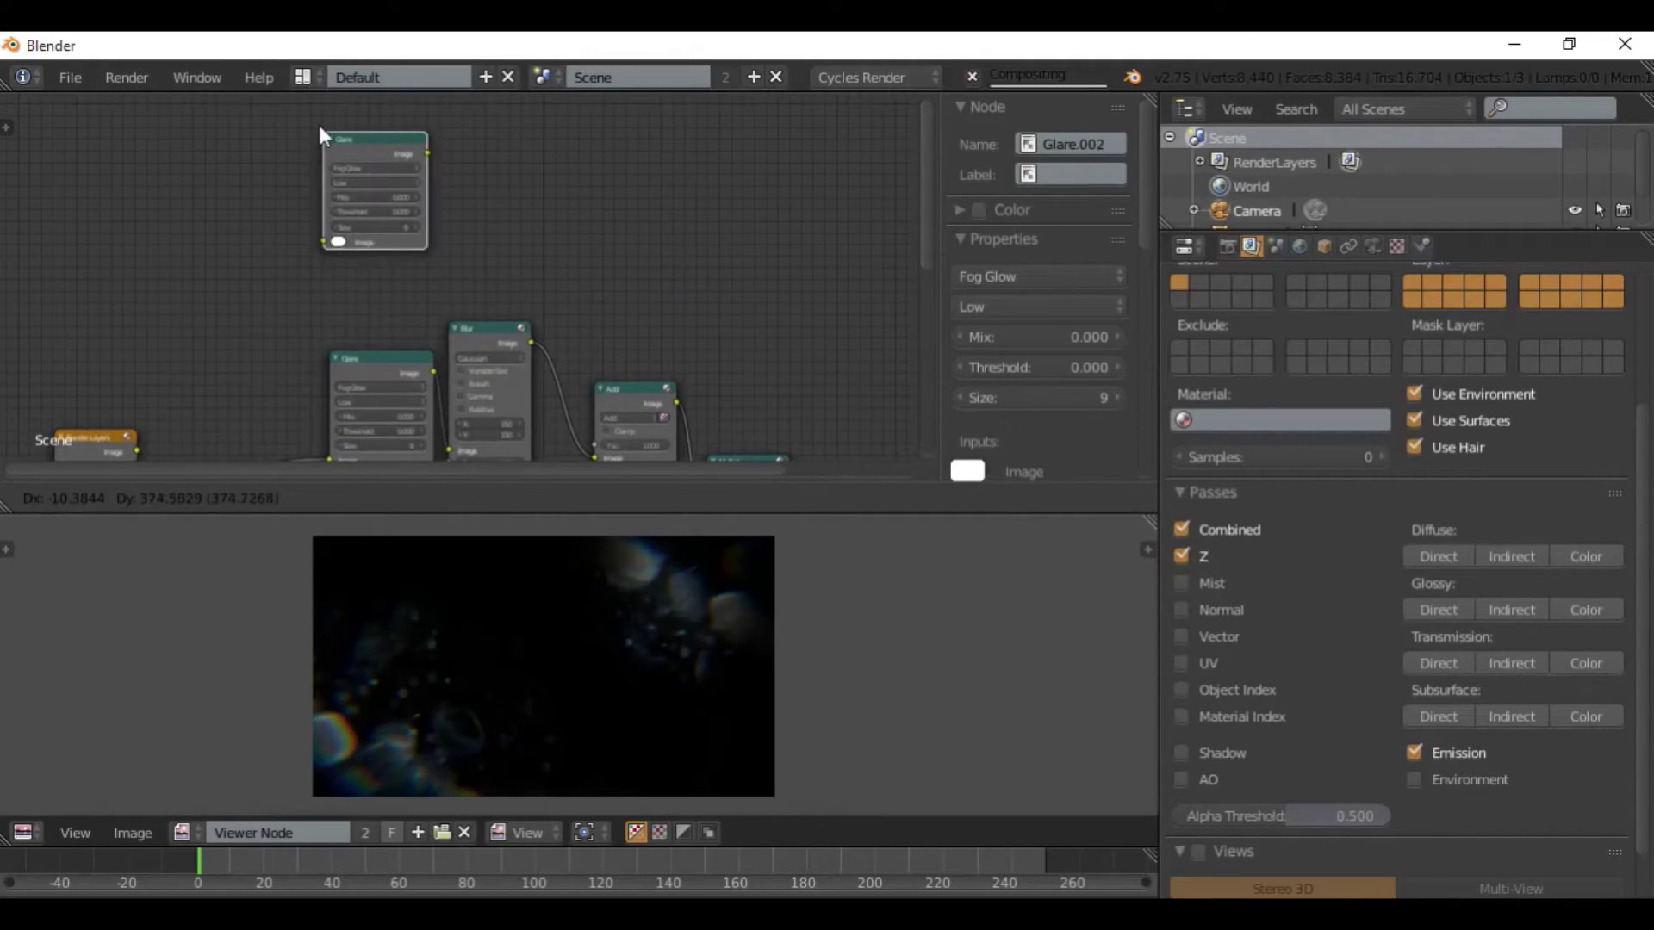
left_click(329, 172)
middle_click_drag(355, 224, 329, 214)
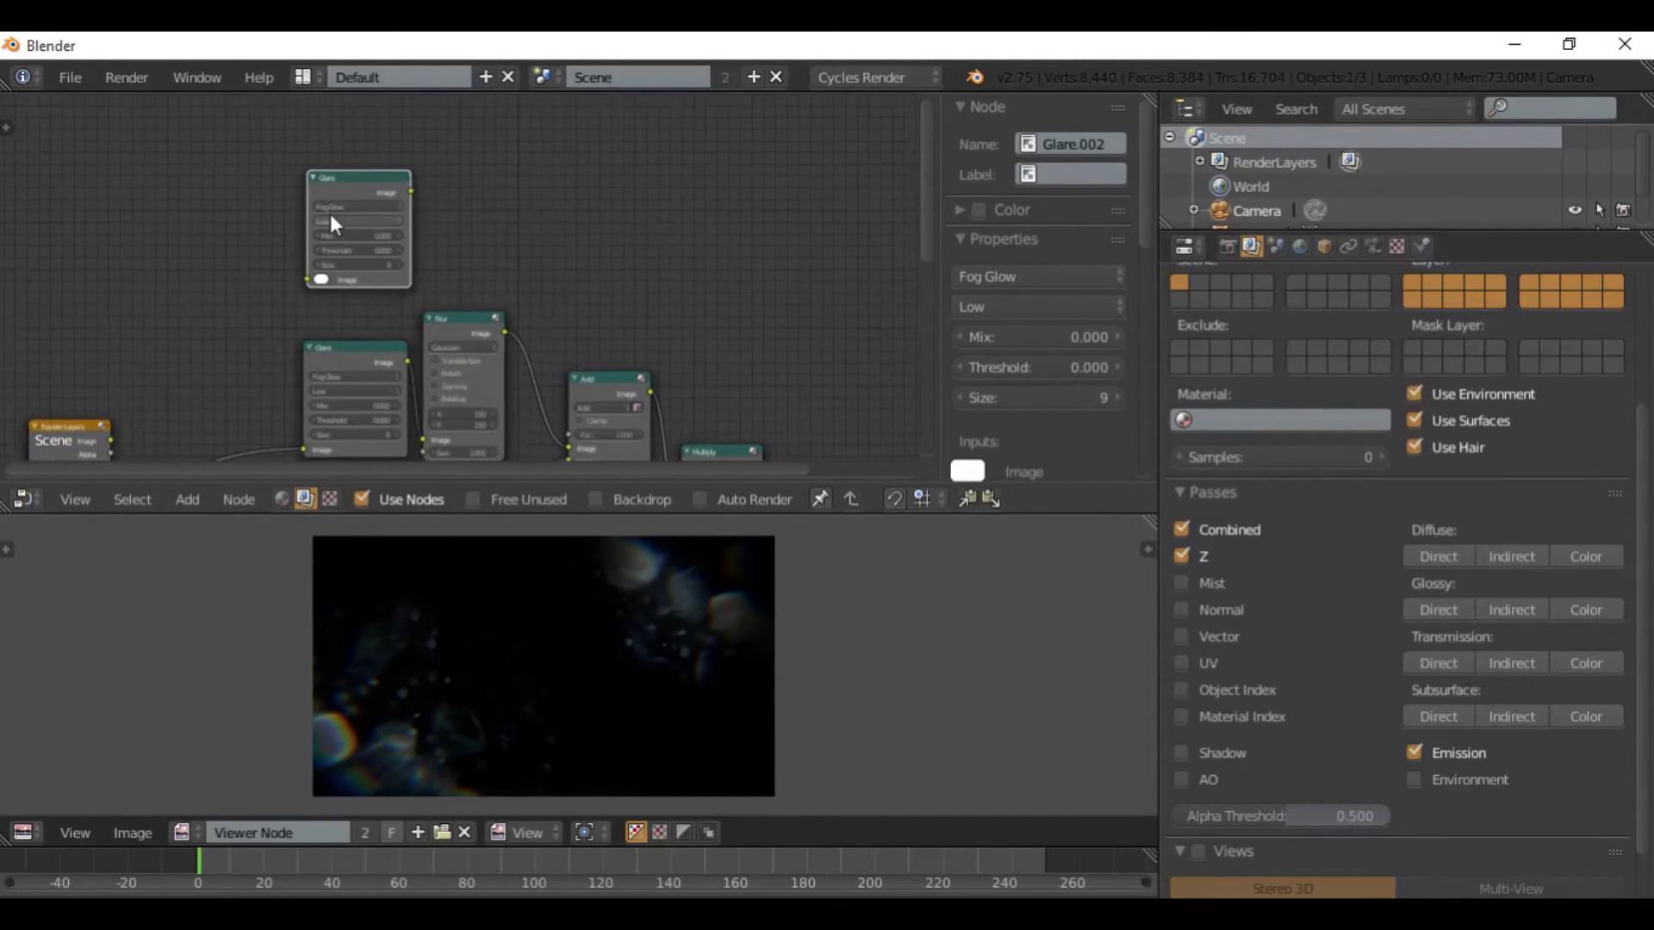
key("shift+d")
left_click(458, 205)
Feed the Render Layers Emit pass through both new Glare nodes in series and preview the result in the Viewer.
middle_click_drag(304, 280, 218, 423)
scroll(320, 278, "up", 2)
left_click_drag(228, 417, 456, 184)
middle_click_drag(491, 183, 356, 304)
left_click_drag(457, 188, 492, 271)
scroll(456, 254, "up", 4)
middle_click_drag(697, 229, 603, 248)
scroll(594, 255, "down", 5)
middle_click_drag(436, 213, 310, 153)
left_click(414, 114)
left_click(414, 114, "ctrl+shift")
Change the first new Glare node's type to Streaks with 5 iterations, keeping its Low quality and the second node's Fog Glow type.
scroll(246, 221, "up", 2)
middle_click_drag(122, 234, 399, 271)
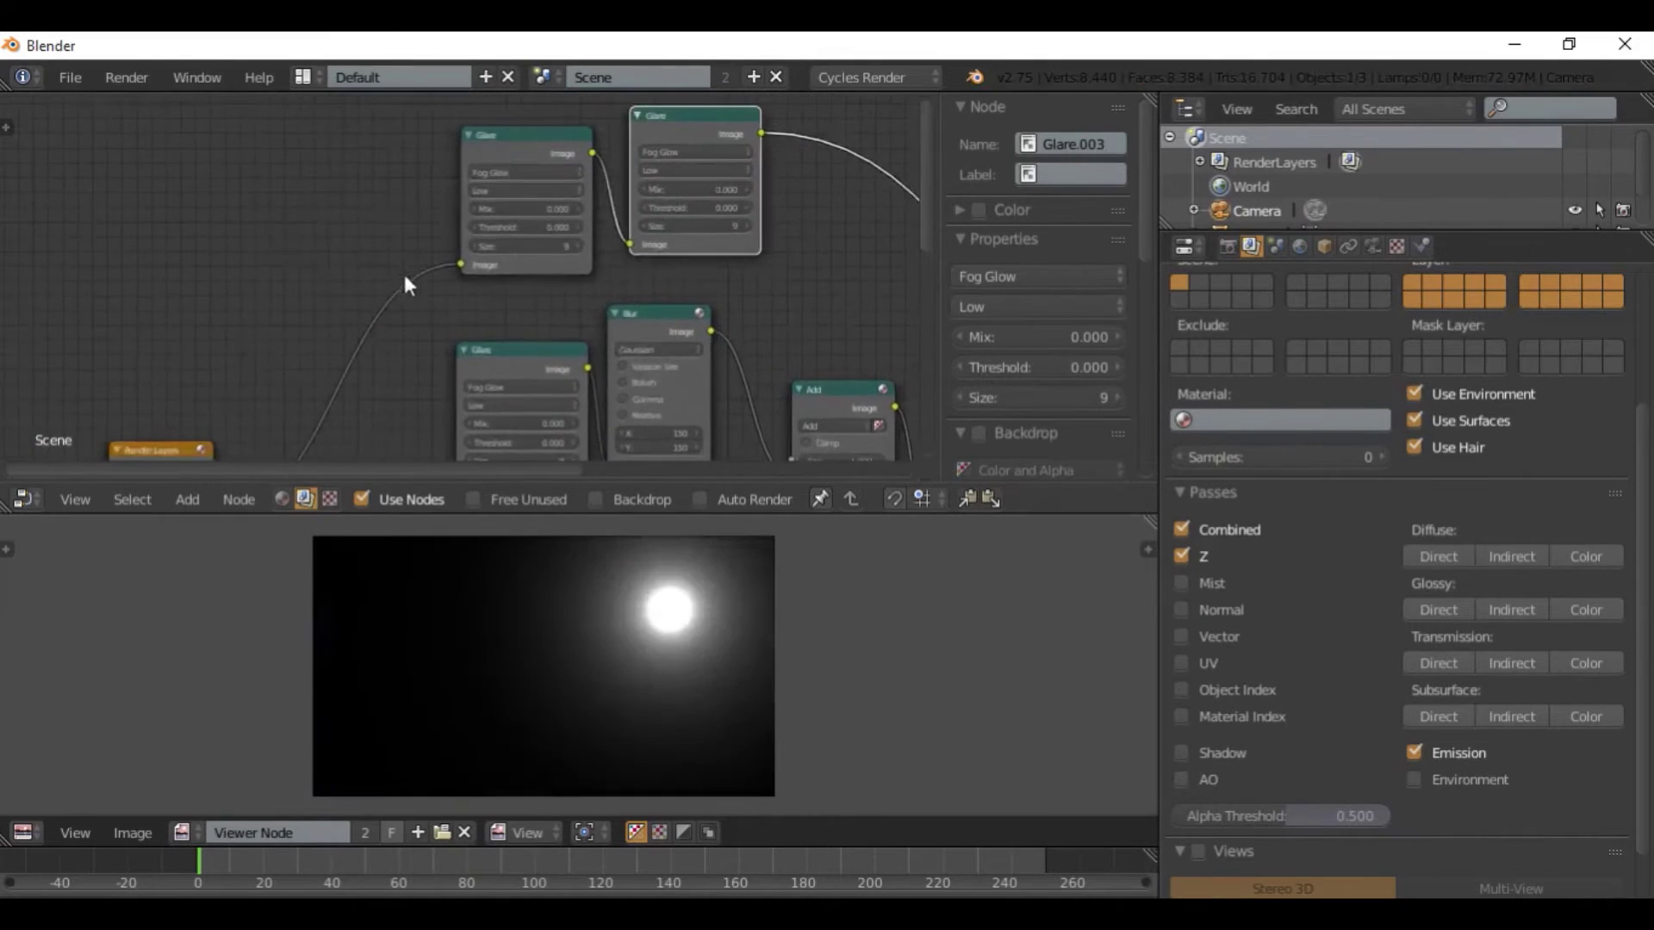
scroll(569, 254, "up", 2)
middle_click_drag(502, 282, 311, 340)
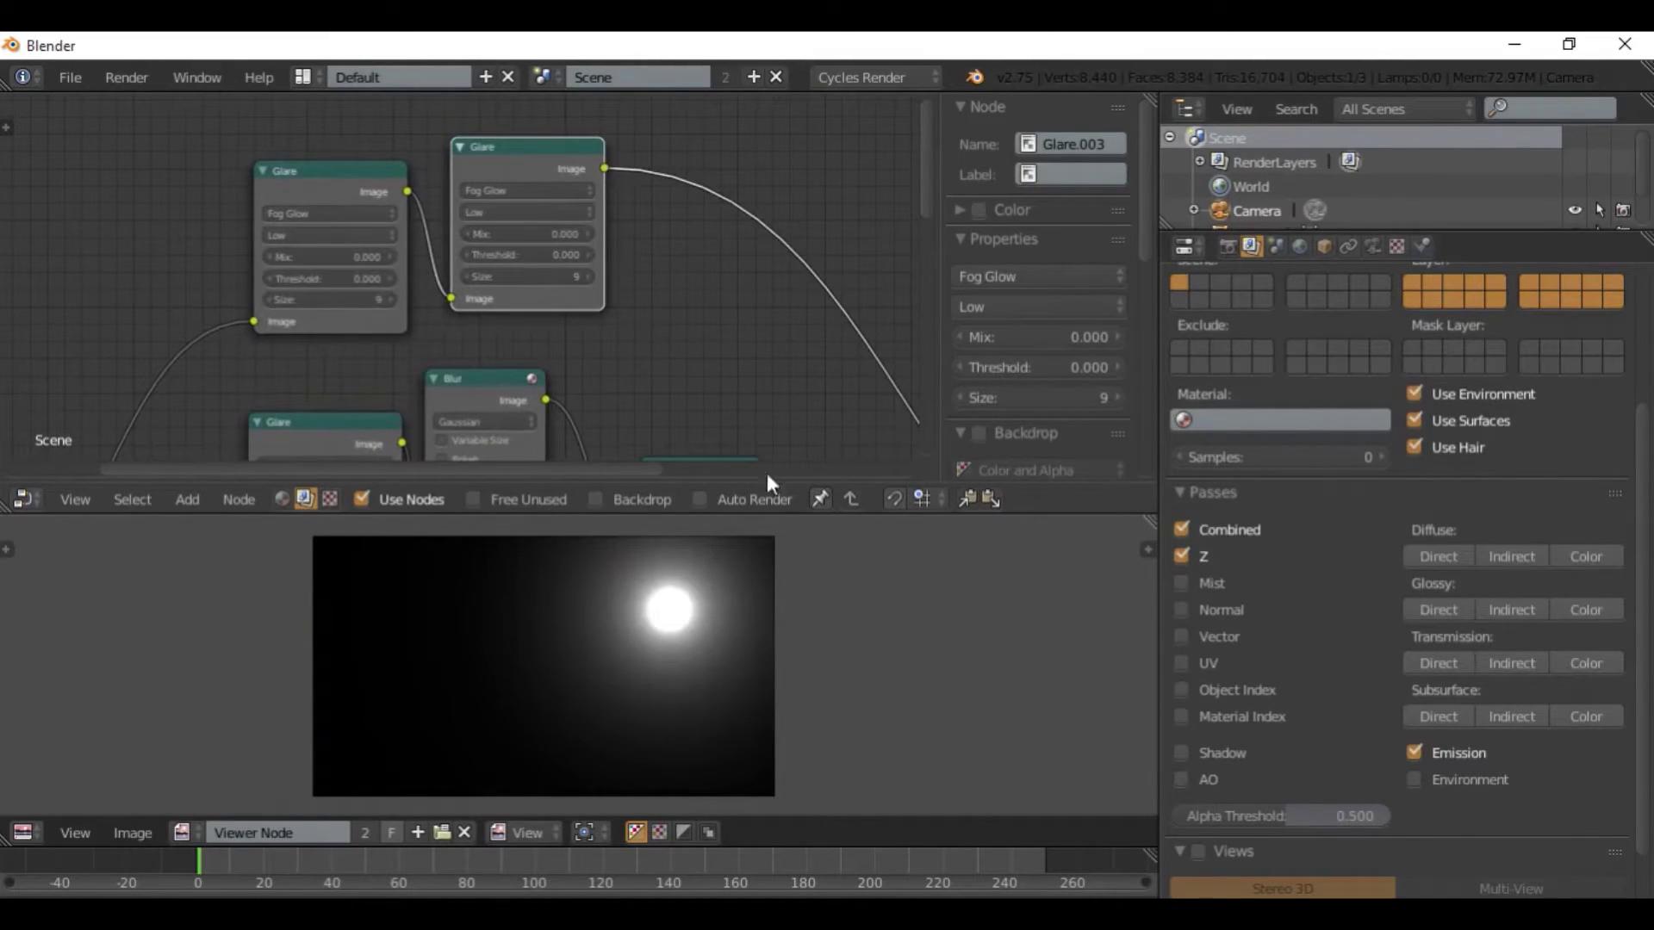
scroll(267, 163, "up", 3)
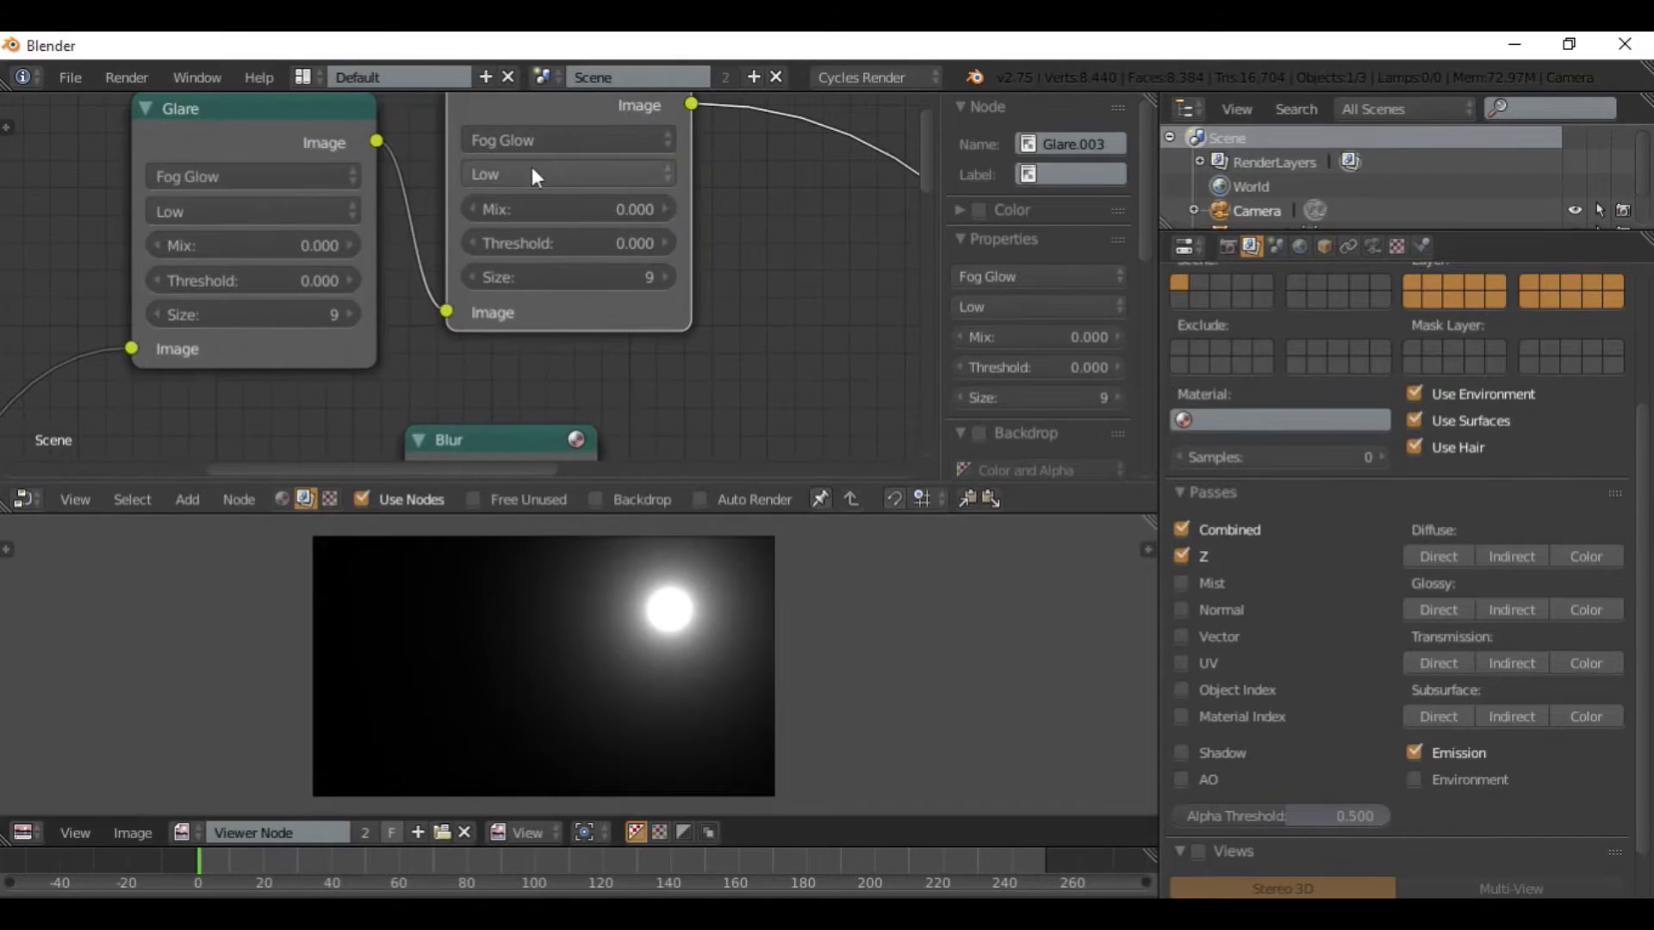
left_click(271, 176)
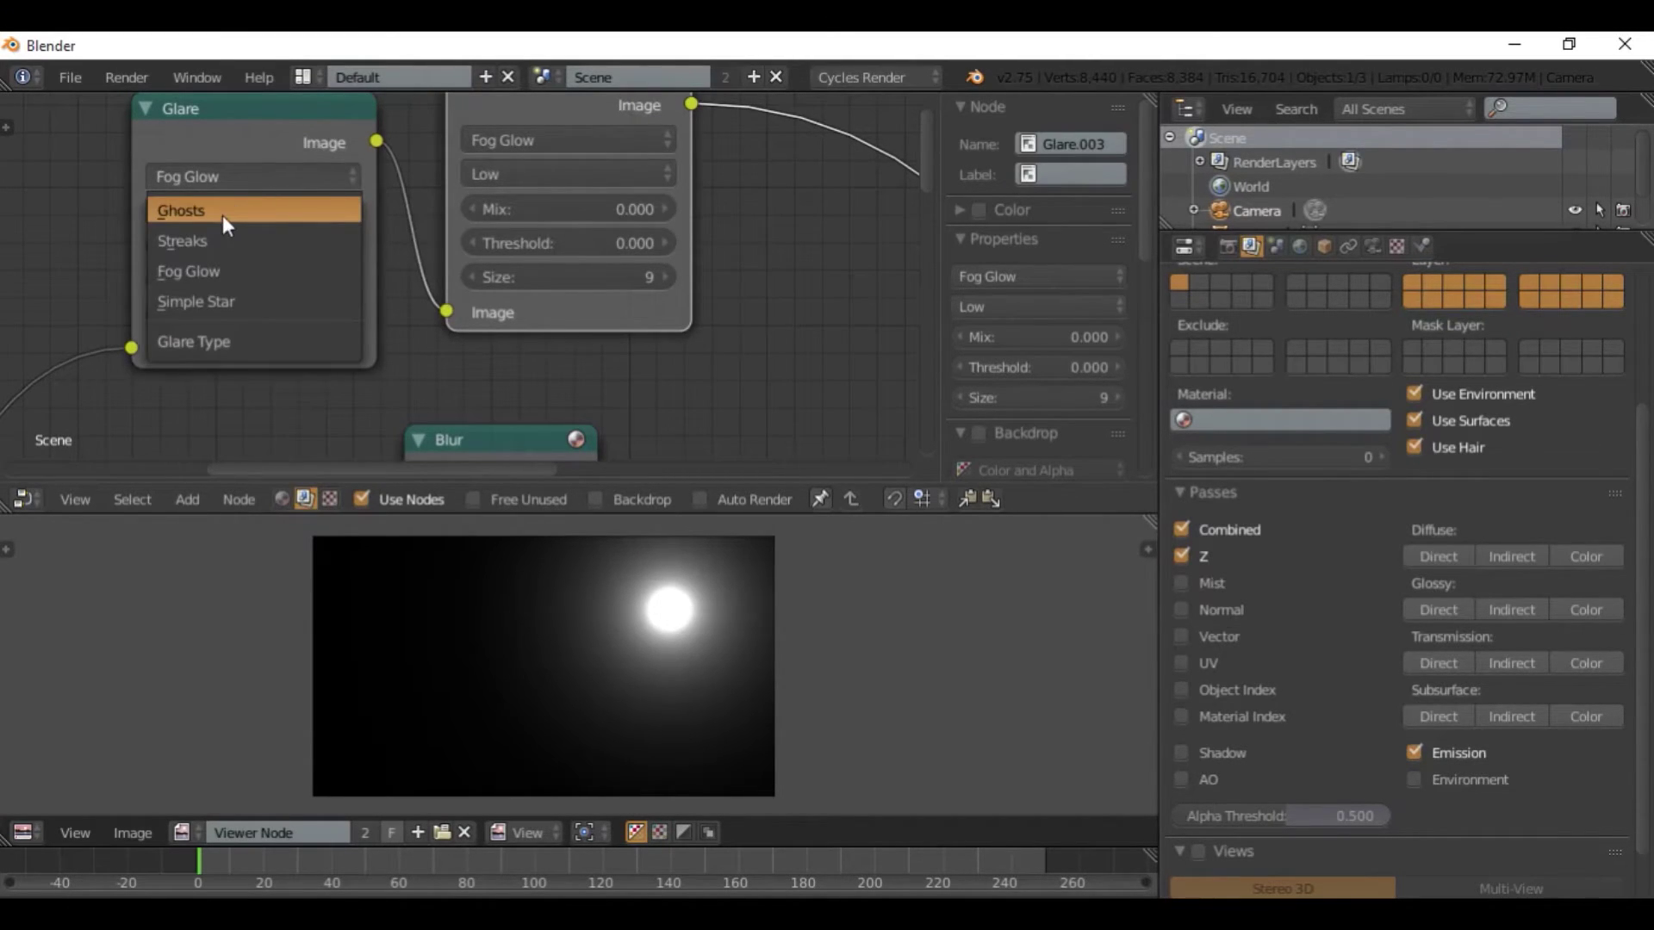
left_click(214, 248)
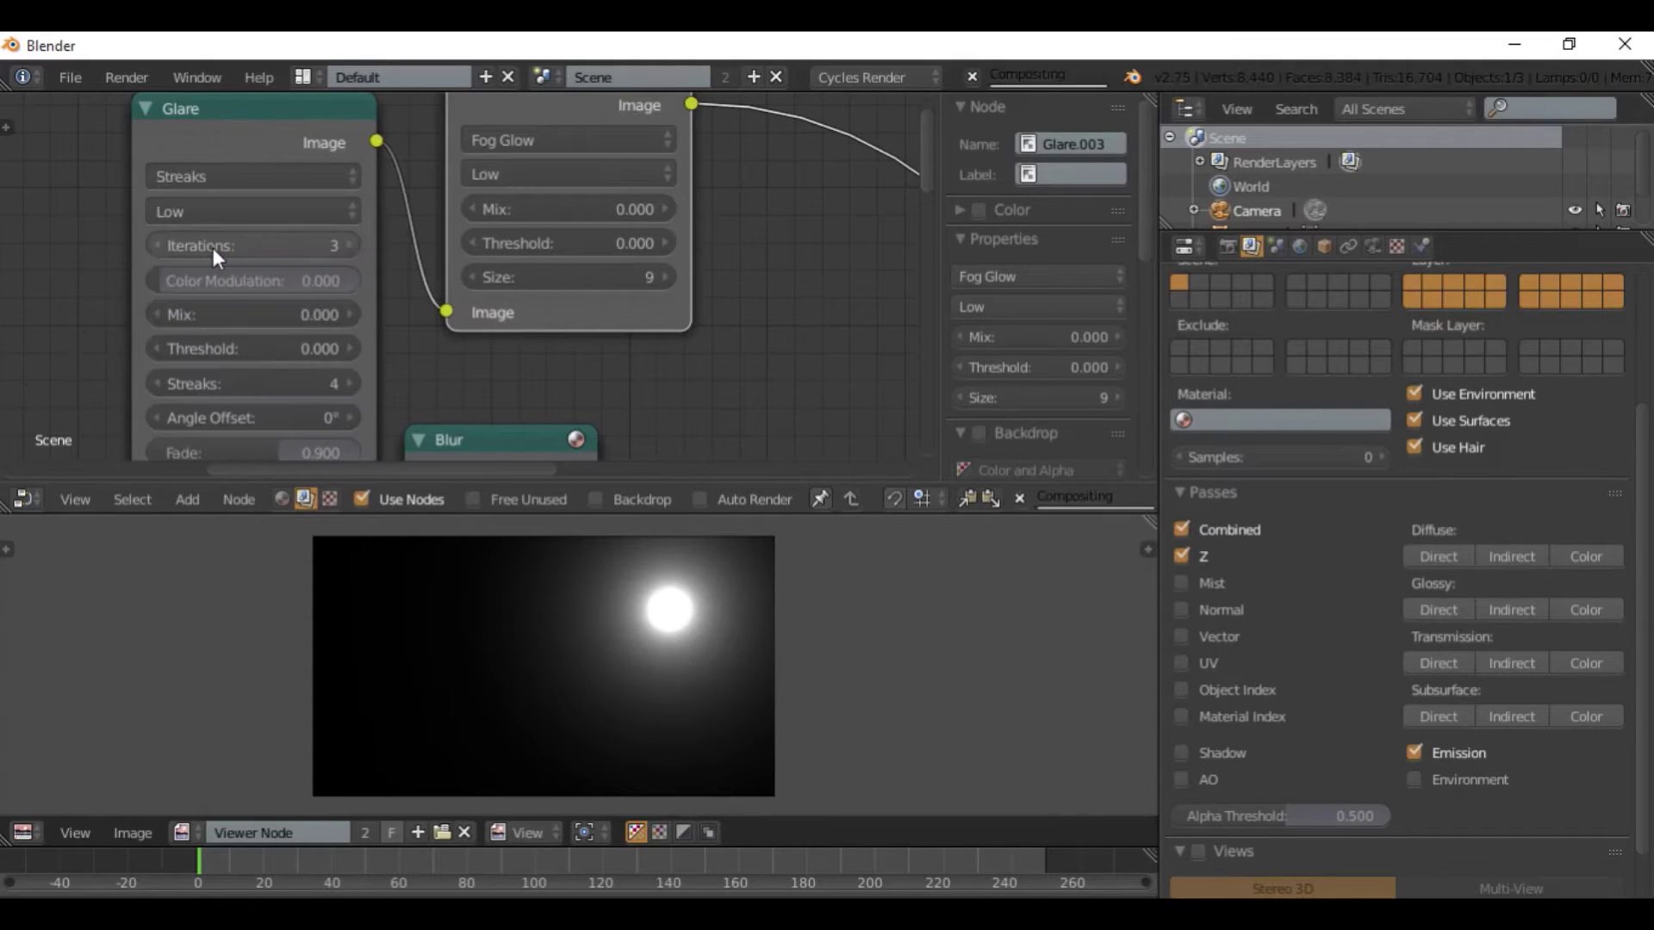
middle_click_drag(223, 251, 224, 234)
left_click(352, 230)
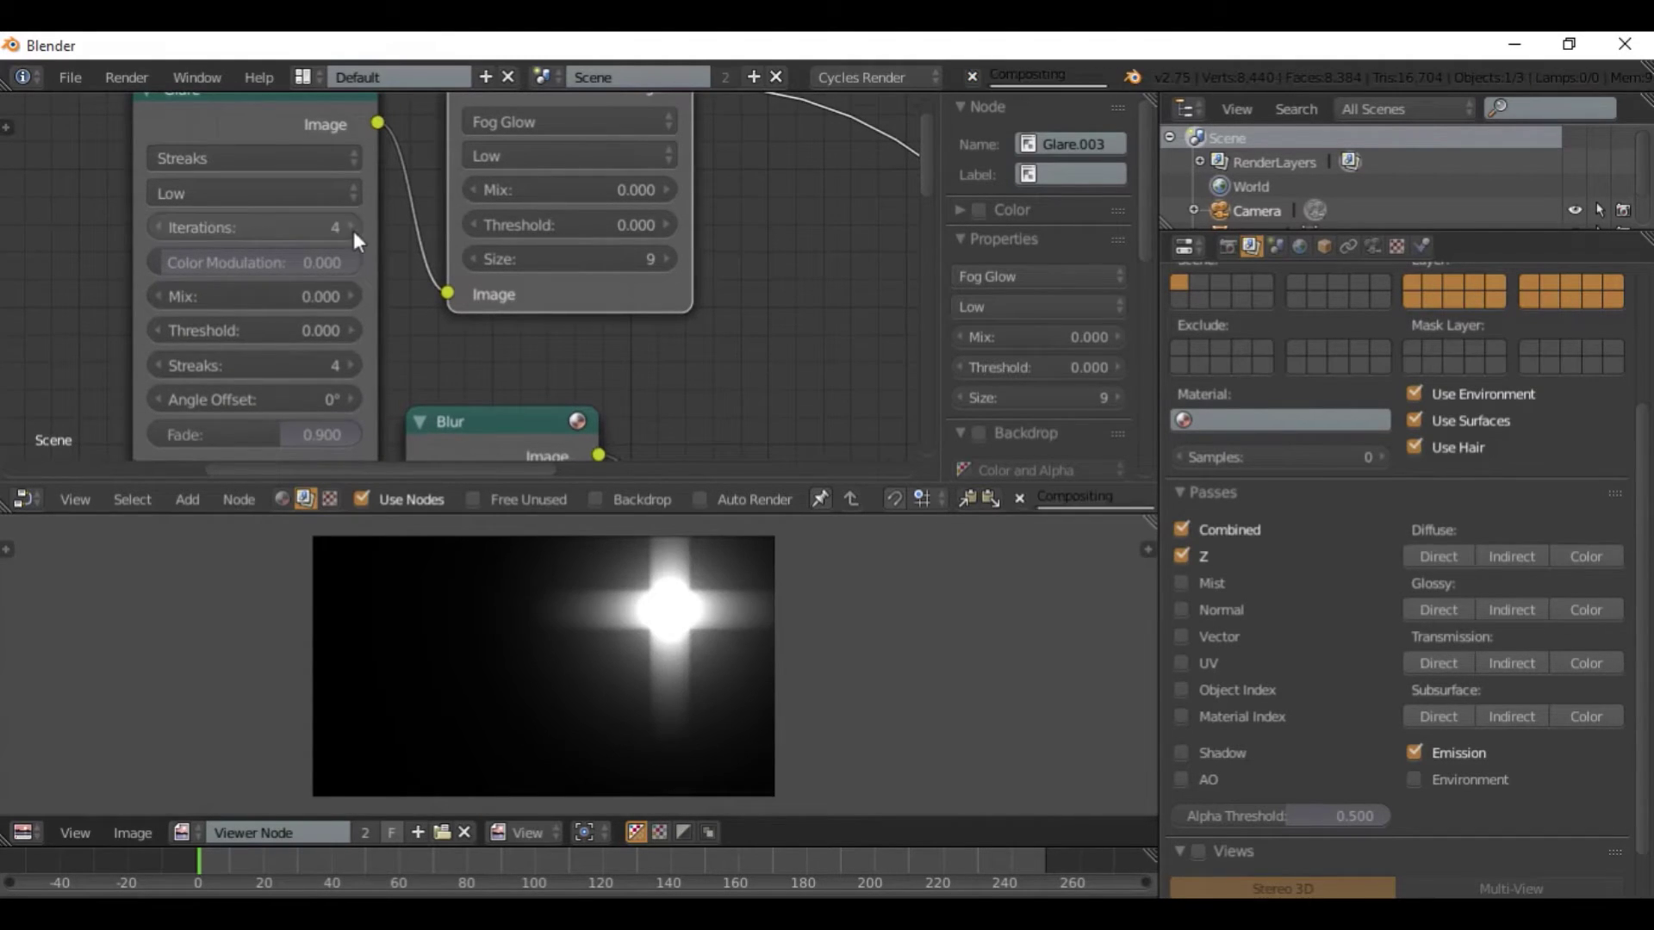
left_click(291, 196)
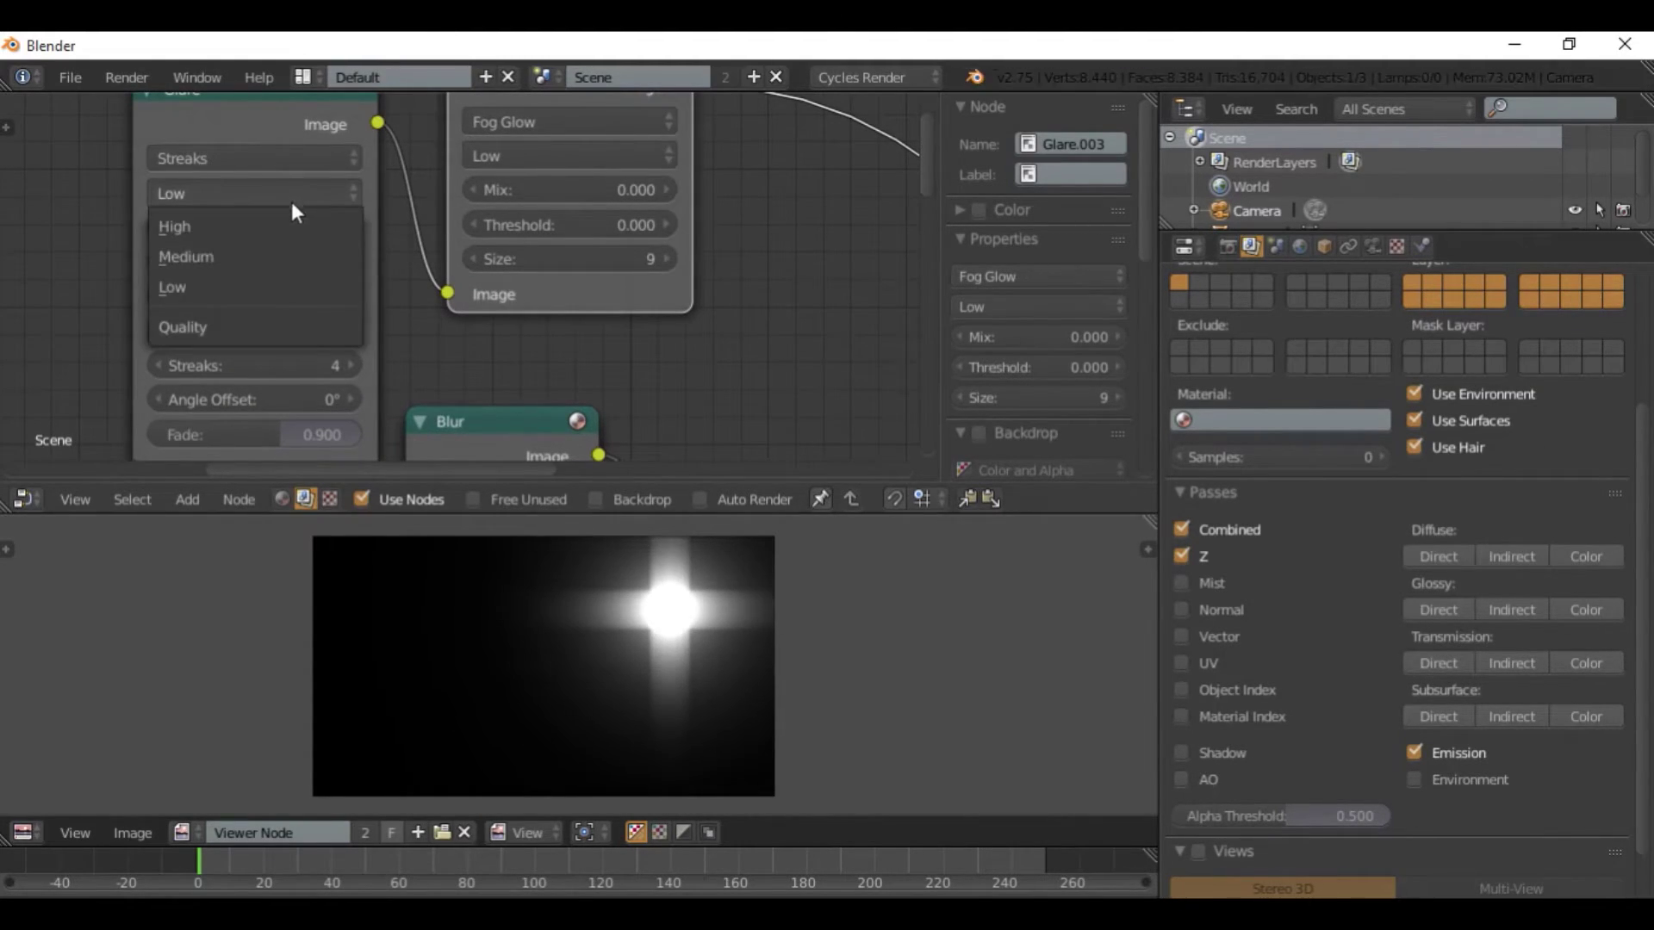
left_click(553, 130)
left_click(531, 127)
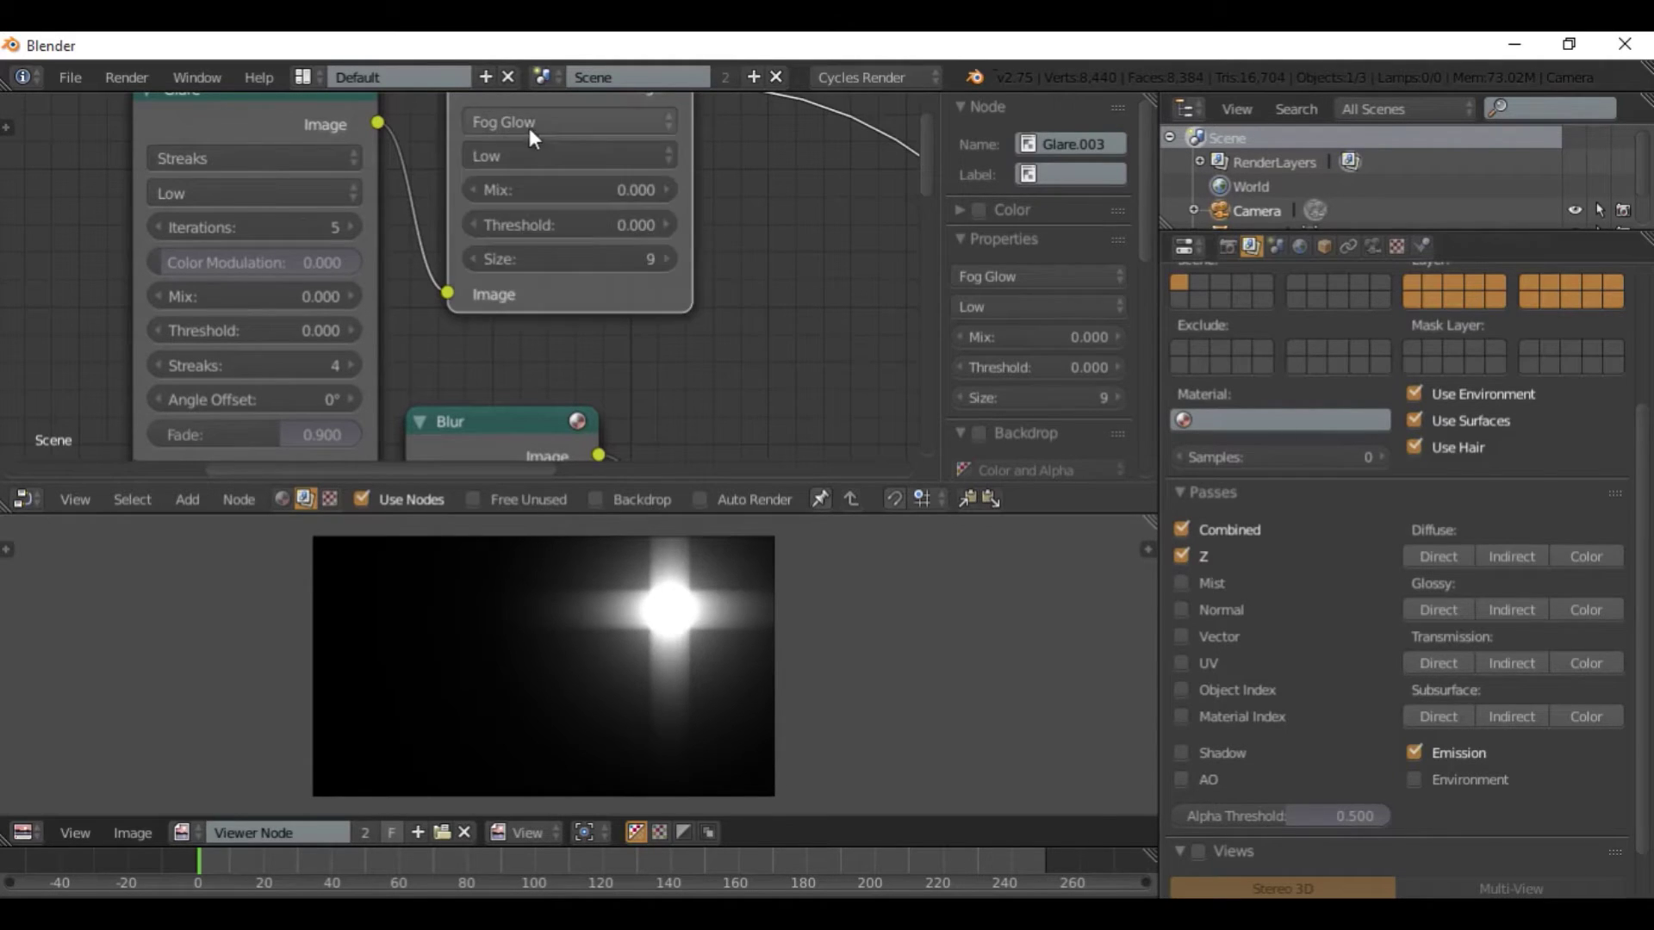
Compare the Medium and High quality options on the second new Glare node and return it to Low.
left_click(515, 157)
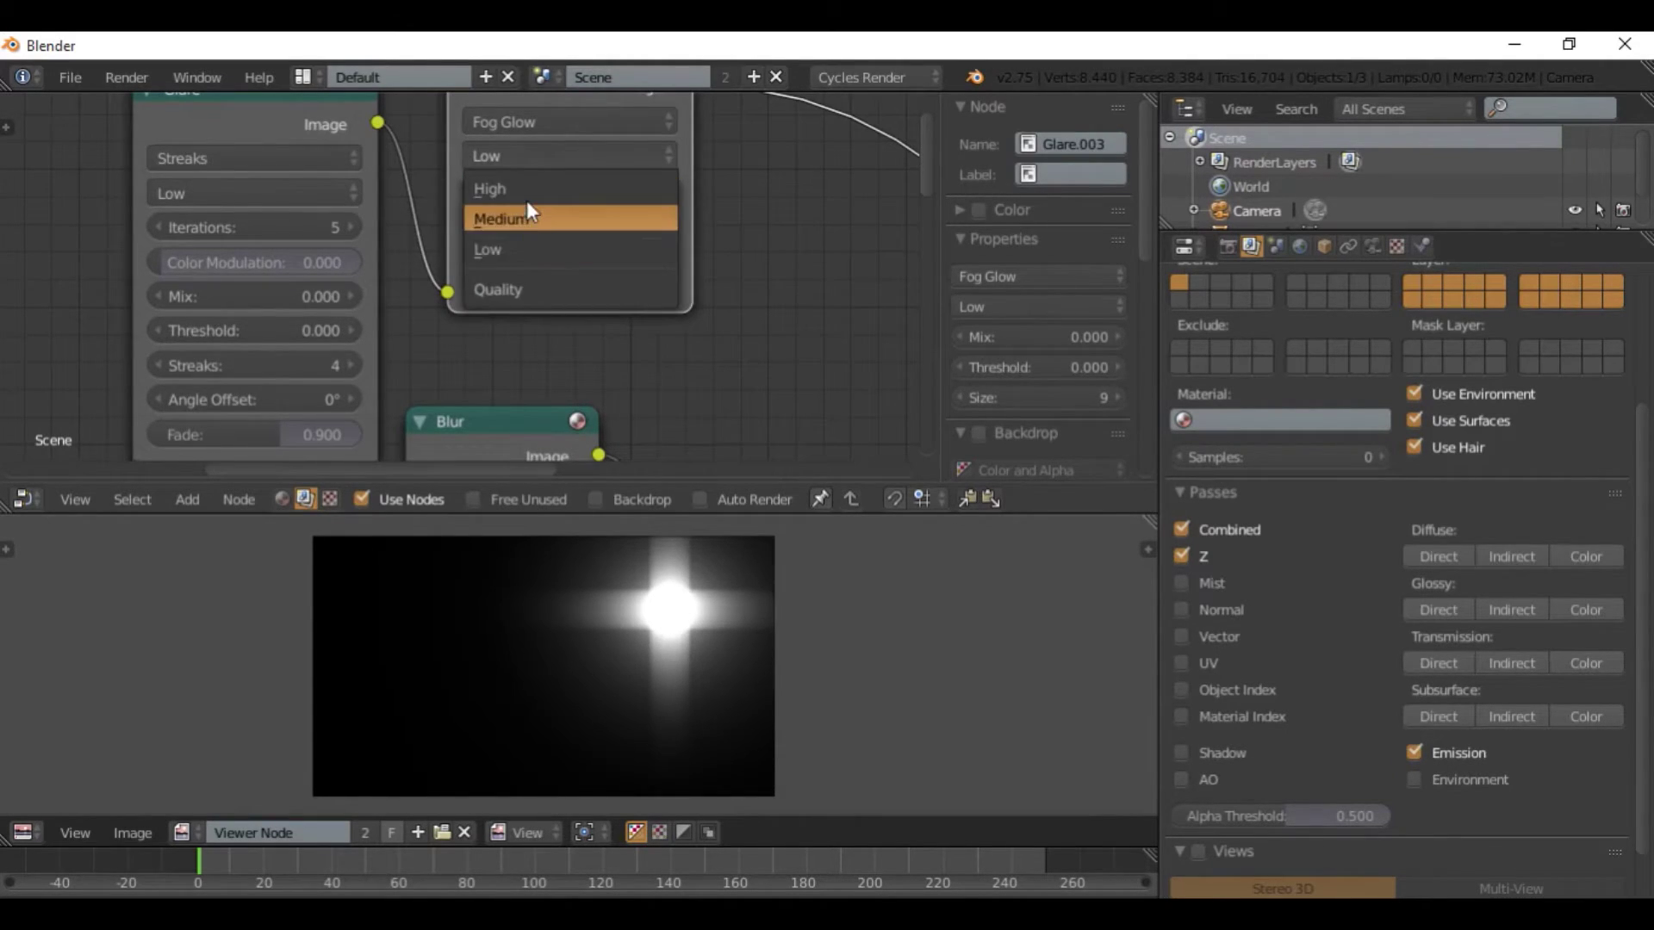
left_click(525, 217)
left_click(534, 157)
left_click(527, 188)
scroll(708, 573, "up", 3)
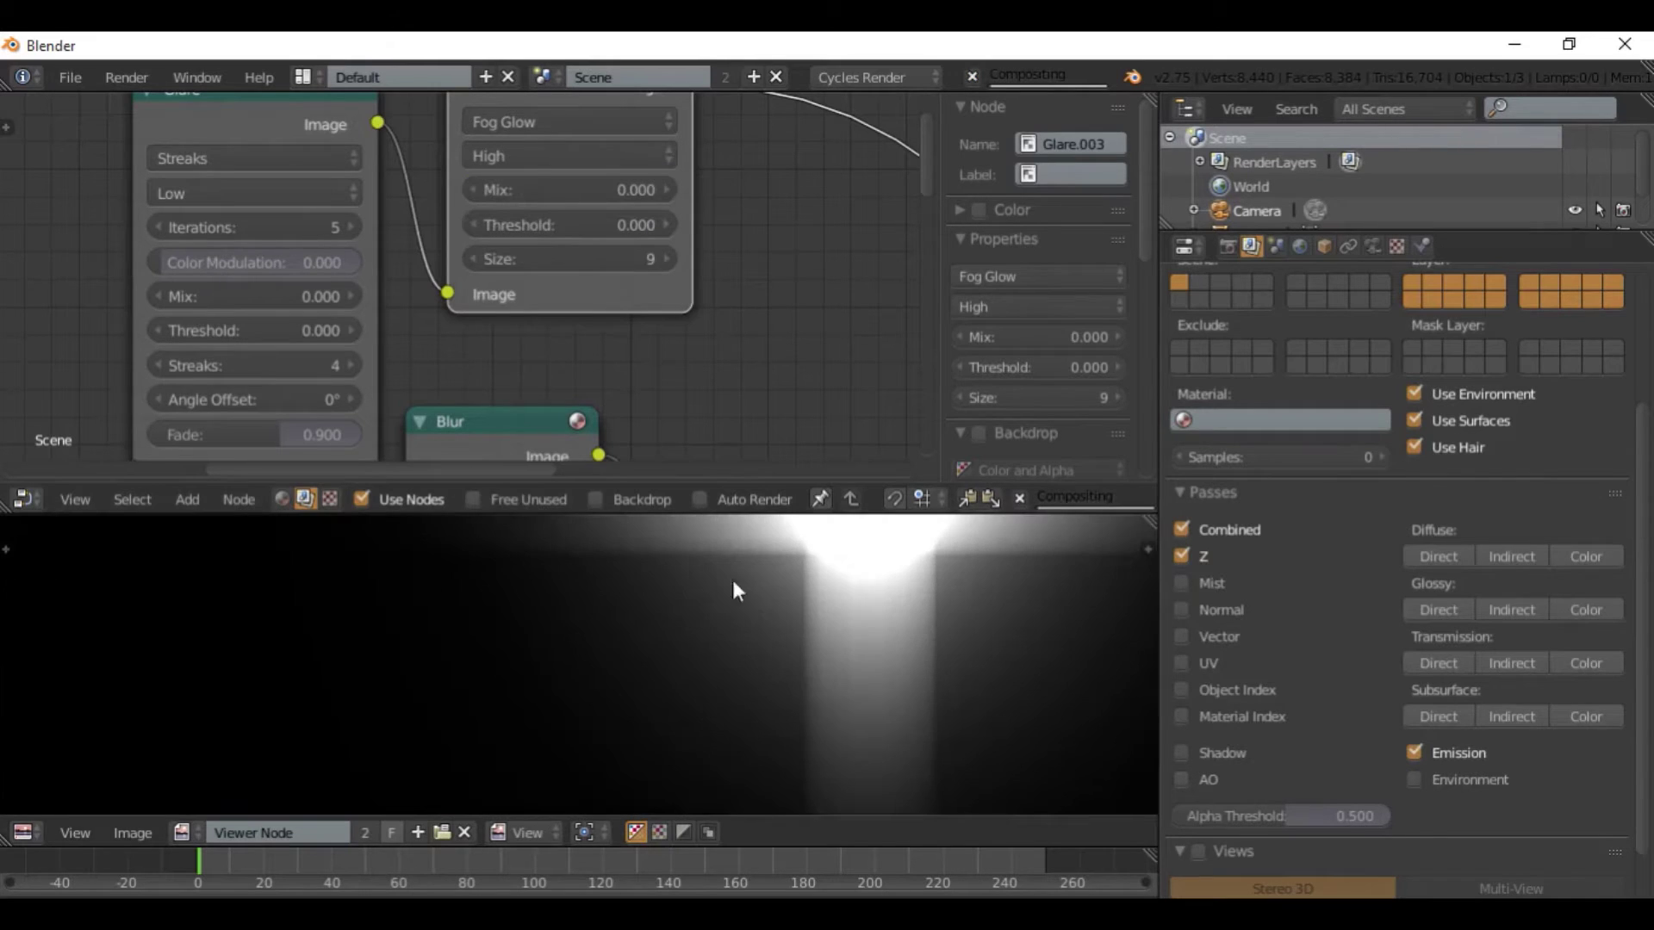
left_click(534, 155)
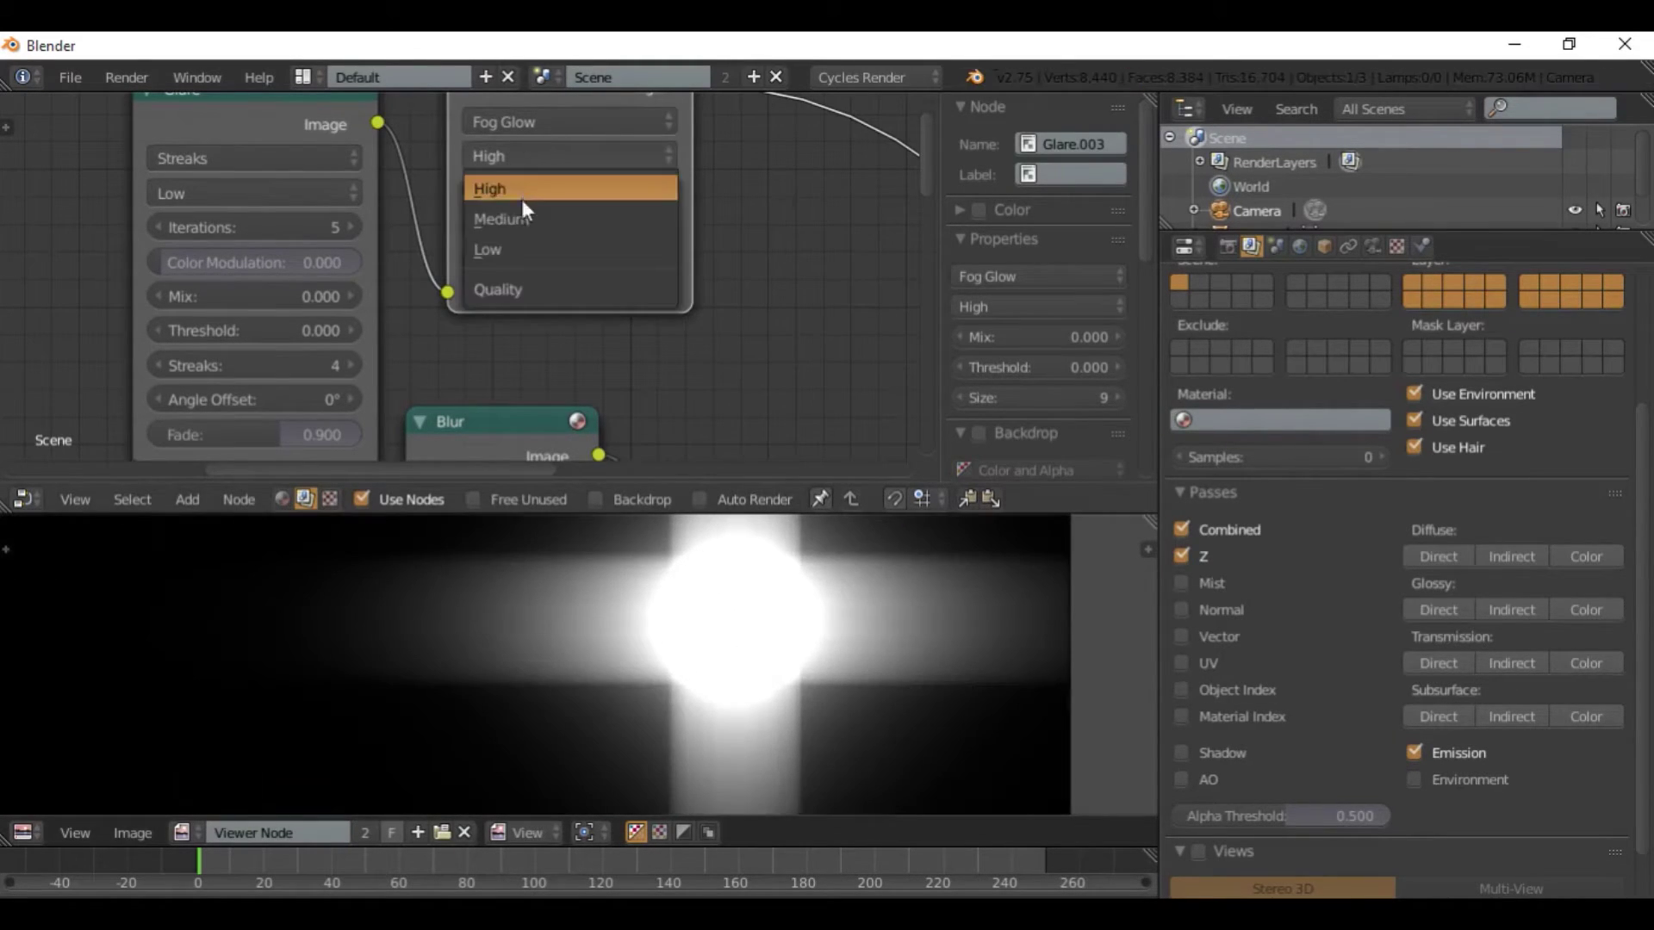
left_click(503, 250)
scroll(250, 250, "down", 2)
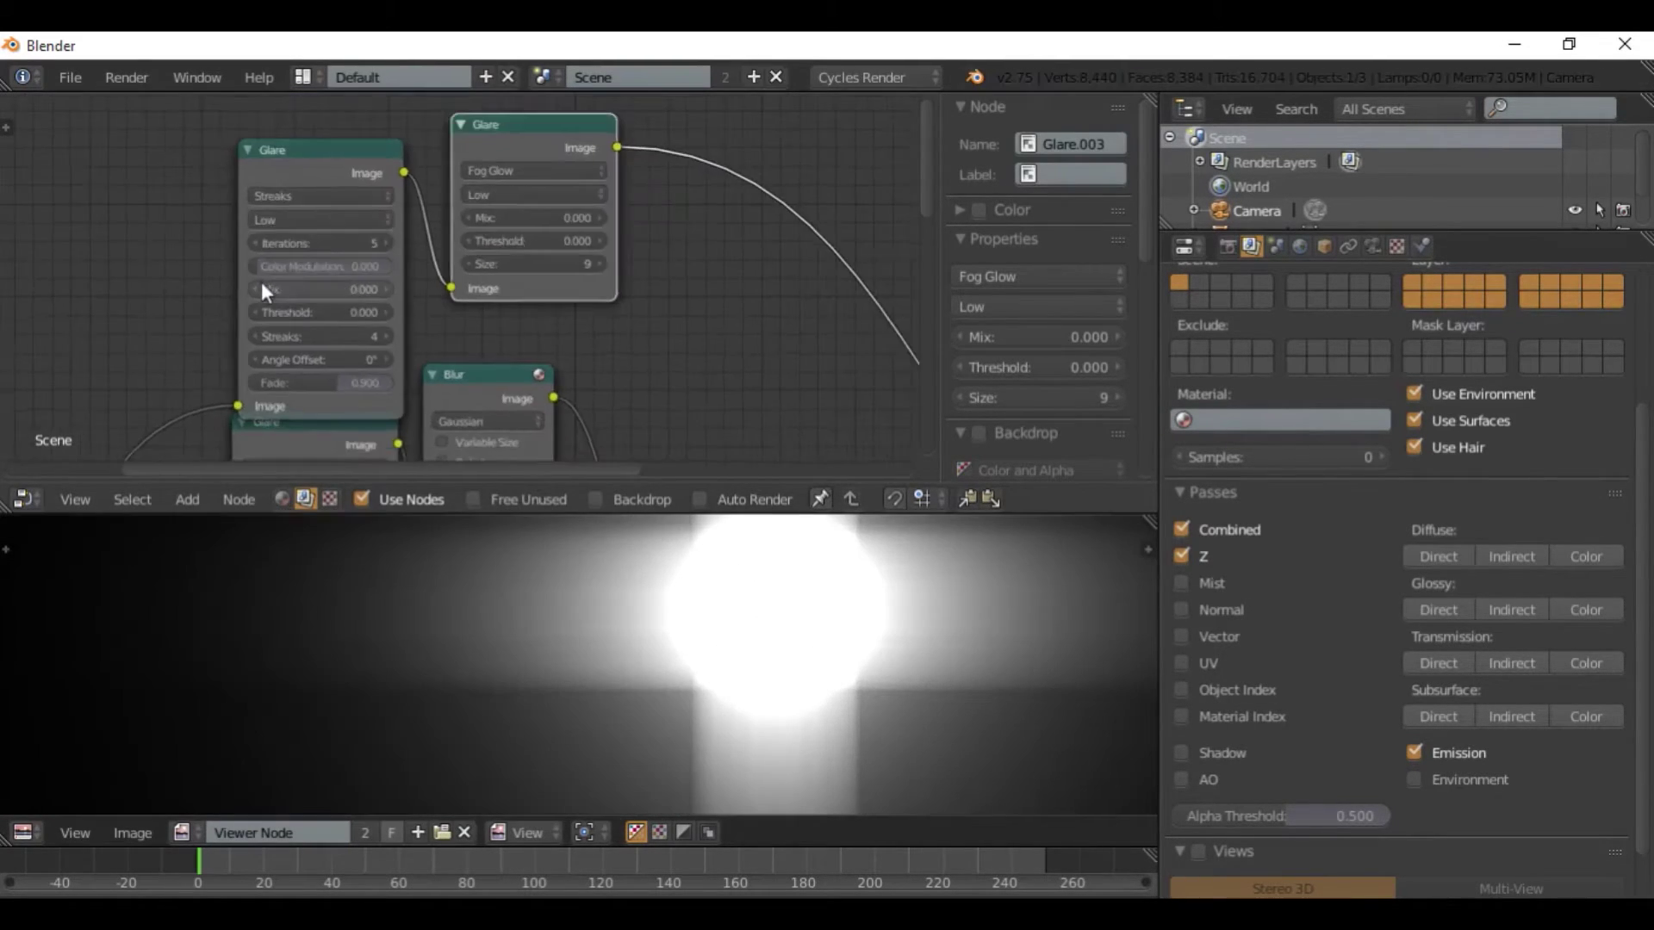
Bypass the Streaks Glare by linking the Emit pass straight to the second new Glare, and examine the glow's edge up close.
left_click_drag(238, 405, 449, 287)
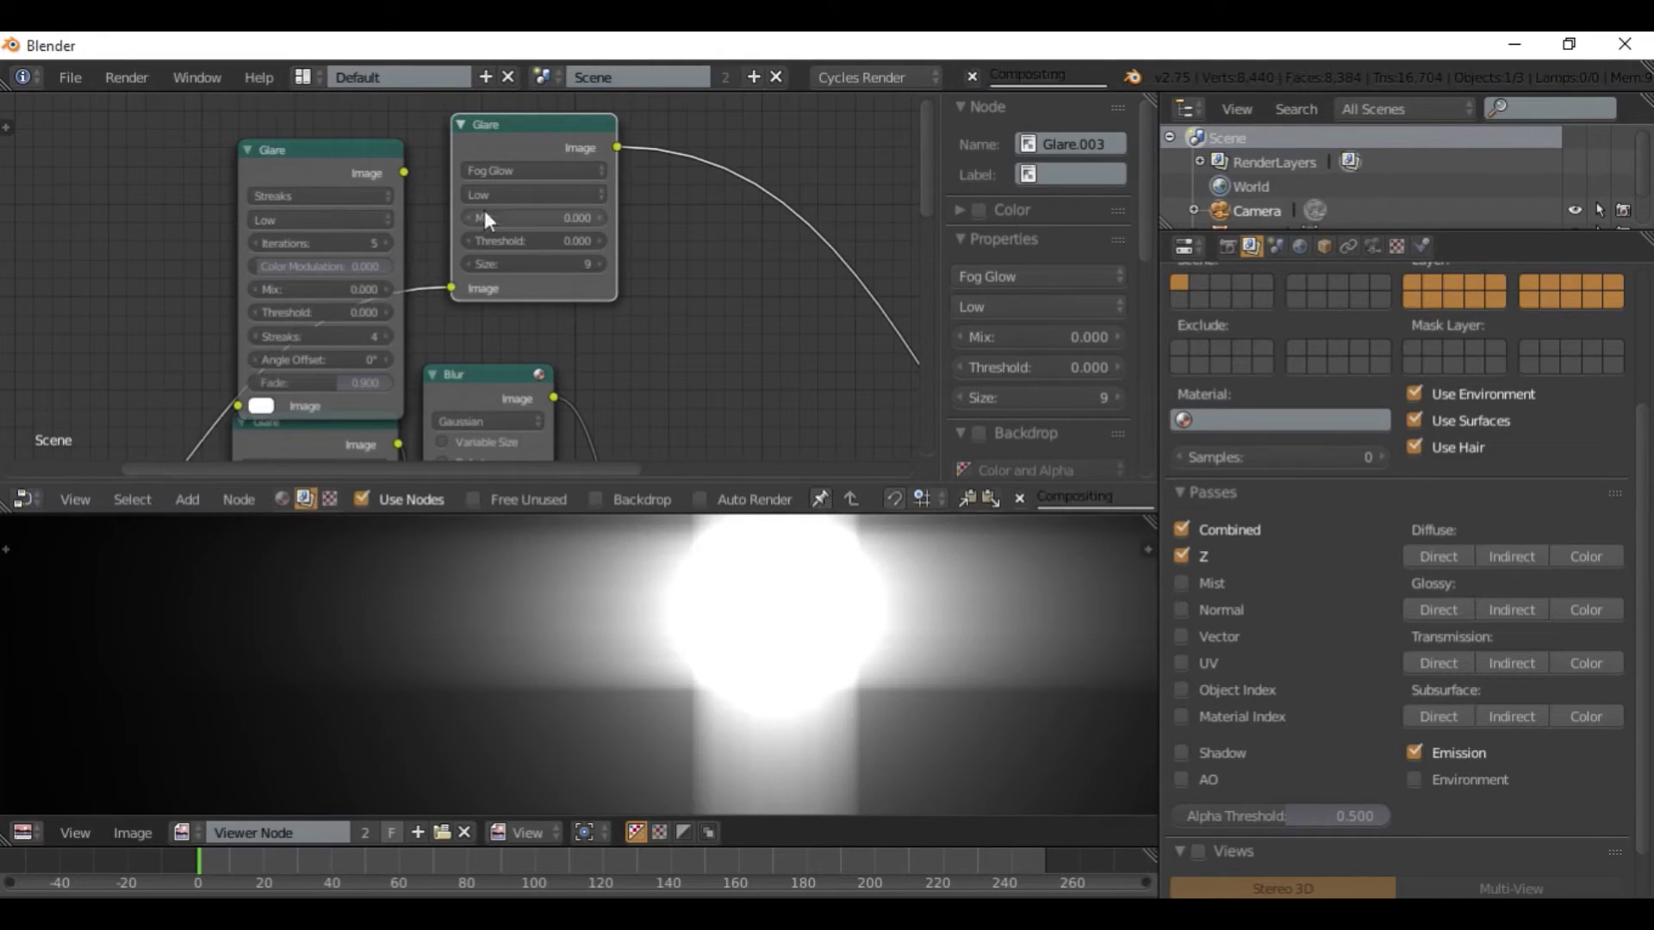
scroll(816, 693, "up", 5)
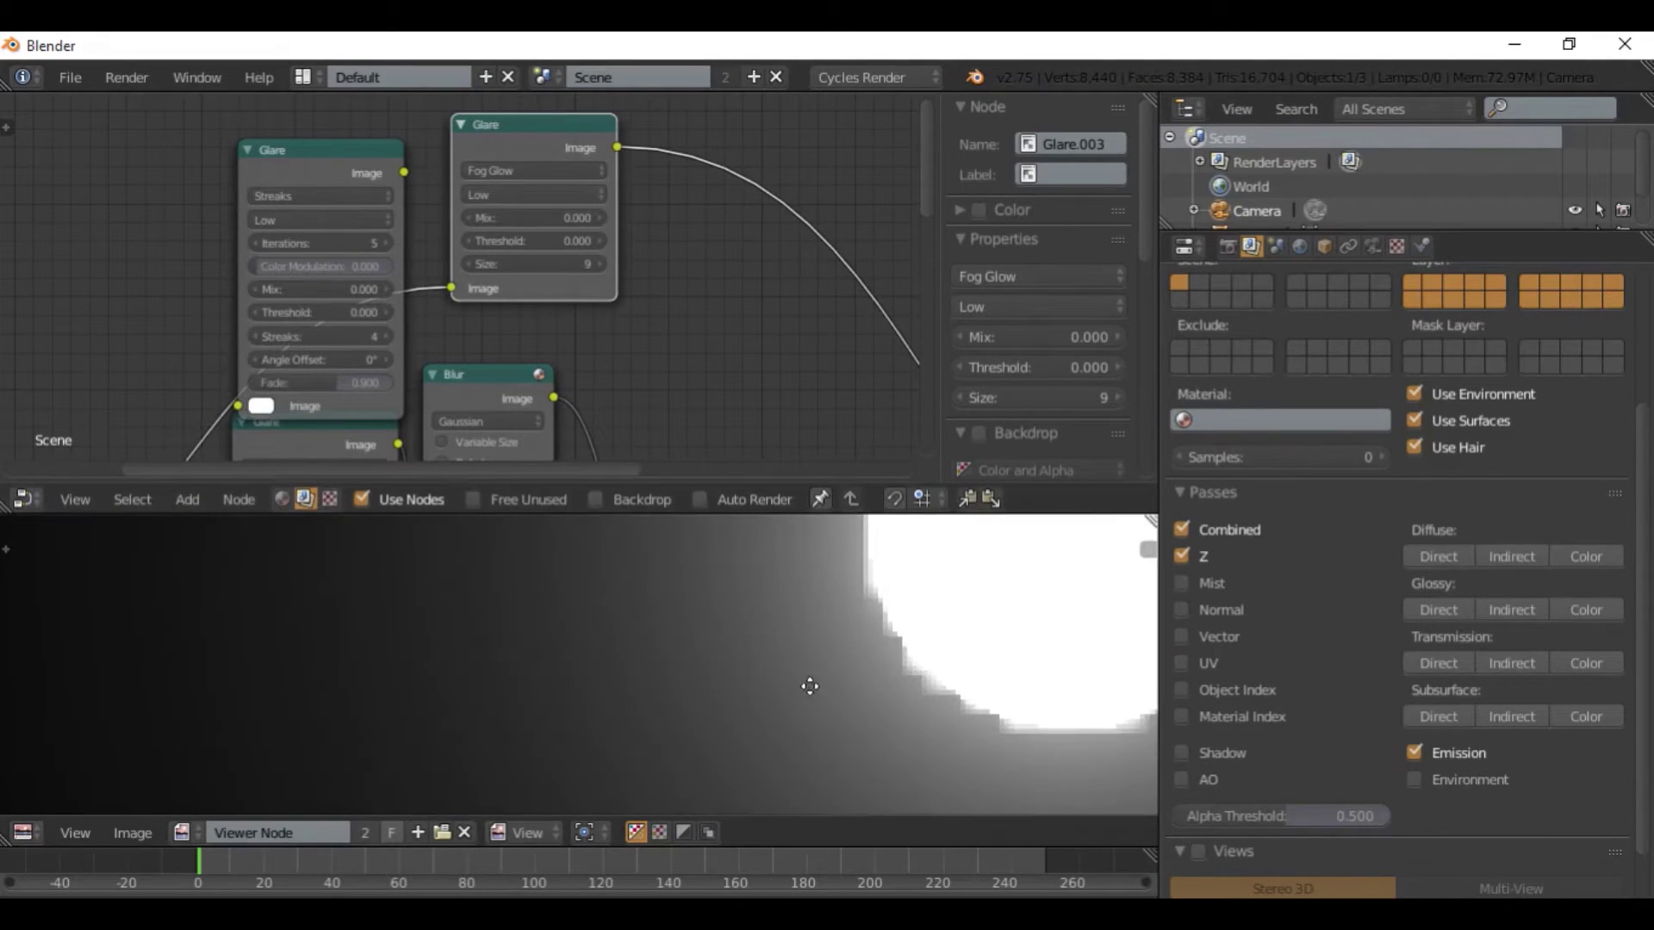
middle_click_drag(813, 689, 507, 674)
scroll(552, 654, "down", 6)
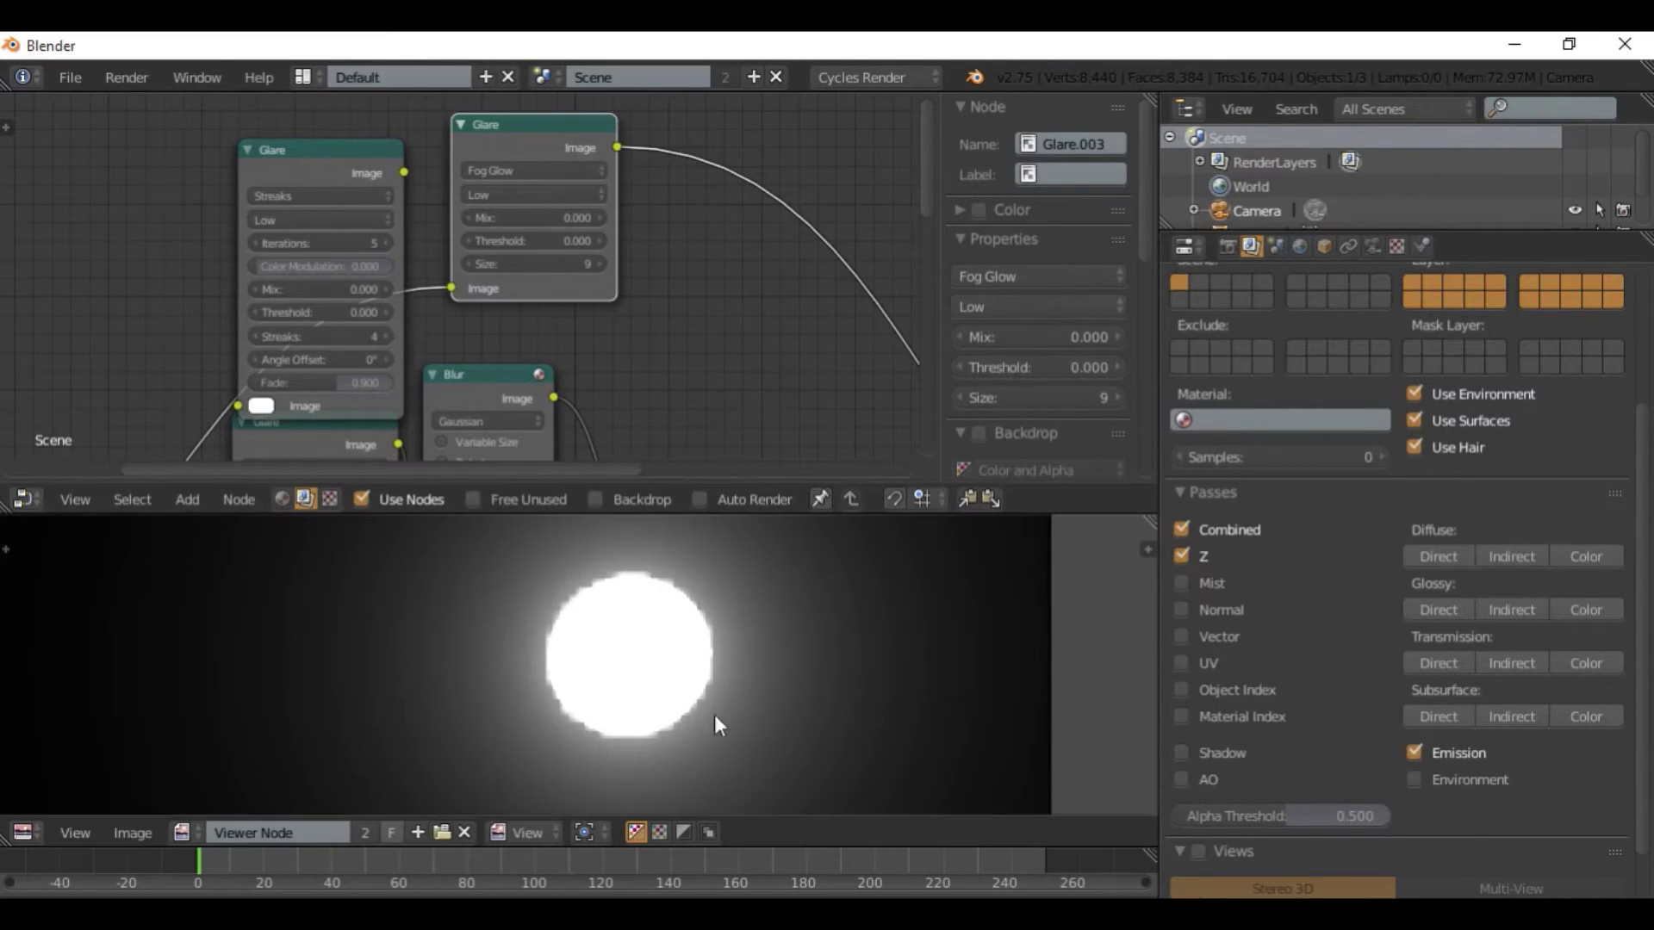
scroll(638, 668, "up", 2)
middle_click_drag(653, 655, 692, 719)
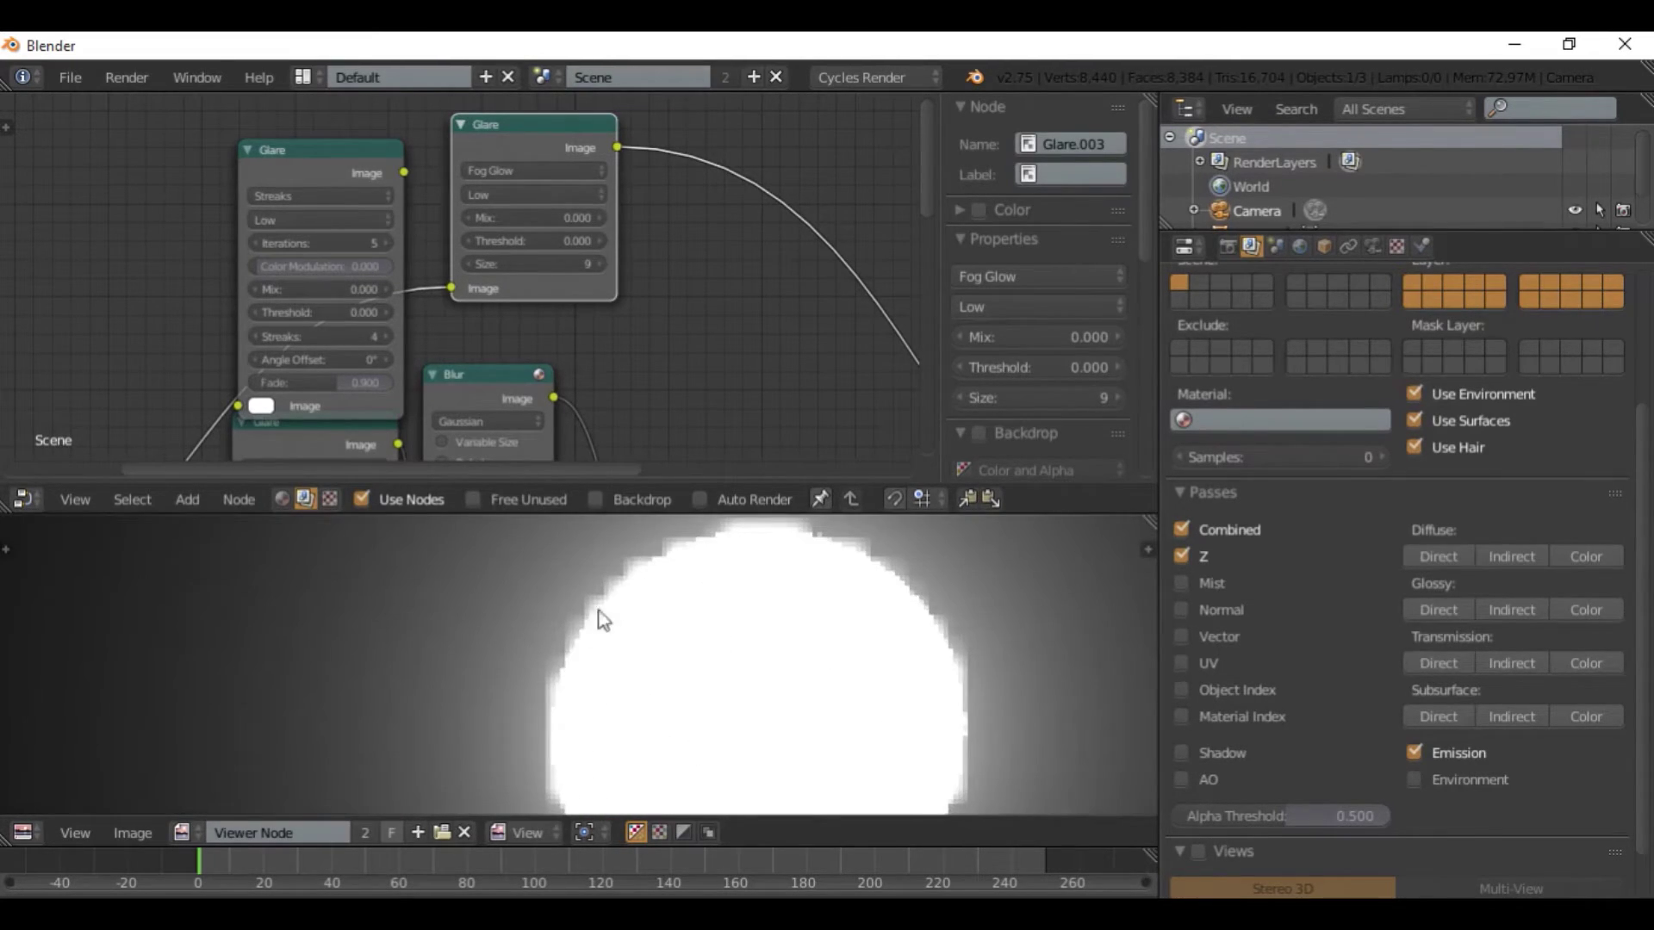
scroll(887, 655, "down", 4)
scroll(891, 664, "down", 2)
middle_click_drag(627, 730, 667, 694)
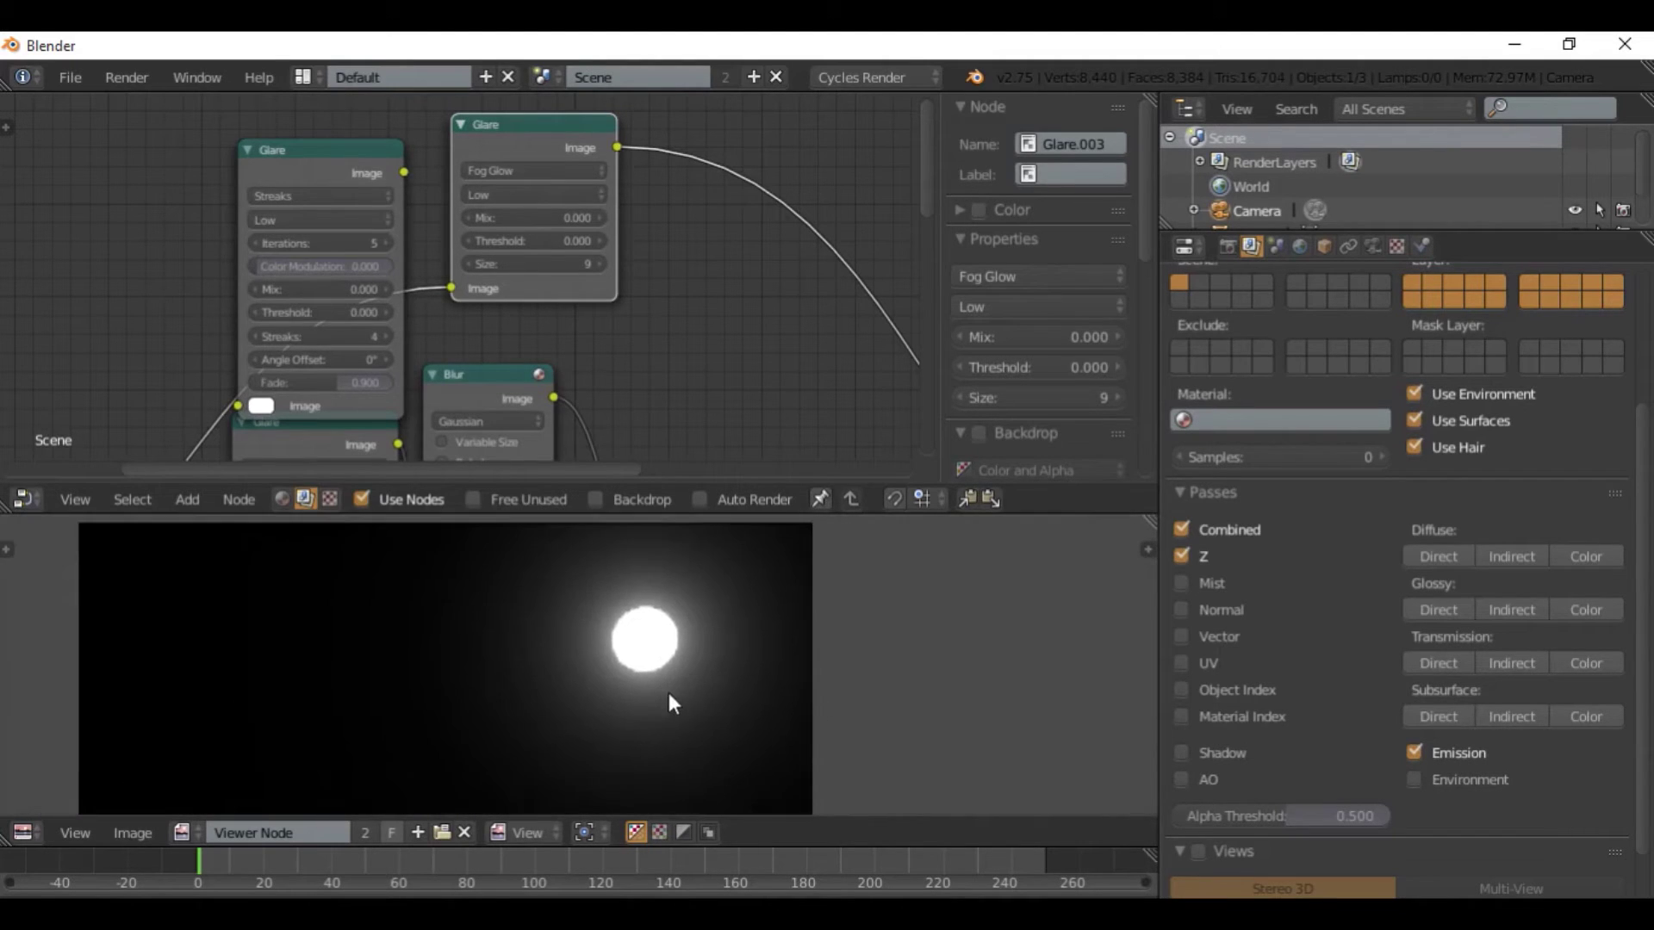
scroll(669, 686, "up", 2)
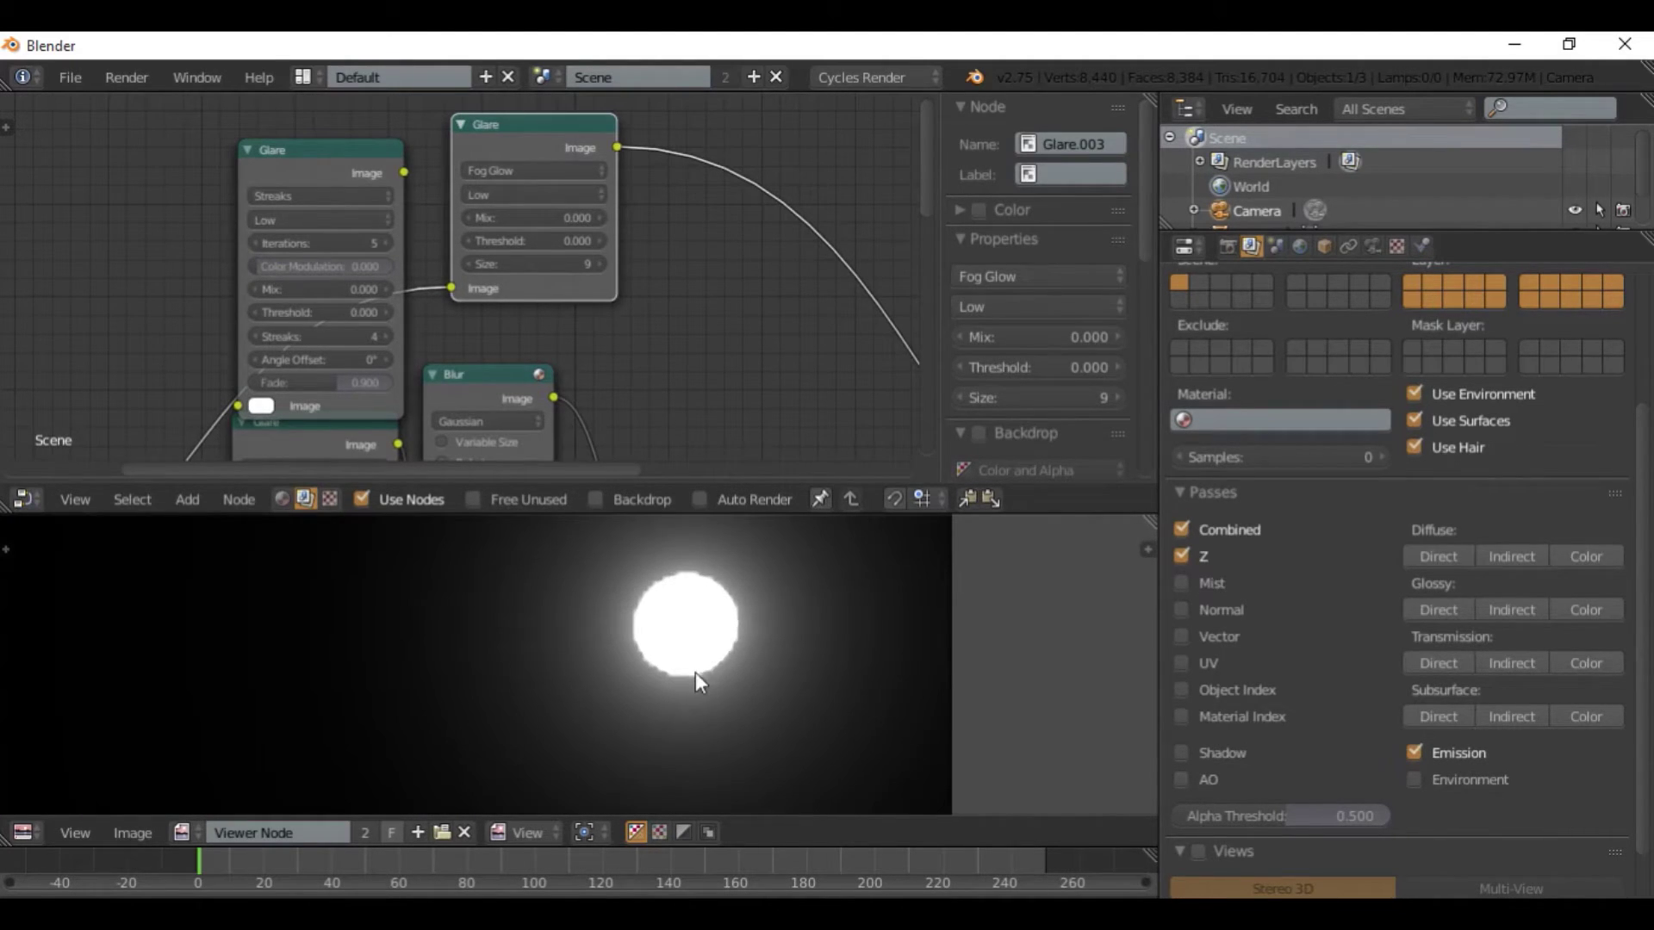
scroll(659, 603, "up", 3)
middle_click_drag(676, 613, 593, 567)
Set the quality of the second new Fog Glow Glare node to High and inspect the glow's edge.
left_click(527, 195)
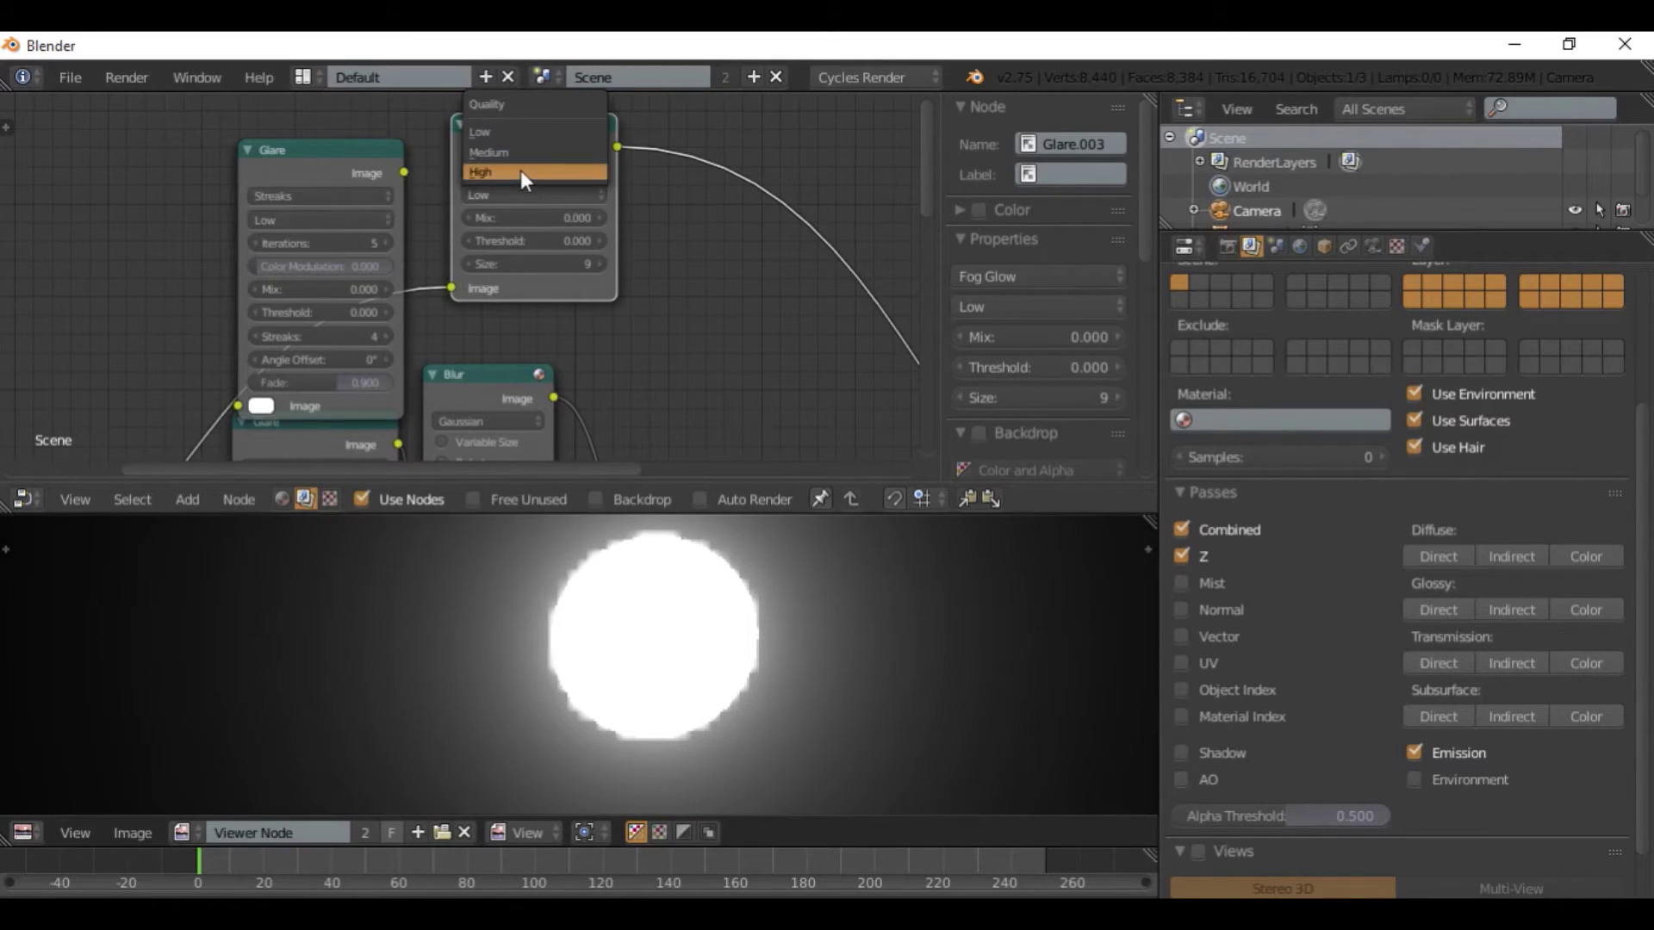
left_click(520, 170)
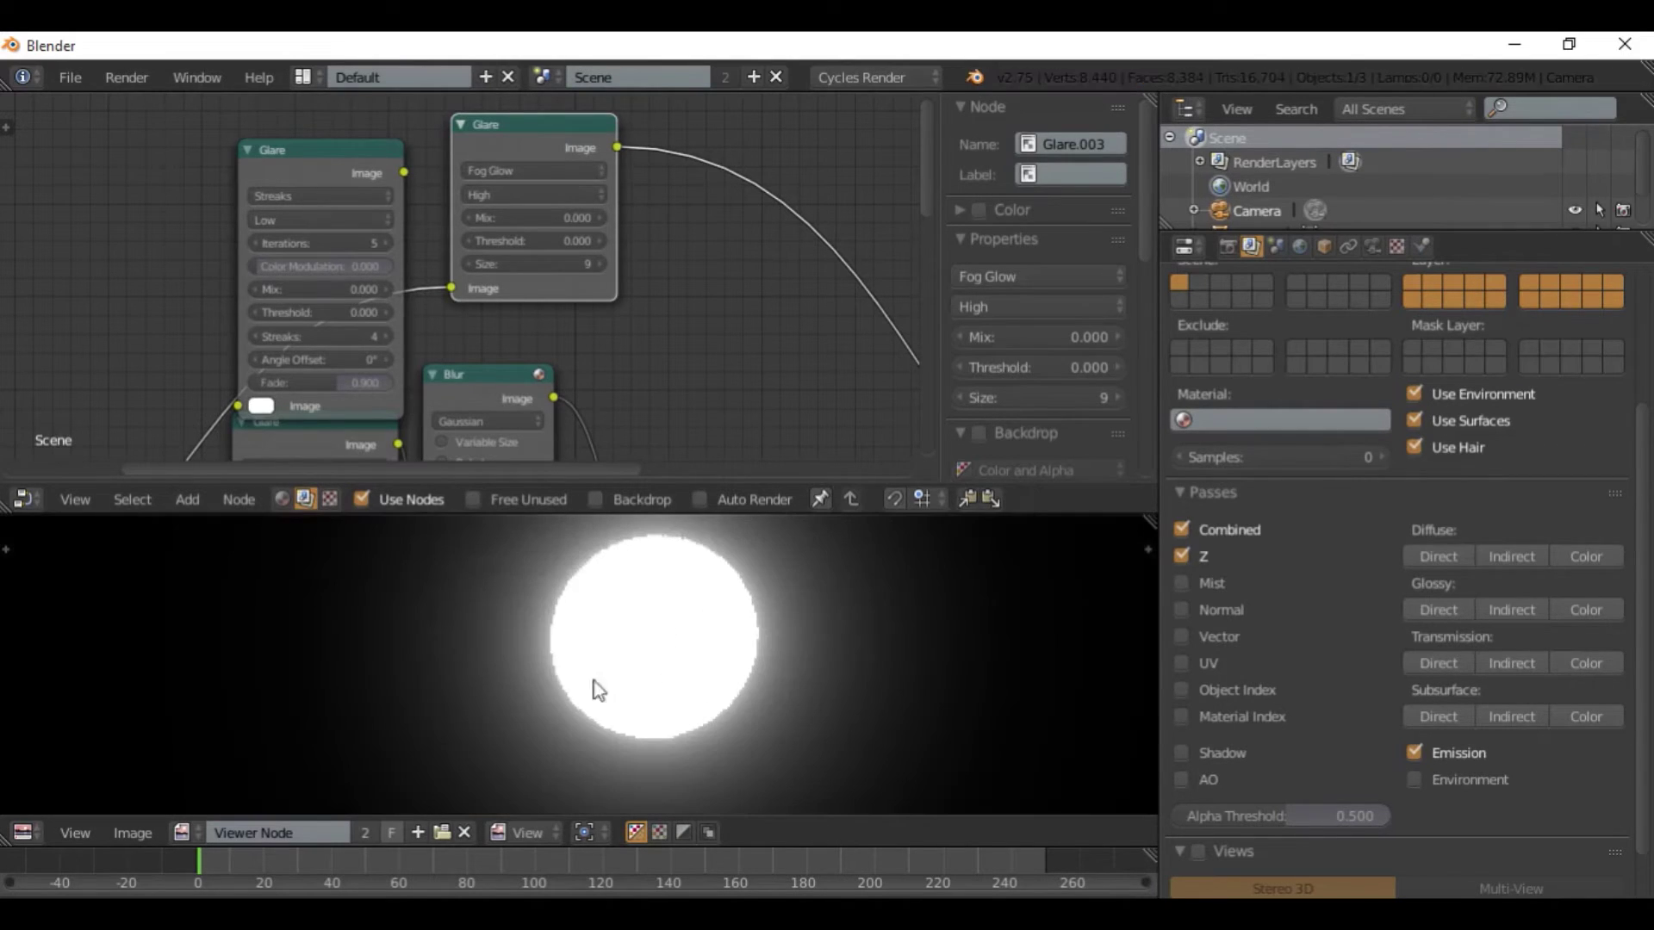
scroll(351, 224, "up", 3)
scroll(379, 237, "down", 3)
Move the Streaks Glare node up slightly and reconnect it between the Emit pass and the High-quality Fog Glow Glare.
middle_click_drag(351, 222, 572, 184)
scroll(383, 237, "down", 1)
left_click_drag(540, 117, 545, 99)
scroll(533, 207, "down", 2)
middle_click_drag(500, 362, 505, 274)
scroll(504, 379, "down", 1)
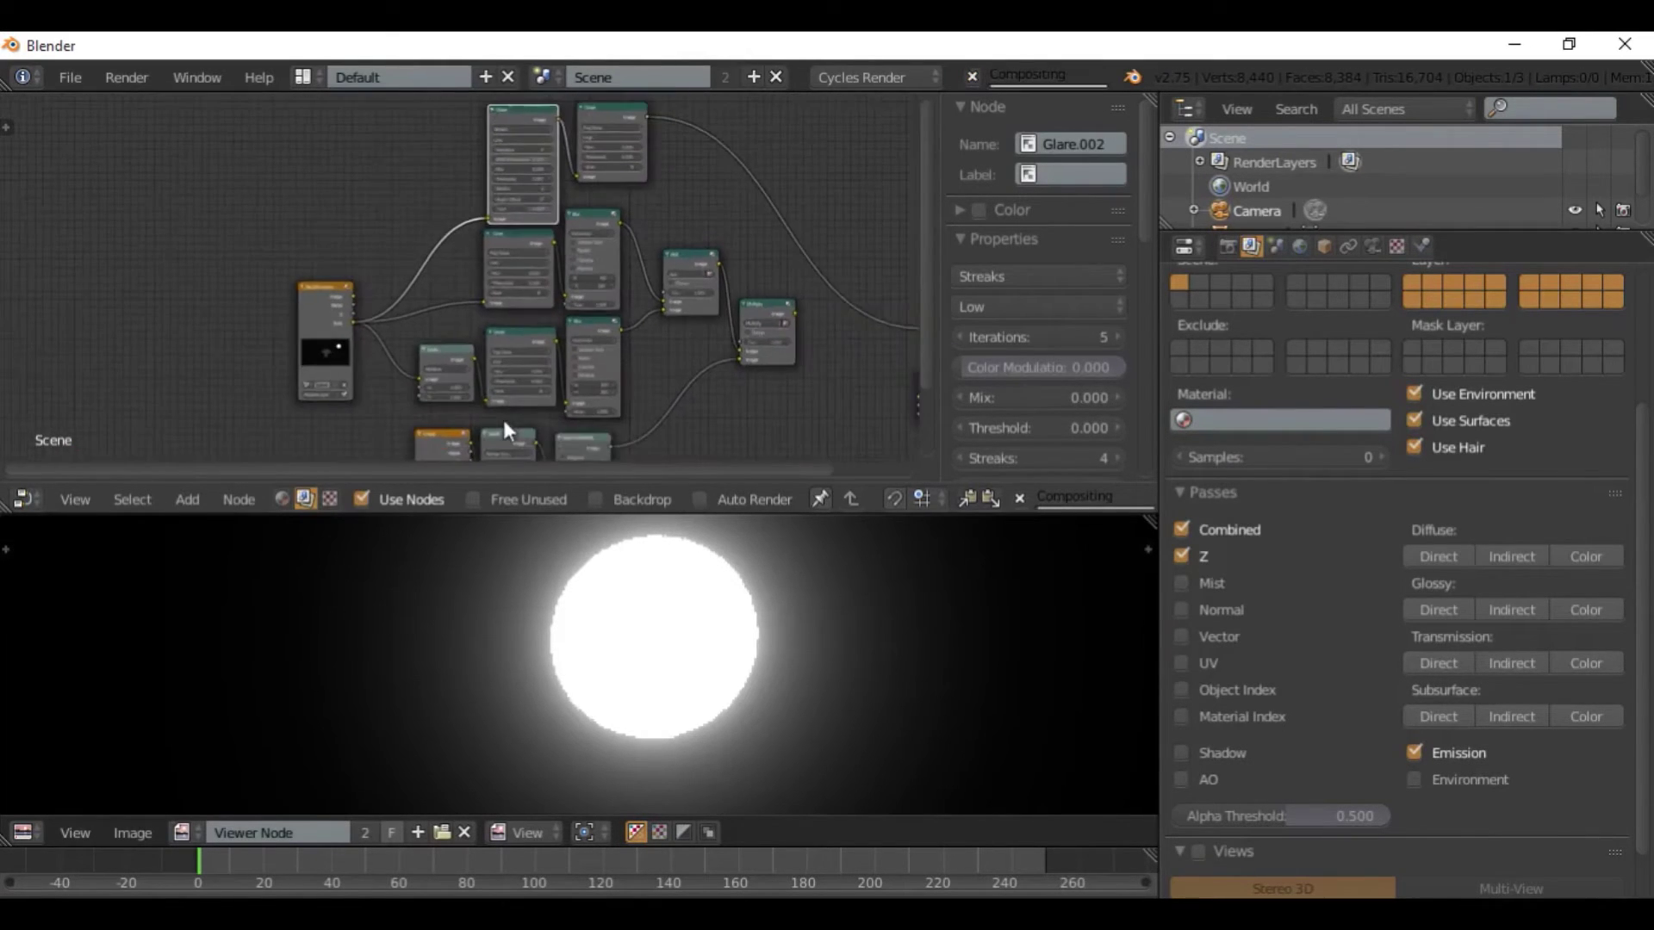
scroll(504, 415, "up", 2)
middle_click_drag(527, 419, 511, 404)
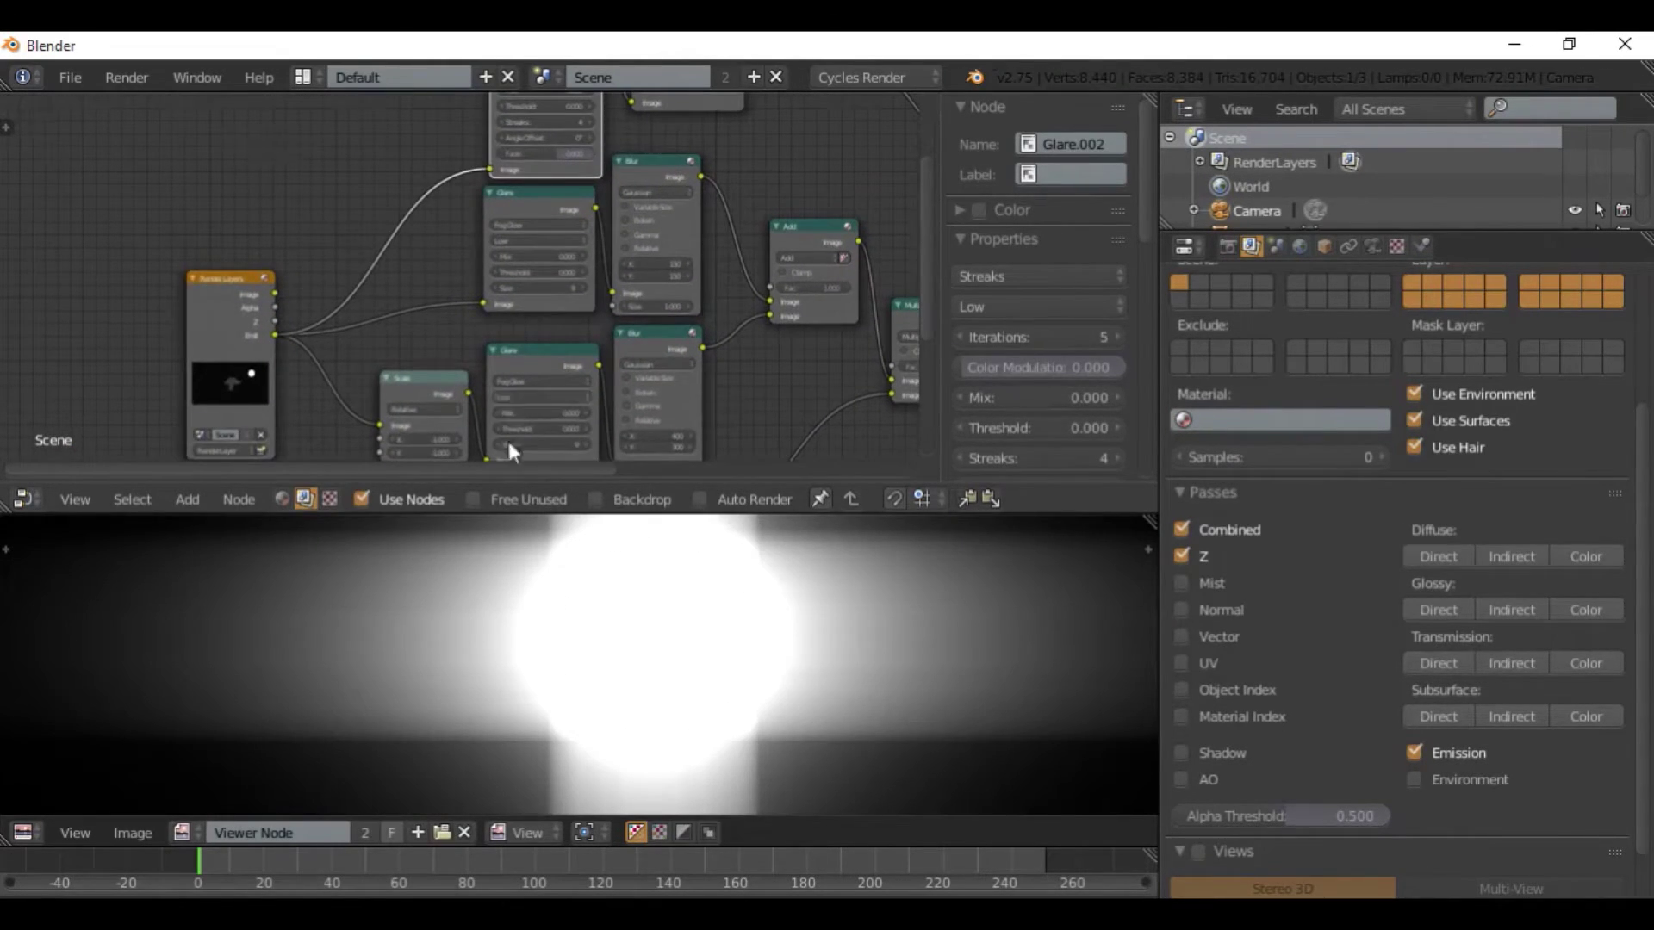
Set the Streaks Glare node's color modulation to 0.830 and its number of streaks to 2.
scroll(508, 427, "down", 3)
scroll(561, 683, "down", 5)
scroll(564, 692, "down", 5)
scroll(577, 333, "up", 1)
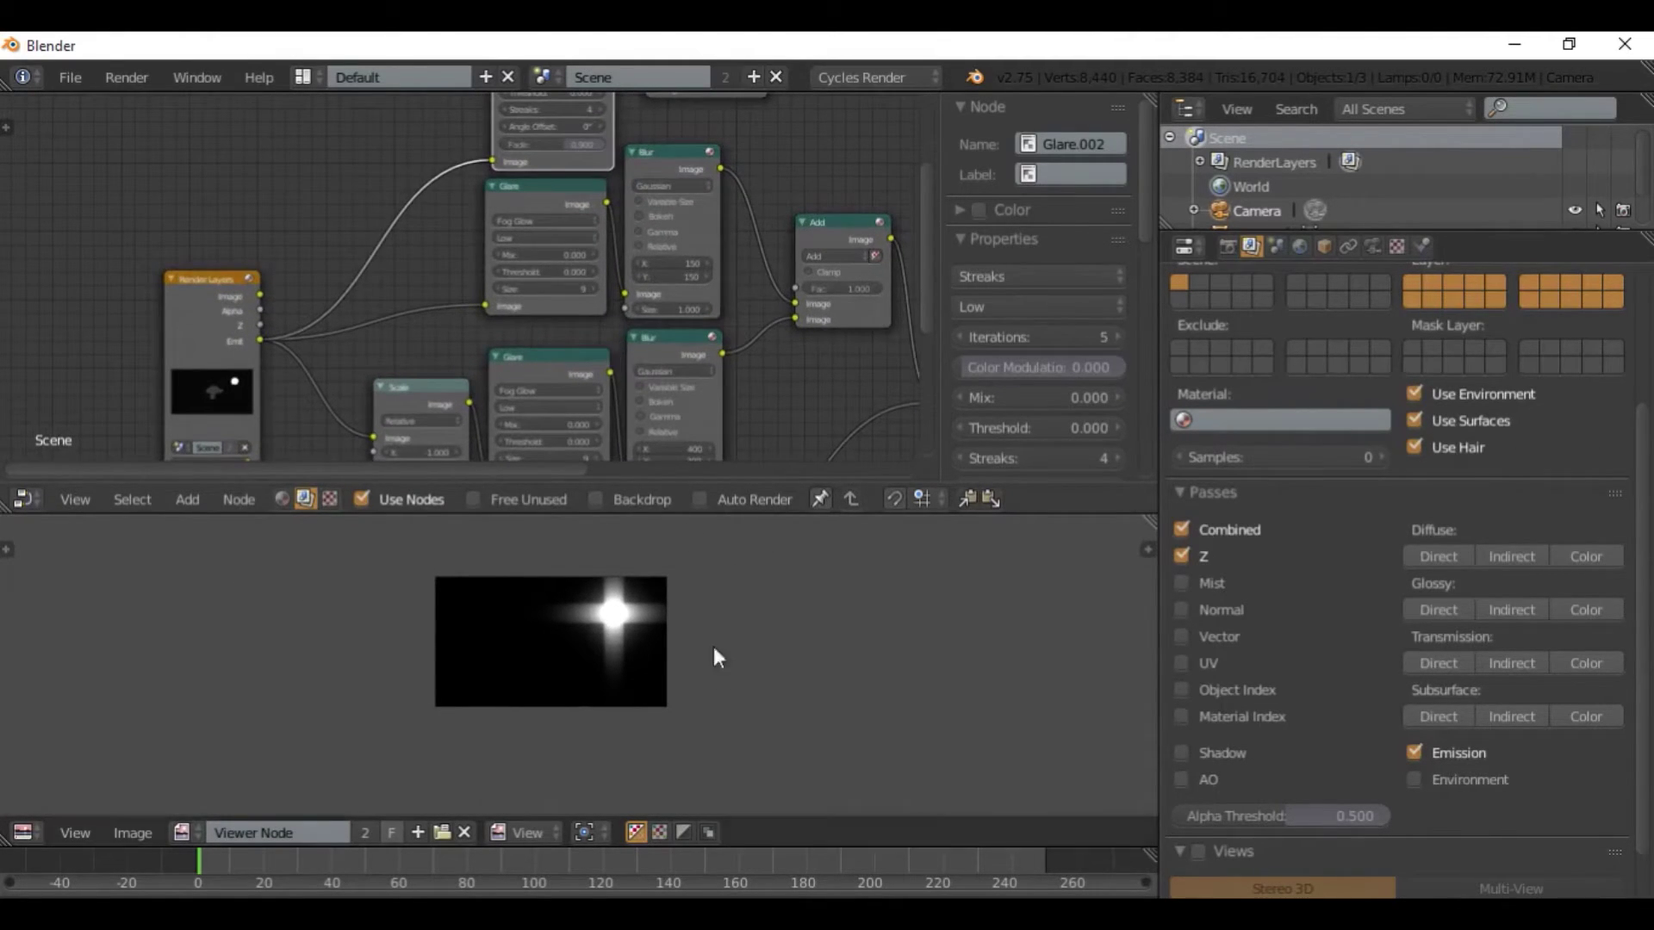
scroll(706, 610, "up", 2)
scroll(568, 379, "up", 1)
scroll(570, 384, "up", 1)
middle_click_drag(480, 217, 488, 381)
scroll(488, 381, "up", 2)
mouse_move(489, 296)
middle_mouse_down()
mouse_move(489, 418)
mouse_move(489, 290)
middle_mouse_up()
scroll(548, 376, "up", 1)
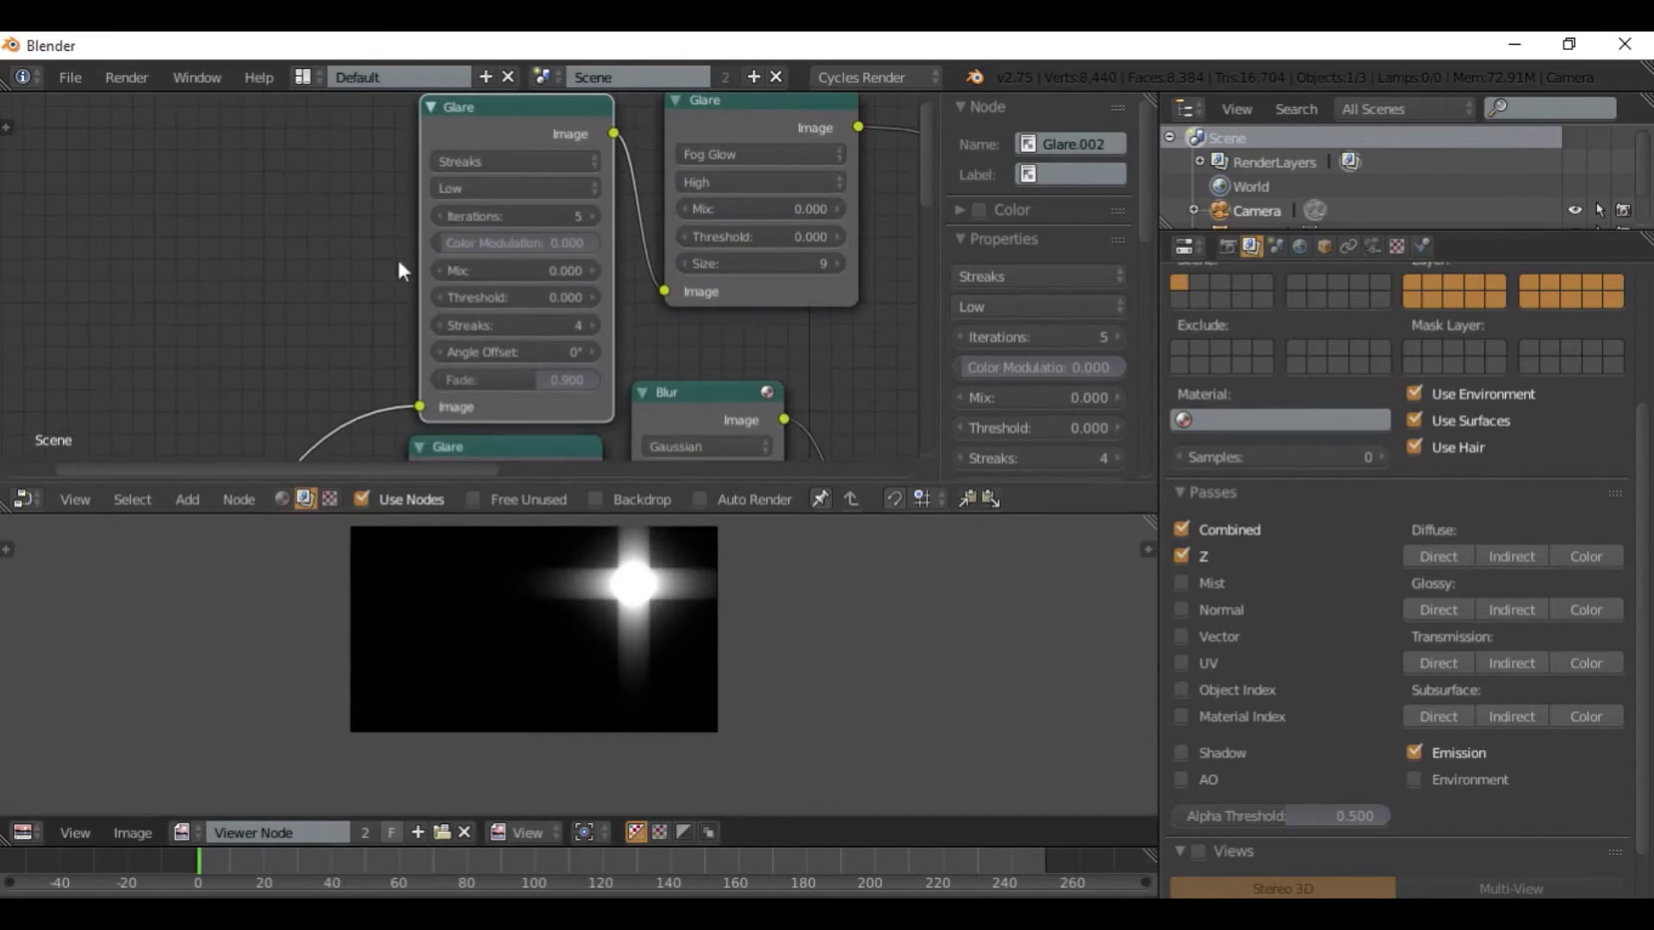
mouse_move(479, 245)
left_mouse_down()
mouse_move(611, 244)
mouse_move(541, 245)
left_mouse_up()
scroll(526, 280, "up", 1)
scroll(523, 274, "up", 1)
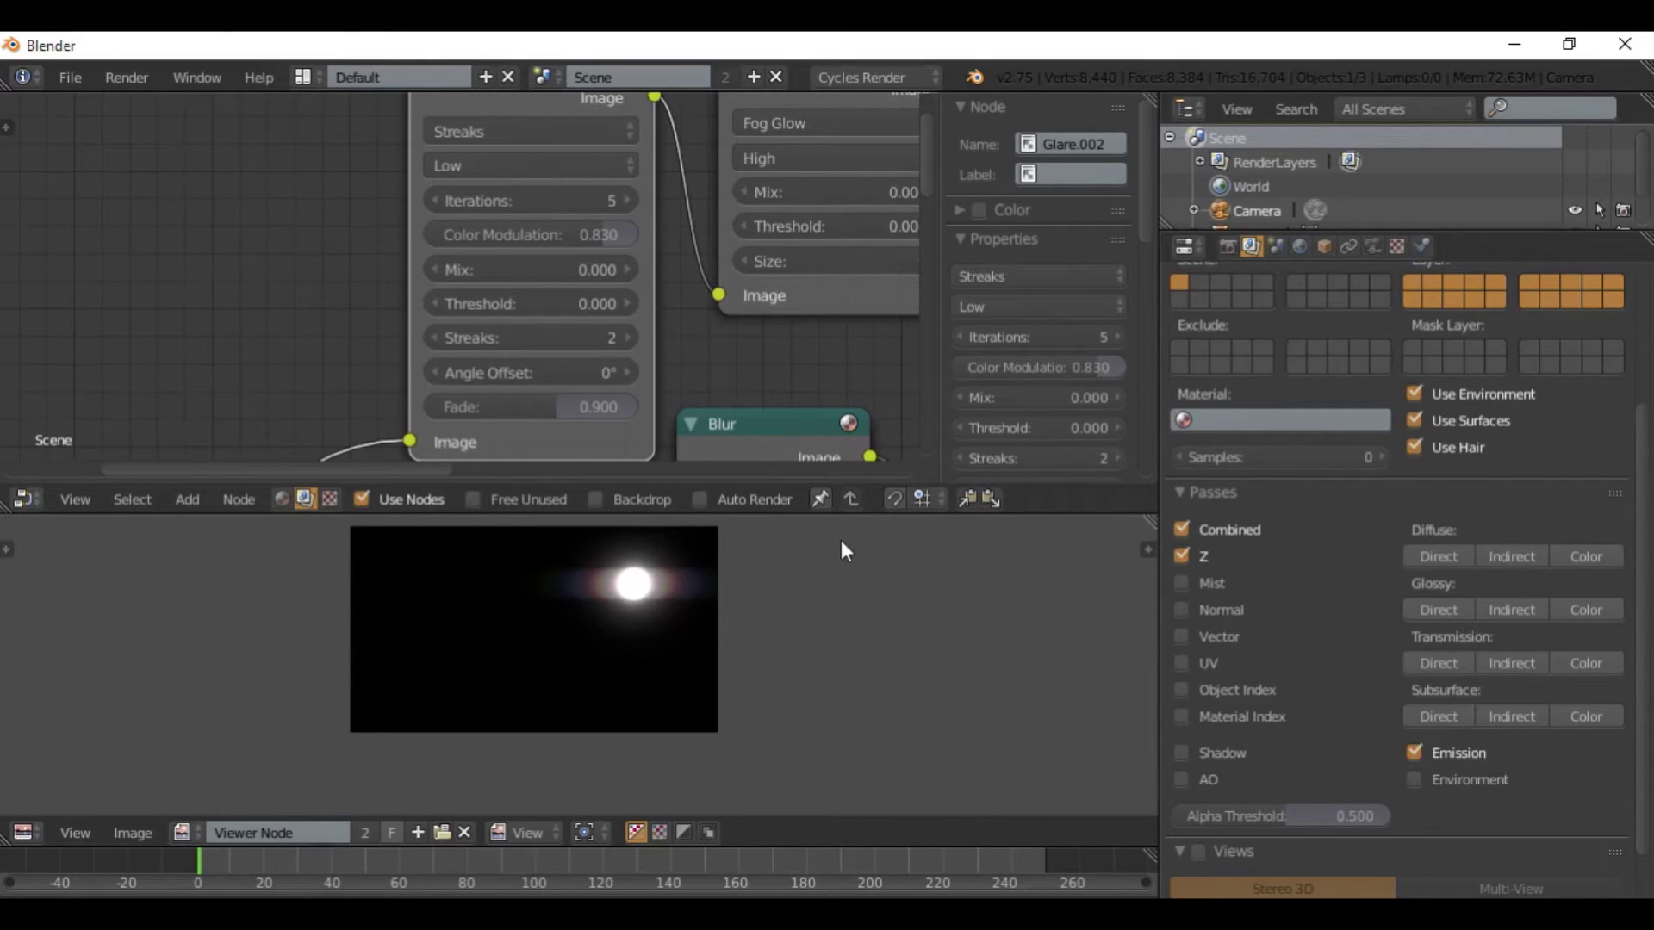
Set the Streaks Glare node's fade to 0.973.
scroll(477, 379, "up", 1)
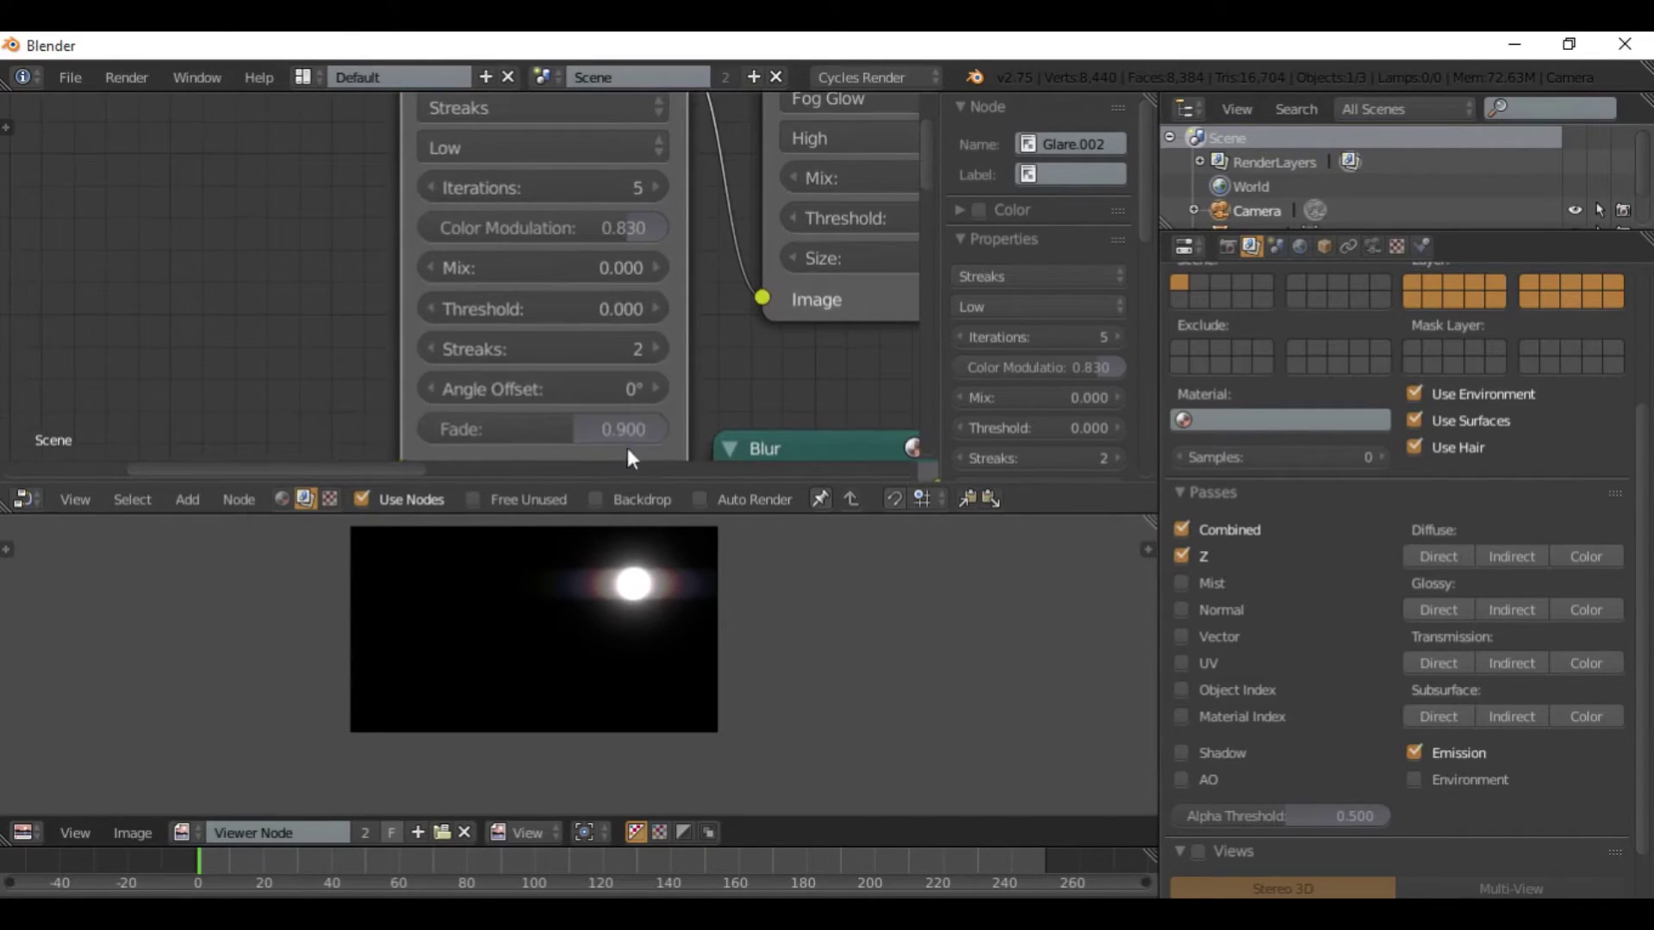
middle_click_drag(622, 448, 542, 398)
left_click_drag(497, 413, 621, 414)
left_click_drag(620, 412, 618, 412)
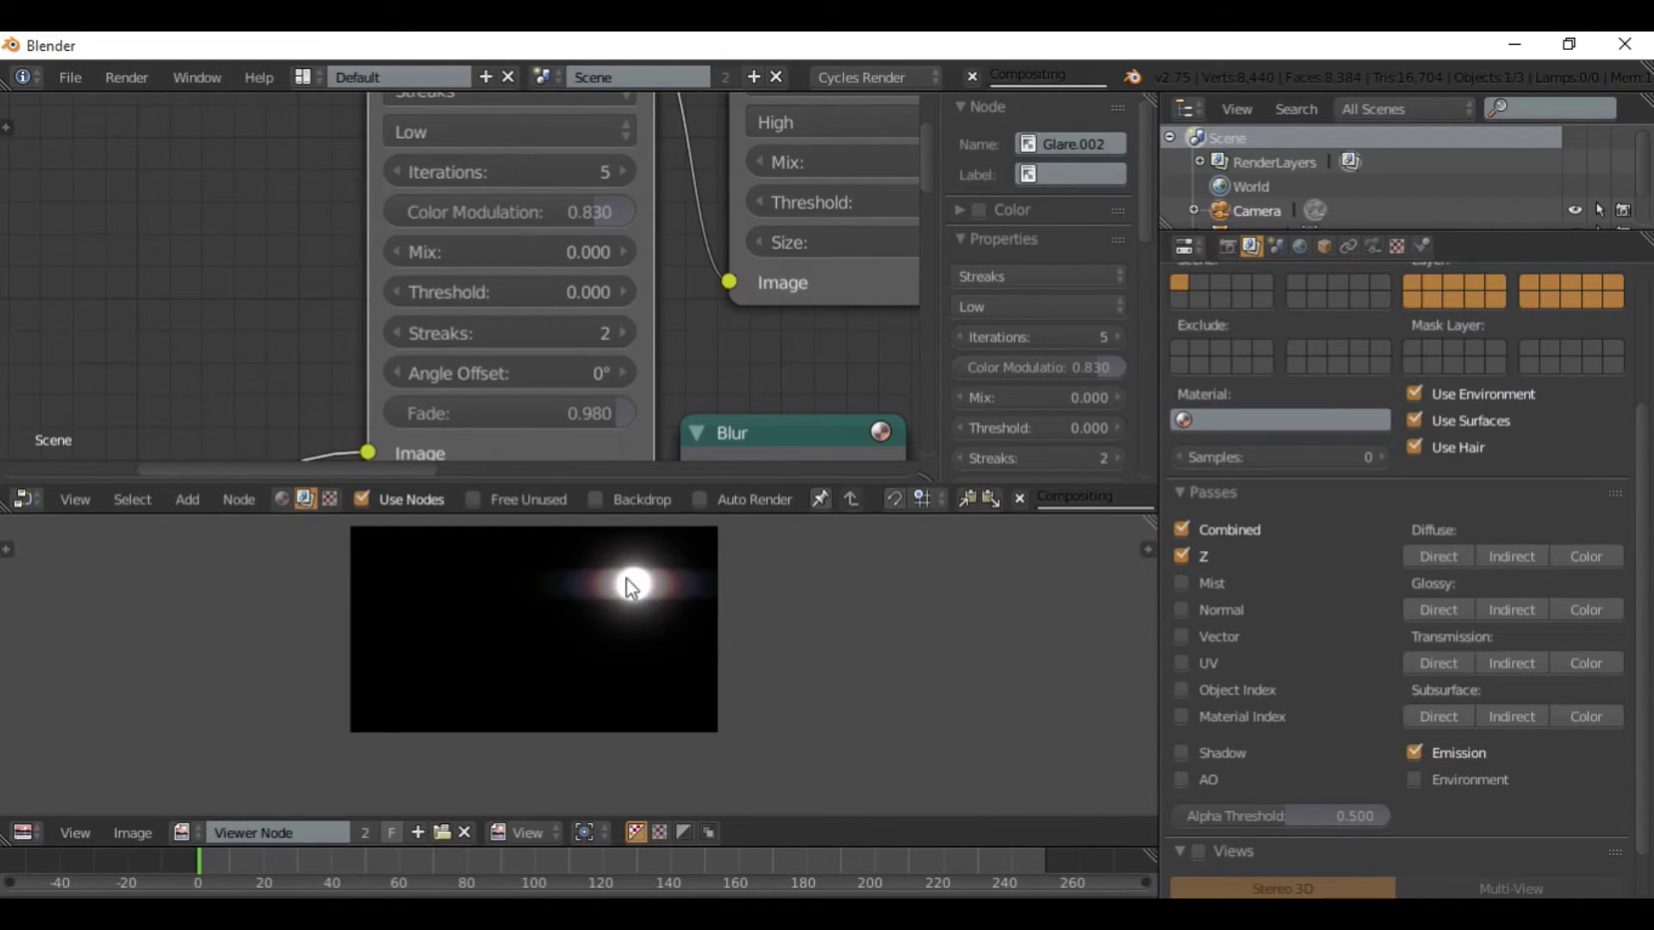
left_click_drag(617, 412, 611, 413)
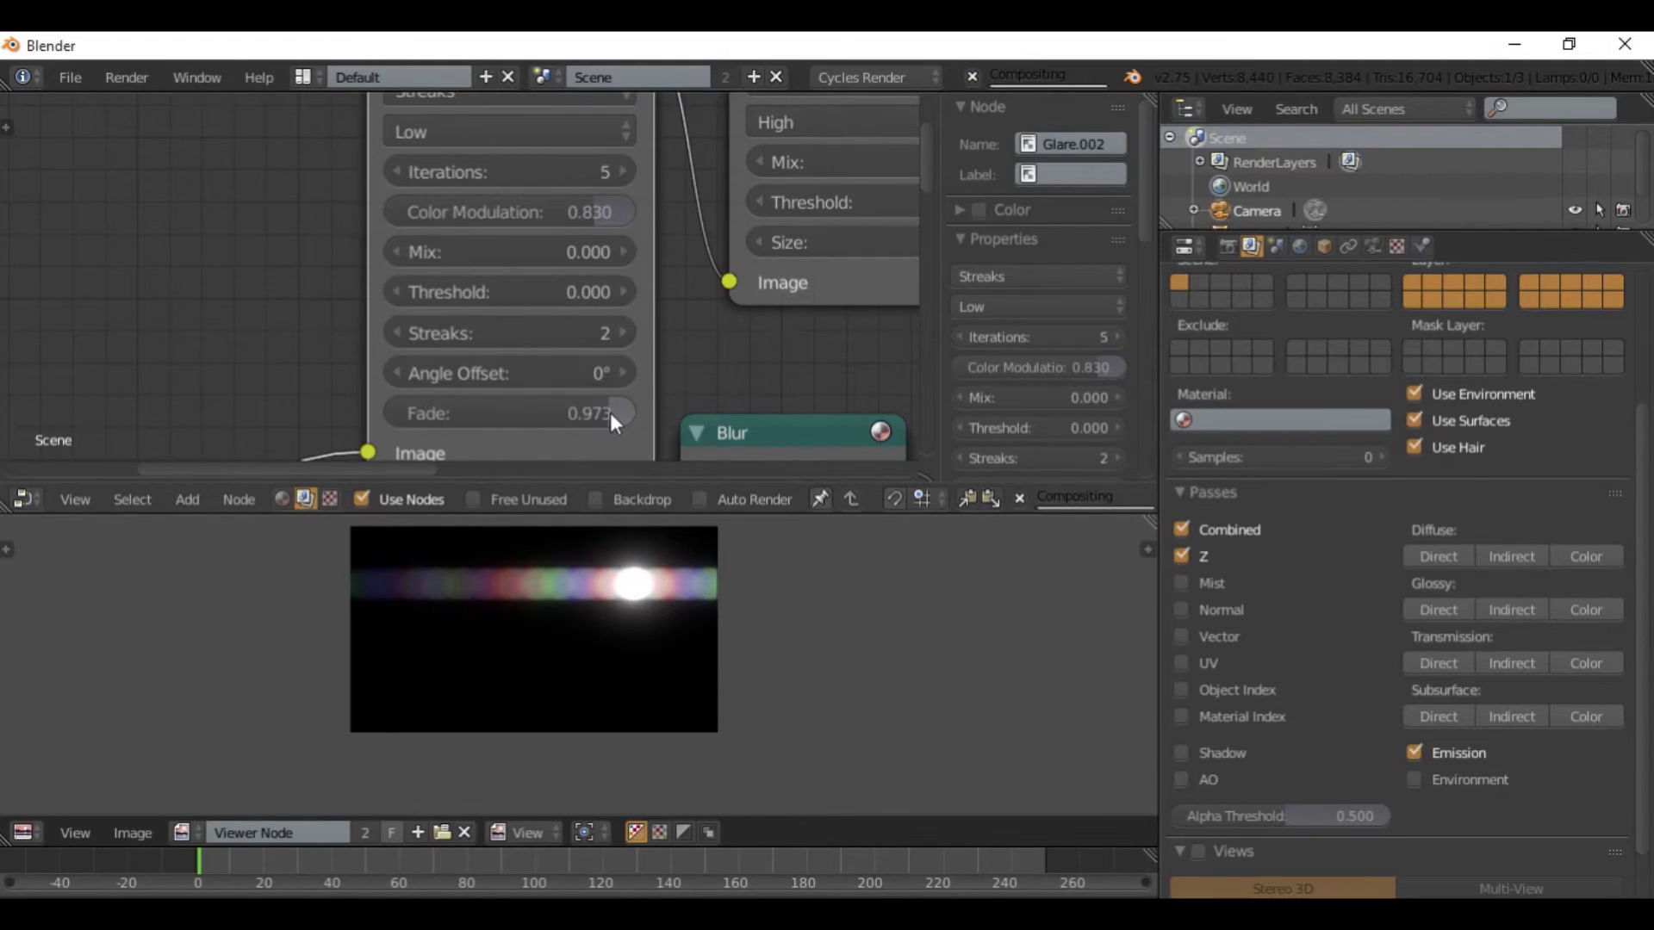
Set the Streaks Glare node's threshold to 2.700.
scroll(532, 314, "down", 2)
middle_click_drag(537, 326, 518, 406)
scroll(523, 370, "up", 2)
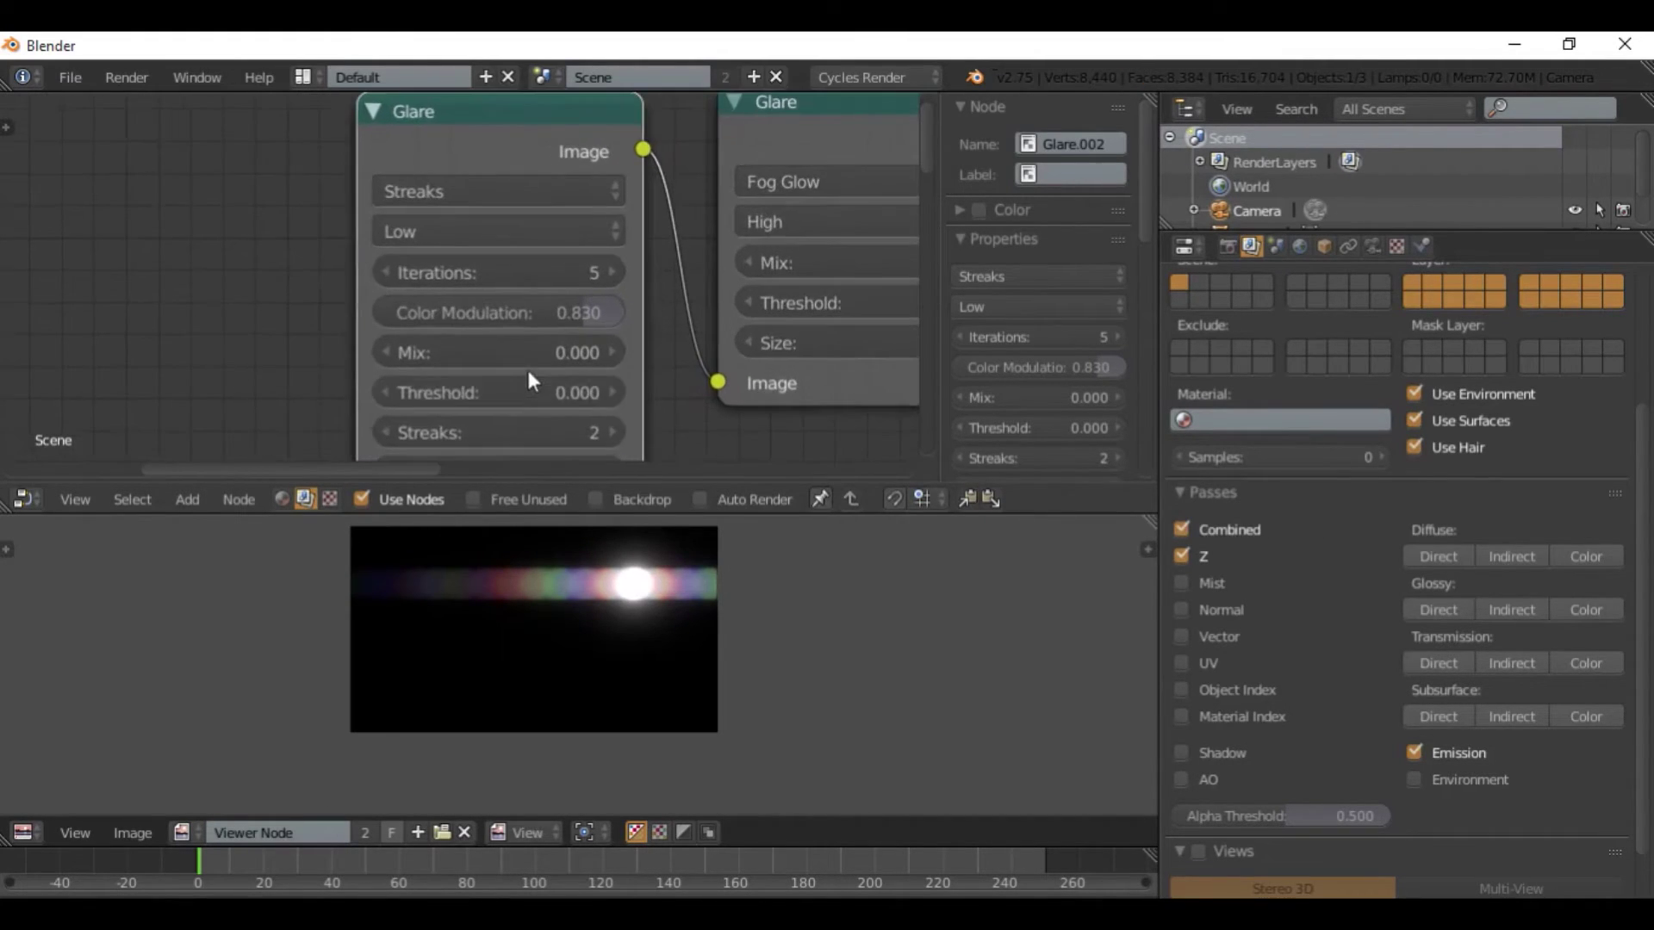
left_click(532, 384)
type("2.74")
key("BackSpace")
type("00")
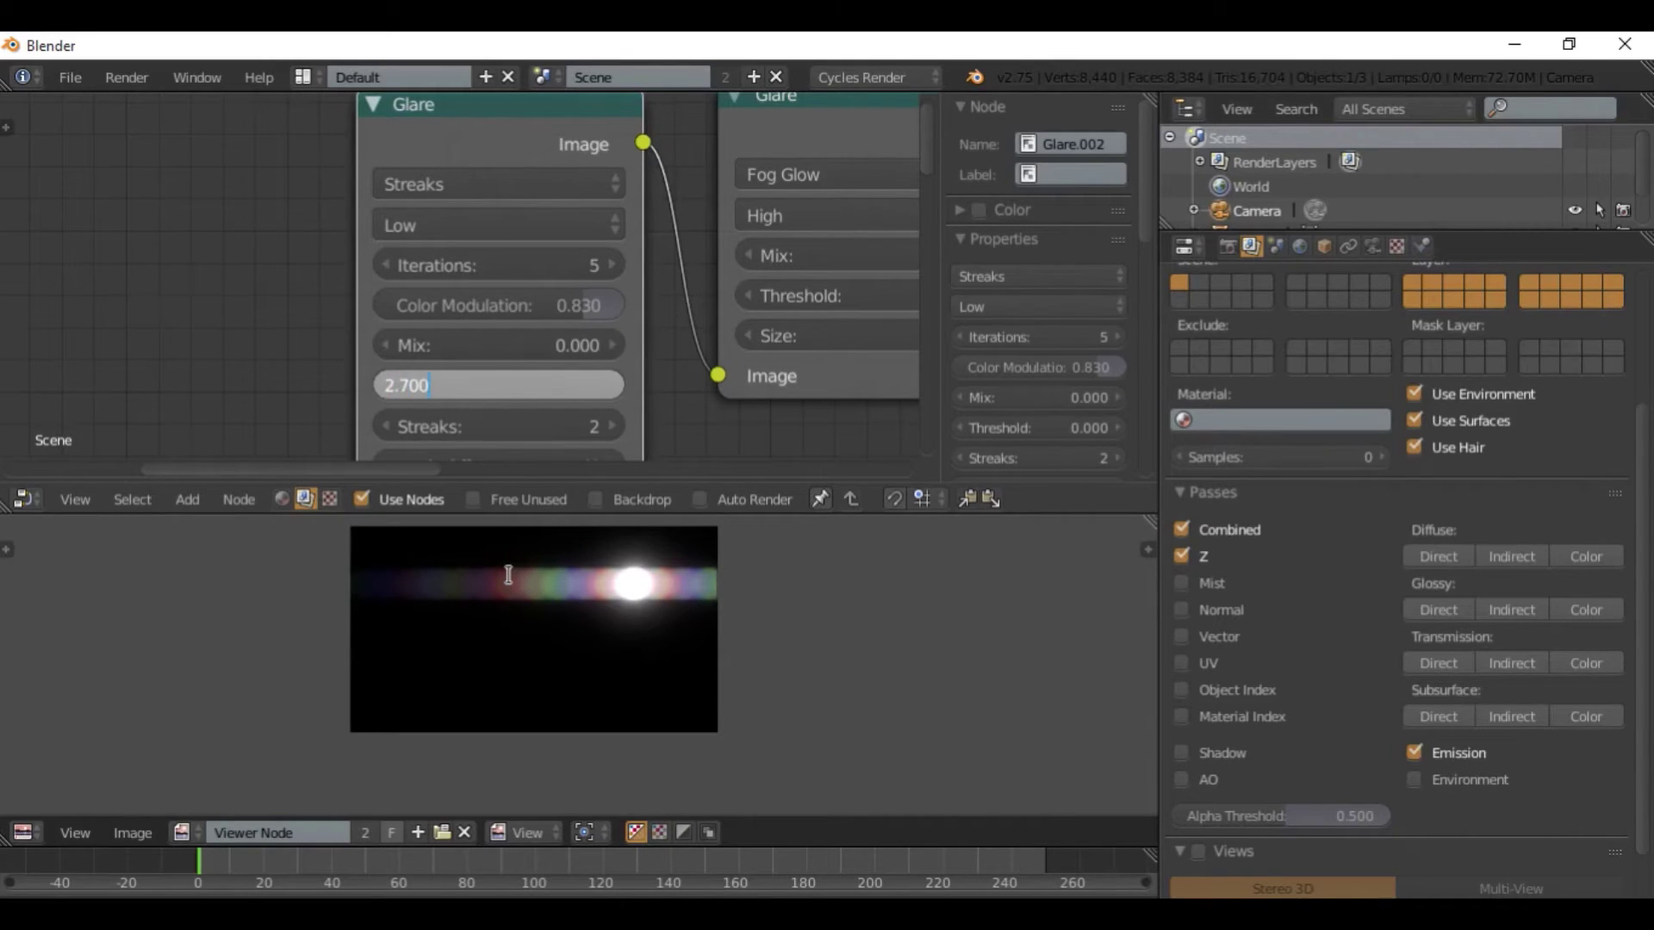
key("Return")
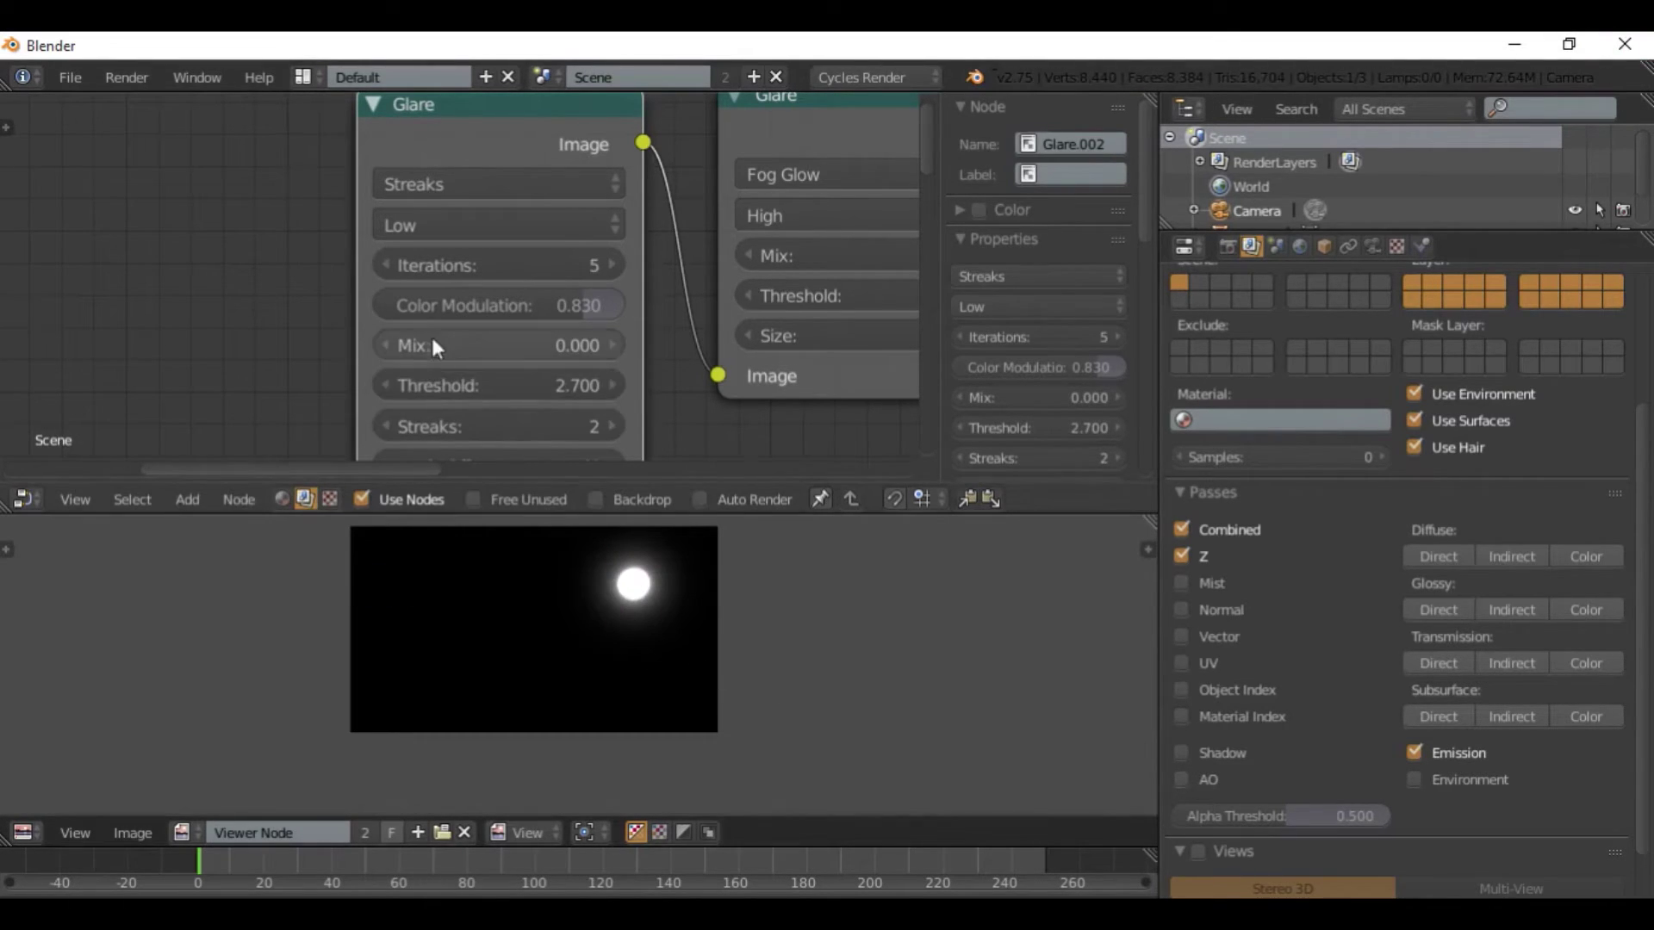
Examine the glow up close and lower the Streaks Glare node's threshold to 2.200.
middle_click_drag(532, 381, 531, 318)
scroll(551, 388, "up", 1)
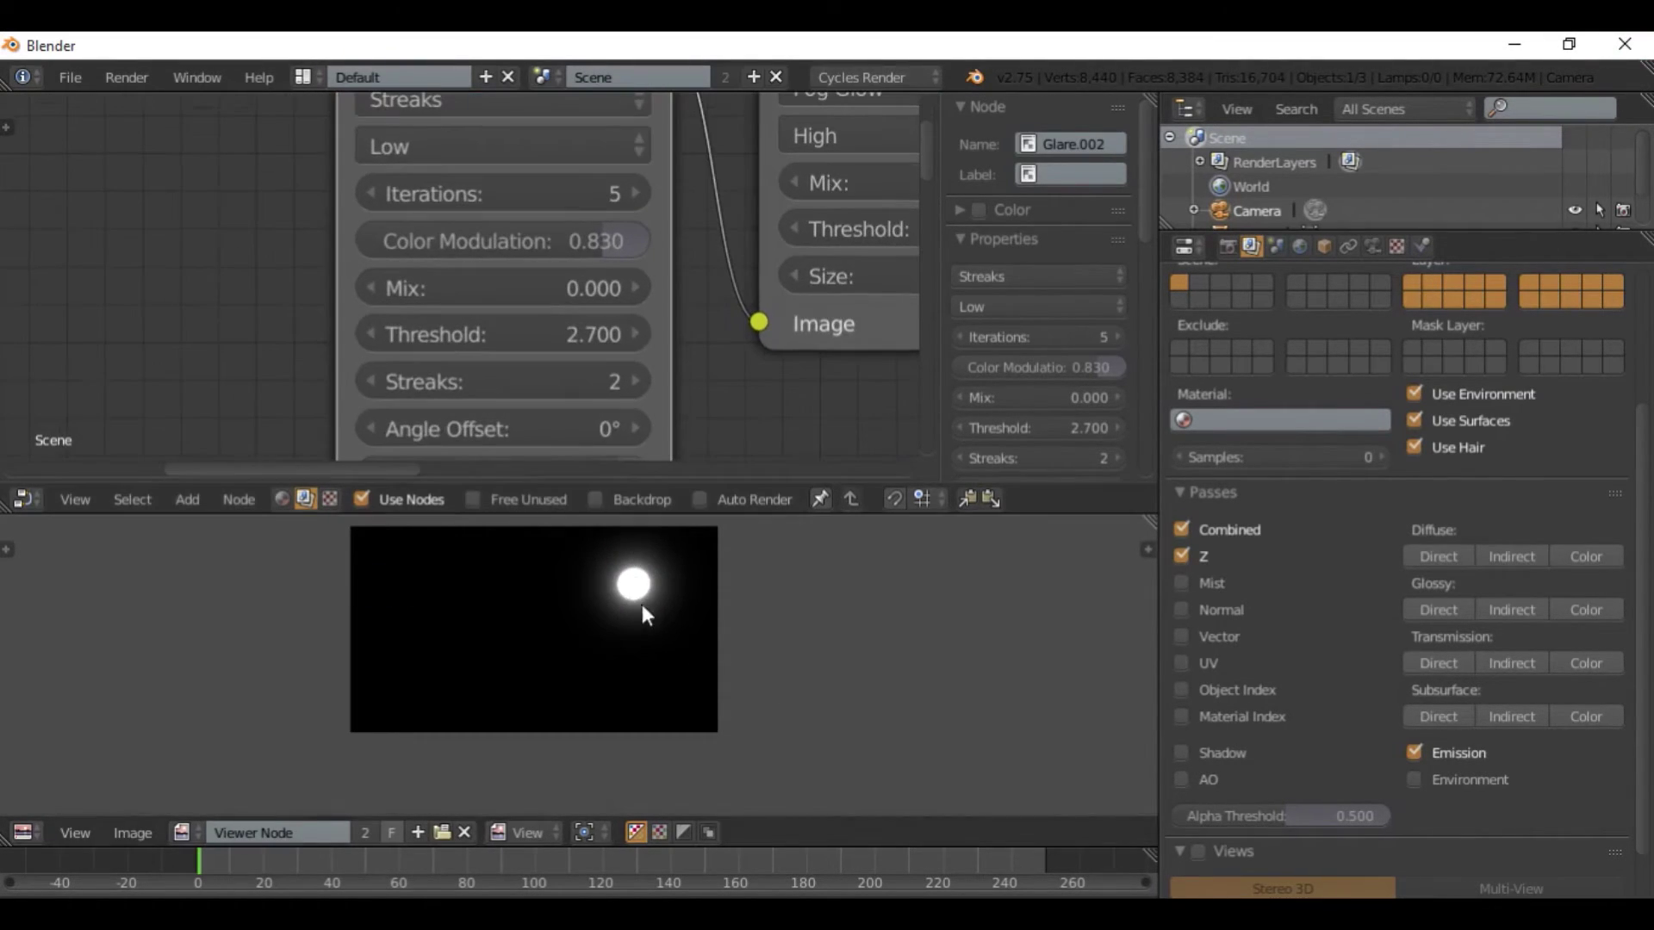
scroll(644, 608, "up", 2)
middle_click_drag(653, 592, 653, 662)
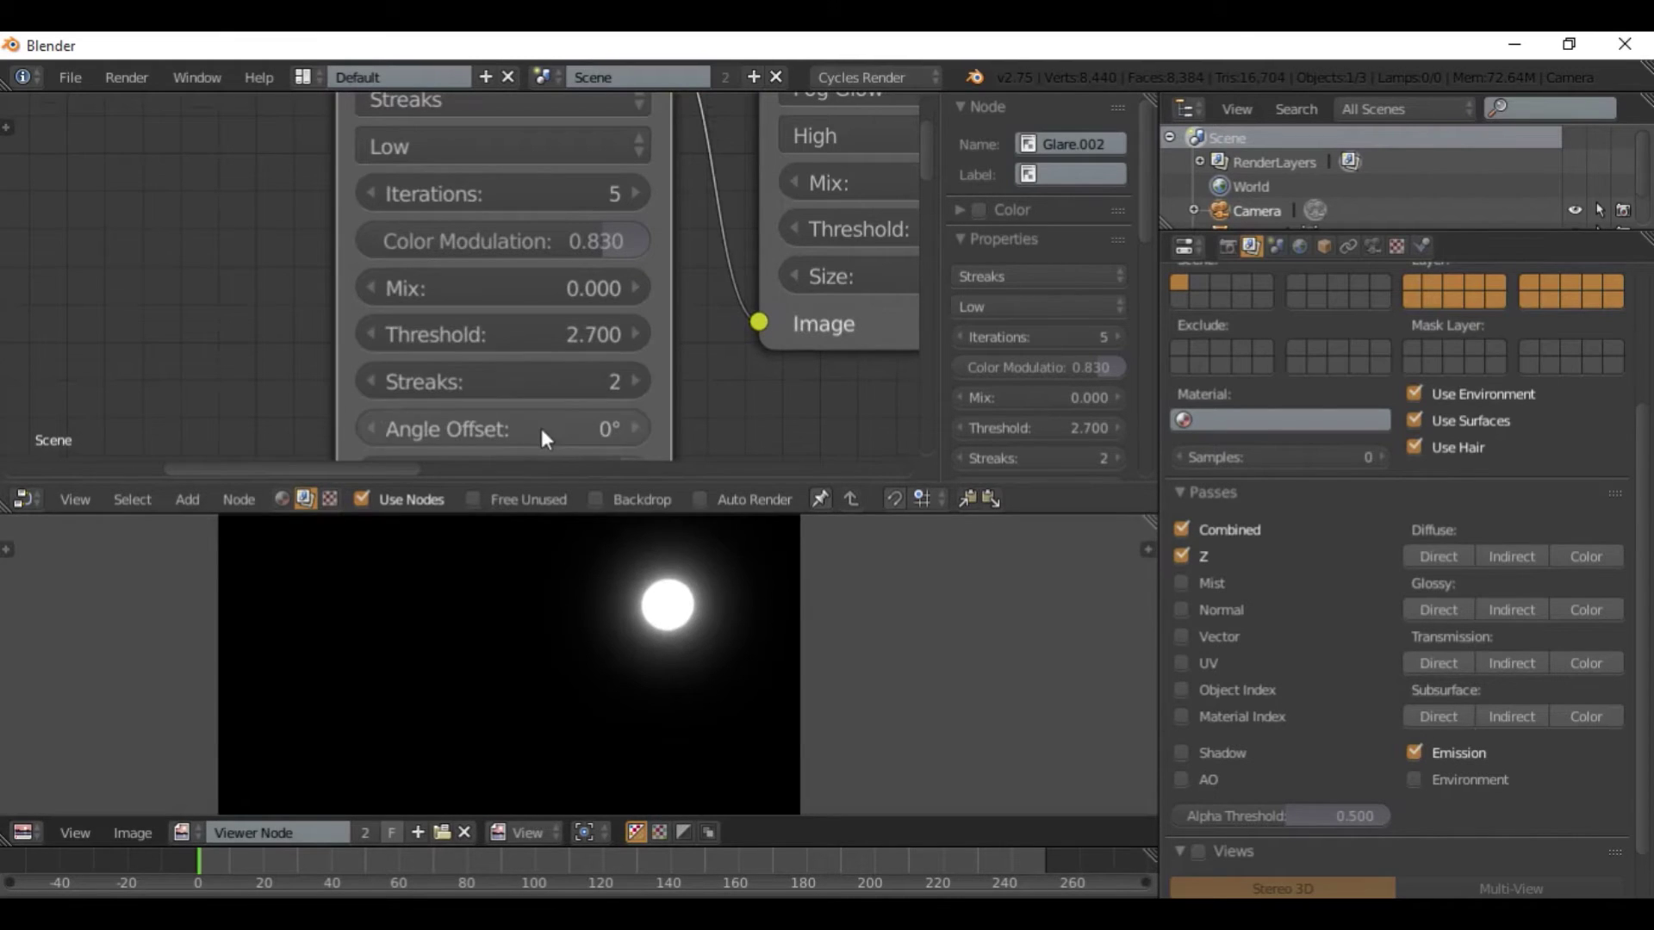
scroll(562, 443, "down", 1)
middle_click_drag(550, 401, 543, 370)
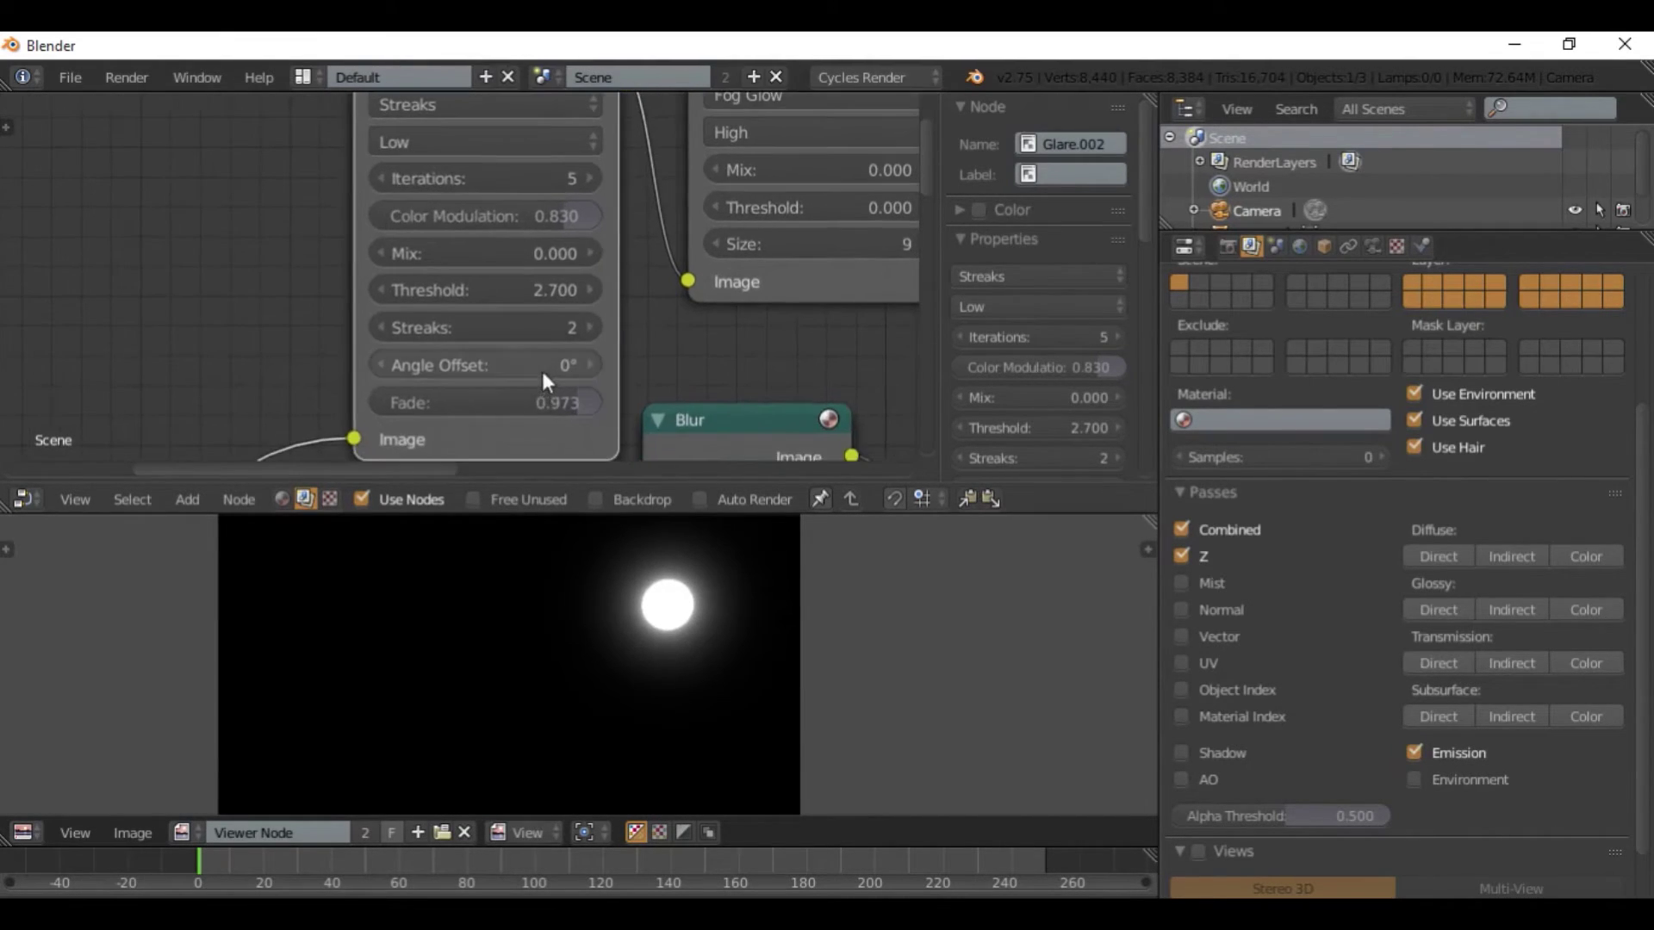
left_click(379, 300)
left_click(377, 297)
left_click(377, 296)
left_click(375, 295)
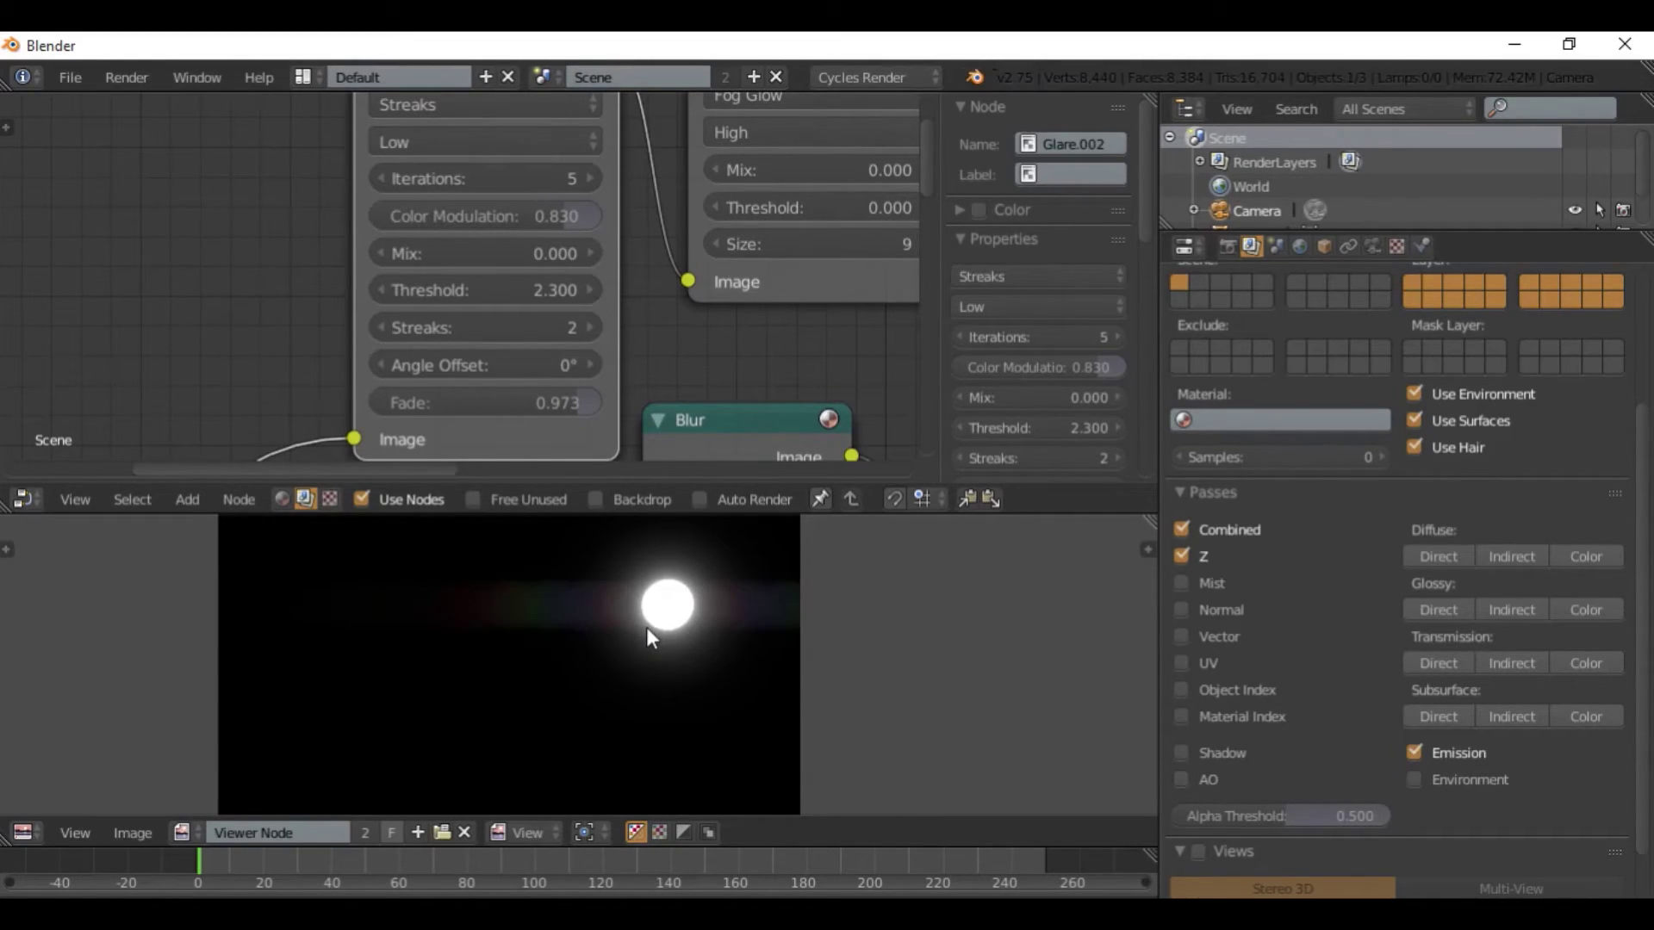
left_click(379, 287)
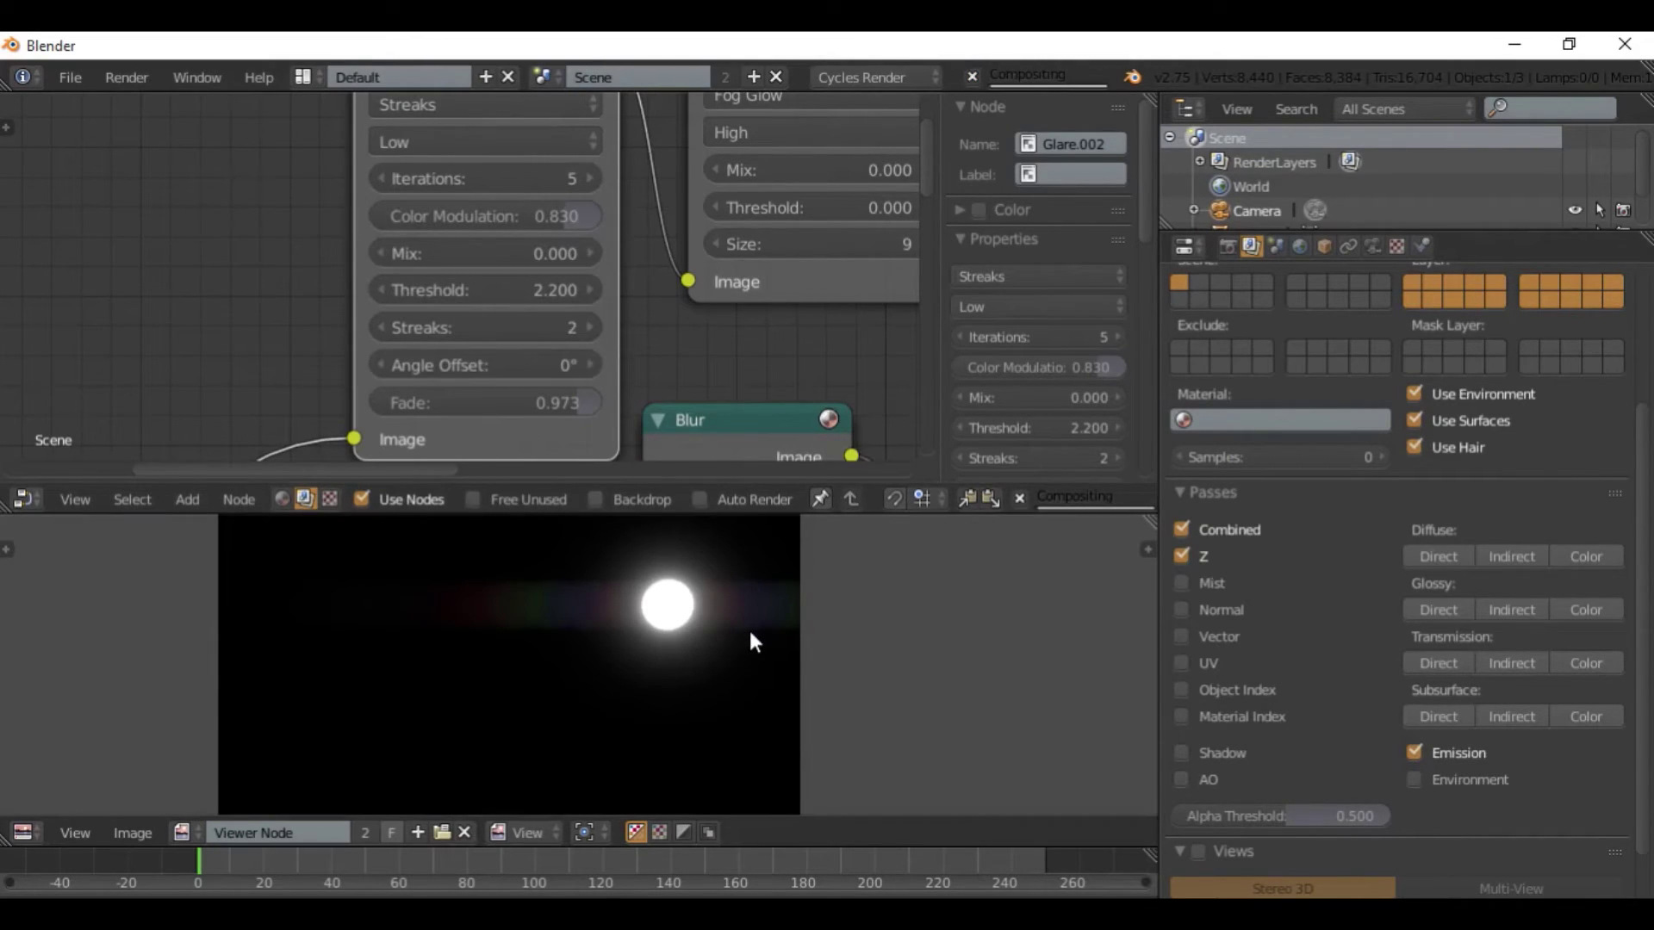
Set the Streaks Glare node's fade to 0.949 and threshold to 2.000, and inspect the streaks around the glow.
scroll(722, 638, "down", 4)
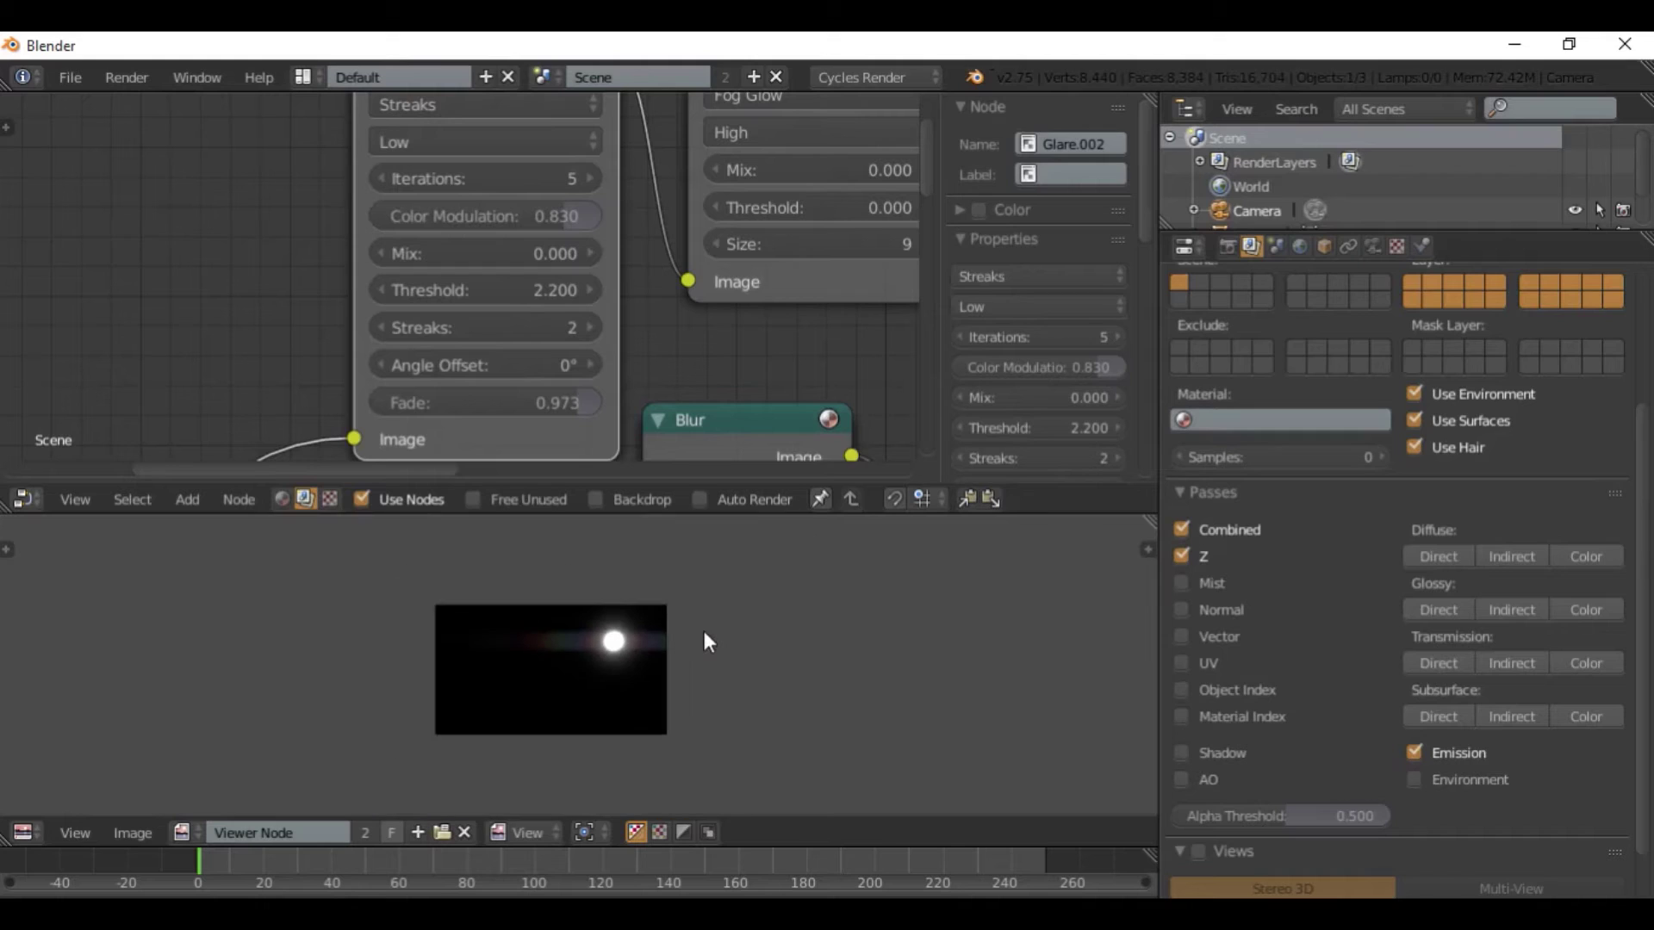
scroll(701, 631, "up", 3)
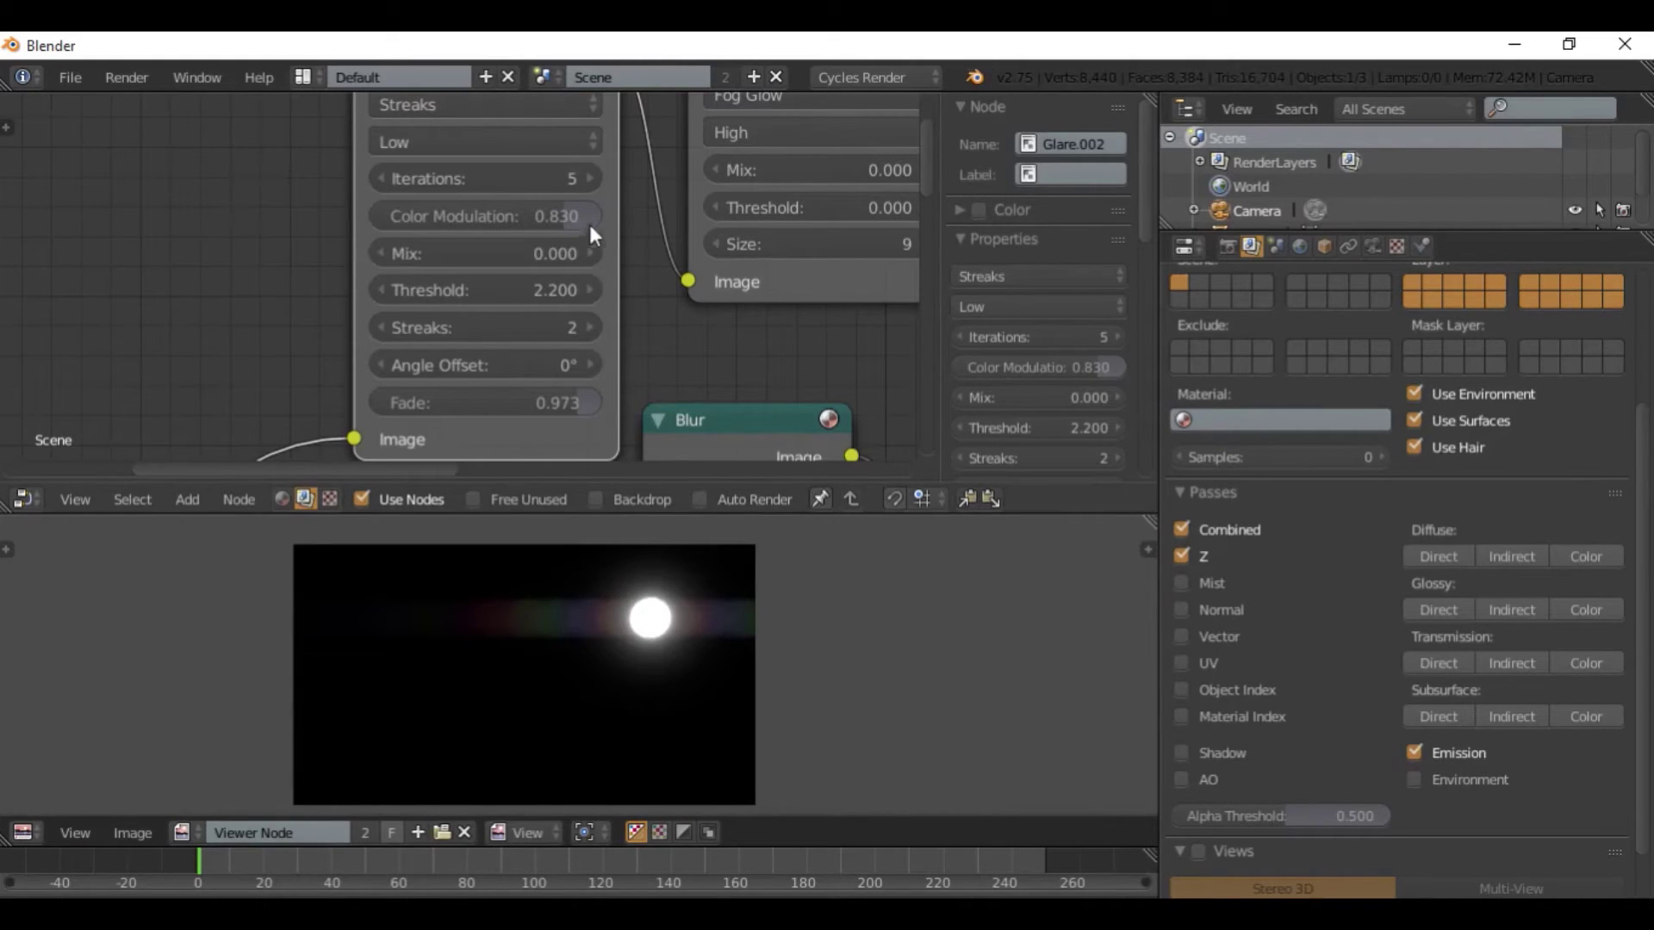
left_click_drag(532, 405, 556, 403)
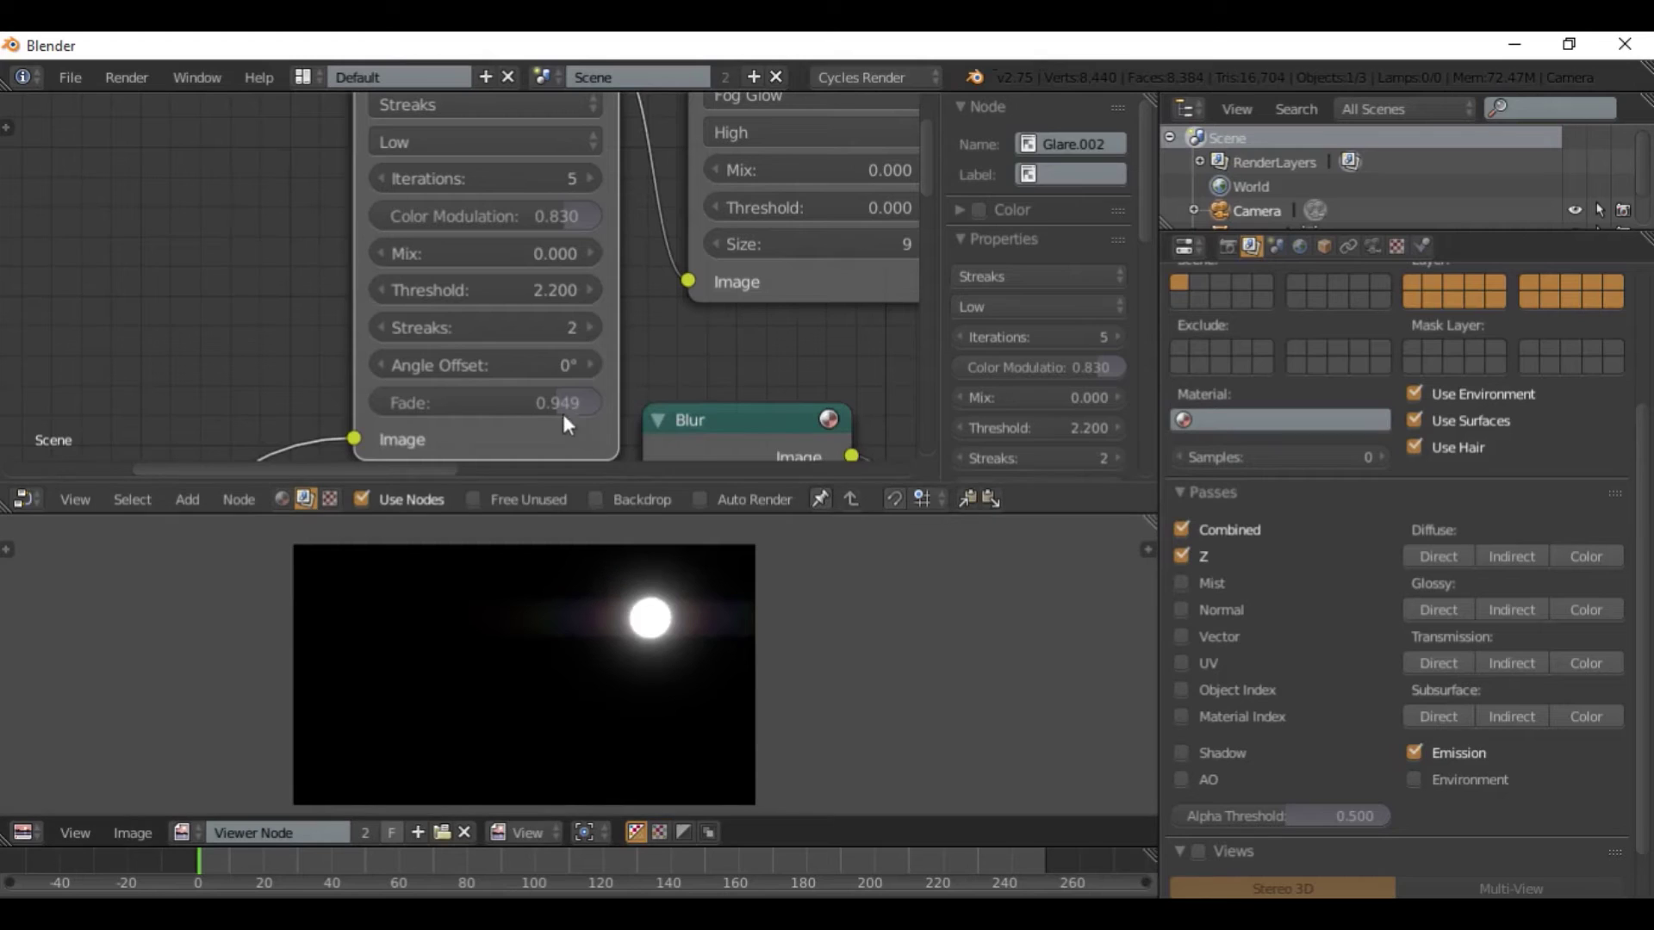
left_click_drag(579, 281, 580, 282)
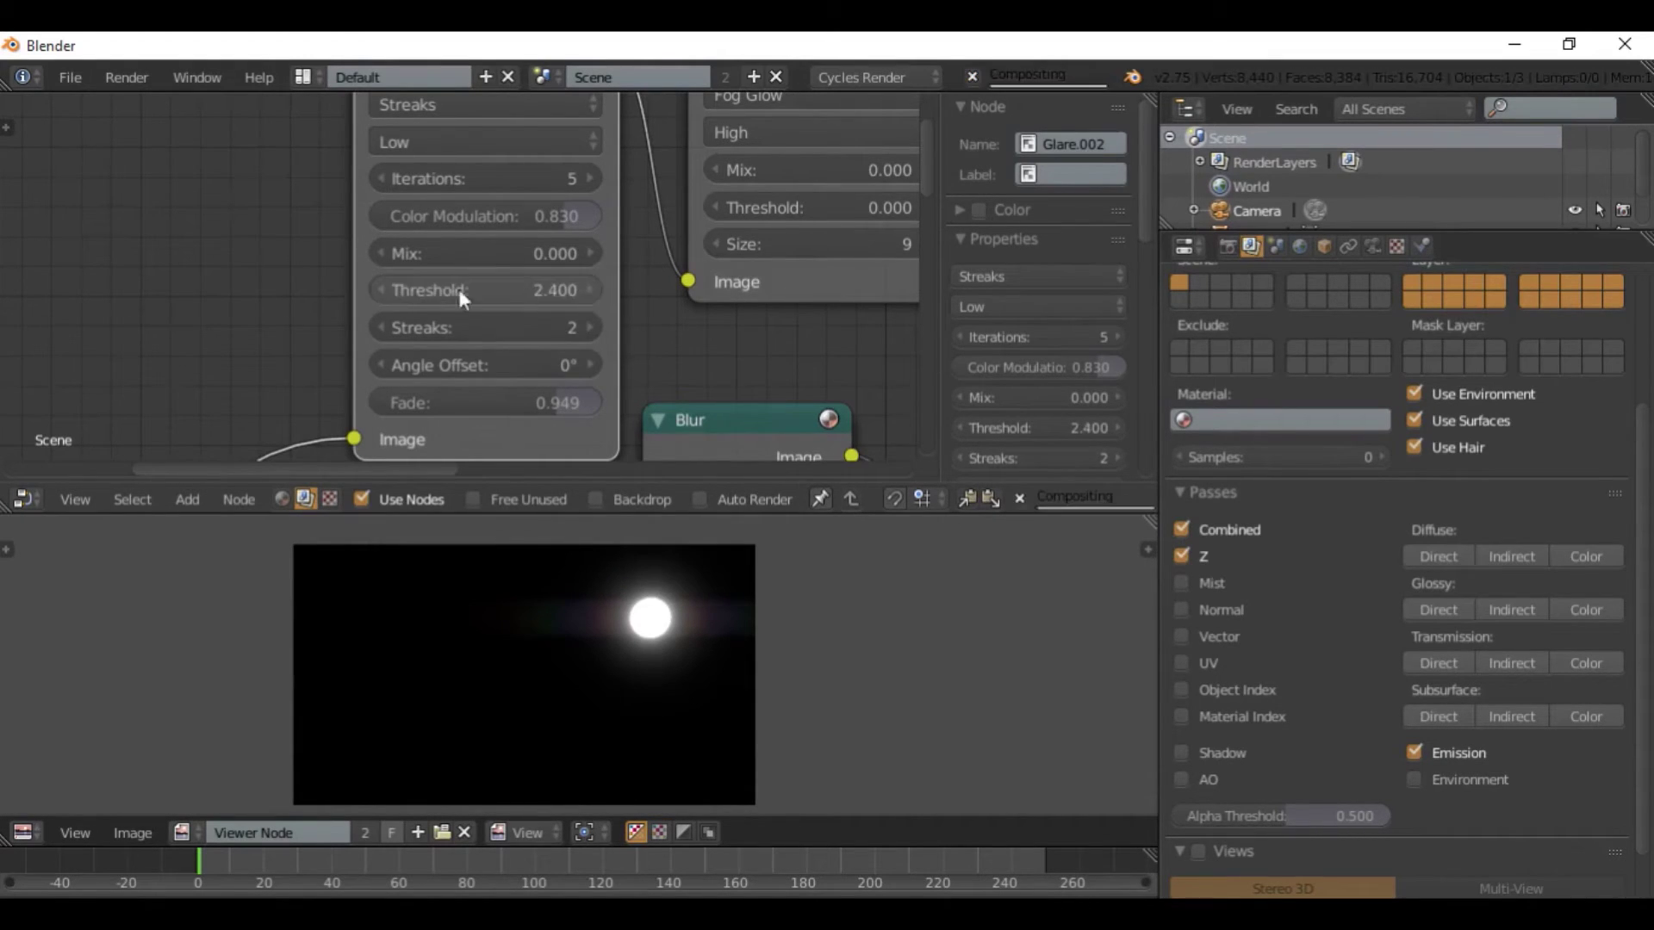
left_click_drag(375, 291, 370, 291)
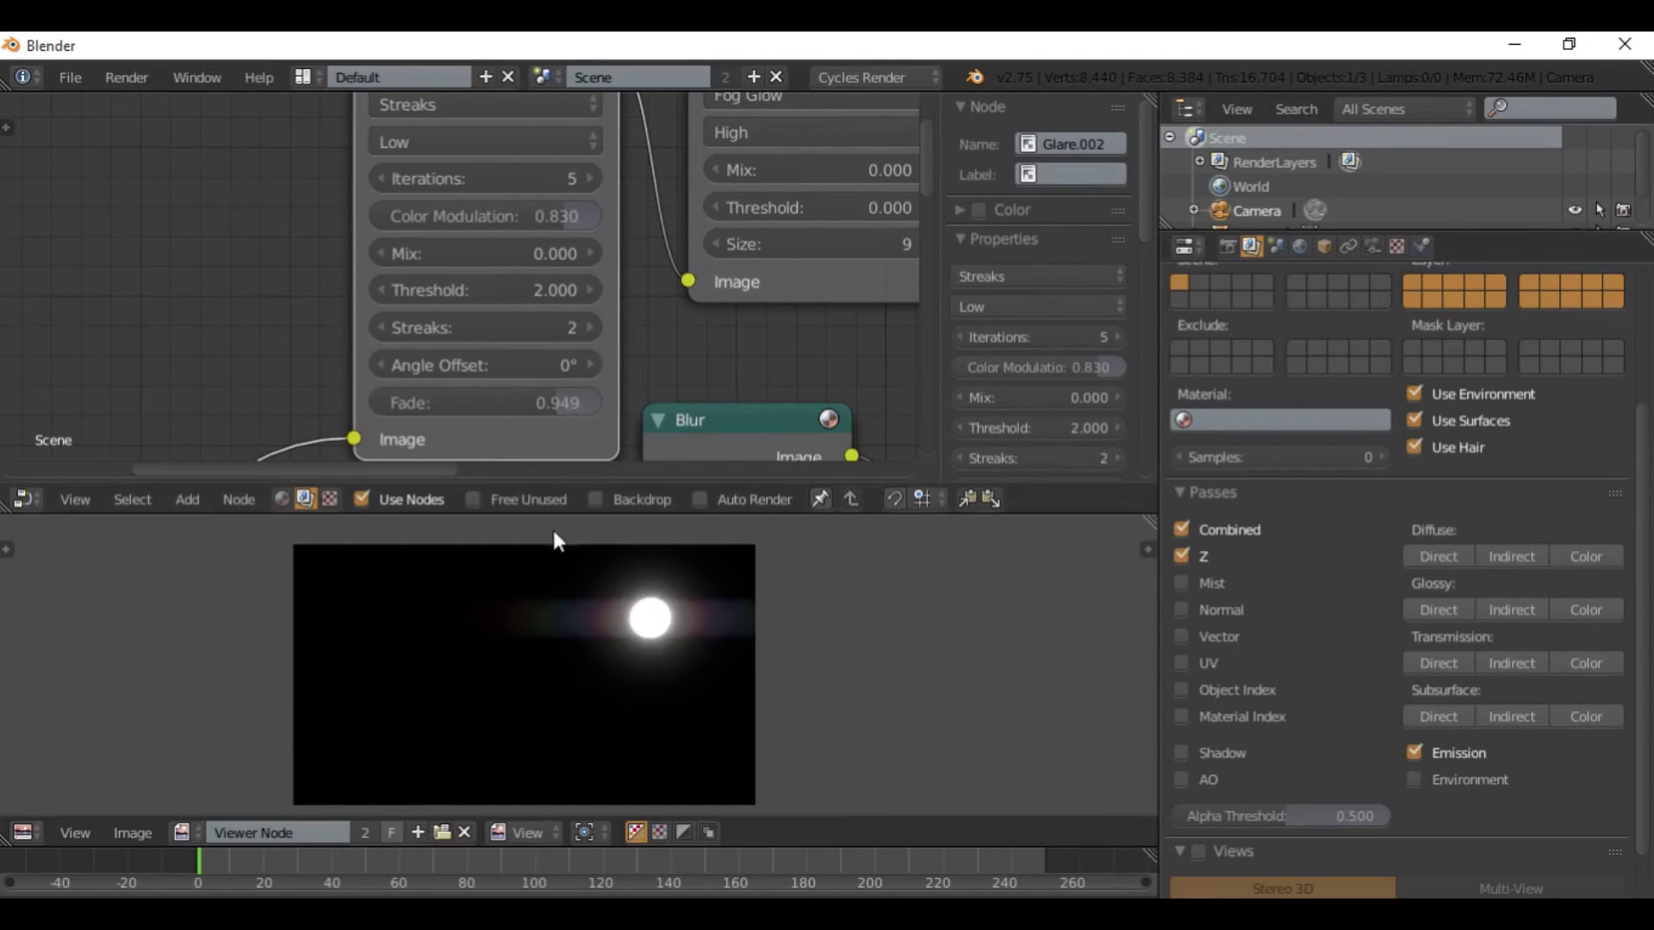
scroll(652, 628, "up", 3)
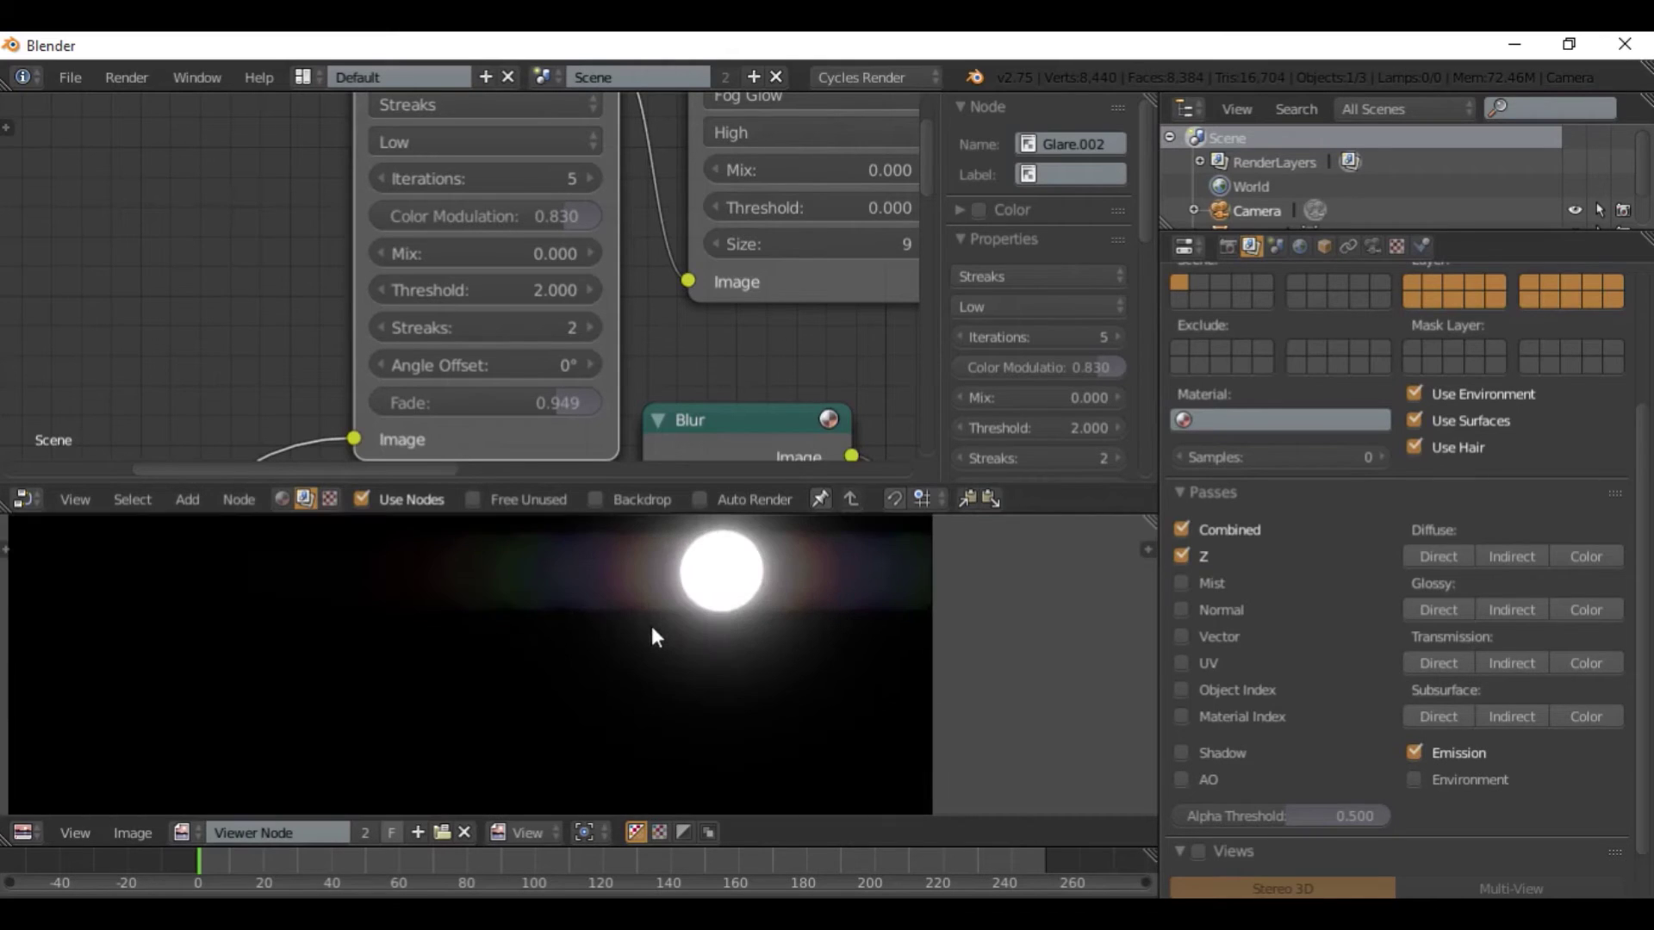
scroll(649, 569, "down", 3)
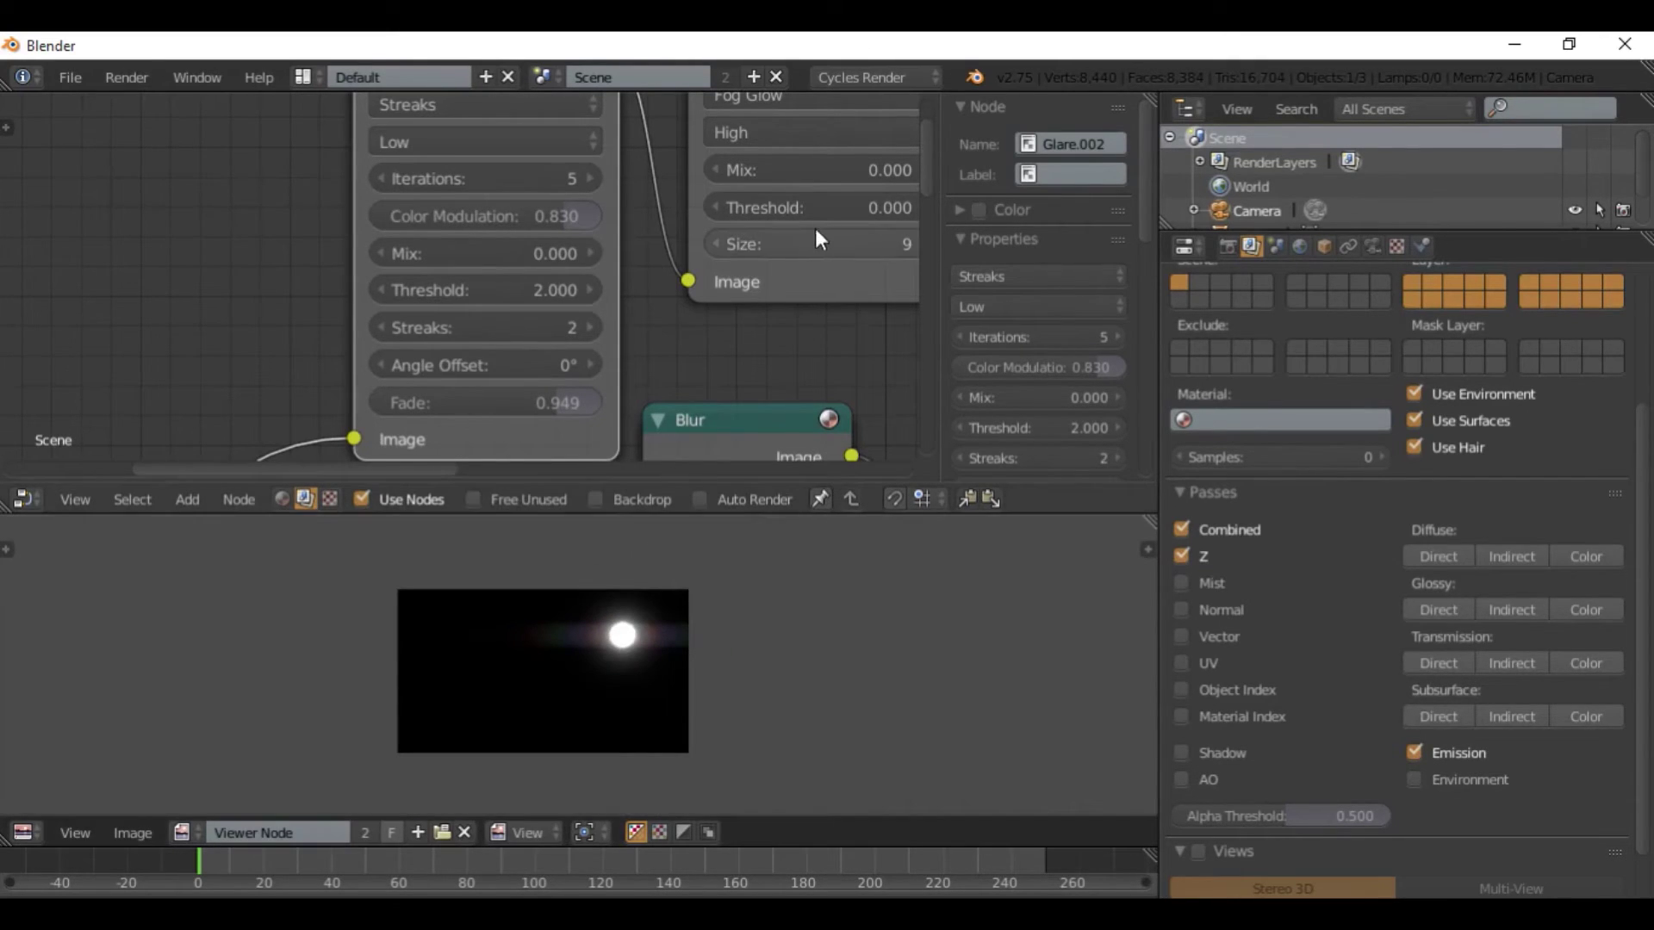
Insert a Mix node on the link between the High-quality Fog Glow Glare and the Viewer and set its blend mode to Add.
scroll(627, 250, "down", 3)
scroll(595, 370, "down", 4)
scroll(515, 408, "down", 5)
middle_click_drag(603, 351, 368, 310)
scroll(542, 344, "up", 4)
scroll(475, 348, "up", 4)
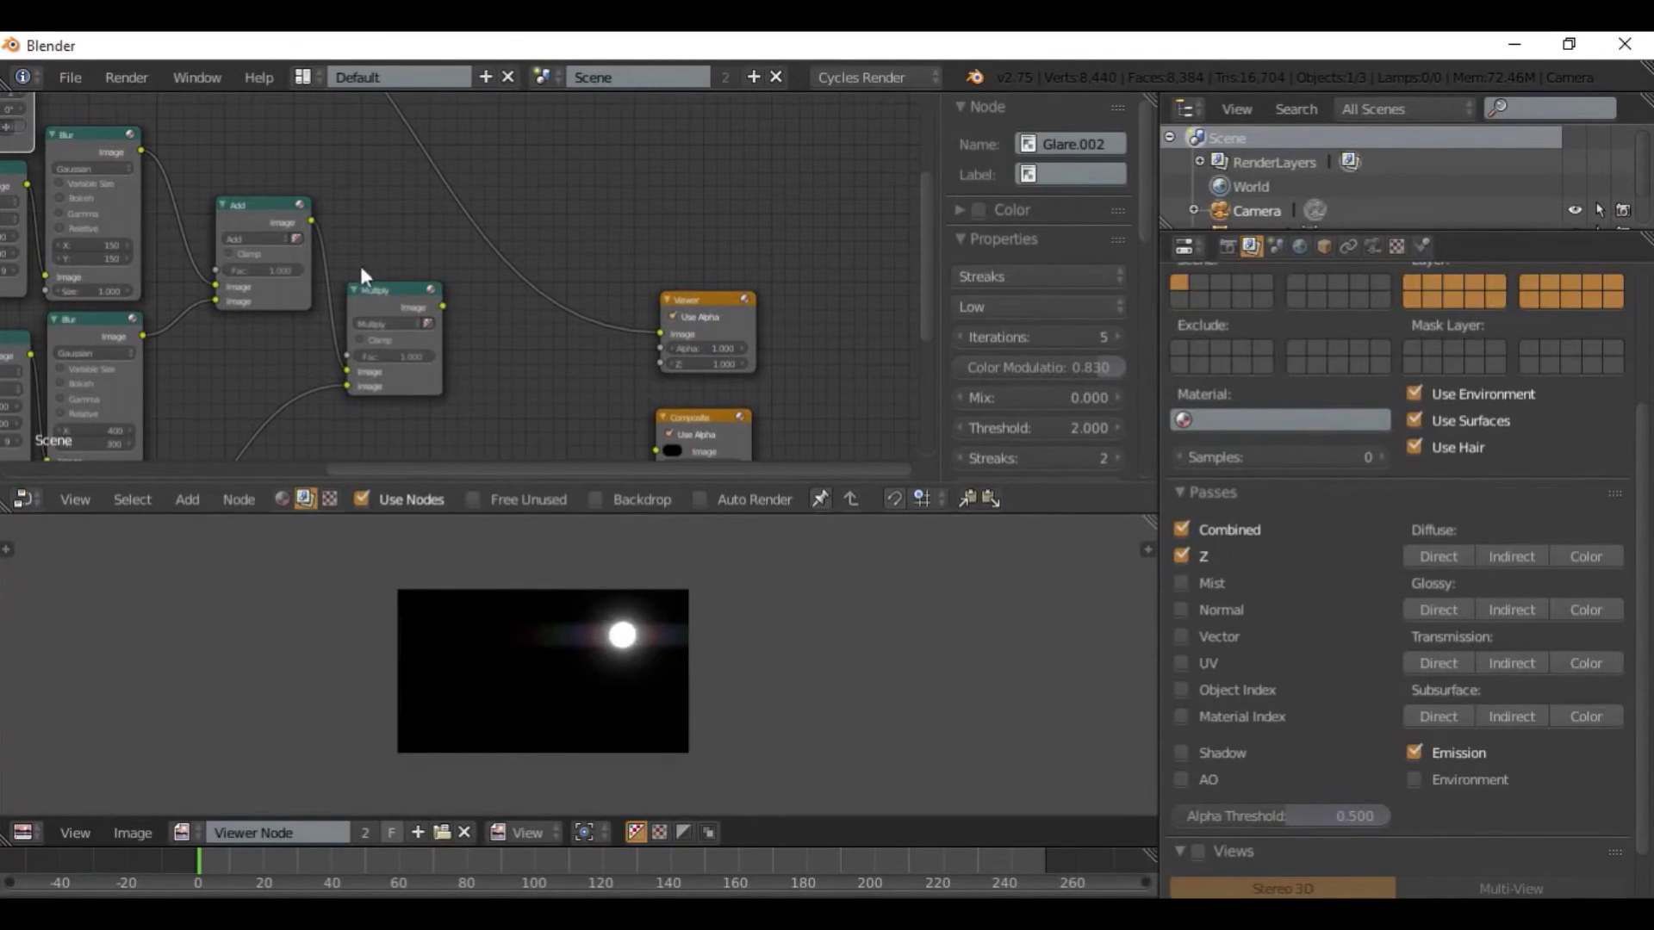
scroll(250, 304, "down", 3)
scroll(250, 305, "down", 2)
scroll(400, 322, "up", 2)
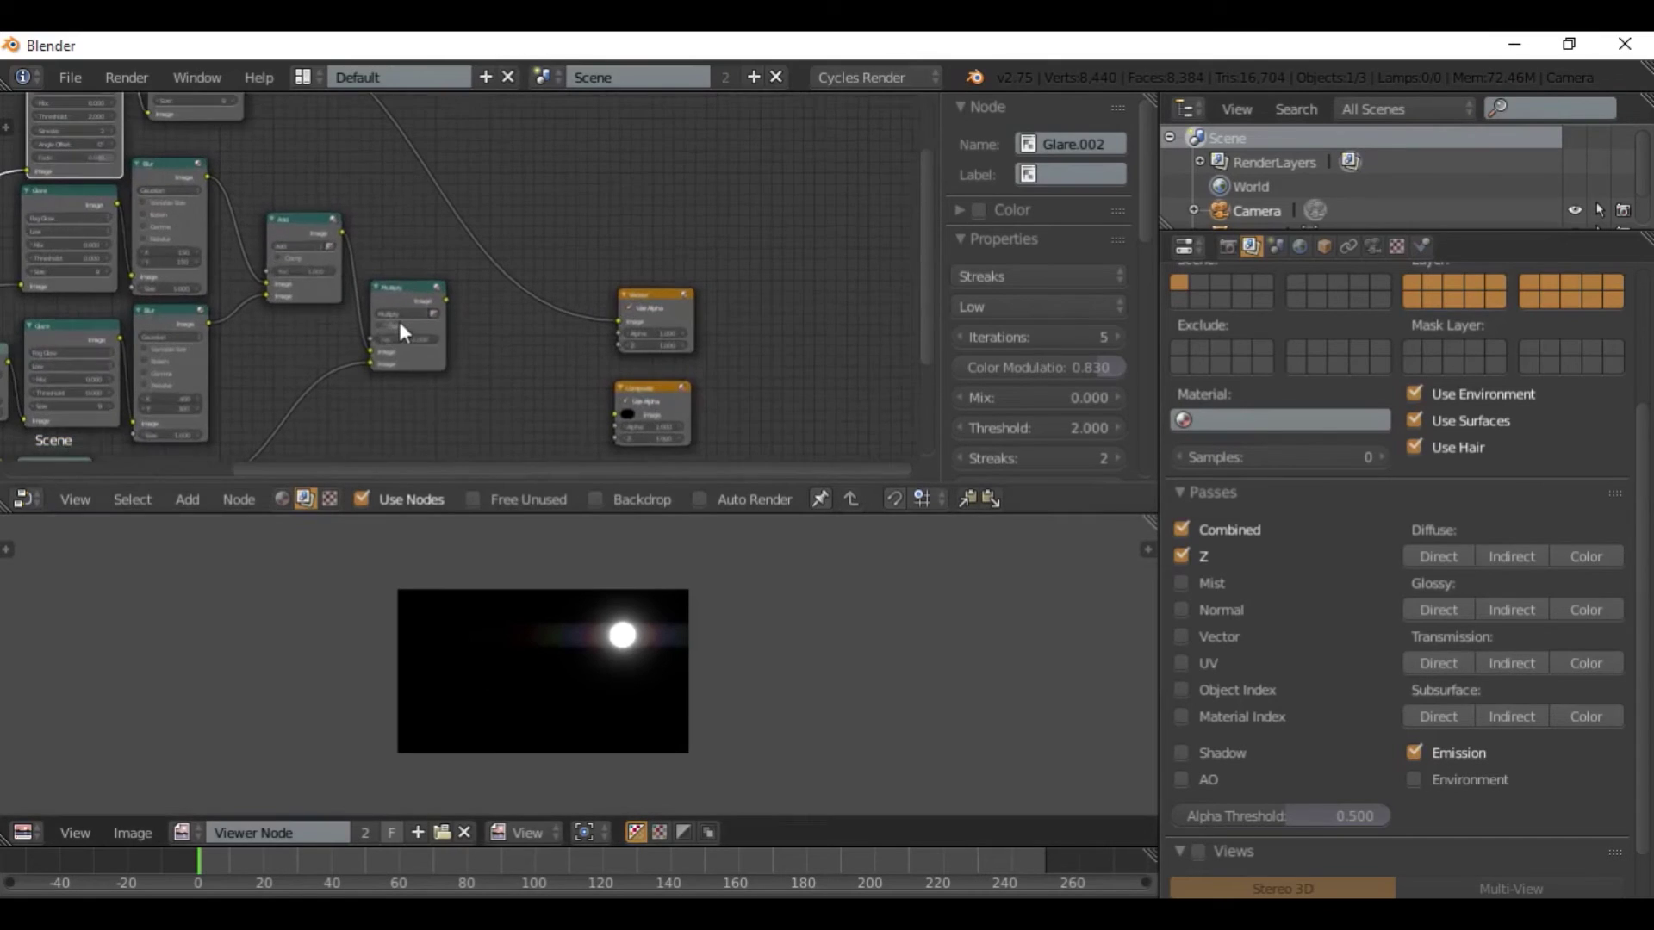
key("shift+a")
mouse_move(400, 323)
left_click(496, 318)
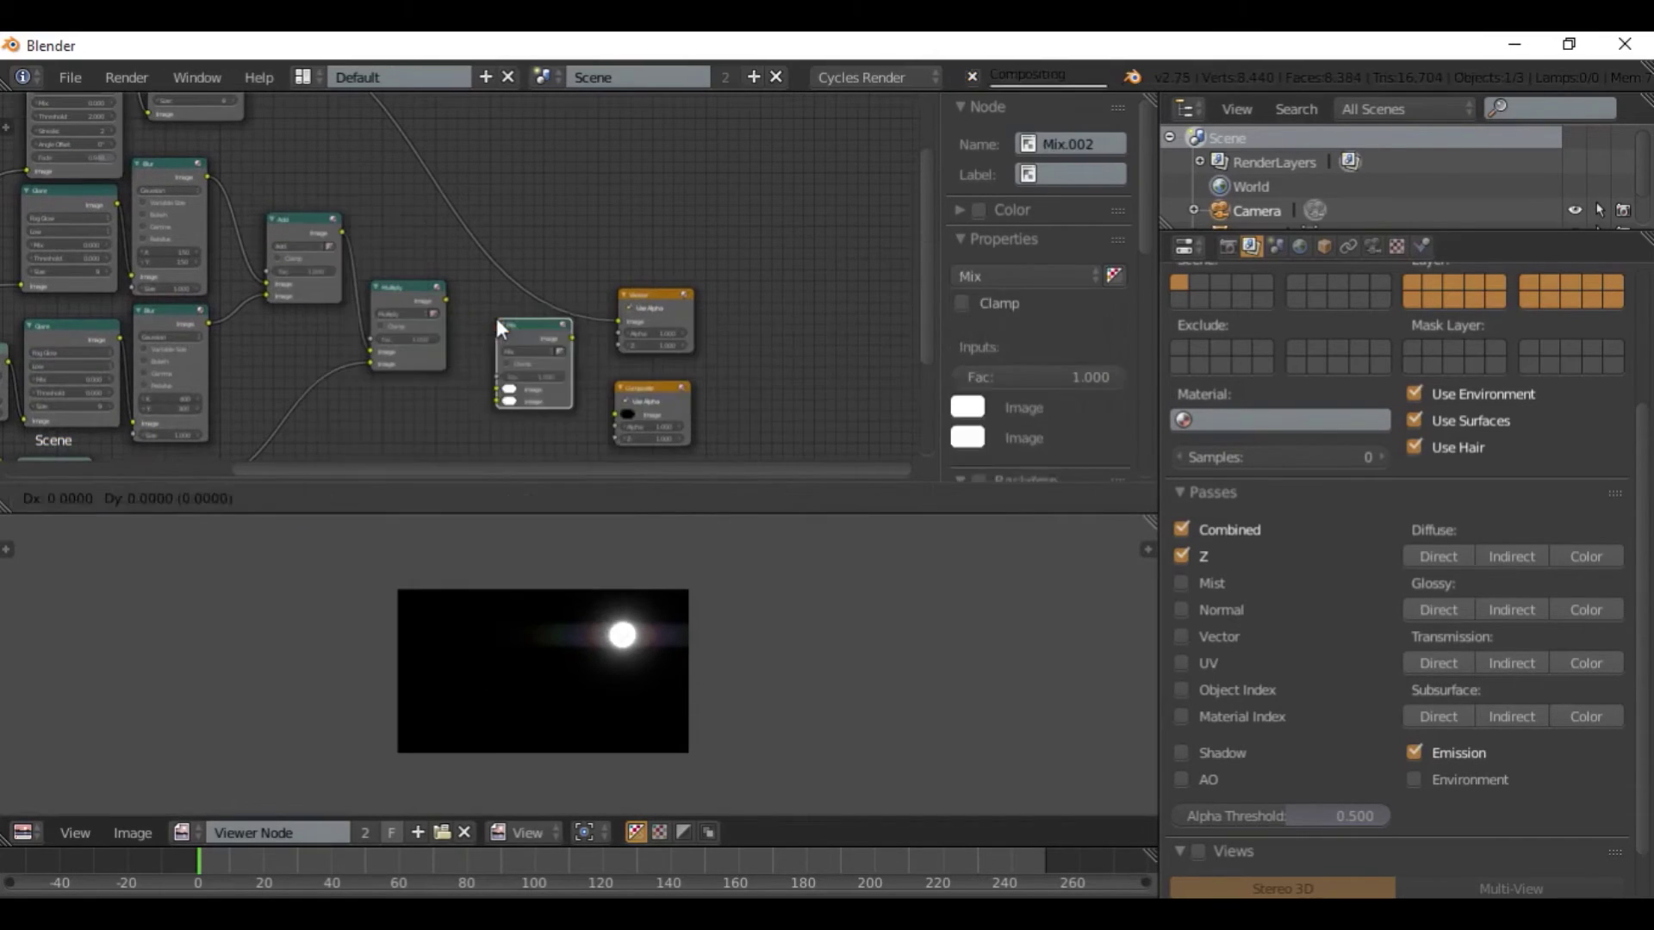
left_click(484, 256)
scroll(491, 262, "up", 2)
left_click(527, 316)
left_click(530, 298)
left_click(520, 329)
left_click(514, 318)
Link the Multiply output to the new Add node's second image input, shift the Multiply node slightly, and inspect the combined result.
left_click_drag(441, 313, 499, 370)
scroll(432, 358, "down", 2)
left_click_drag(403, 311, 383, 337)
scroll(543, 392, "up", 5)
middle_click_drag(538, 367, 533, 327)
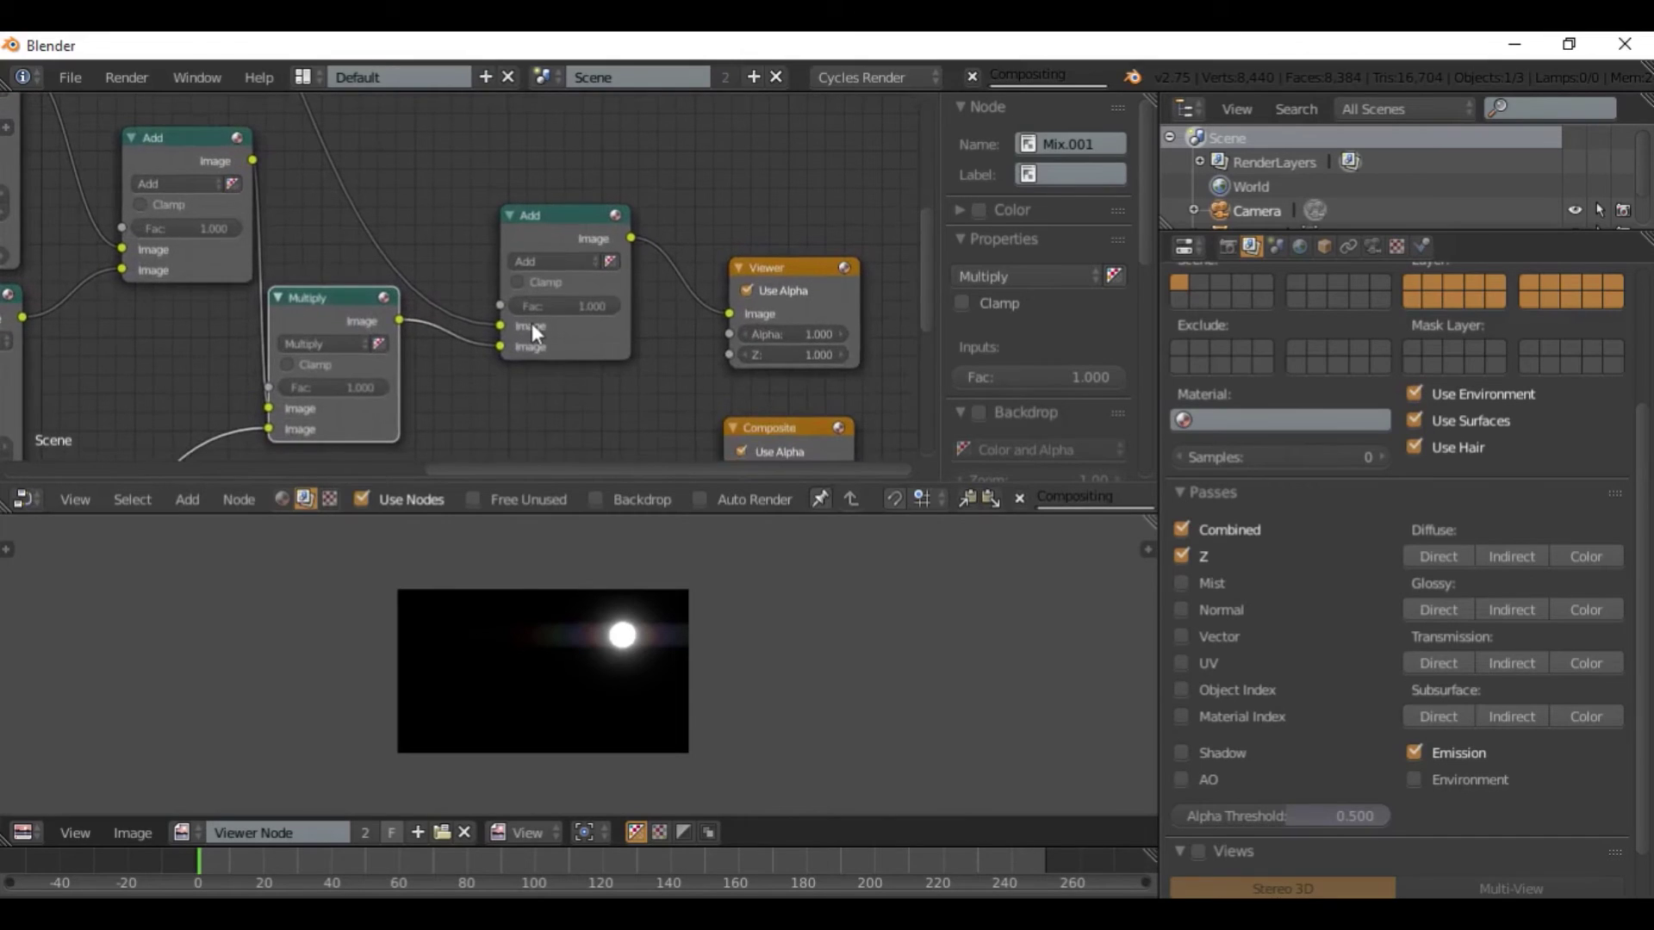
scroll(514, 349, "up", 1)
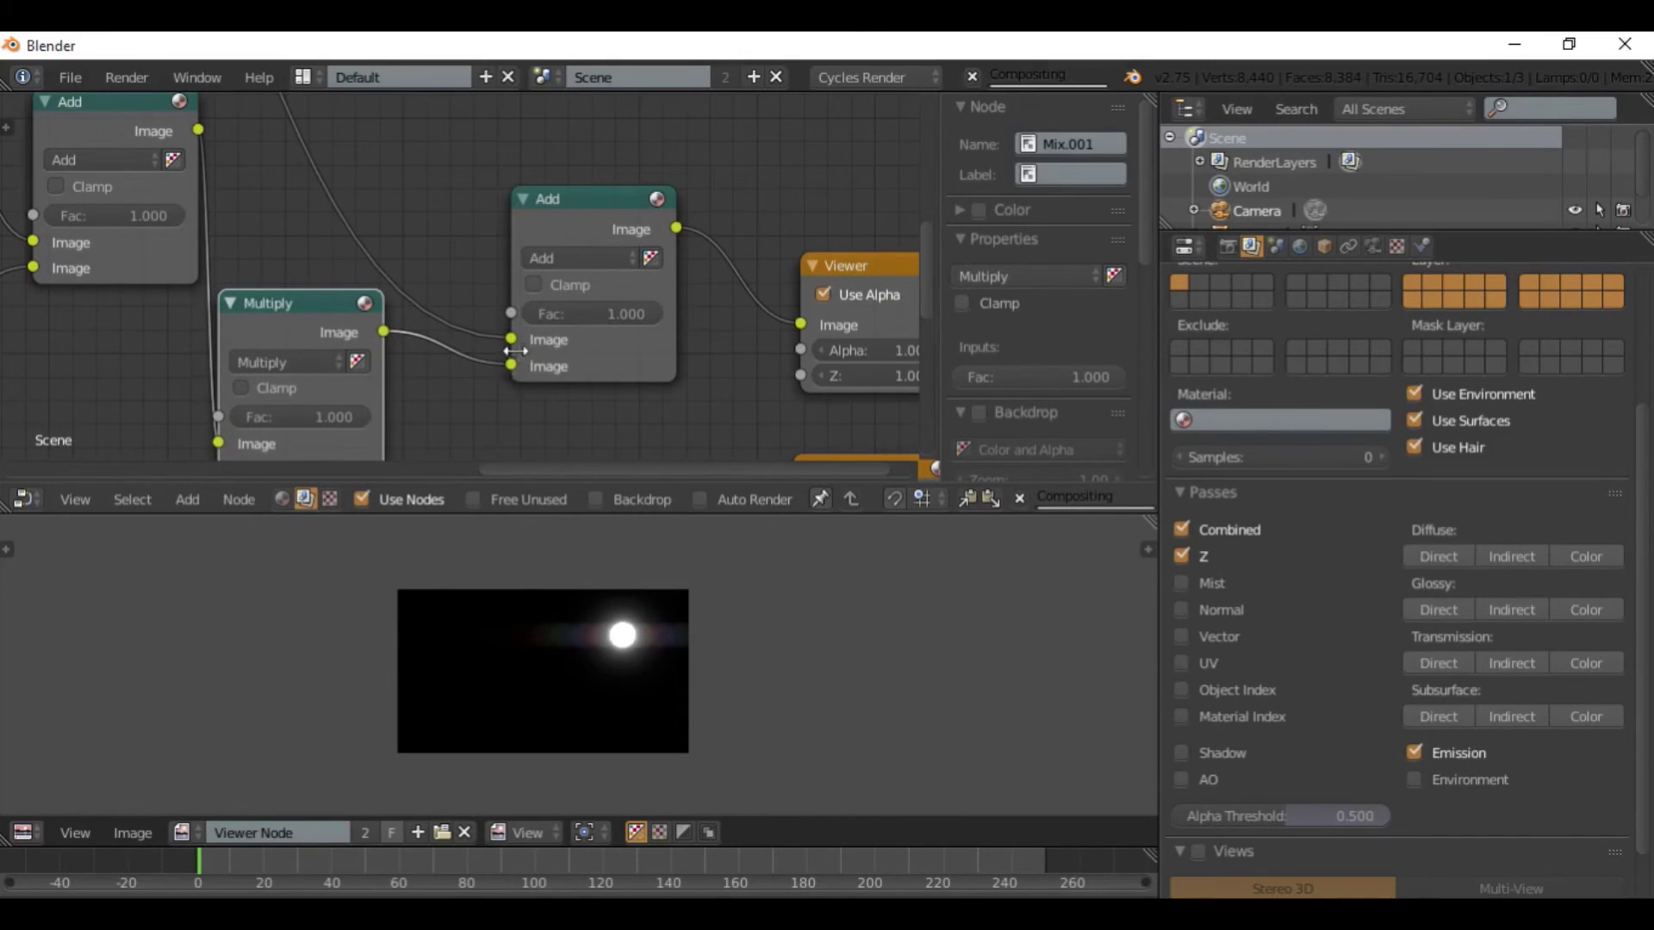
left_click_drag(508, 342, 513, 364)
scroll(513, 365, "down", 1)
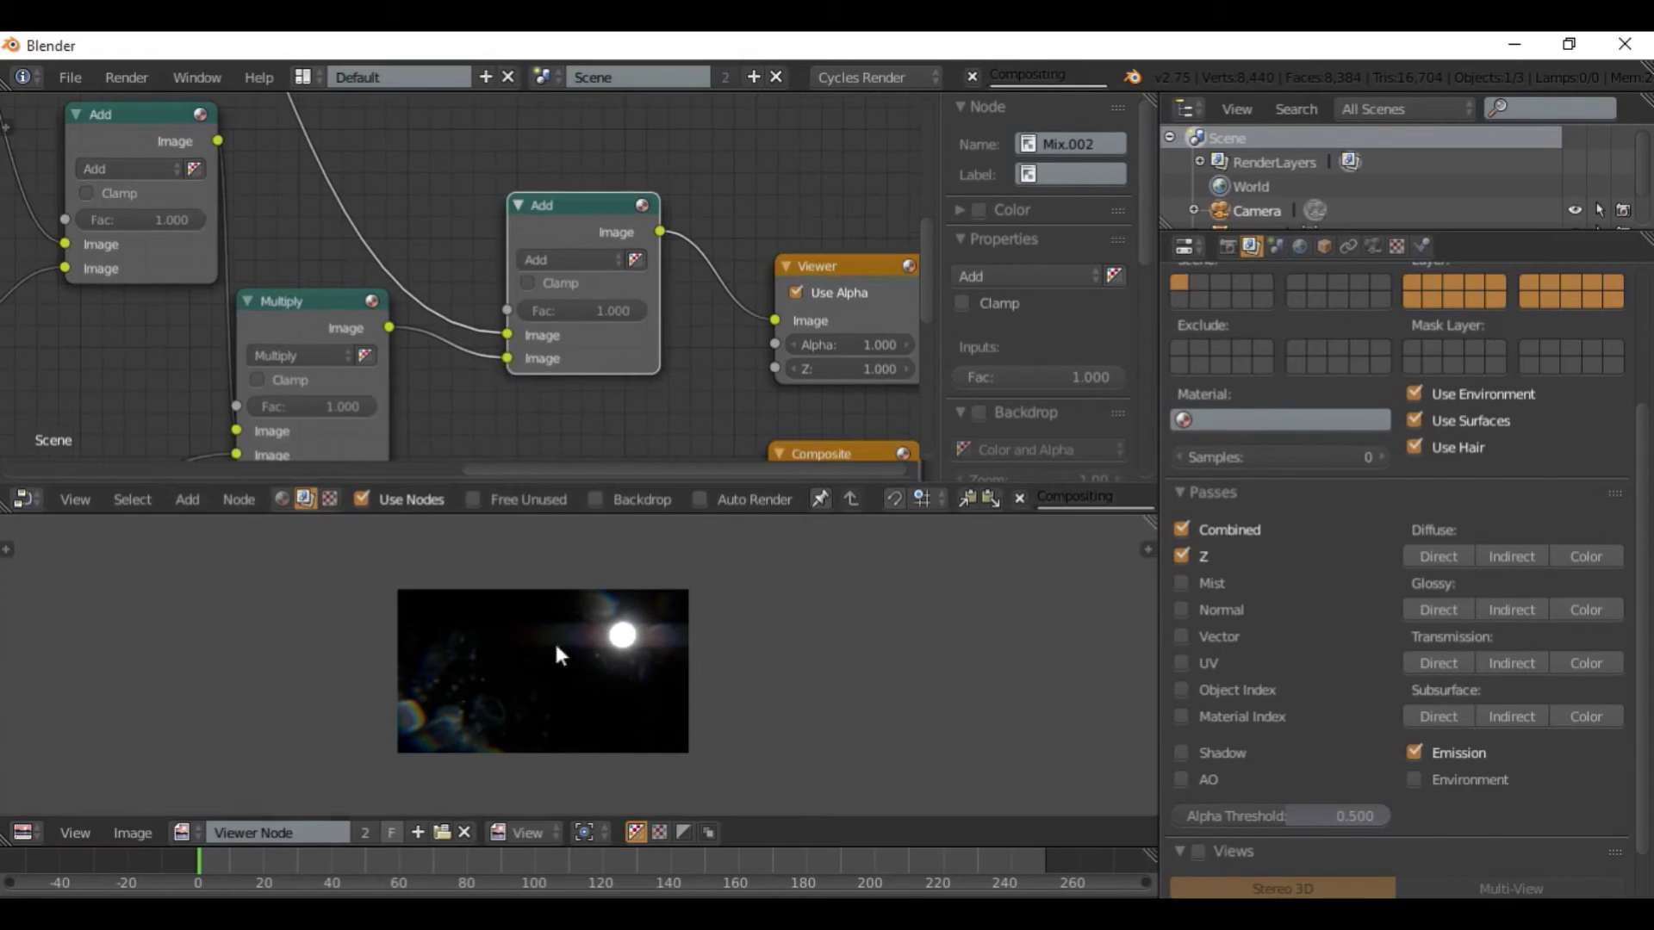
scroll(565, 672, "up", 3)
scroll(292, 708, "down", 2)
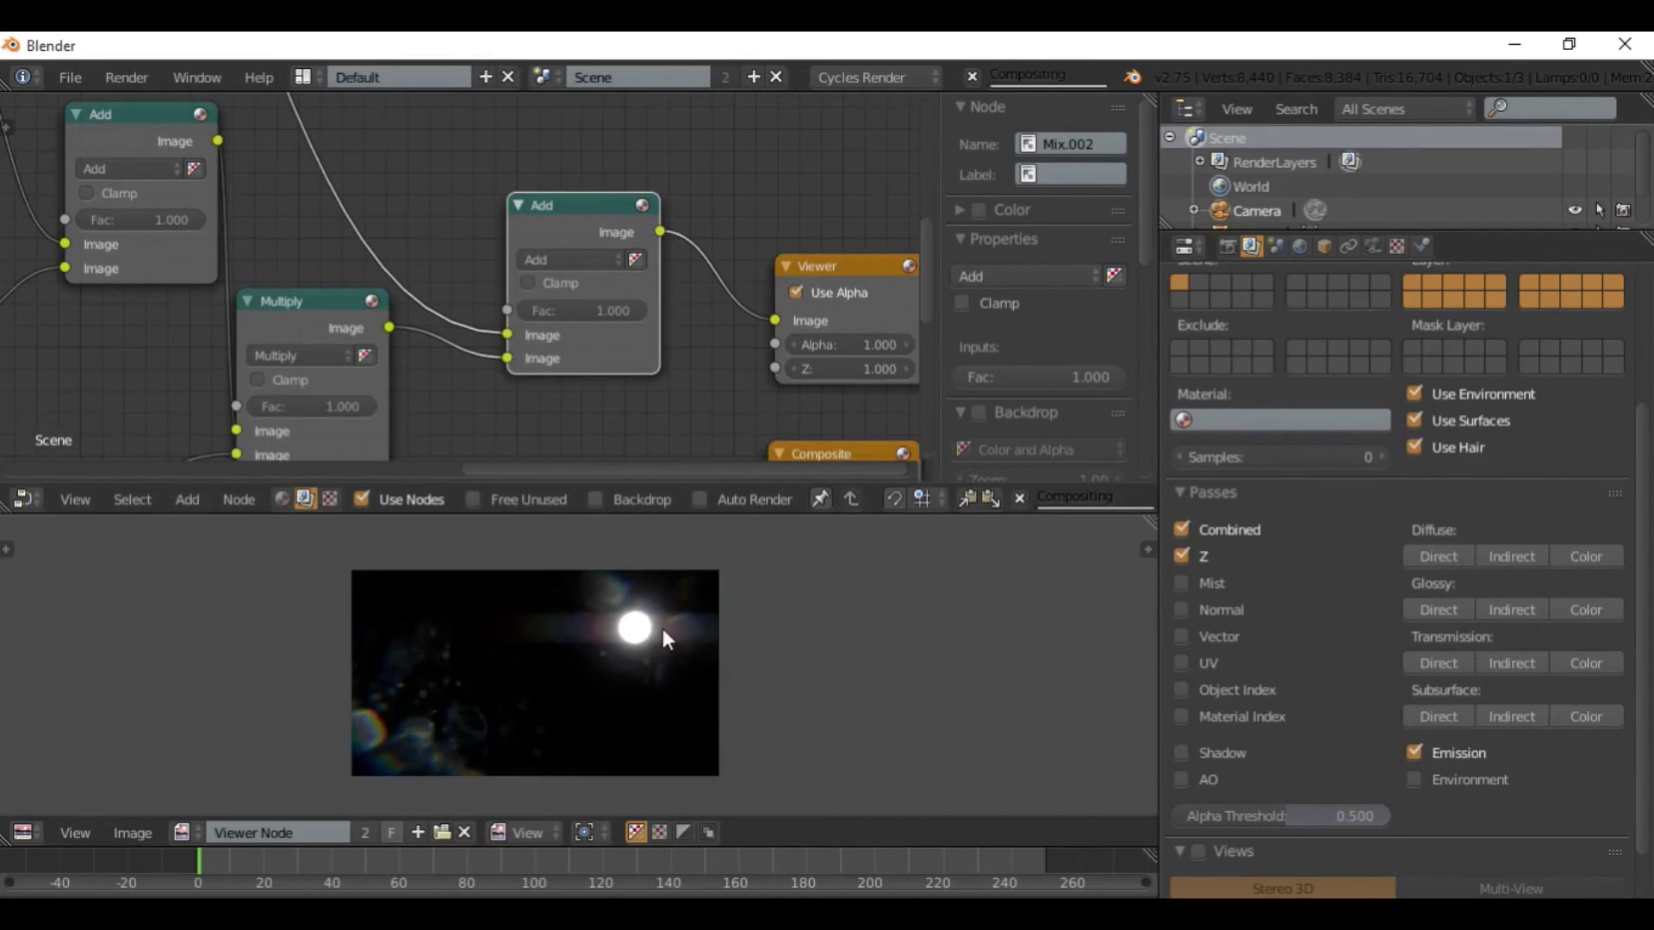
Move the Viewer and Composite nodes farther from the new Add node to make room between them.
scroll(576, 667, "down", 4)
scroll(559, 301, "down", 4)
middle_click_drag(541, 368, 462, 309)
scroll(449, 340, "down", 4)
scroll(687, 276, "up", 4)
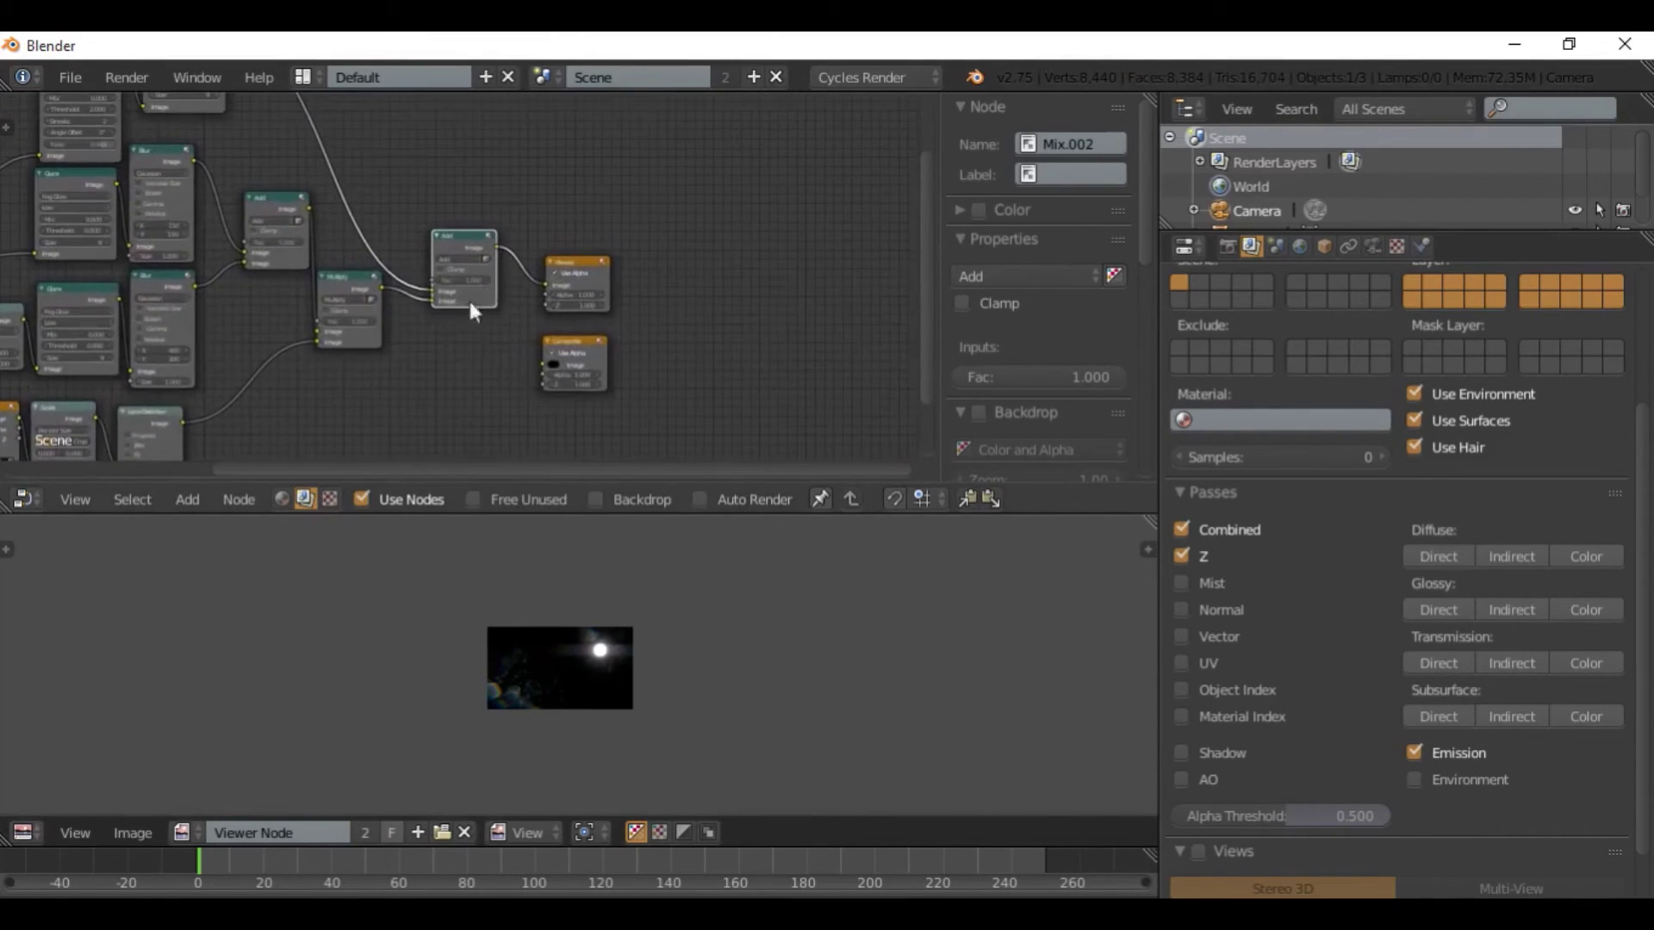
left_click_drag(553, 263, 634, 262)
left_click_drag(579, 334, 659, 346)
Insert another Mix node on the link between the last Add node and the Viewer.
scroll(436, 350, "up", 2)
middle_click_drag(204, 352, 576, 307)
scroll(534, 311, "down", 2)
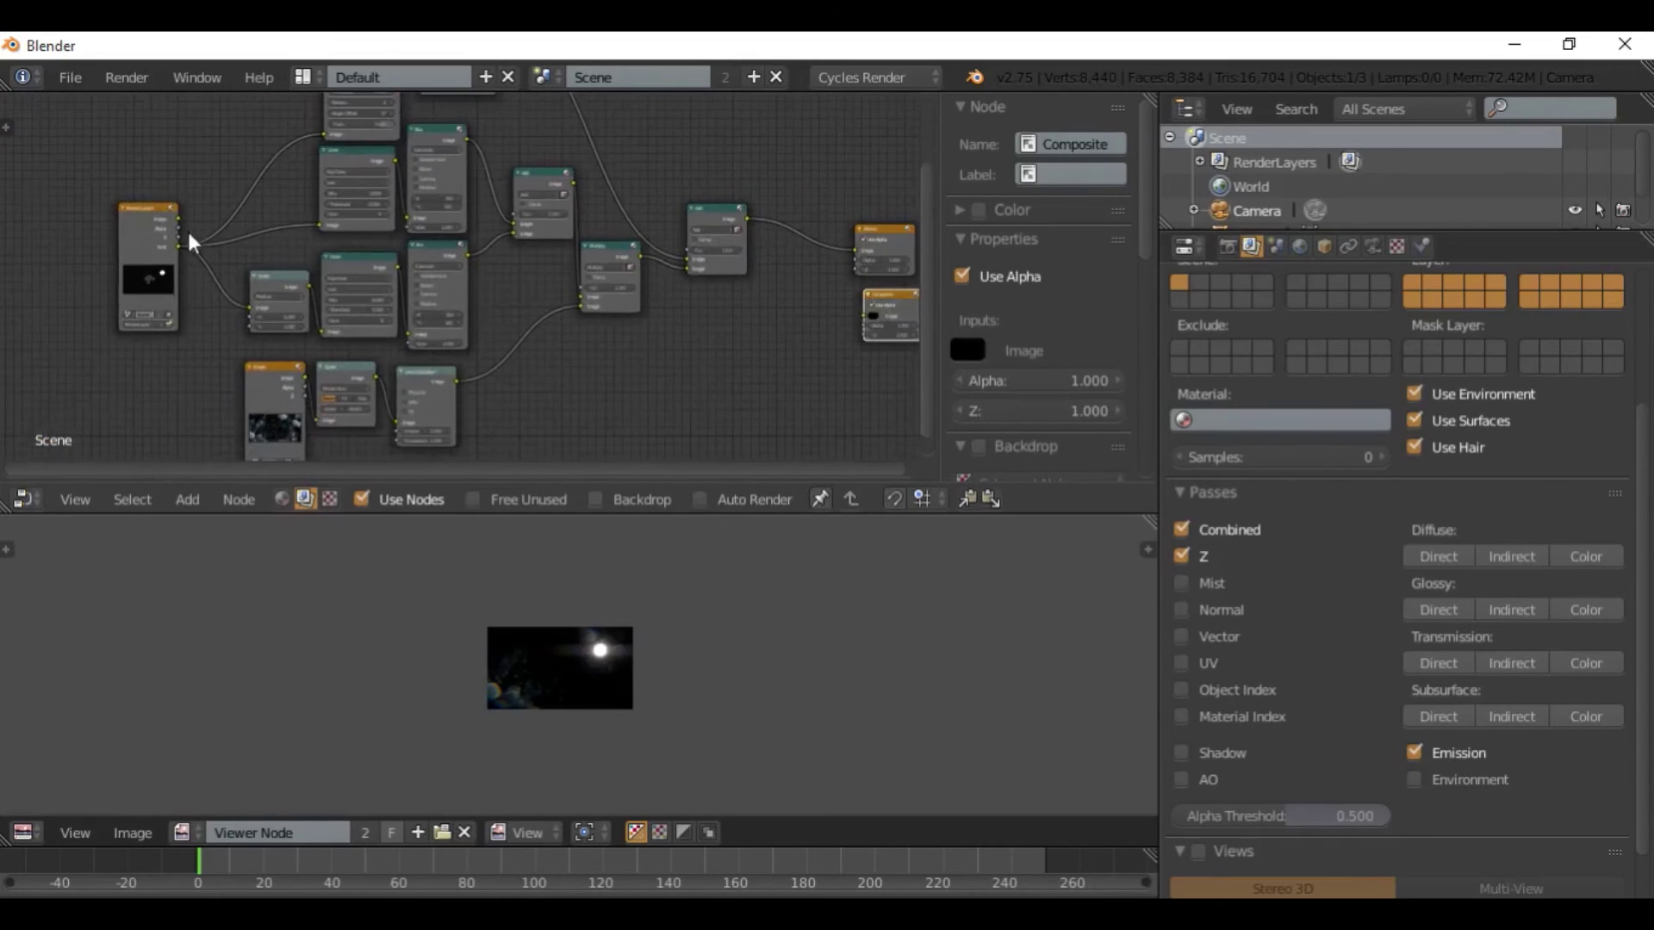
scroll(506, 293, "up", 3)
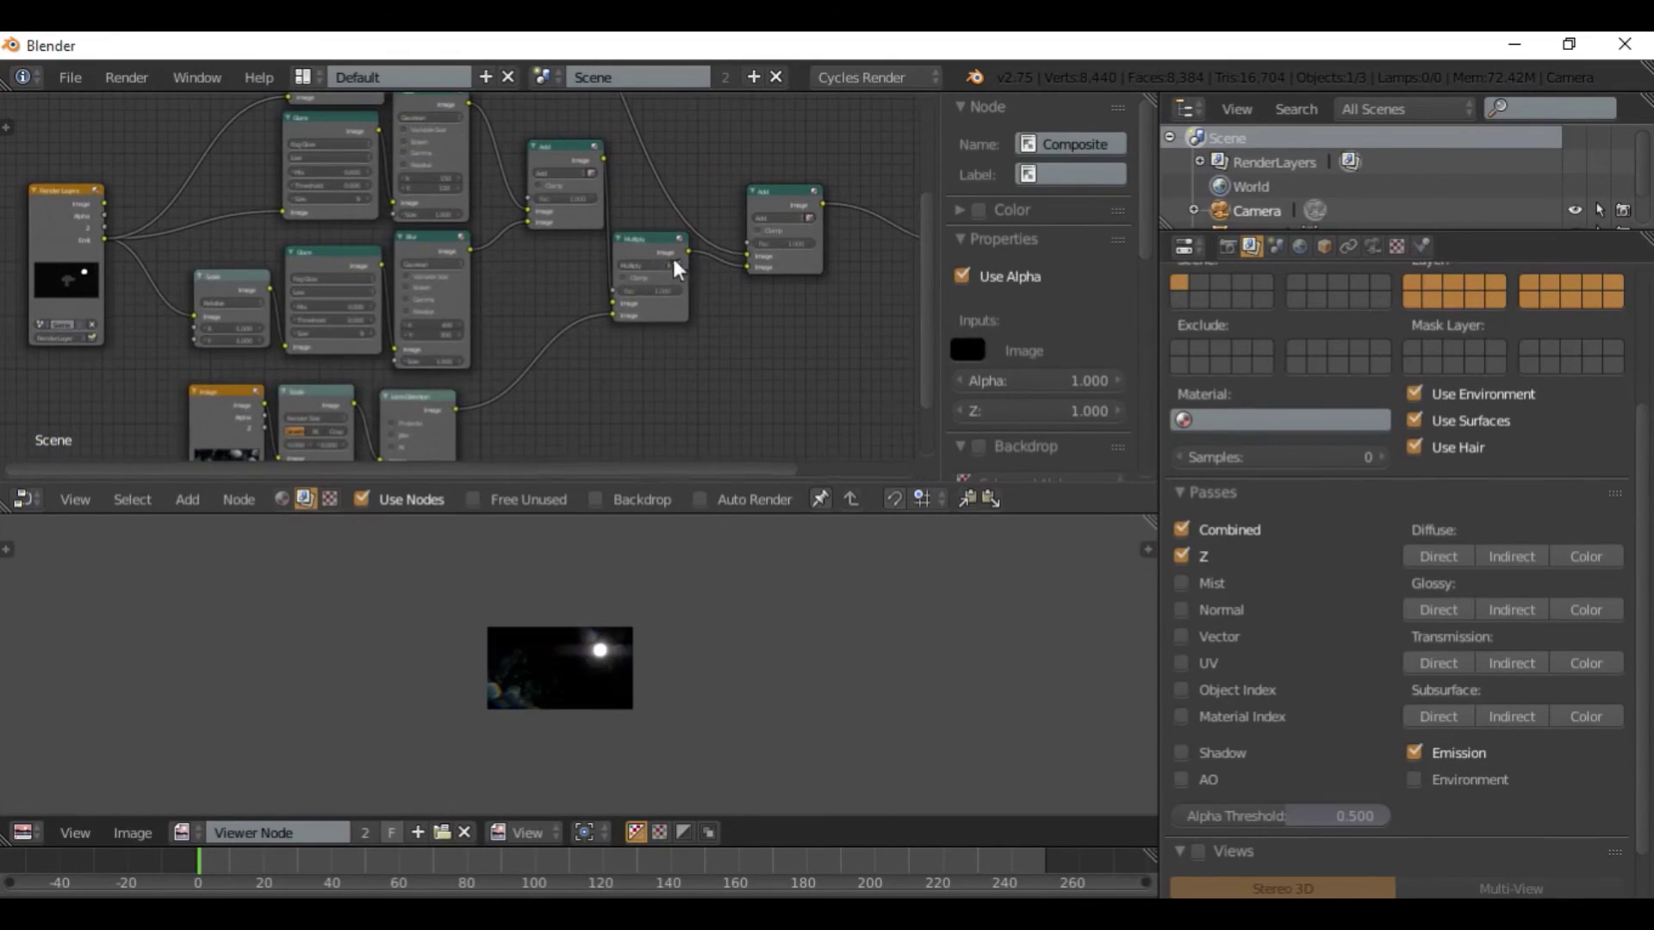
middle_click_drag(539, 261, 488, 277)
middle_click_drag(689, 270, 535, 296)
key("shift+a")
mouse_move(535, 295)
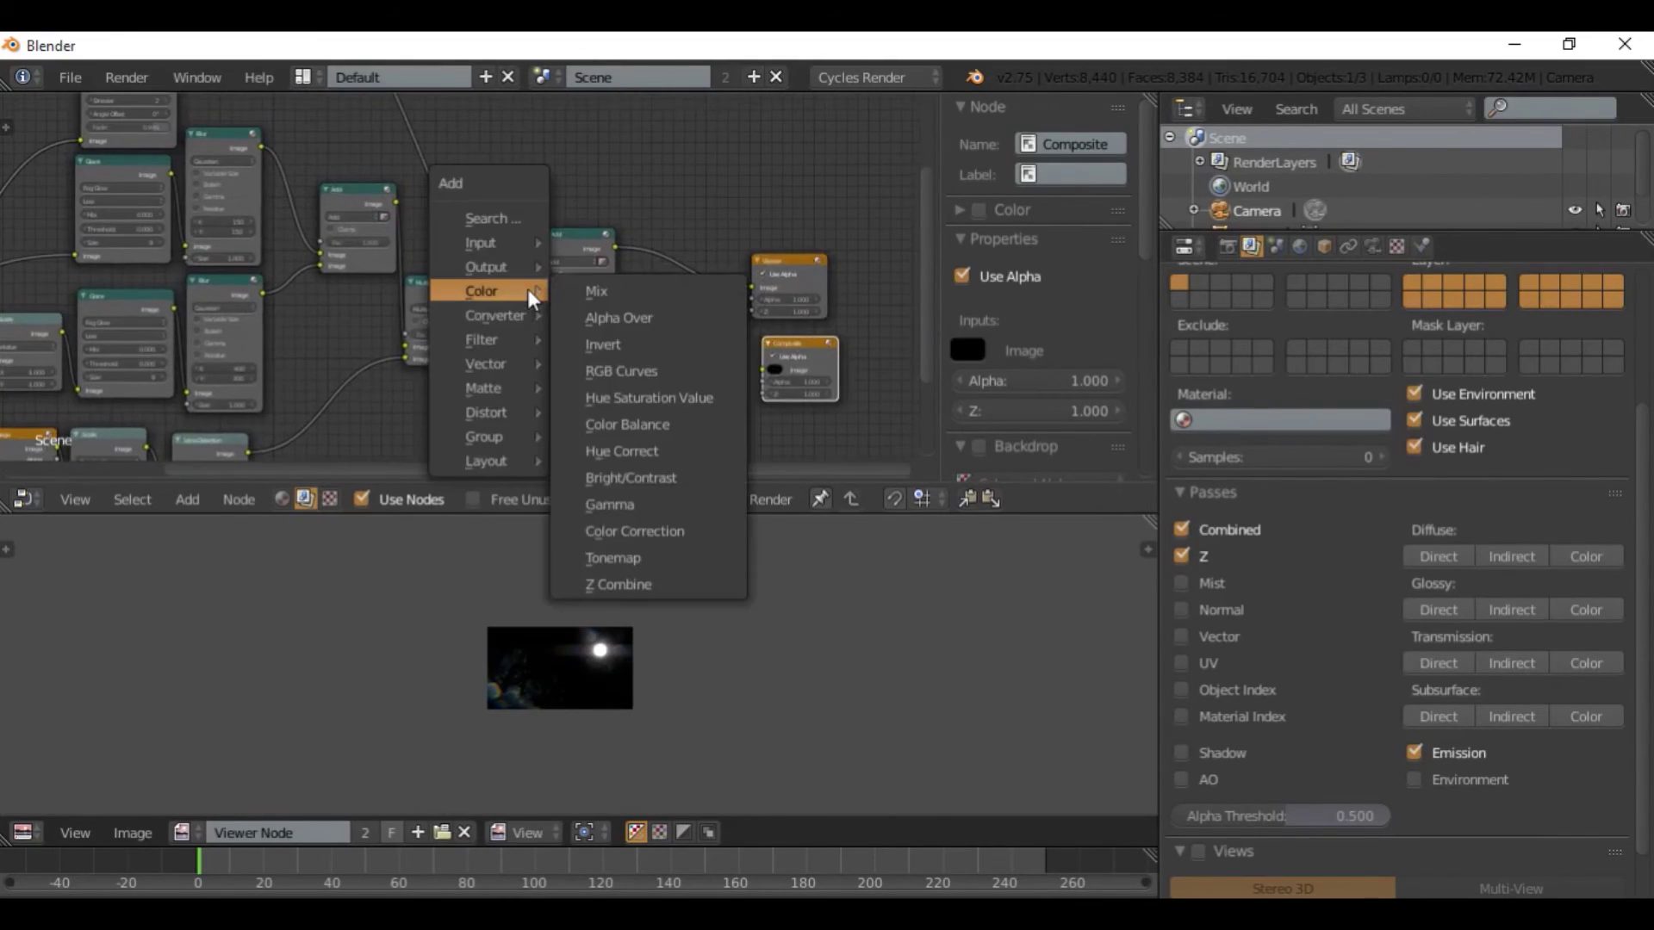
left_click(601, 293)
left_click(654, 261)
Link the Render Layers Image output to the second image input of the new Mix node.
scroll(679, 324, "up", 1)
scroll(373, 292, "down", 1)
middle_click_drag(99, 298, 318, 285)
left_click_drag(73, 231, 886, 338)
middle_click_drag(886, 337, 437, 354)
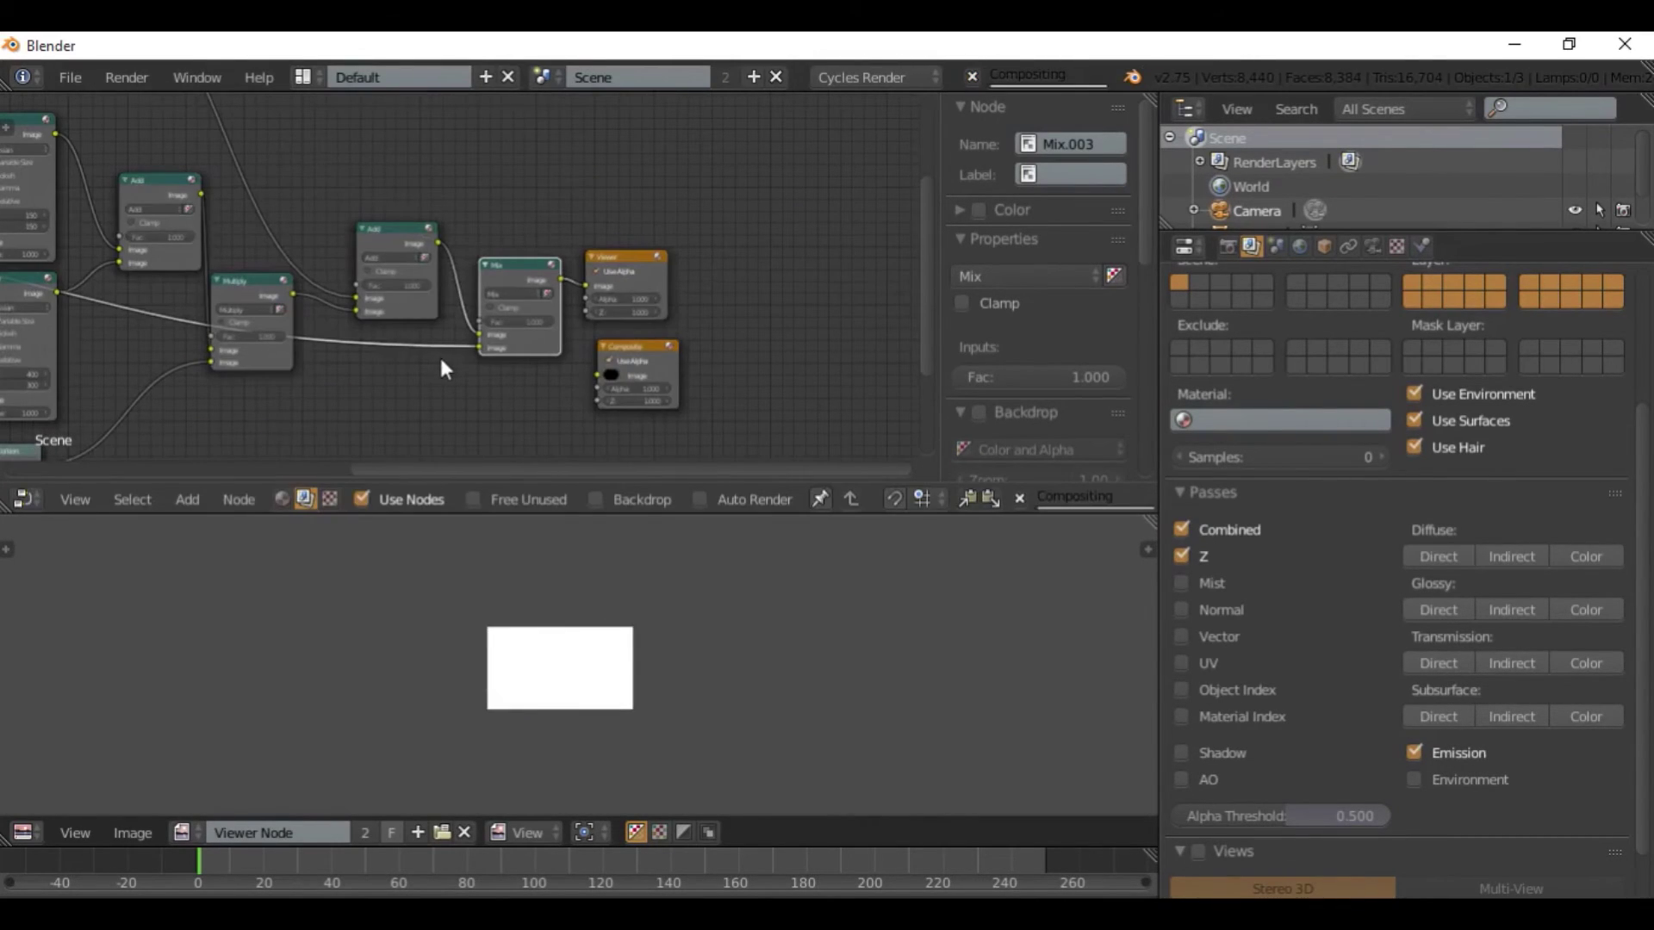
Link the Mix output to the Composite node, space out the output nodes, and add a reroute point joining both output links.
scroll(523, 274, "up", 2)
left_click_drag(578, 281, 622, 391)
left_click_drag(652, 357, 721, 352)
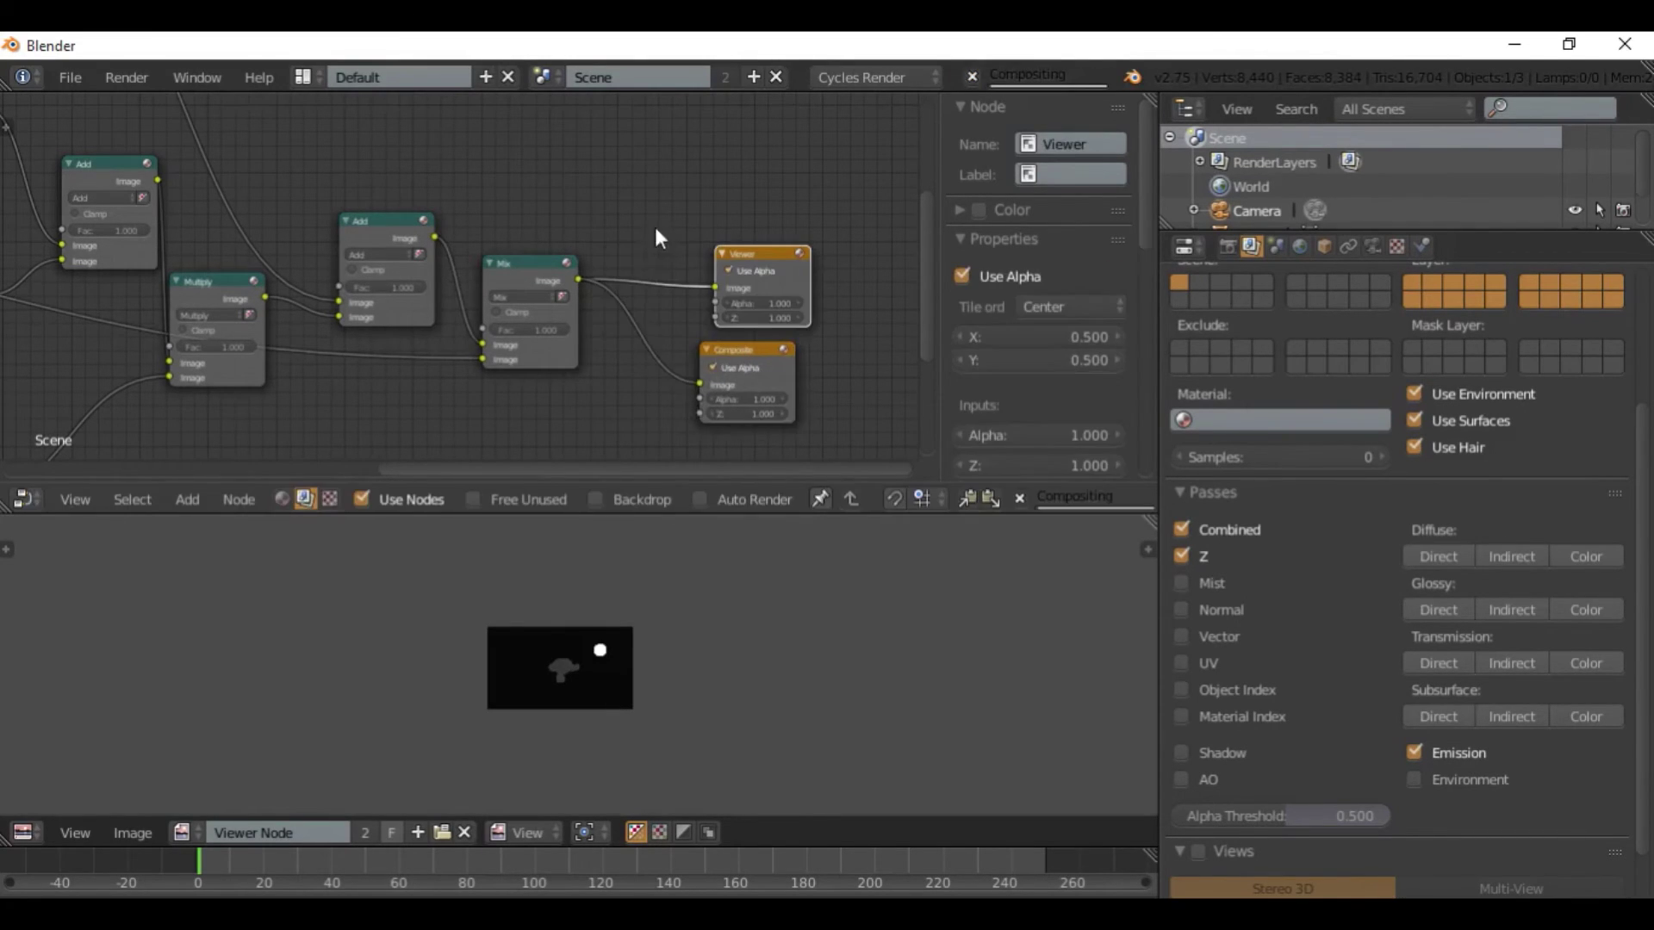
left_click_drag(655, 229, 653, 415, "shift")
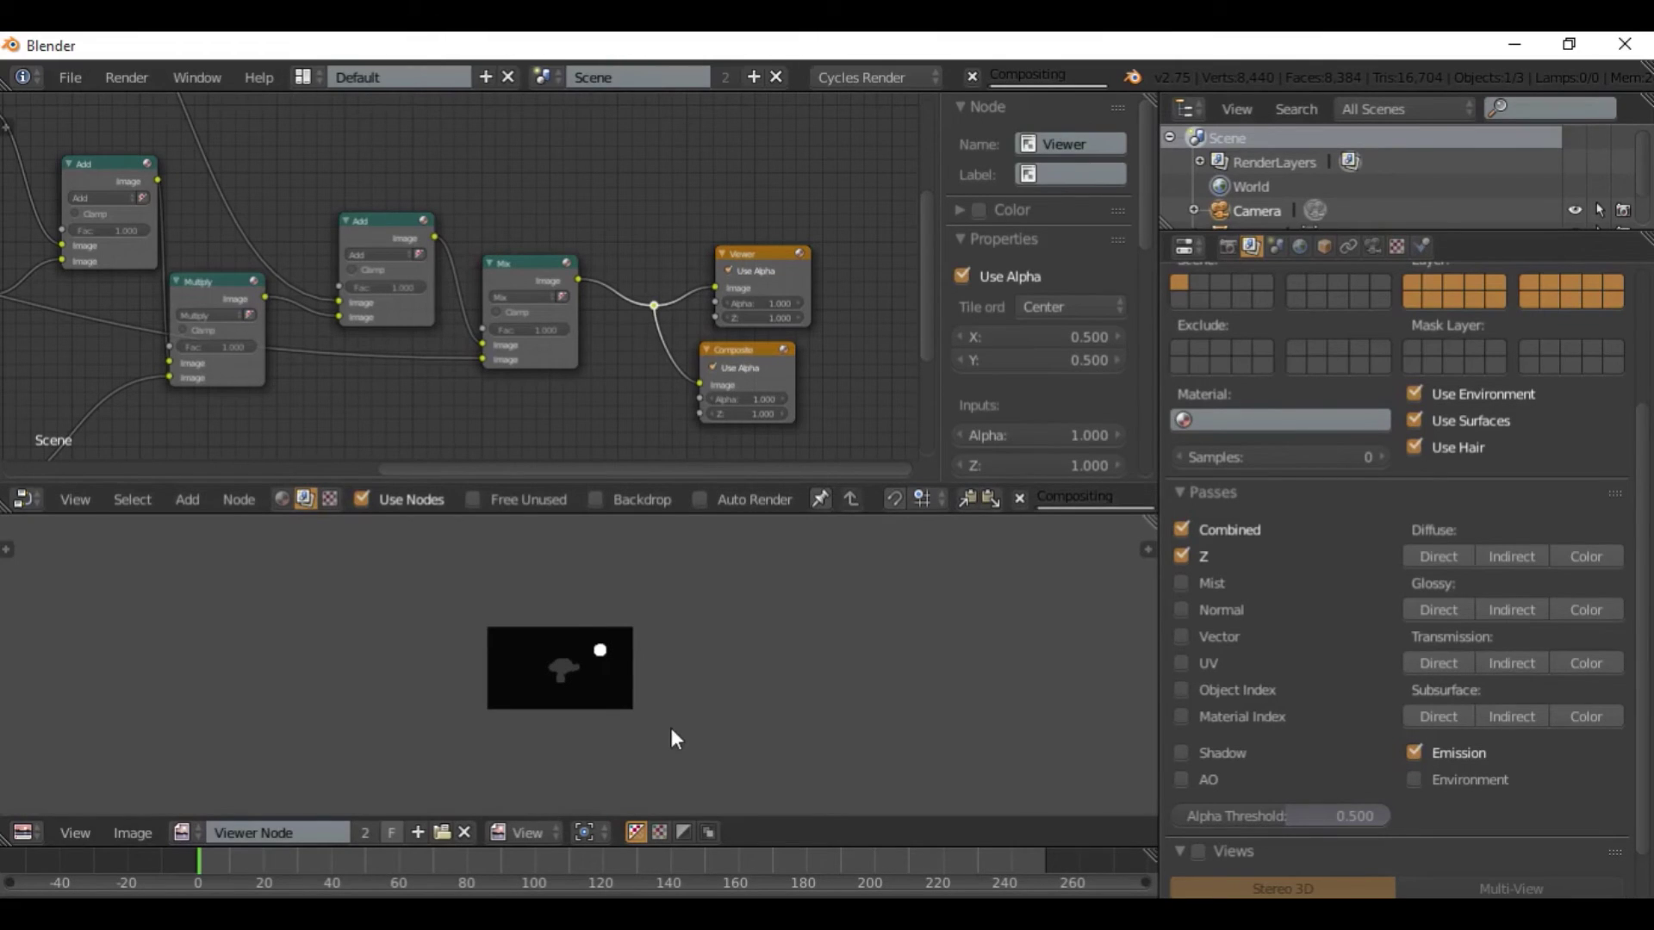
Set the blend mode of the final Mix node to Add.
scroll(575, 664, "up", 5)
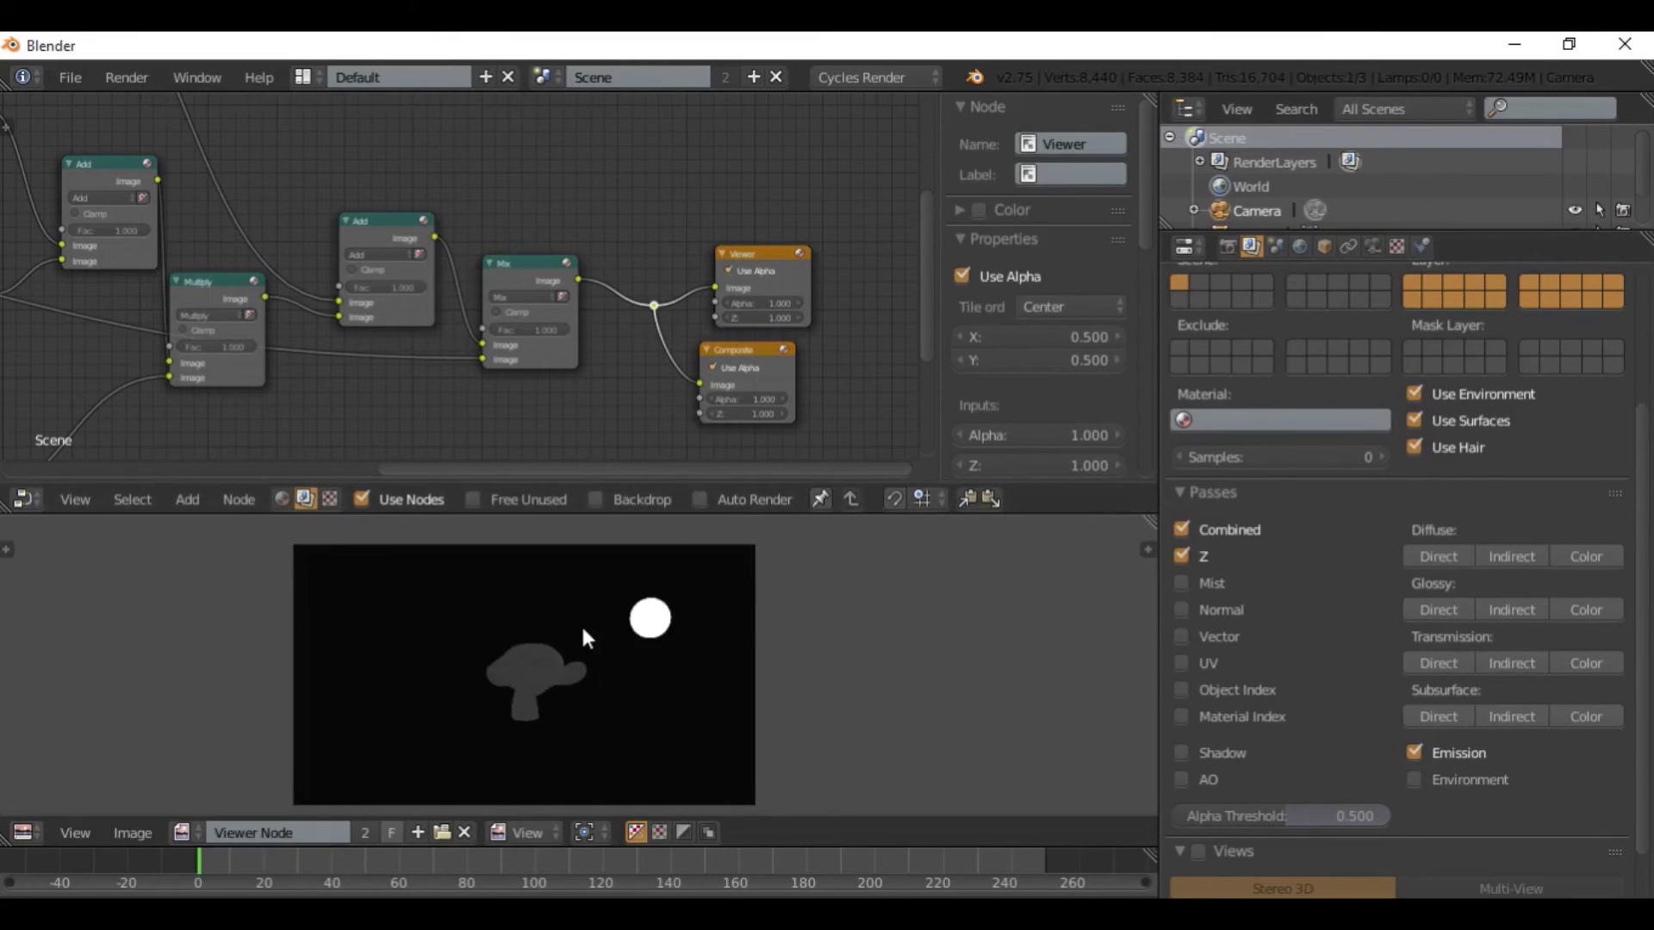
scroll(563, 429, "up", 1)
left_click(525, 302)
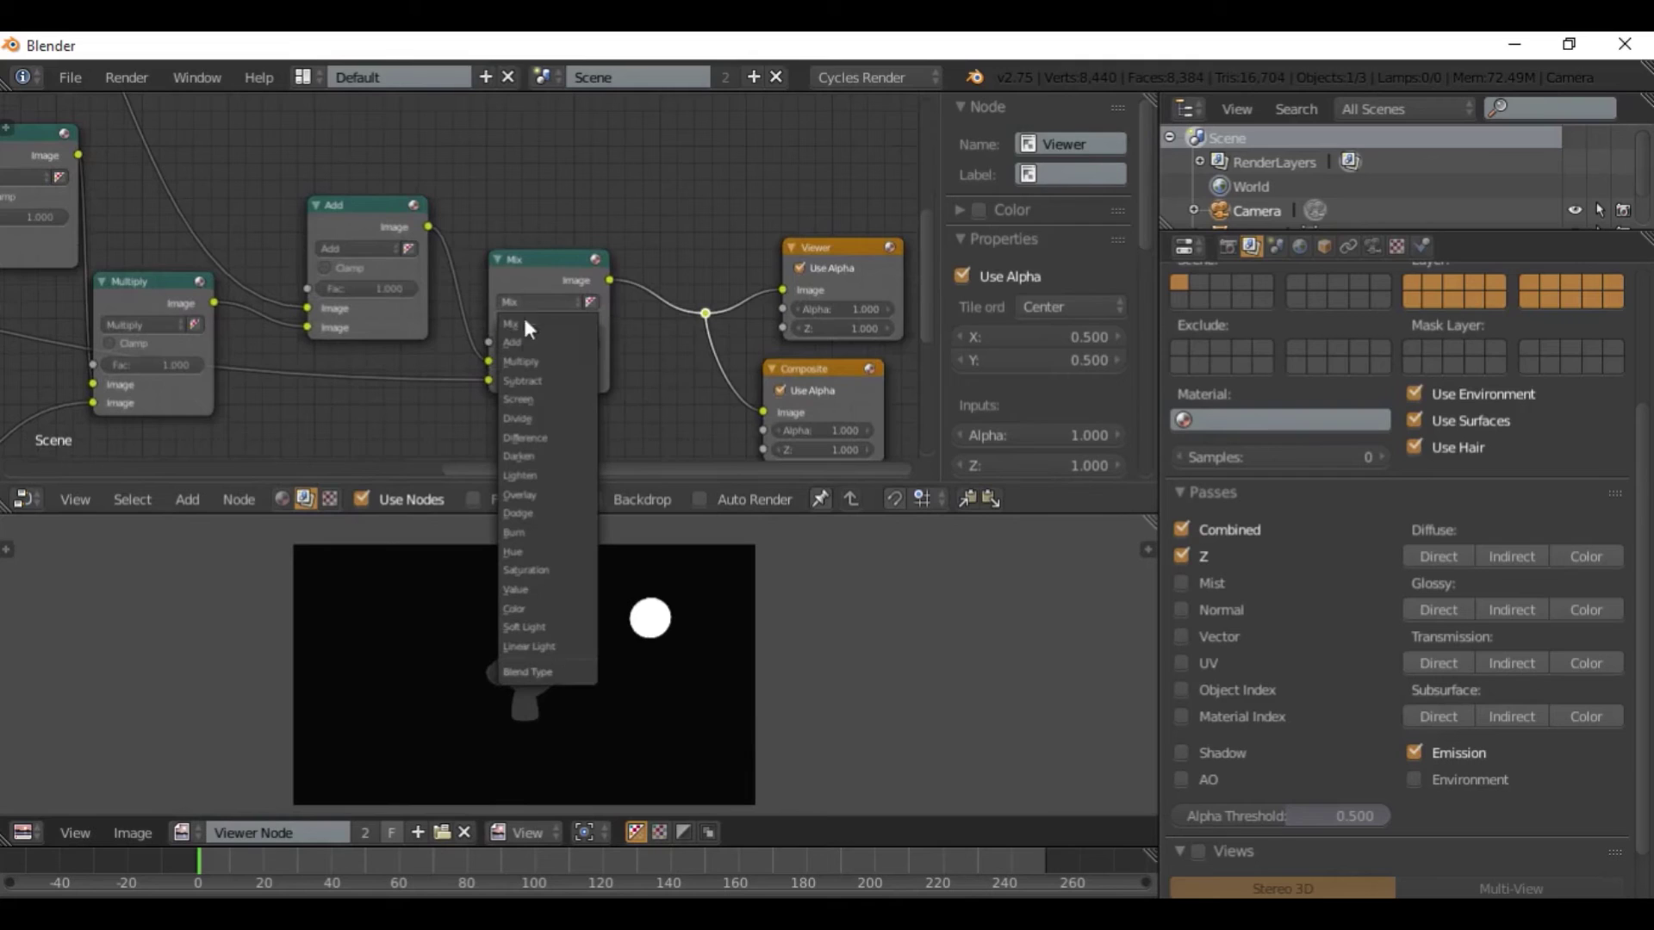
left_click(522, 341)
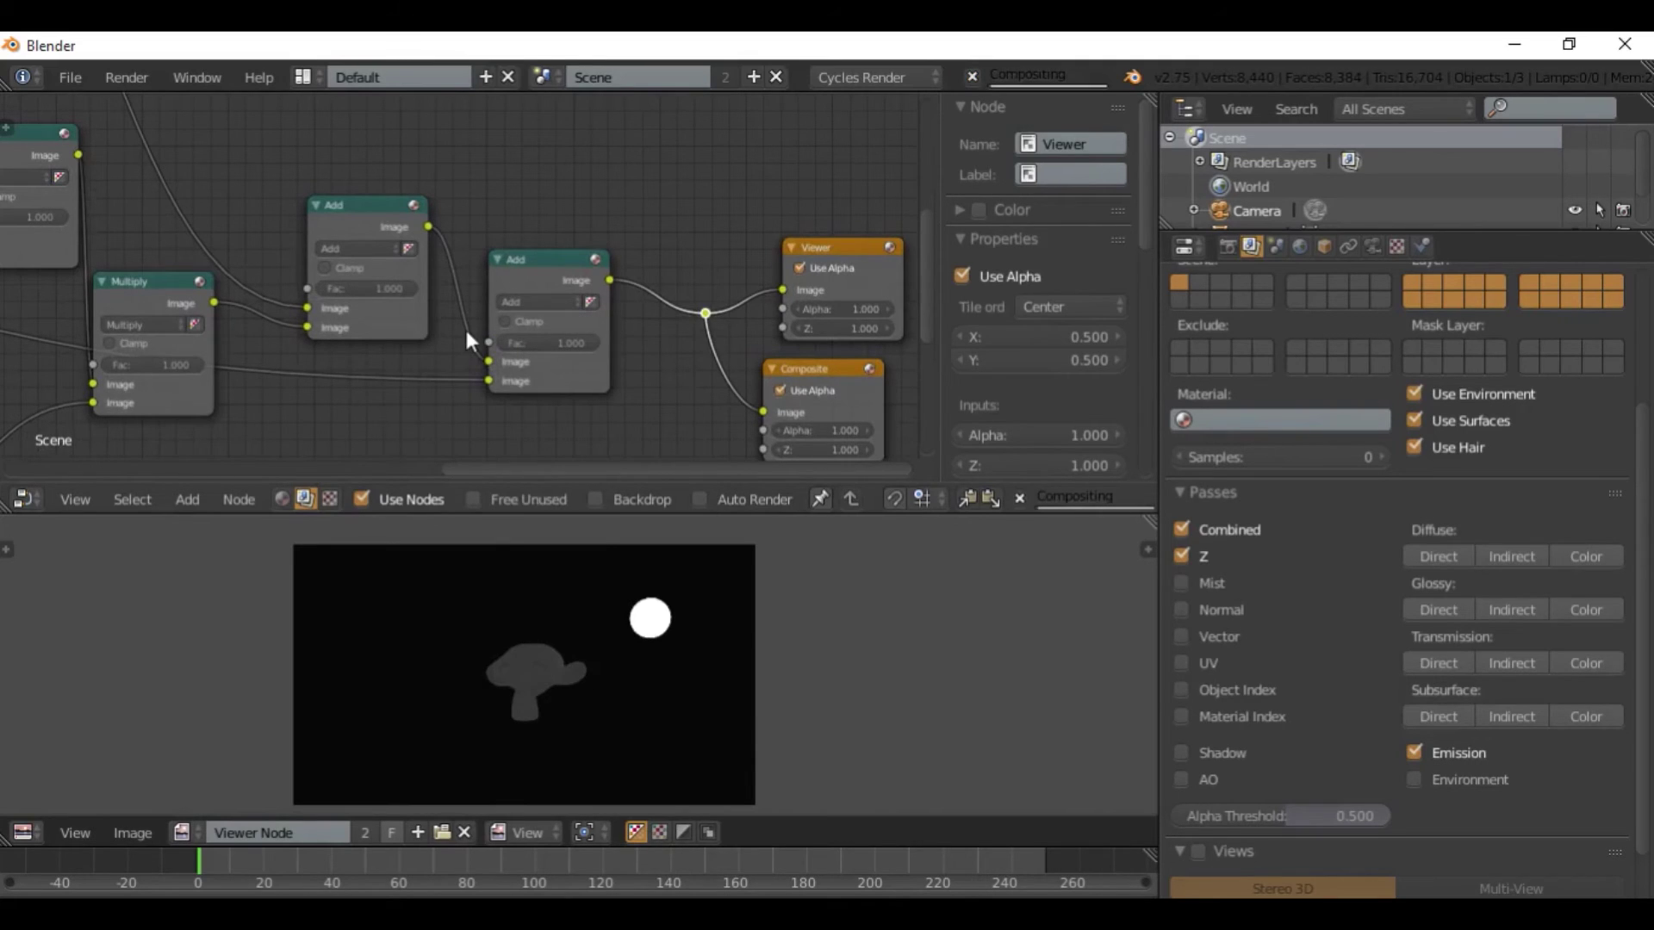
Change the lower image editor into a 3D View and show the scene in solid shading.
middle_click_drag(534, 393, 534, 390)
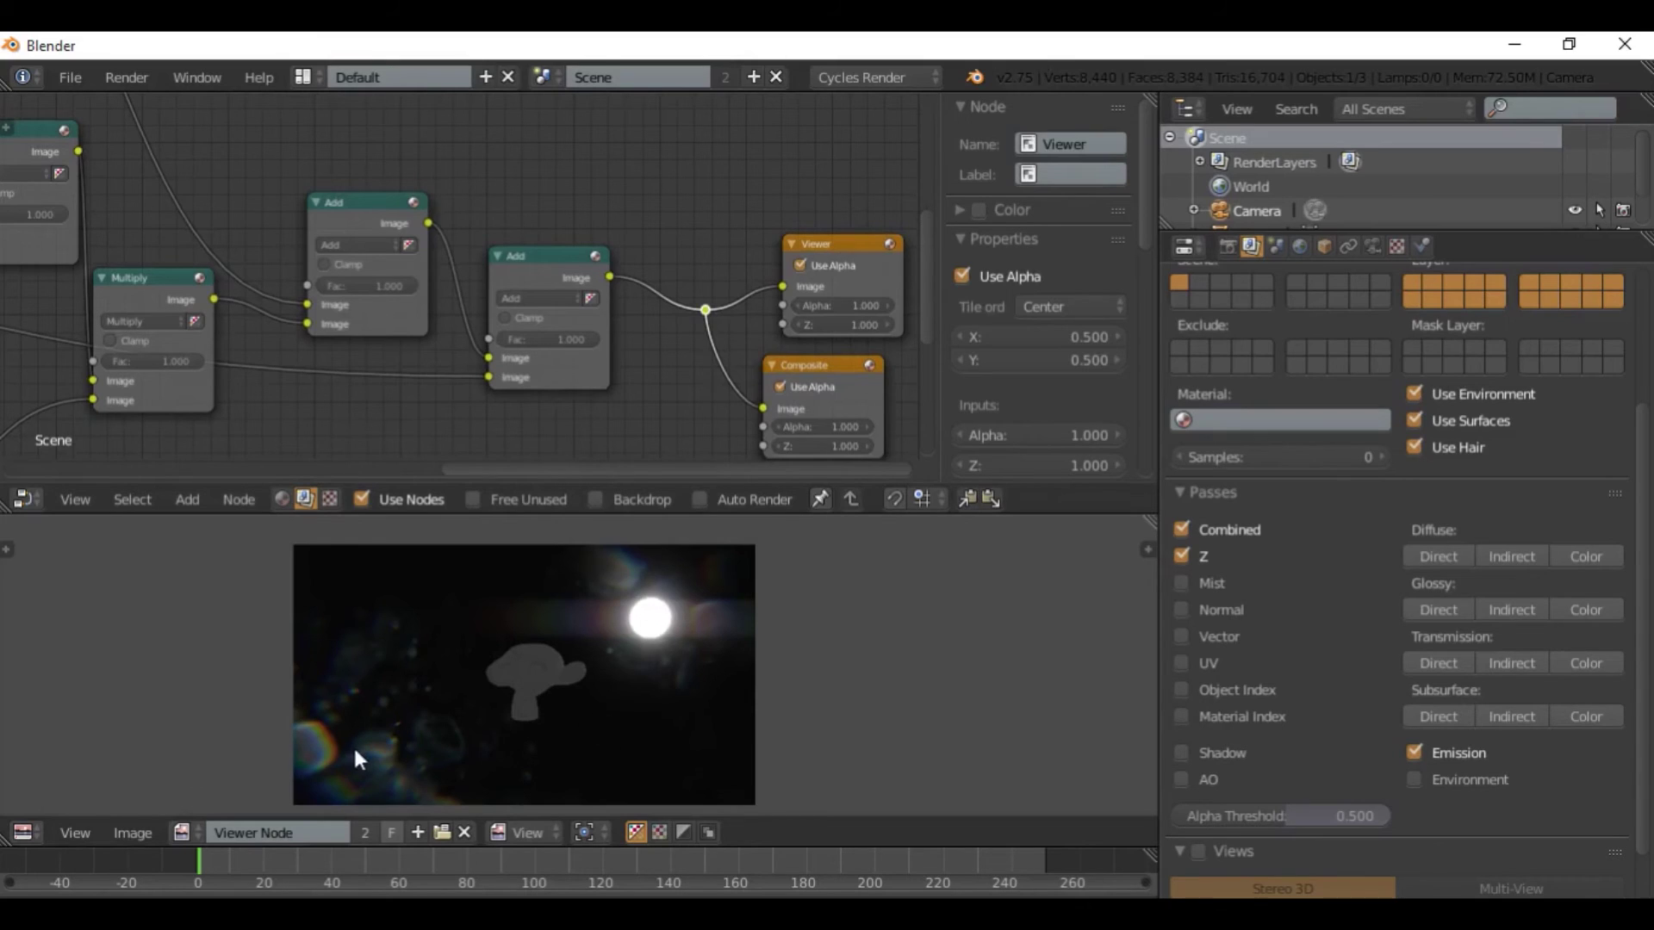
scroll(352, 749, "up", 1)
scroll(346, 745, "down", 2)
middle_click_drag(346, 743, 375, 707)
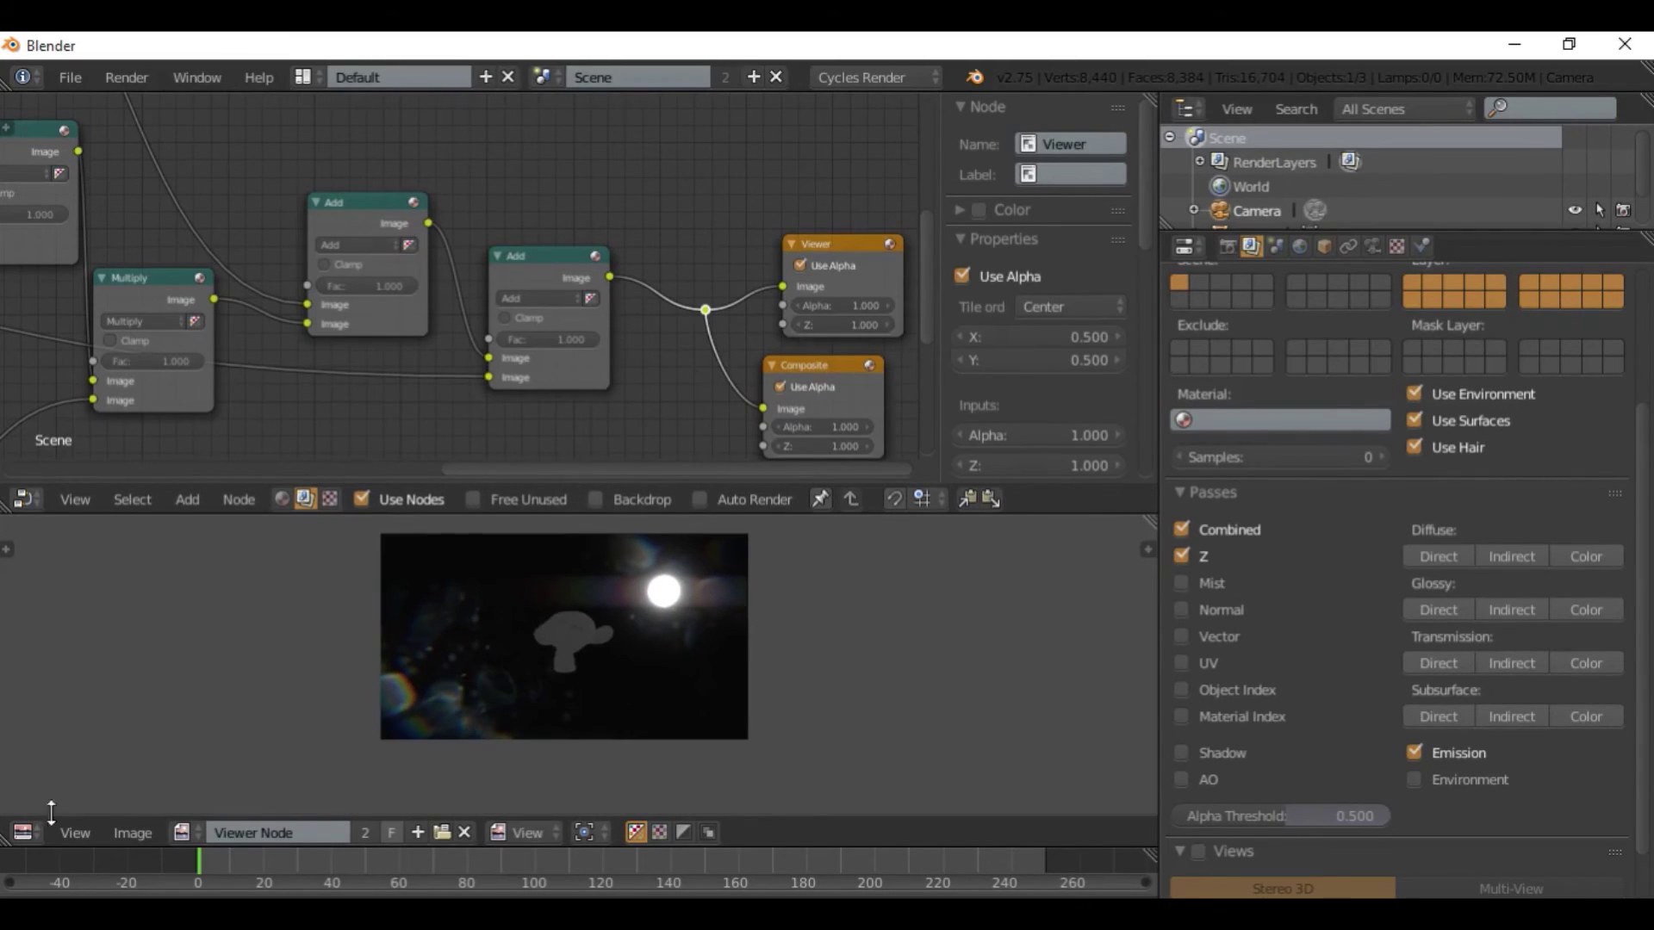
left_click(28, 832)
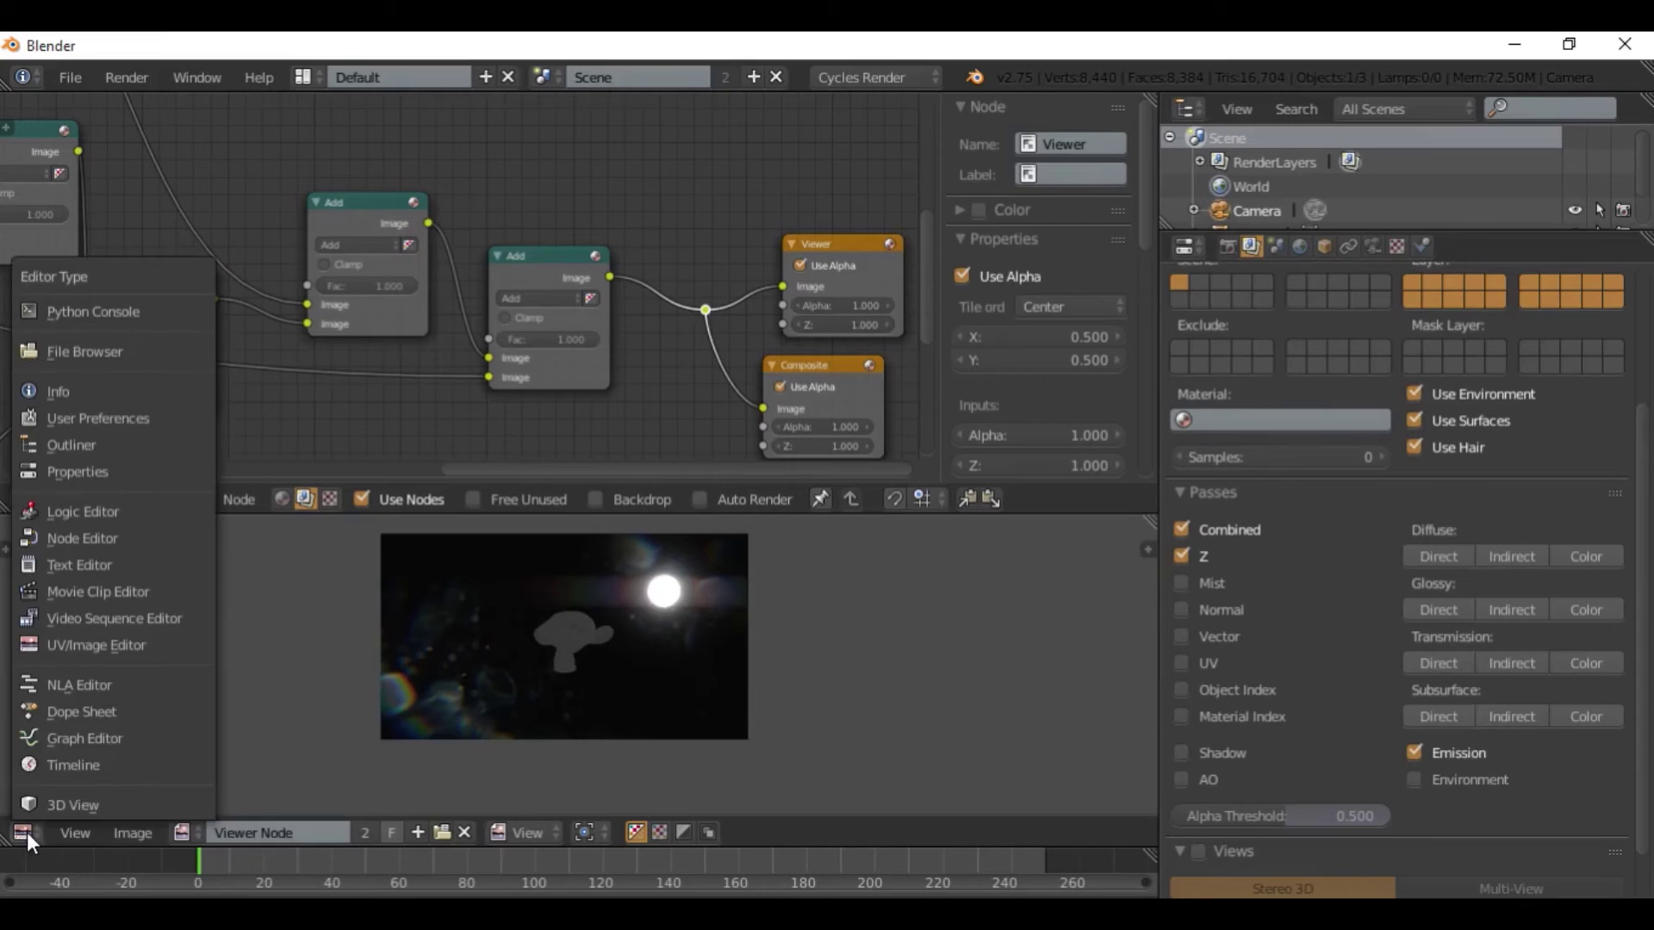
left_click(54, 801)
mouse_move(627, 708)
middle_mouse_down()
mouse_move(583, 723)
mouse_move(717, 651)
mouse_move(651, 706)
middle_mouse_up()
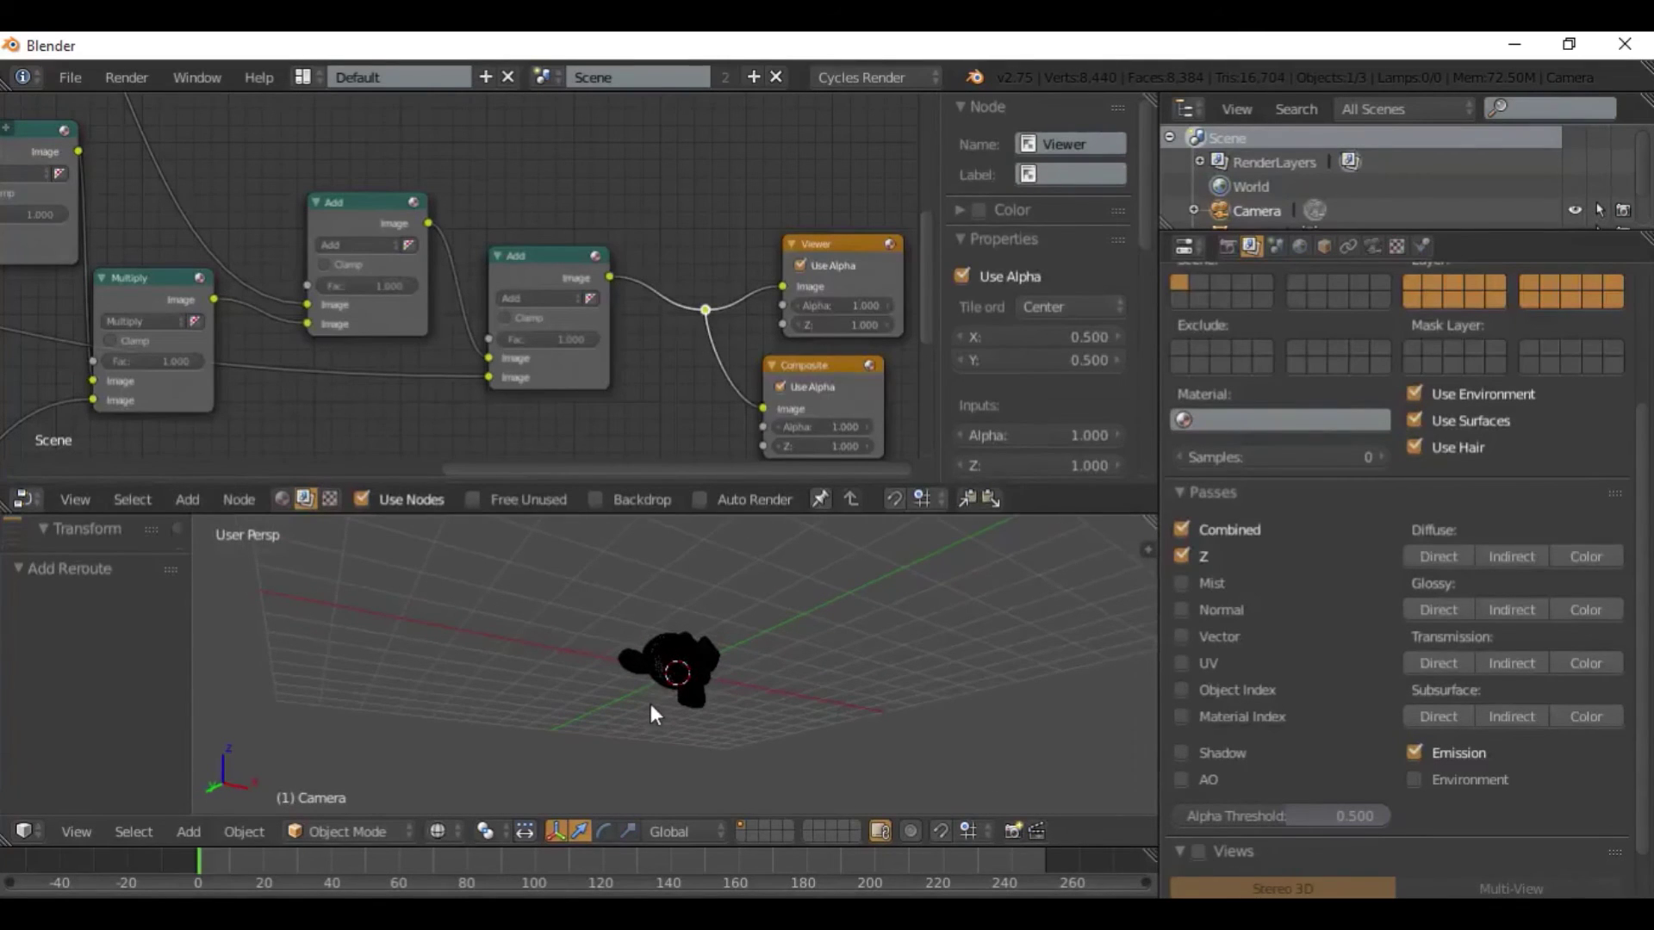
scroll(660, 655, "up", 1)
key("z")
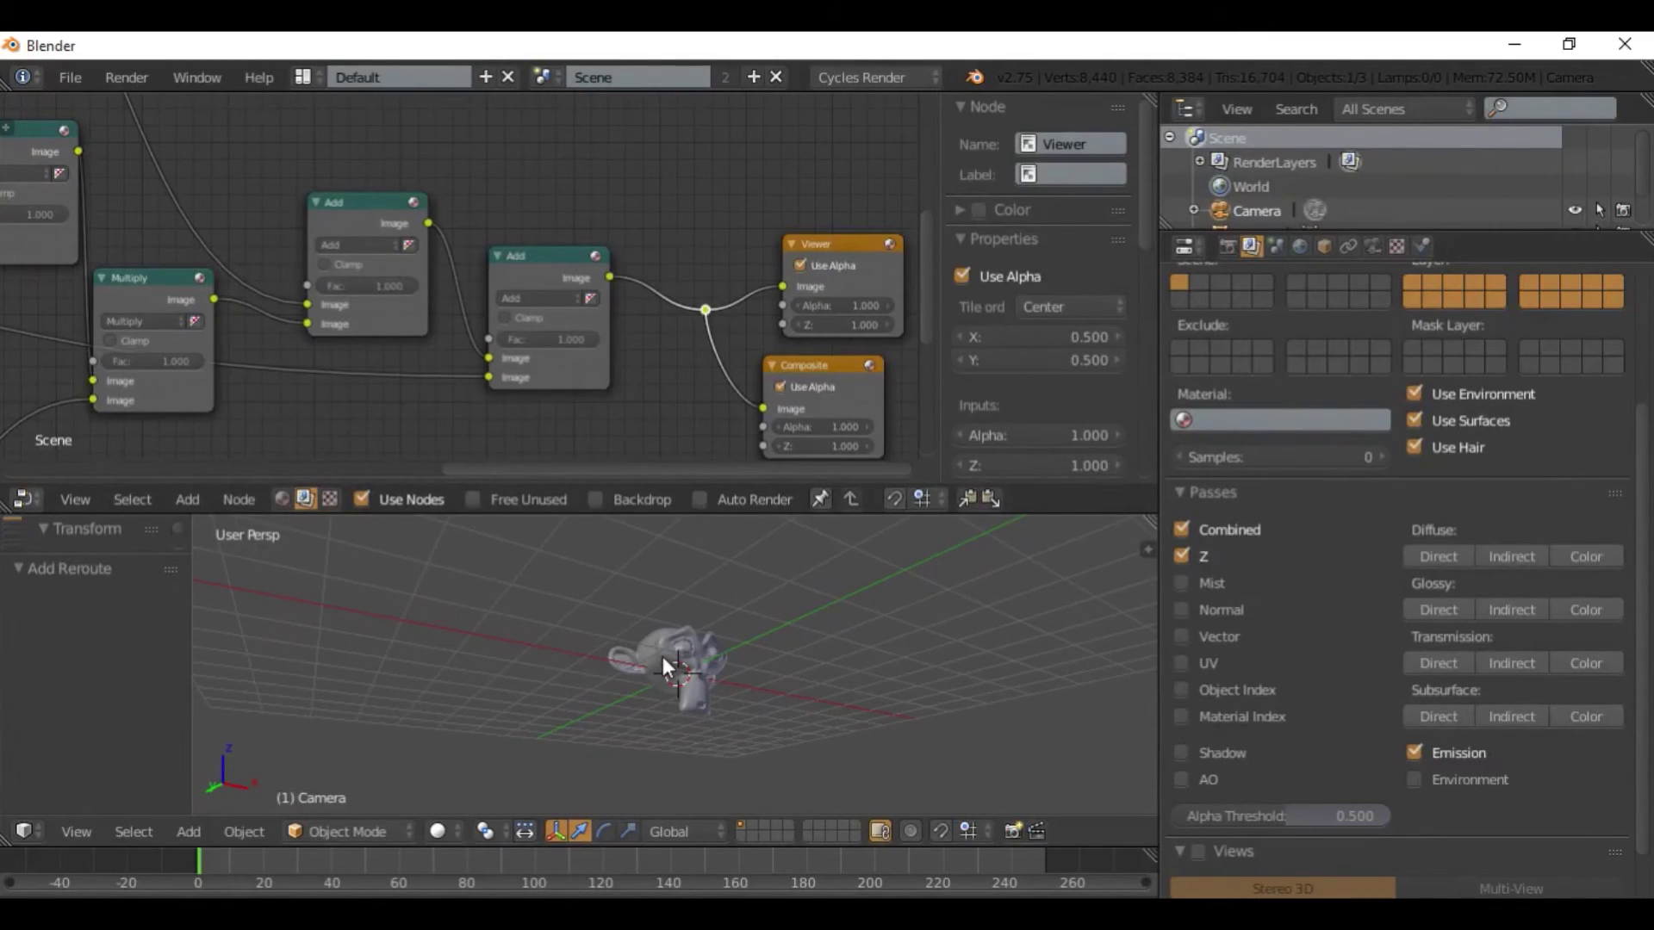
Align the camera to a view where the sphere peeks out from behind the monkey head and render the frame.
key("ctrl+alt+KP_0")
key("F12")
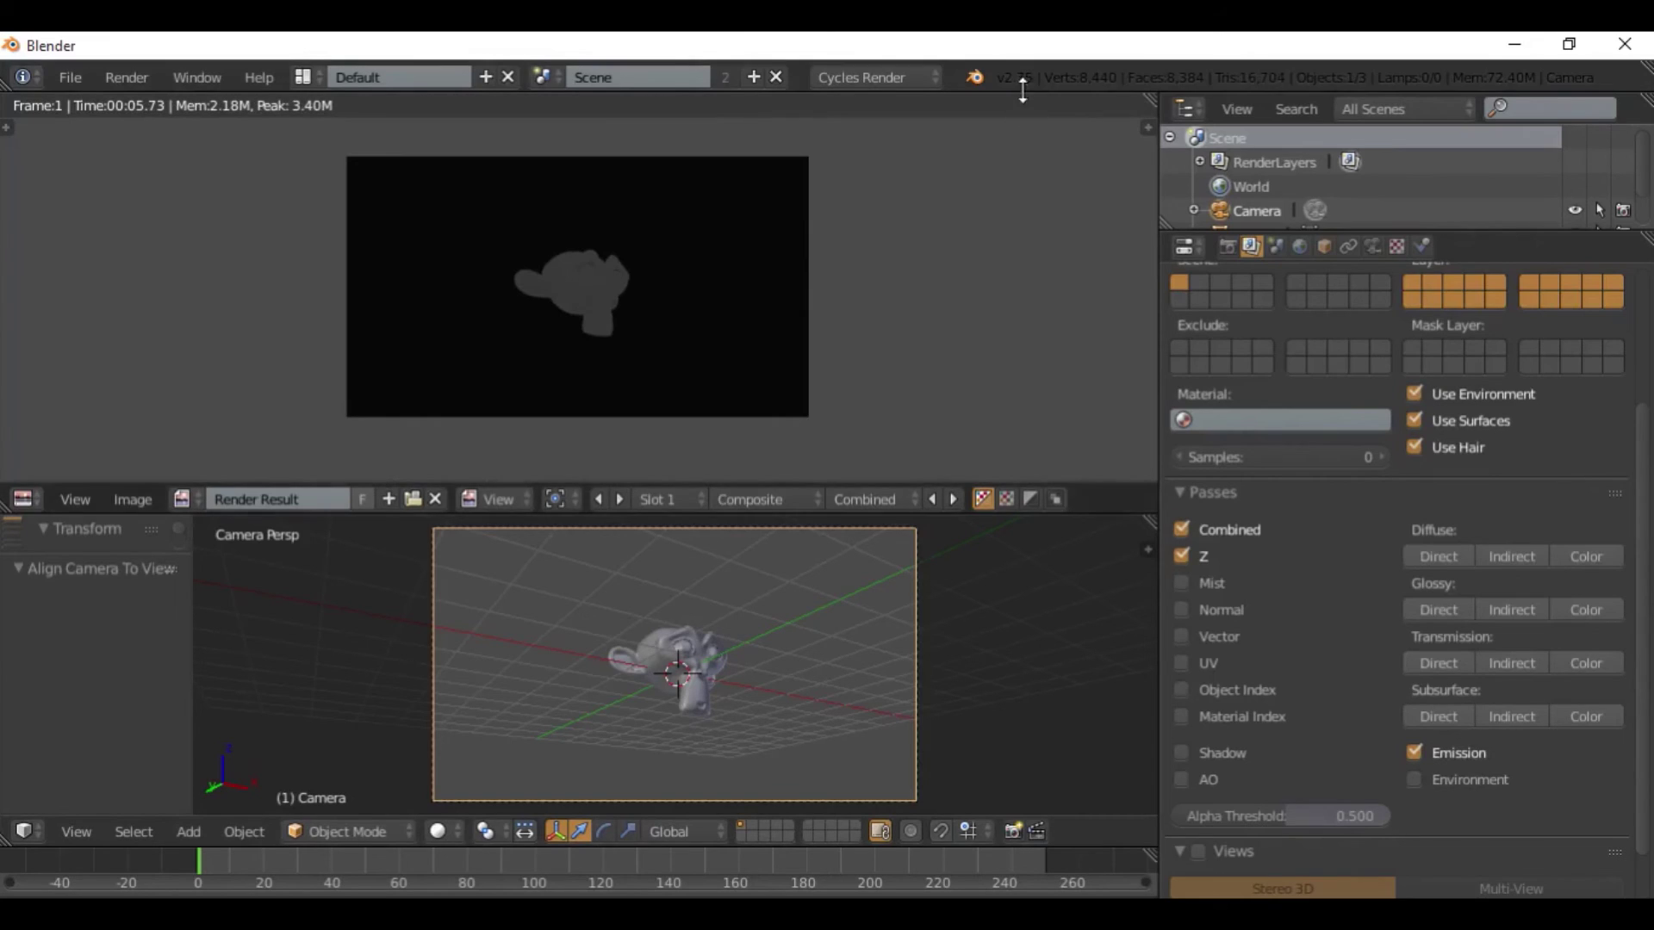
middle_click_drag(715, 679, 673, 690)
key("KP_0")
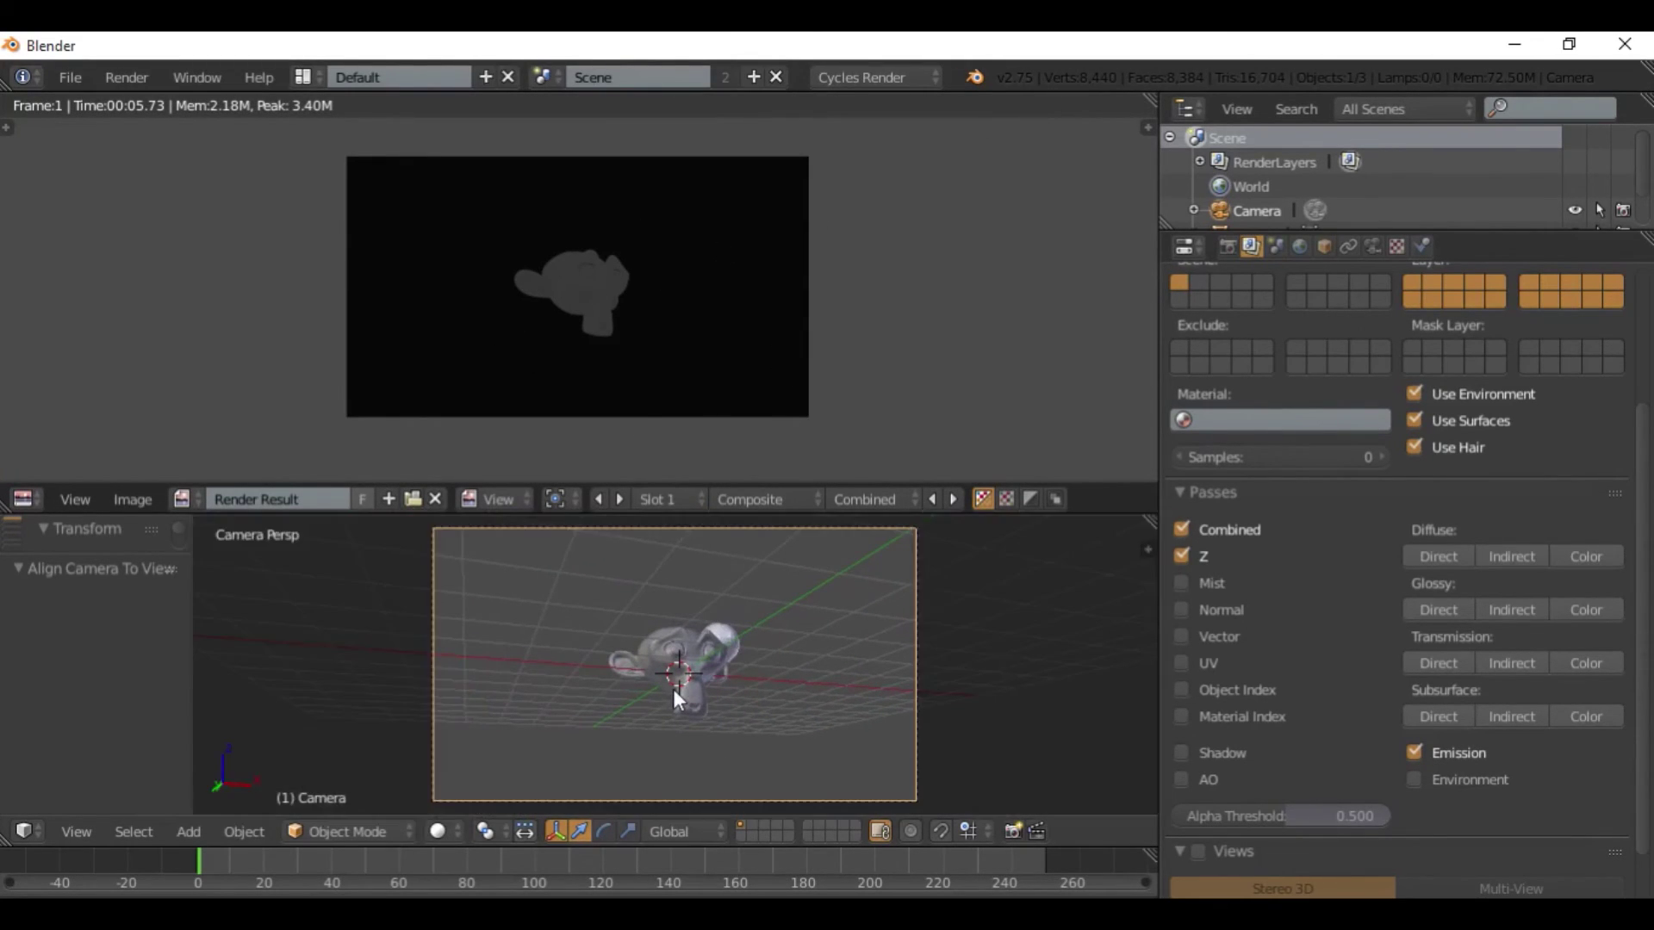
key("F12")
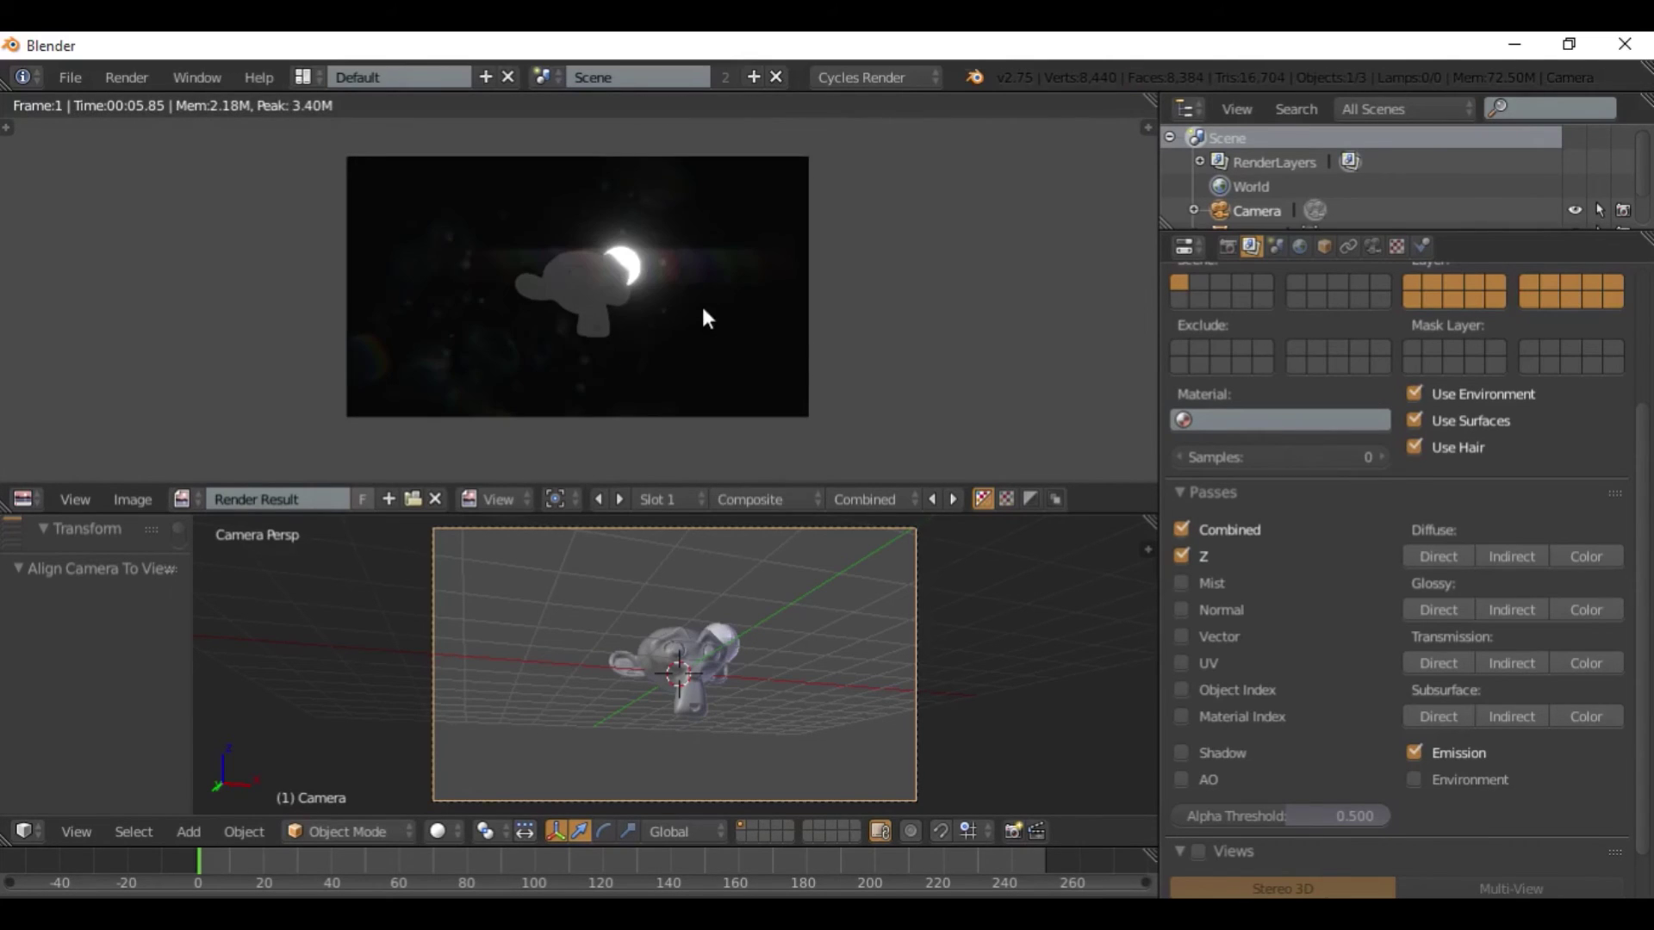
scroll(609, 297, "up", 3)
scroll(258, 319, "down", 3)
scroll(681, 620, "up", 2)
Scale the glowing sphere up by about 2.14 and render the frame again.
right_click(777, 633)
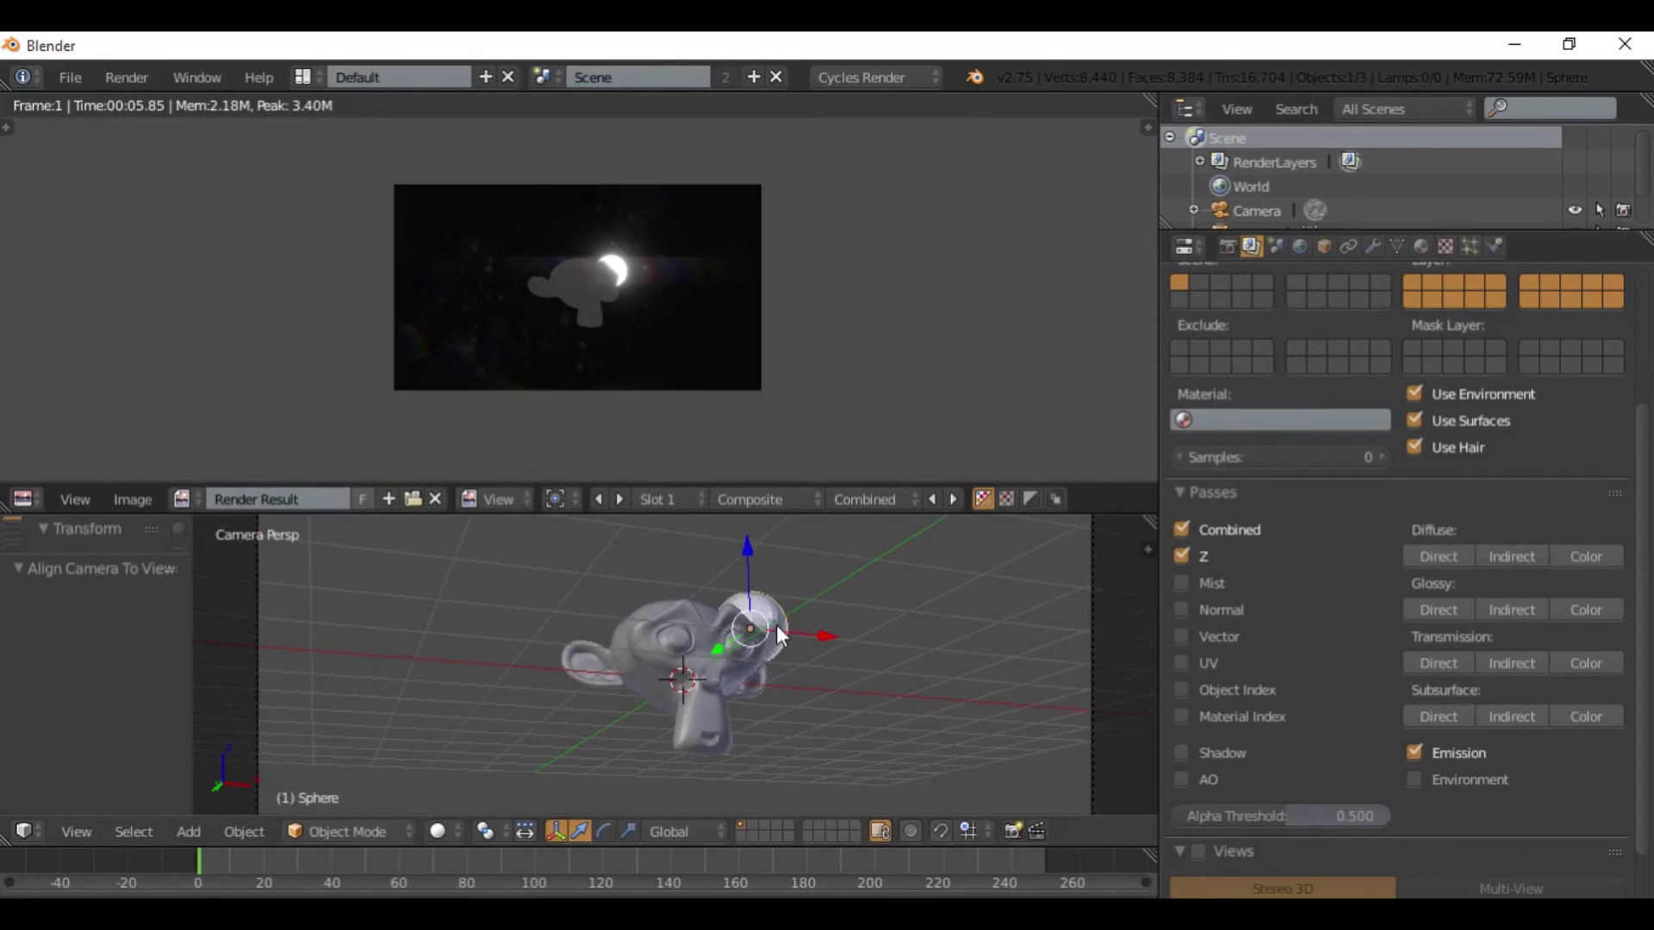
key("s")
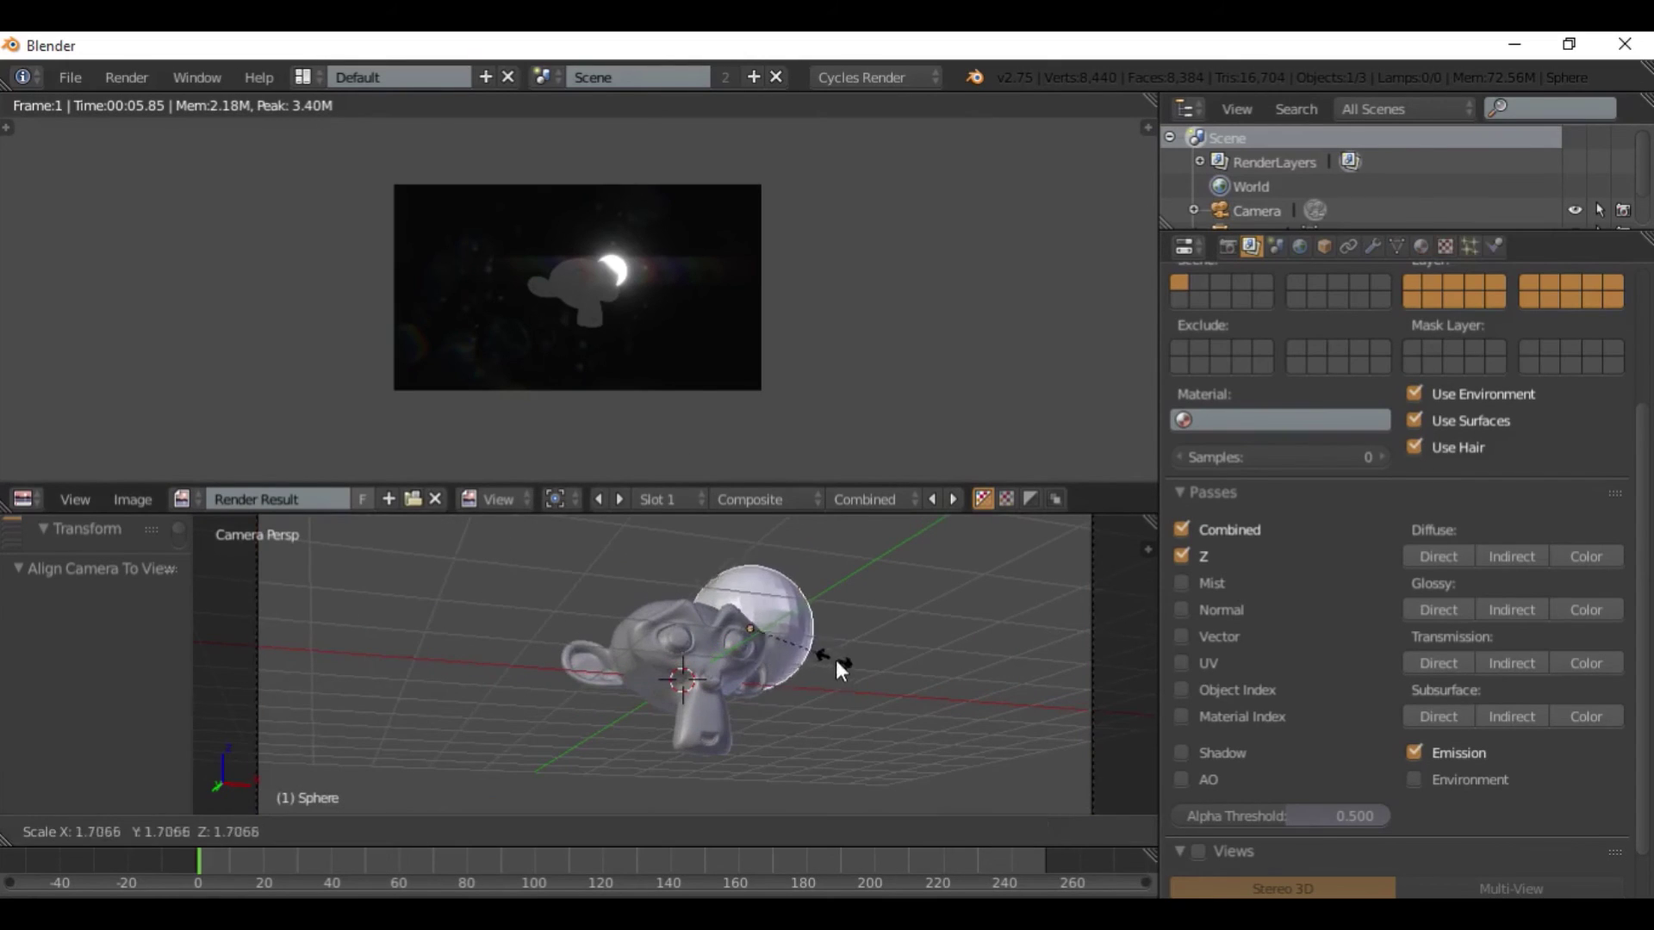
left_click(850, 679)
key("F12")
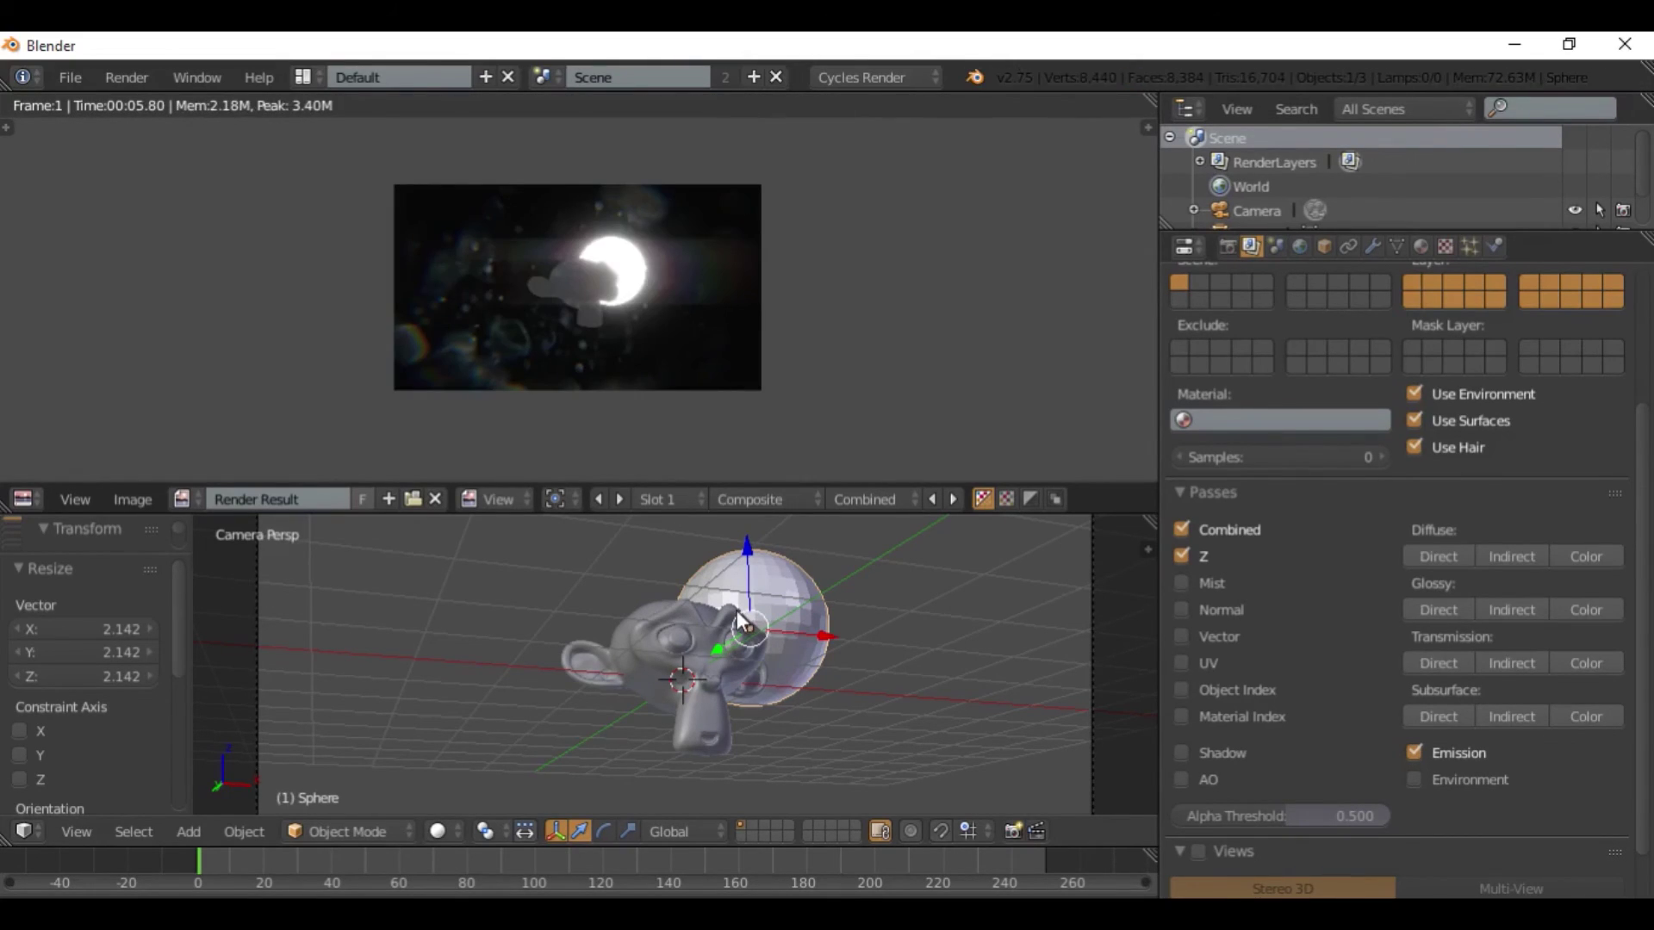
Move the sphere down close behind the monkey head, shifting it about -1 more along X.
scroll(751, 619, "down", 4)
middle_click_drag(751, 619, 624, 690)
scroll(624, 658, "down", 8)
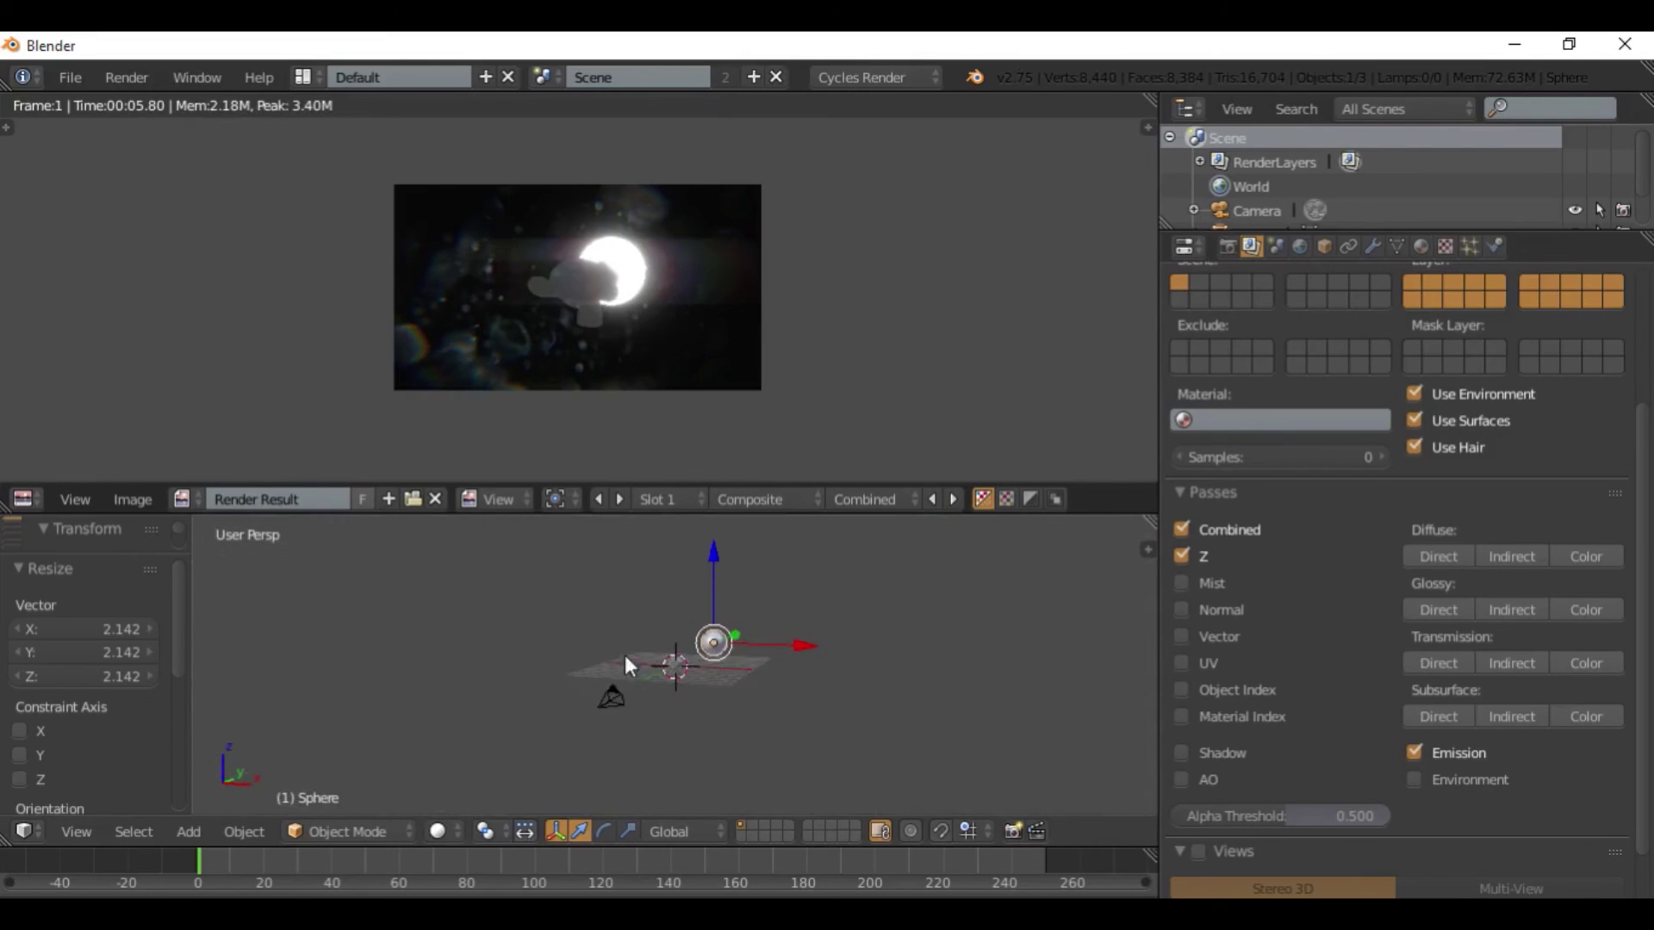
middle_click_drag(702, 648, 824, 734)
scroll(631, 699, "up", 2)
key("g")
left_click(660, 677)
scroll(662, 675, "up", 4)
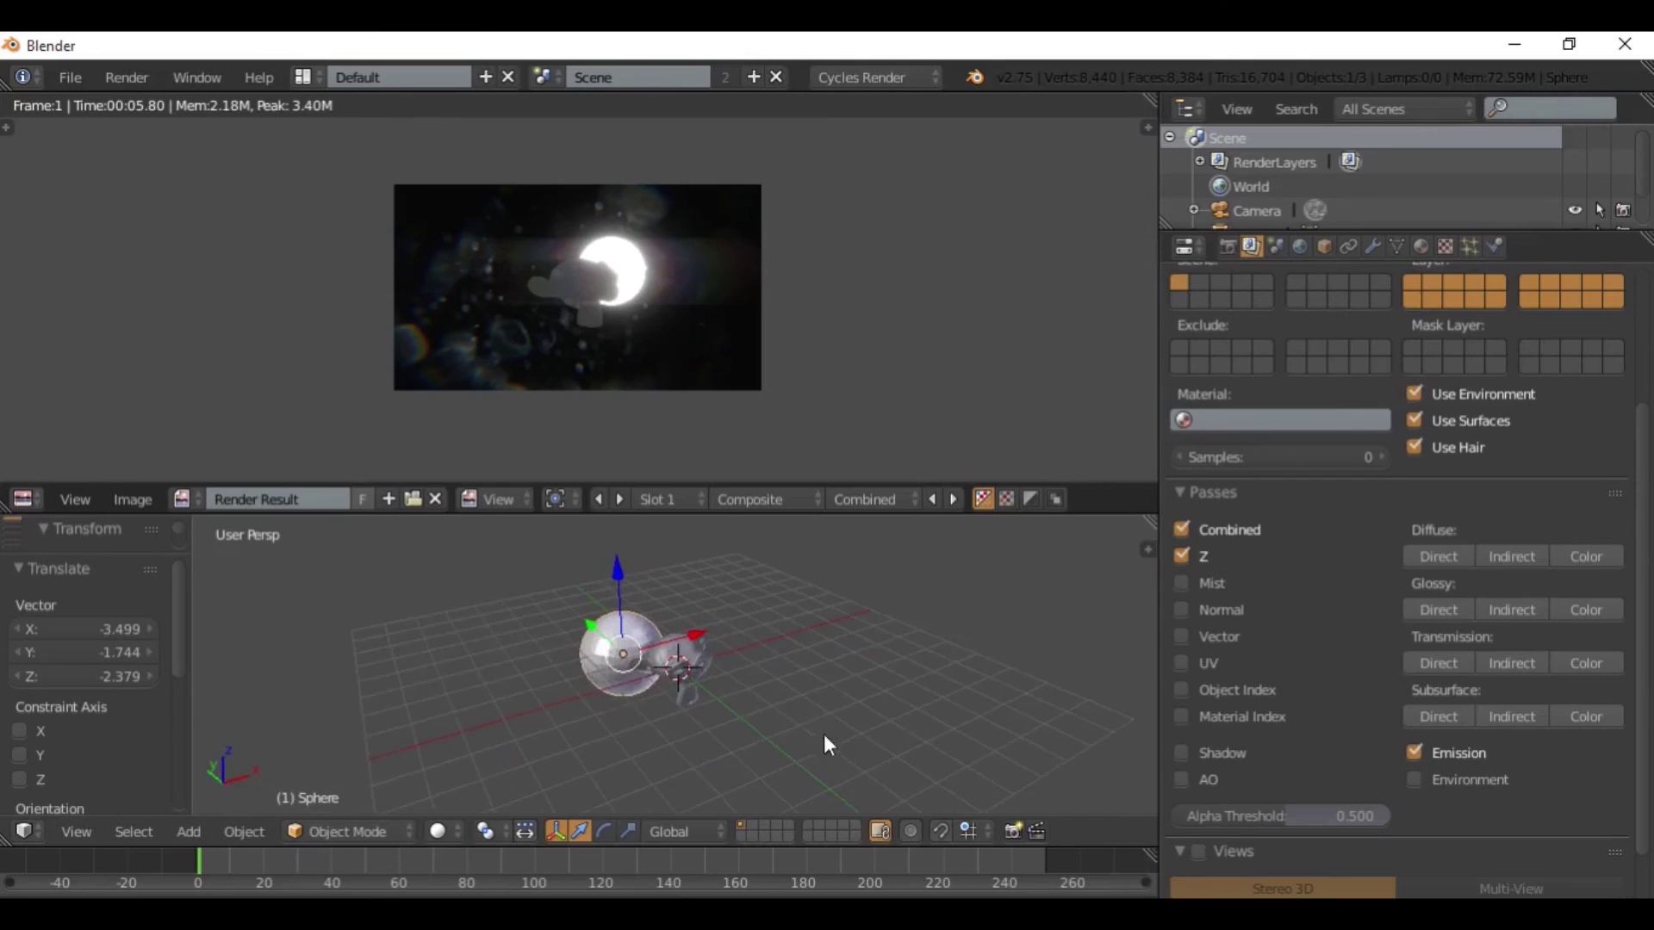
key("g")
key("x")
left_click(643, 644)
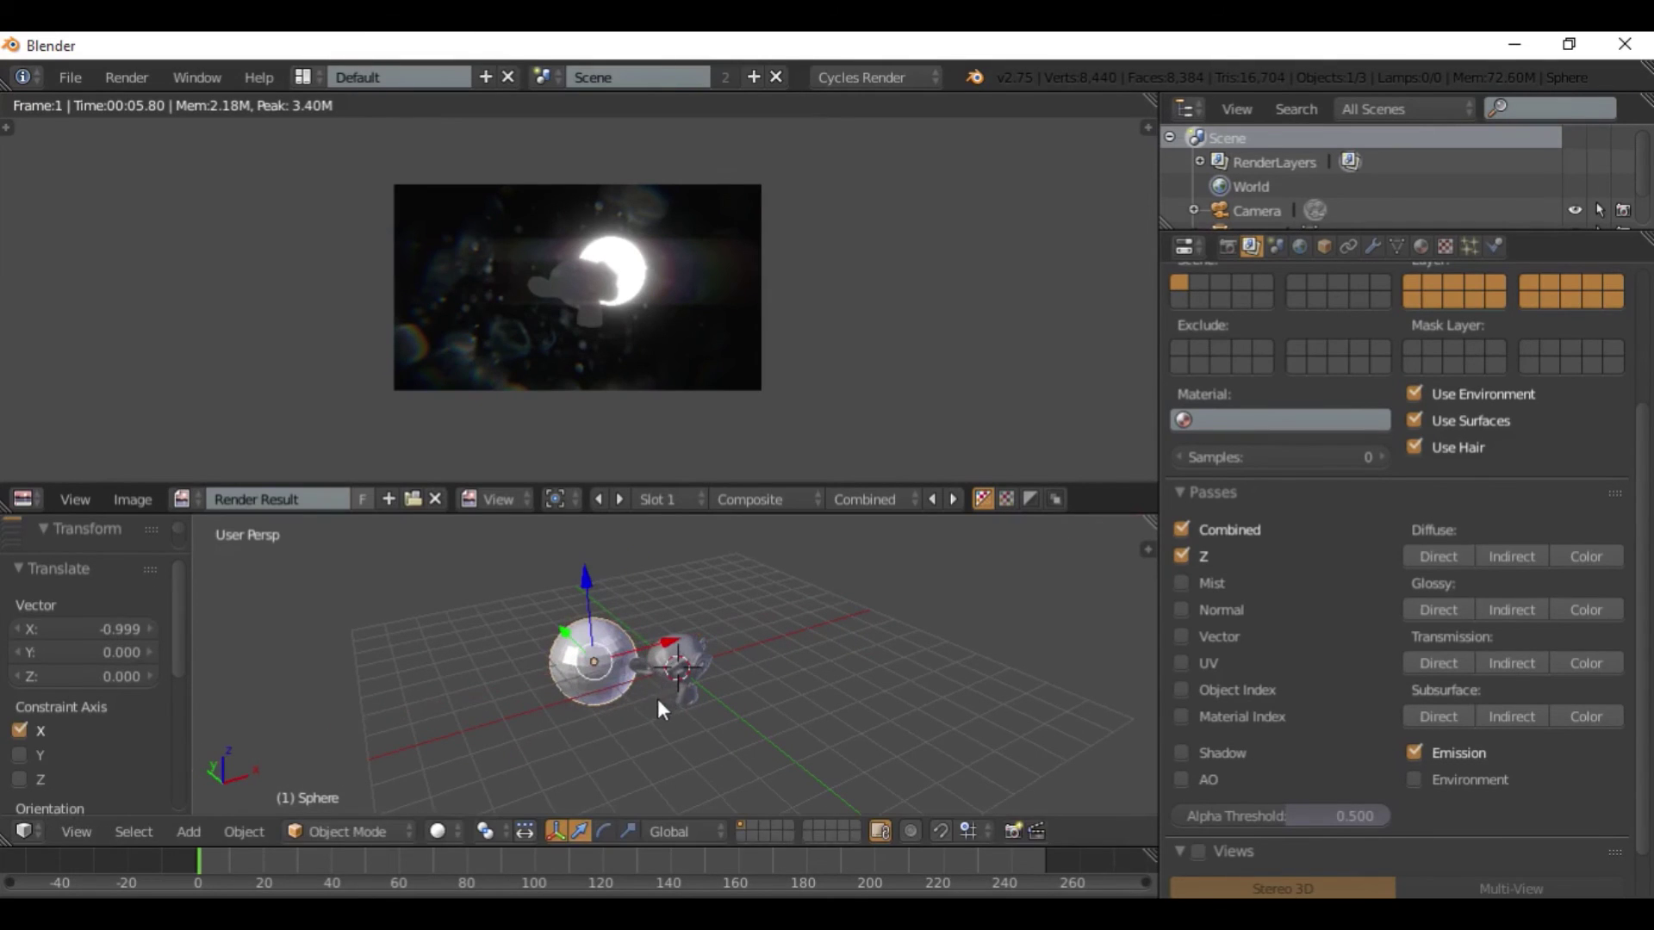
Enlarge the sphere further and centre it behind the monkey head, shifting it about -1.055 along X.
key("s")
left_click(735, 766)
left_click_drag(559, 636, 518, 589)
left_click_drag(634, 603, 597, 603)
Align the camera to a view of the monkey head centred in front of the sphere, fly it backward and render.
middle_click_drag(697, 672, 708, 741)
key("KP_0")
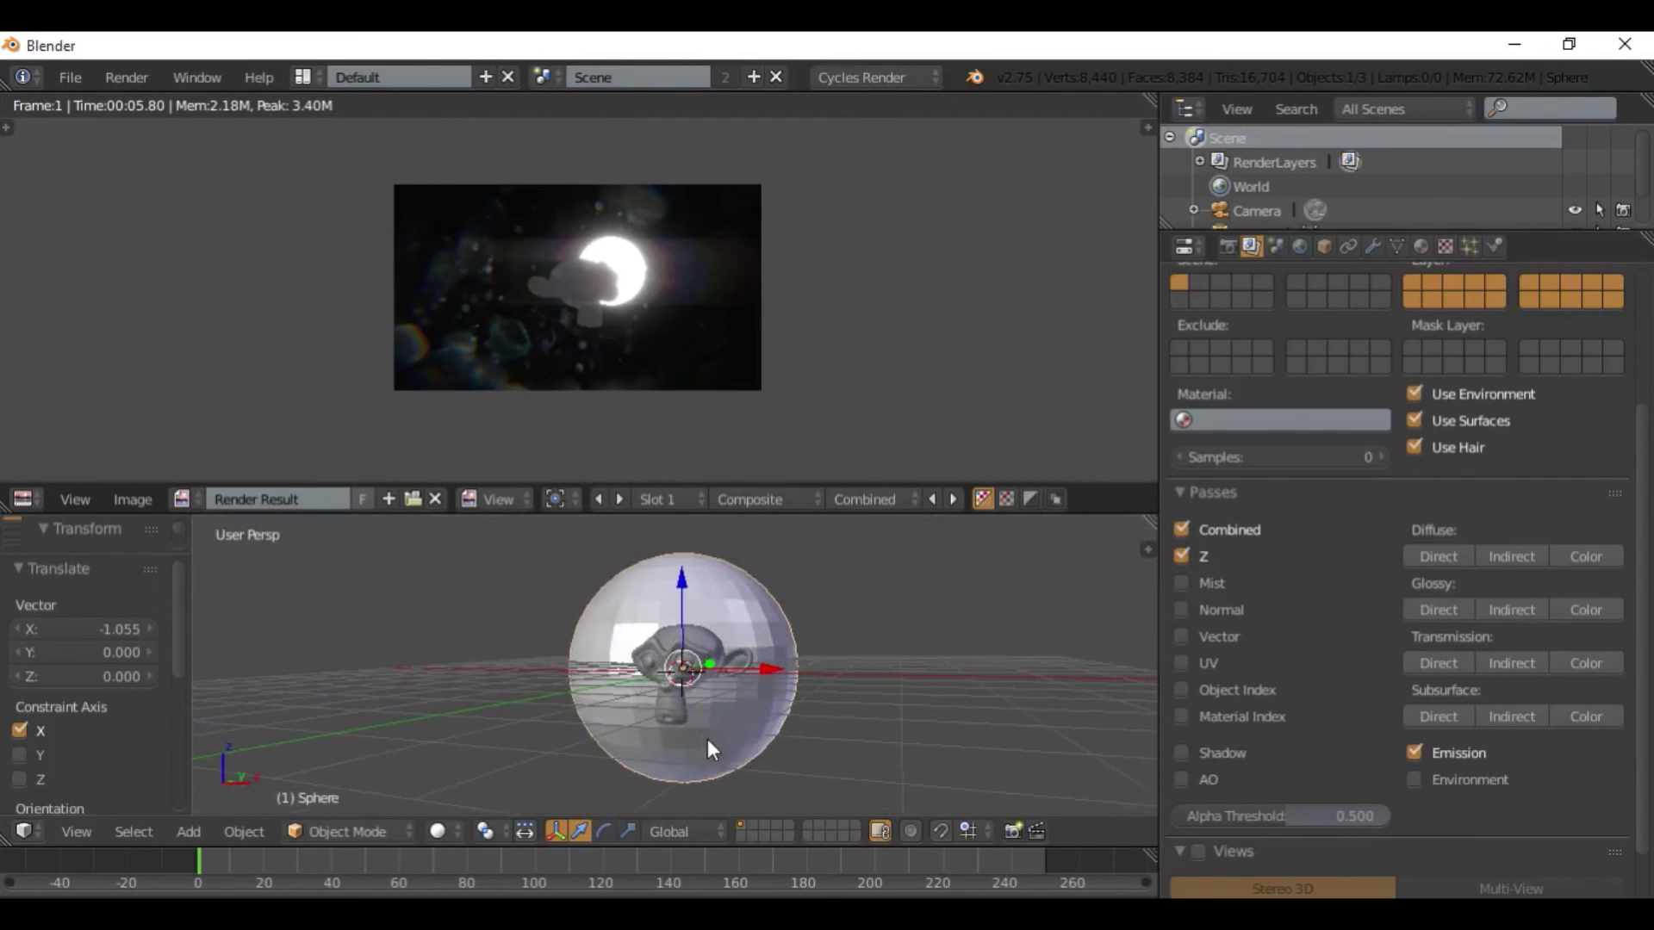
key("ctrl+alt+KP_0")
key("shift+f")
key("s")
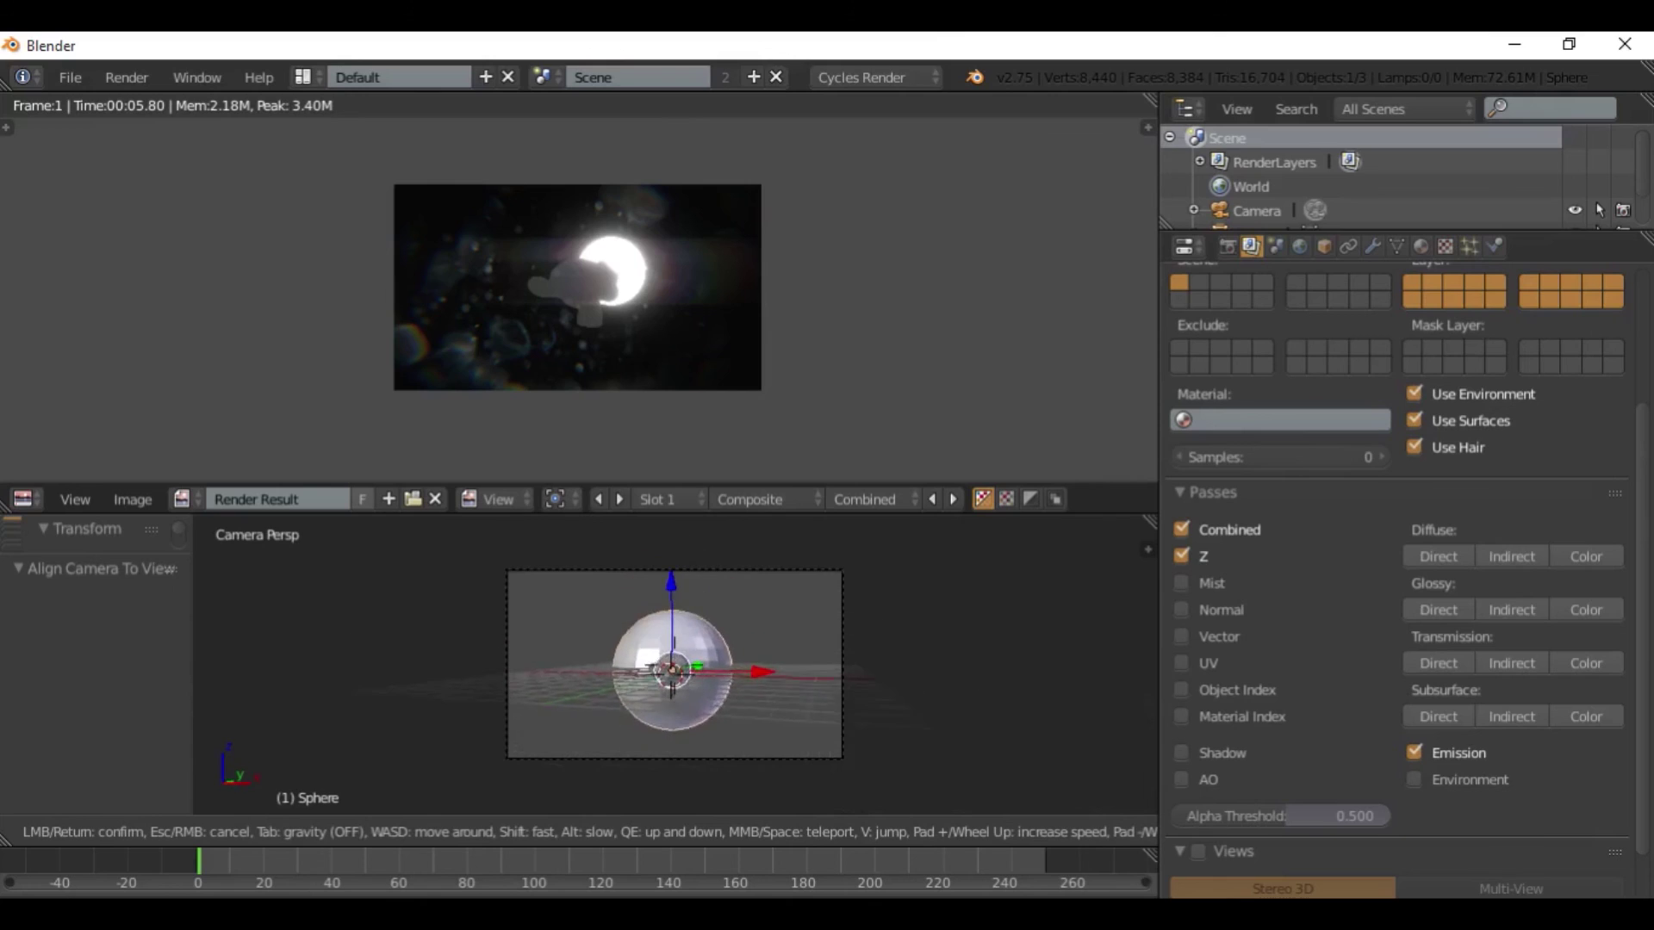
left_click(676, 671)
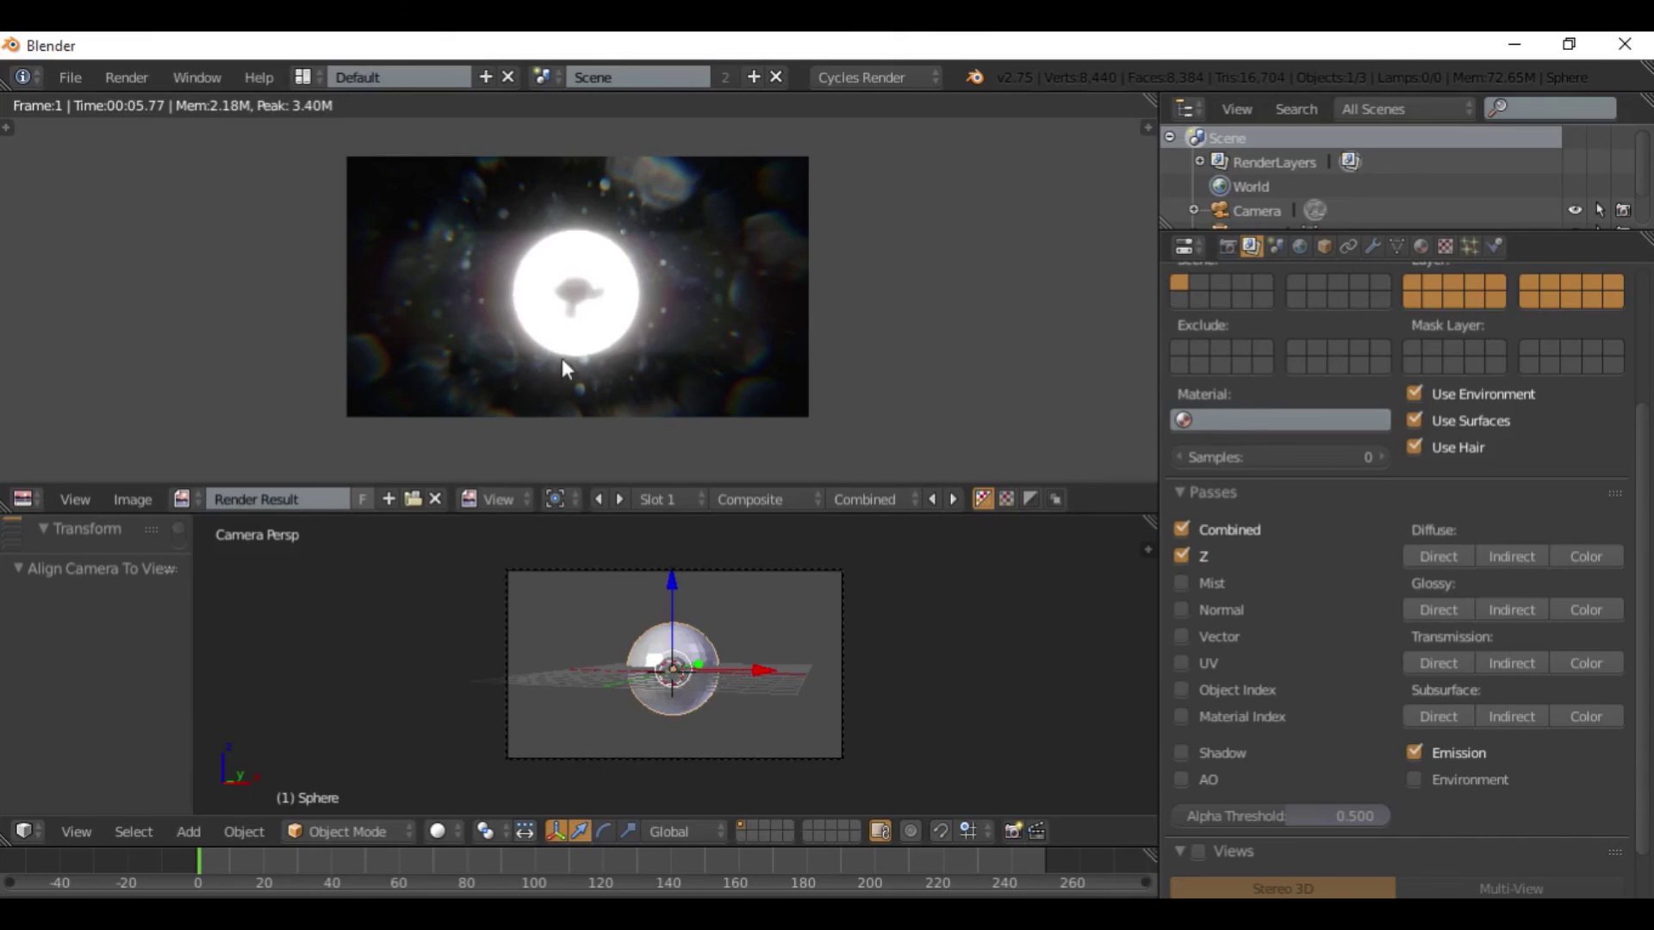
Delete the sphere and add a cube at the scene origin.
scroll(642, 674, "up", 1)
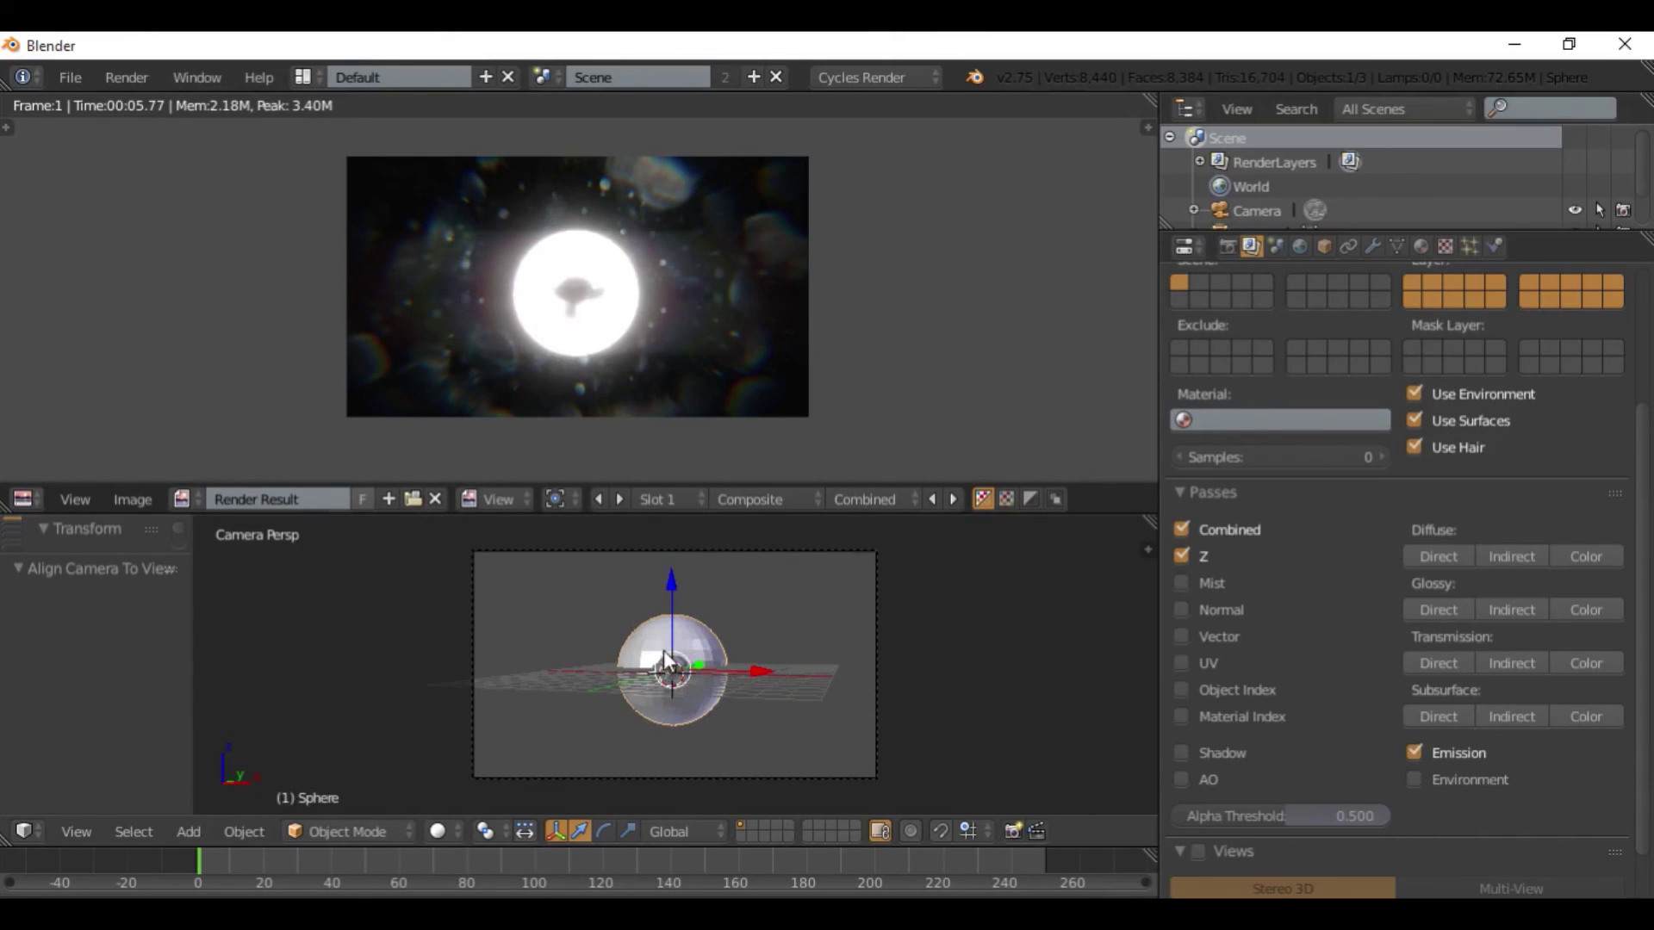
key("x")
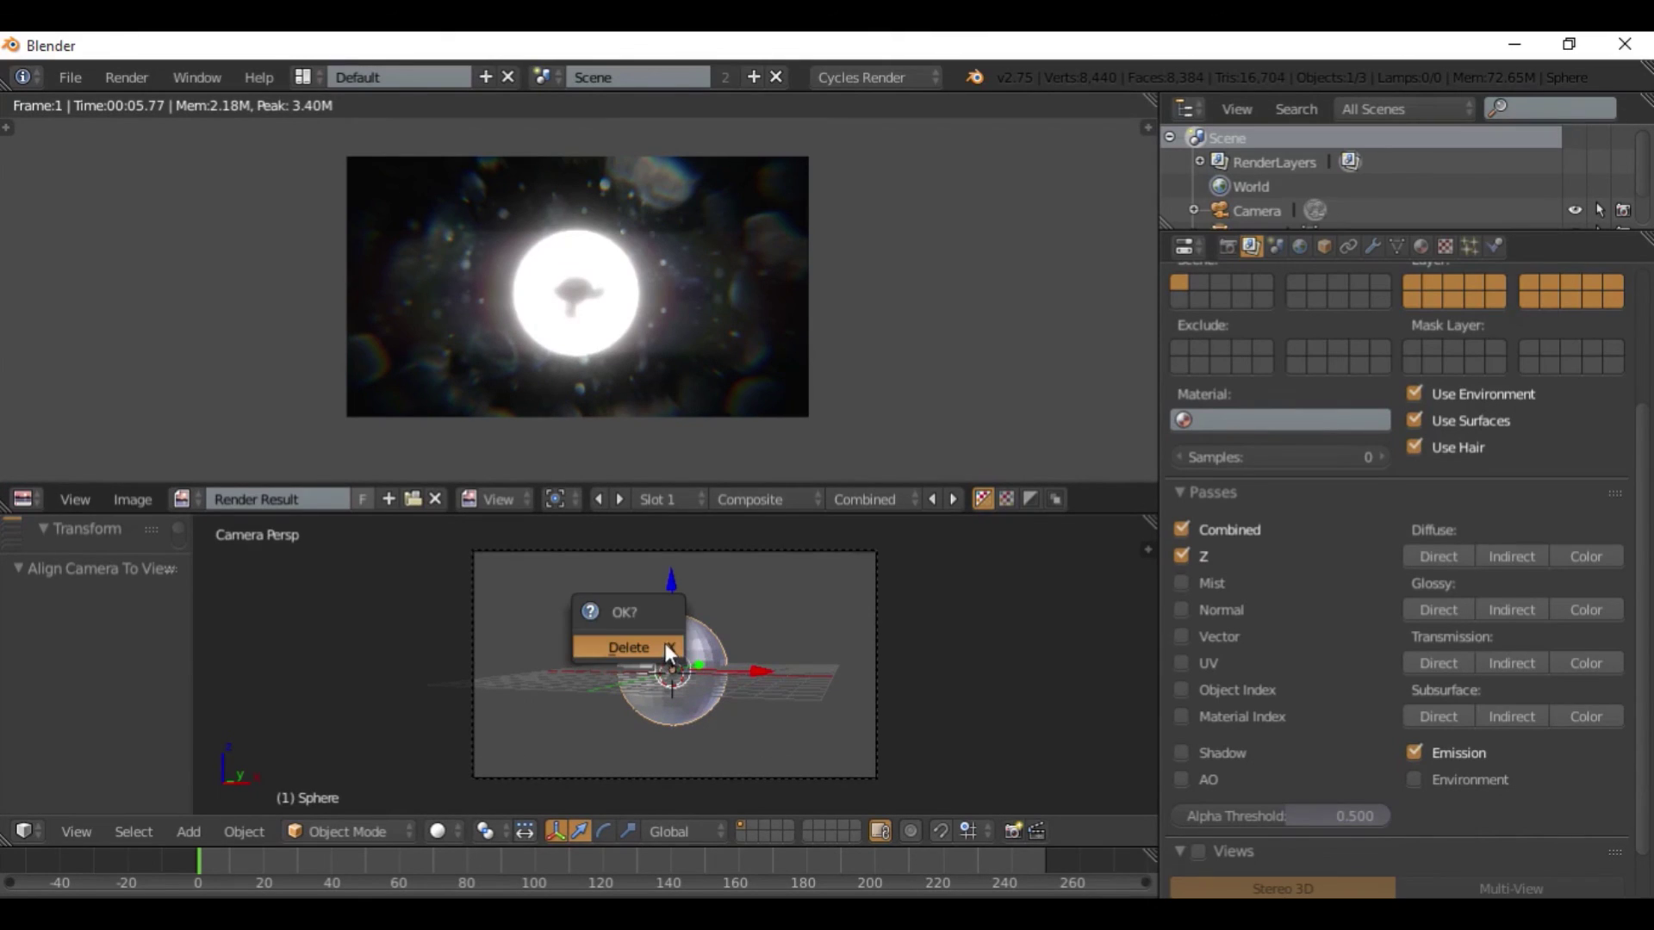
left_click(661, 642)
key("shift+a")
mouse_move(640, 554)
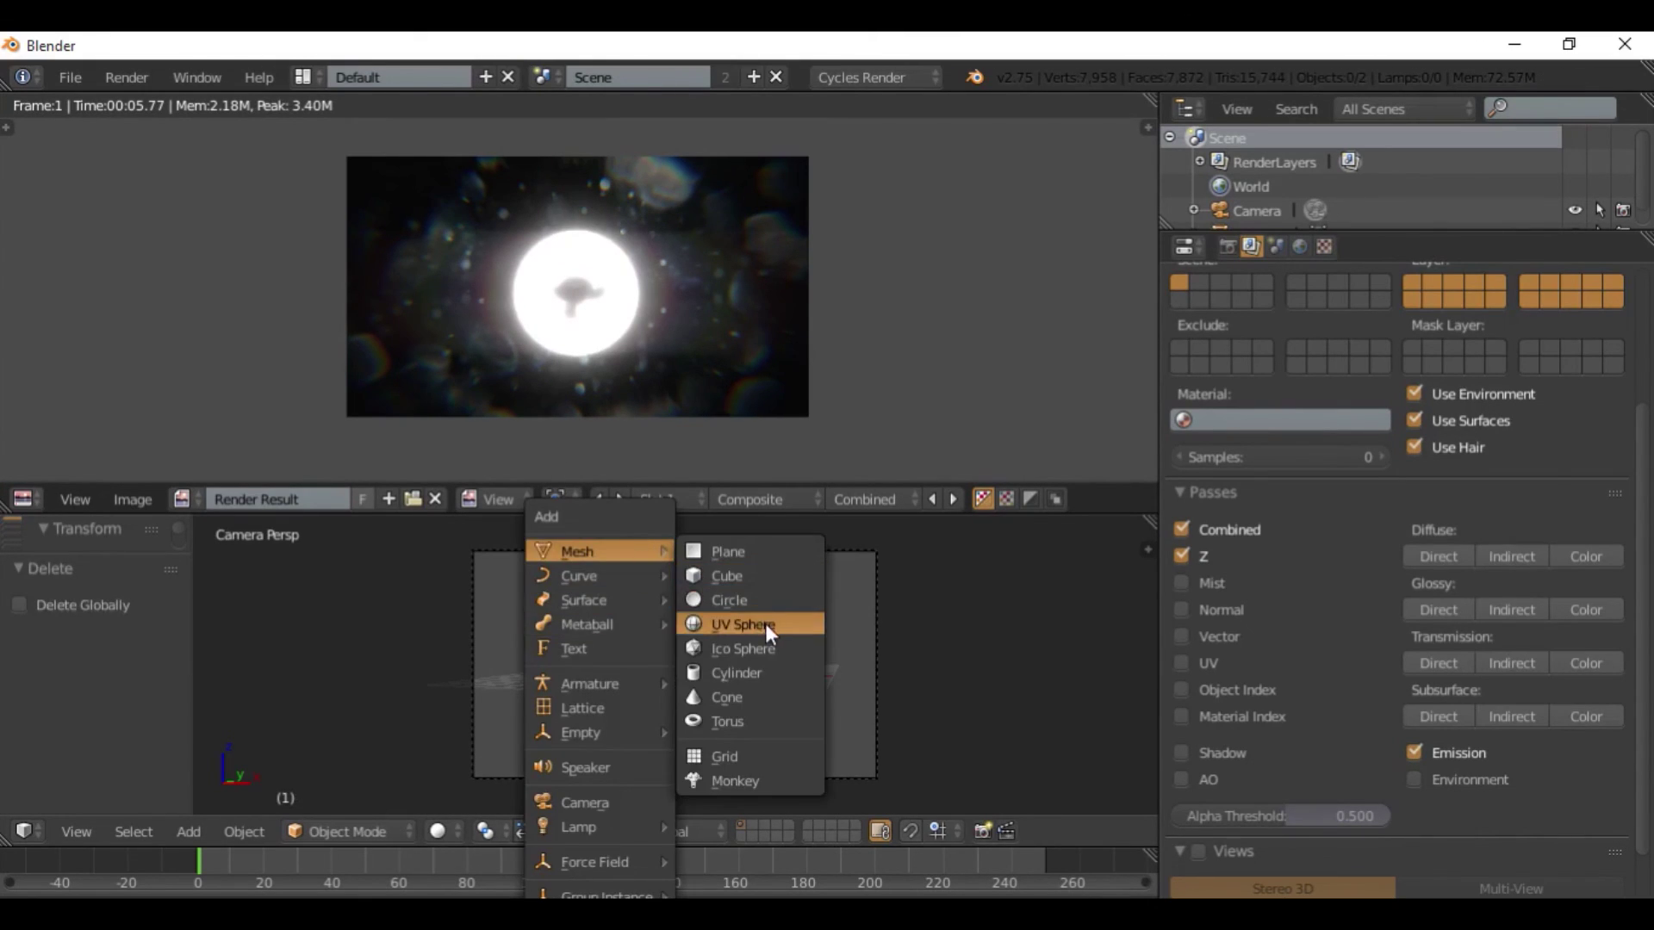
left_click(736, 575)
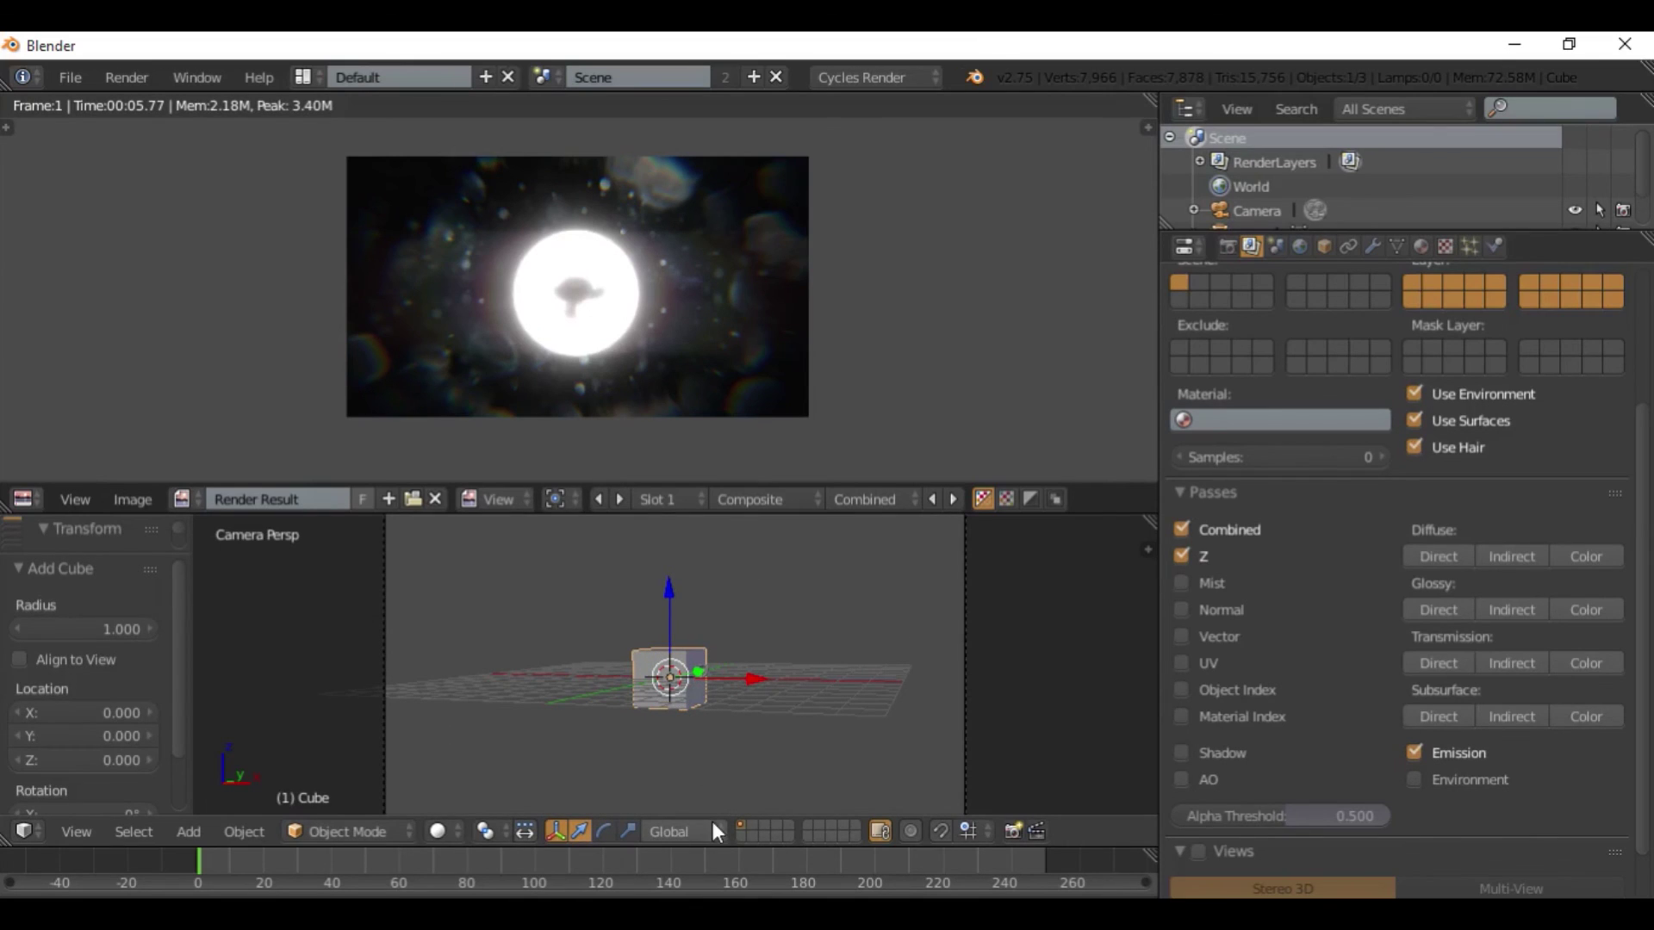
Scale the cube into a long thin bar, about 0.187 along Z, wider than the camera frame along X, and about 0.224 along Y.
key("s")
key("z")
left_click(679, 692)
key("s")
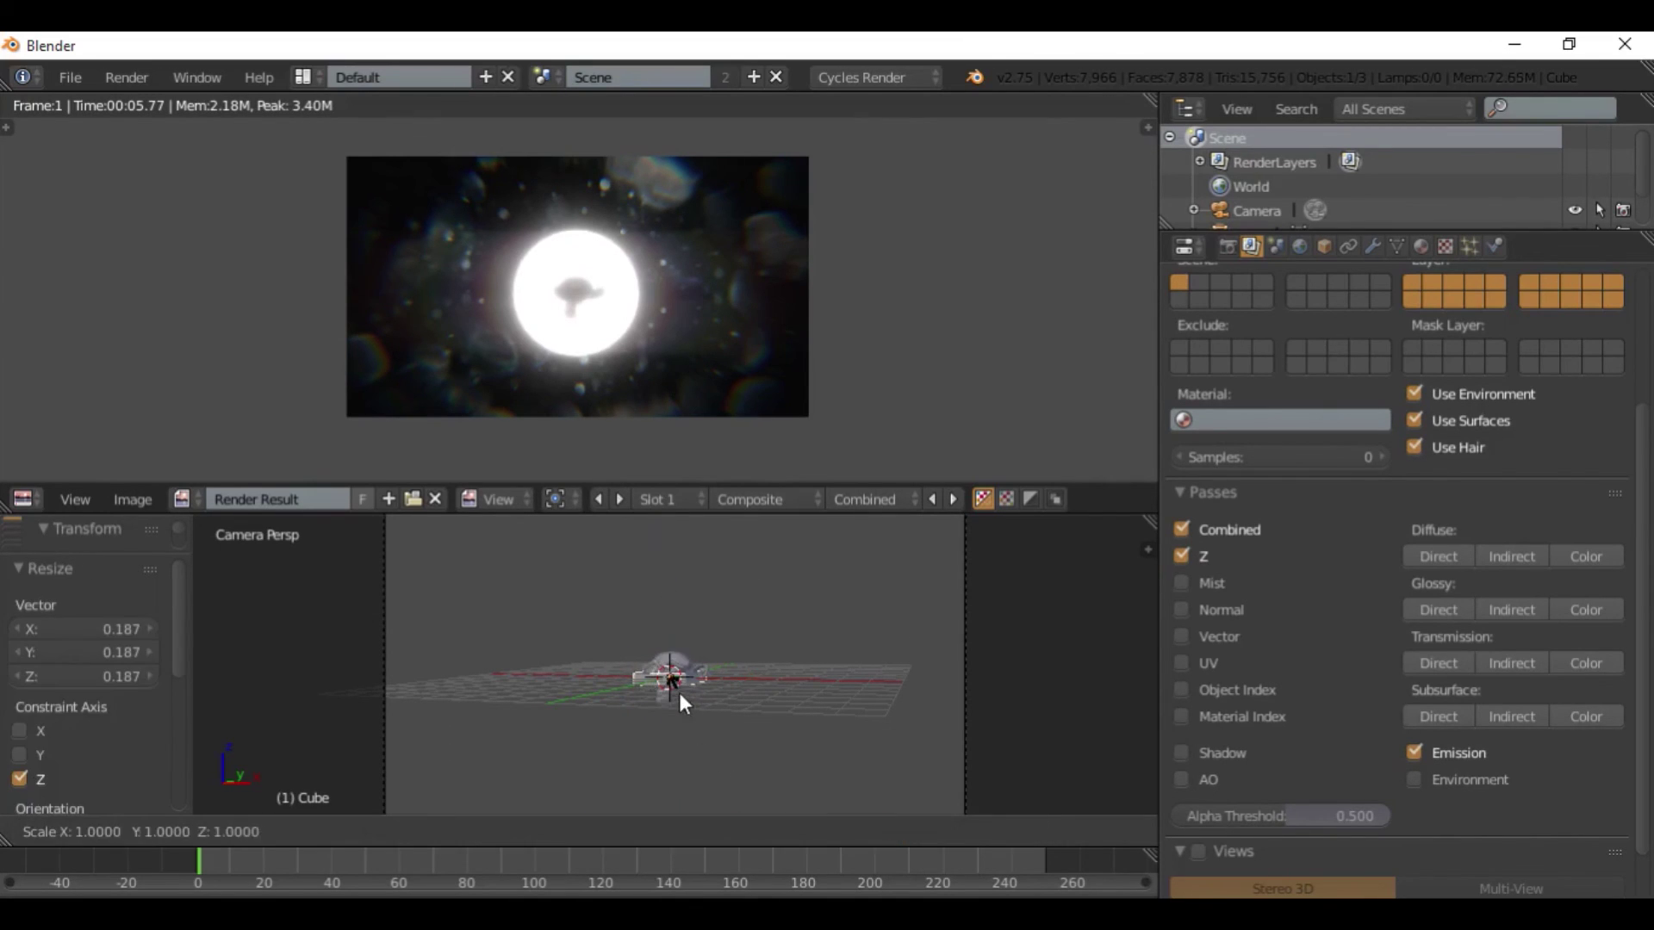
key("x")
left_click(999, 799)
key("s")
key("z")
left_click(714, 800)
key("s")
key("y")
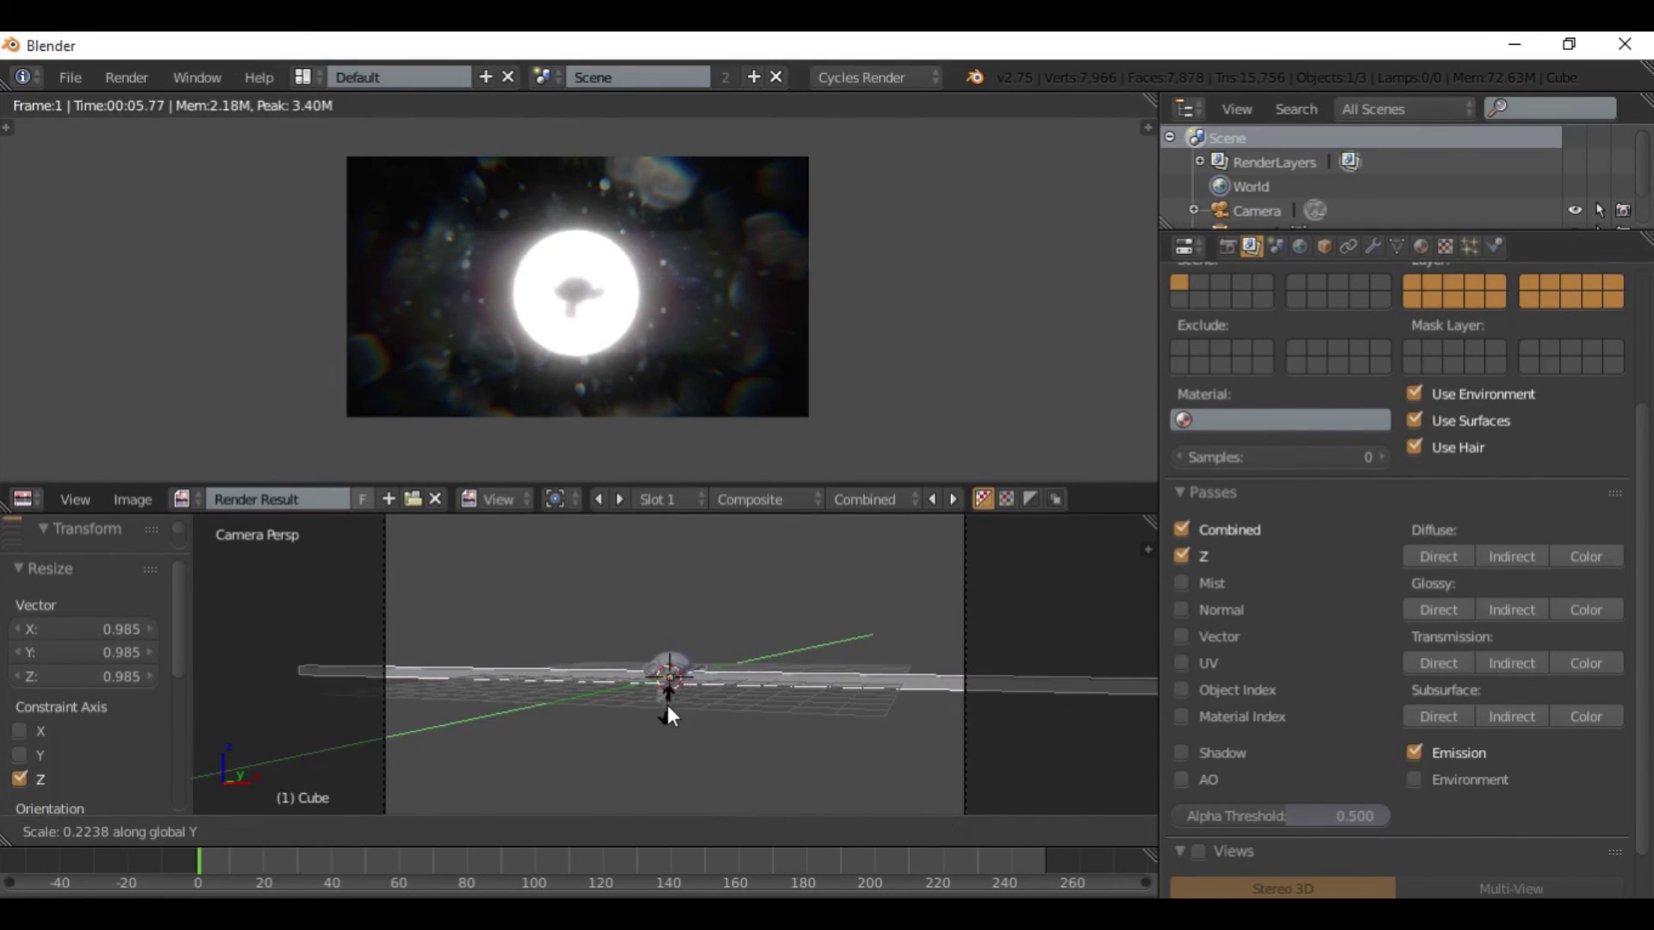
left_click(667, 705)
scroll(667, 704, "down", 4)
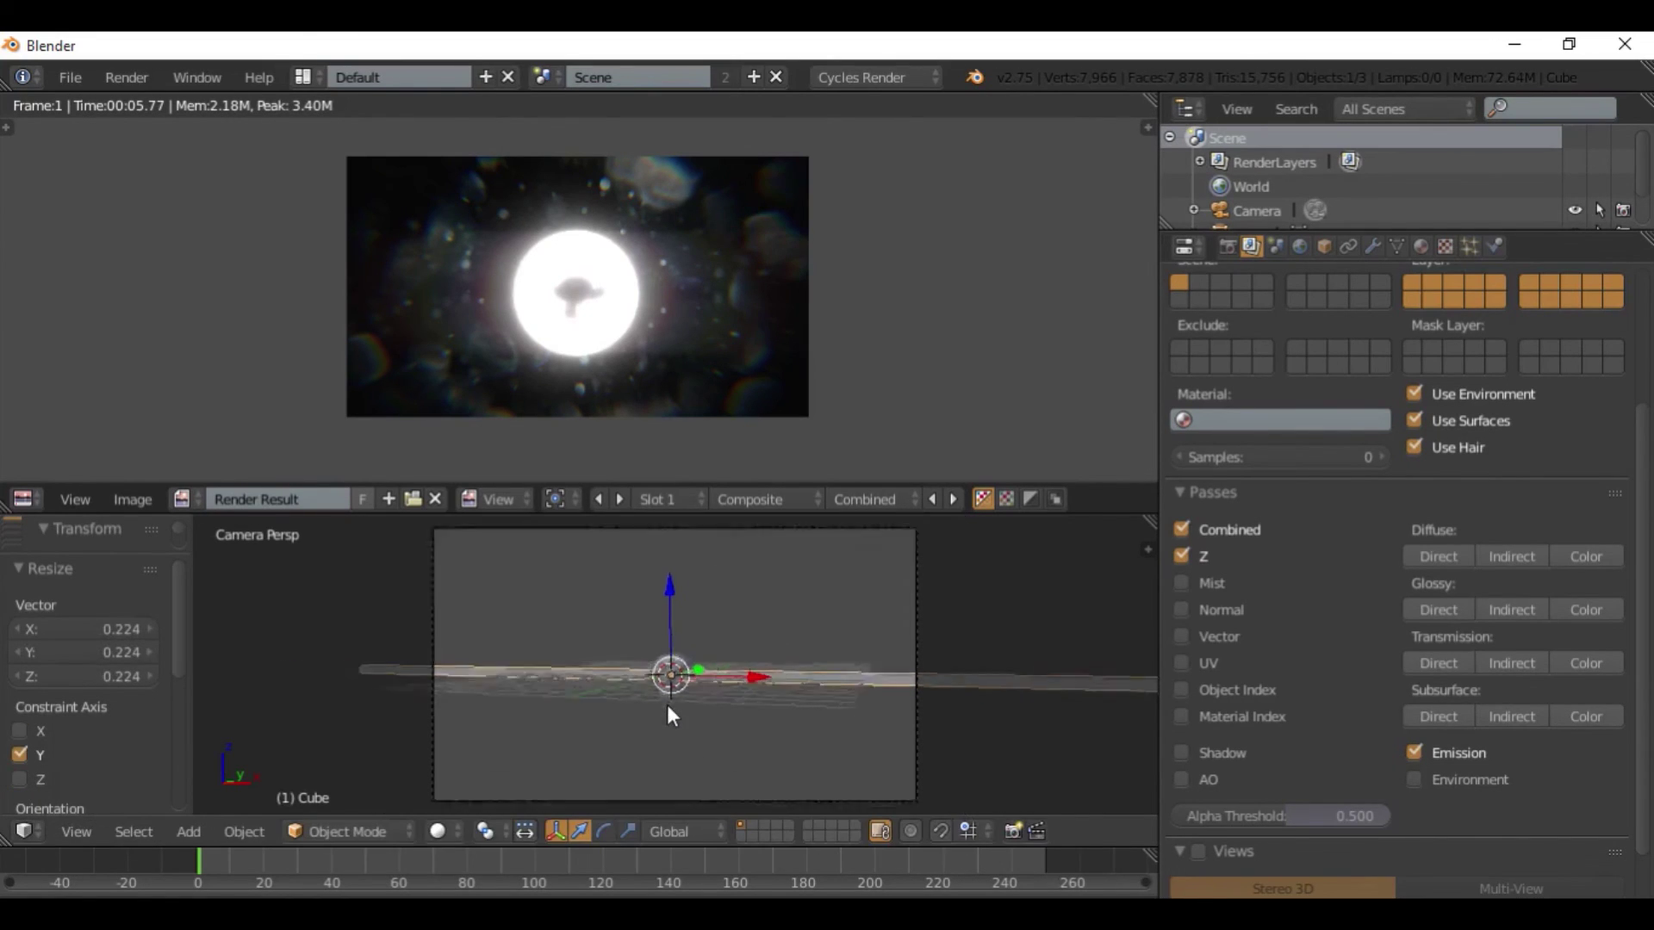
Give the bar a new material with a white Emission surface and a strength of 3.
left_click(1421, 246)
left_click(1295, 406)
left_click(1426, 510)
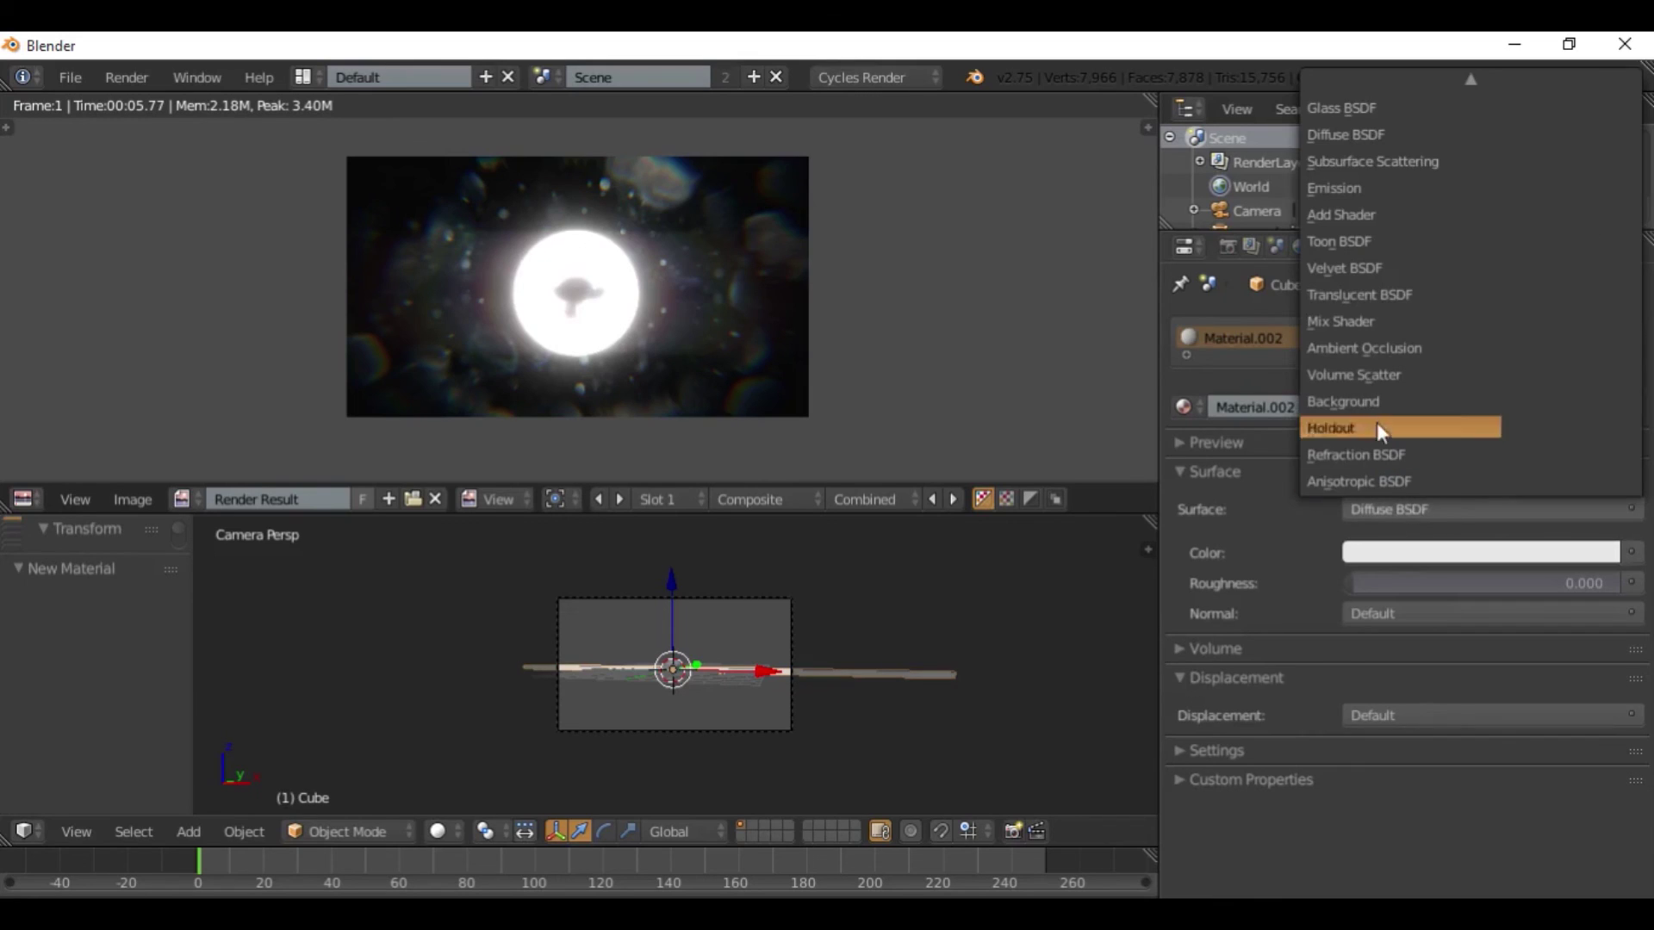
left_click(1355, 191)
left_click(1545, 582)
type("3")
key("Return")
left_click(1569, 556)
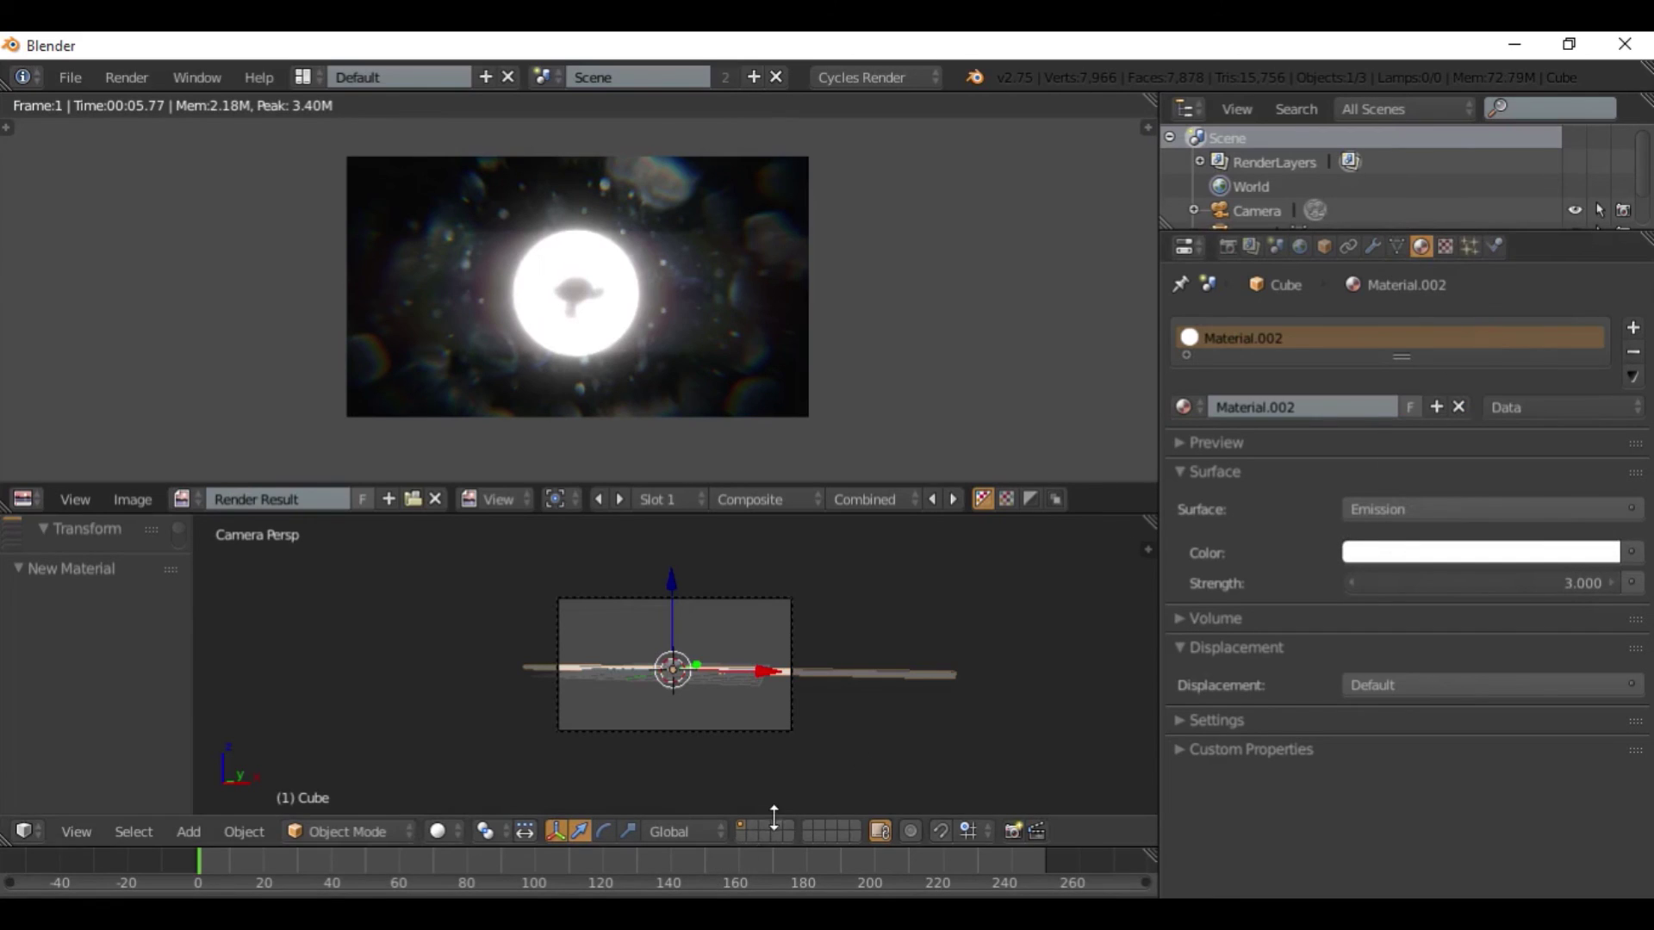
Render the frame with the glowing bar and inspect the dirty lens effect around it.
key("F12")
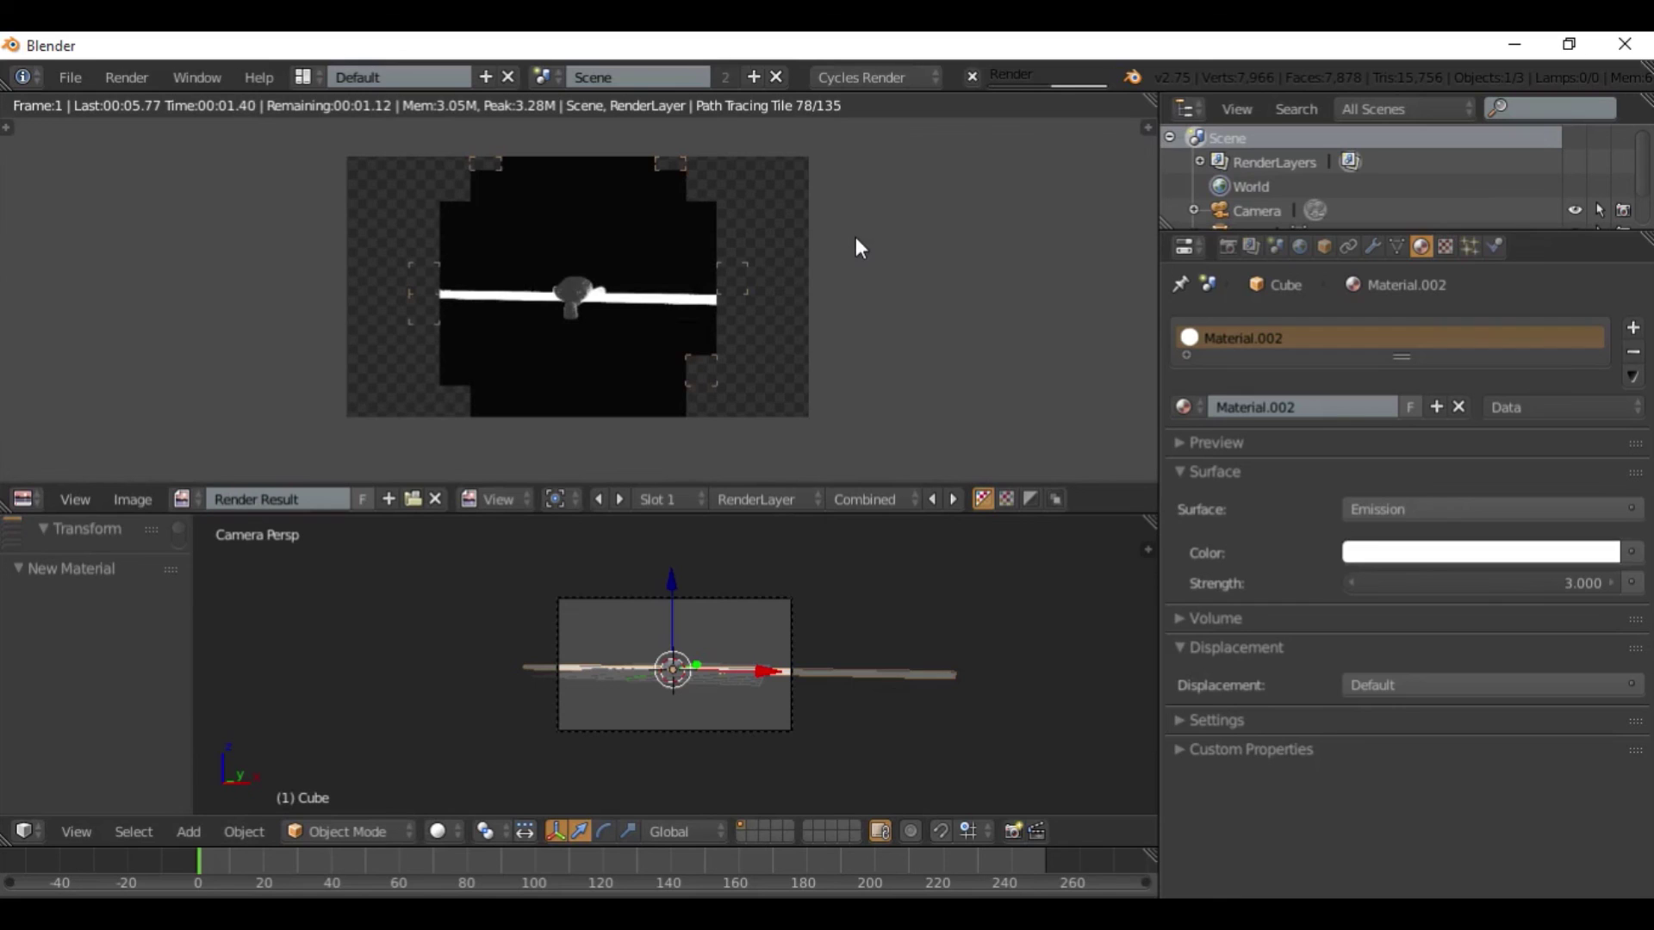
scroll(614, 307, "up", 1)
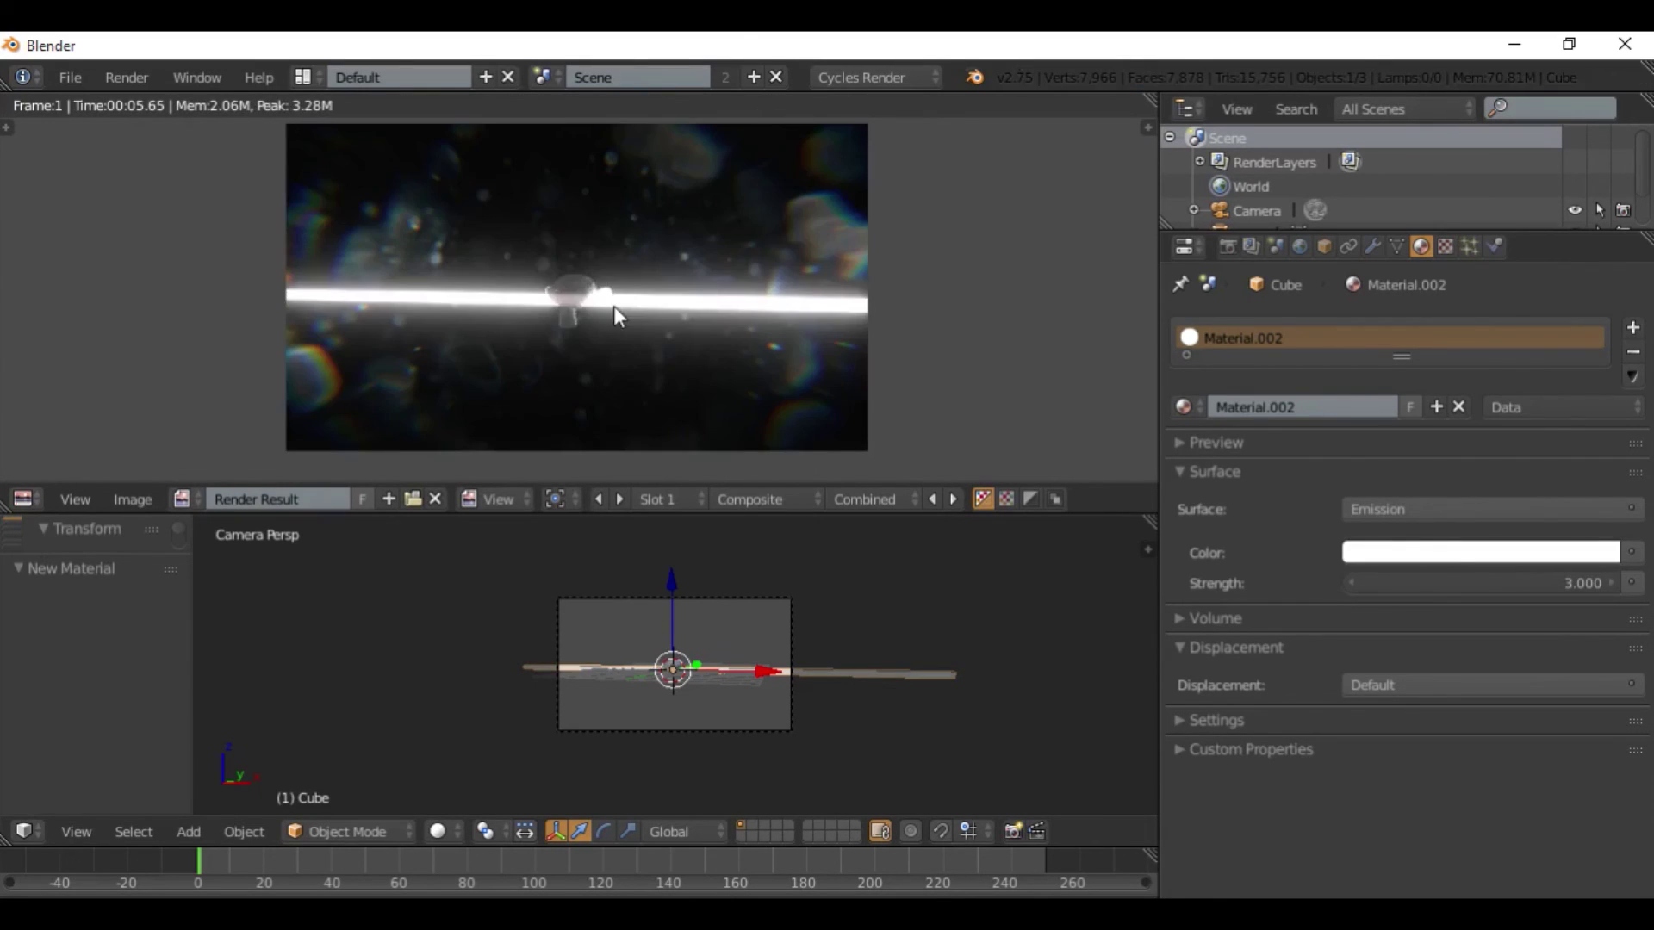
scroll(614, 307, "down", 2)
scroll(614, 306, "up", 4)
scroll(509, 266, "down", 3)
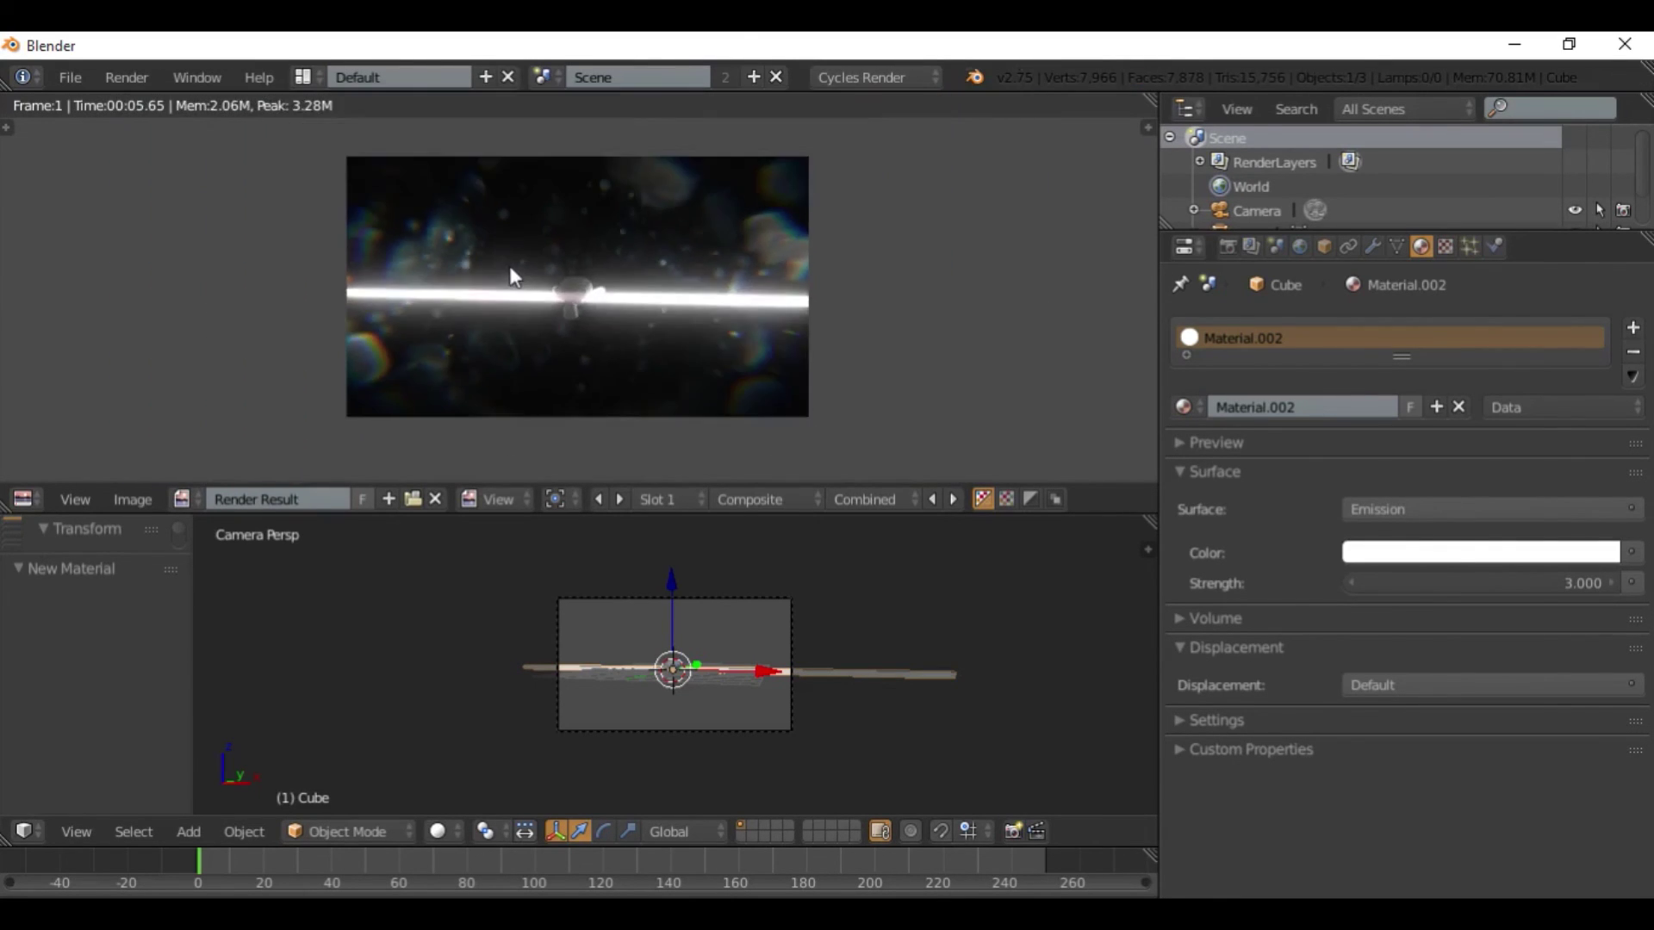
scroll(510, 265, "up", 2)
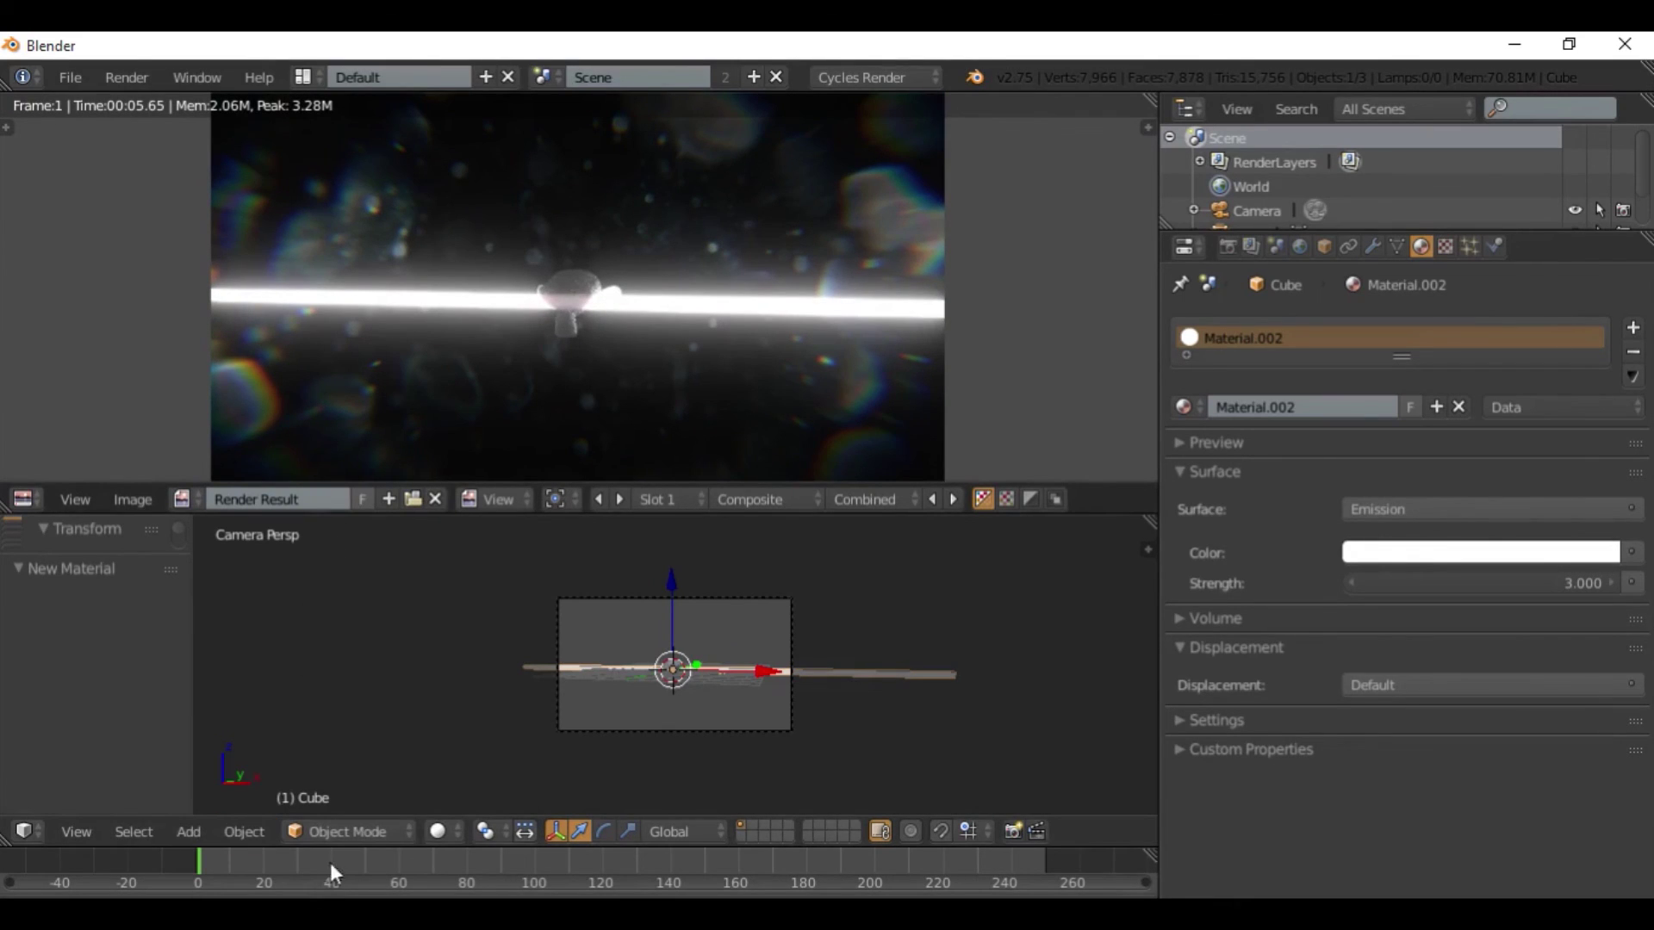